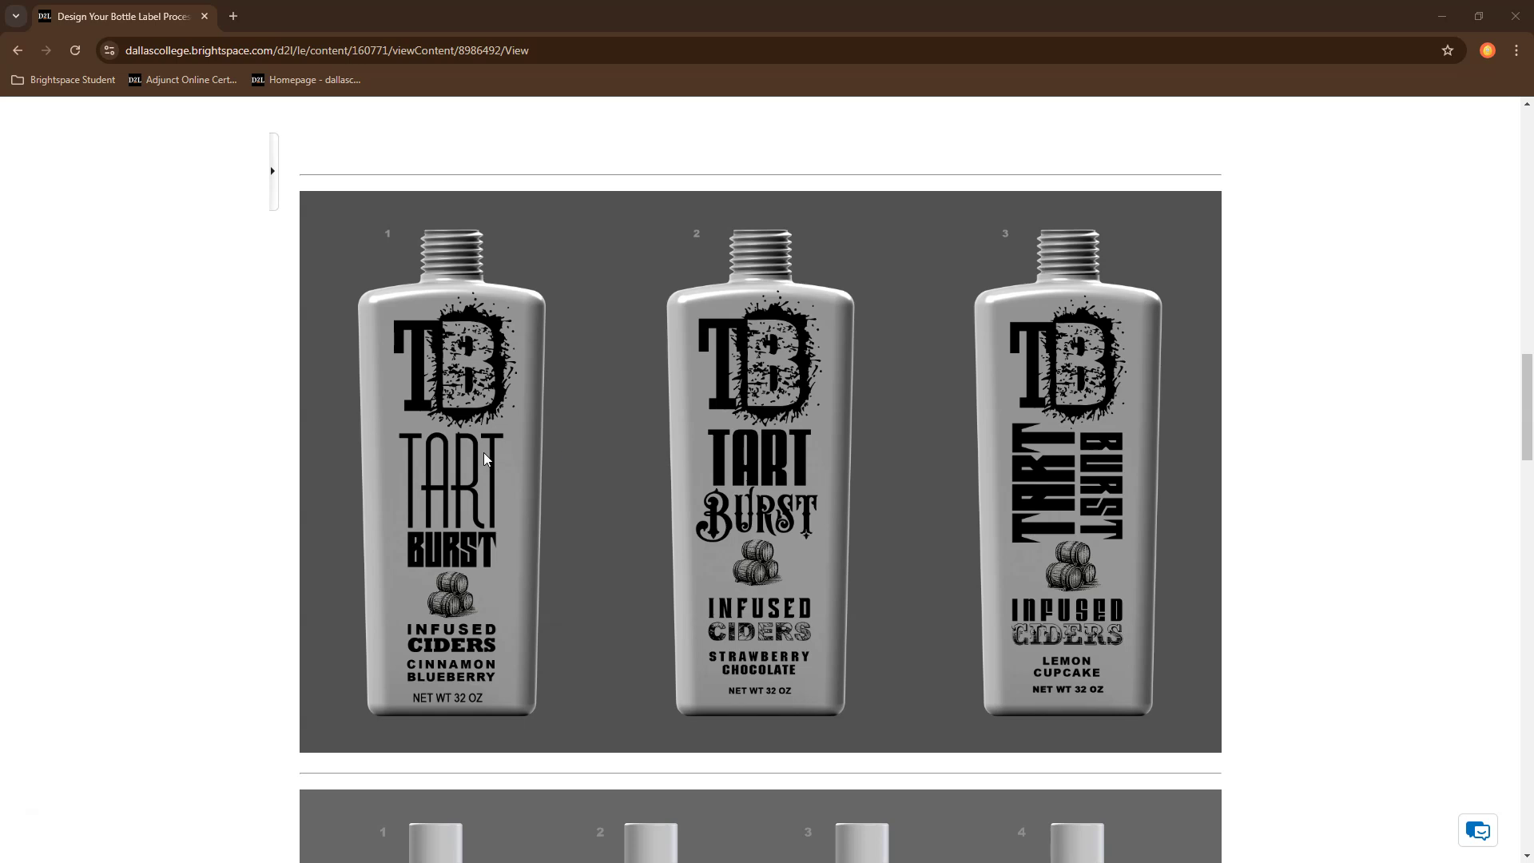
Review the example bottle label mockups for Tart Burst, Revitalize and Ebony Ocean on the assignment page
scroll(488, 446, "down", 1)
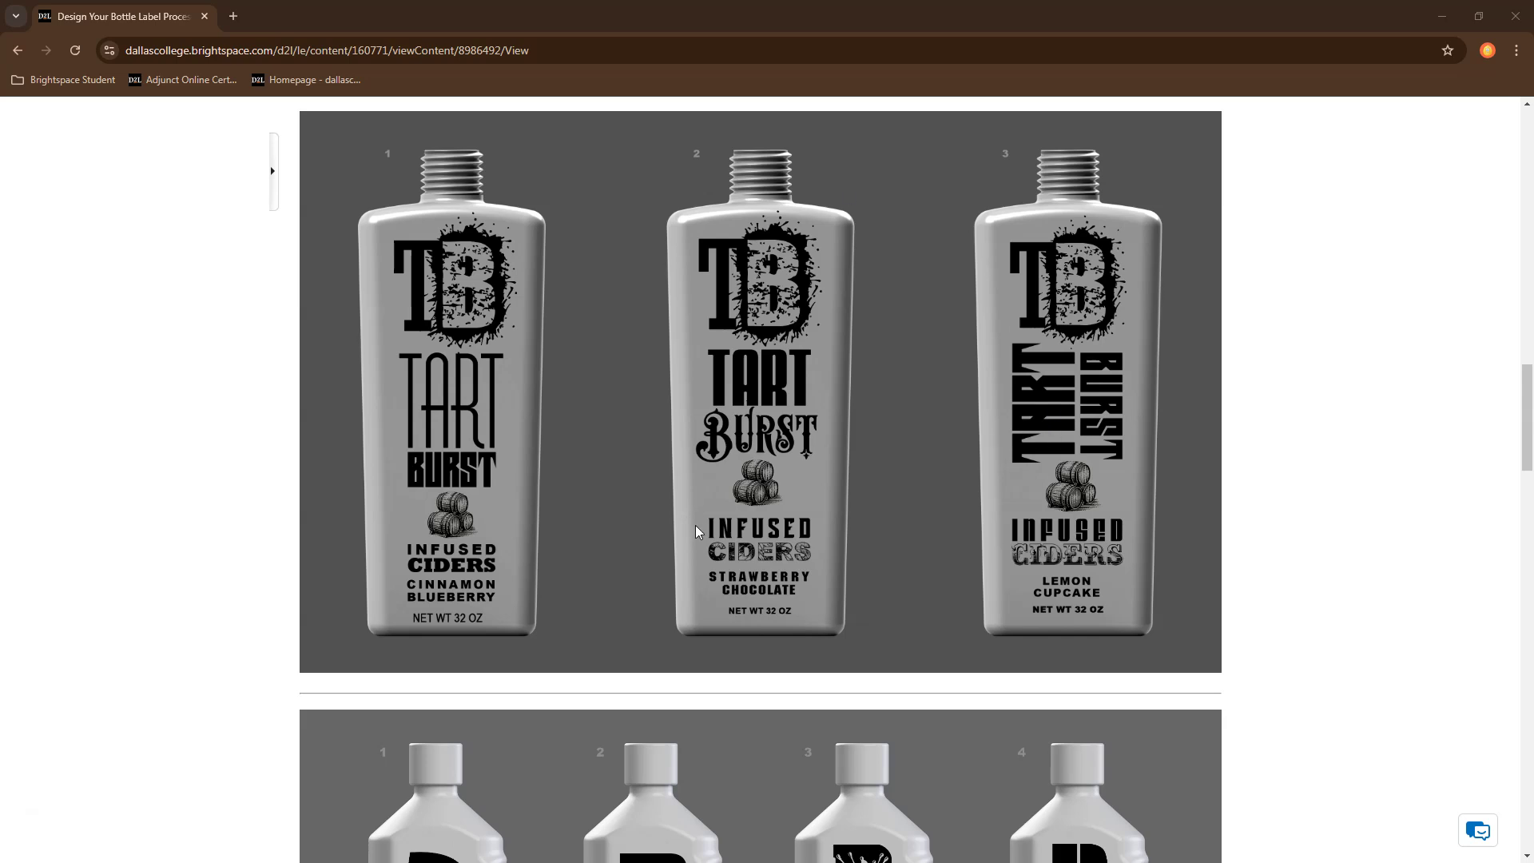
scroll(697, 531, "down", 7)
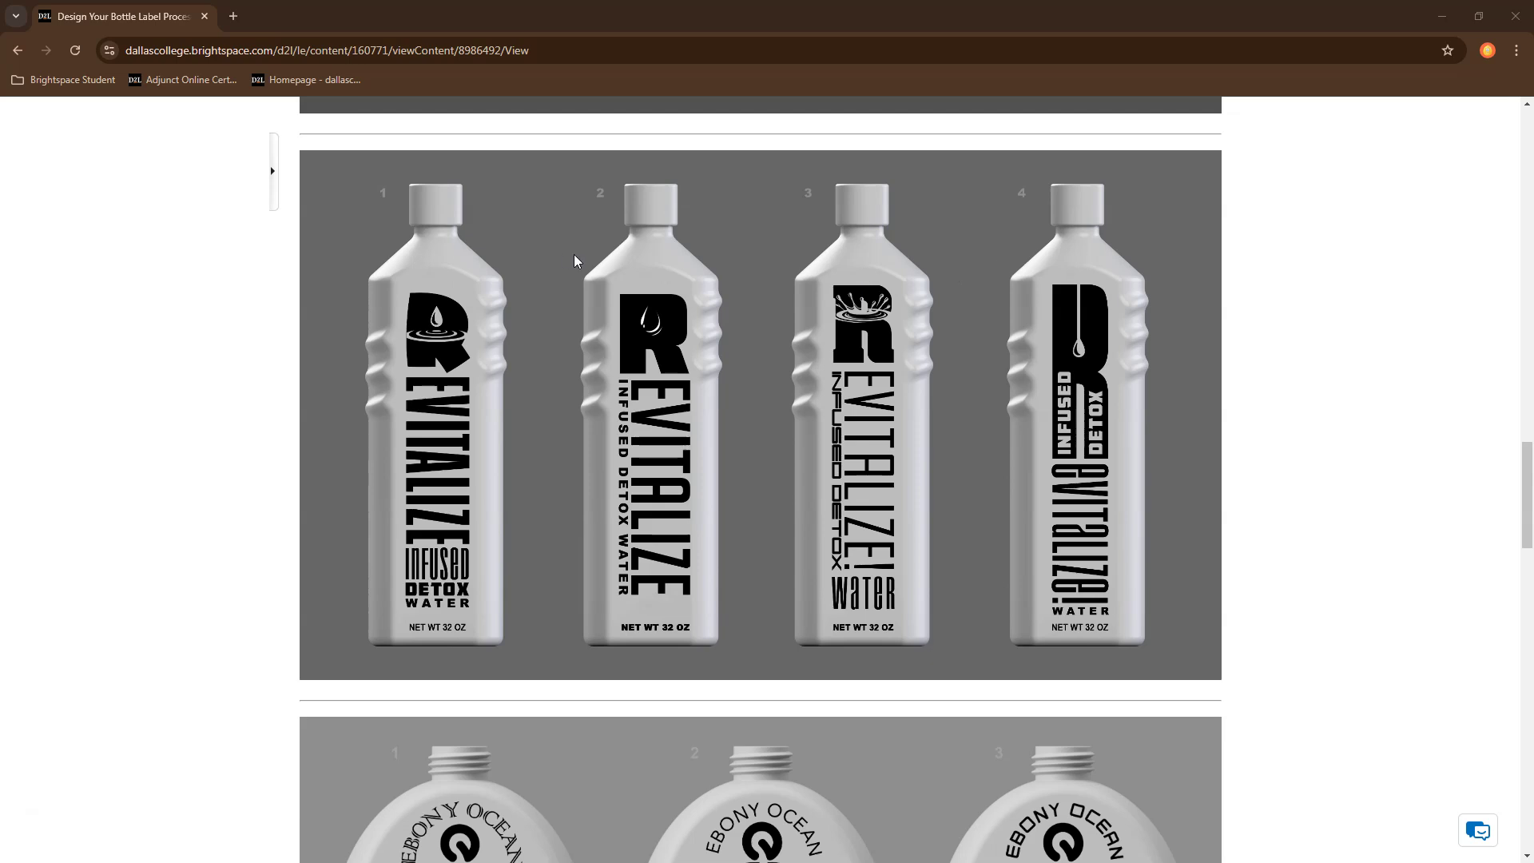
scroll(779, 388, "down", 3)
scroll(786, 365, "down", 4)
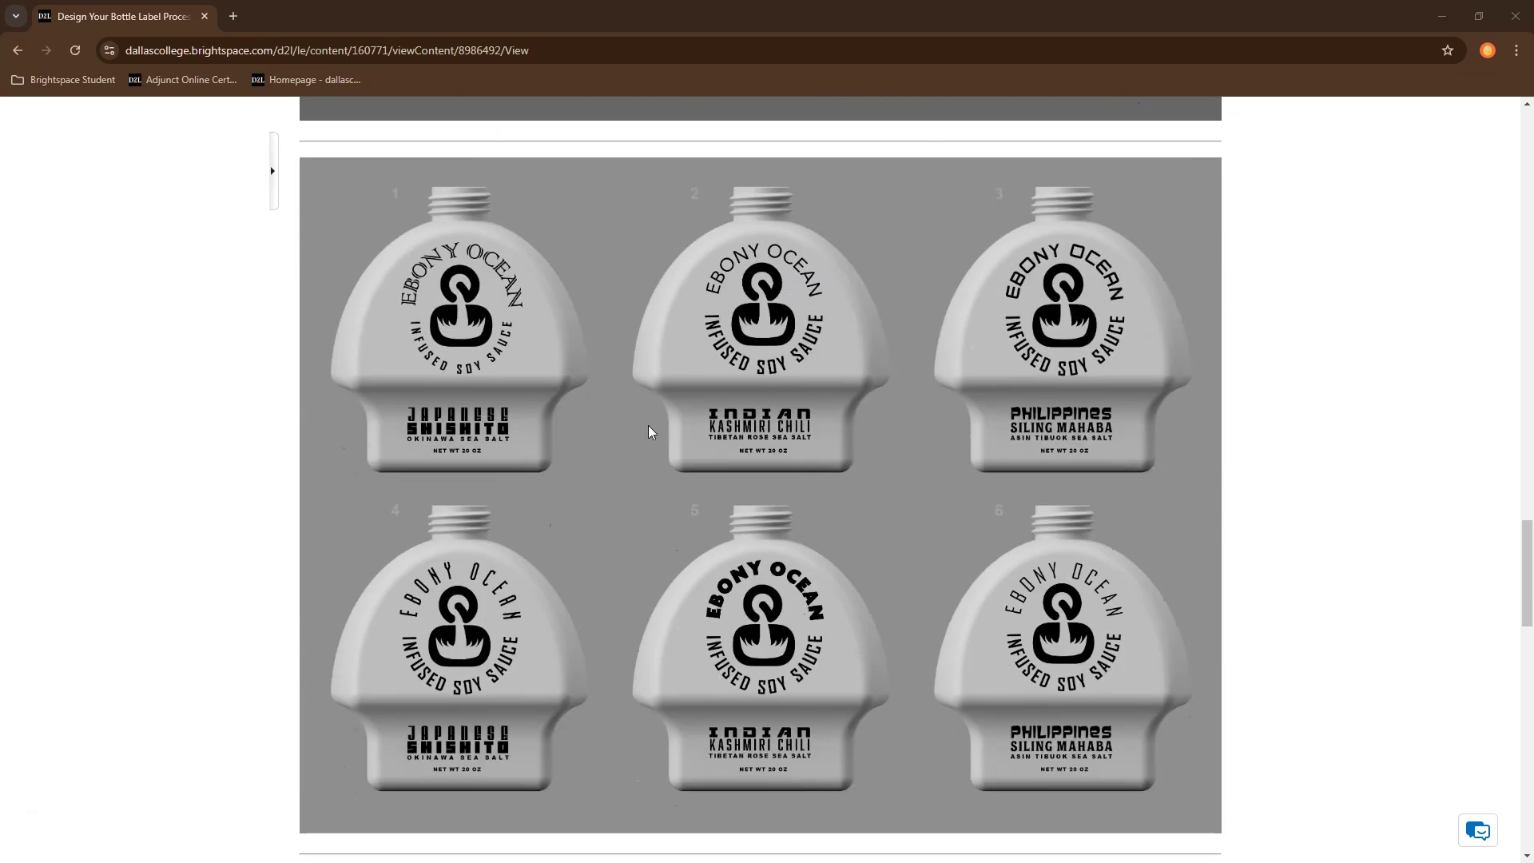
scroll(649, 433, "up", 14)
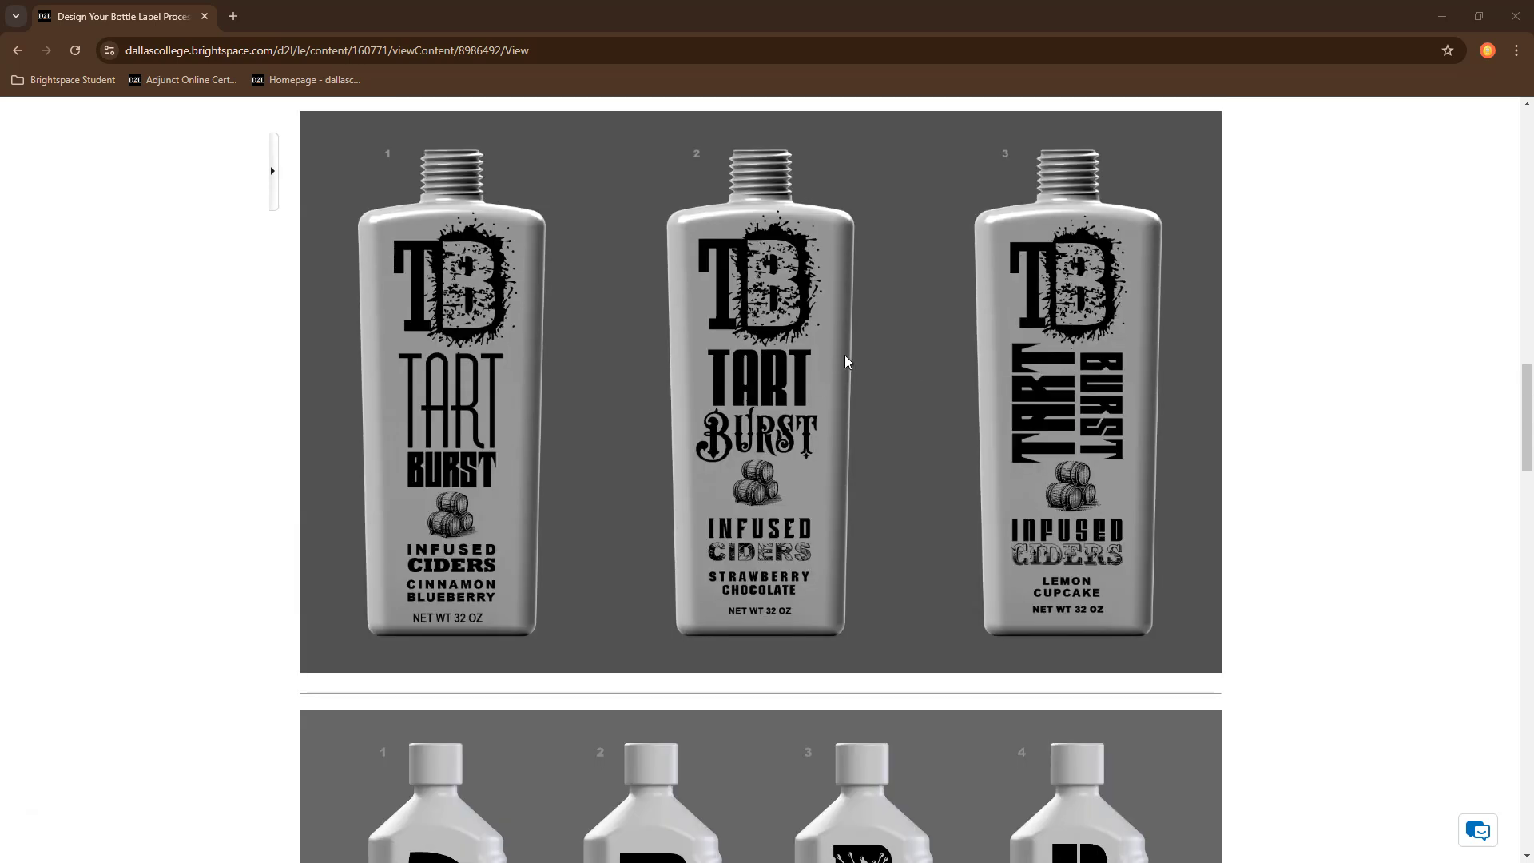
Examine the annotated Tart Burst and Hive & Harmony labels, from the ligature branding design to the fluid amount
scroll(846, 361, "up", 5)
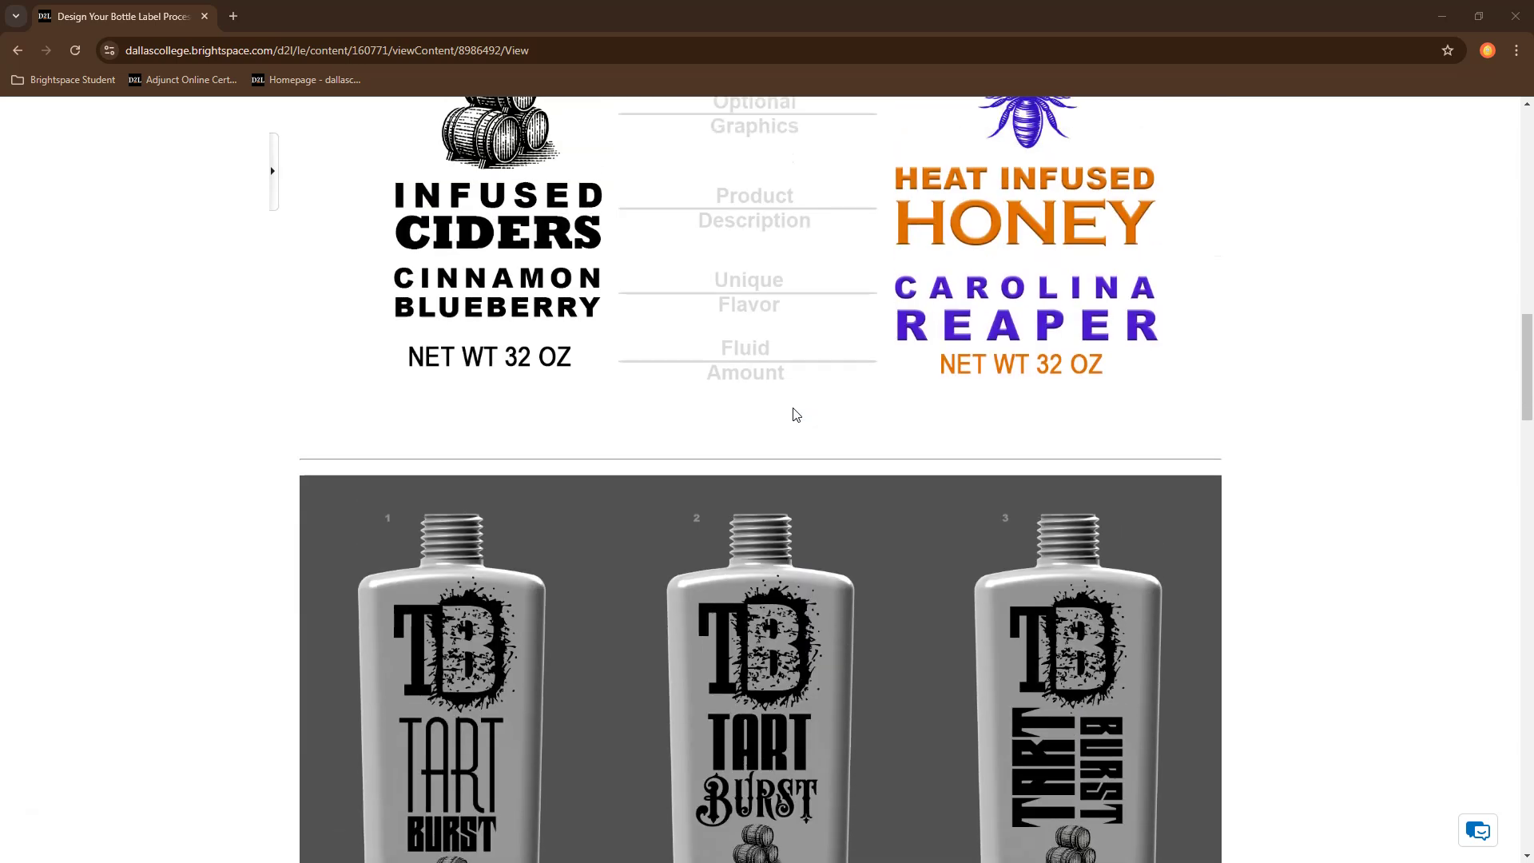
scroll(796, 414, "up", 11)
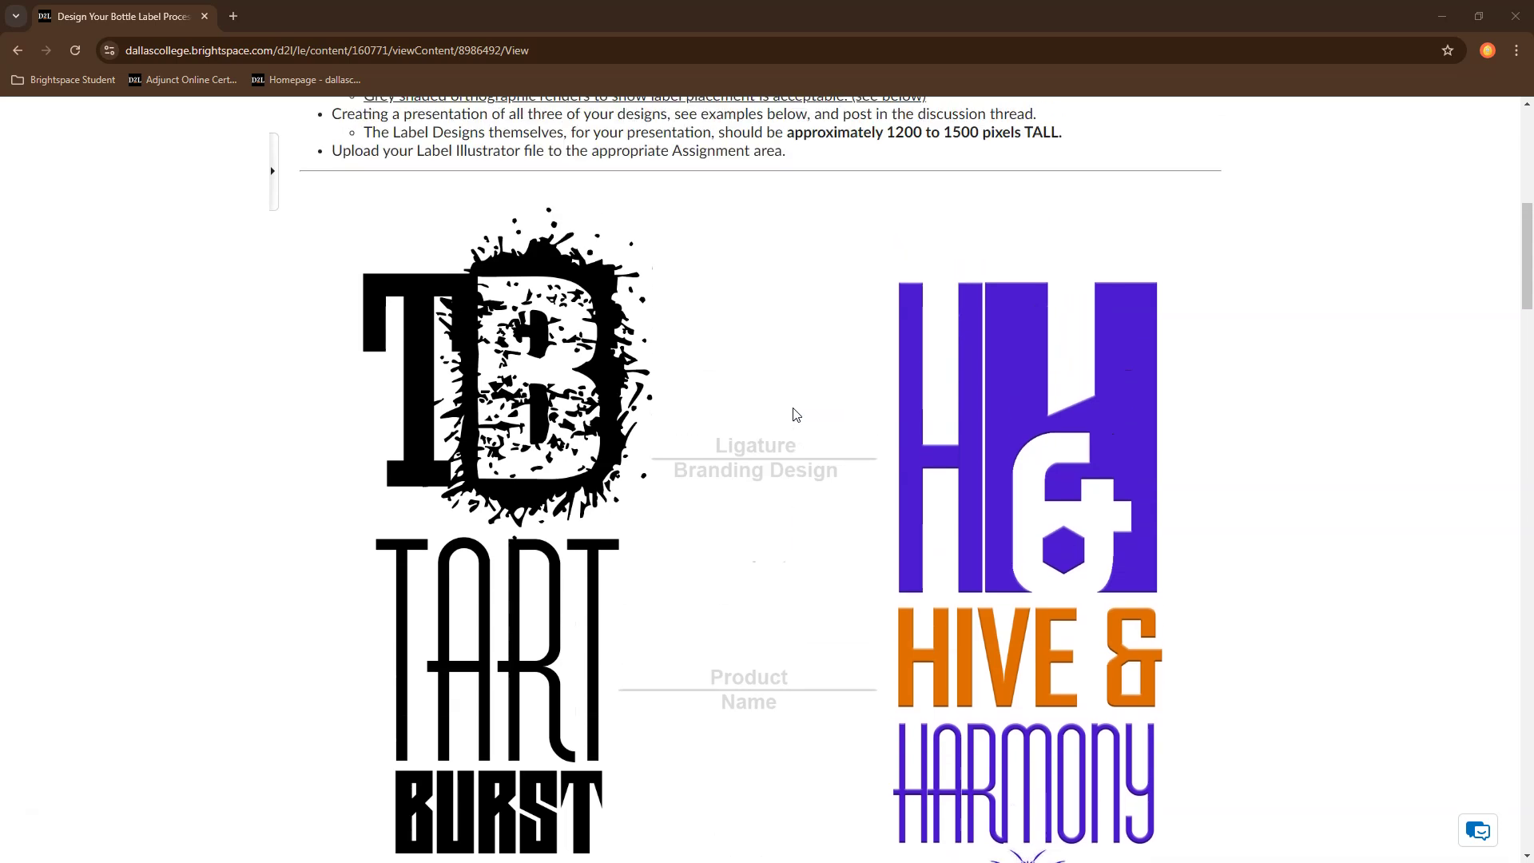
scroll(695, 414, "down", 2)
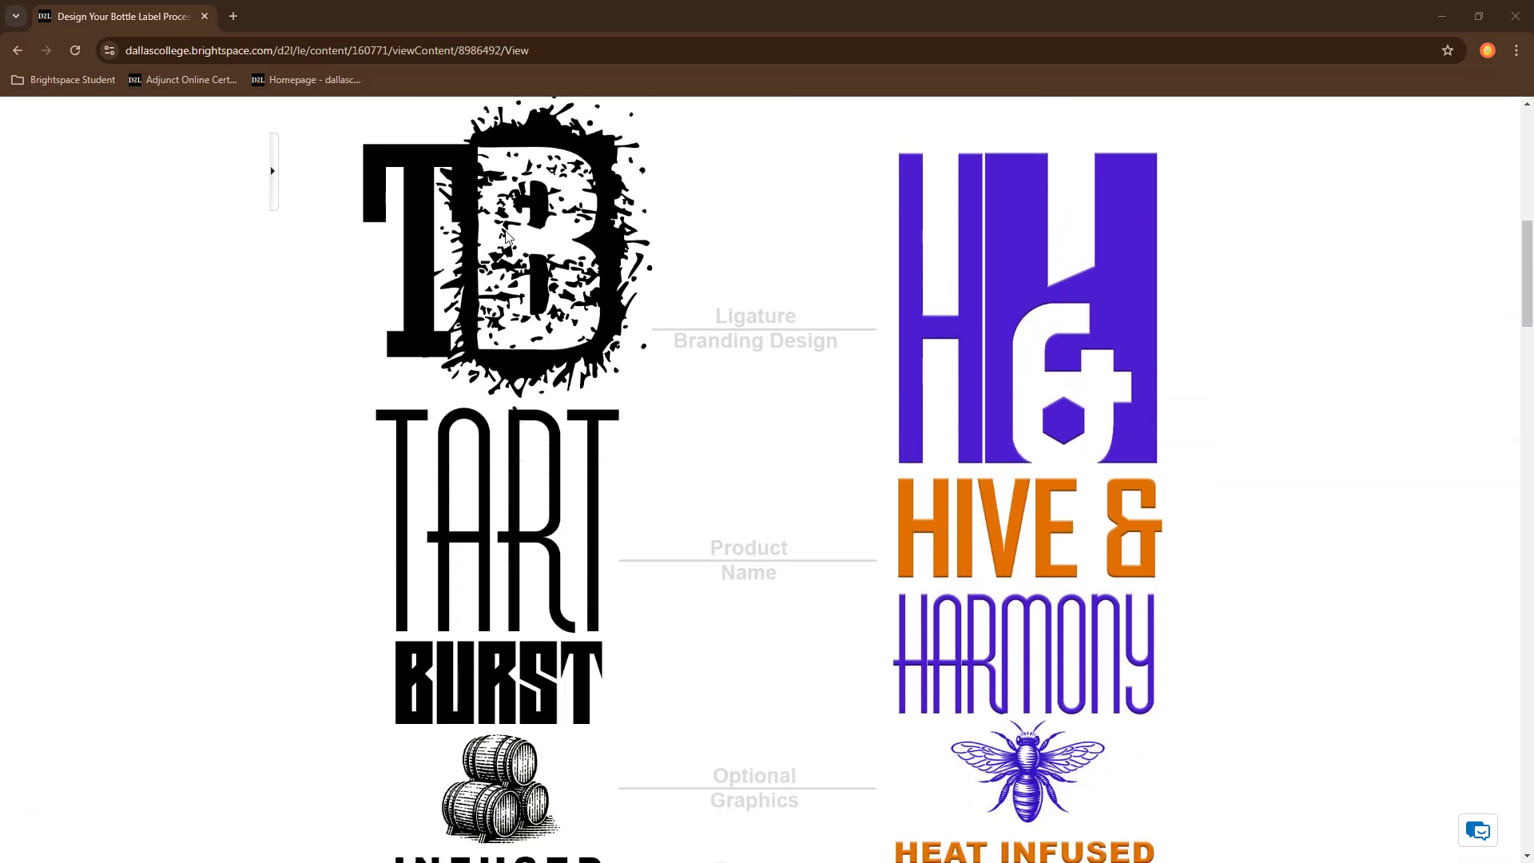
scroll(518, 214, "down", 1)
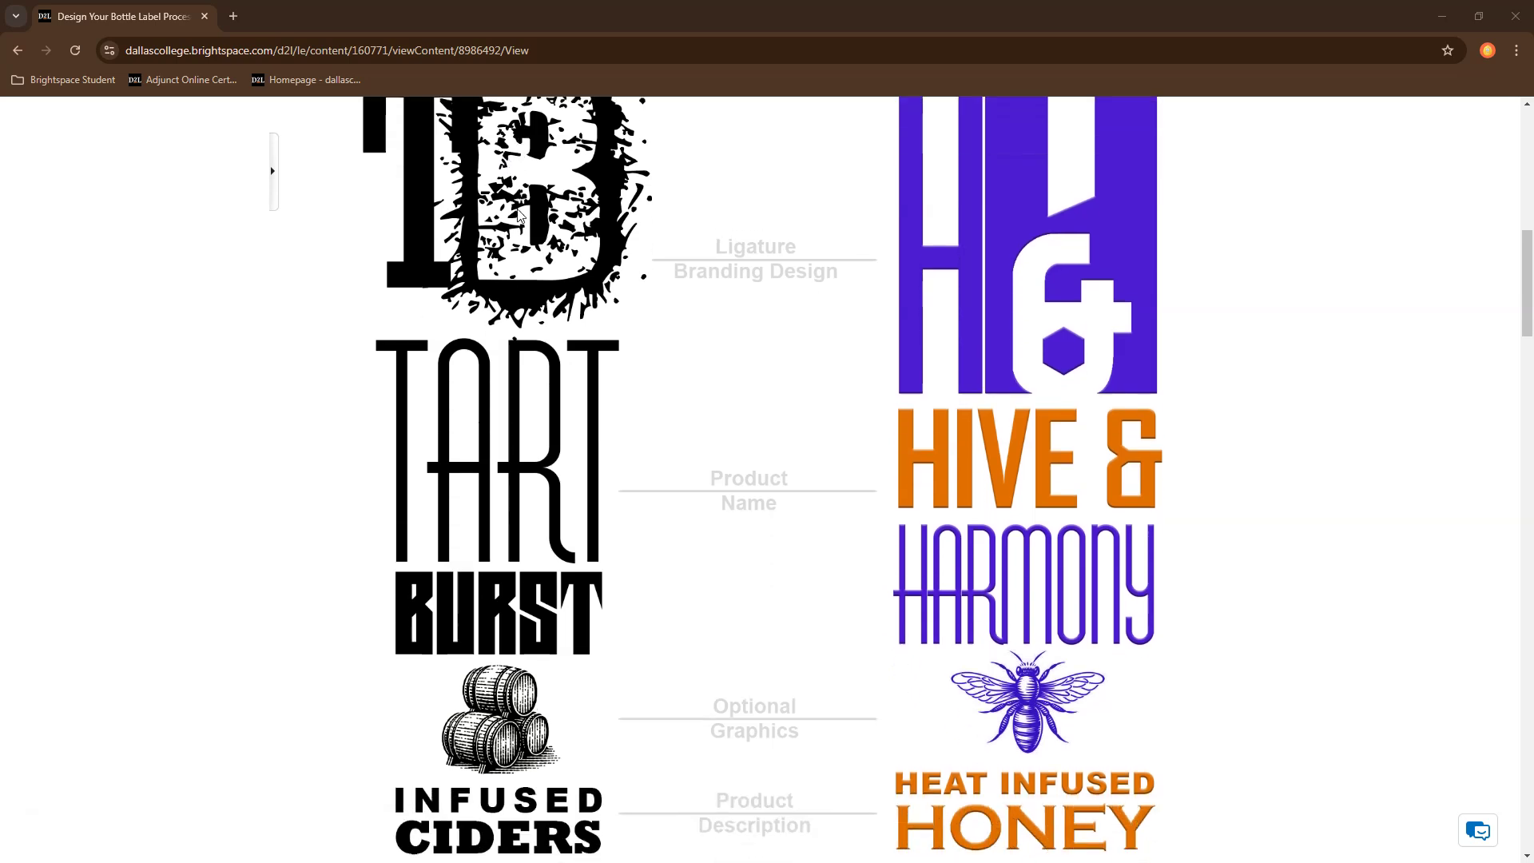
scroll(519, 214, "down", 1)
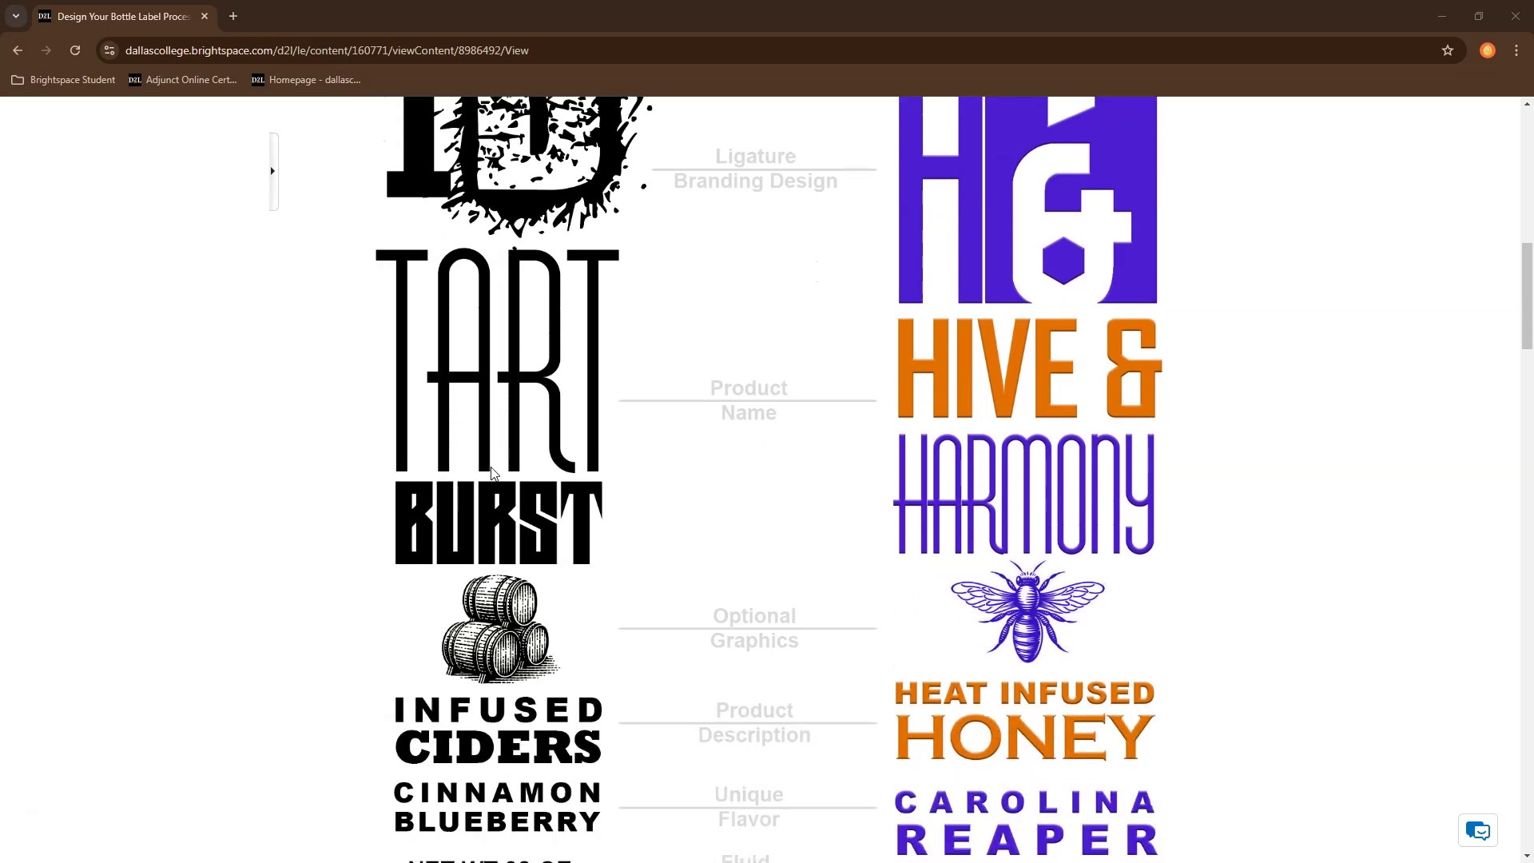
scroll(534, 377, "up", 2)
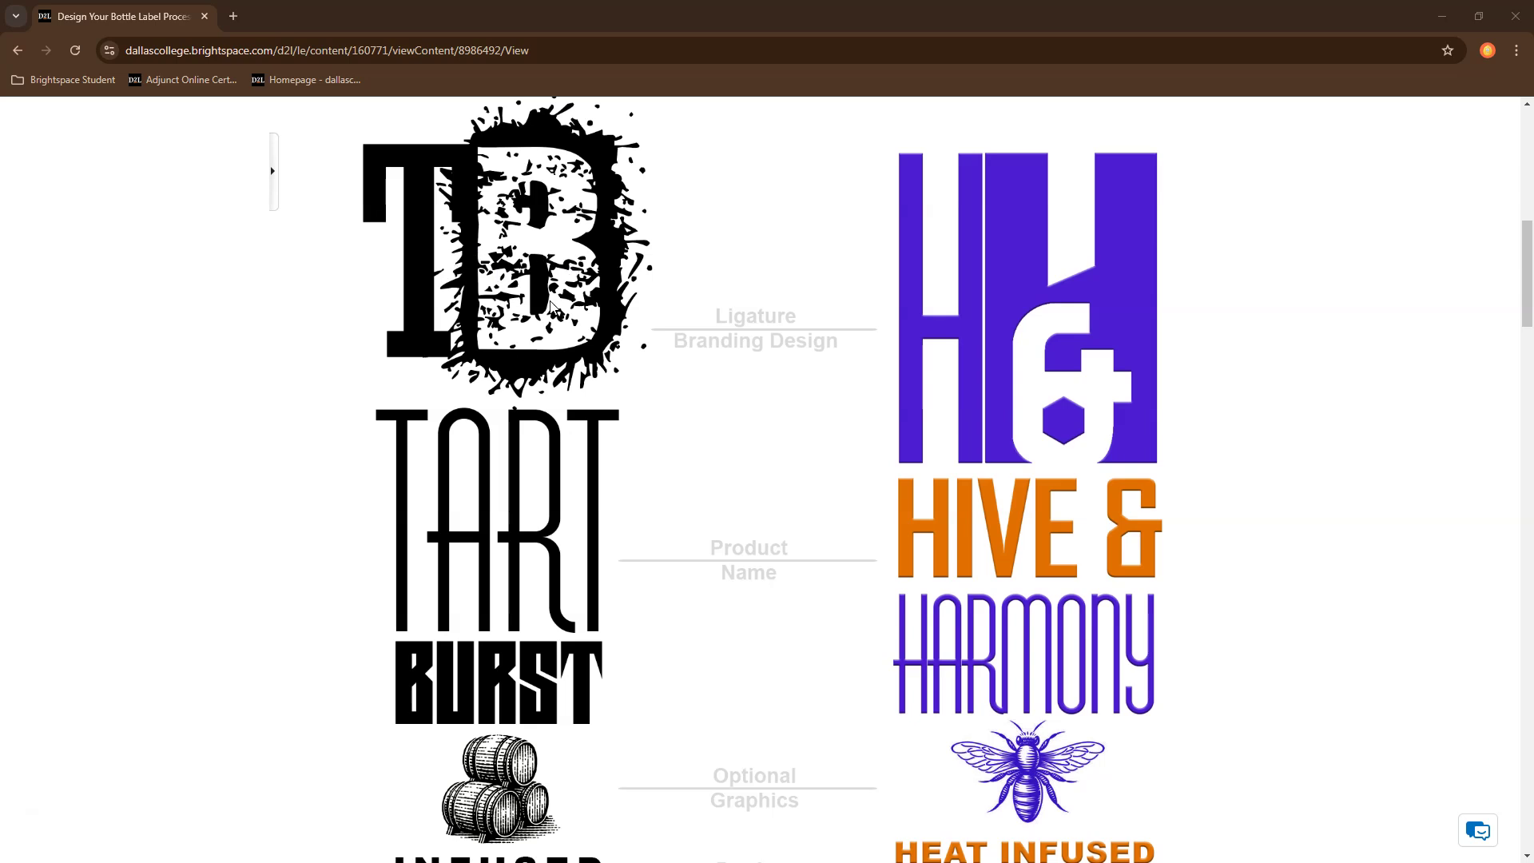
scroll(551, 307, "down", 2)
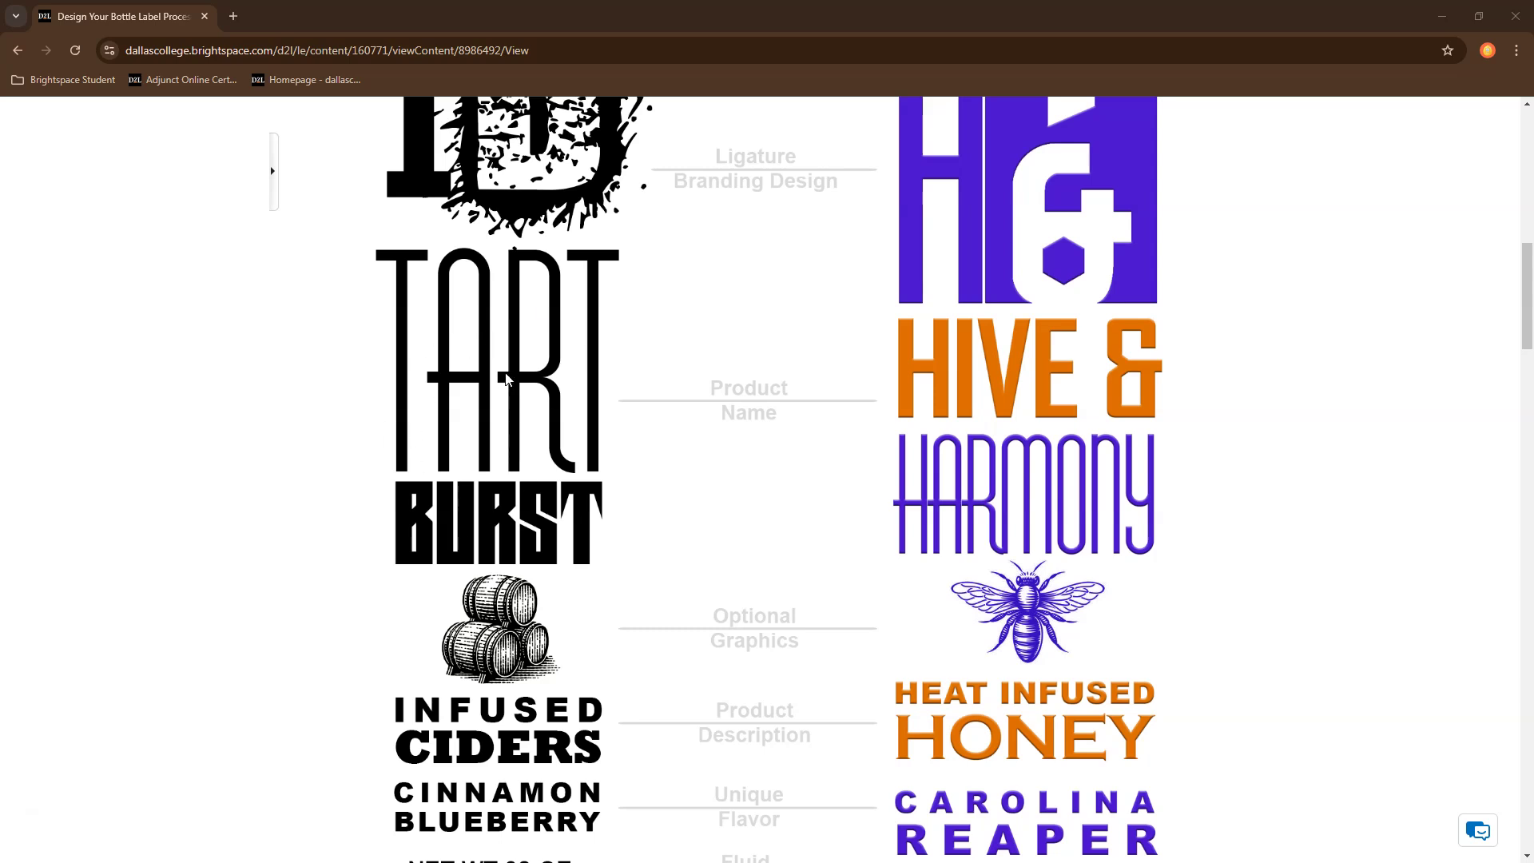
scroll(523, 352, "up", 1)
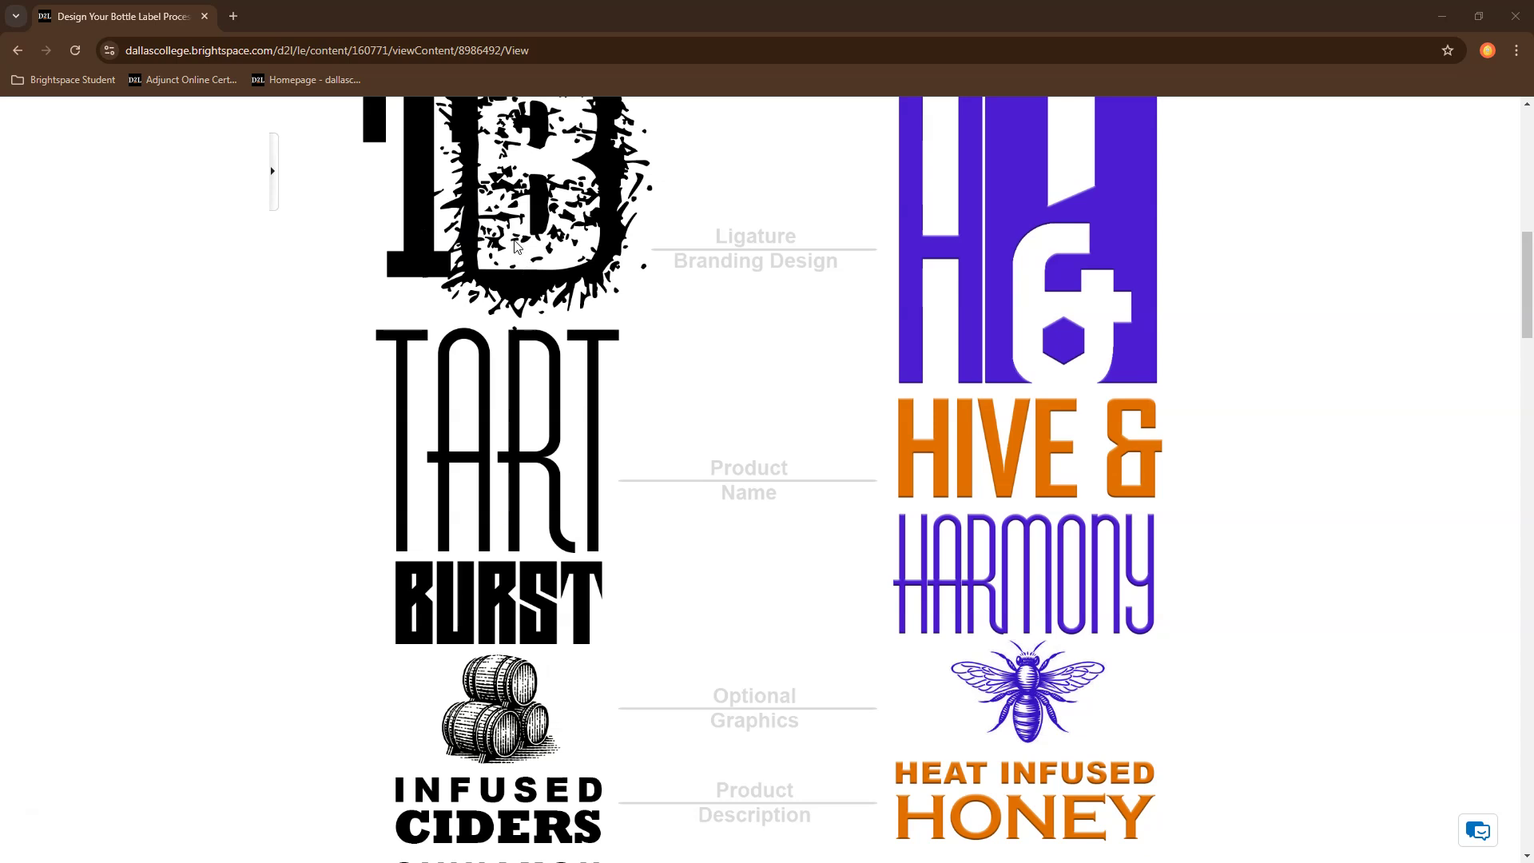
scroll(447, 240, "up", 2)
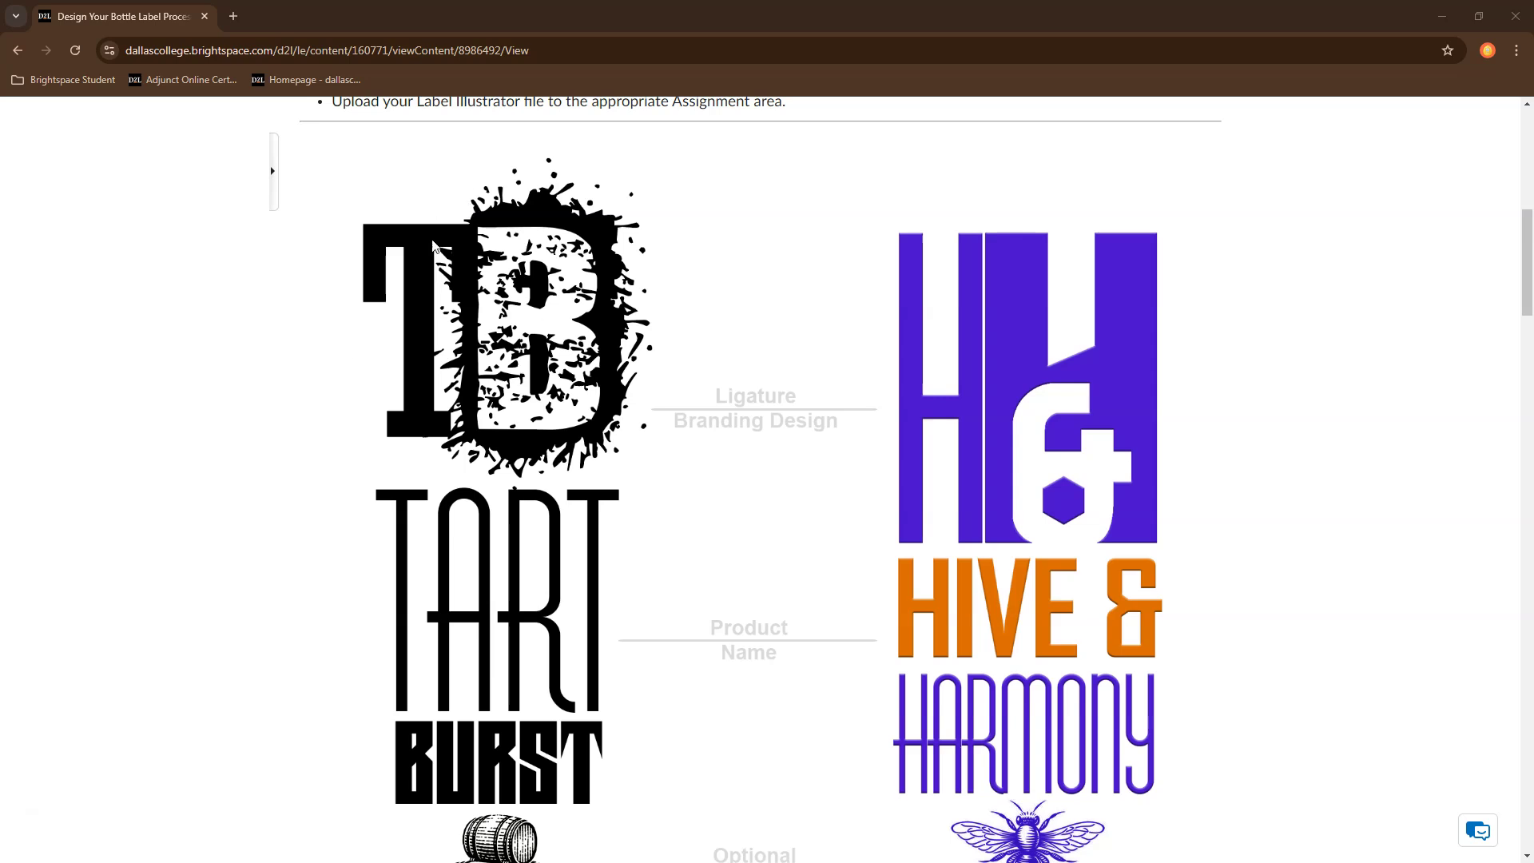
scroll(472, 397, "down", 3)
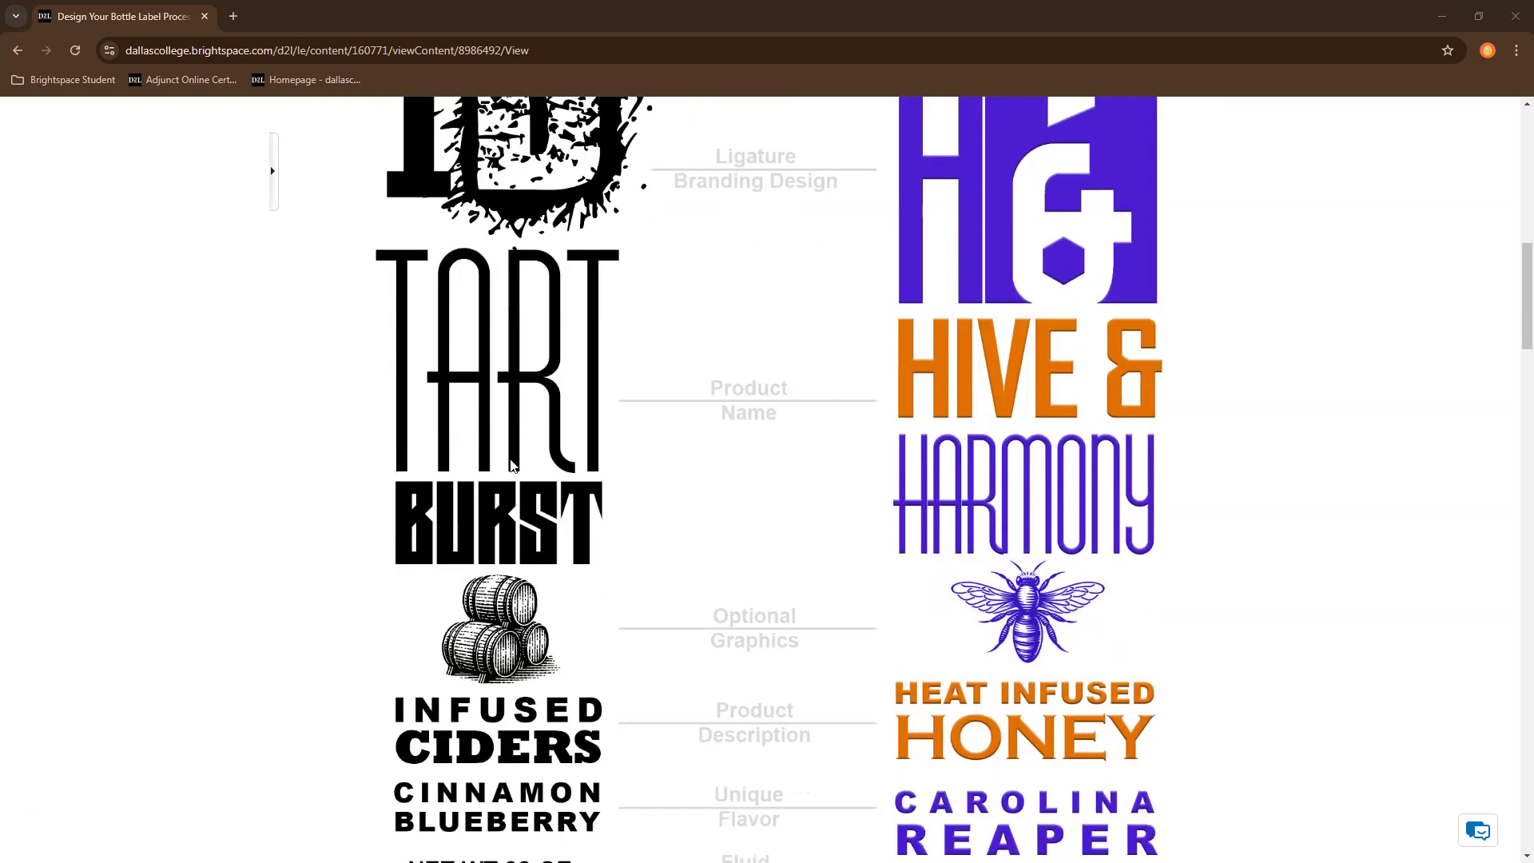
scroll(503, 398, "down", 3)
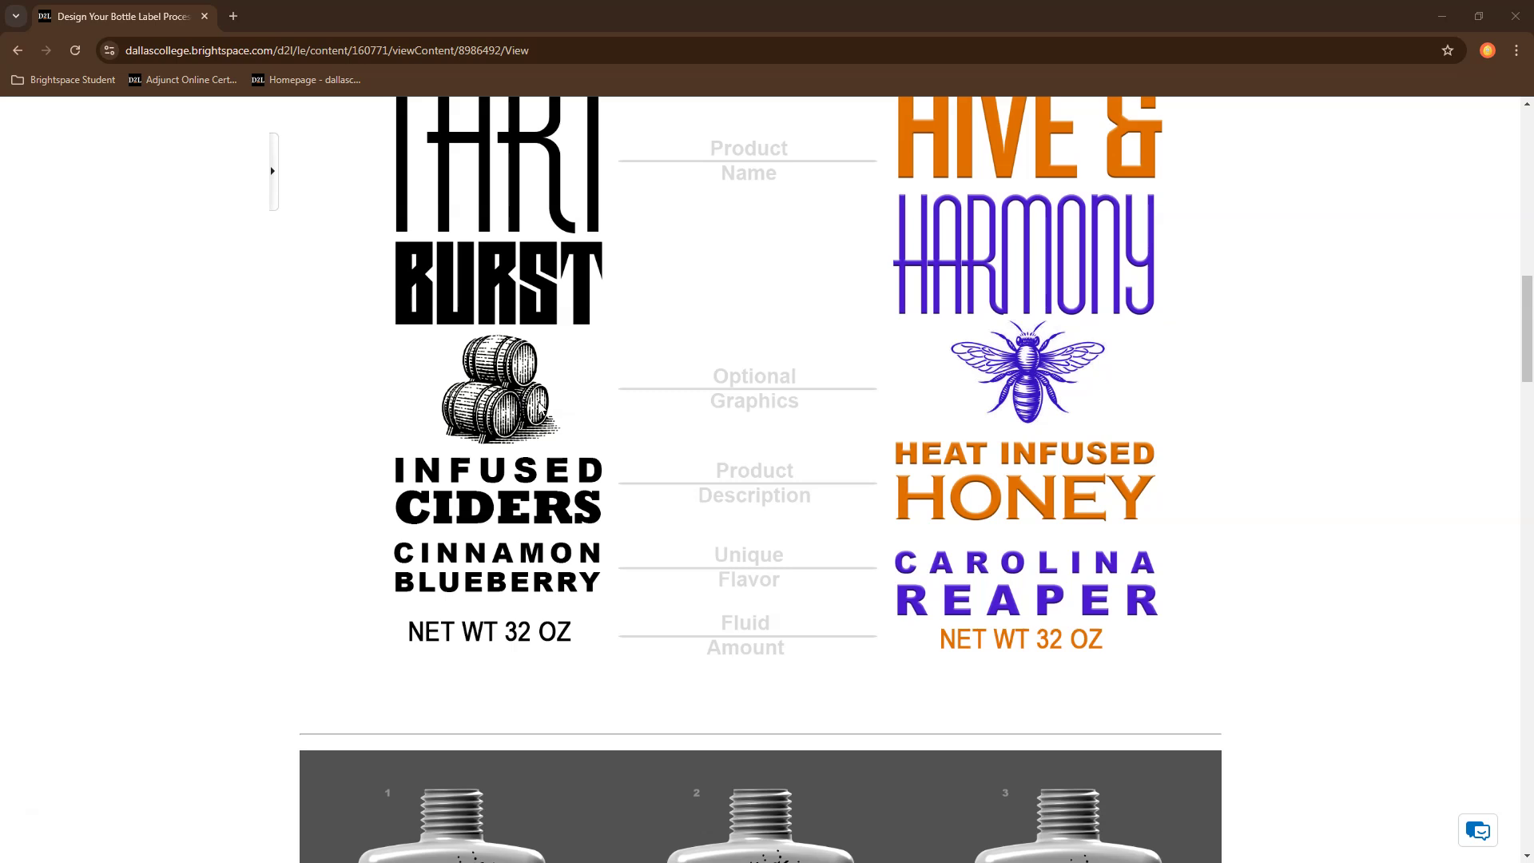
scroll(544, 365, "down", 2)
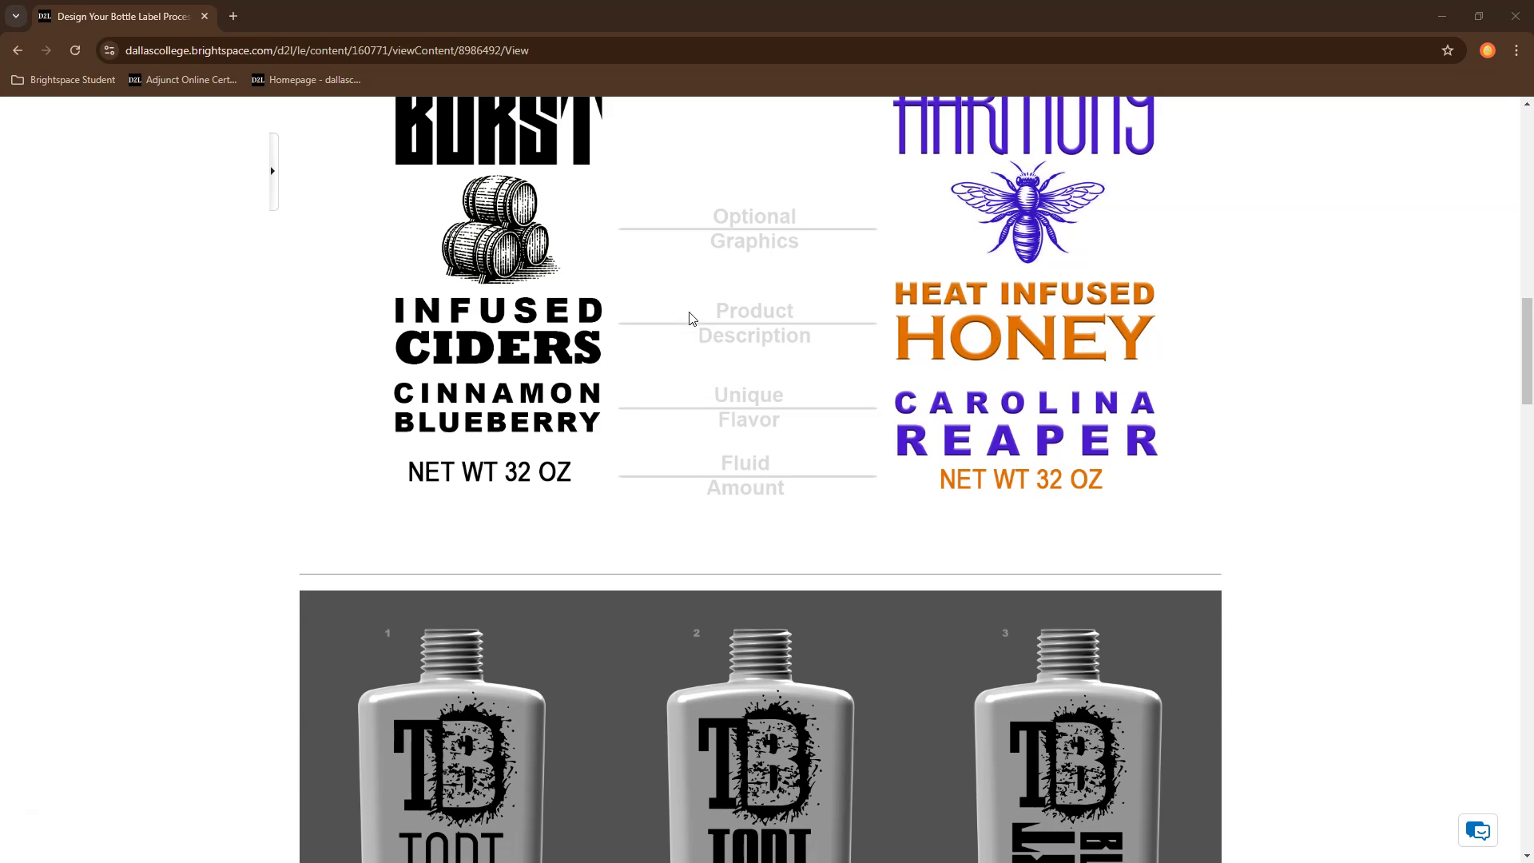
scroll(692, 320, "down", 1)
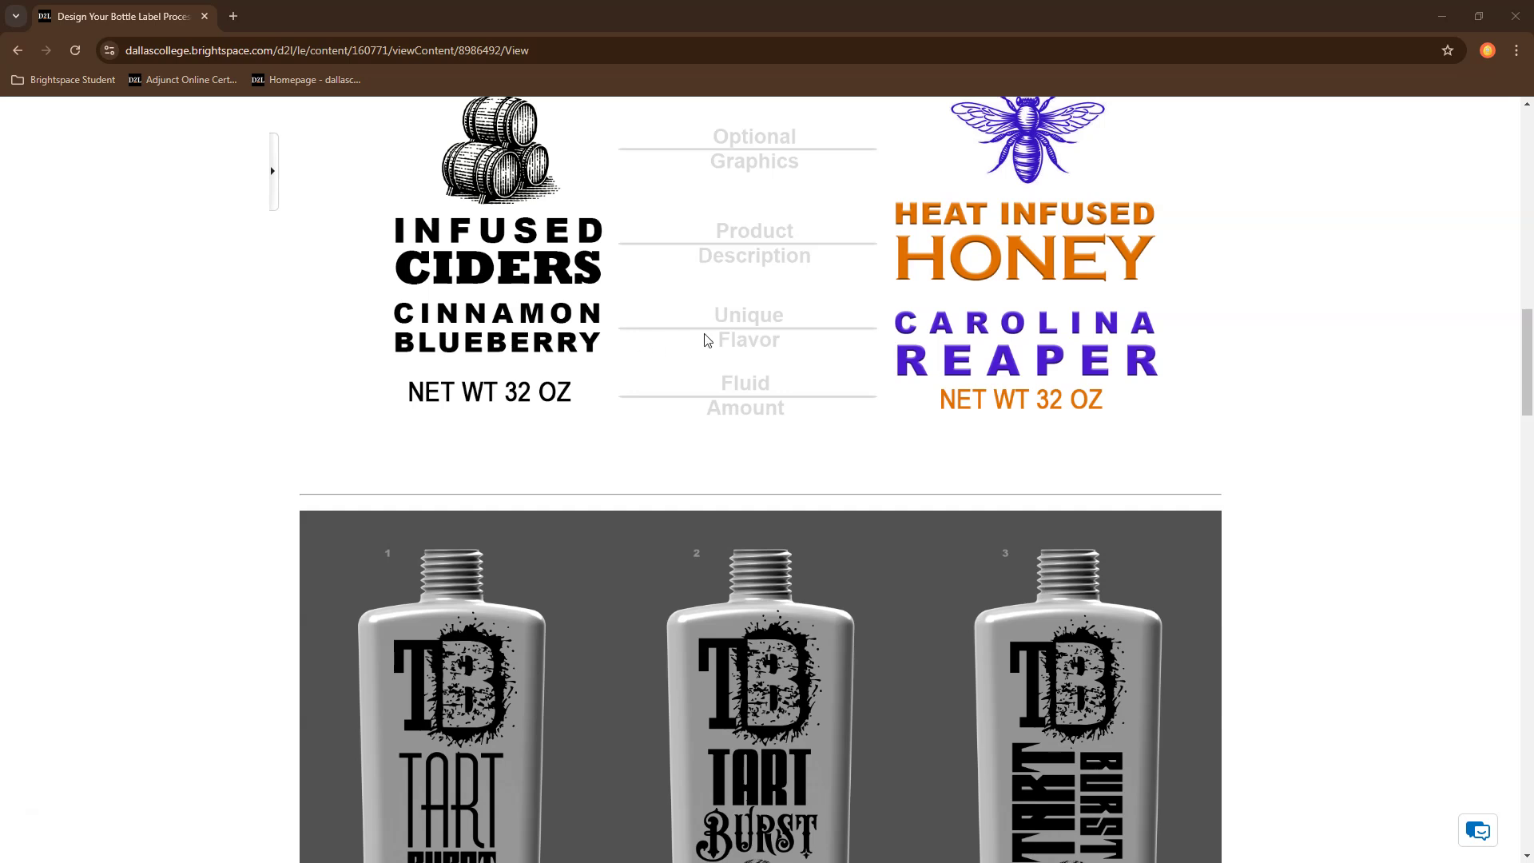
scroll(588, 386, "down", 1)
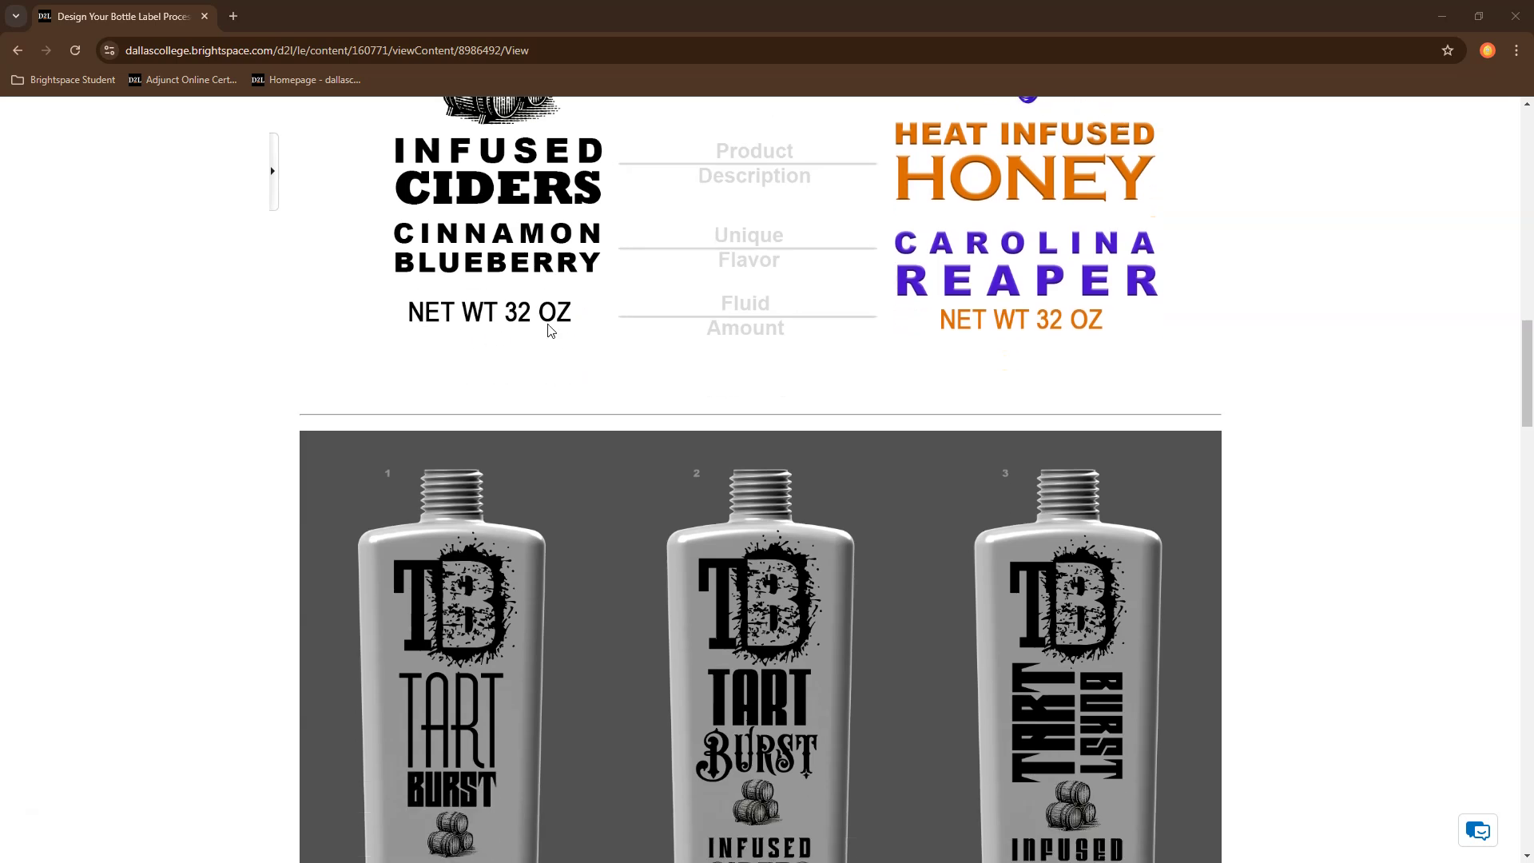
scroll(549, 328, "up", 6)
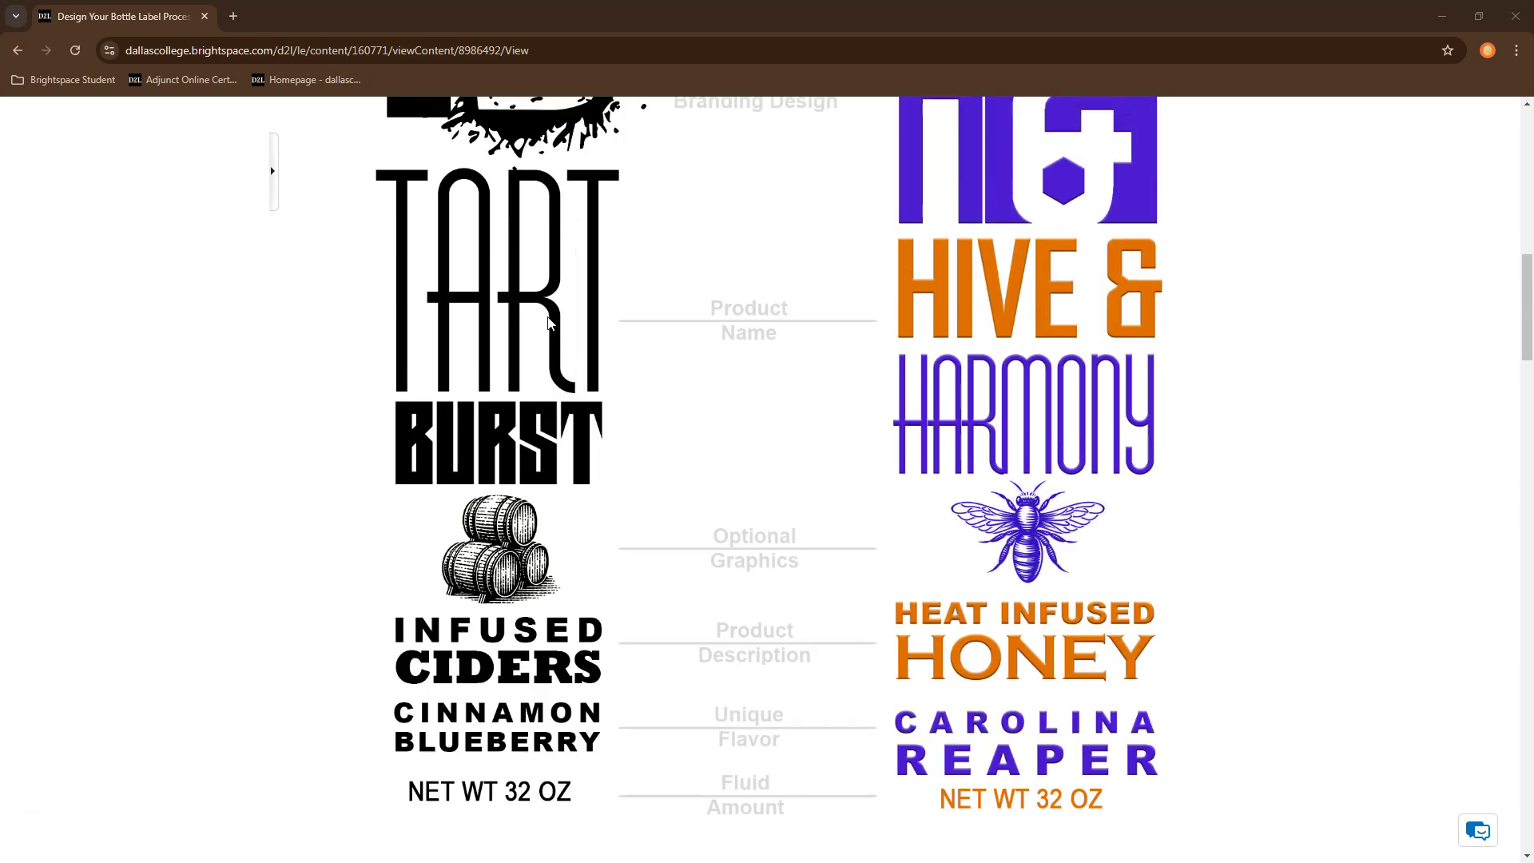
scroll(549, 322, "up", 4)
scroll(580, 405, "down", 2)
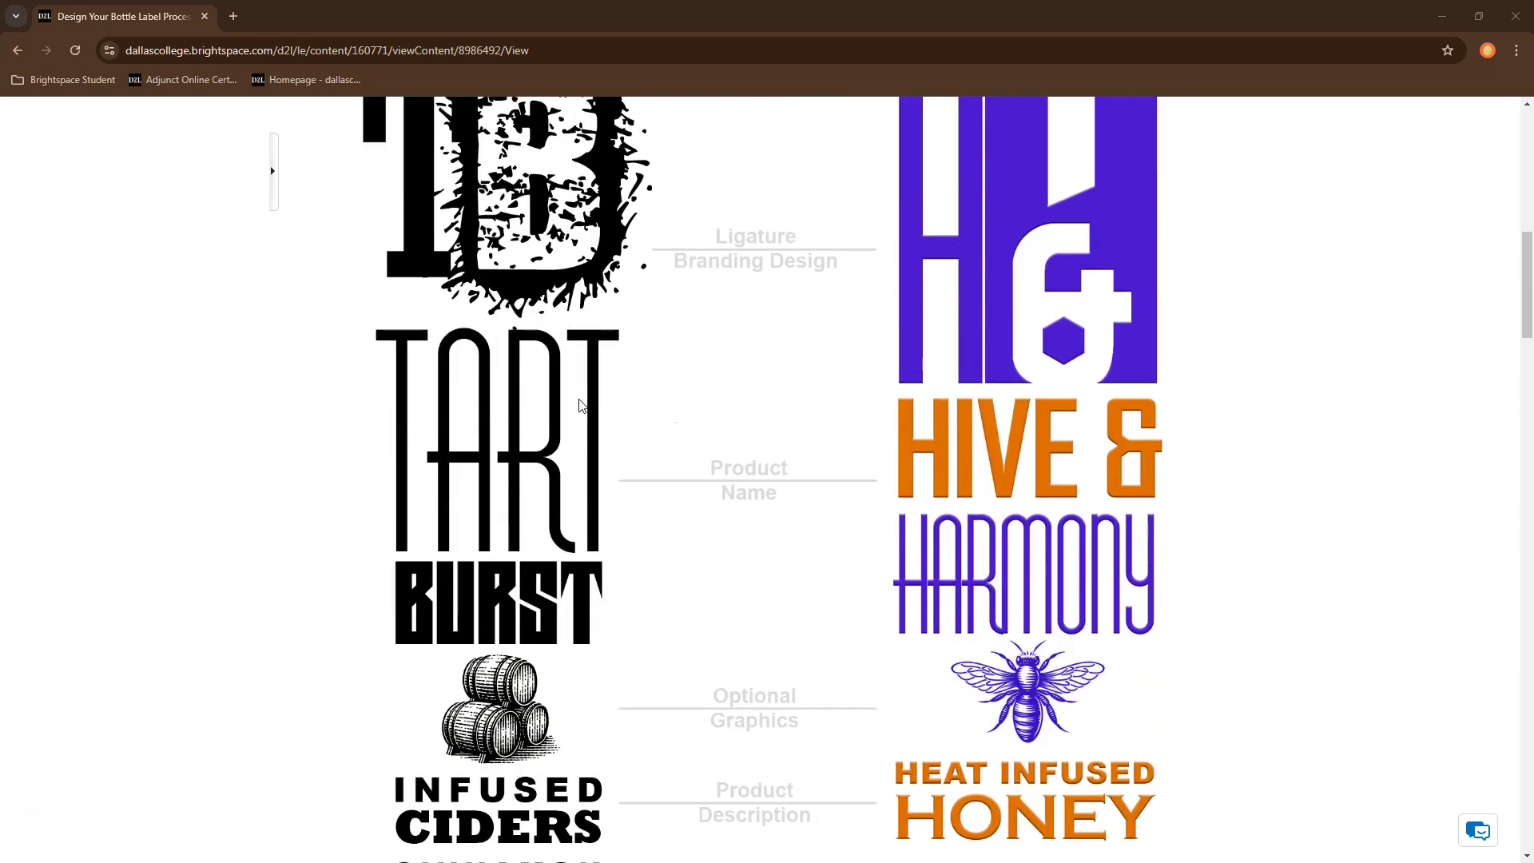
scroll(580, 406, "up", 1)
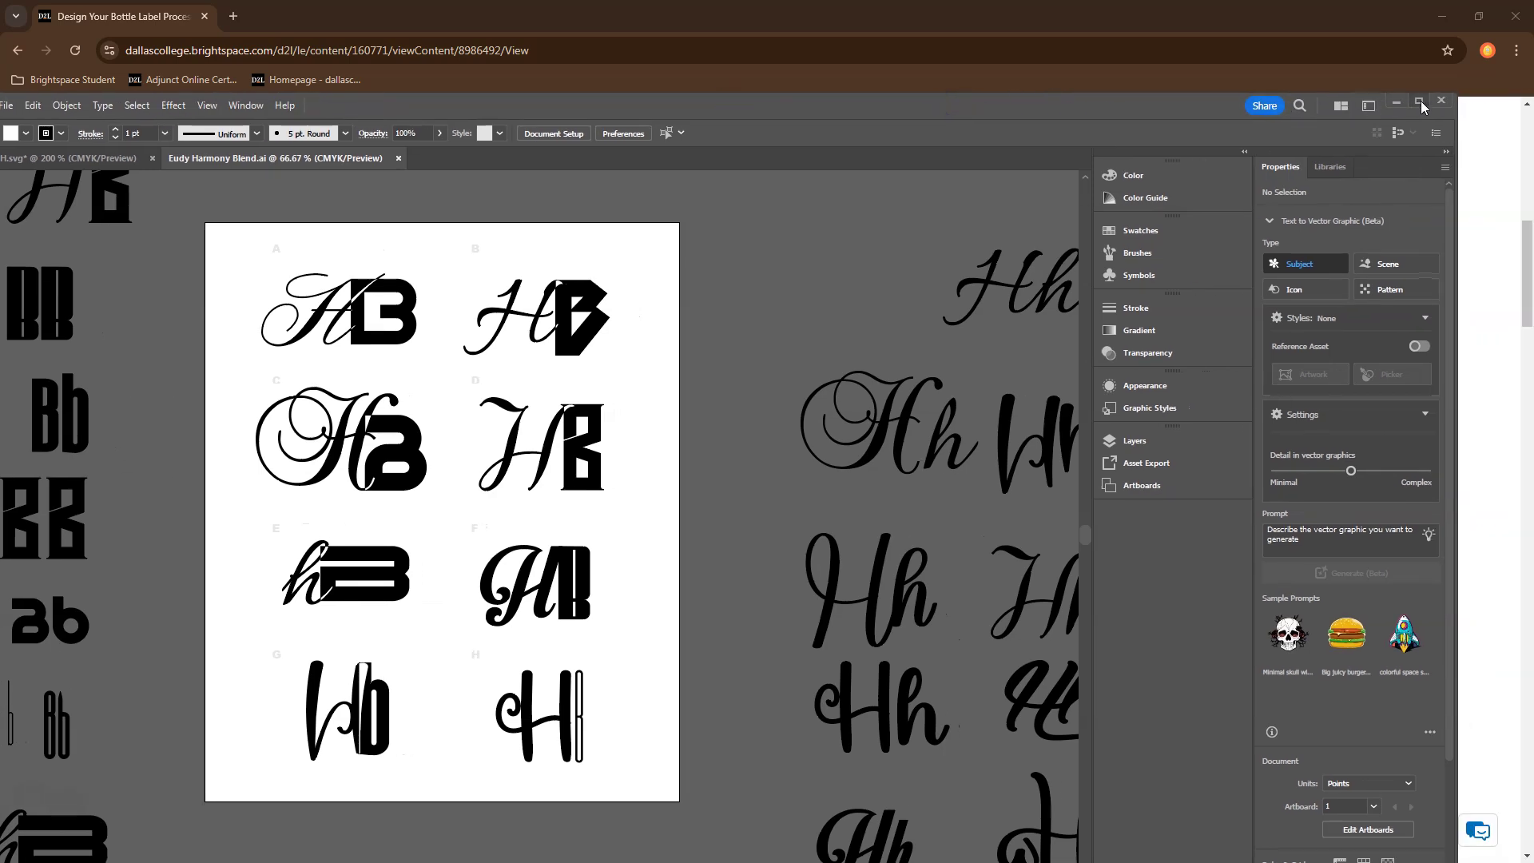
Switch to Illustrator in a maximized window and look over the HB ligature variations on and around the artboard
left_click(1420, 104)
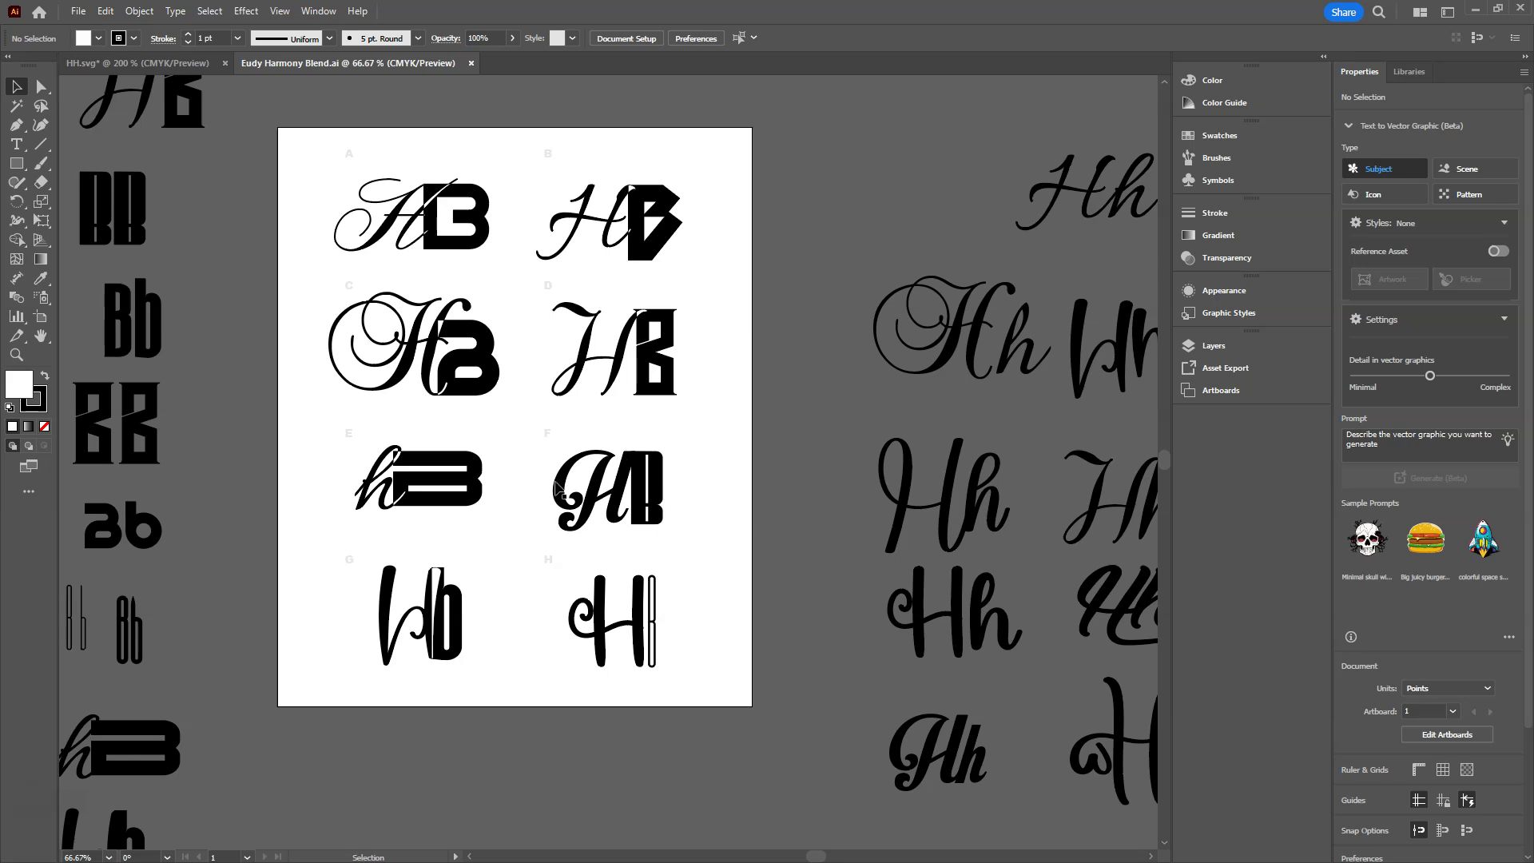
scroll(580, 478, "down", 2)
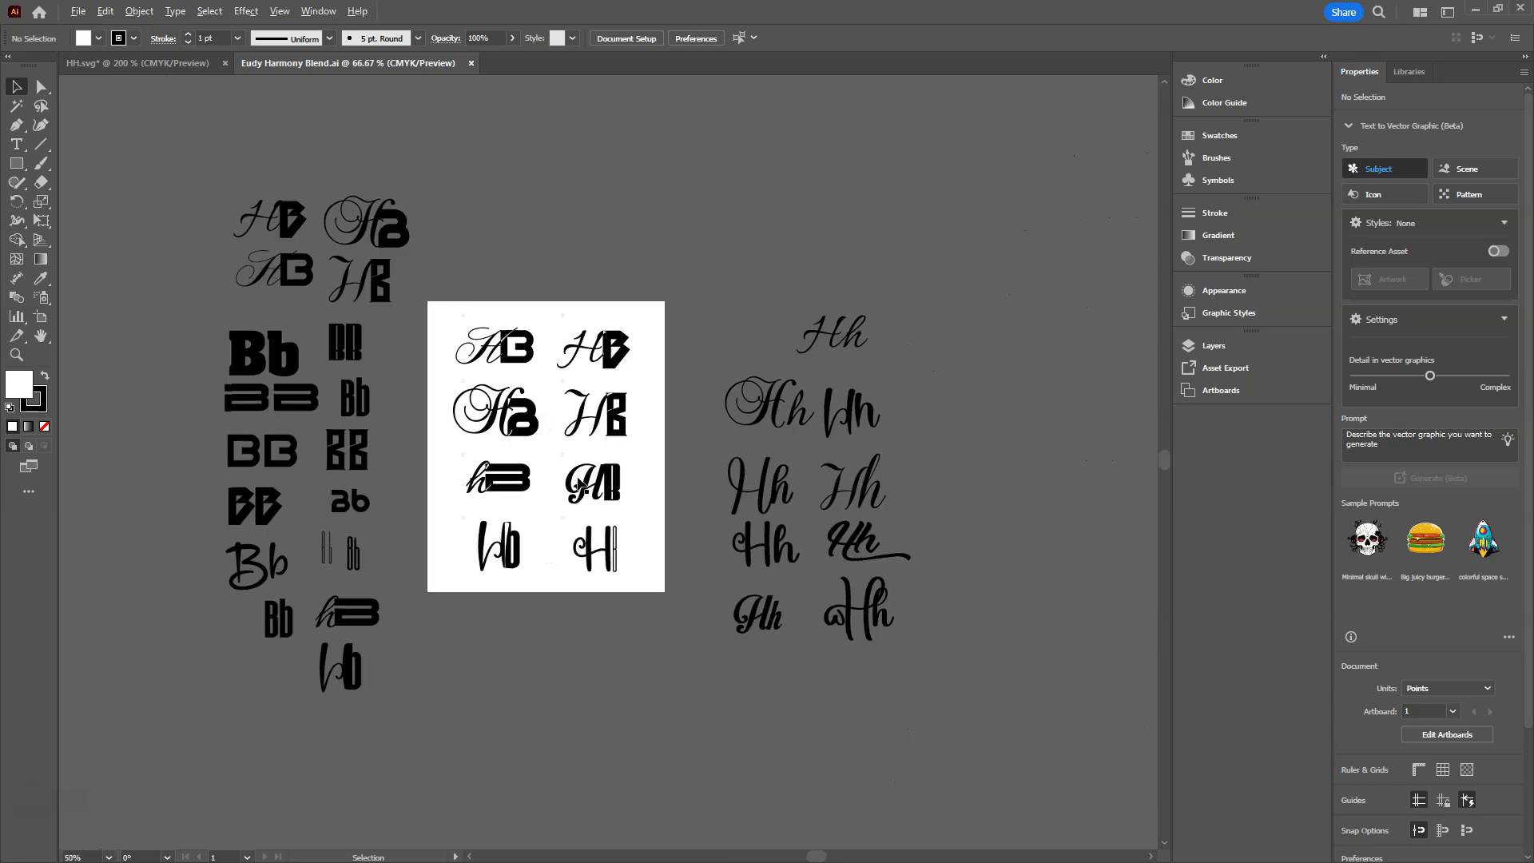
left_click_drag(504, 640, 553, 701)
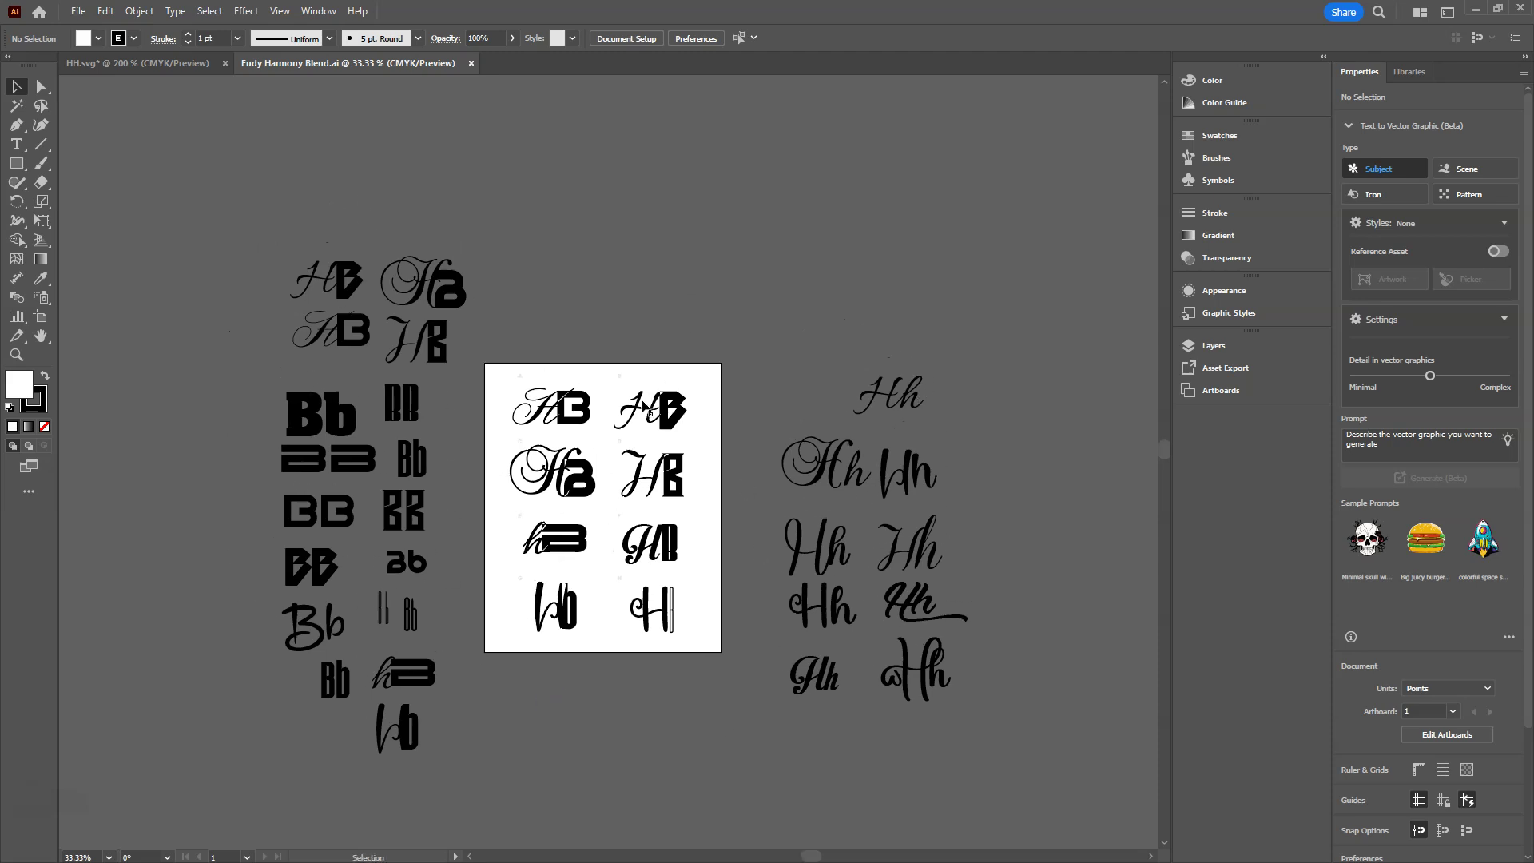
scroll(565, 521, "up", 2)
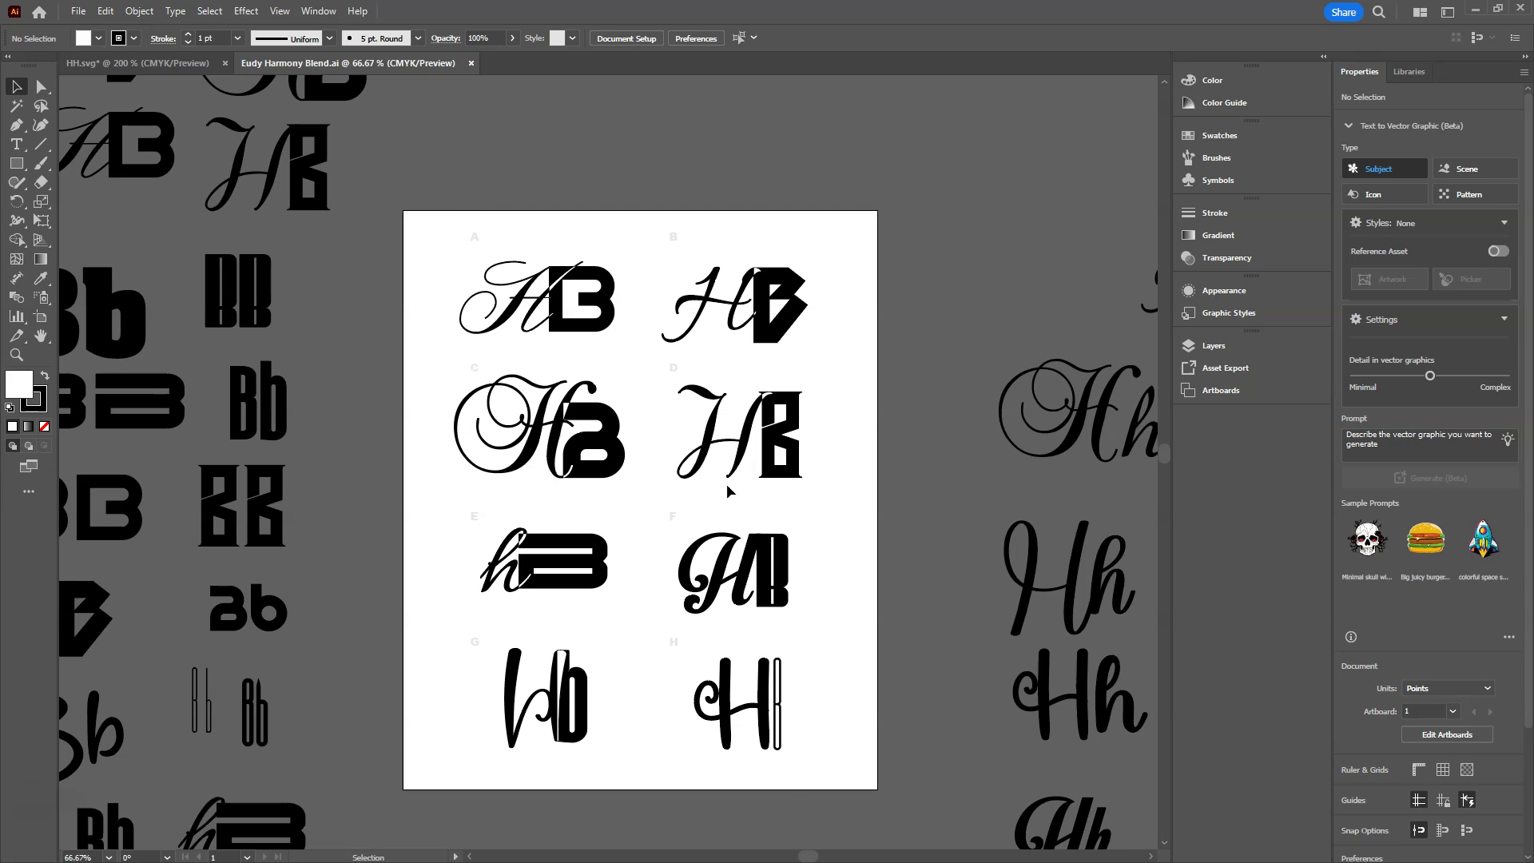
Shrink the artboard to about 307 by 196 pt so that it frames only the HB ligature of option C
left_click(45, 316)
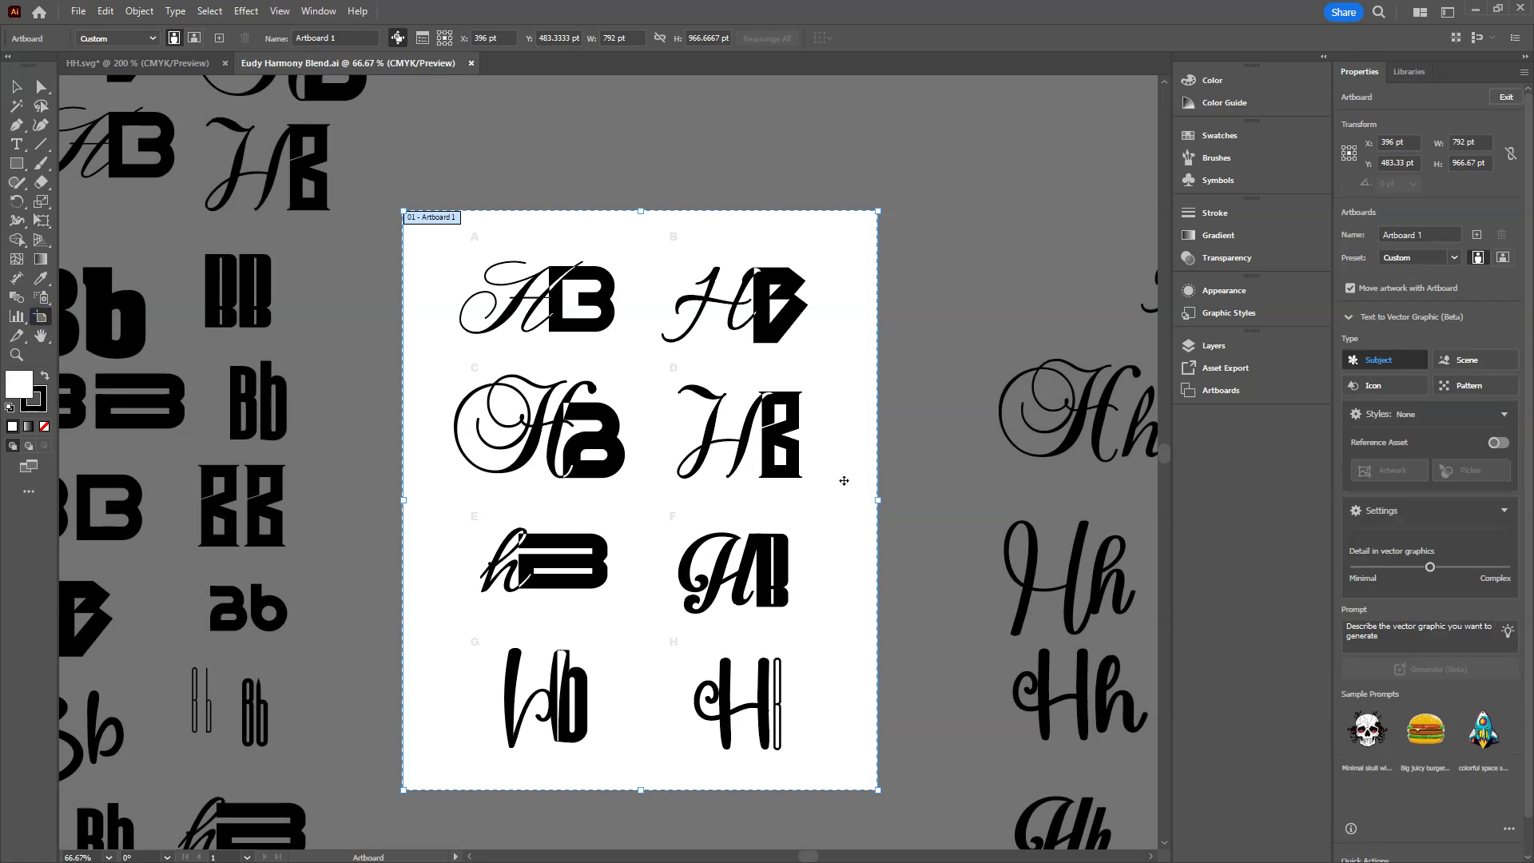
left_click_drag(880, 791, 660, 504)
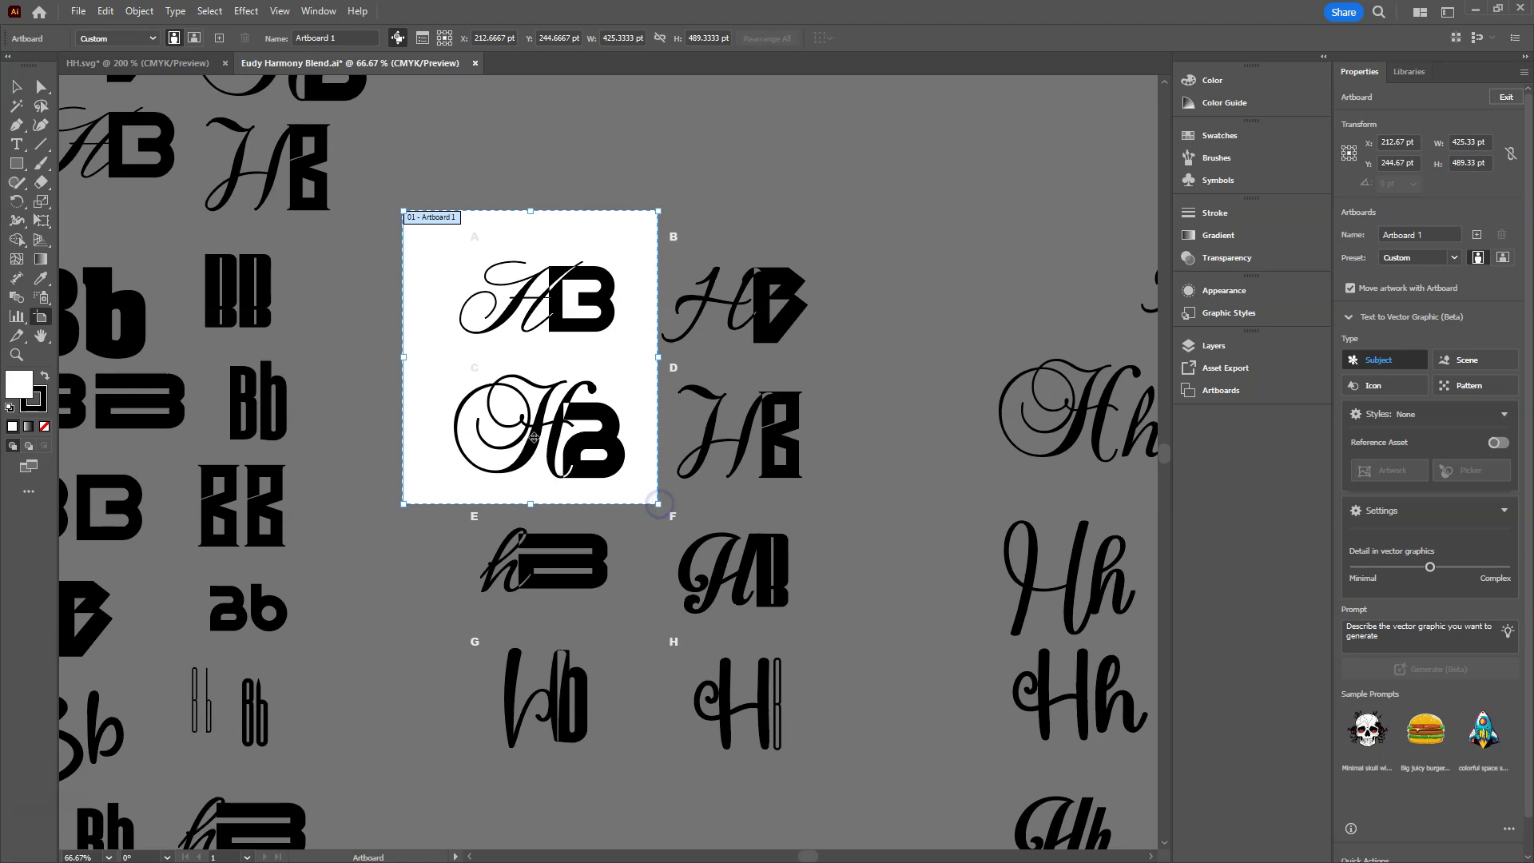
scroll(531, 439, "up", 3)
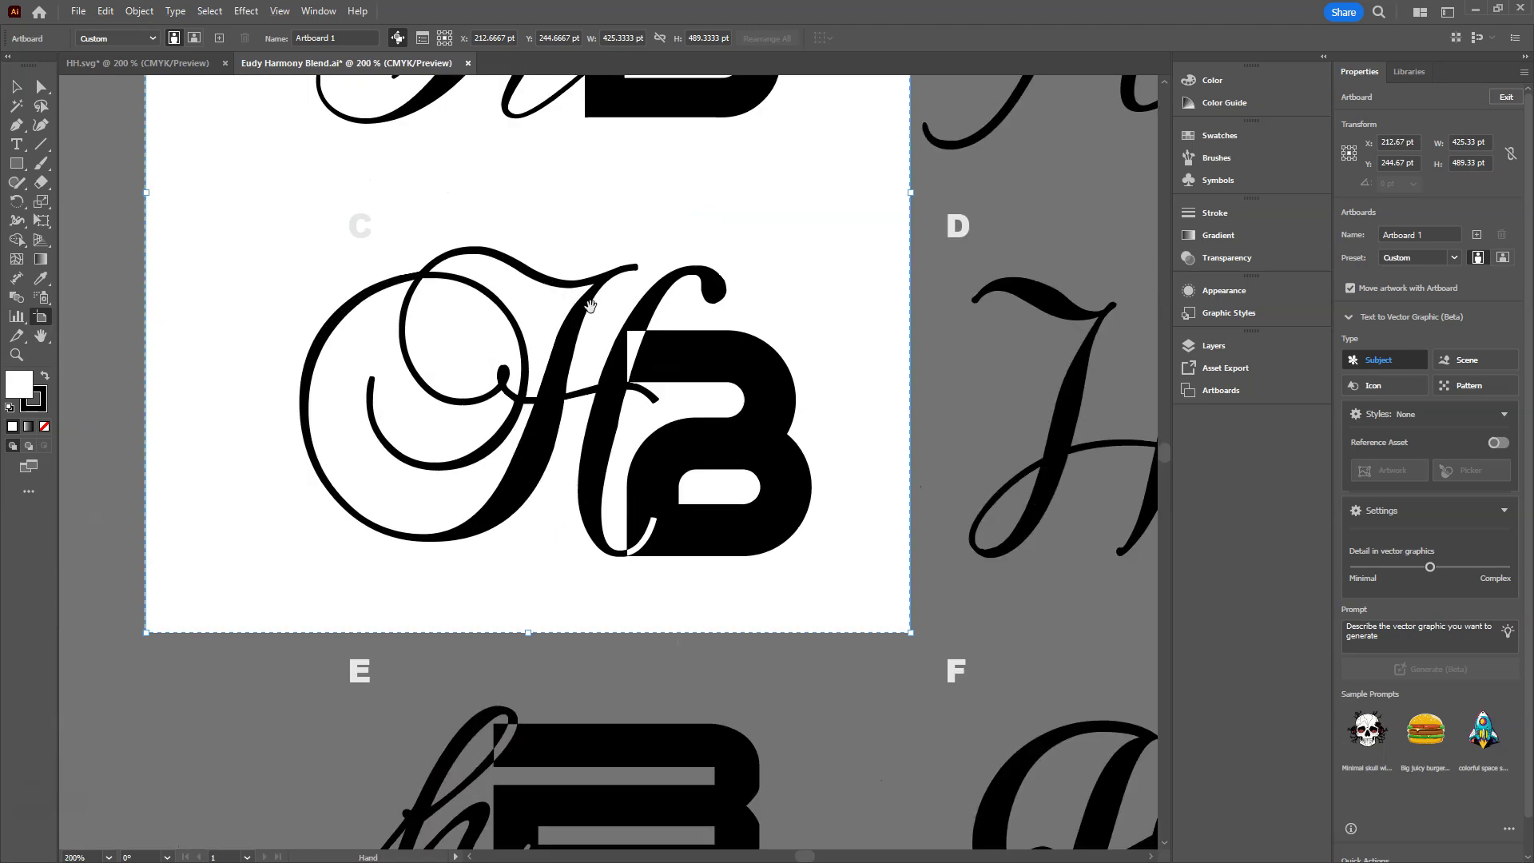
scroll(668, 514, "up", 3)
scroll(668, 513, "left", 1)
key("ctrl+0")
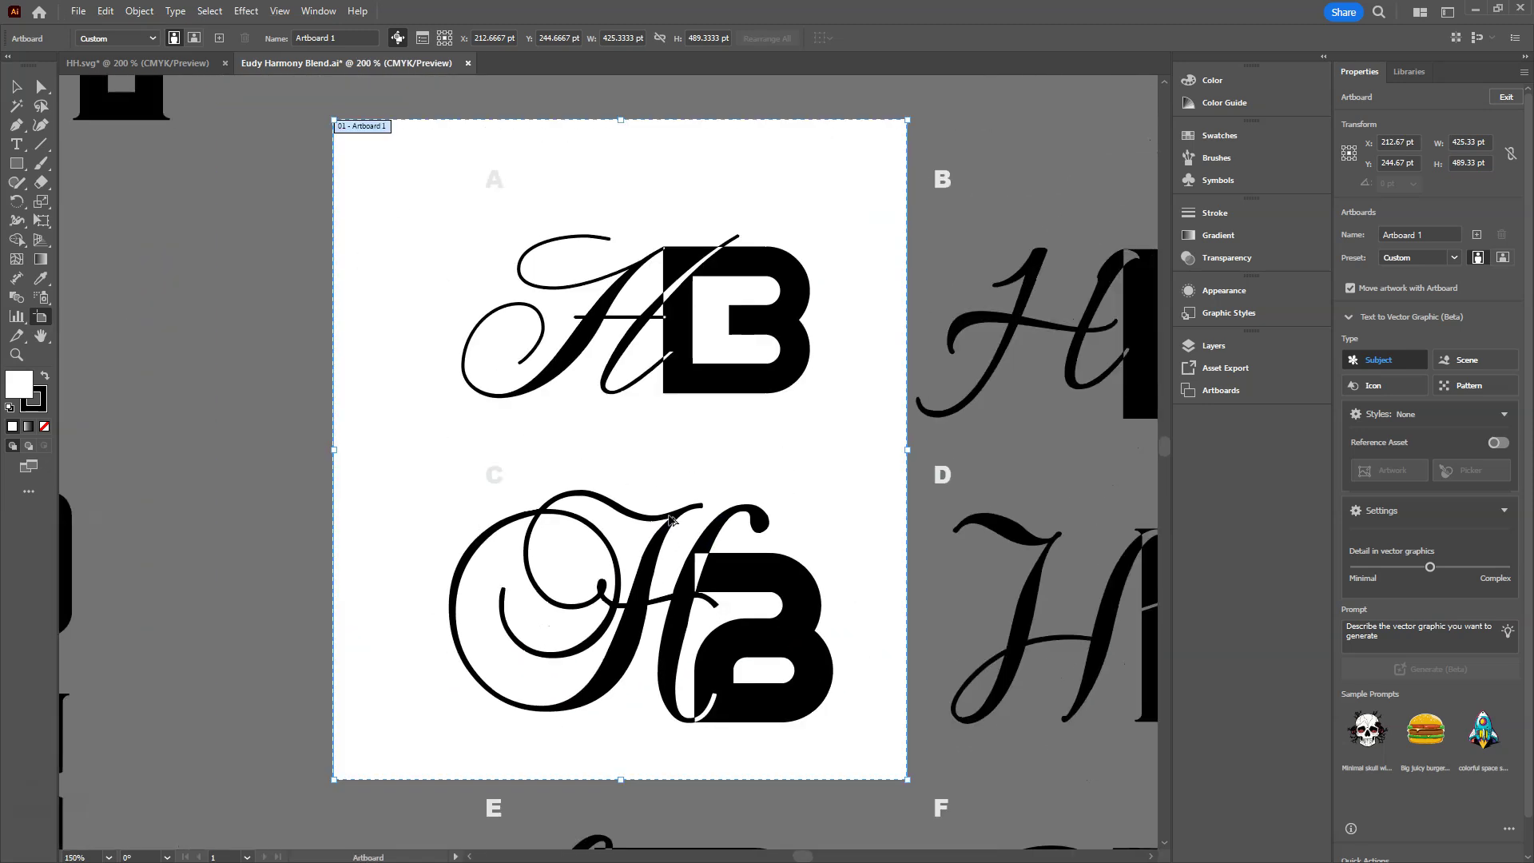
left_click_drag(334, 119, 424, 457)
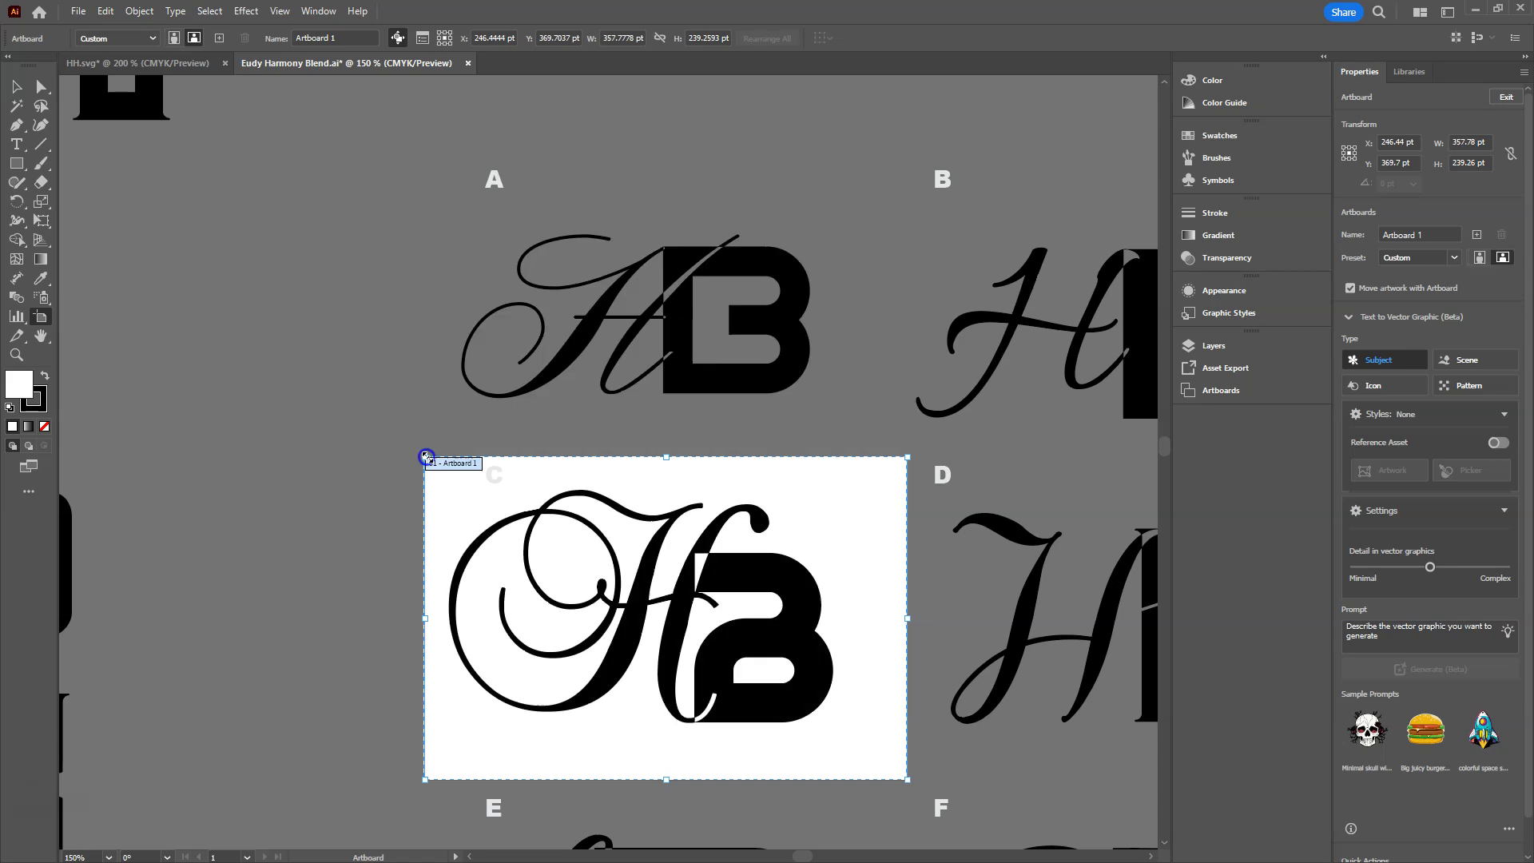
left_click_drag(906, 781, 847, 736)
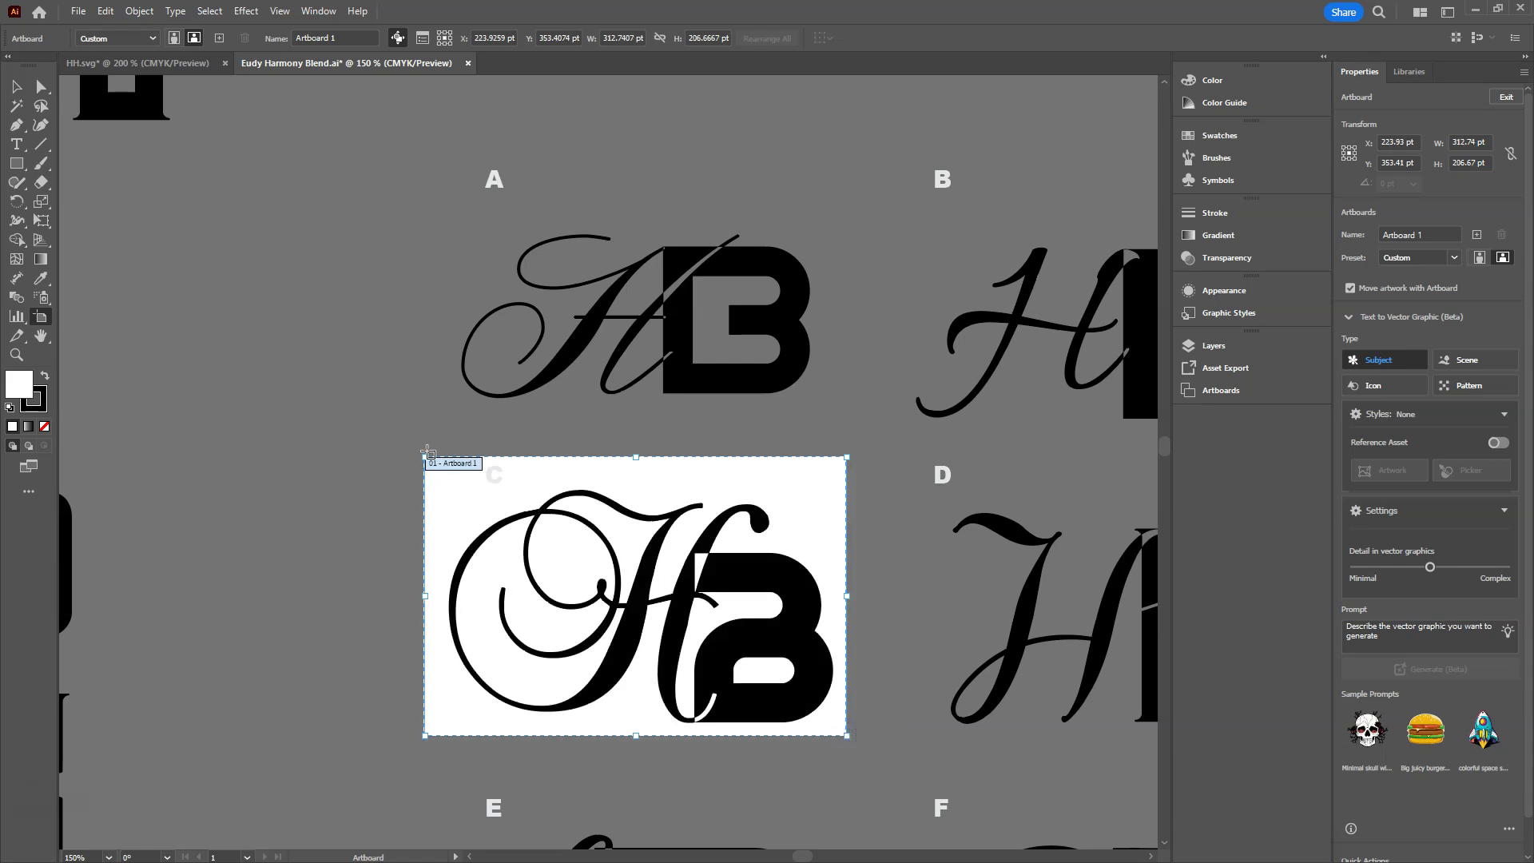
left_click_drag(422, 456, 432, 471)
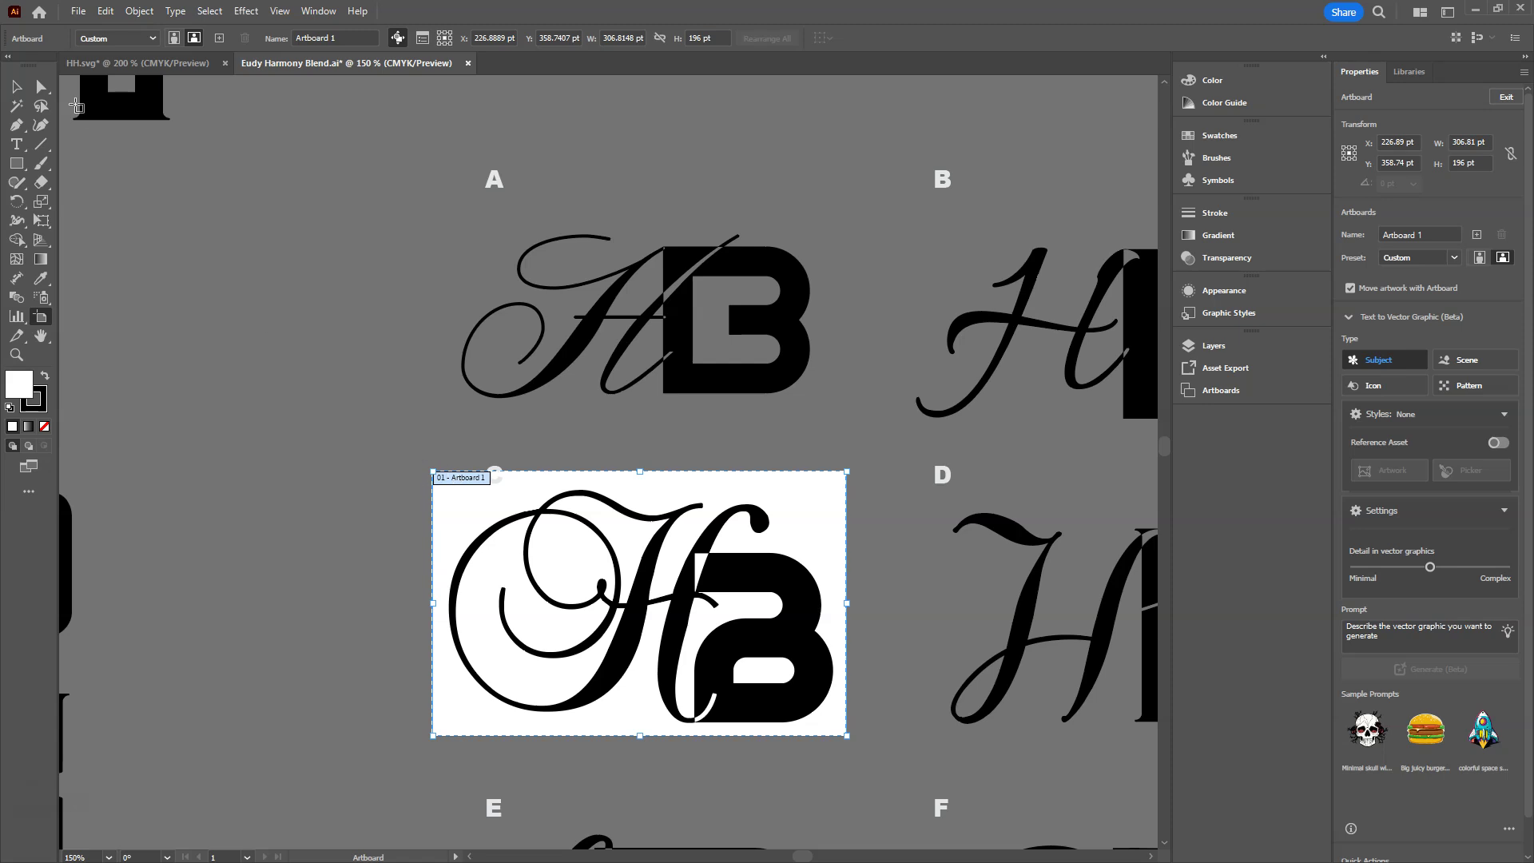
key("Escape")
Hide Layer 2, which holds the A to H option letters
left_click(1223, 345)
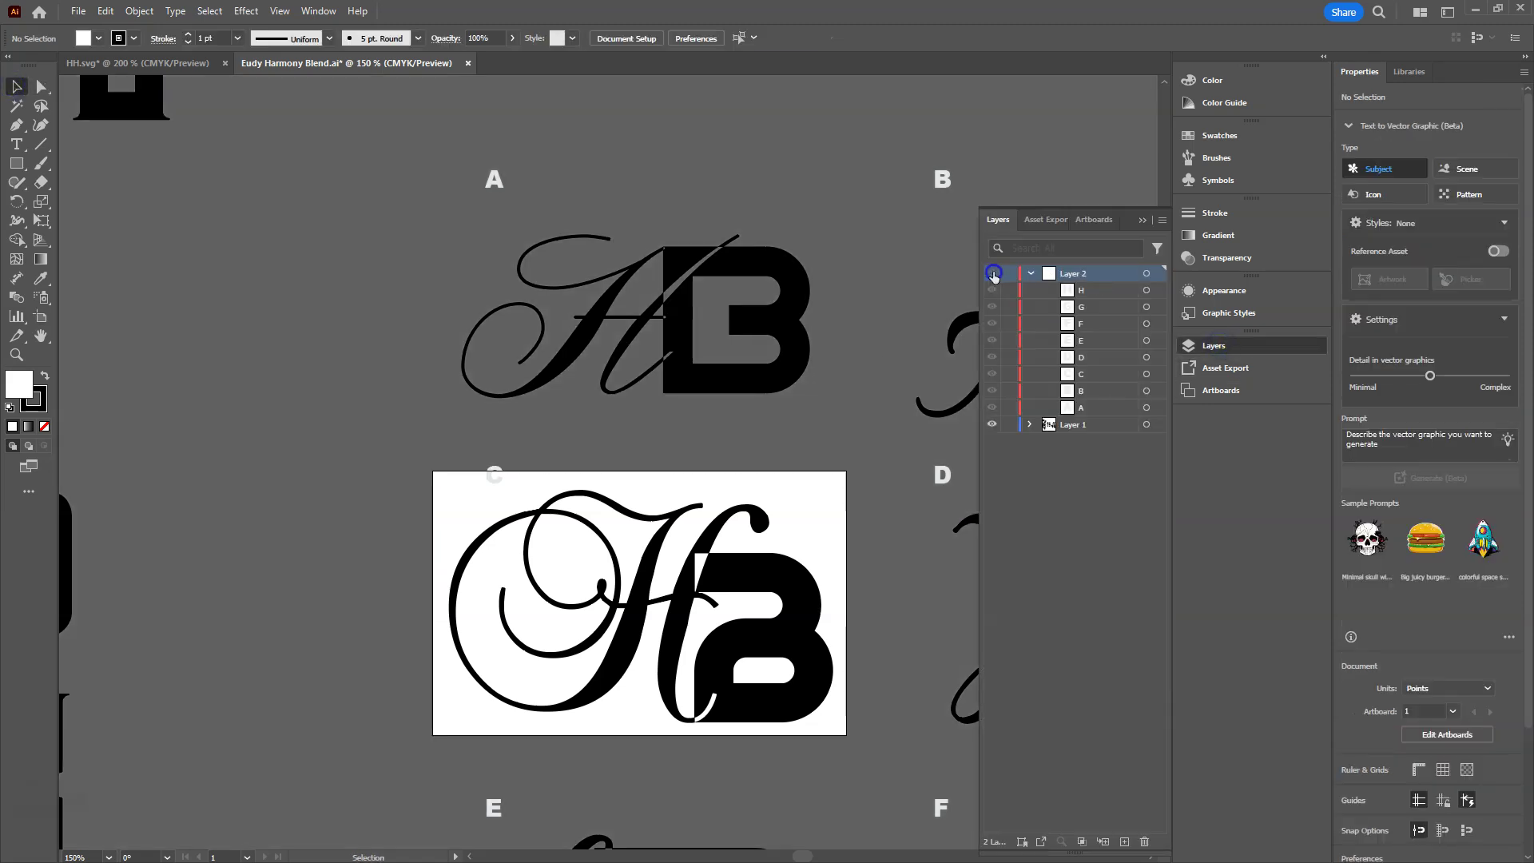
left_click(992, 274)
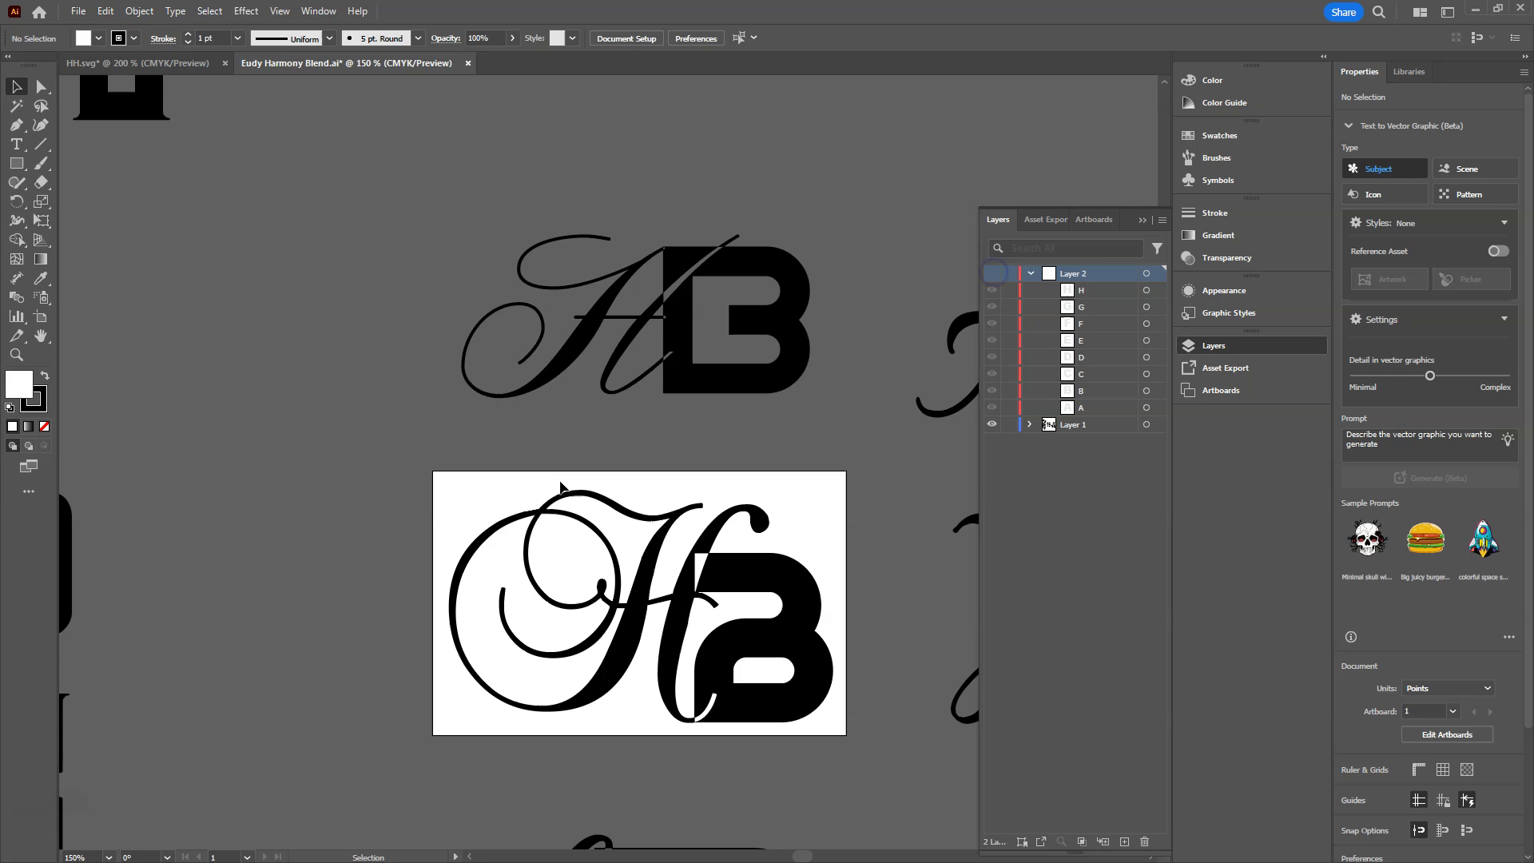
left_click(1142, 220)
scroll(712, 540, "up", 2)
scroll(713, 543, "down", 3)
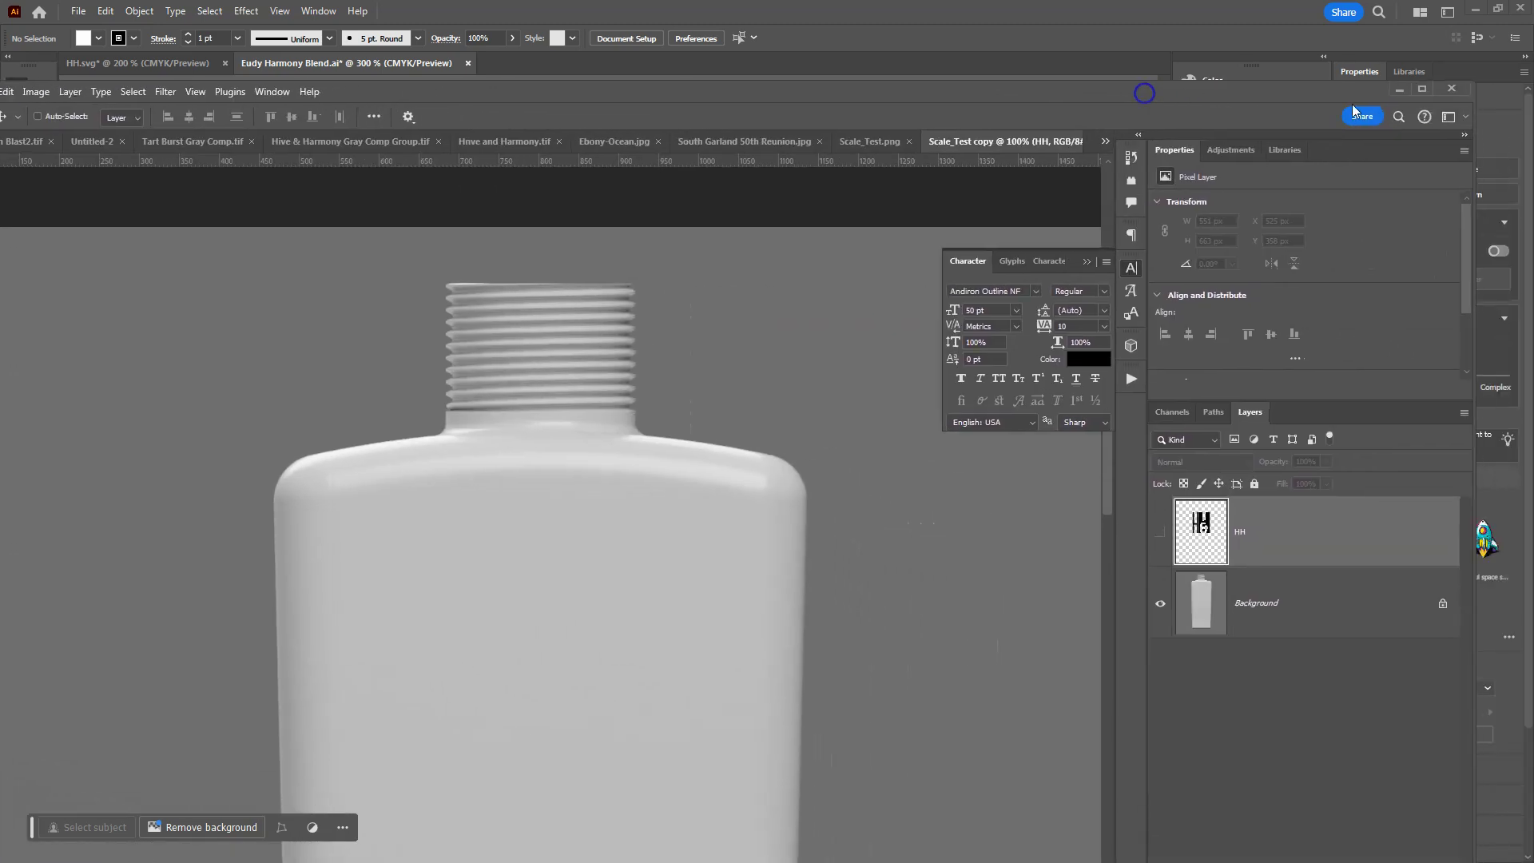
Maximize the Photoshop window and look over the blank bottle in the Scale_Test copy document
left_click(1421, 90)
scroll(815, 439, "down", 5)
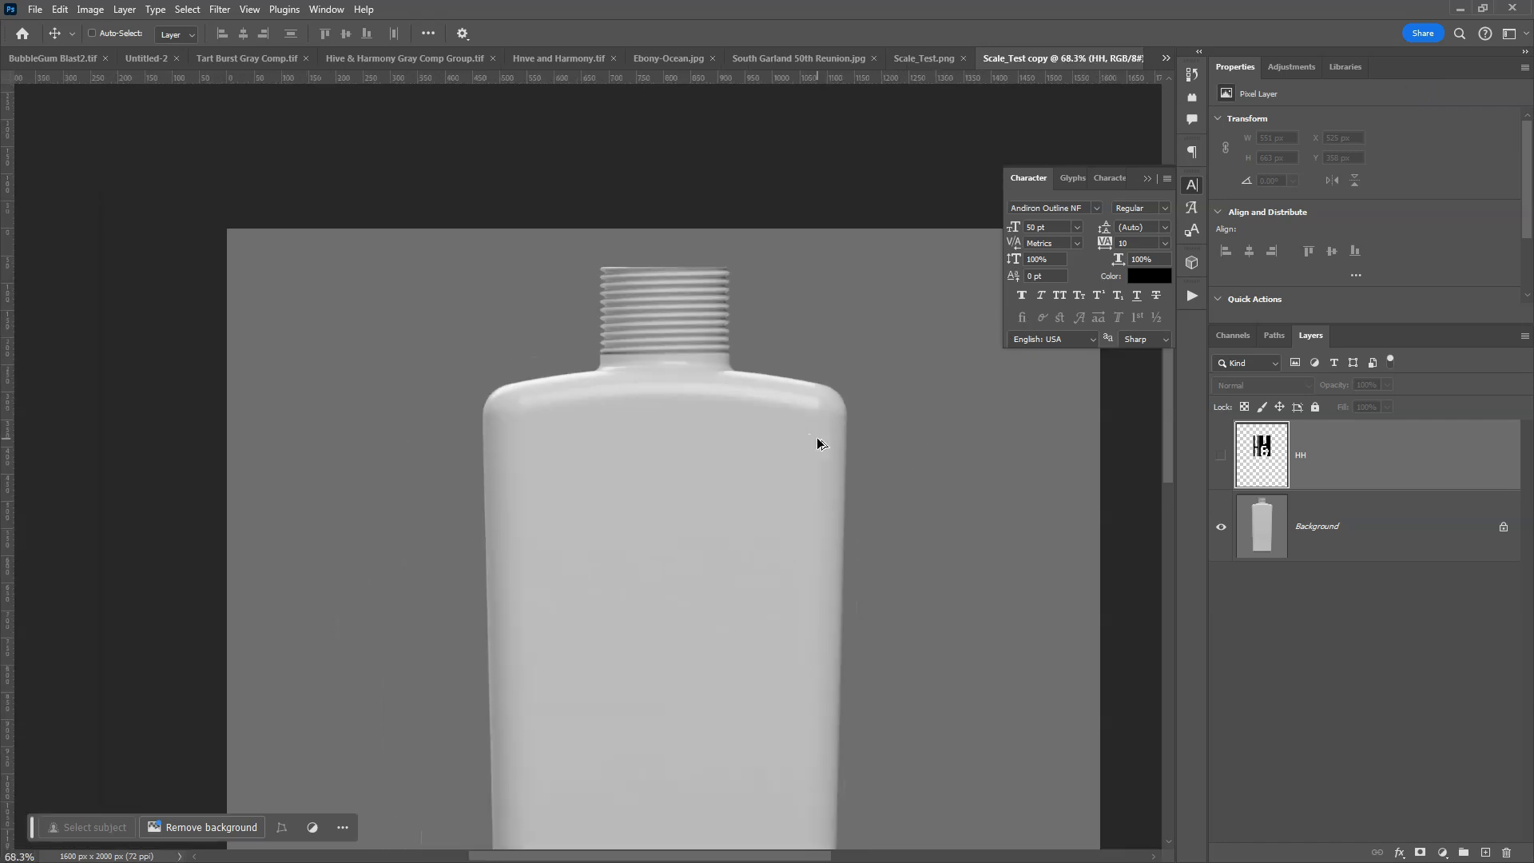
left_click_drag(787, 646, 697, 511)
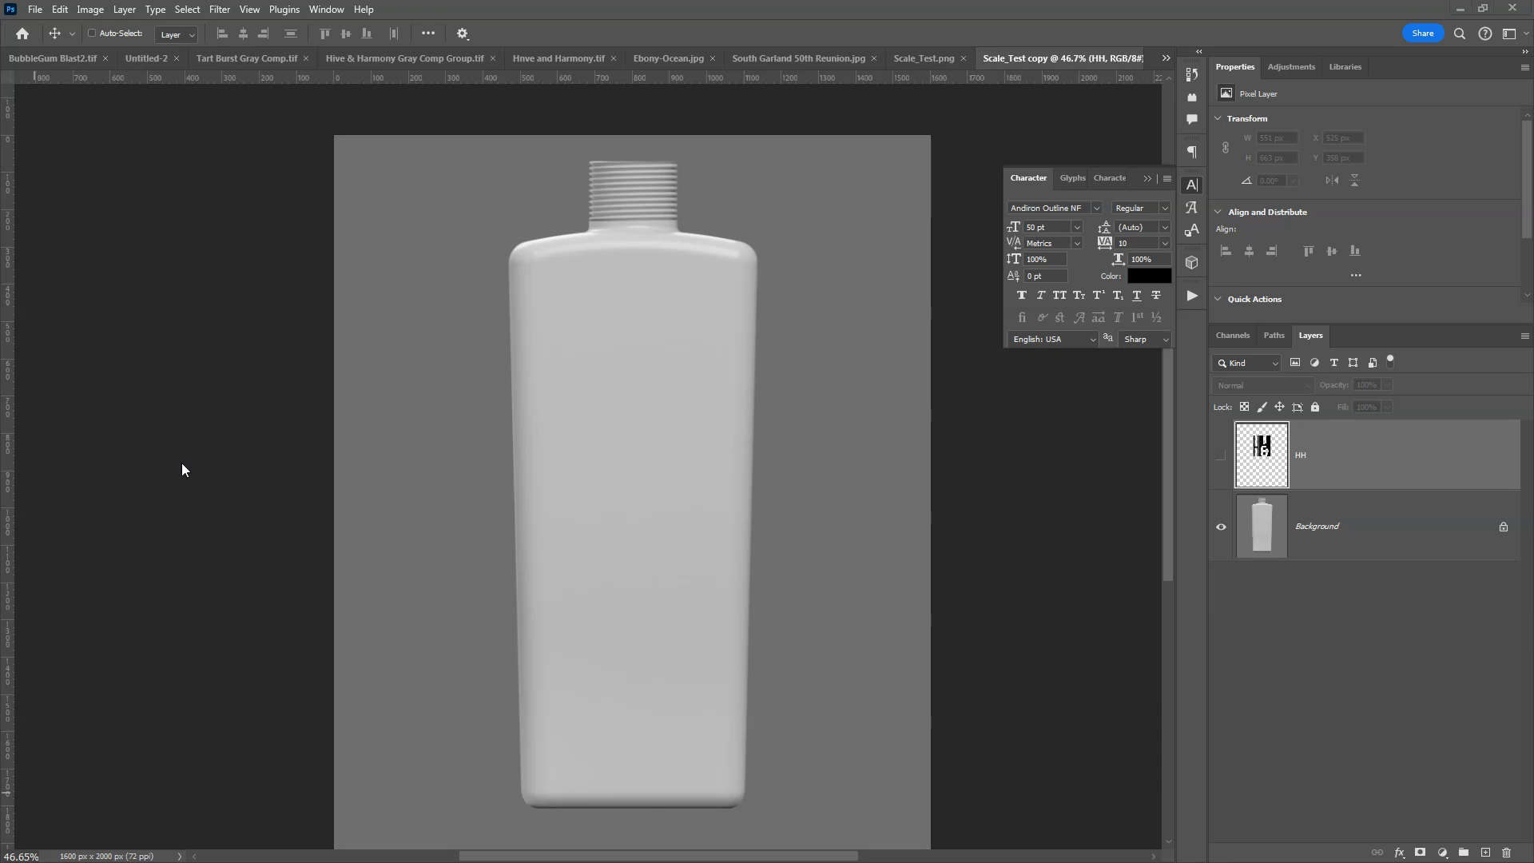
Check the bottle document's image size in percent and in pixels, and leave it without resizing
left_click(92, 13)
left_click(118, 128)
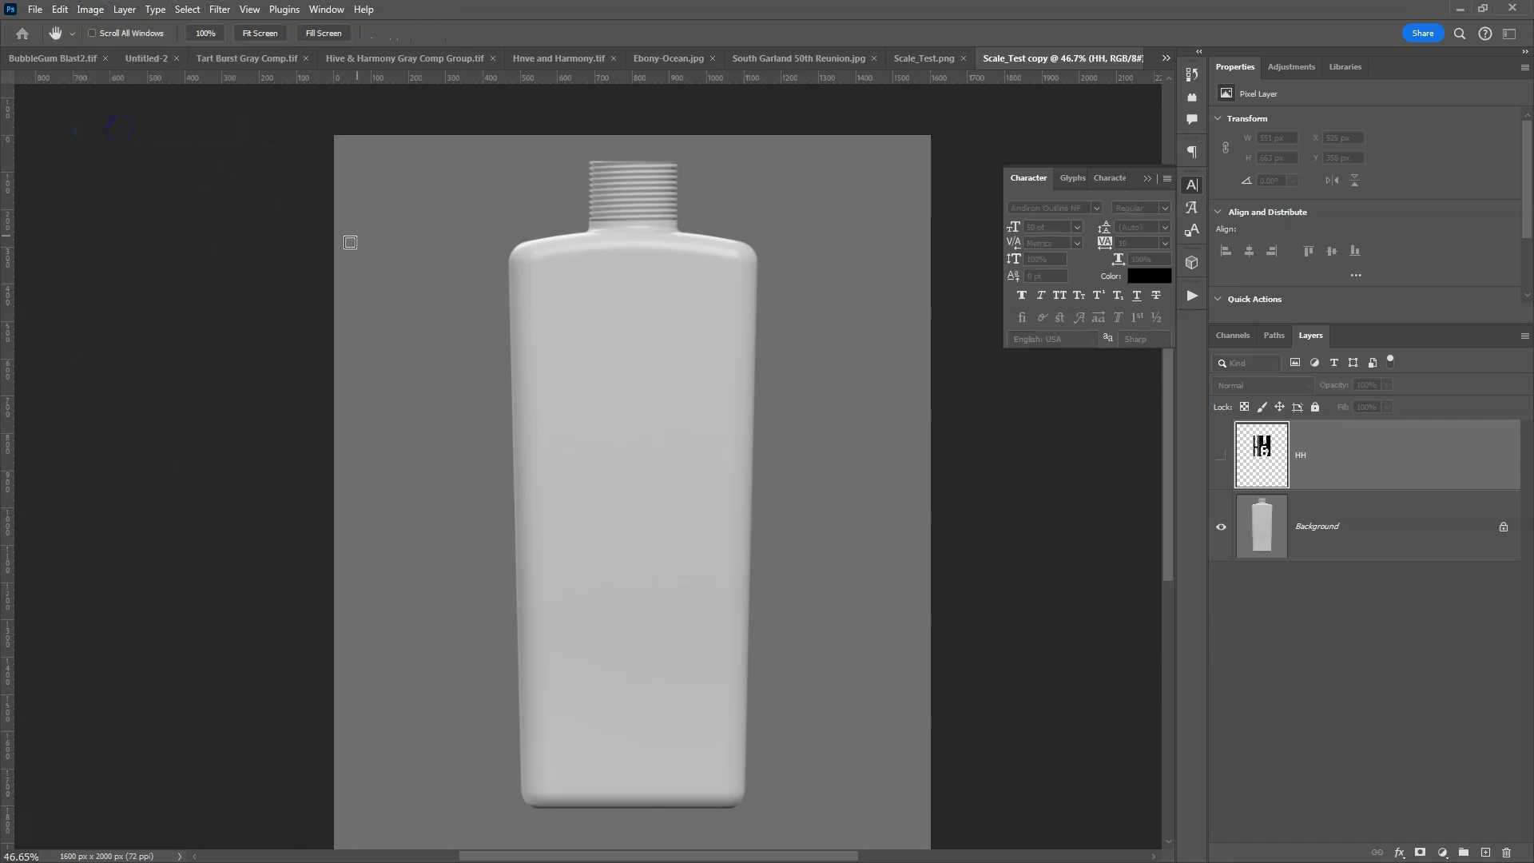
left_click_drag(507, 205, 390, 149)
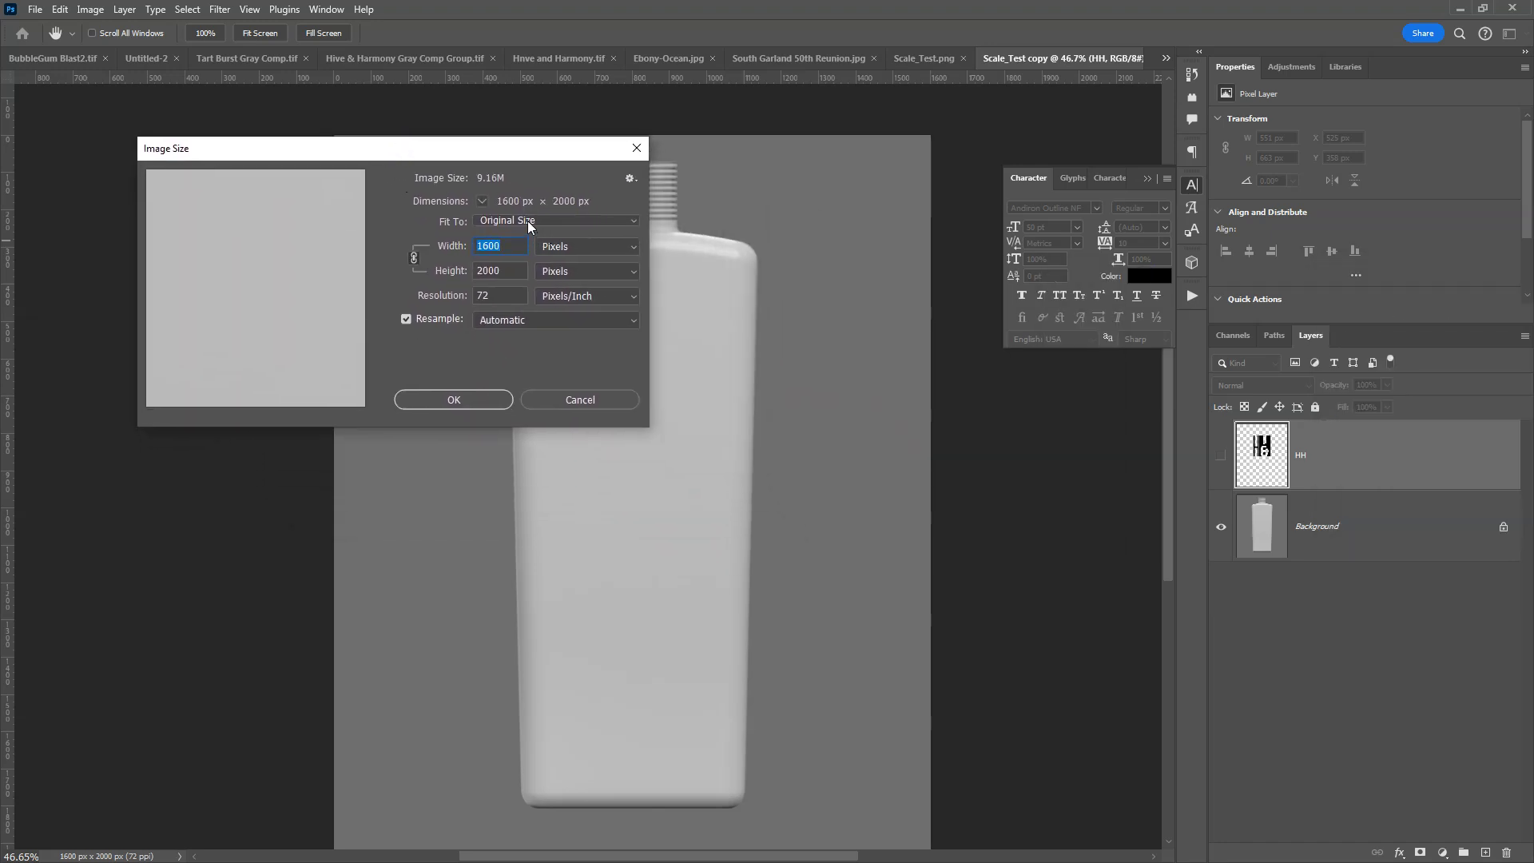
left_click(559, 252)
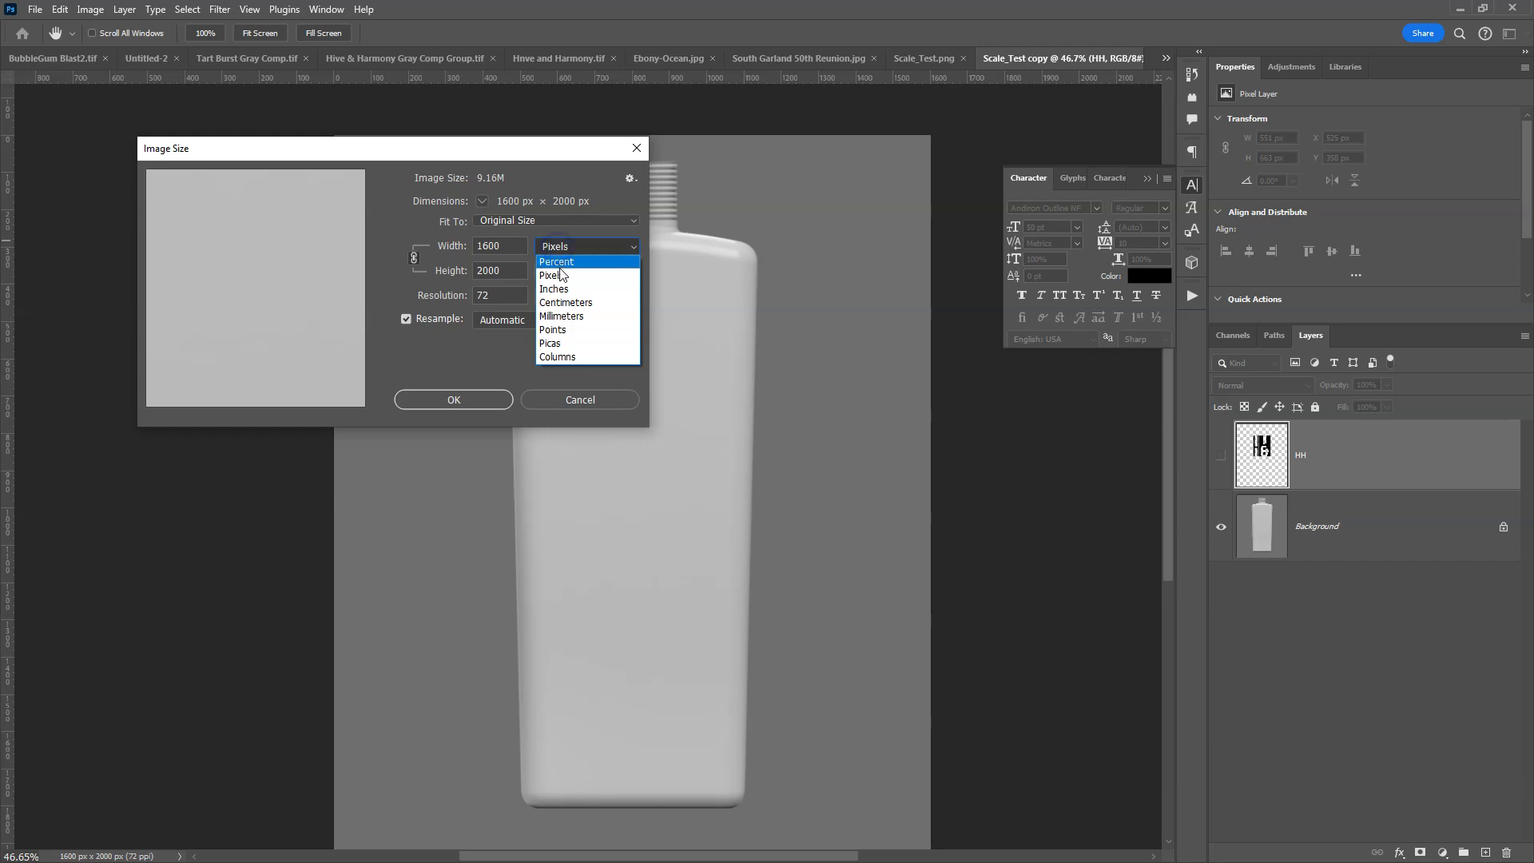
left_click(560, 263)
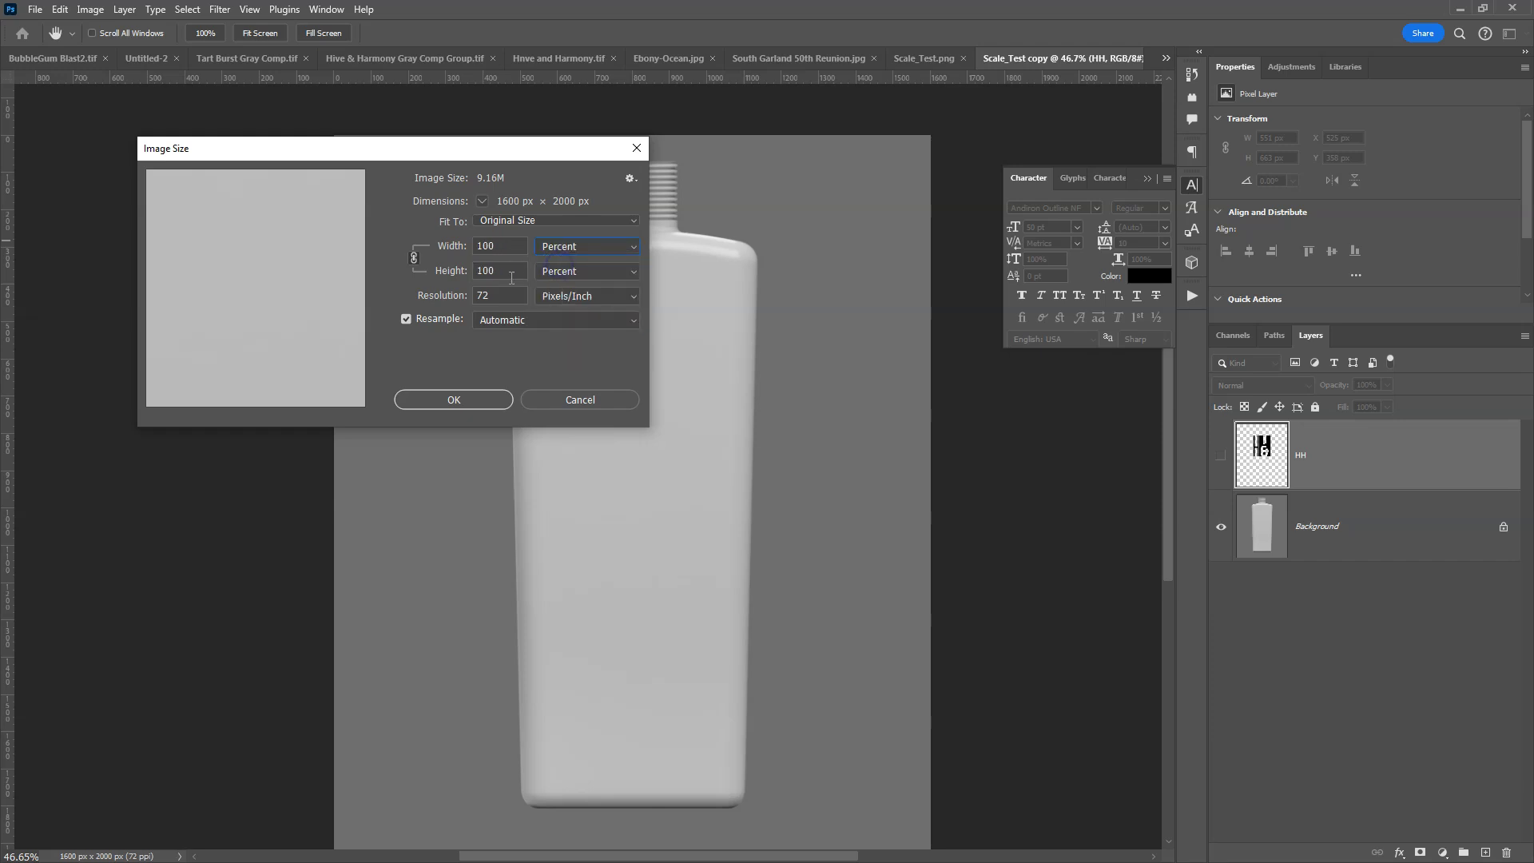
left_click(582, 247)
left_click(570, 279)
left_click(567, 394)
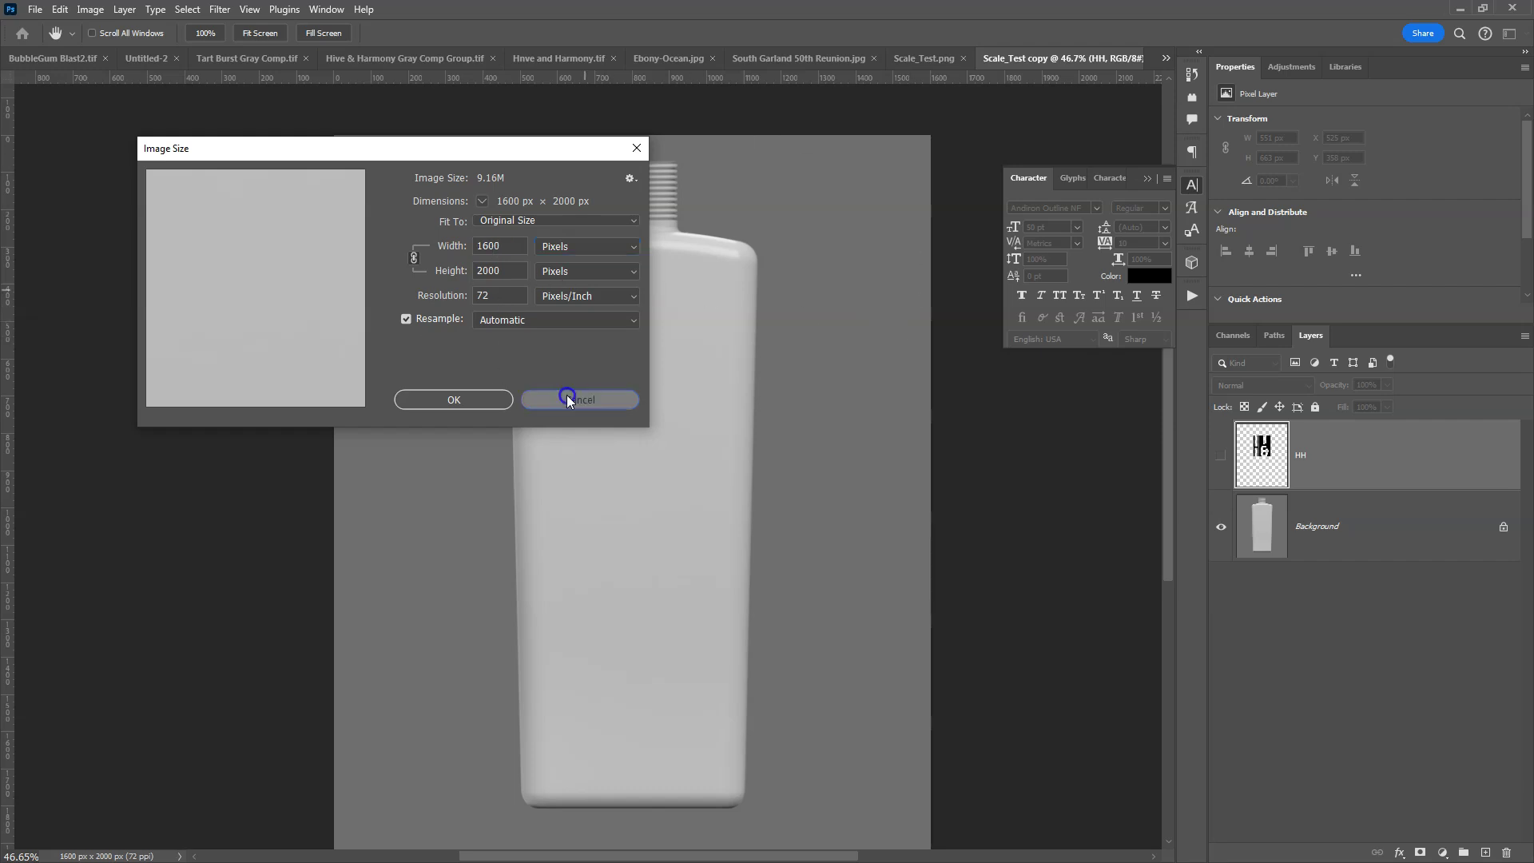
Switch to Illustrator and set up a Save for Web export of the HB ligature with a width of 1200 px
left_click(1483, 9)
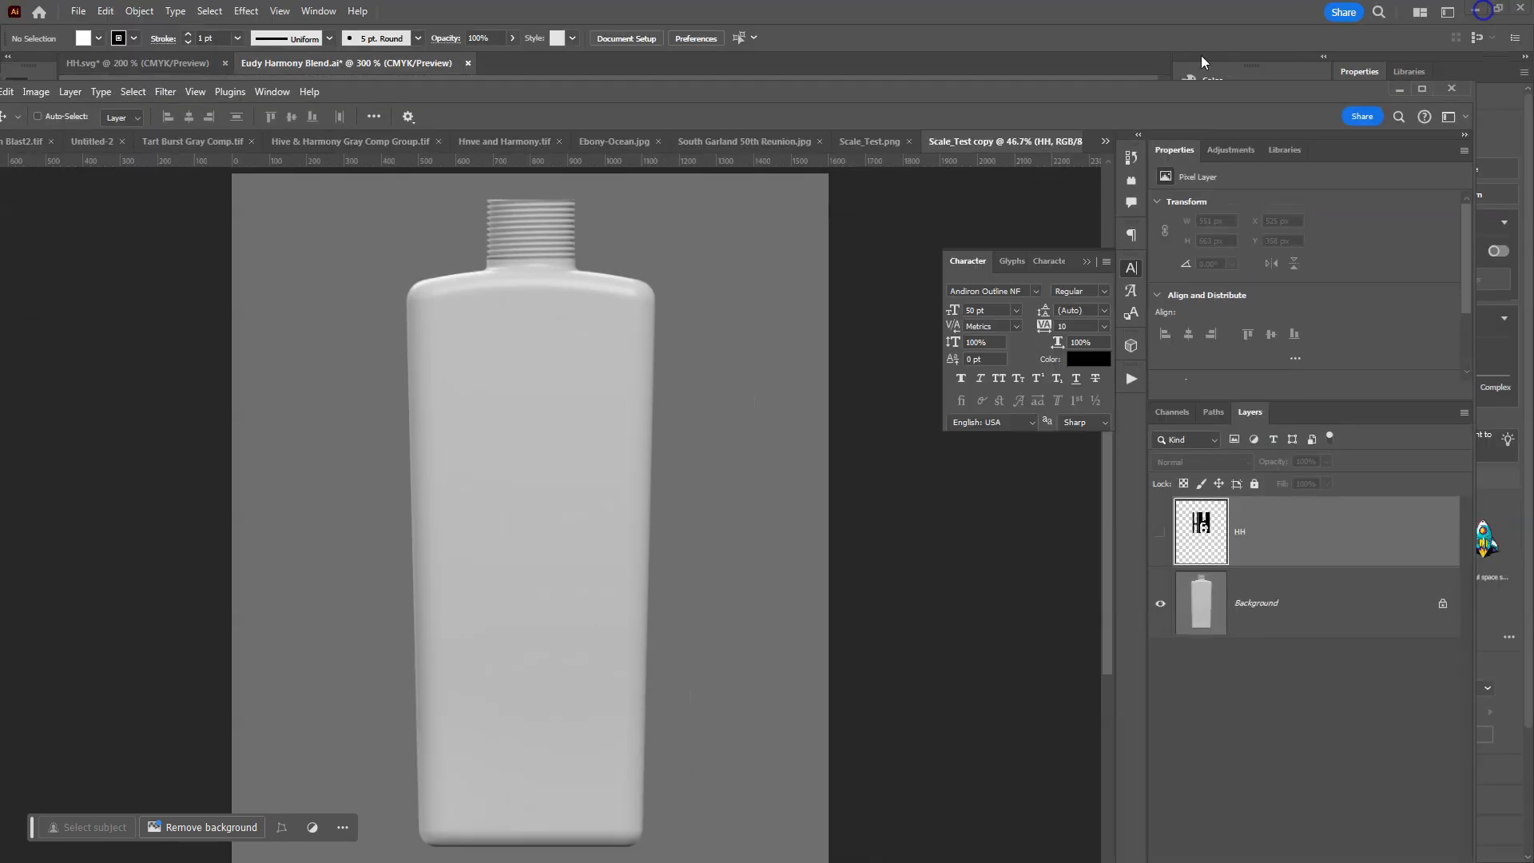
left_click(35, 79)
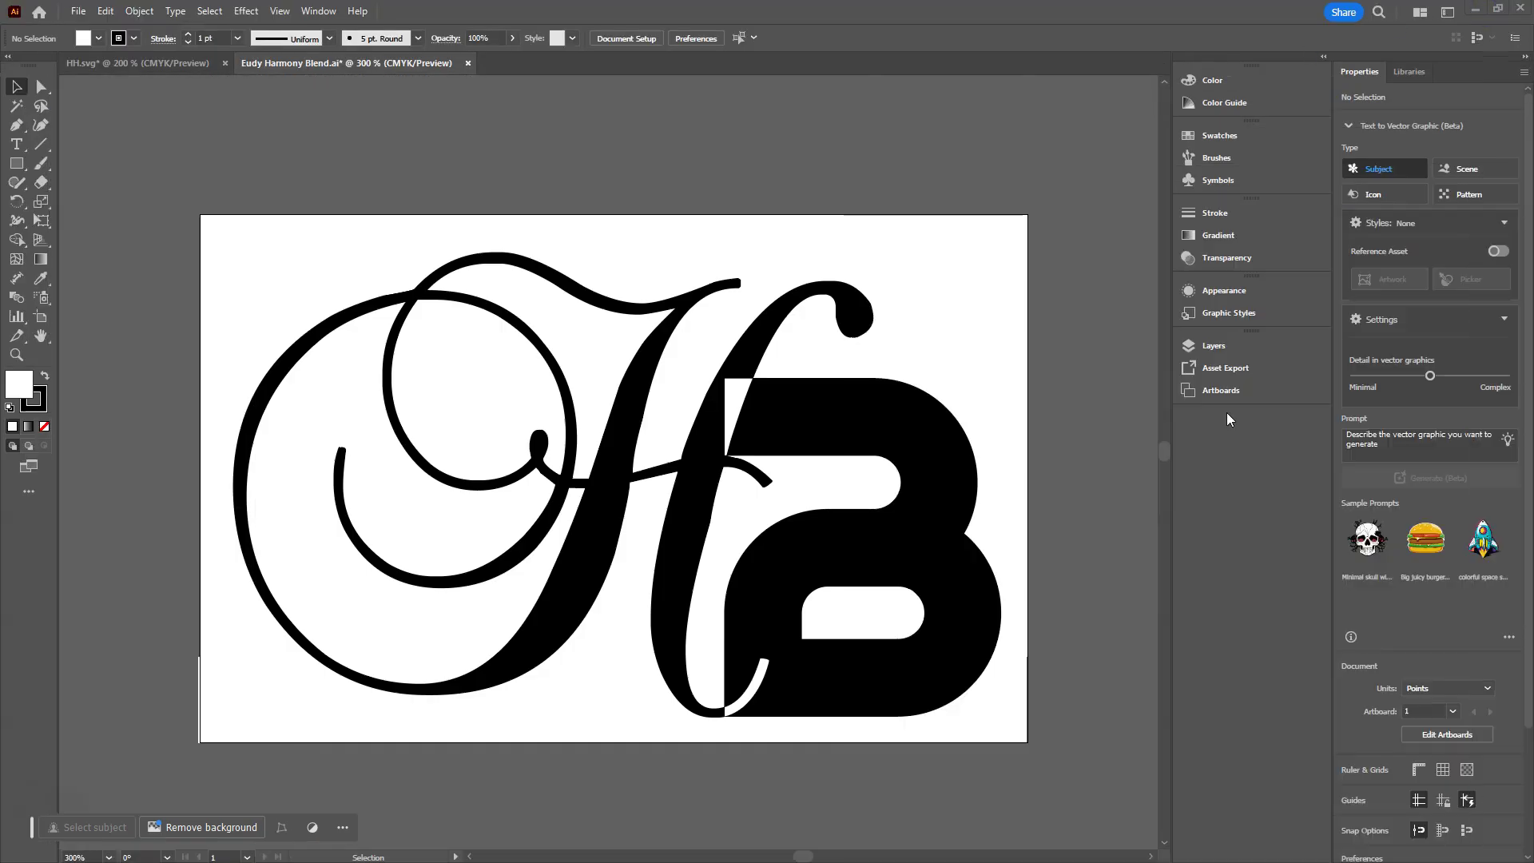
left_click(79, 14)
mouse_move(125, 357)
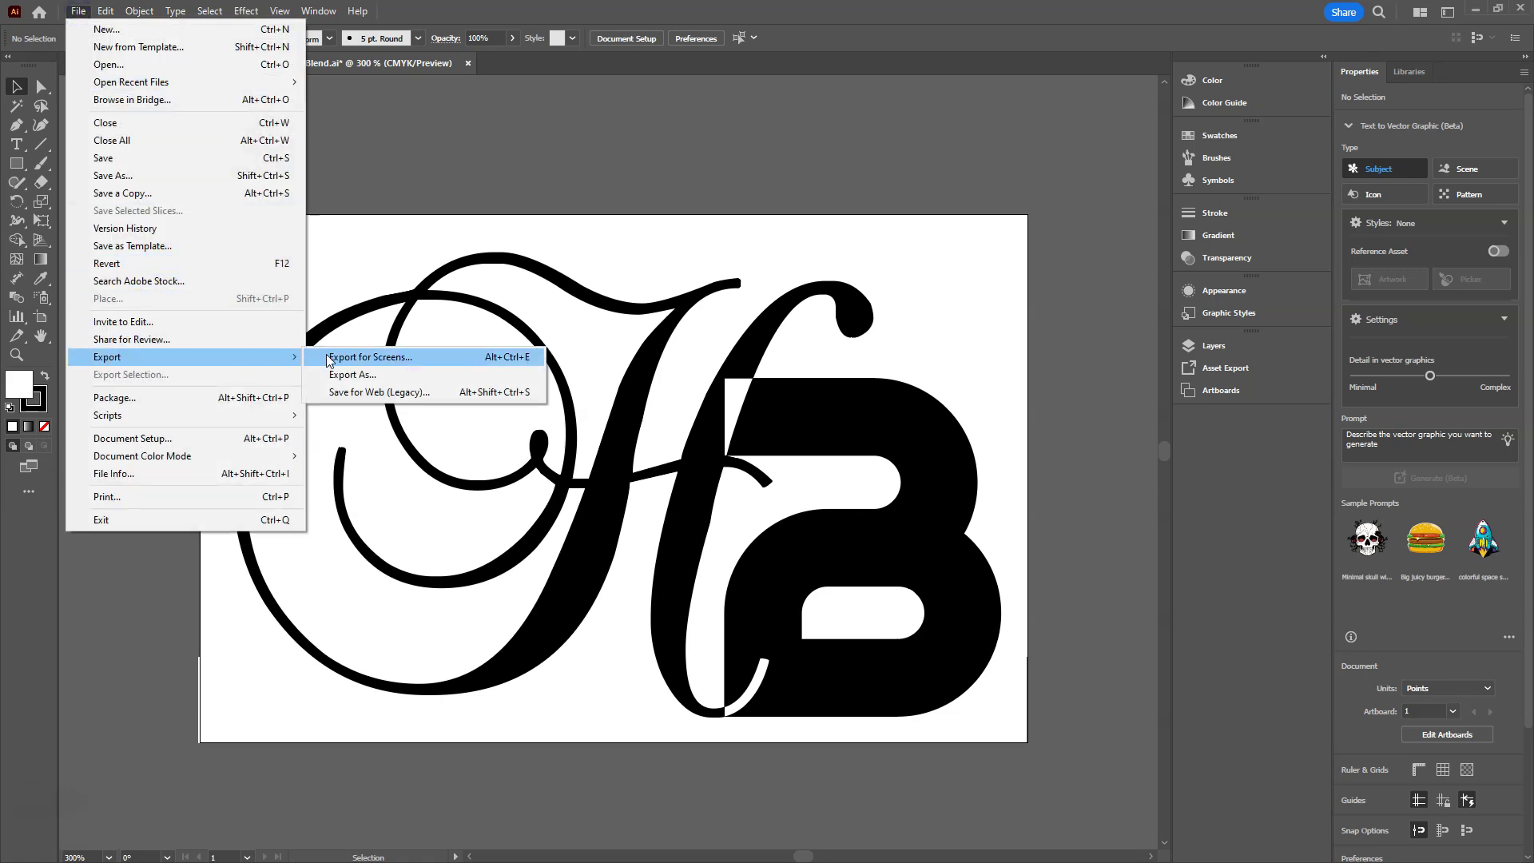
left_click(370, 396)
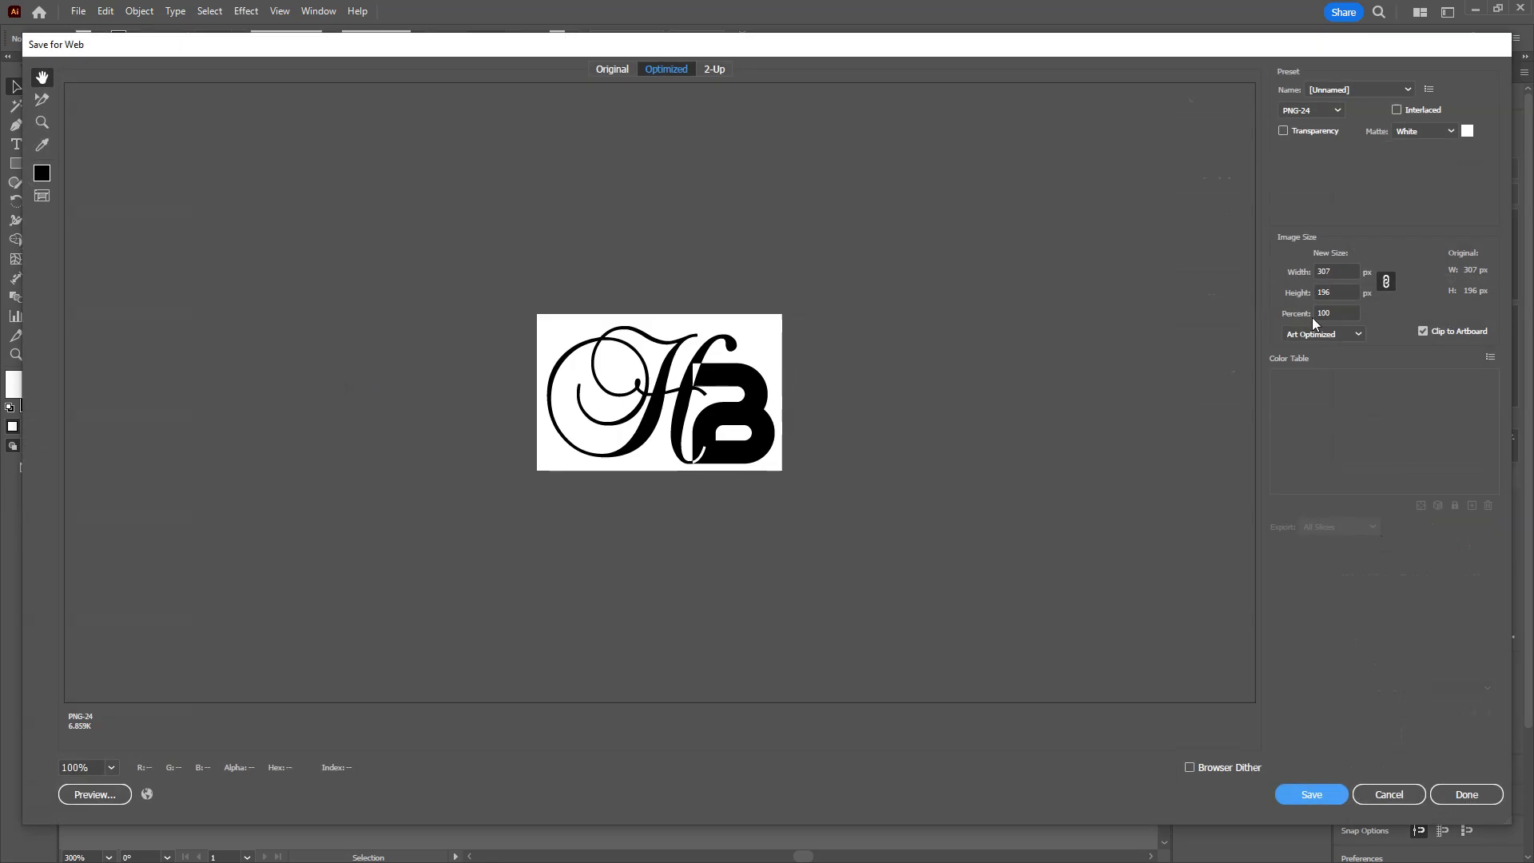
double_click(1337, 270)
type("1200")
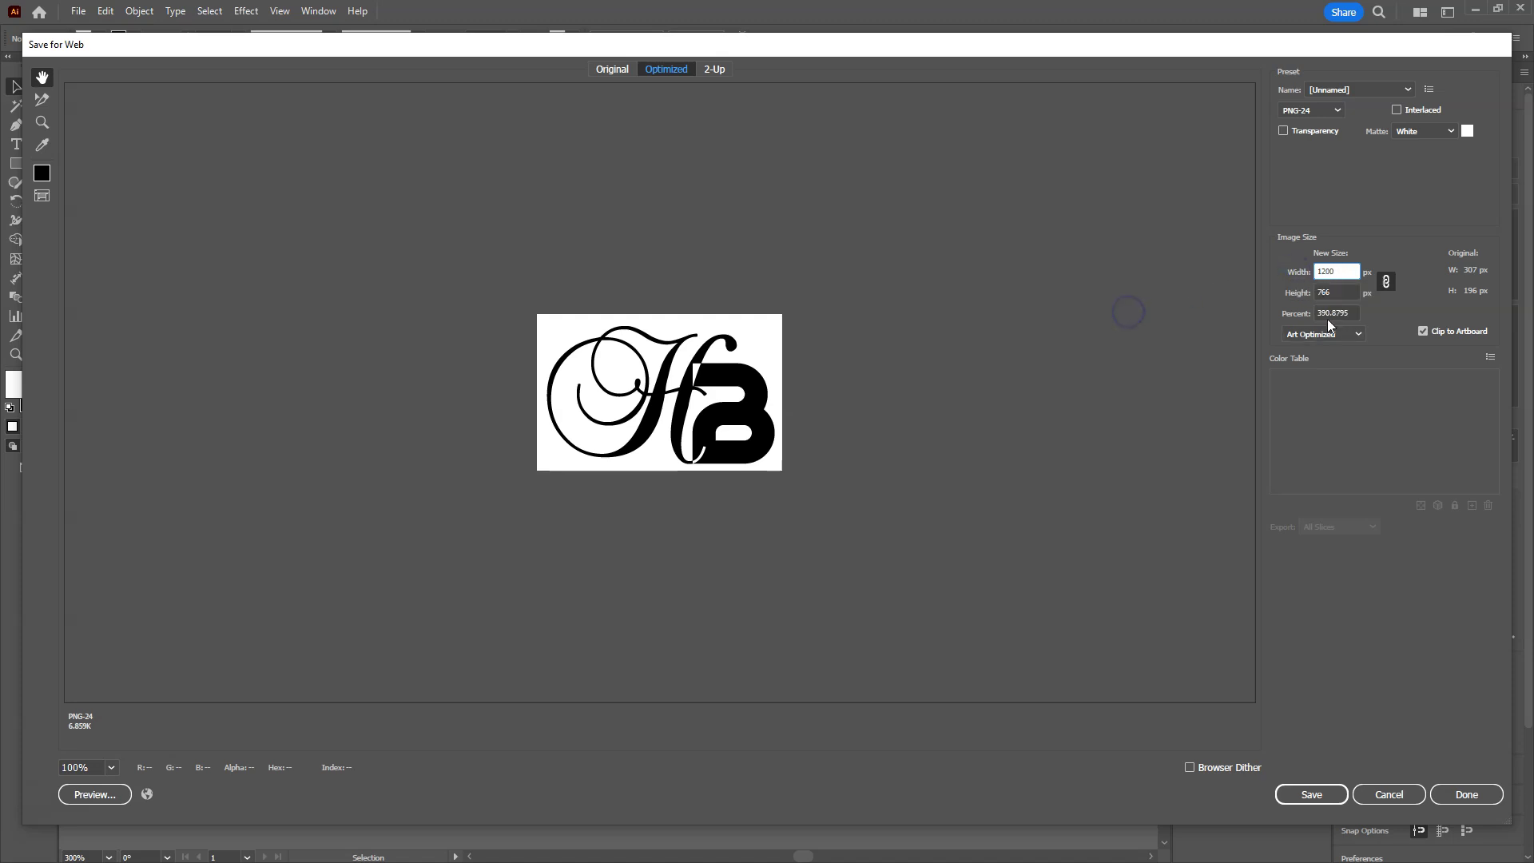
left_click(1339, 295)
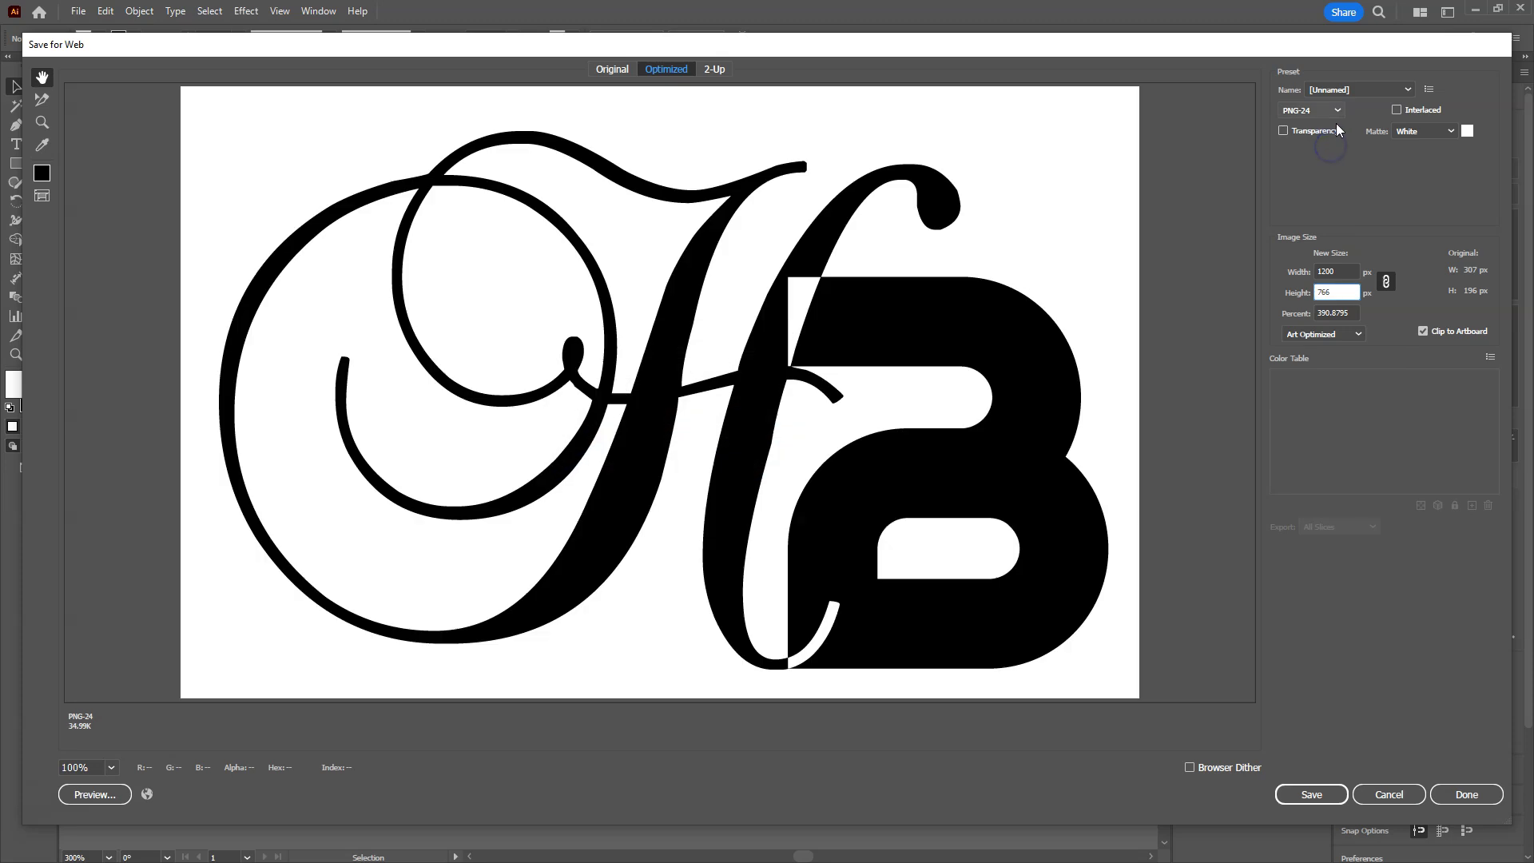
Keep PNG-24 as the export format and enable transparency
left_click(1336, 111)
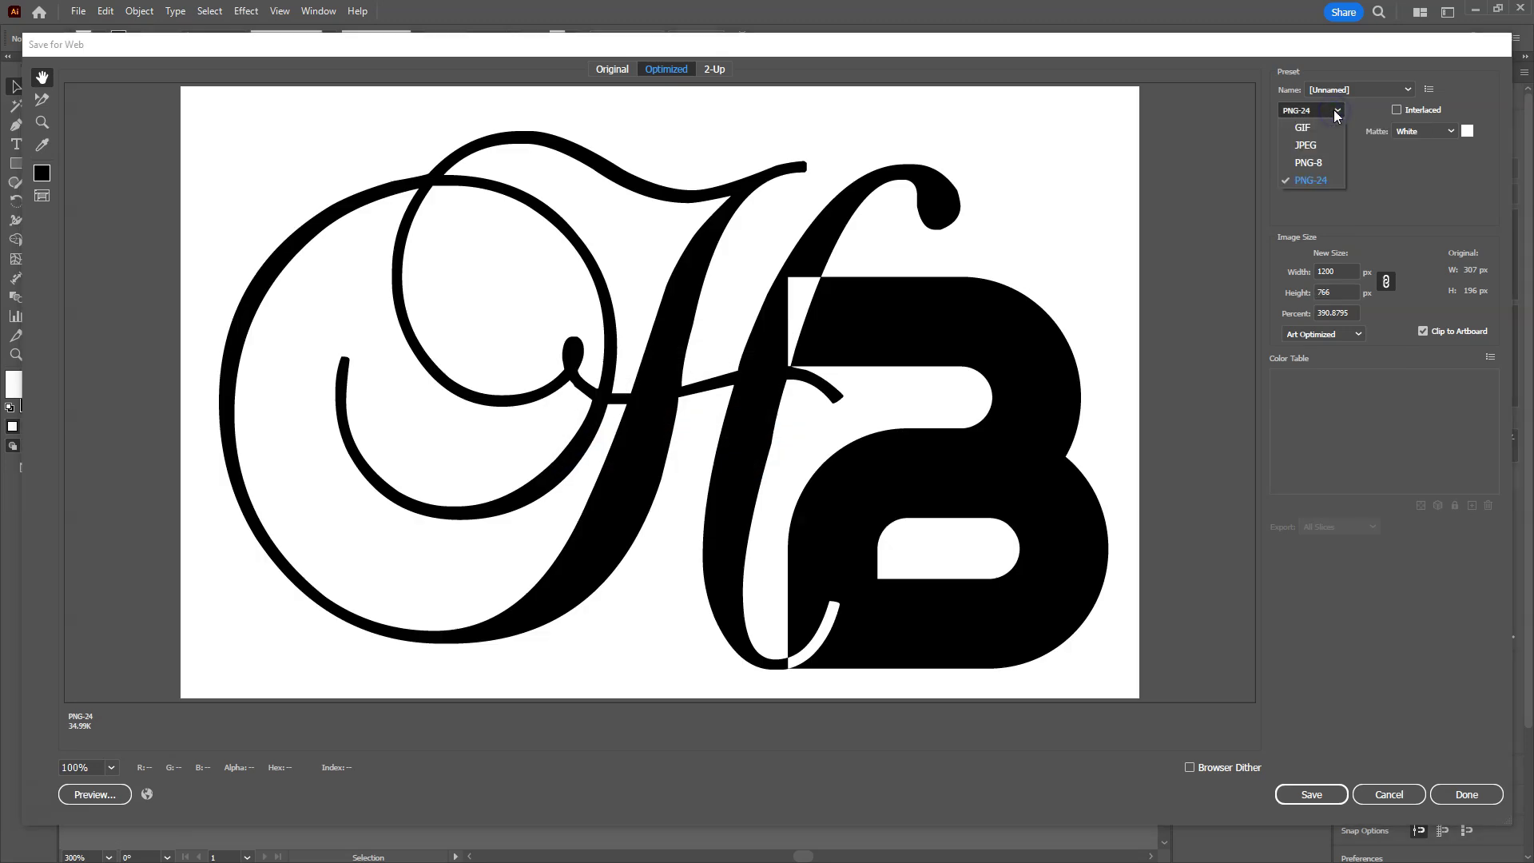
left_click(1337, 113)
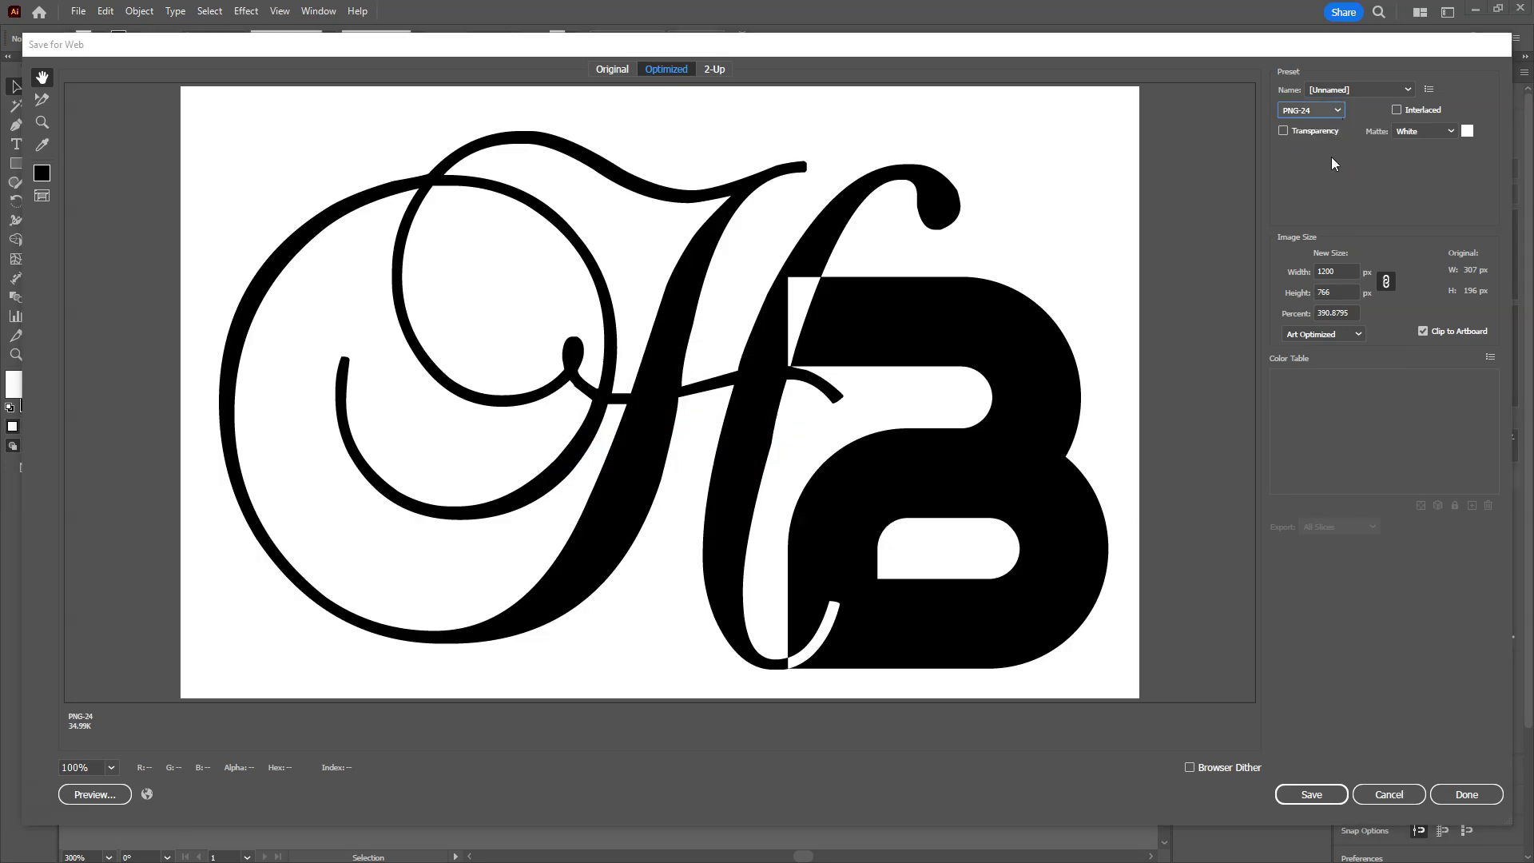
left_click(1284, 131)
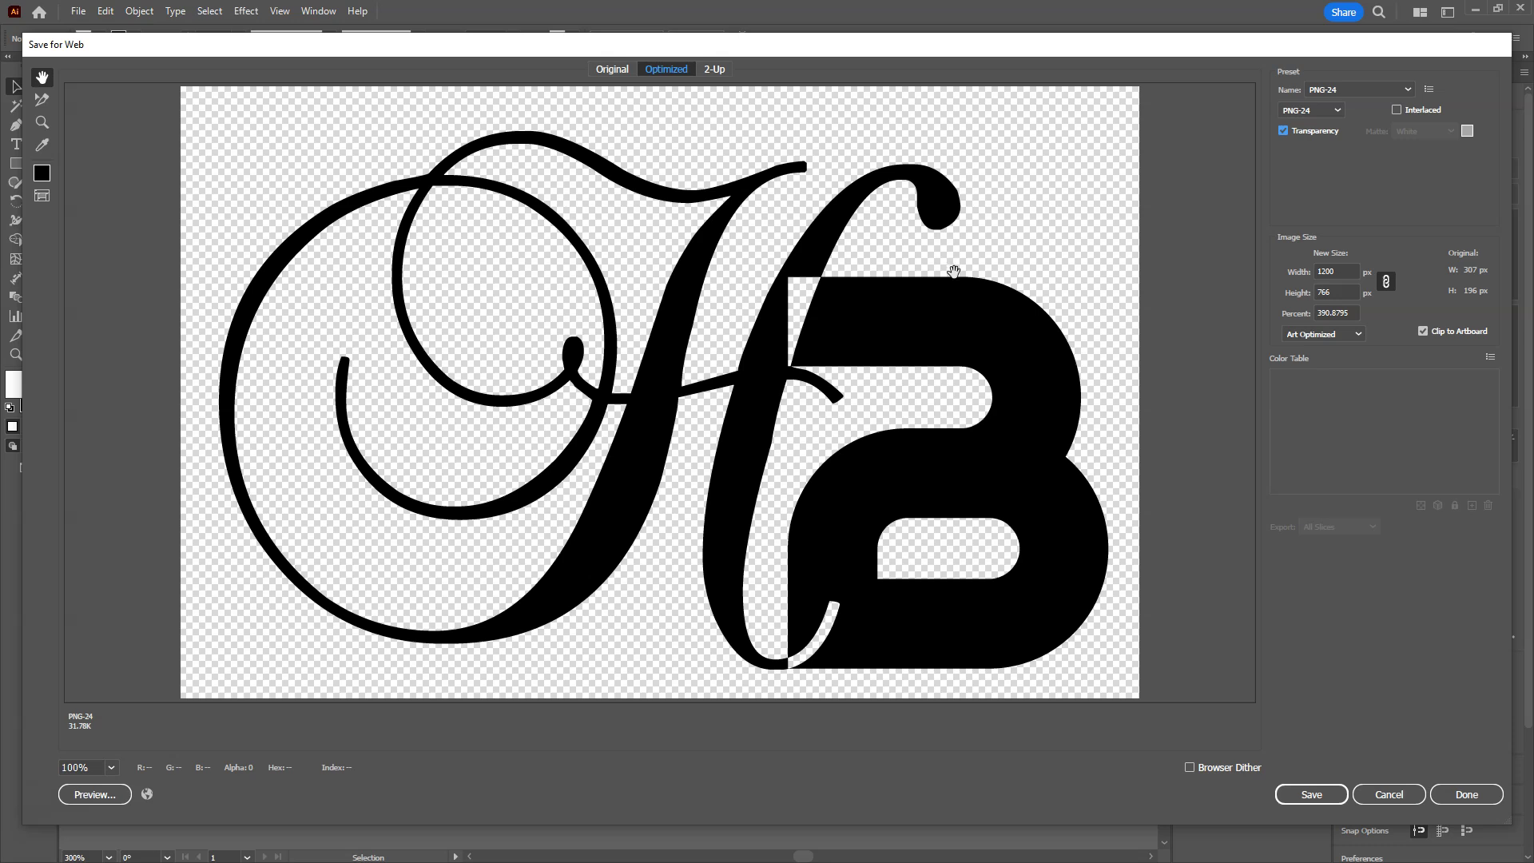
Compare the export preview with Clip to Artboard off and on, and cancel the export
left_click(1424, 332)
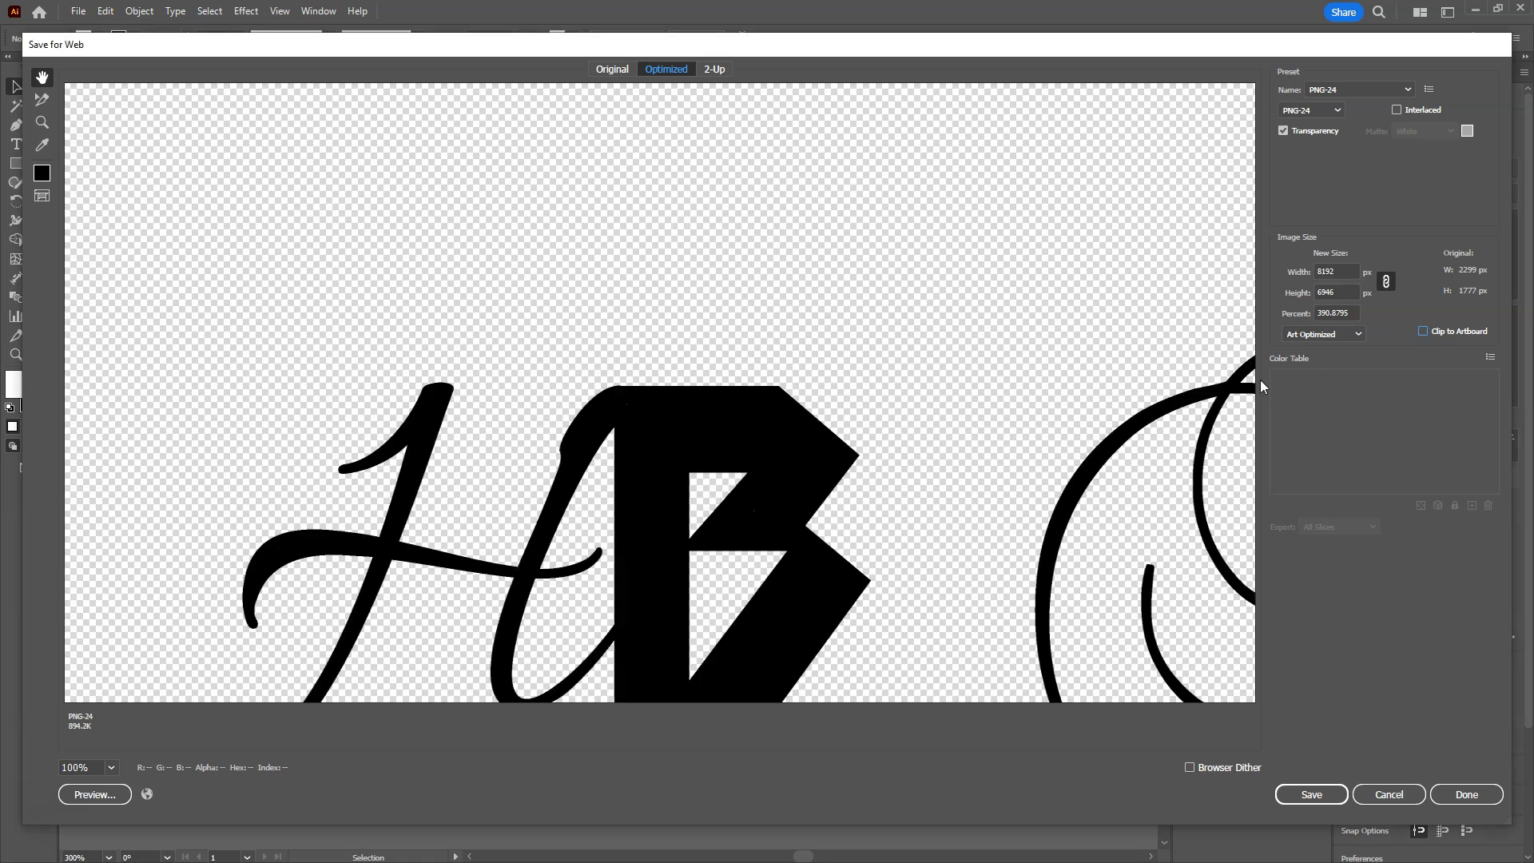
left_click(1423, 333)
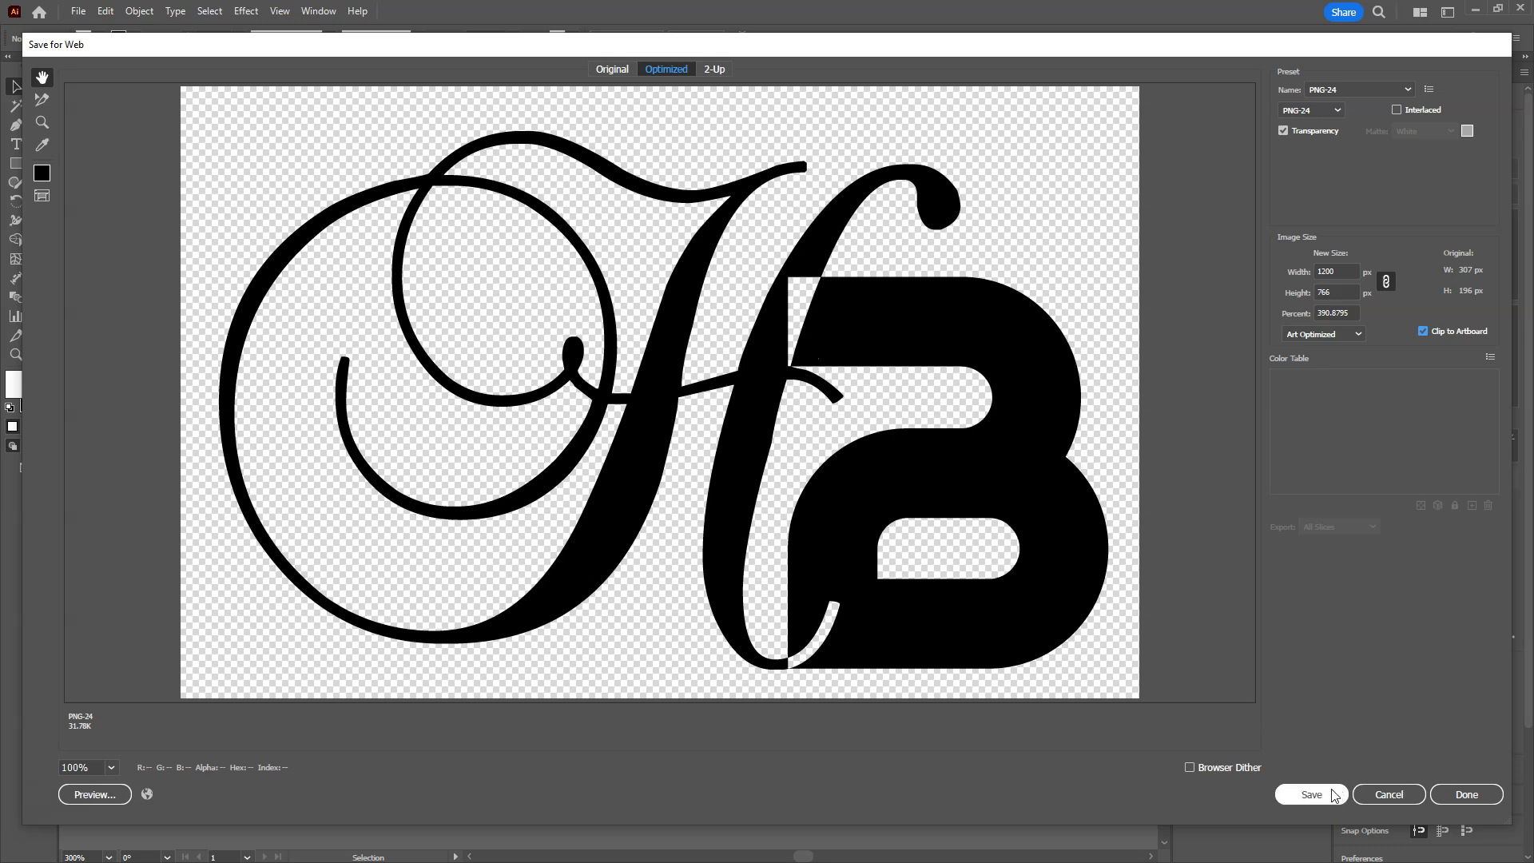
left_click(1390, 795)
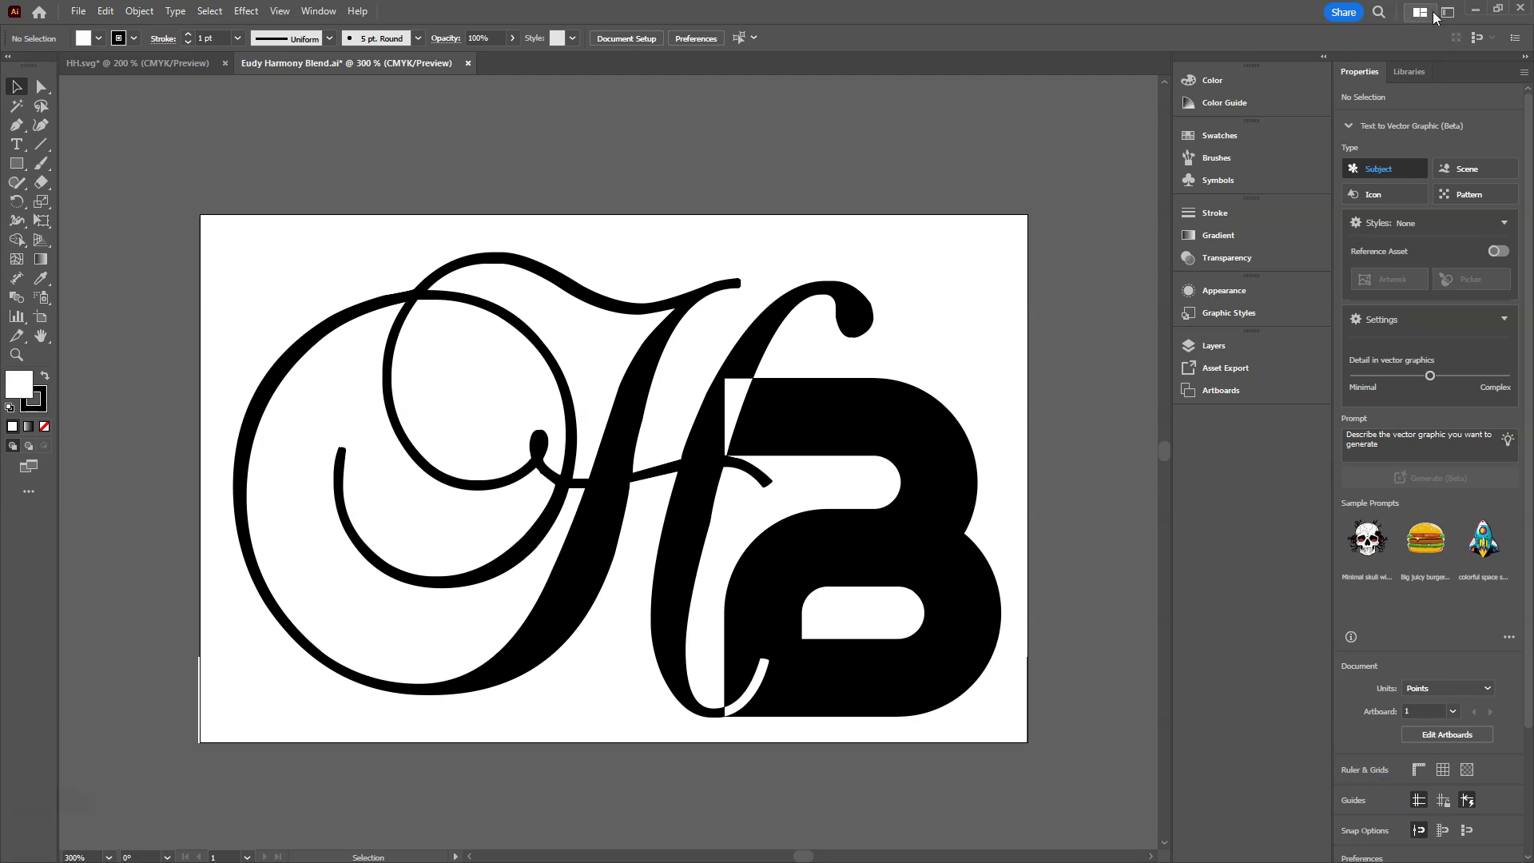
Switch to Photoshop in a maximized window and open HH2.png from the easystore (E:) drive
left_click(1476, 8)
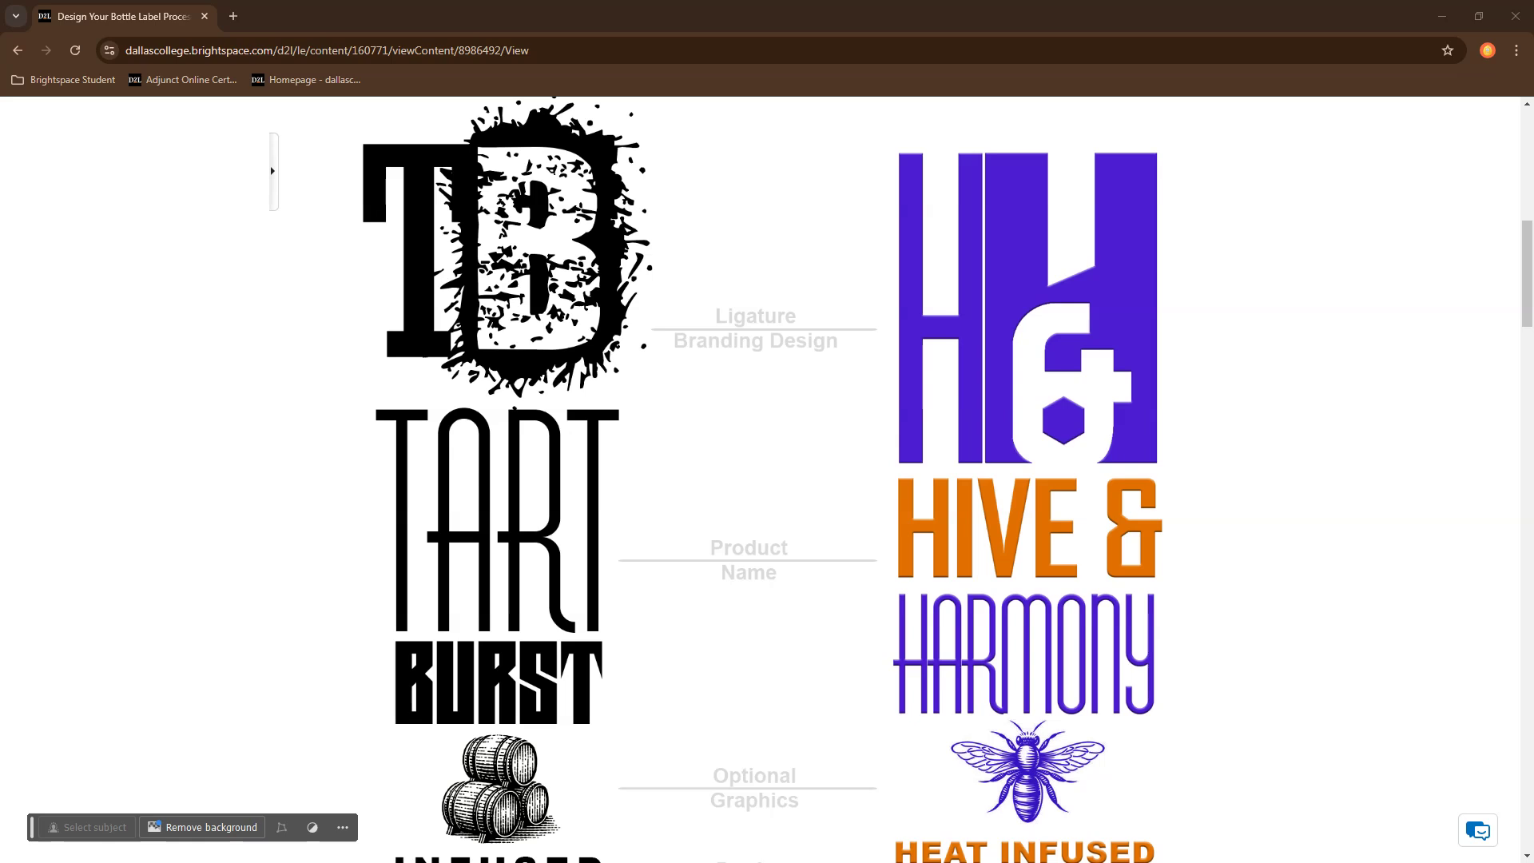
key("alt+Tab")
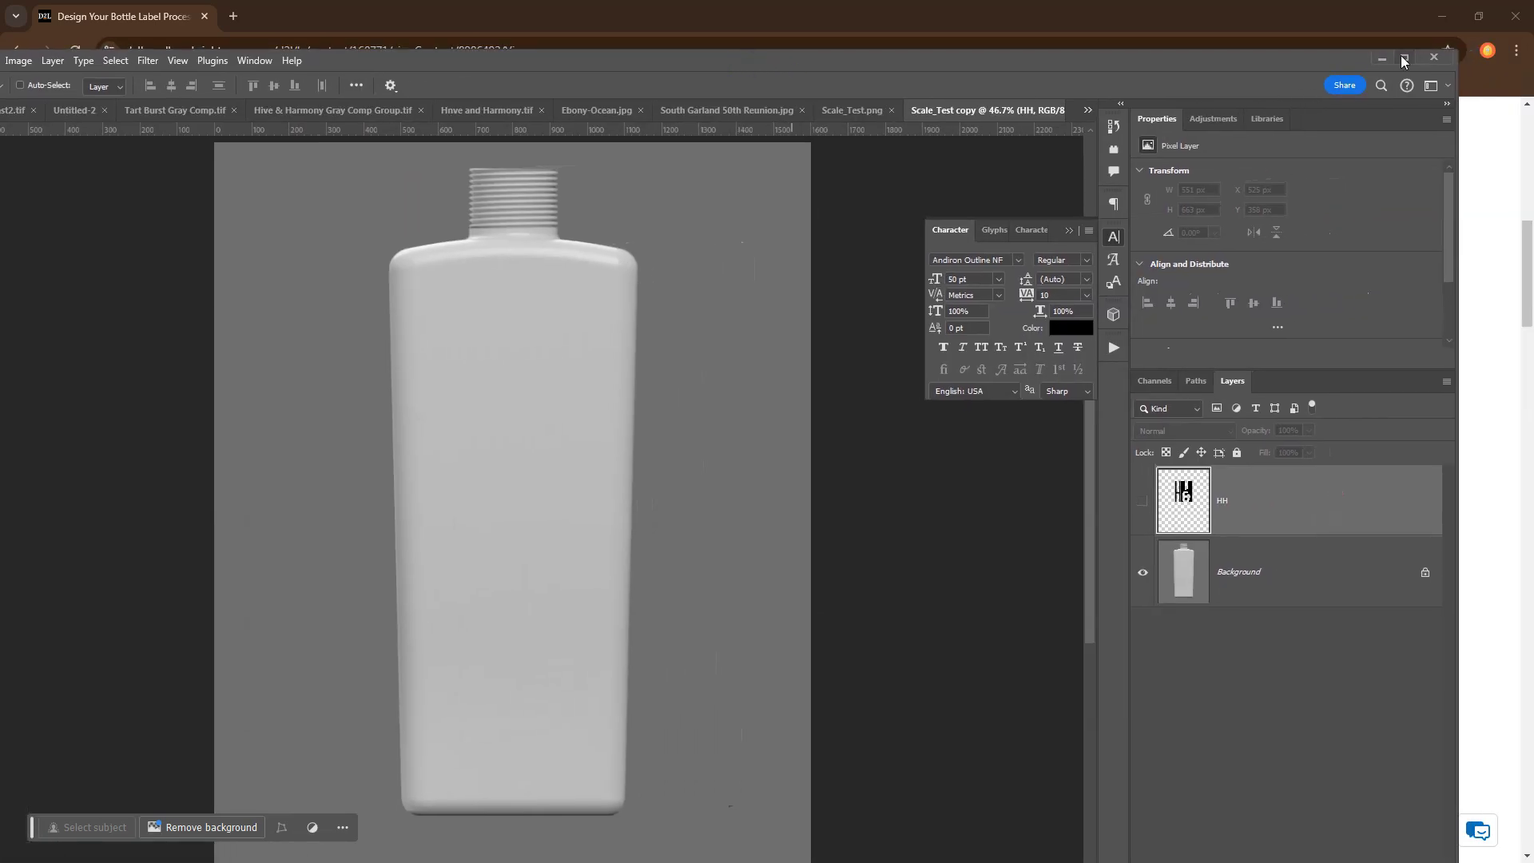
left_click(1403, 57)
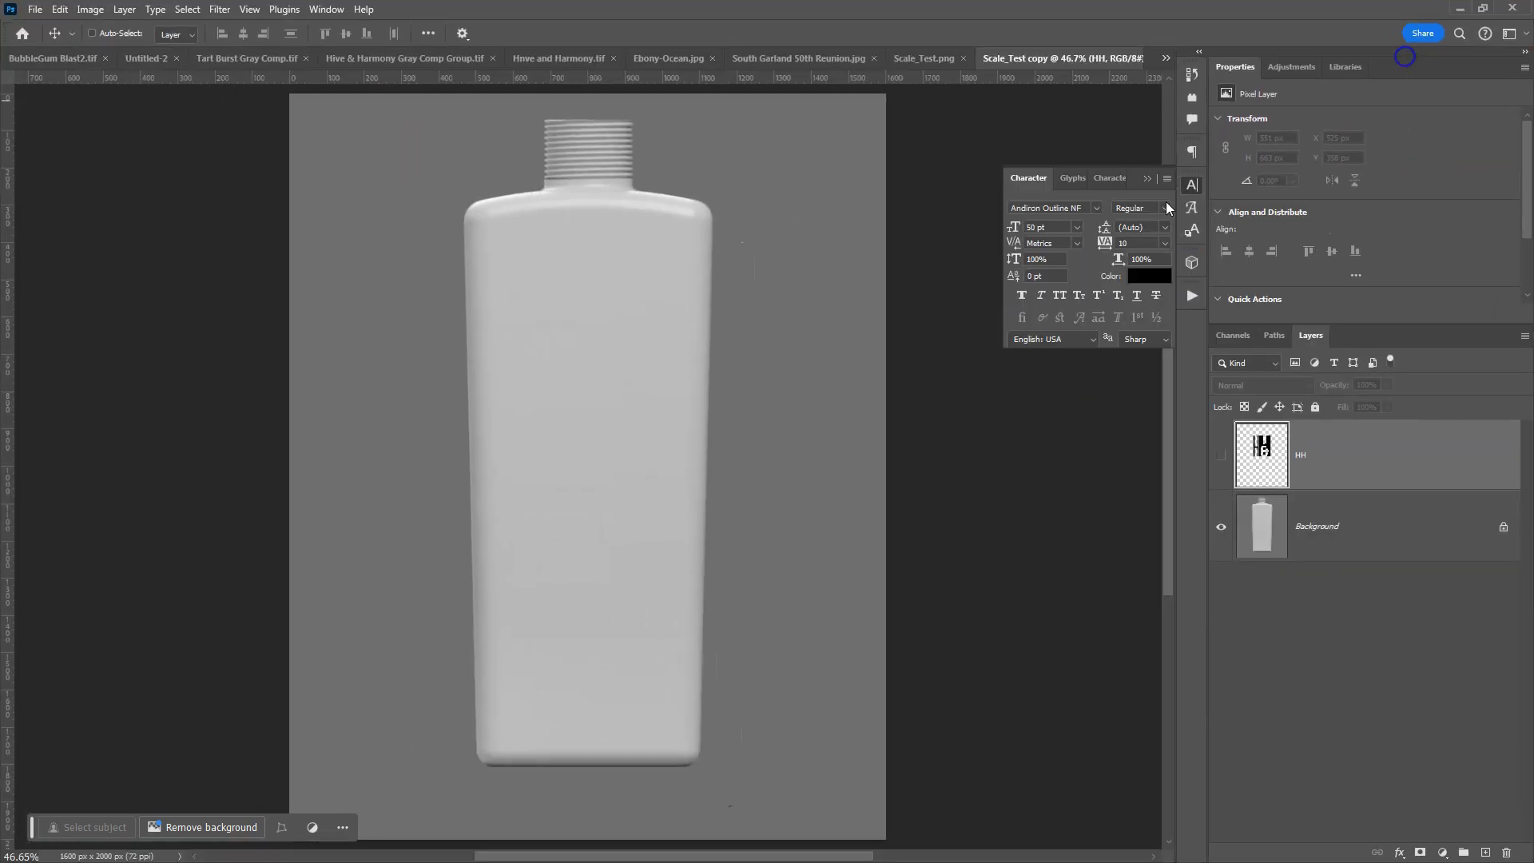
left_click(35, 9)
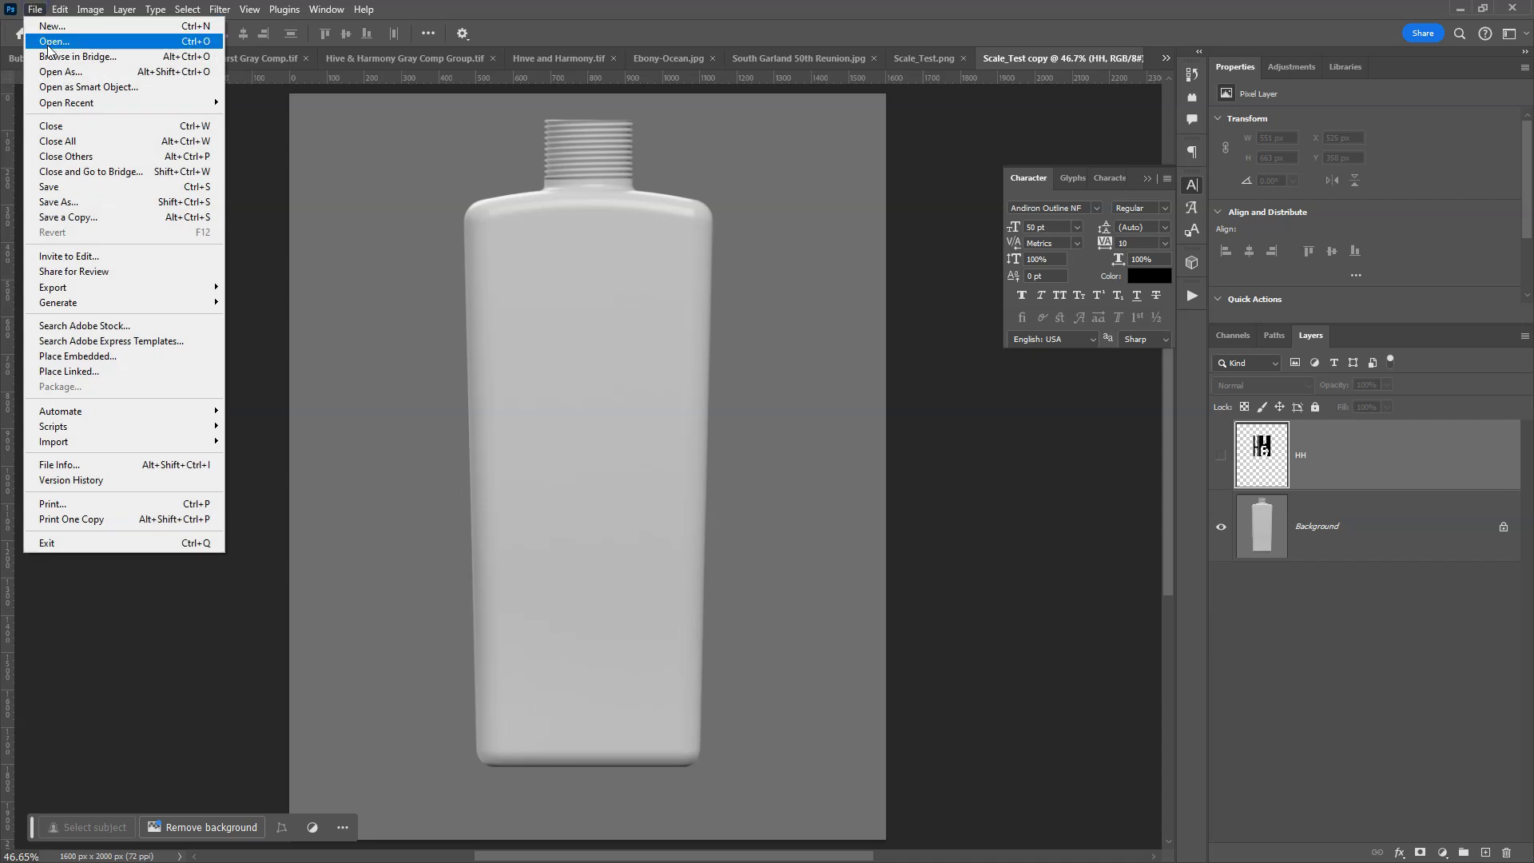
left_click(50, 43)
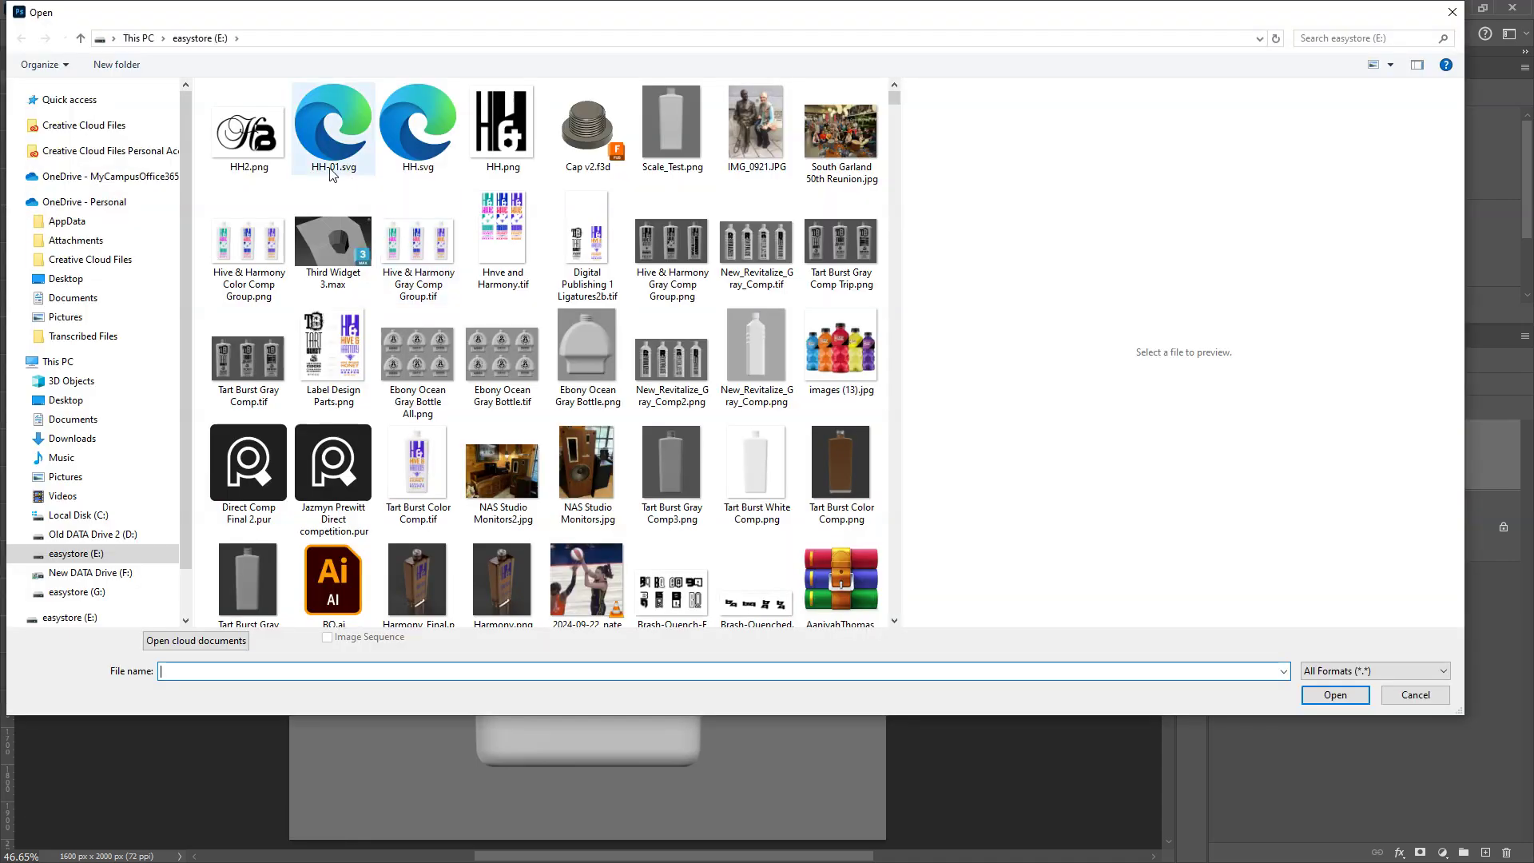
left_click(260, 143)
key("Return")
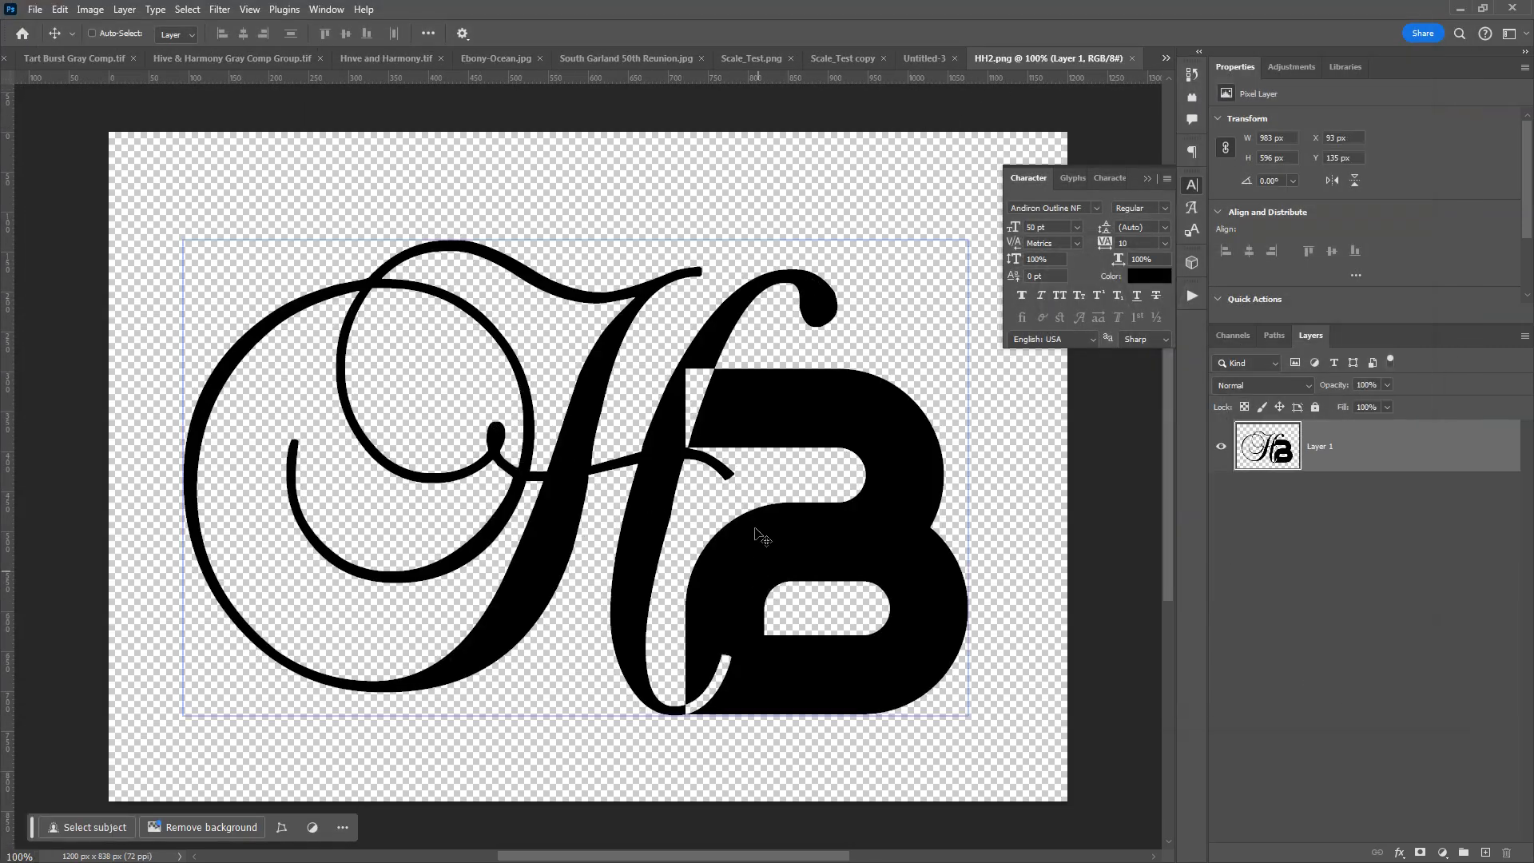
Copy the HB ligature layer from HH2.png into the Scale_Test copy bottle document and close HH2.png
left_click_drag(1045, 66, 553, 309)
left_click_drag(1358, 465, 994, 407)
key("ctrl+w")
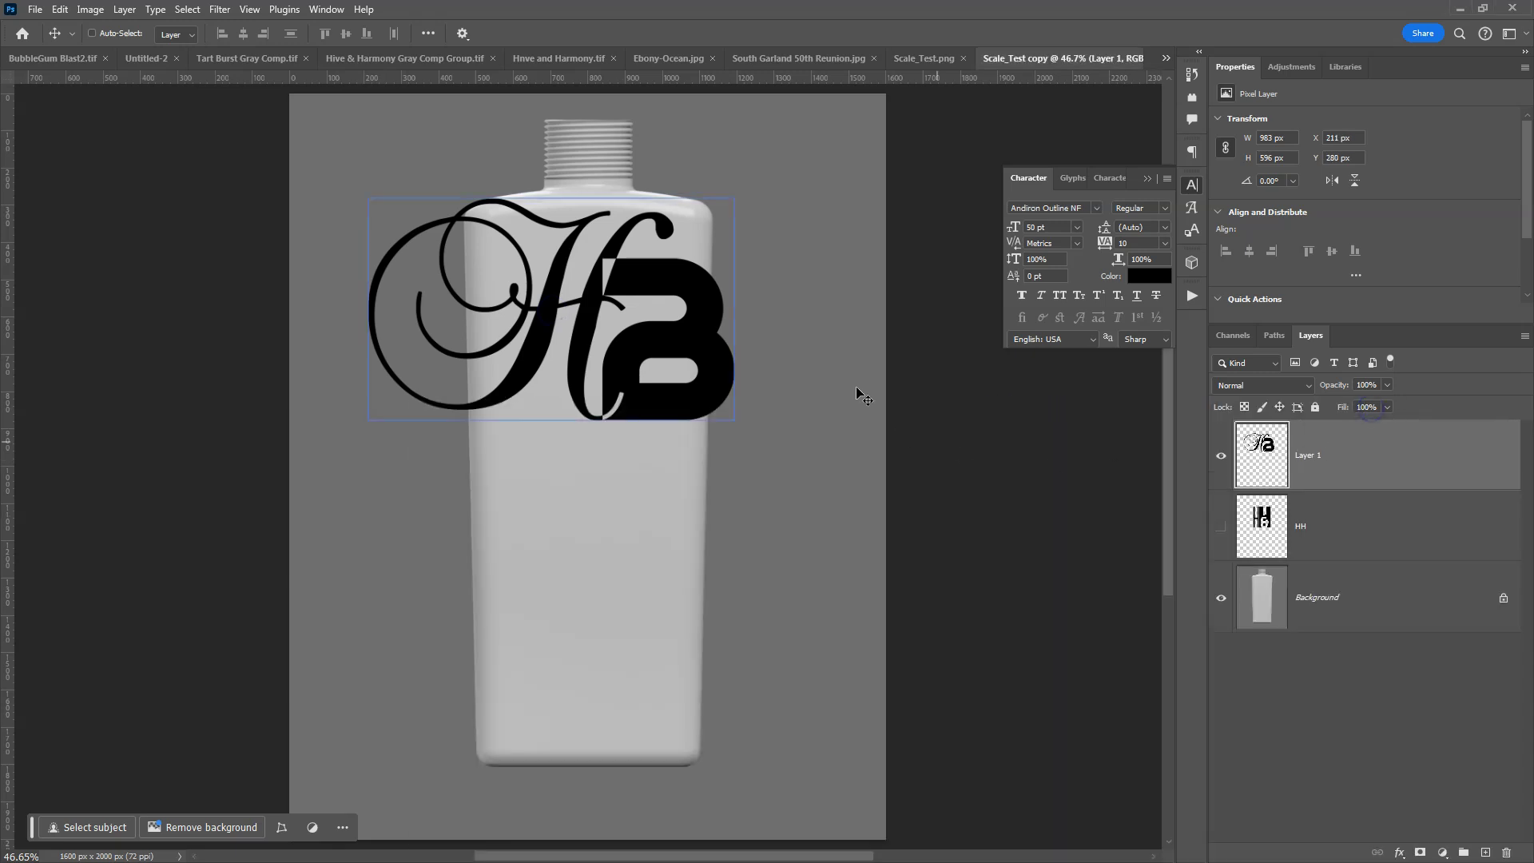
Center the HB ligature over the upper part of the bottle and convert its layer to a smart object
scroll(619, 332, "up", 2)
left_click_drag(651, 320, 717, 361)
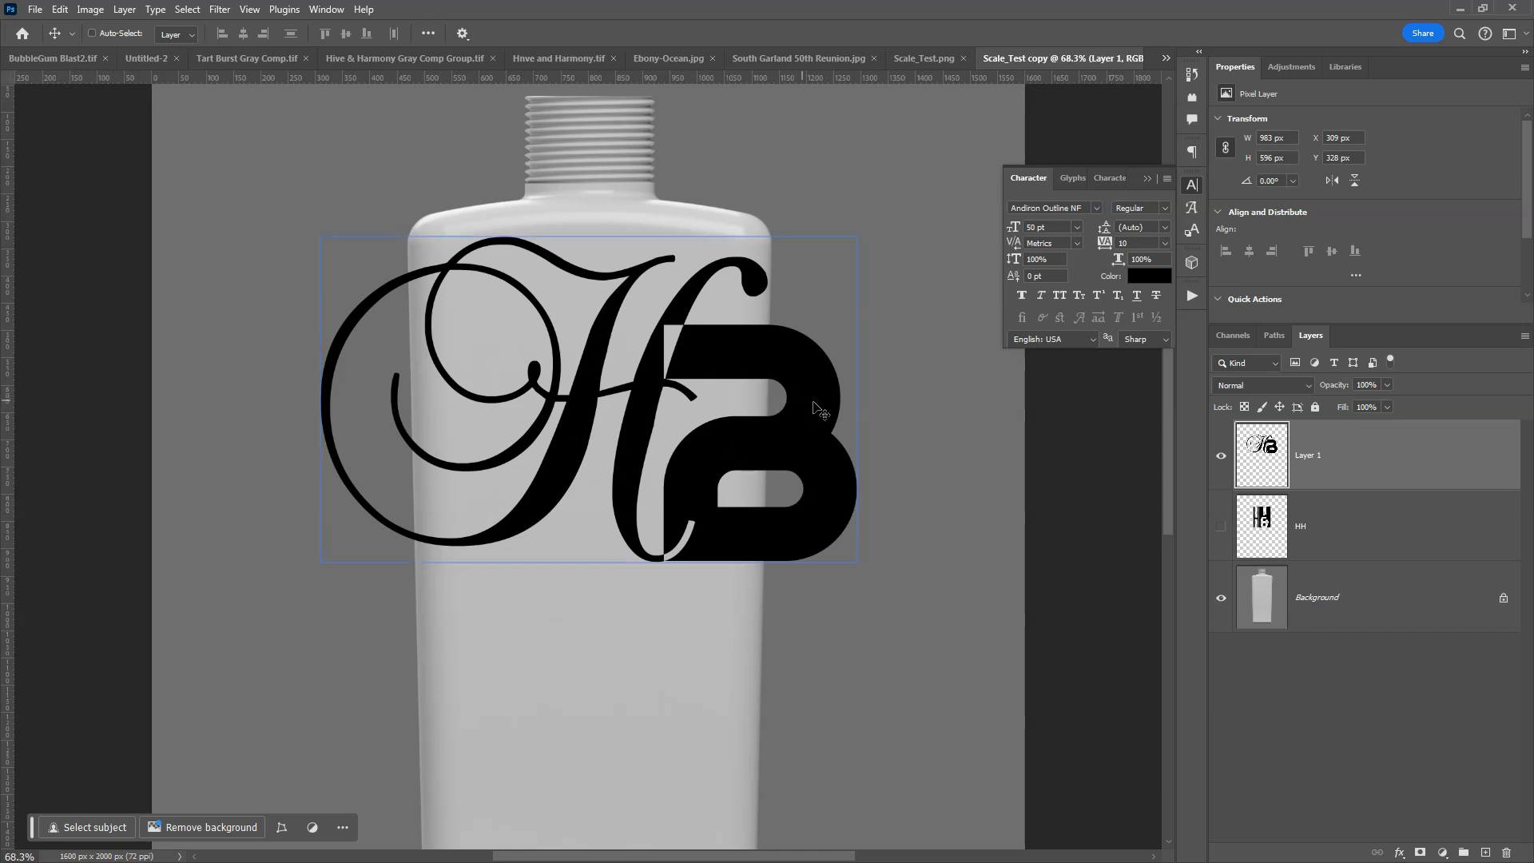
right_click(1382, 462)
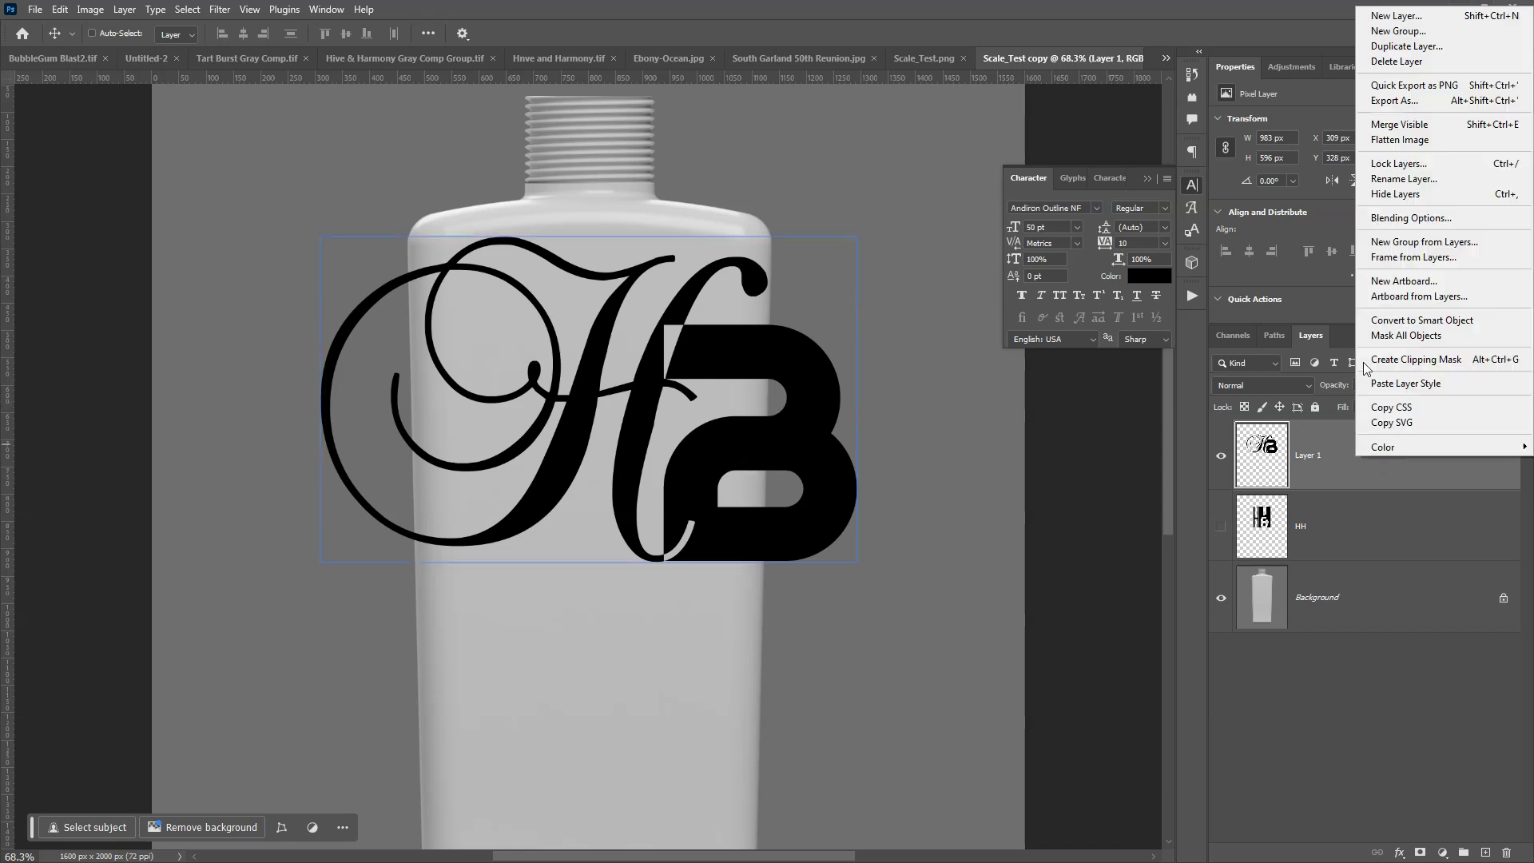
left_click(1399, 321)
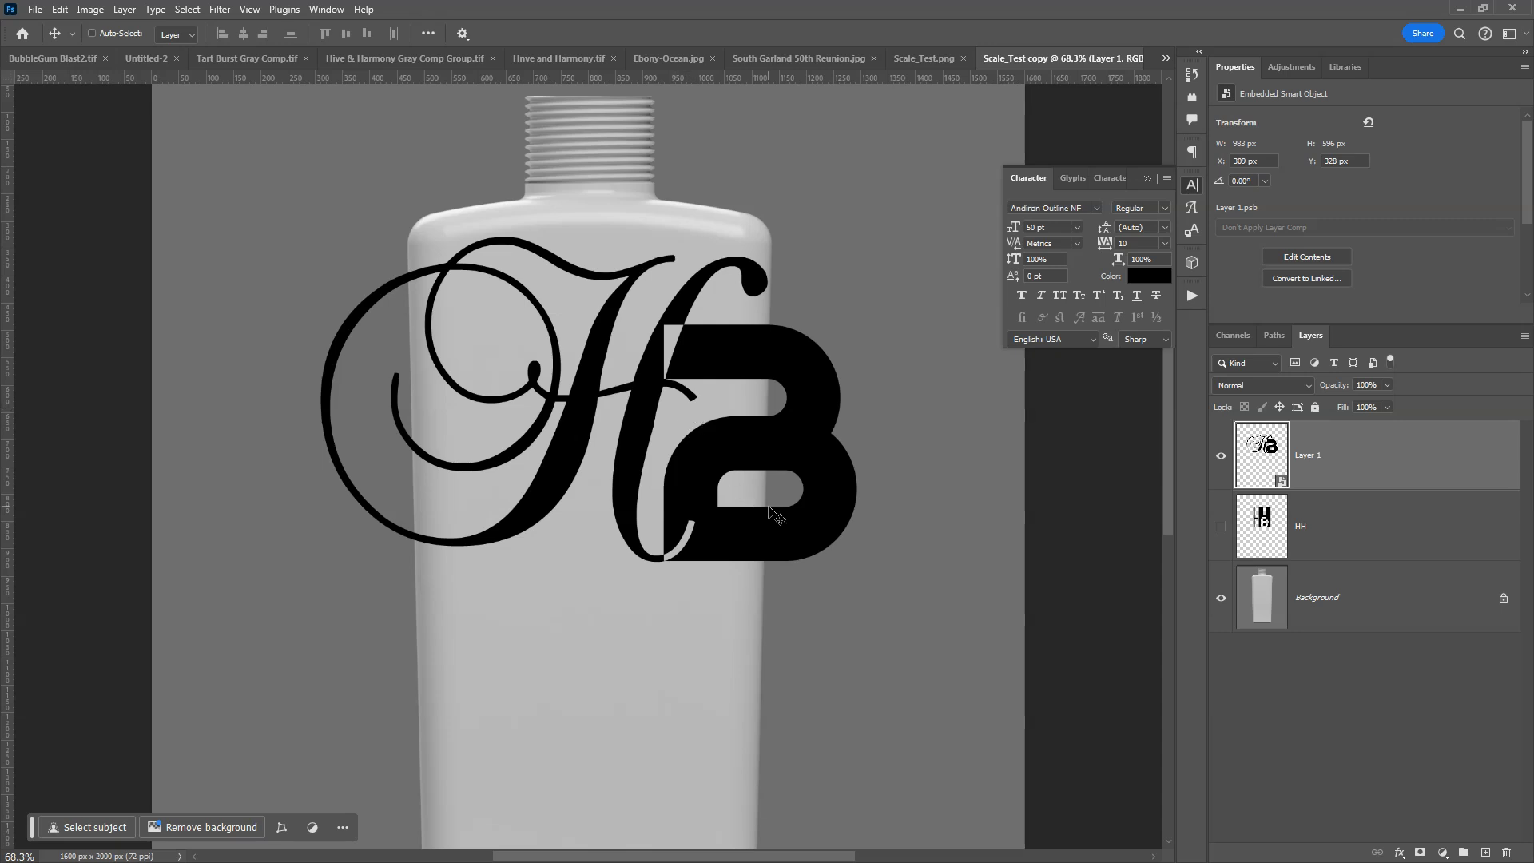
Scale the HB ligature down to about 588 by 356 px so that it fits within the bottle's width
key("ctrl+t")
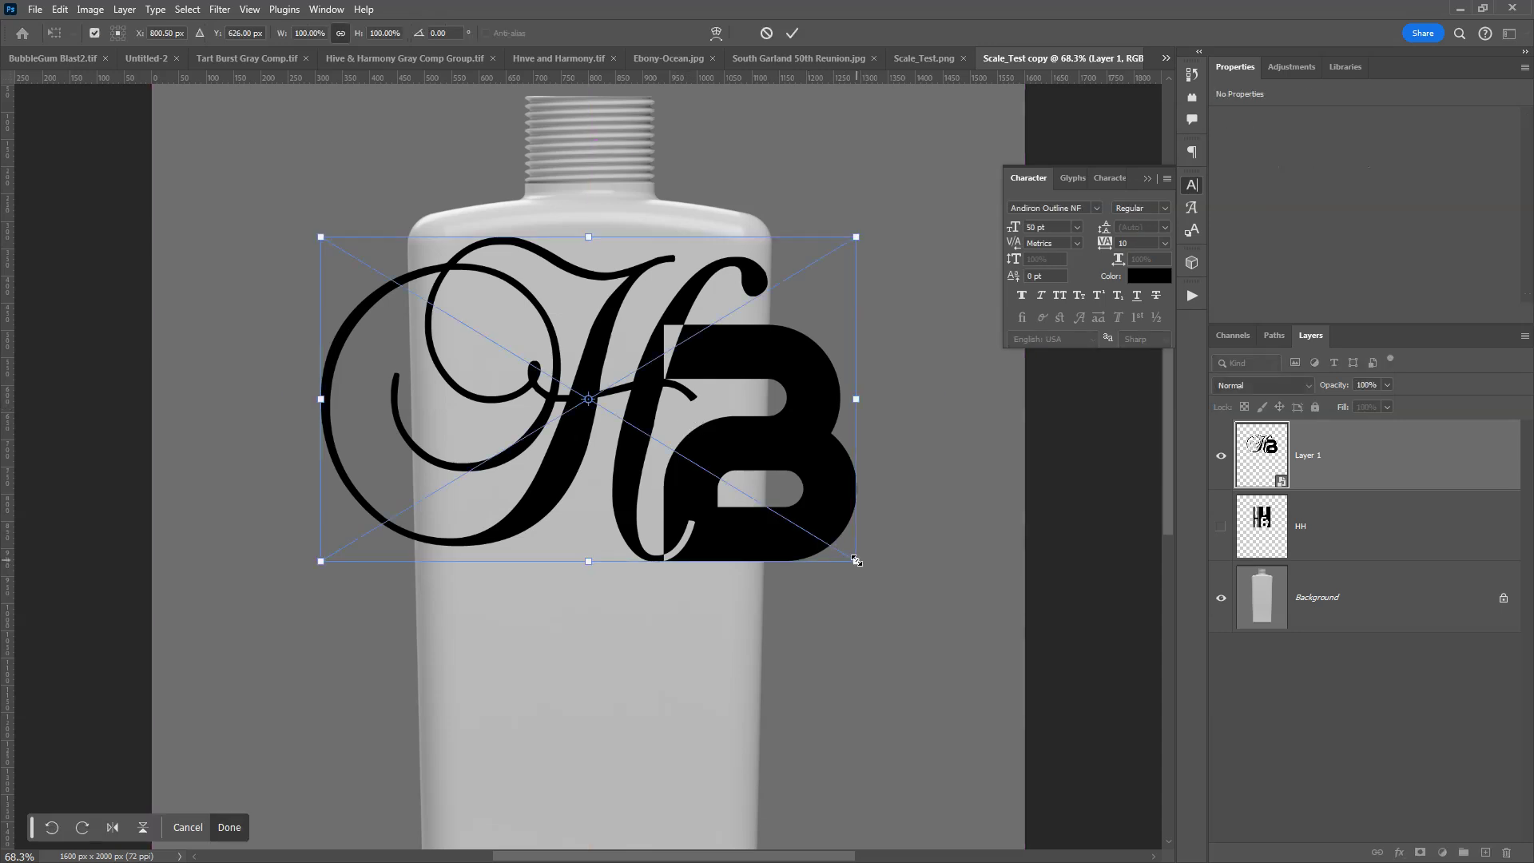
left_click_drag(853, 561, 701, 419)
double_click(694, 382)
scroll(693, 392, "up", 3)
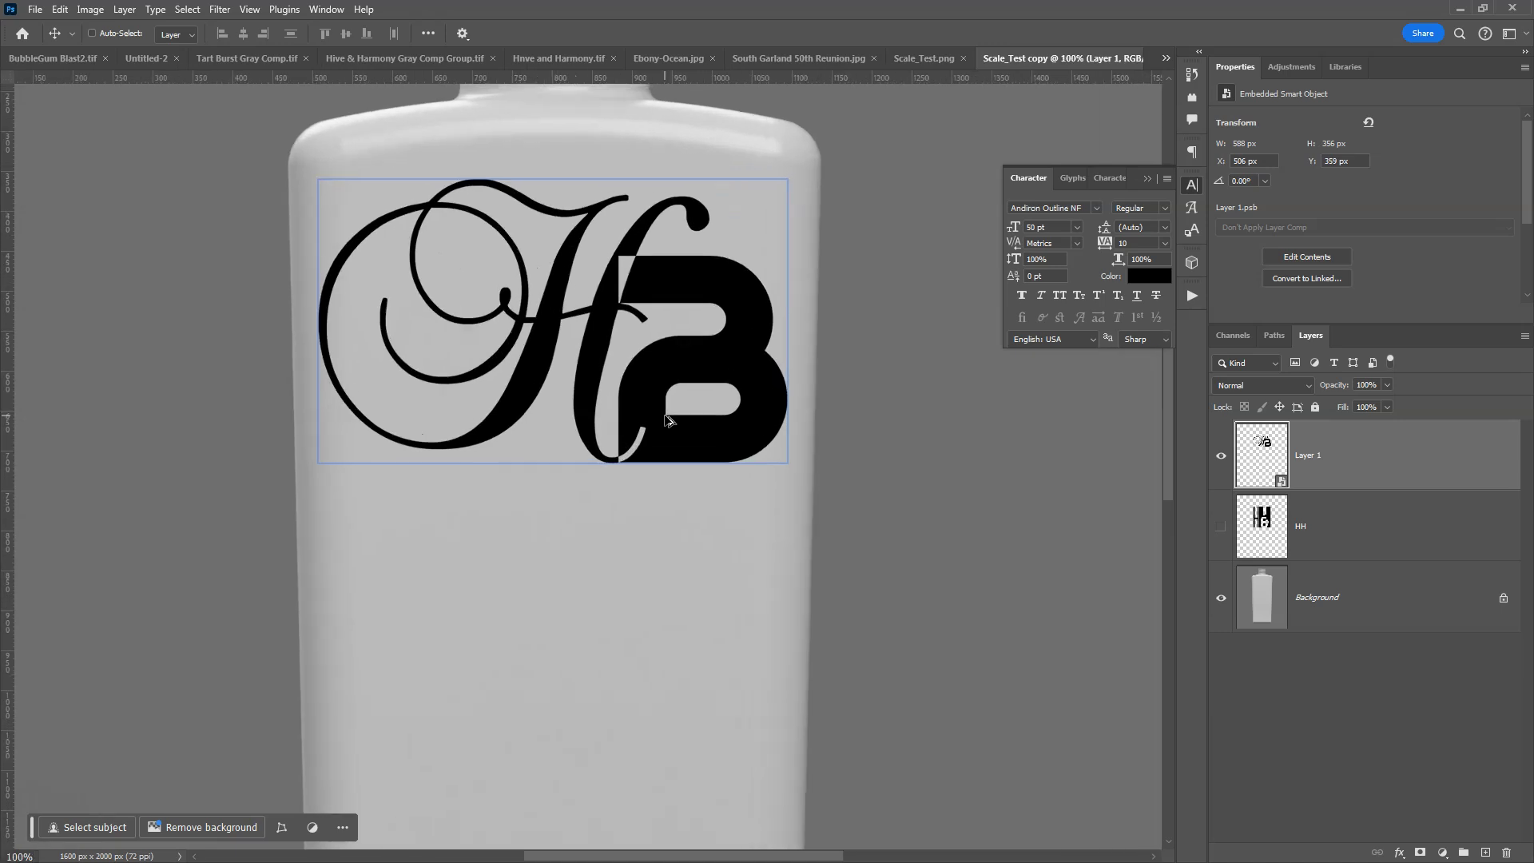
Reset the transform of the HB ligature smart object to its original size
left_click_drag(666, 345, 704, 404)
right_click(1369, 458)
right_click(1369, 454)
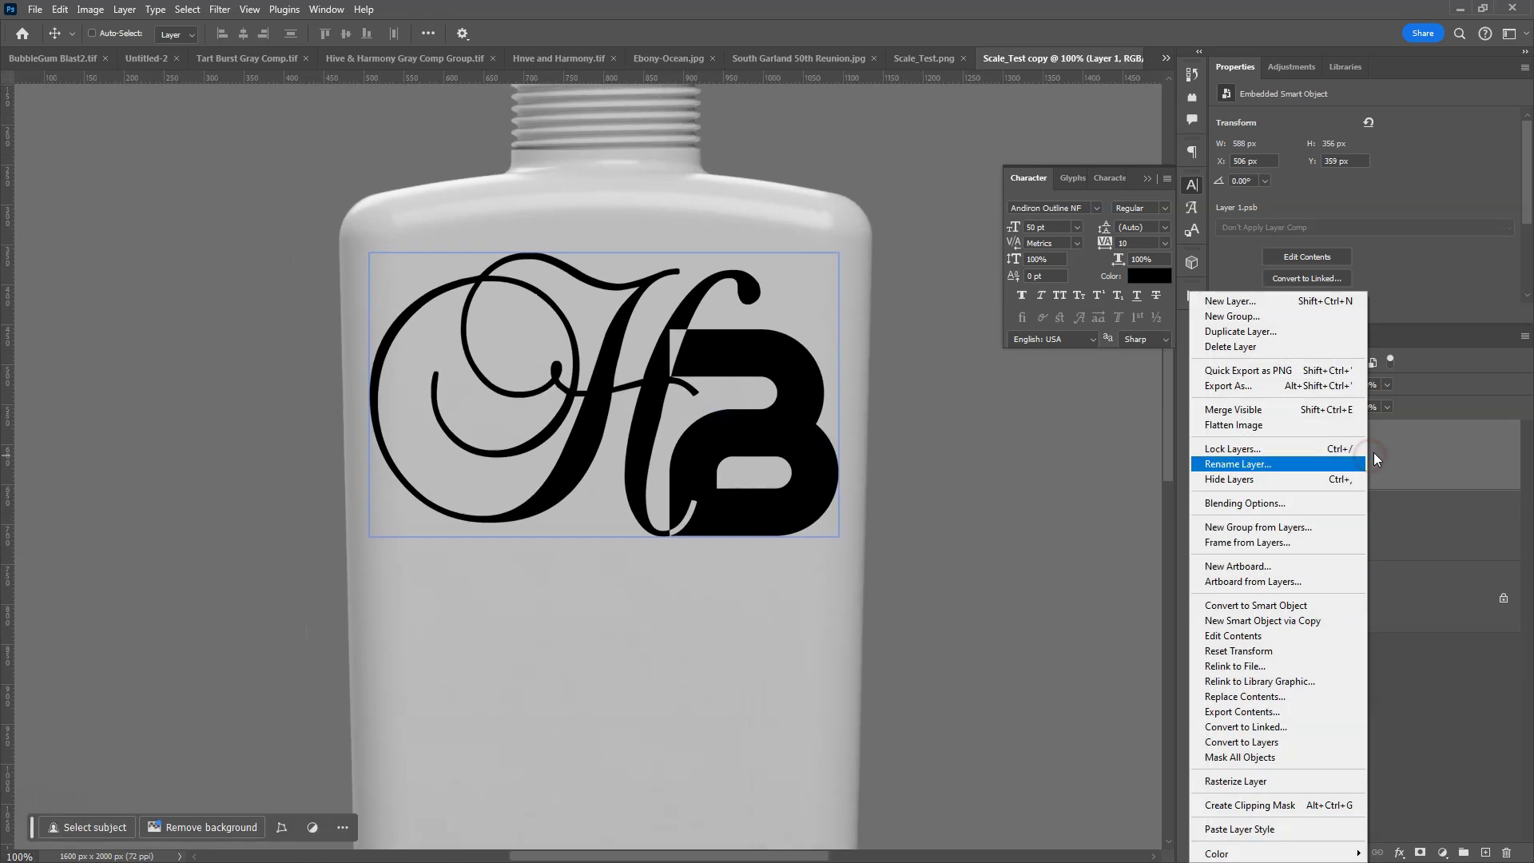
left_click(1265, 658)
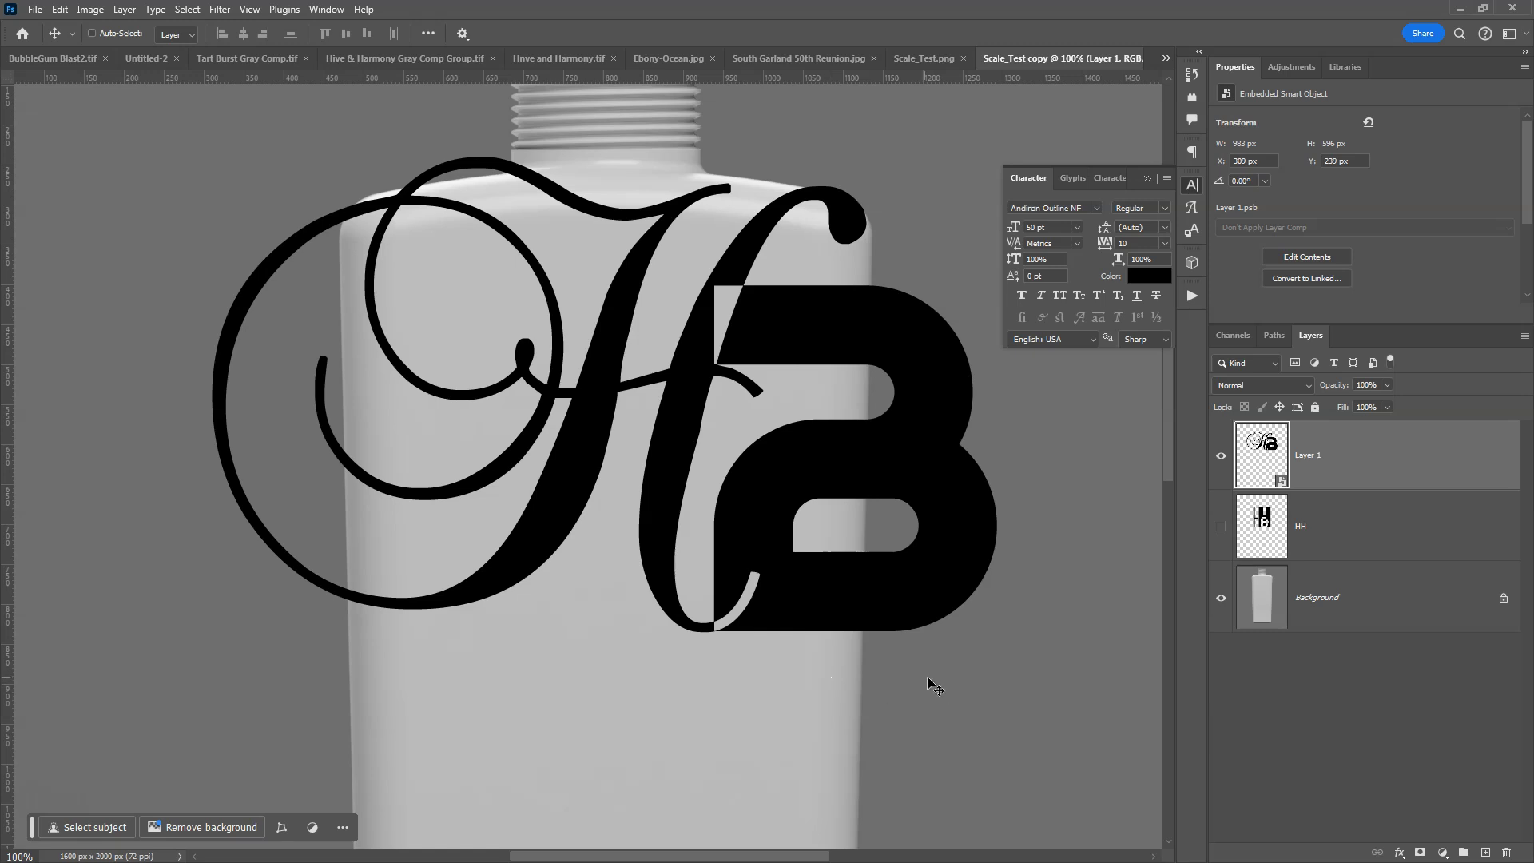
Hide the HB ligature layer and show the HH logo layer on the bottle instead
left_click(1221, 456)
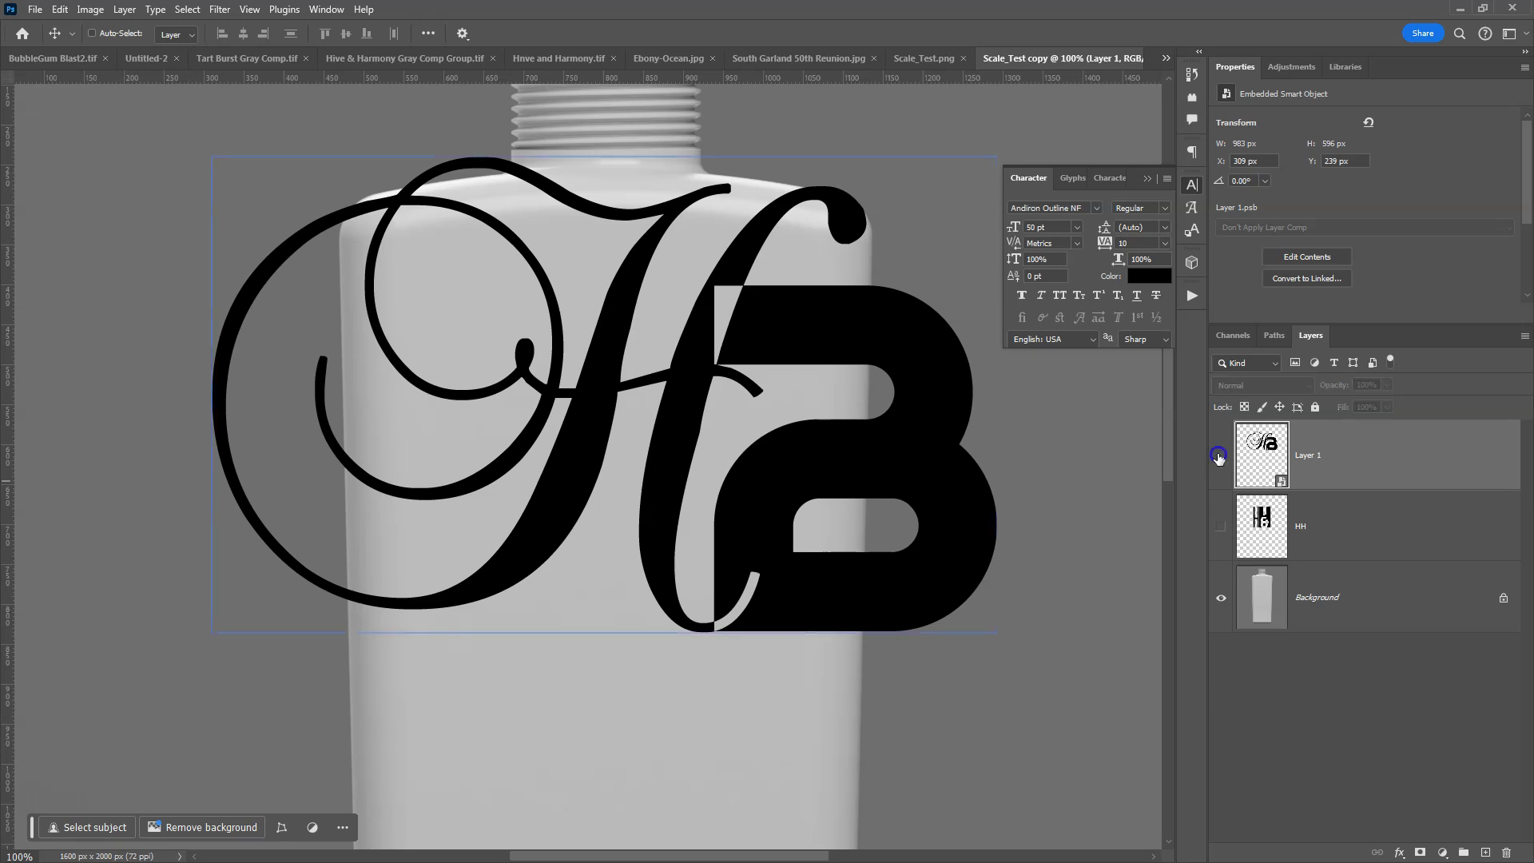
left_click(1334, 525)
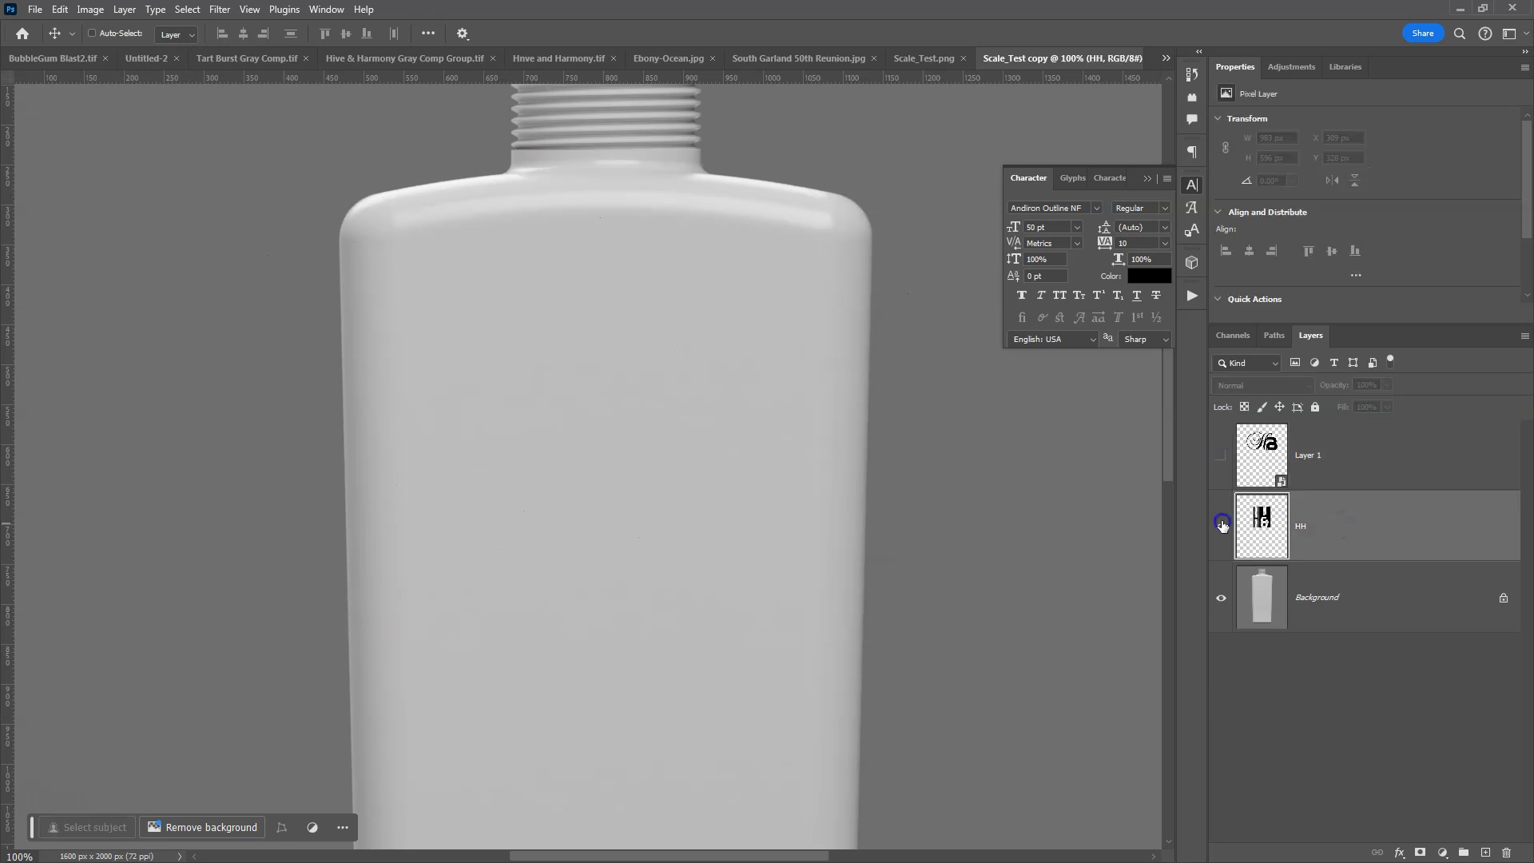
left_click(1222, 525)
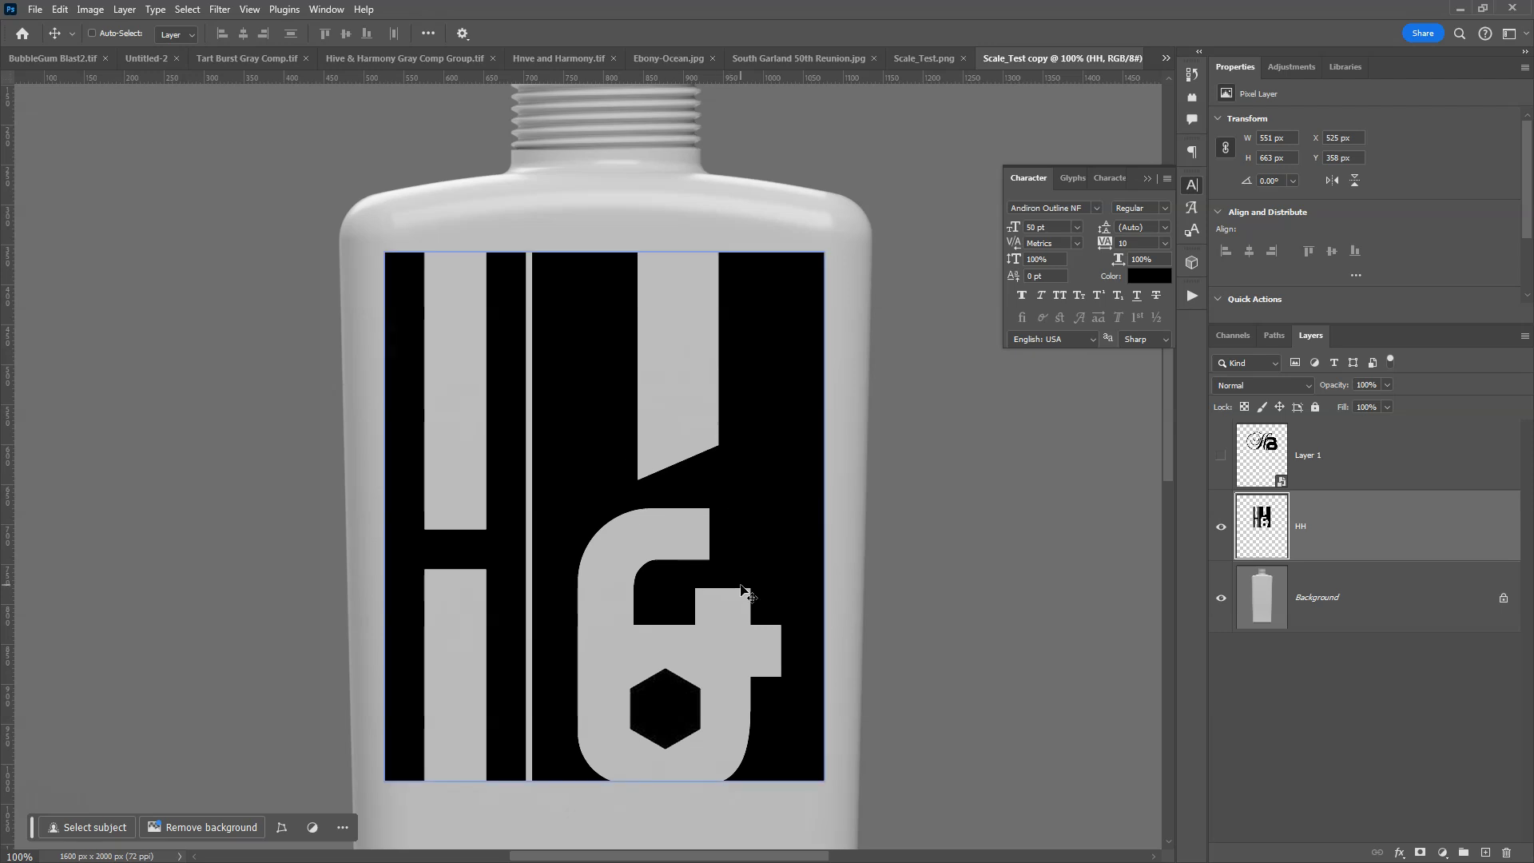
Convert the HH logo layer to a smart object
scroll(737, 531, "down", 1)
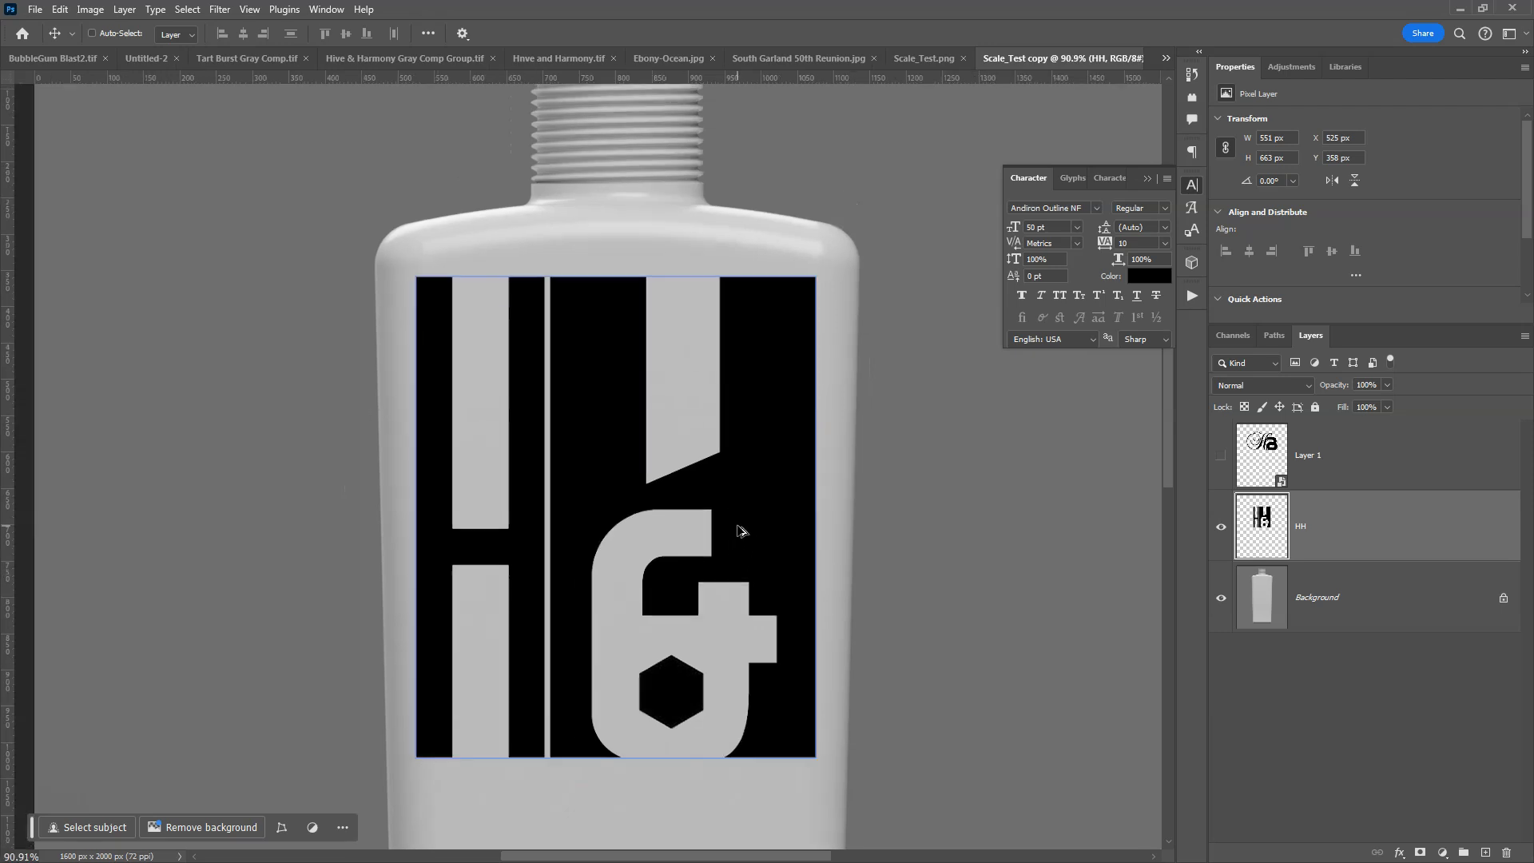
scroll(784, 581, "up", 1)
left_click_drag(784, 582, 818, 504)
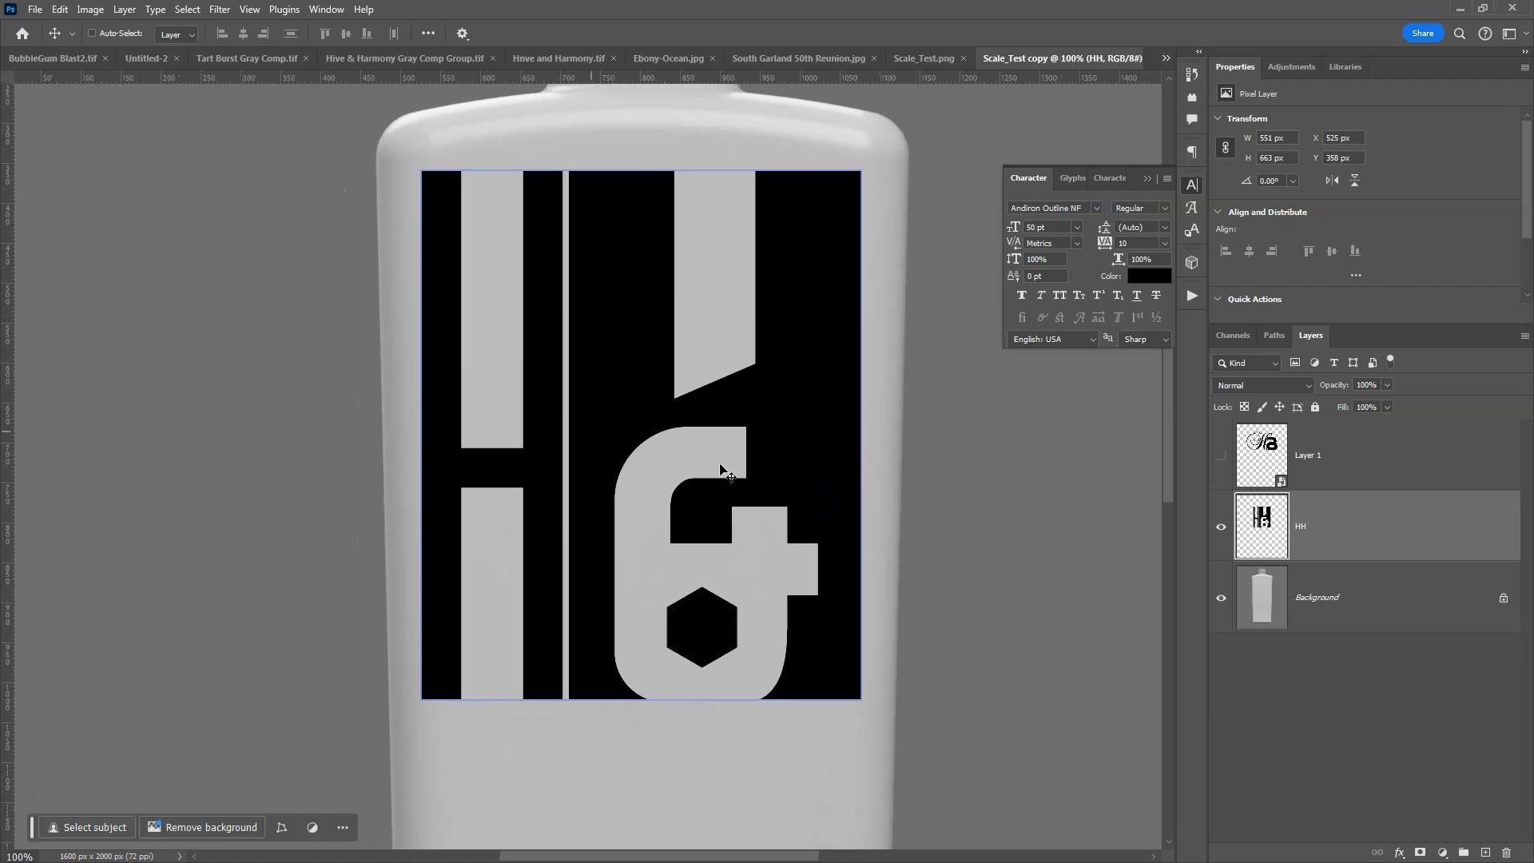
scroll(723, 476, "down", 10)
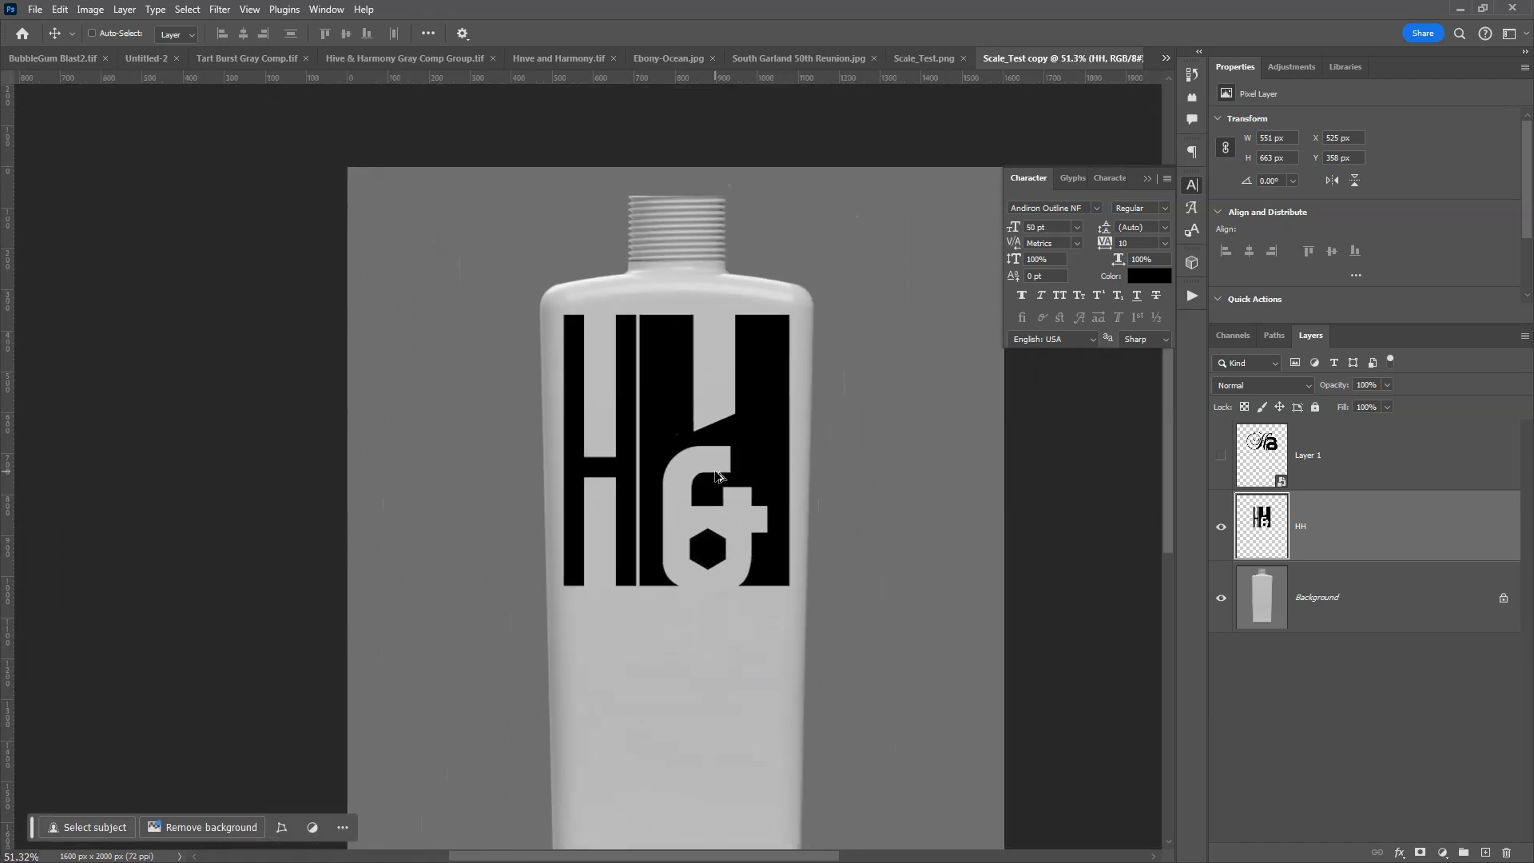
scroll(719, 472, "up", 5)
right_click(1394, 526)
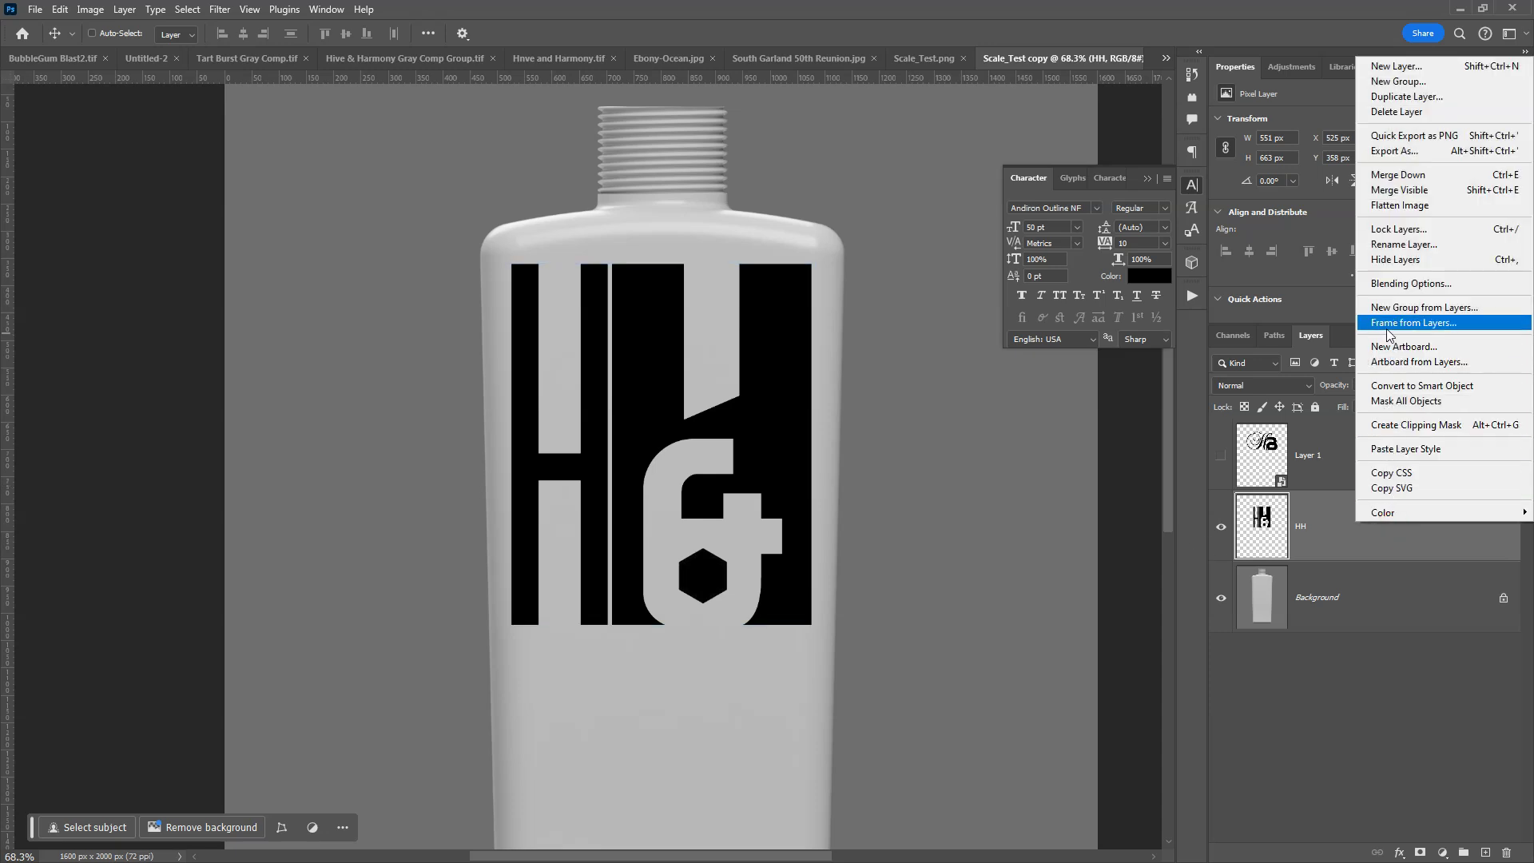
left_click(1400, 385)
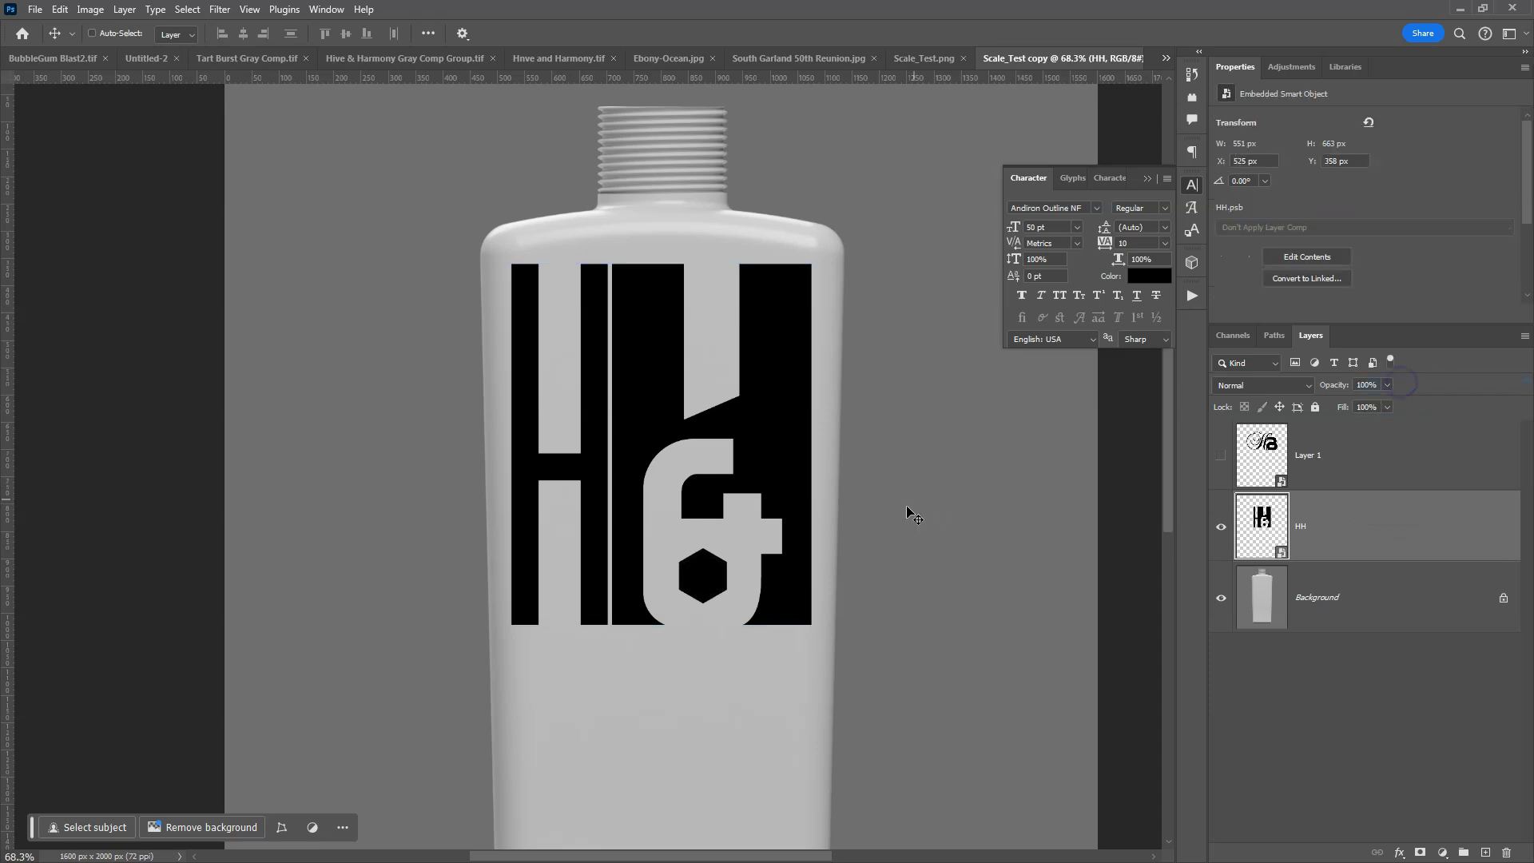
Try resizing the HH smart object in Free Transform, including a non-proportional squeeze, and undo the squeeze
scroll(791, 528, "up", 3)
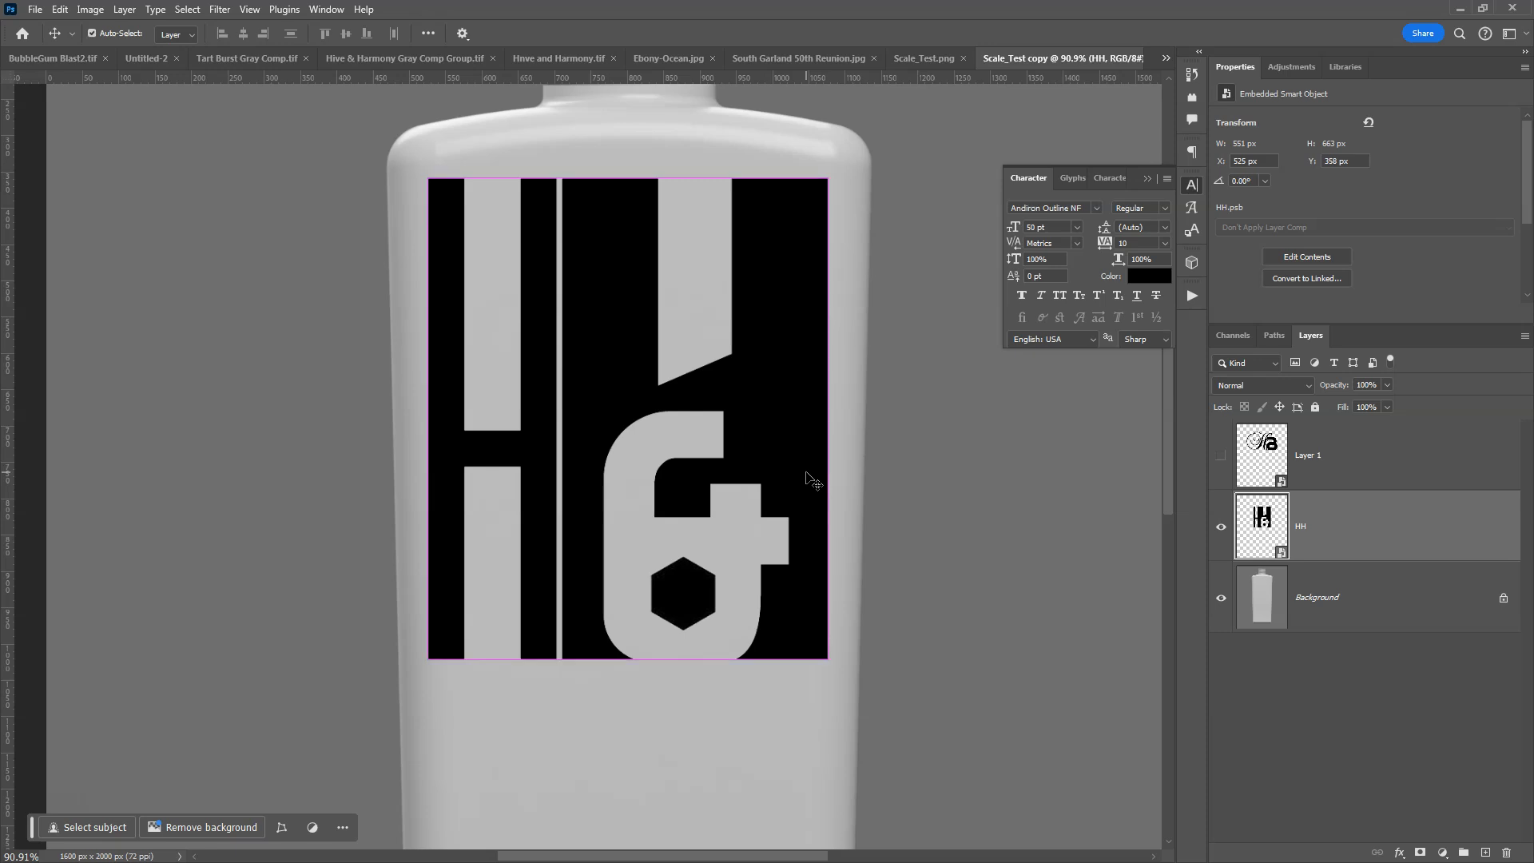
key("ctrl+t")
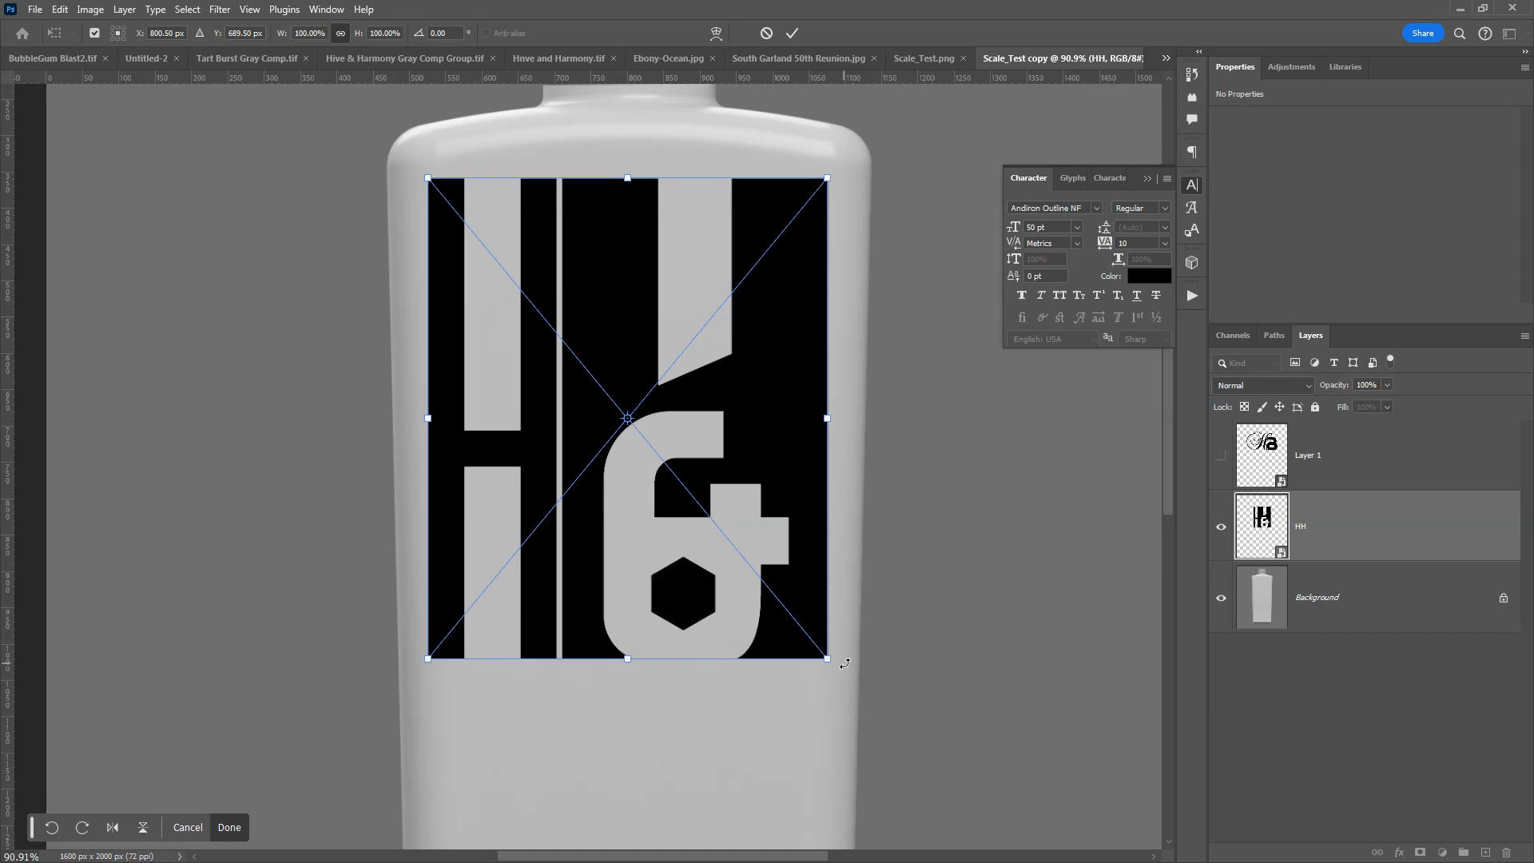
left_click_drag(830, 662, 799, 698)
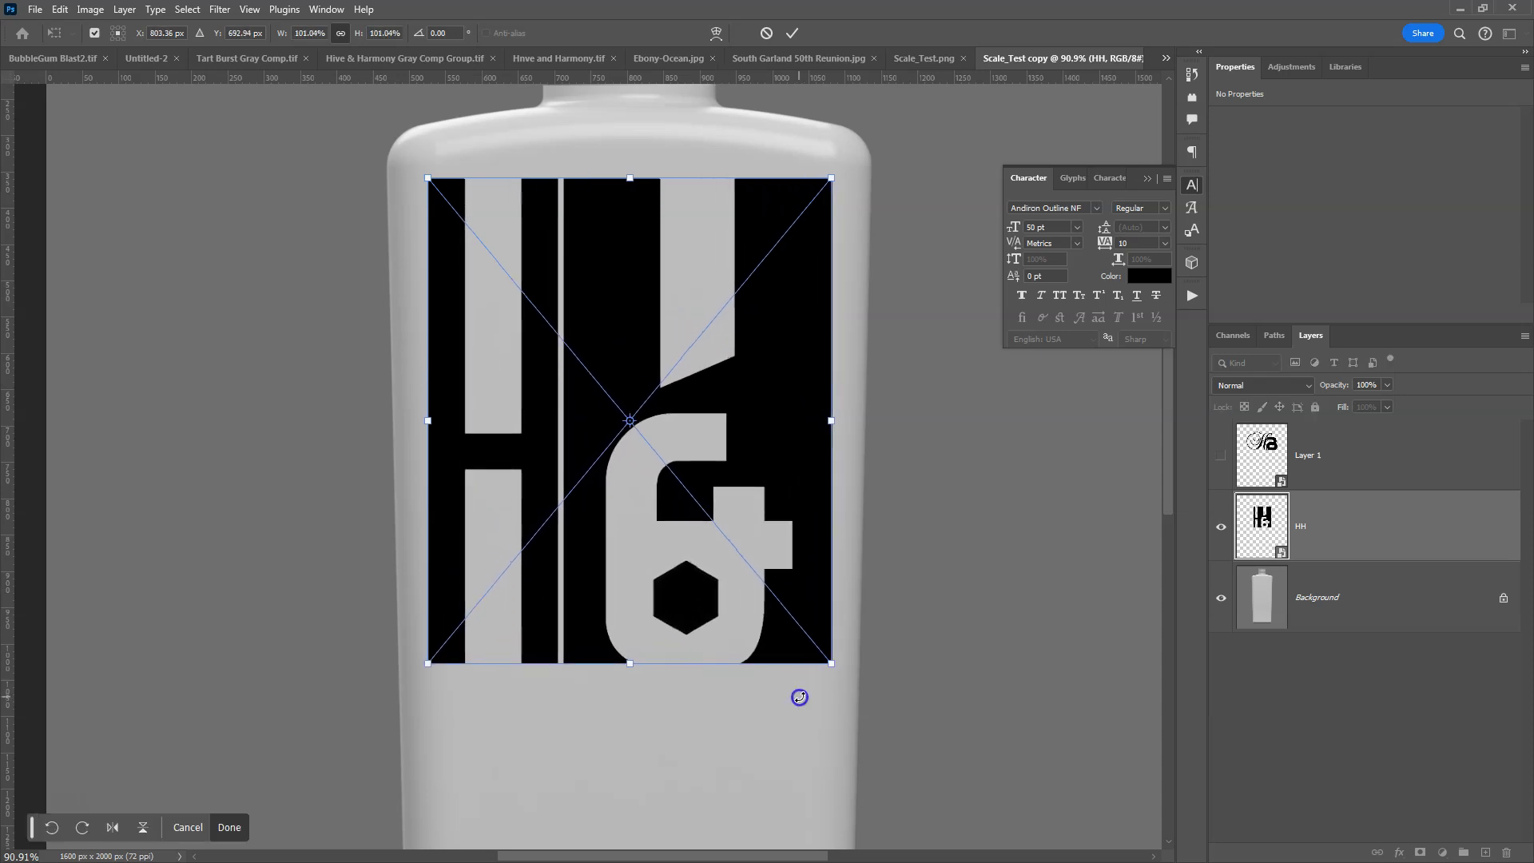
mouse_move(833, 423)
left_mouse_down()
mouse_move(754, 423)
mouse_move(820, 421)
left_mouse_up()
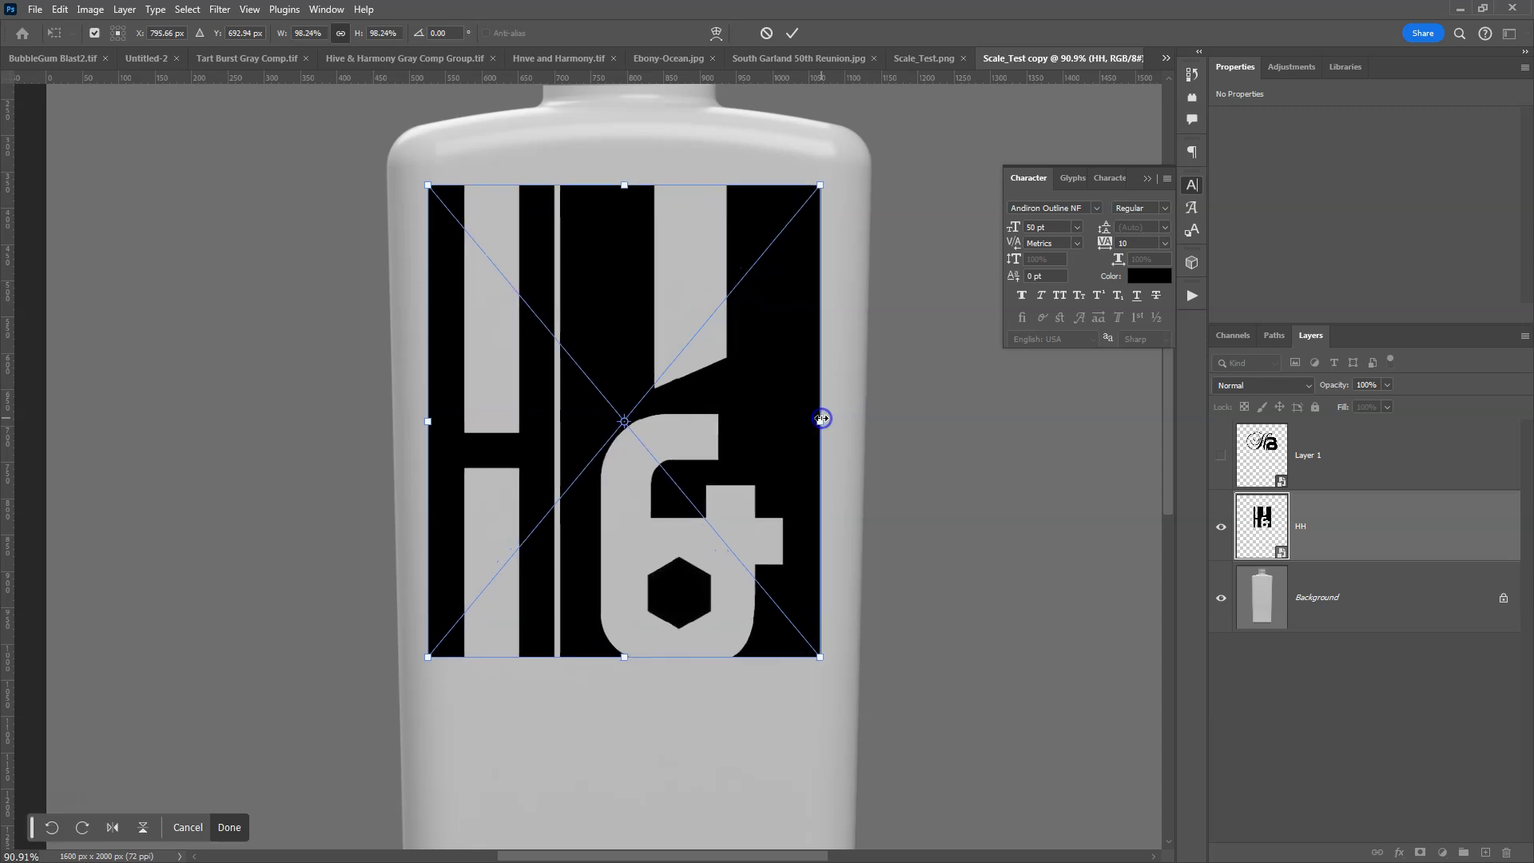
left_click_drag(822, 661, 685, 565)
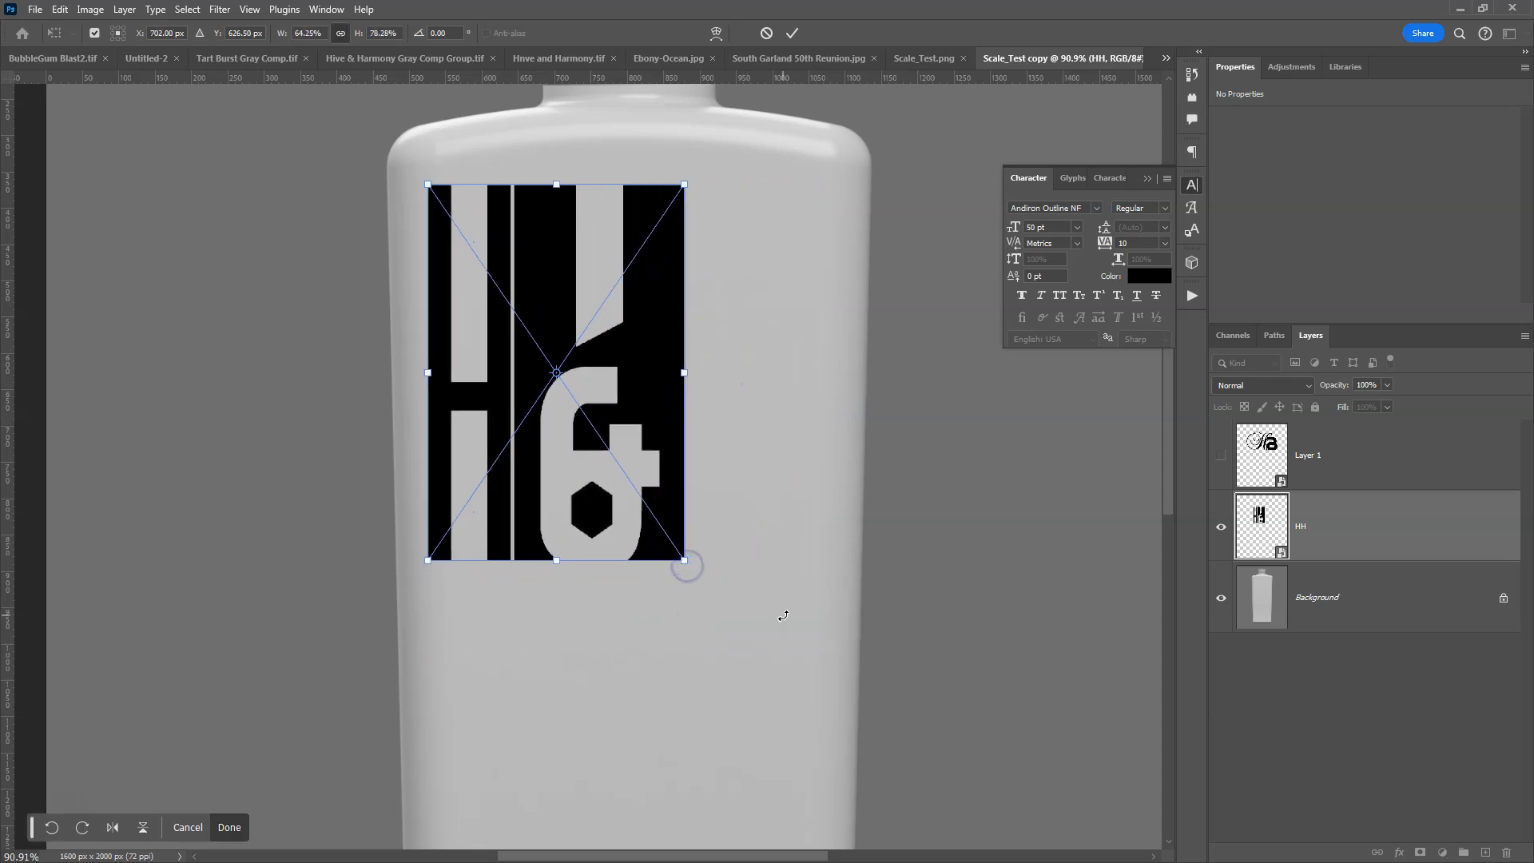
key("ctrl+z")
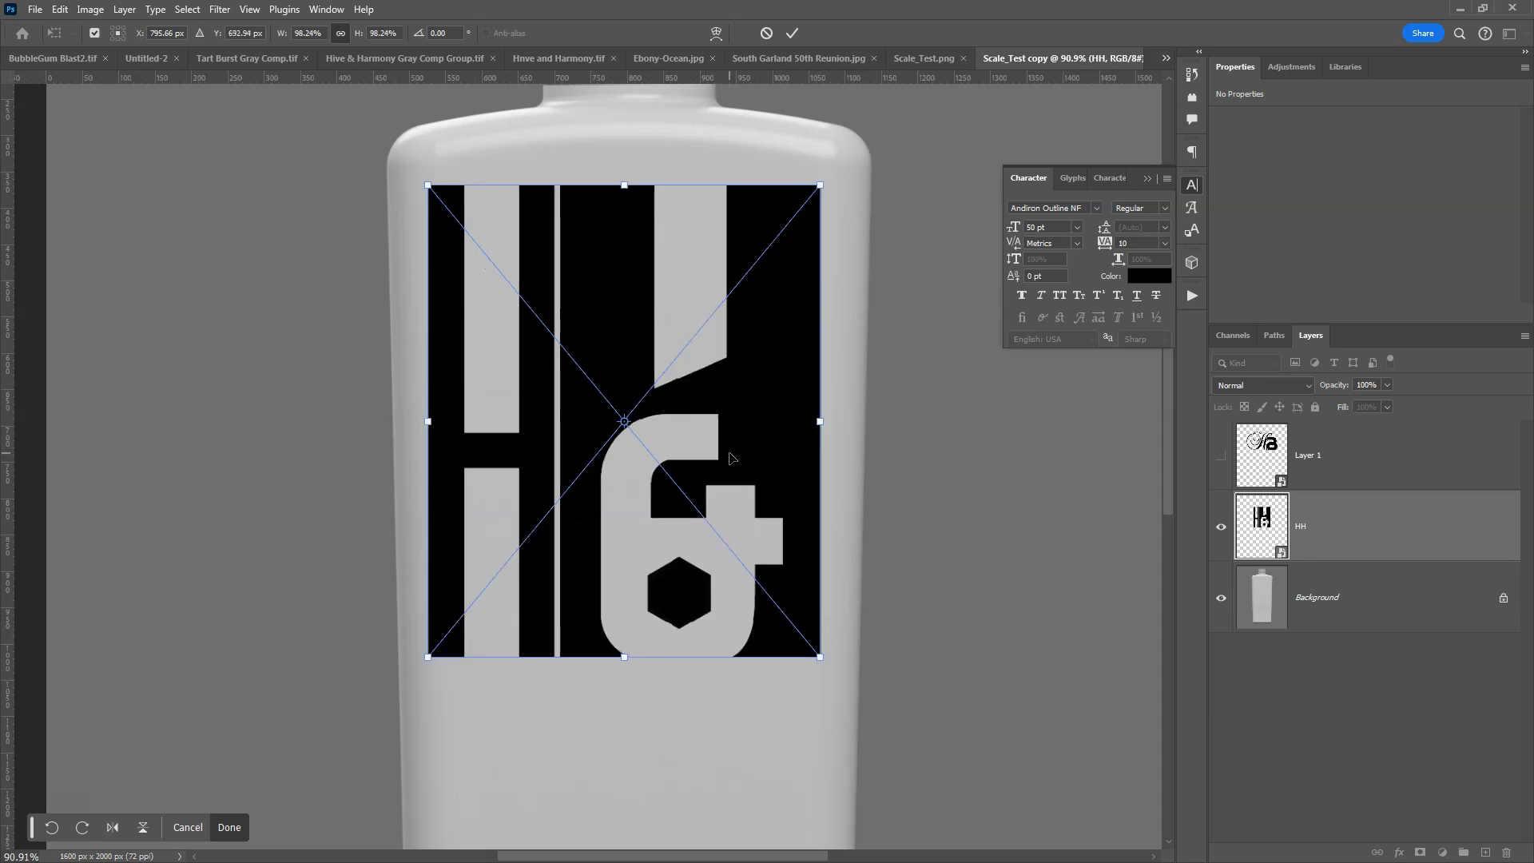
Scale the HH logo proportionally down to about 411 by 495 px and center it on the upper part of the bottle body
left_click_drag(713, 429, 720, 427)
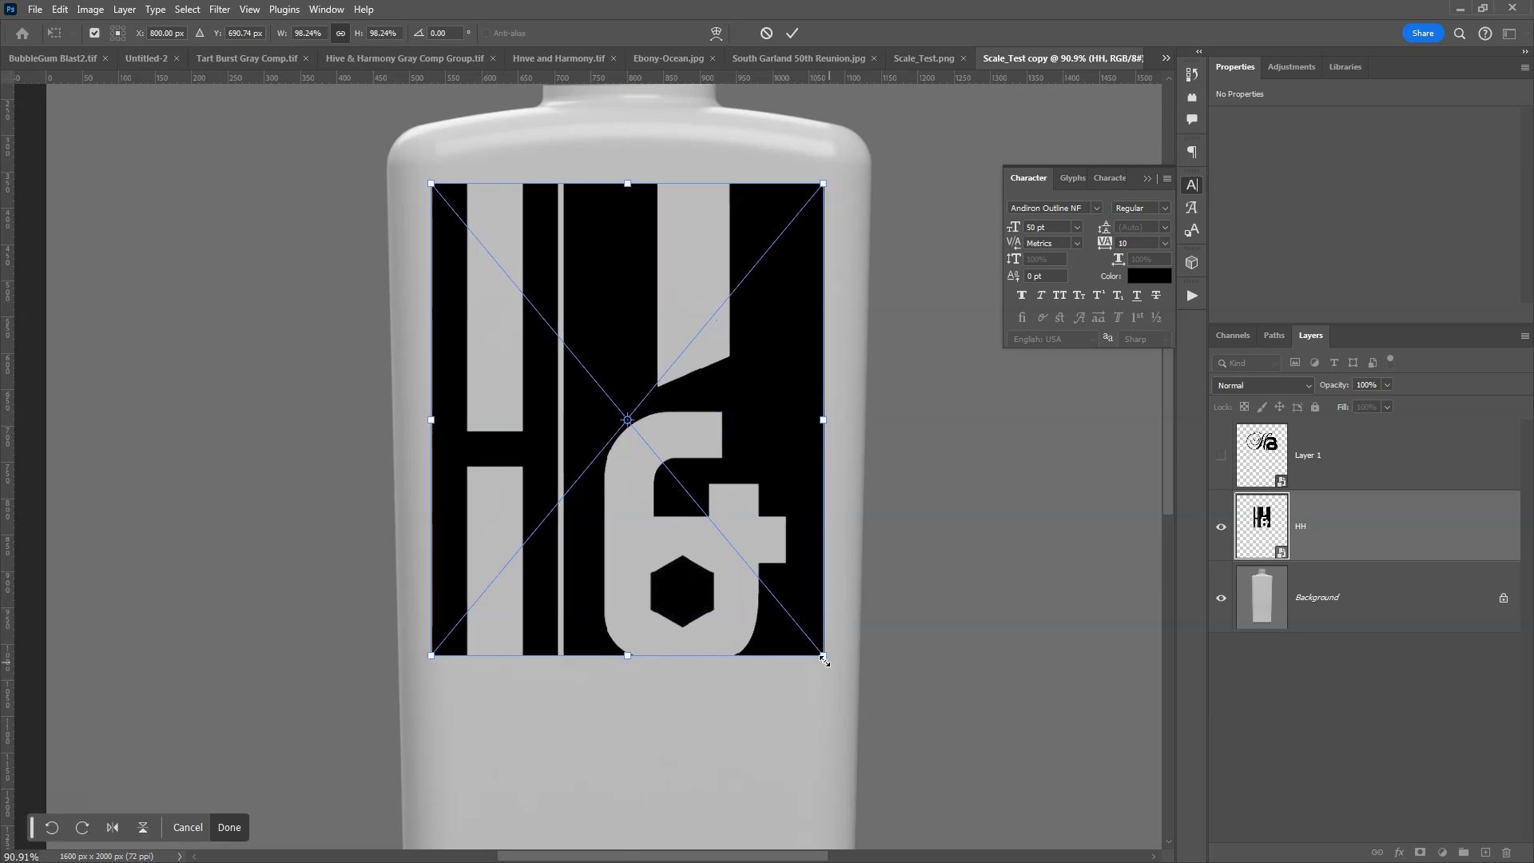
left_click_drag(823, 656, 732, 544)
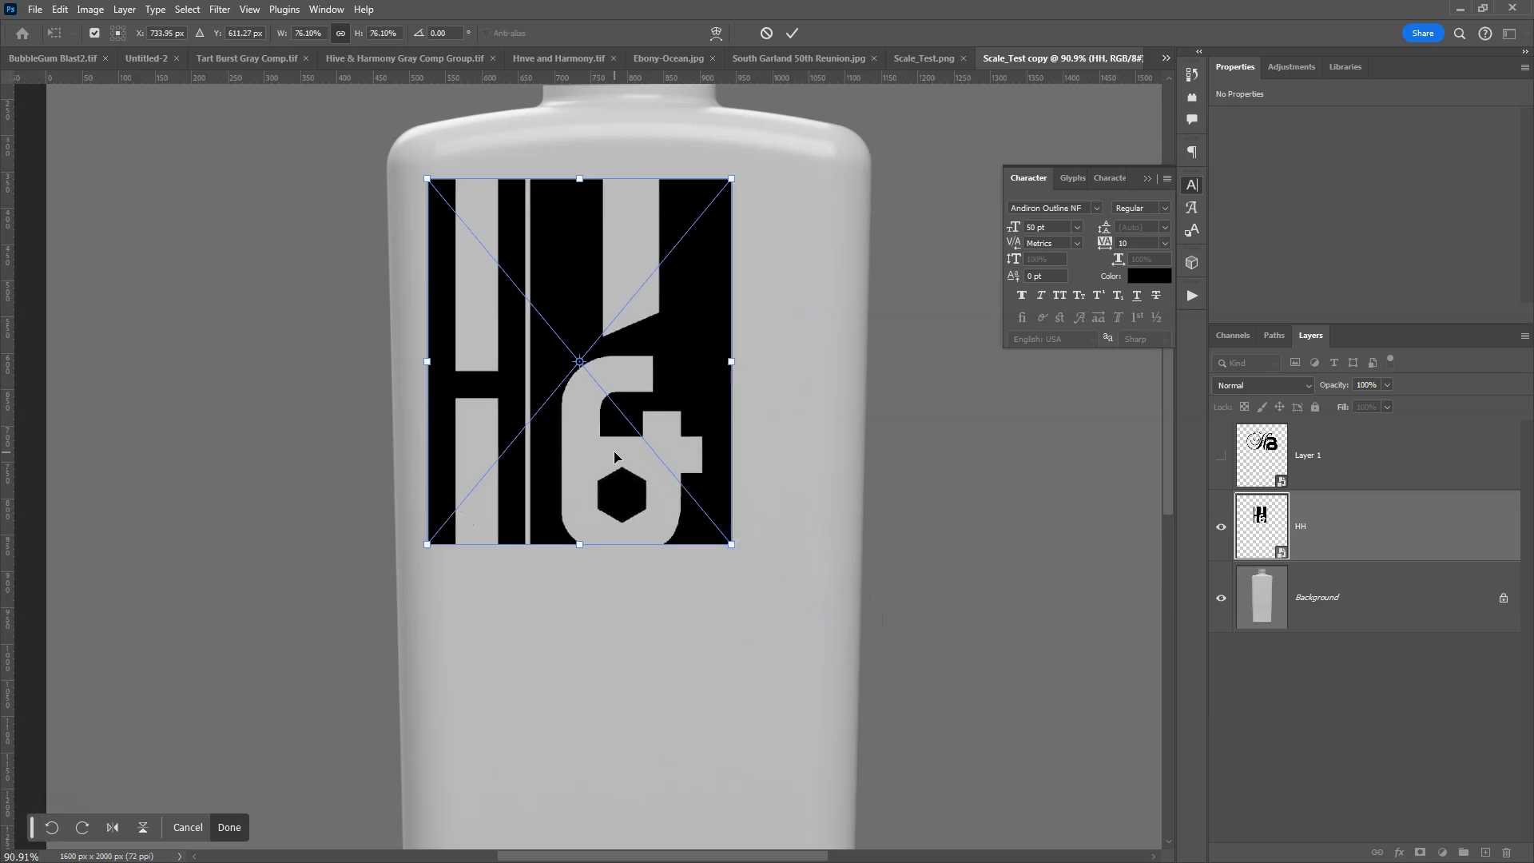
key("ctrl+z")
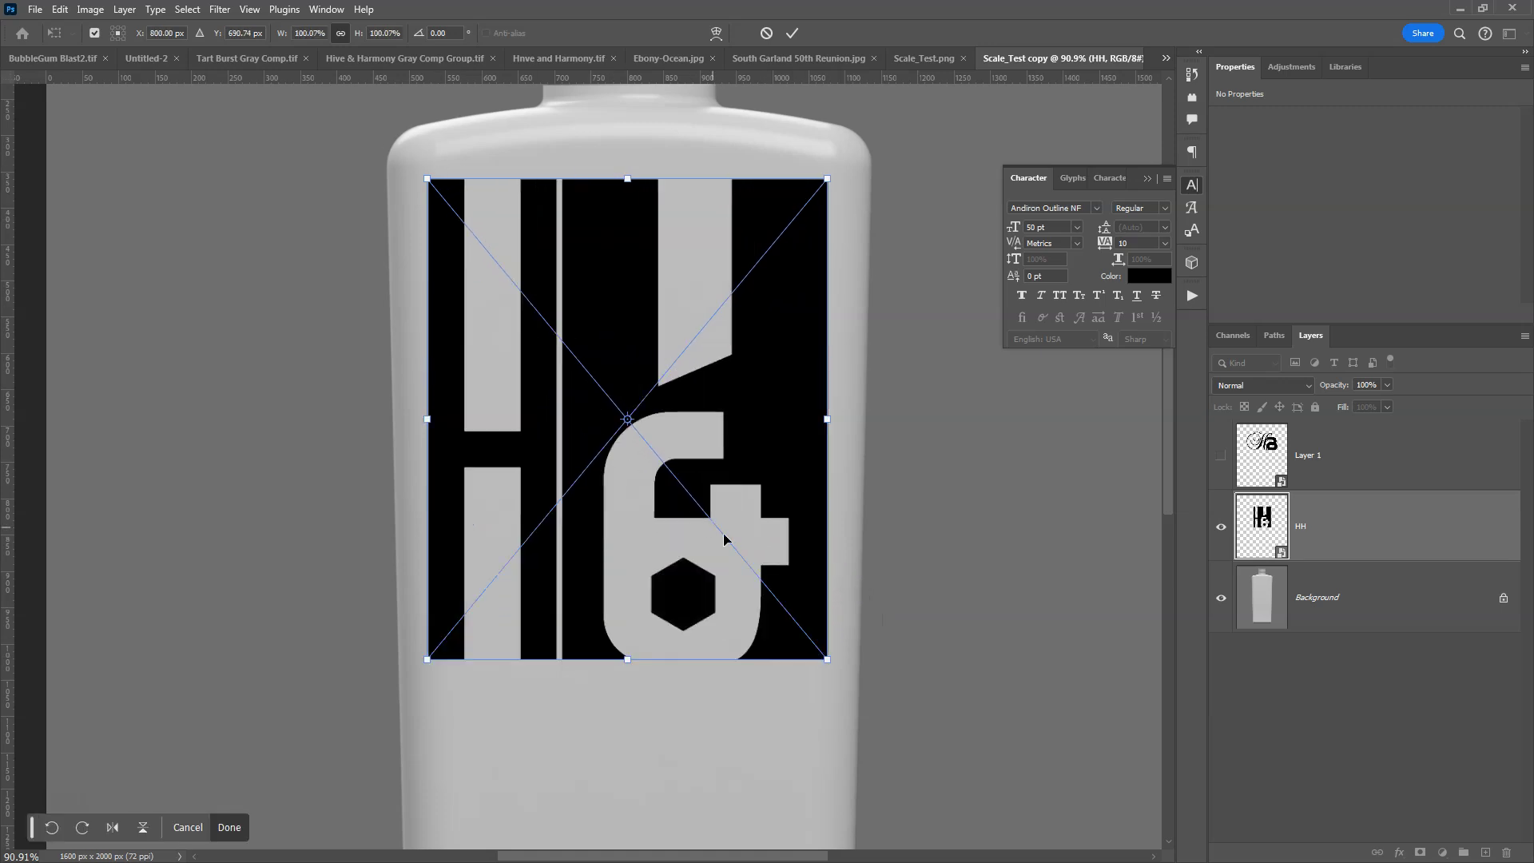
left_click_drag(827, 660, 783, 597)
left_click_drag(723, 452, 735, 377)
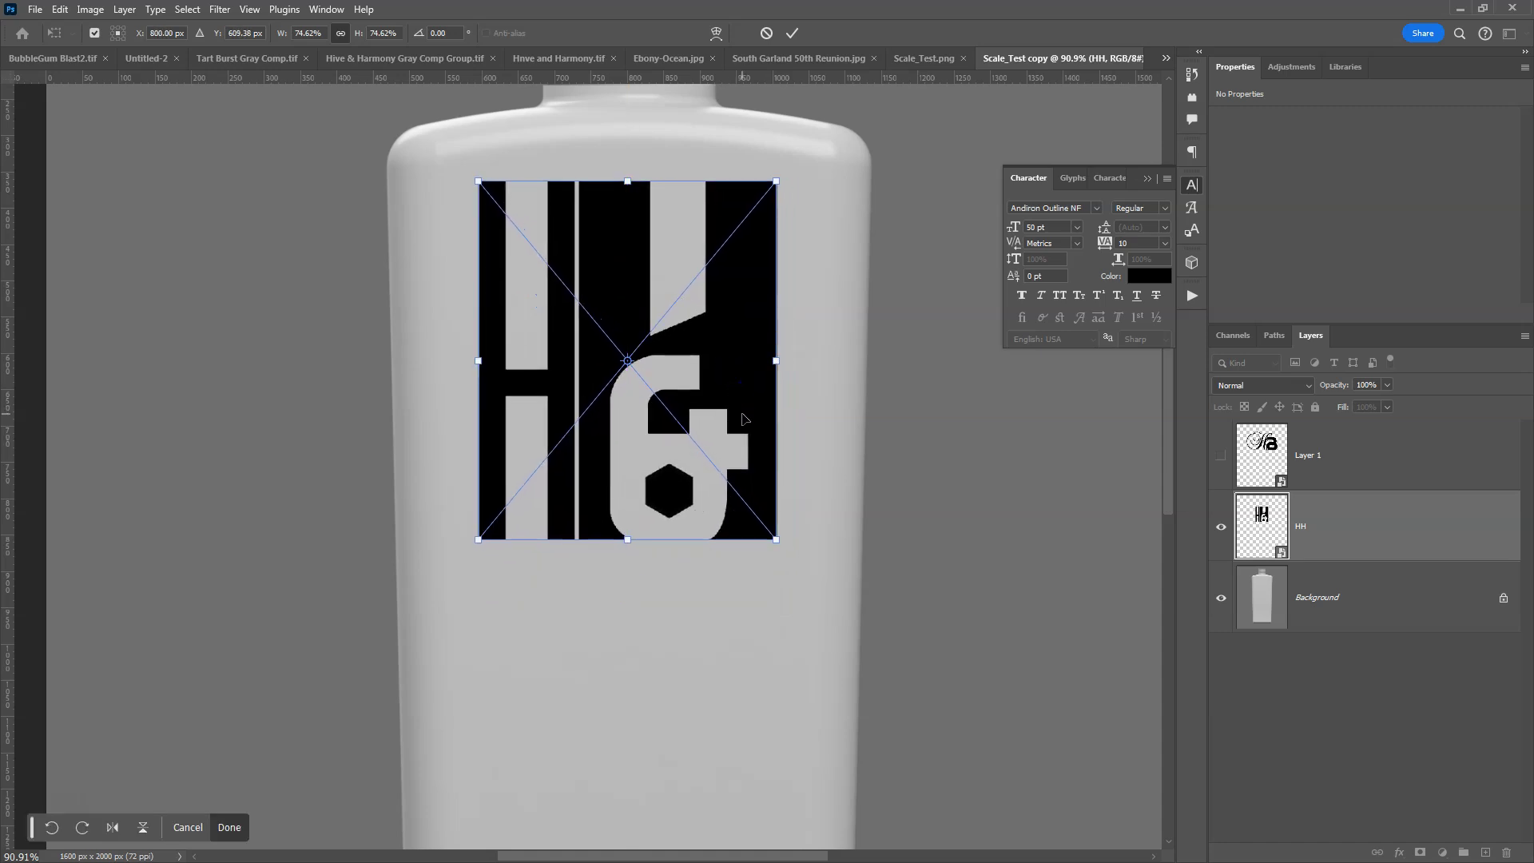
key("Right")
key("Right")
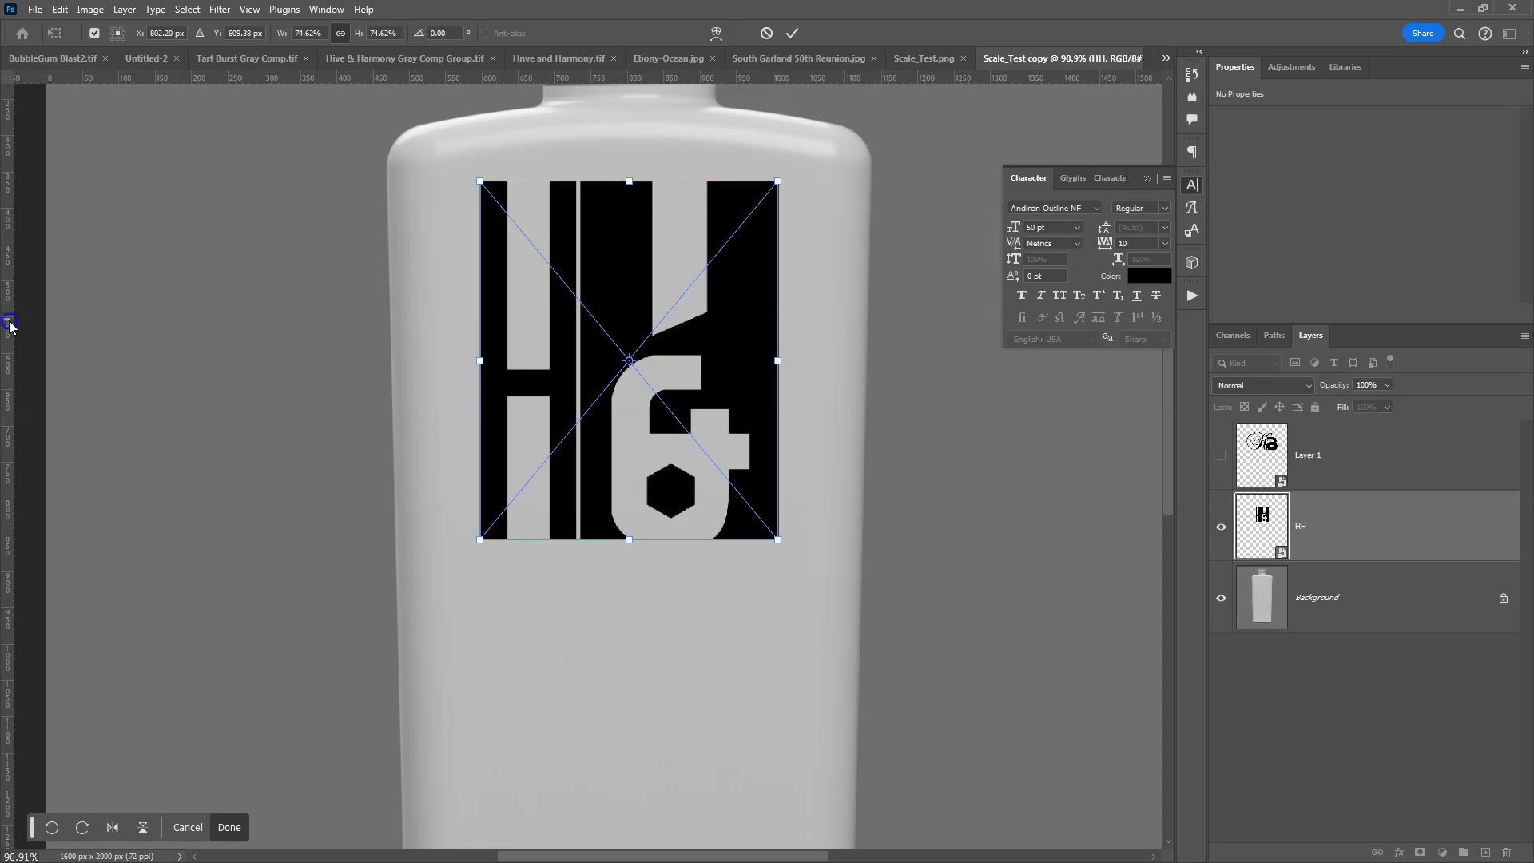
key("Return")
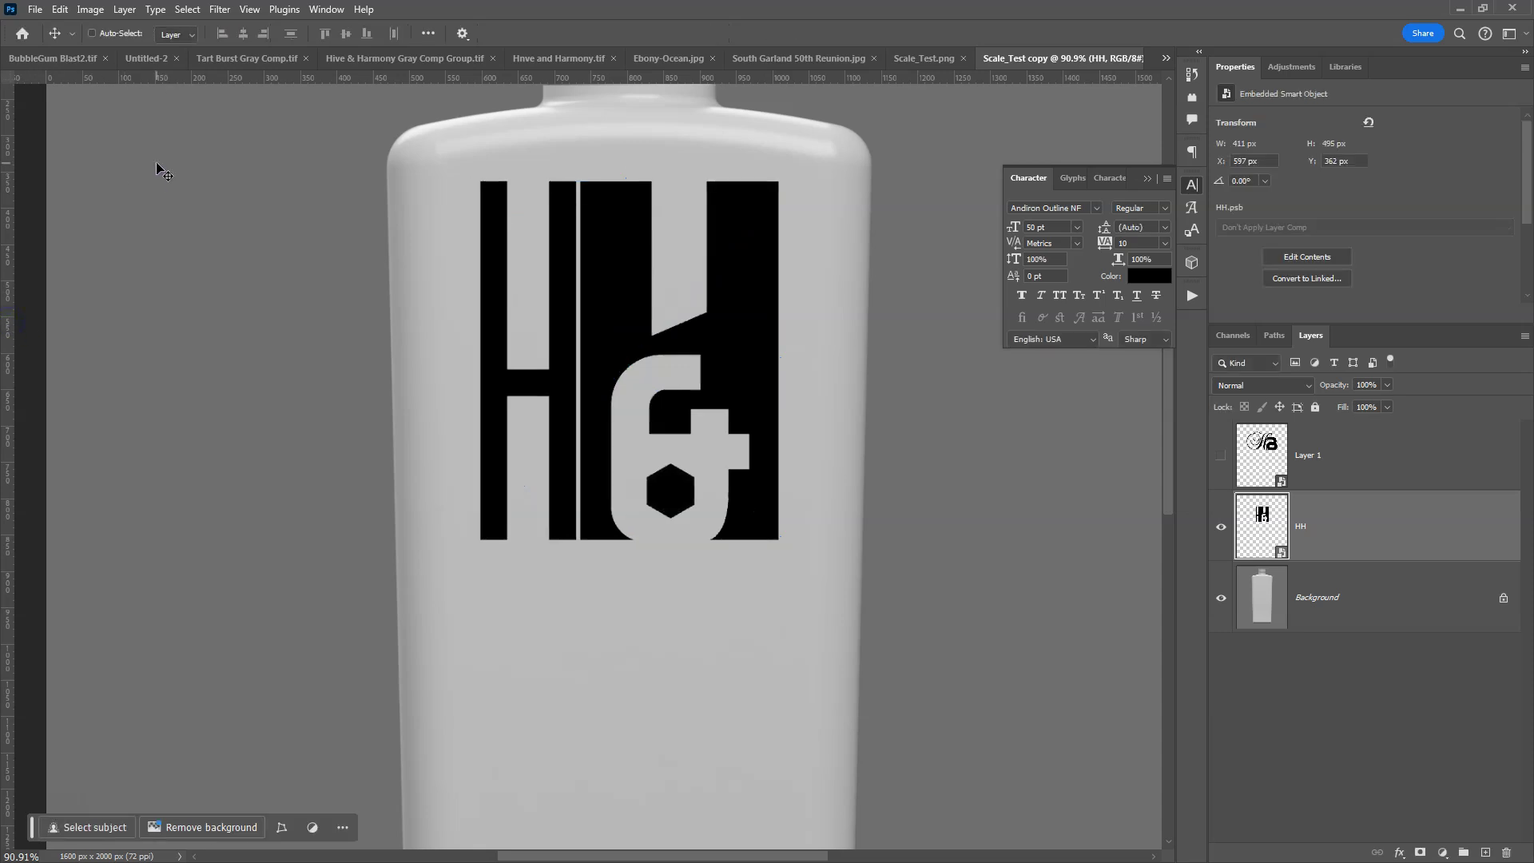
Toggle the document rulers off and back on
key("r")
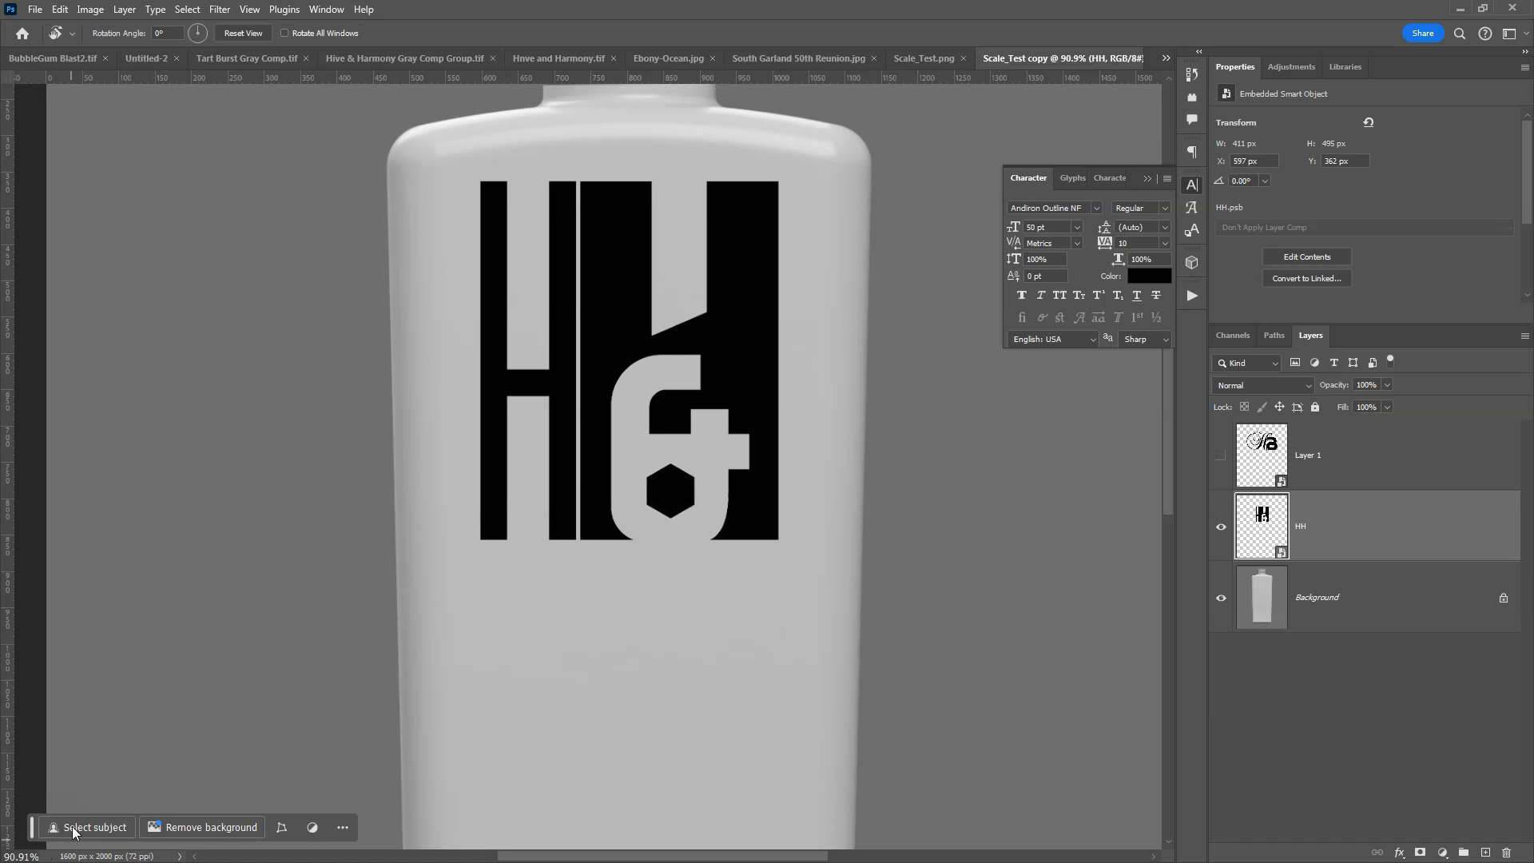
key("h")
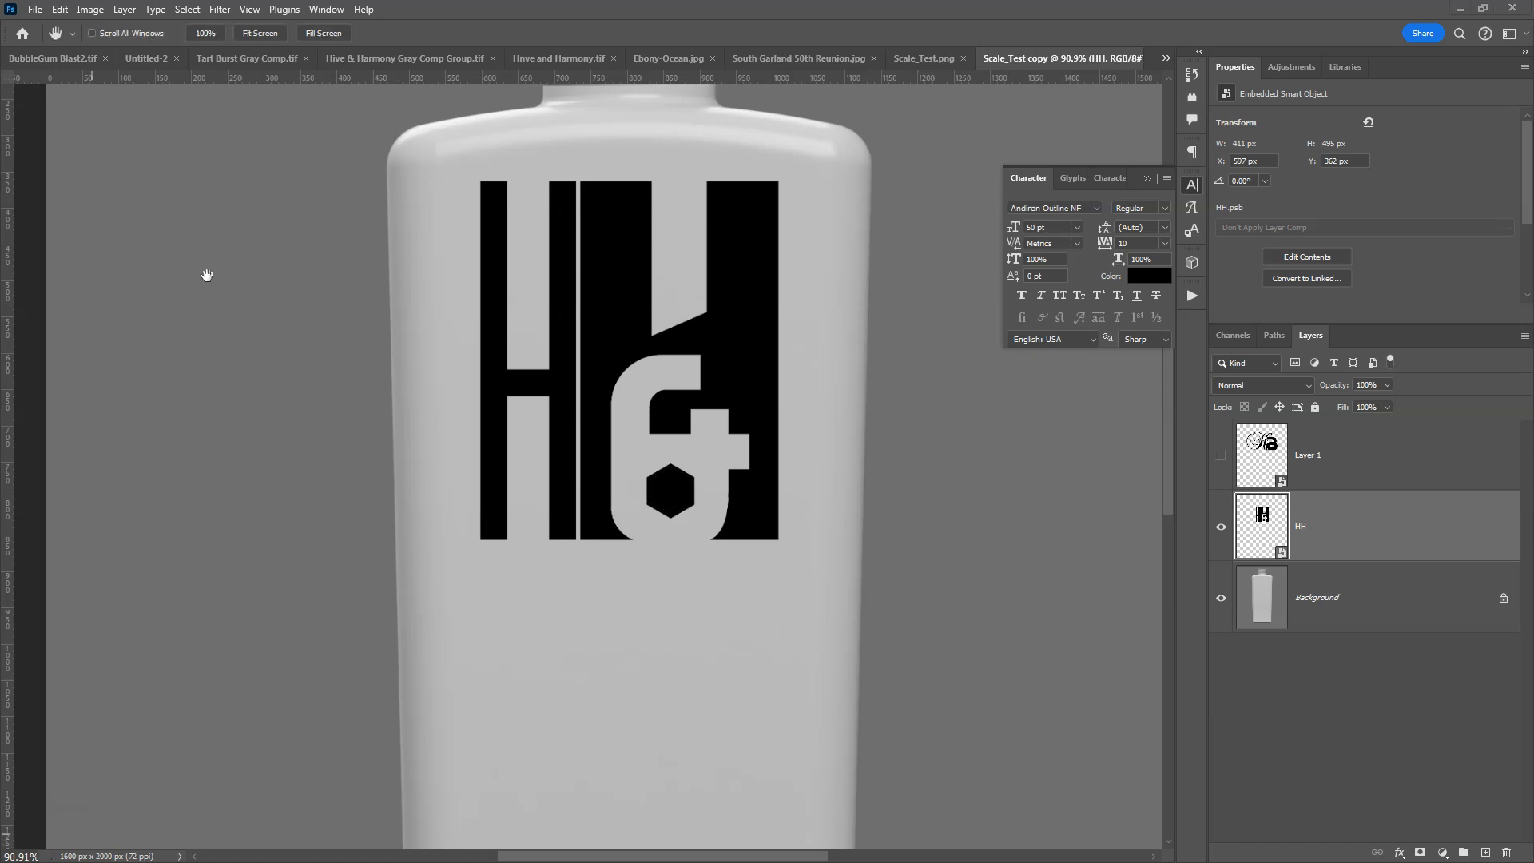
key("ctrl+r")
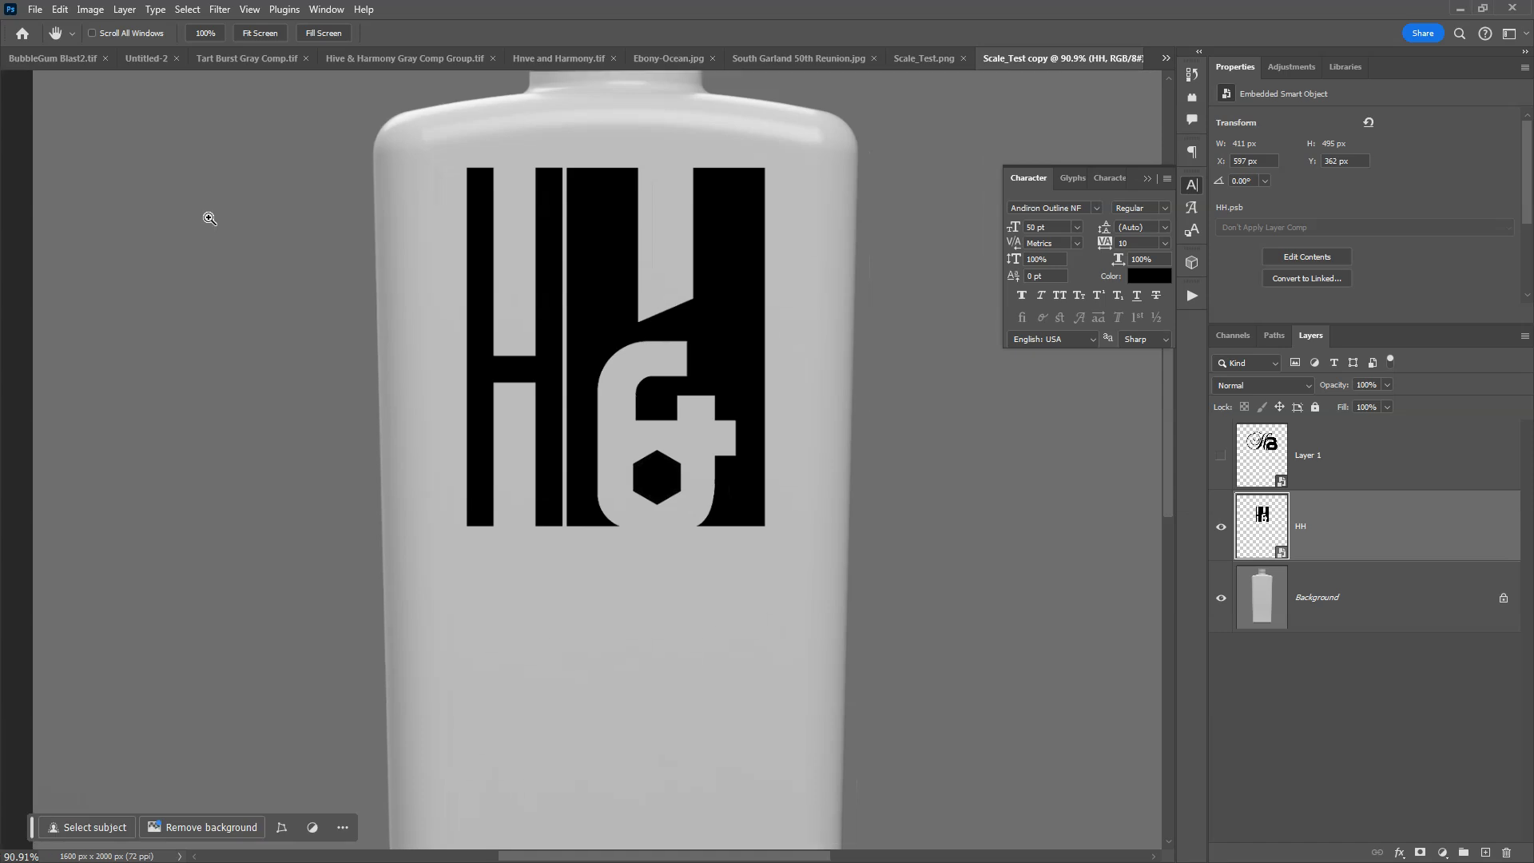
key("ctrl+r")
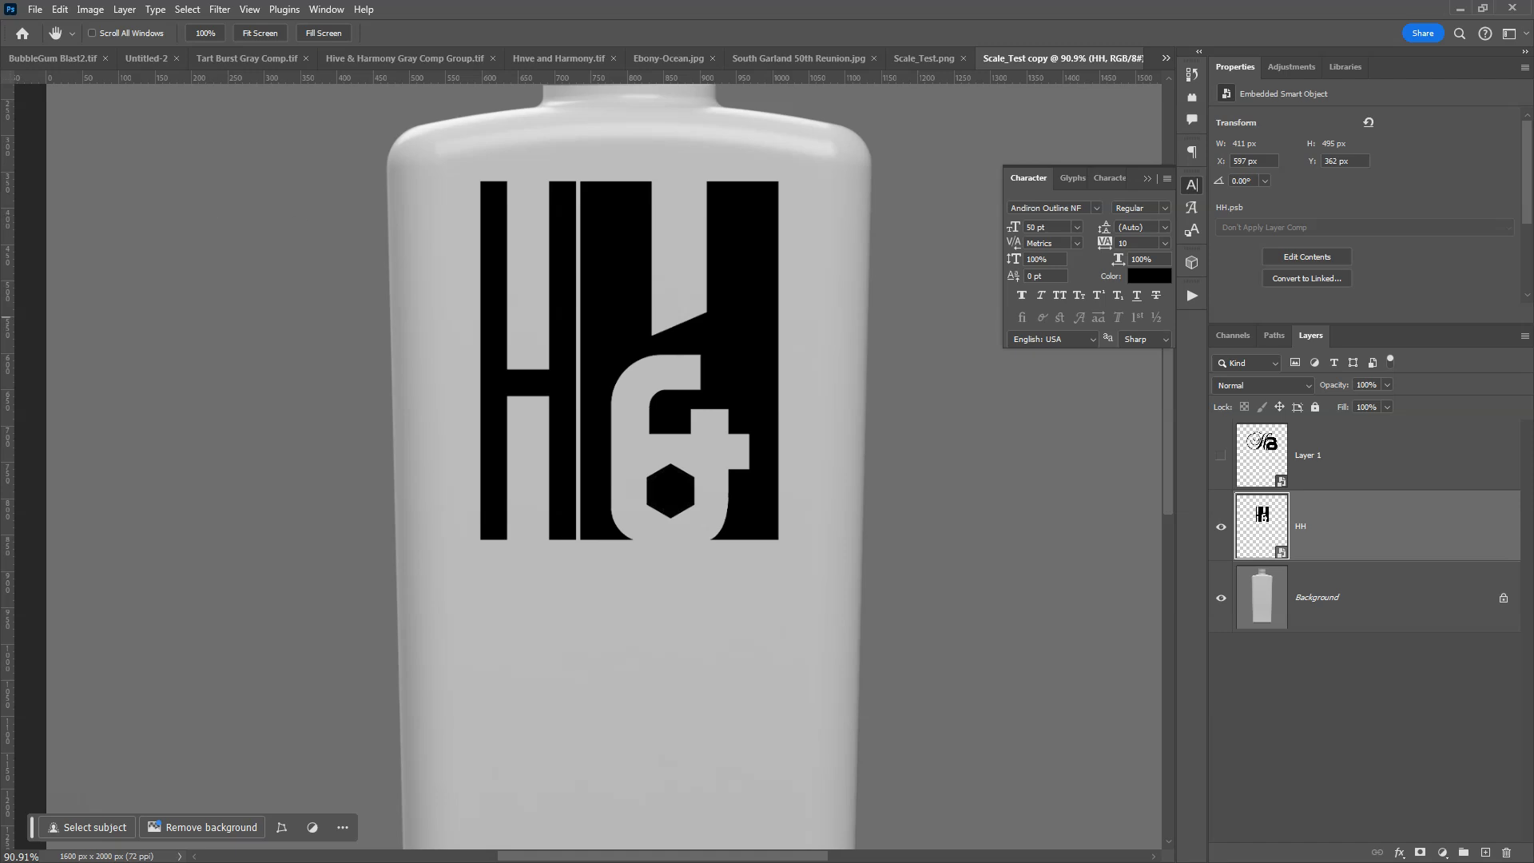
Bring the Tools panel over the canvas and place vertical guides along the HH logo's left edge, right edge and center
left_click_drag(879, 236, 106, 142)
left_click_drag(4, 210, 478, 252)
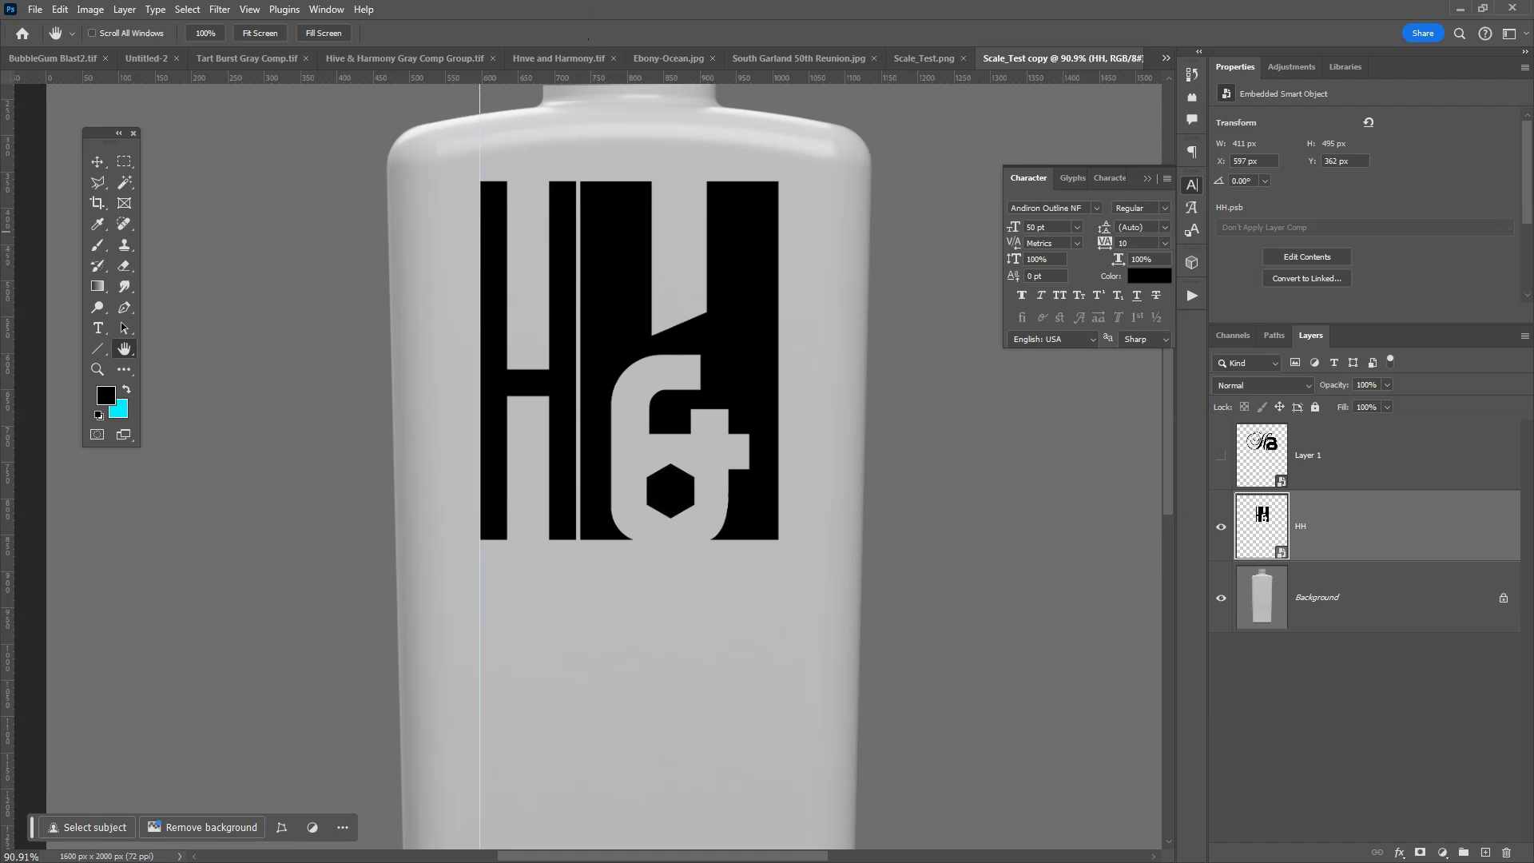
left_click_drag(9, 424, 780, 430)
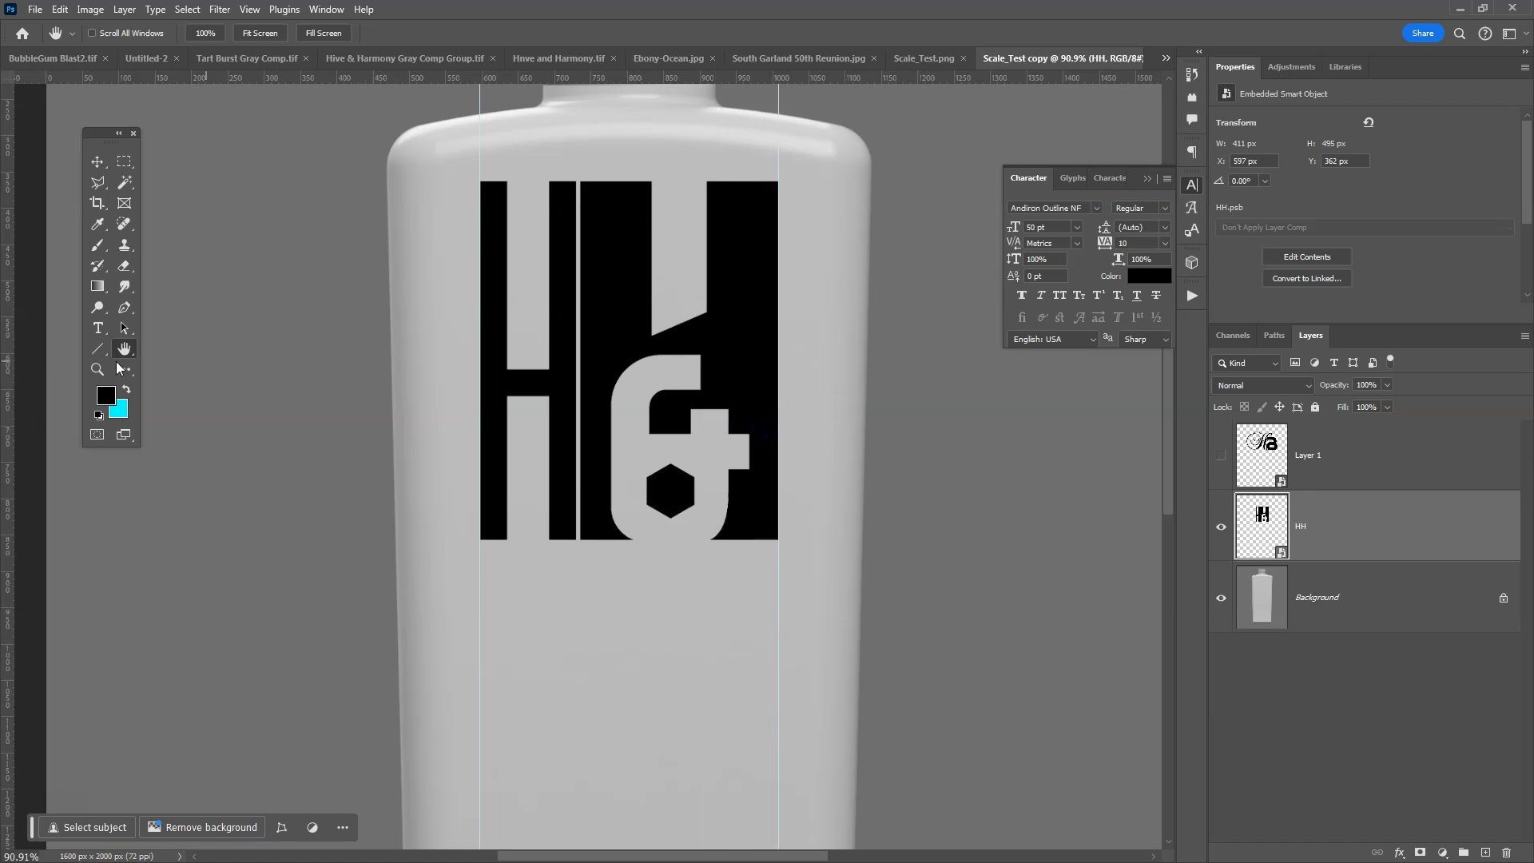
left_click_drag(13, 373, 634, 384)
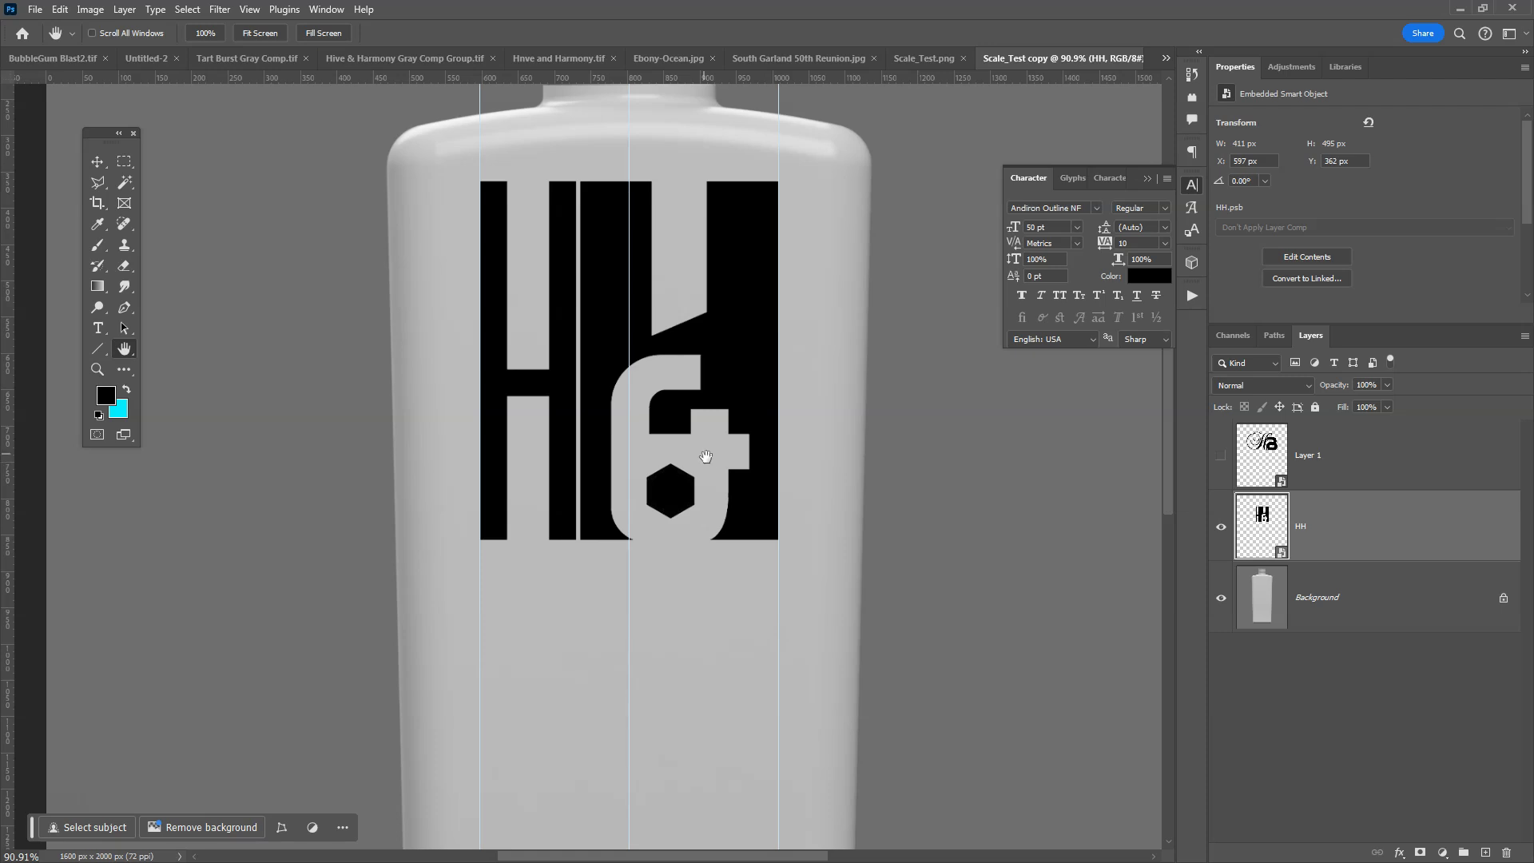
Add a 50 pt text layer reading "hive" just below the HH logo, near the center guide
left_click_drag(708, 436, 709, 357)
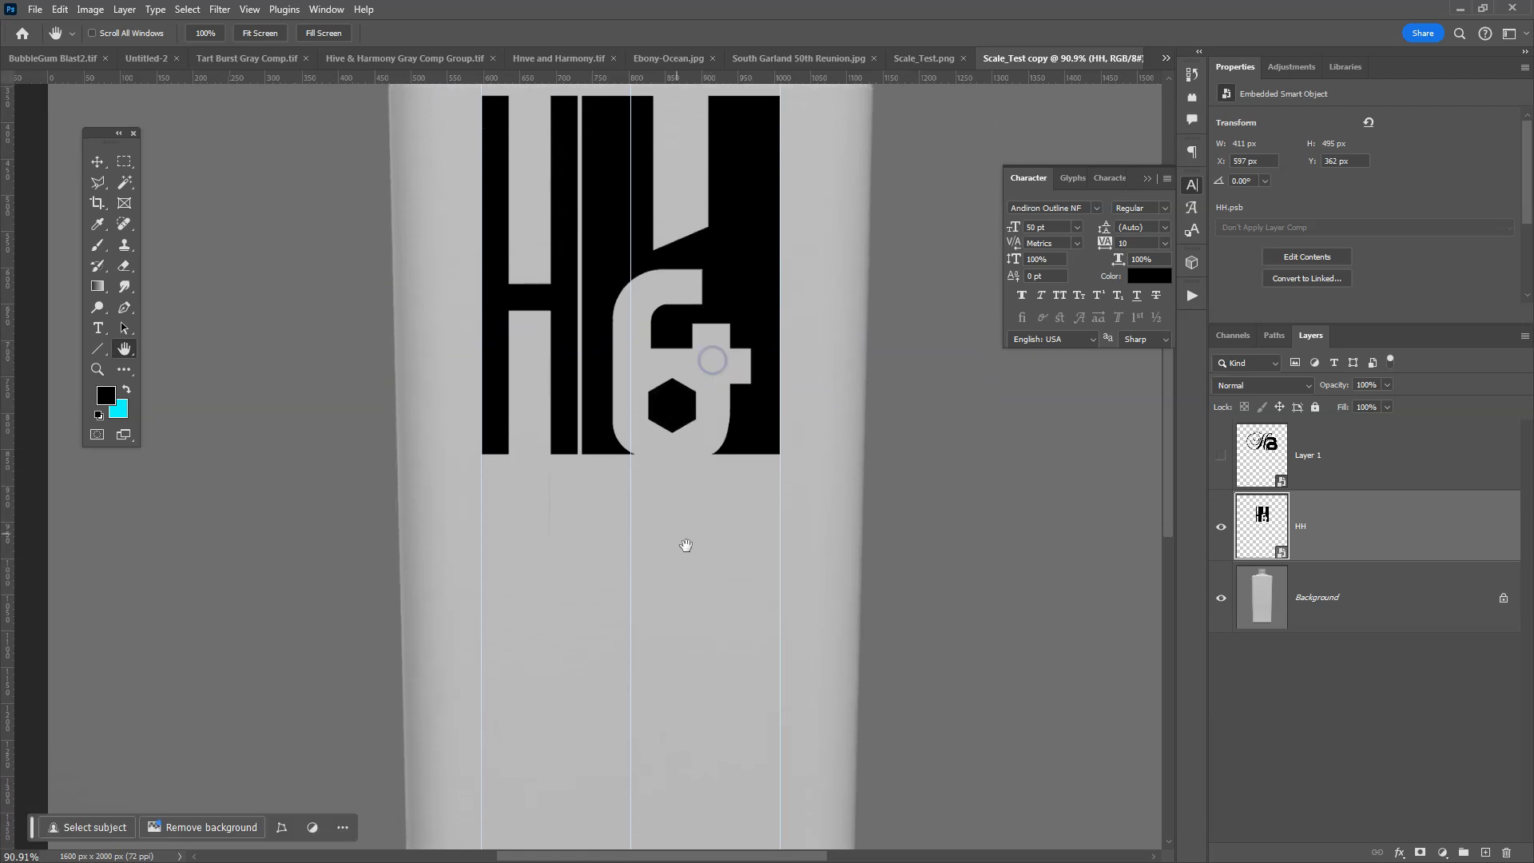
left_click(98, 329)
left_click(599, 559)
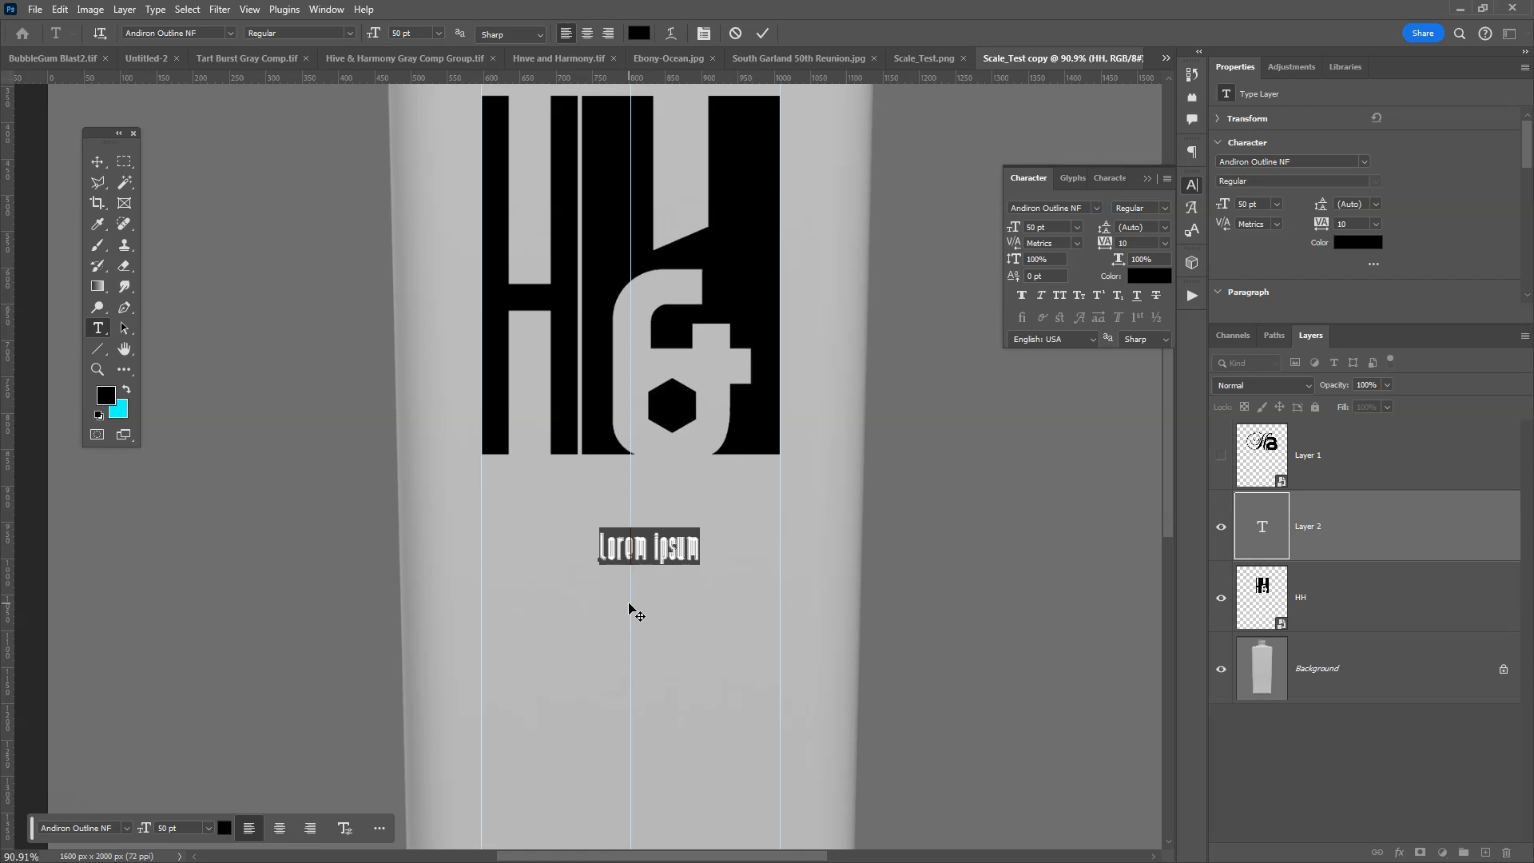
type("L")
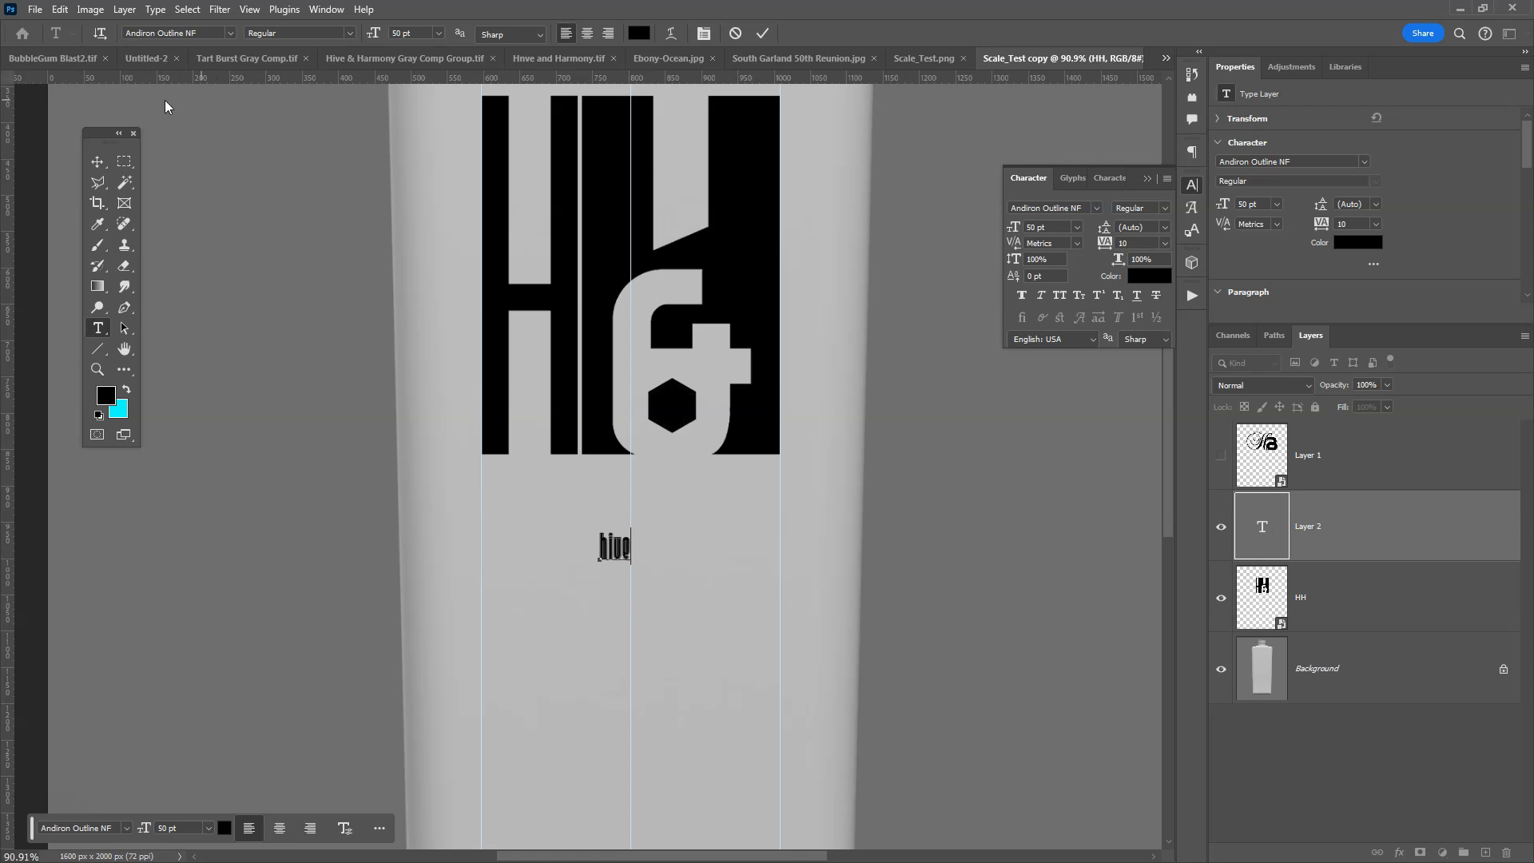
left_click(97, 161)
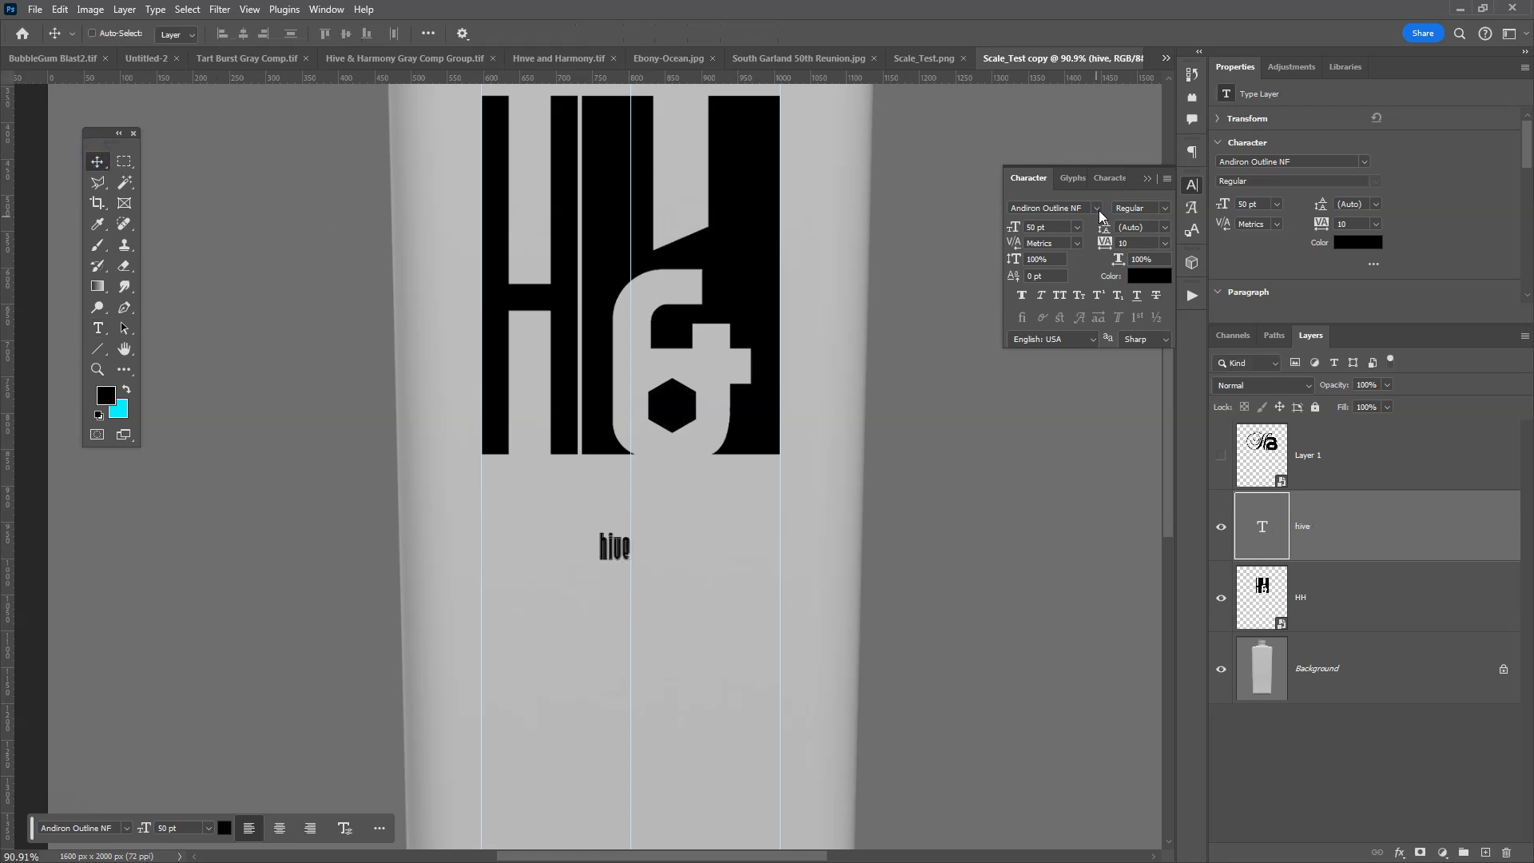
left_click(1098, 209)
left_click(1110, 250)
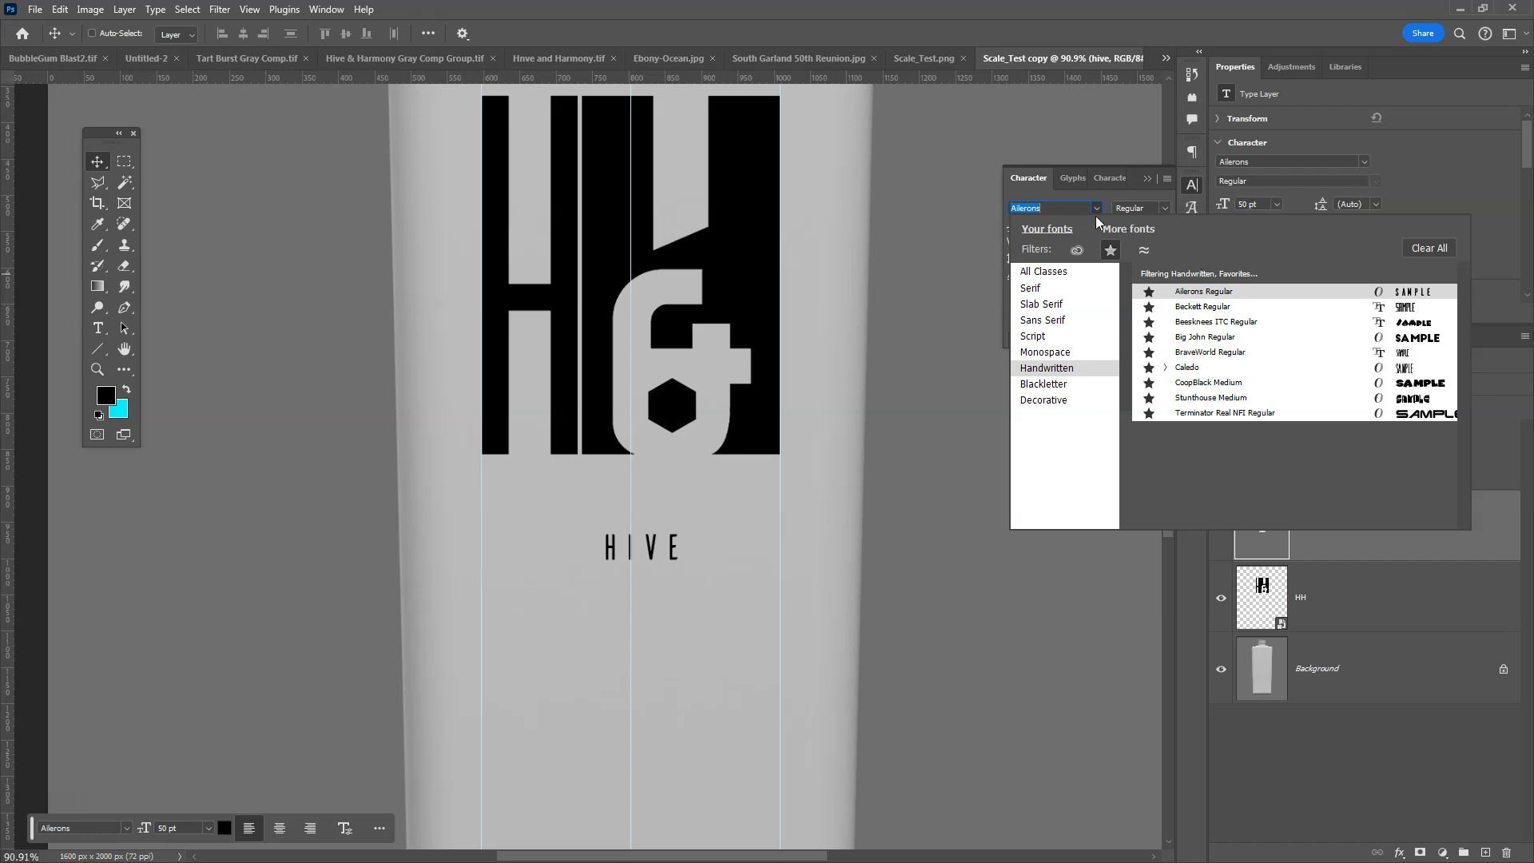
left_click(1002, 206)
type("arial")
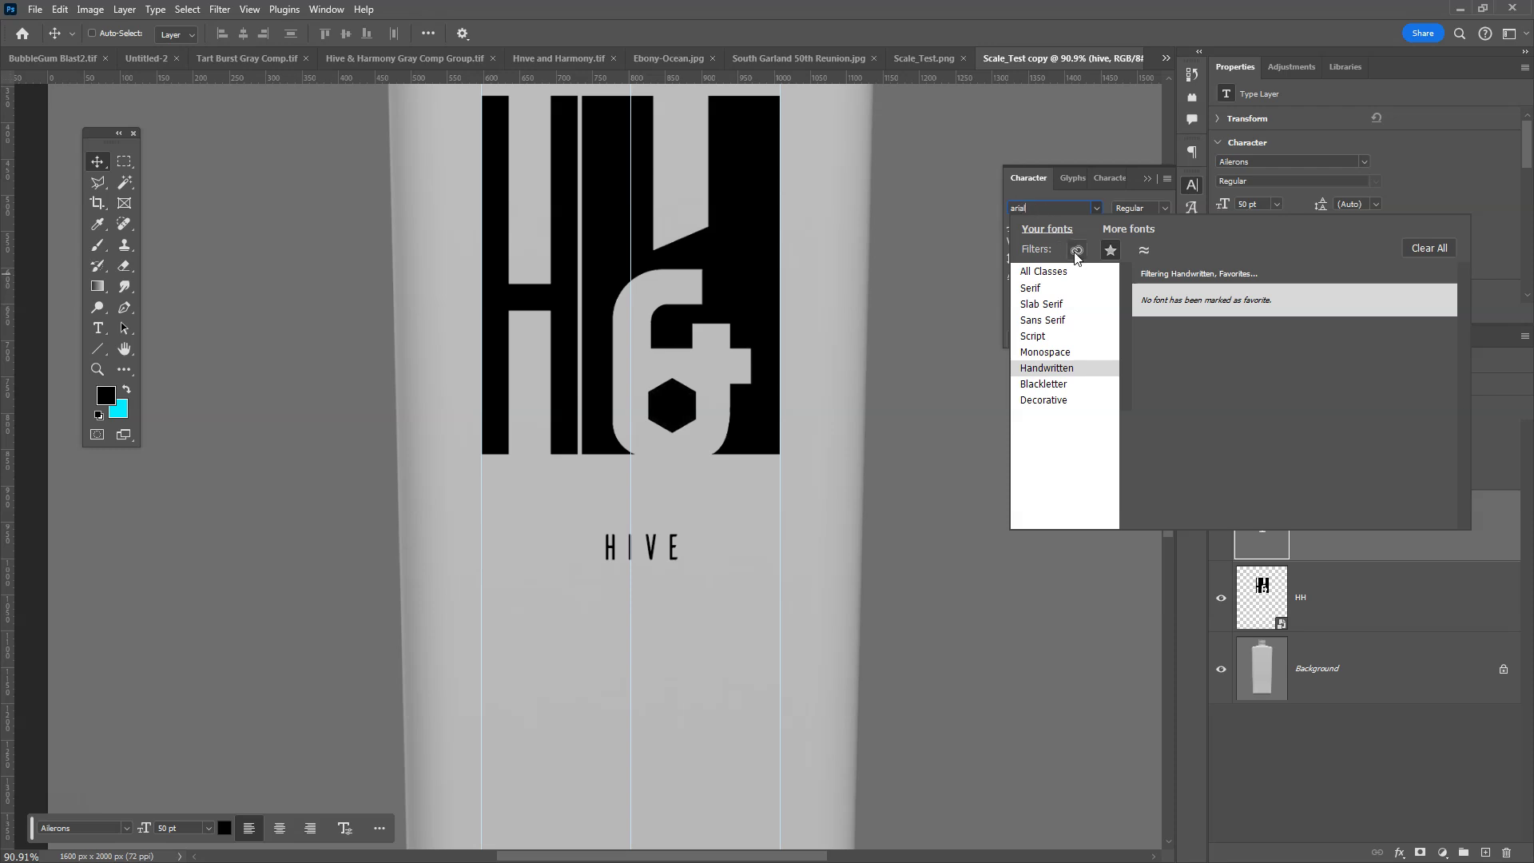
left_click(1110, 250)
left_click(1048, 213)
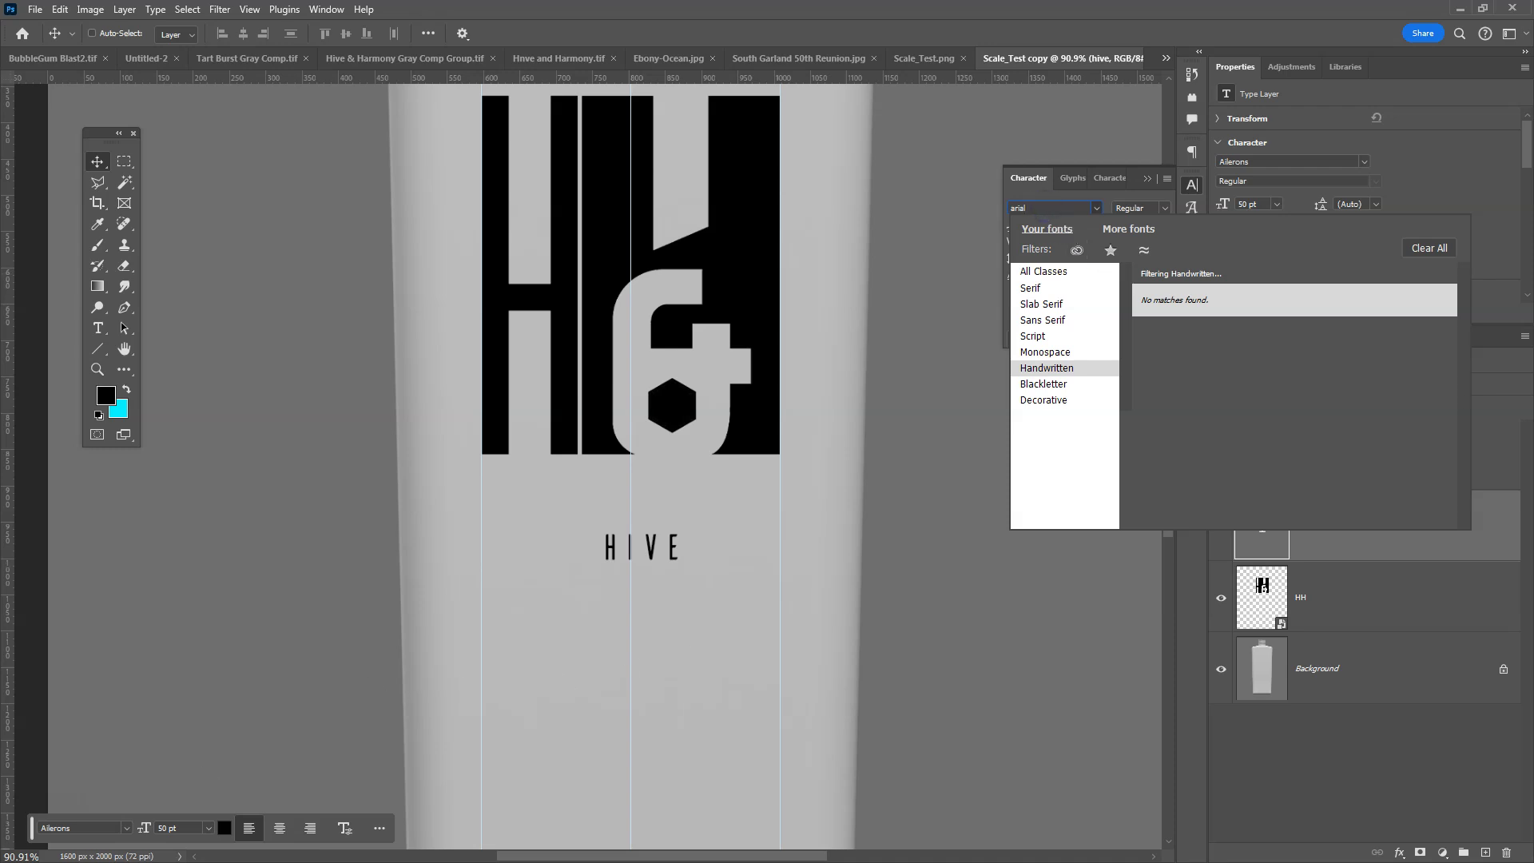
key("Return")
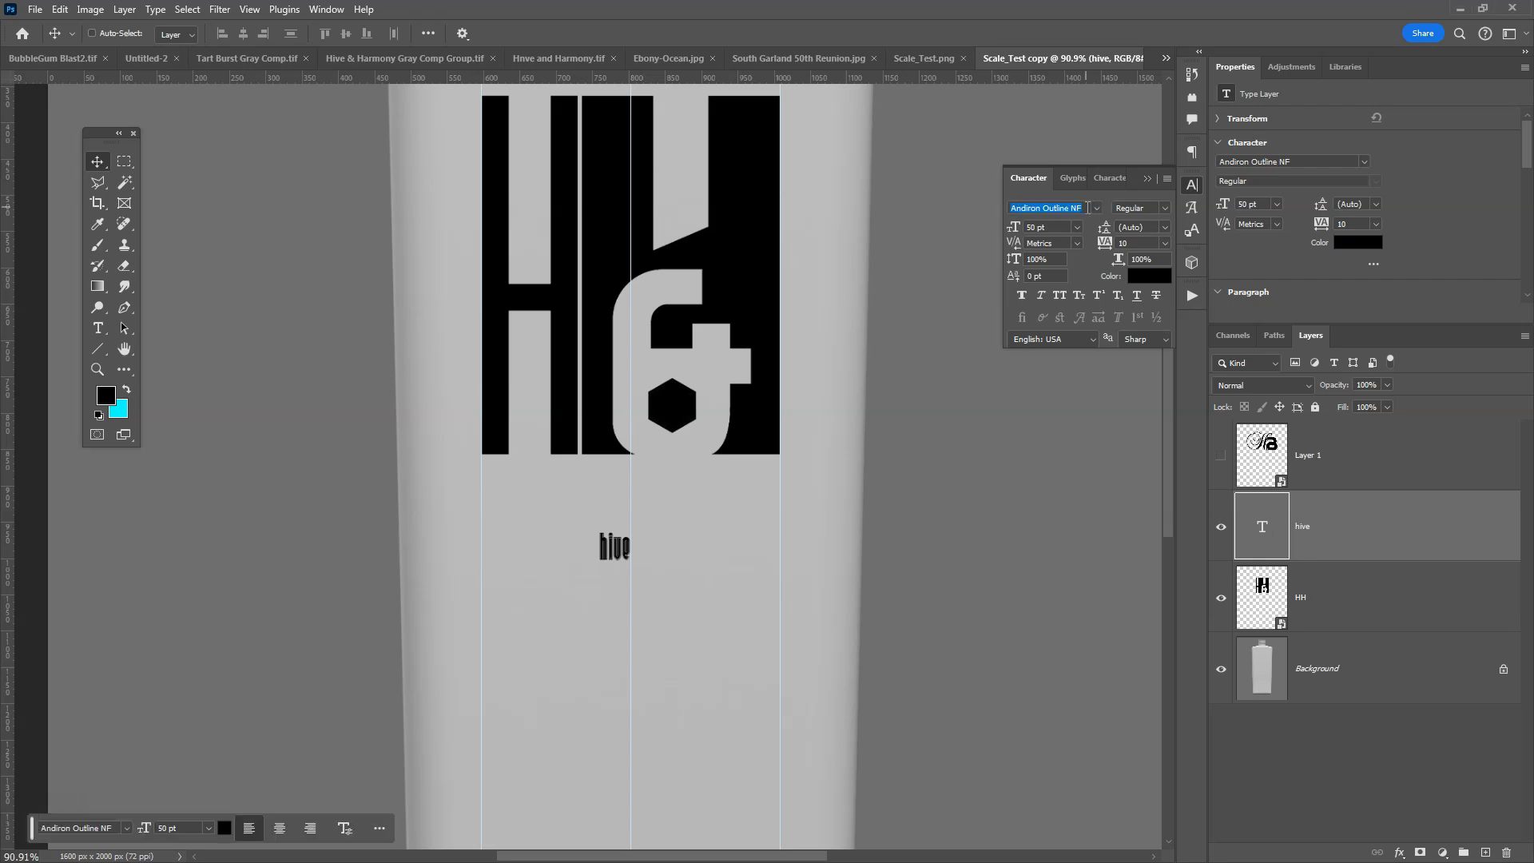
Set the "hive" text below the HH logo to Arial Bold and move it up so it straddles the center guide
left_click(1057, 207)
type("ar")
left_click(1058, 273)
type("ial")
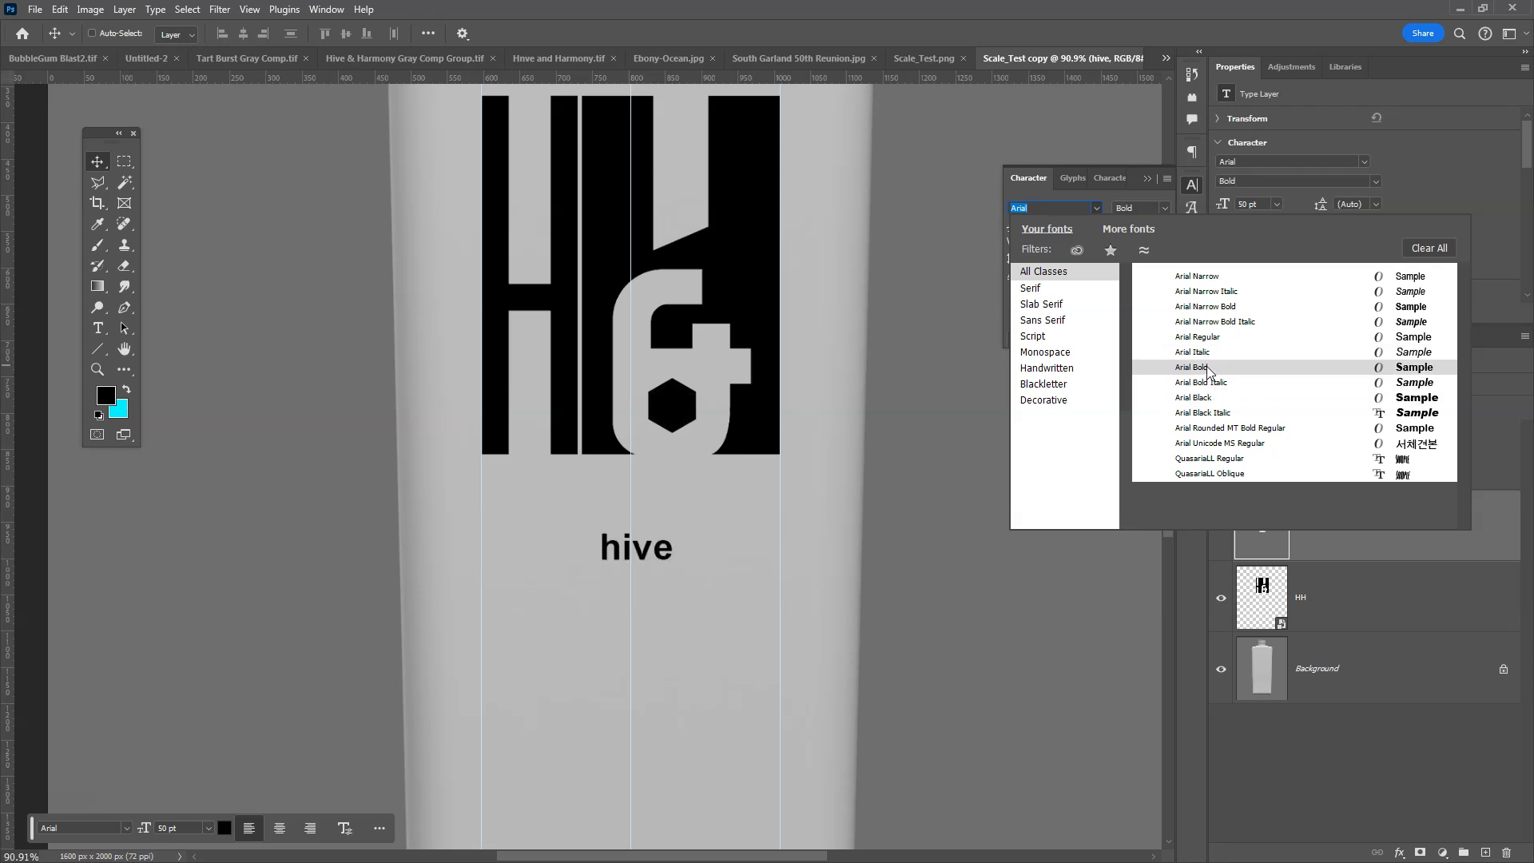
left_click(1207, 369)
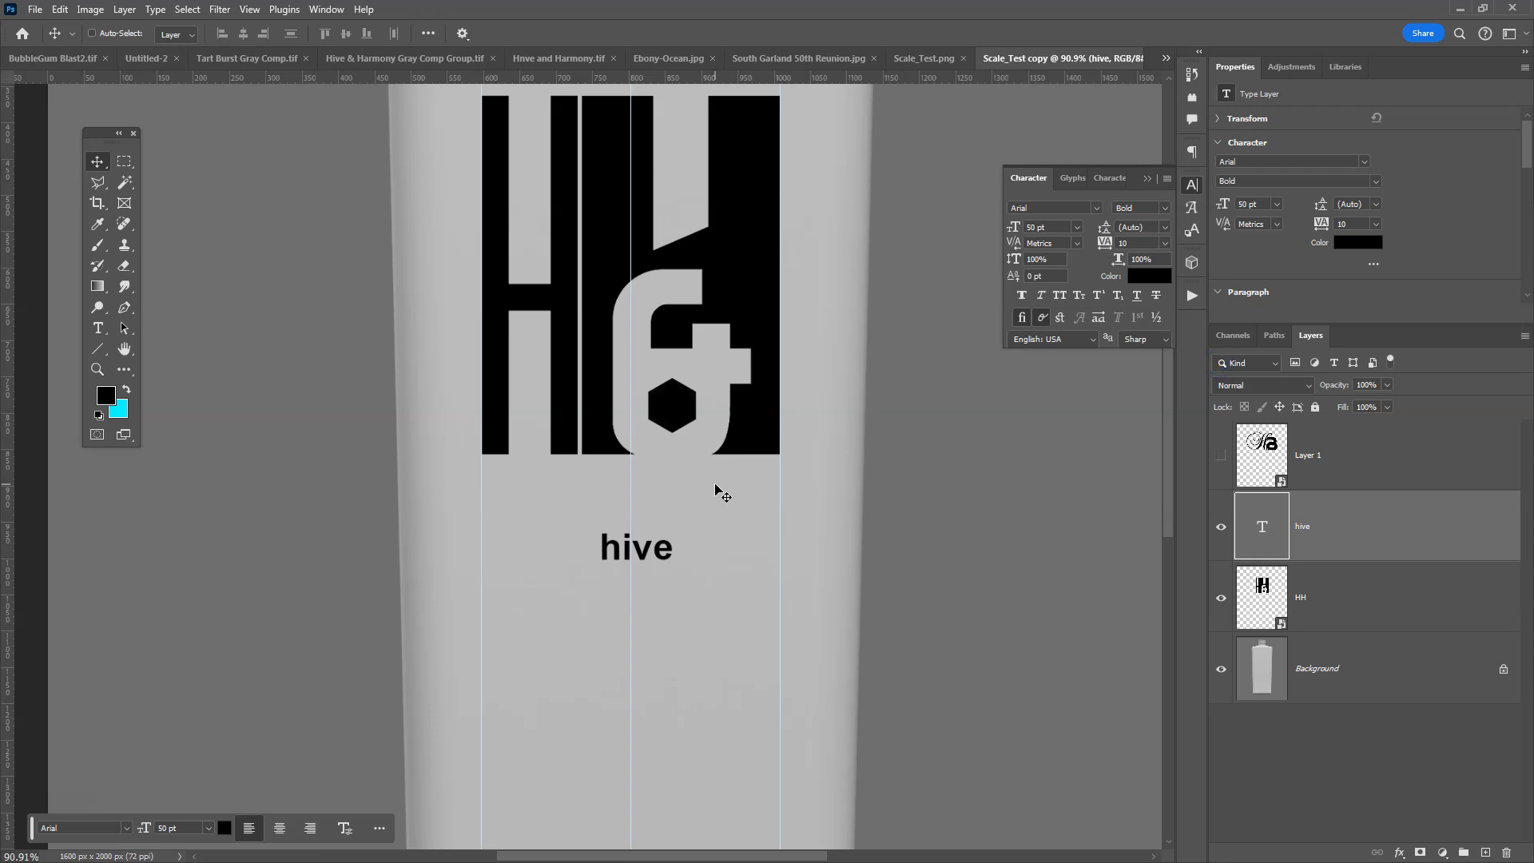
left_click_drag(664, 551, 600, 525)
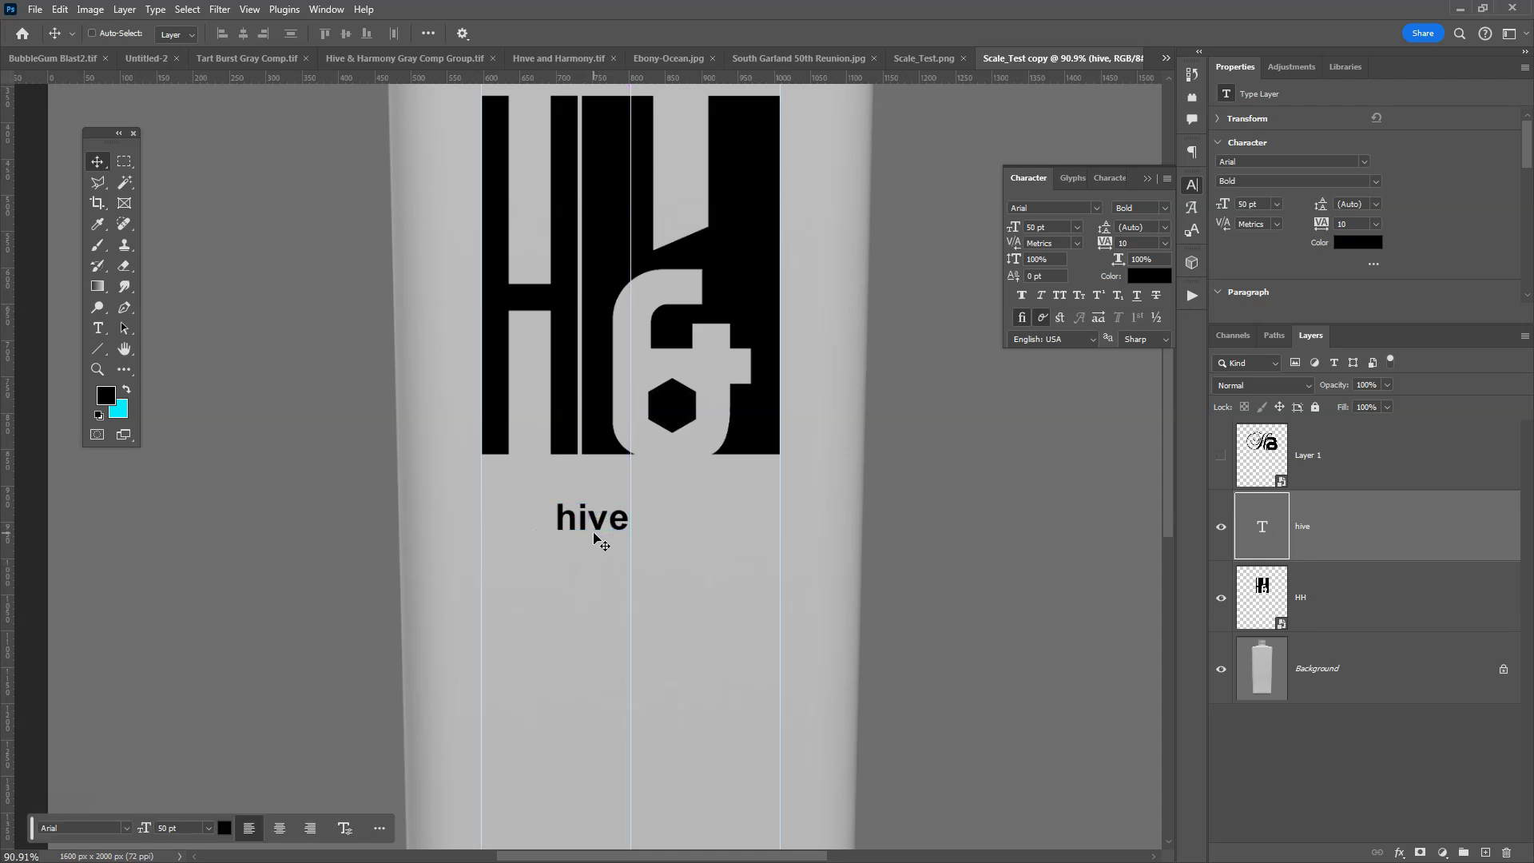
left_click_drag(595, 535, 632, 535)
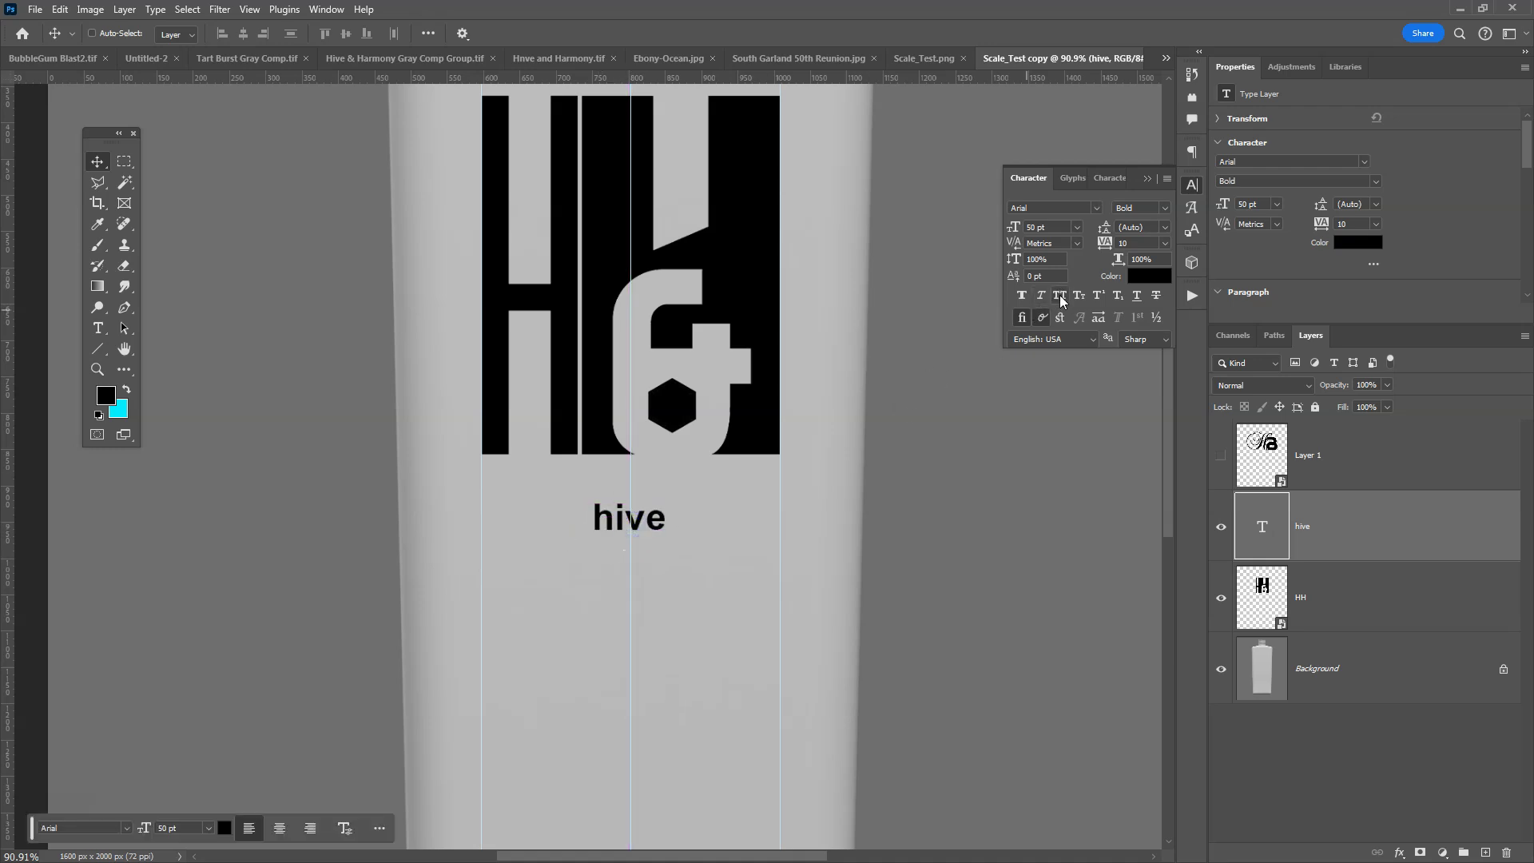
Collapse and reopen the Character settings, and apply All Caps to the "hive" text
left_click(1146, 178)
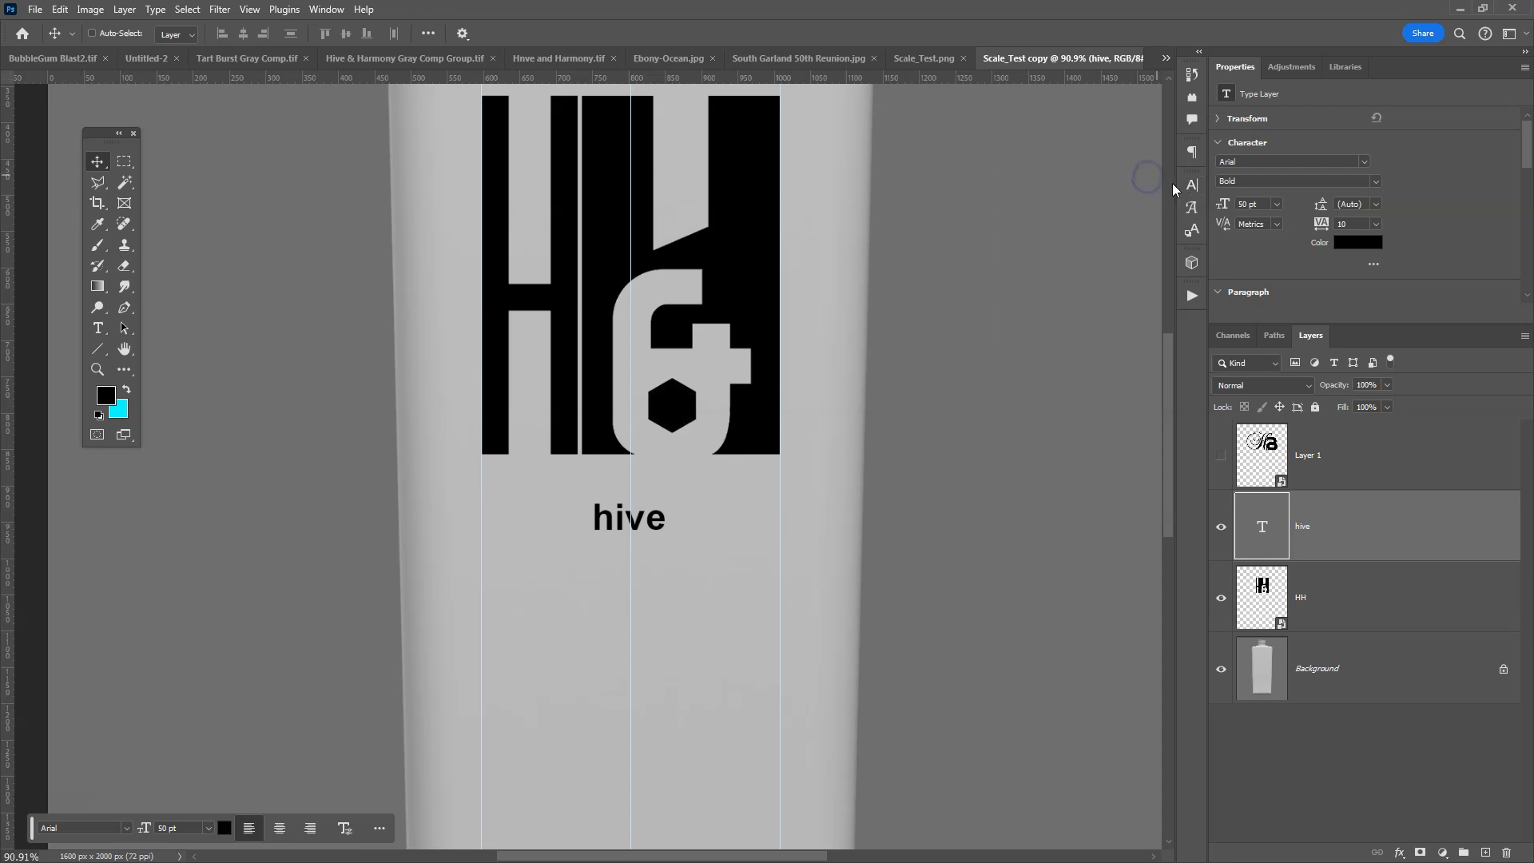
left_click(326, 10)
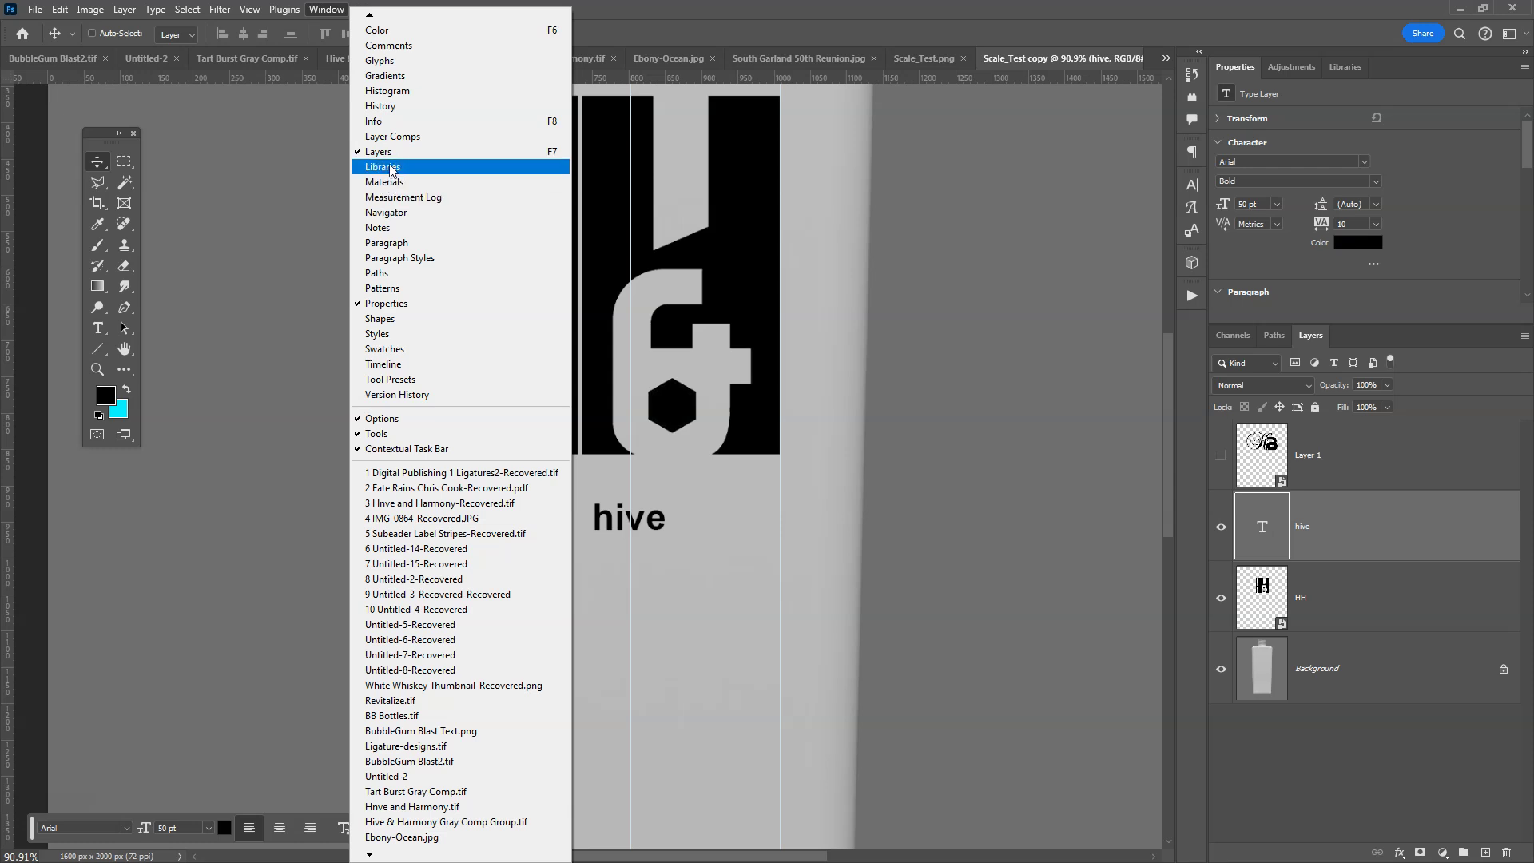
mouse_move(378, 16)
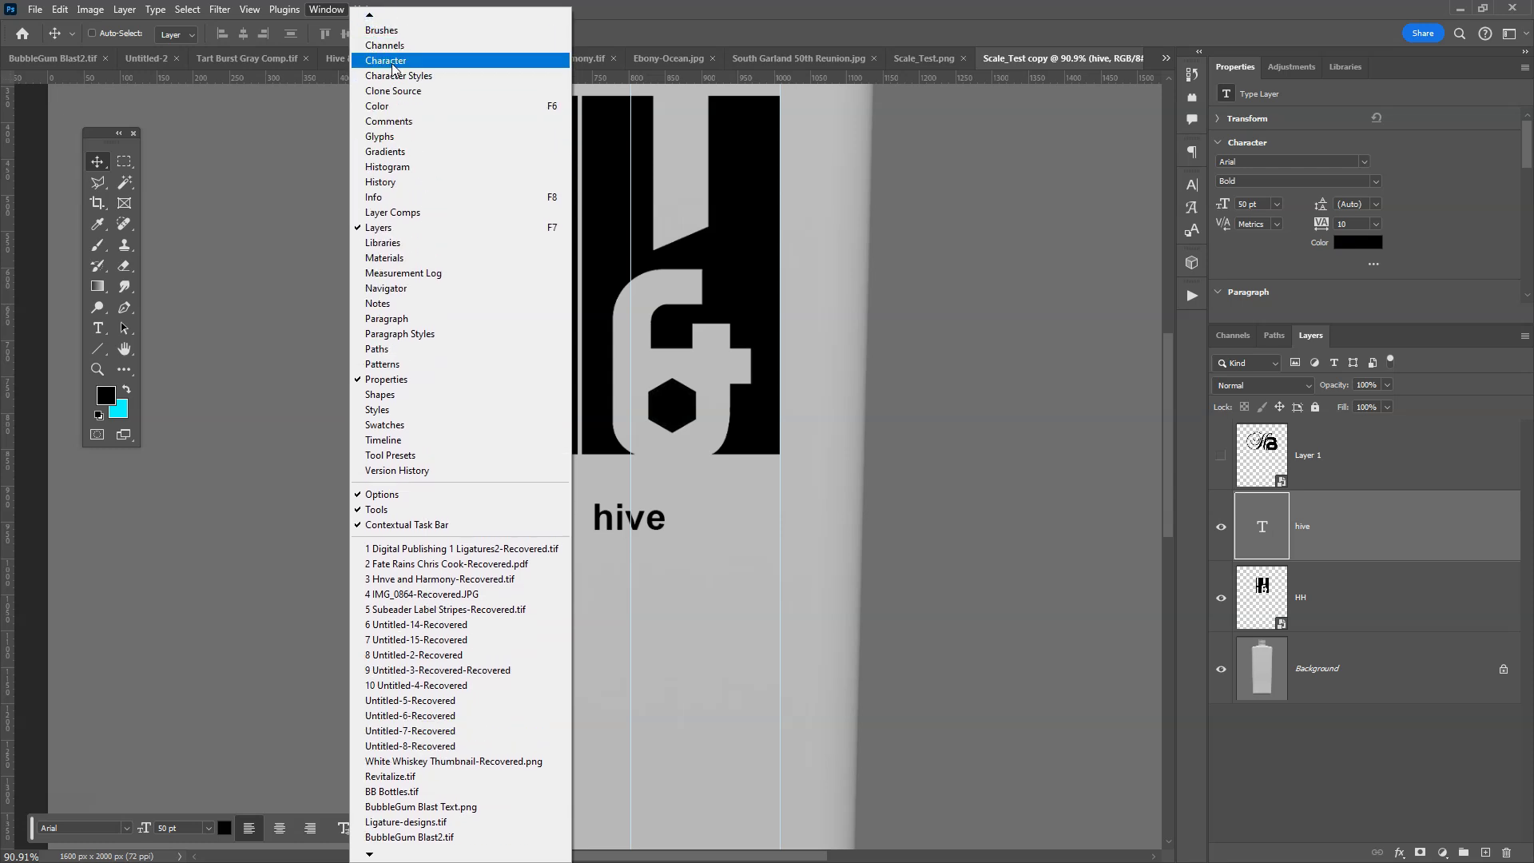
left_click(393, 69)
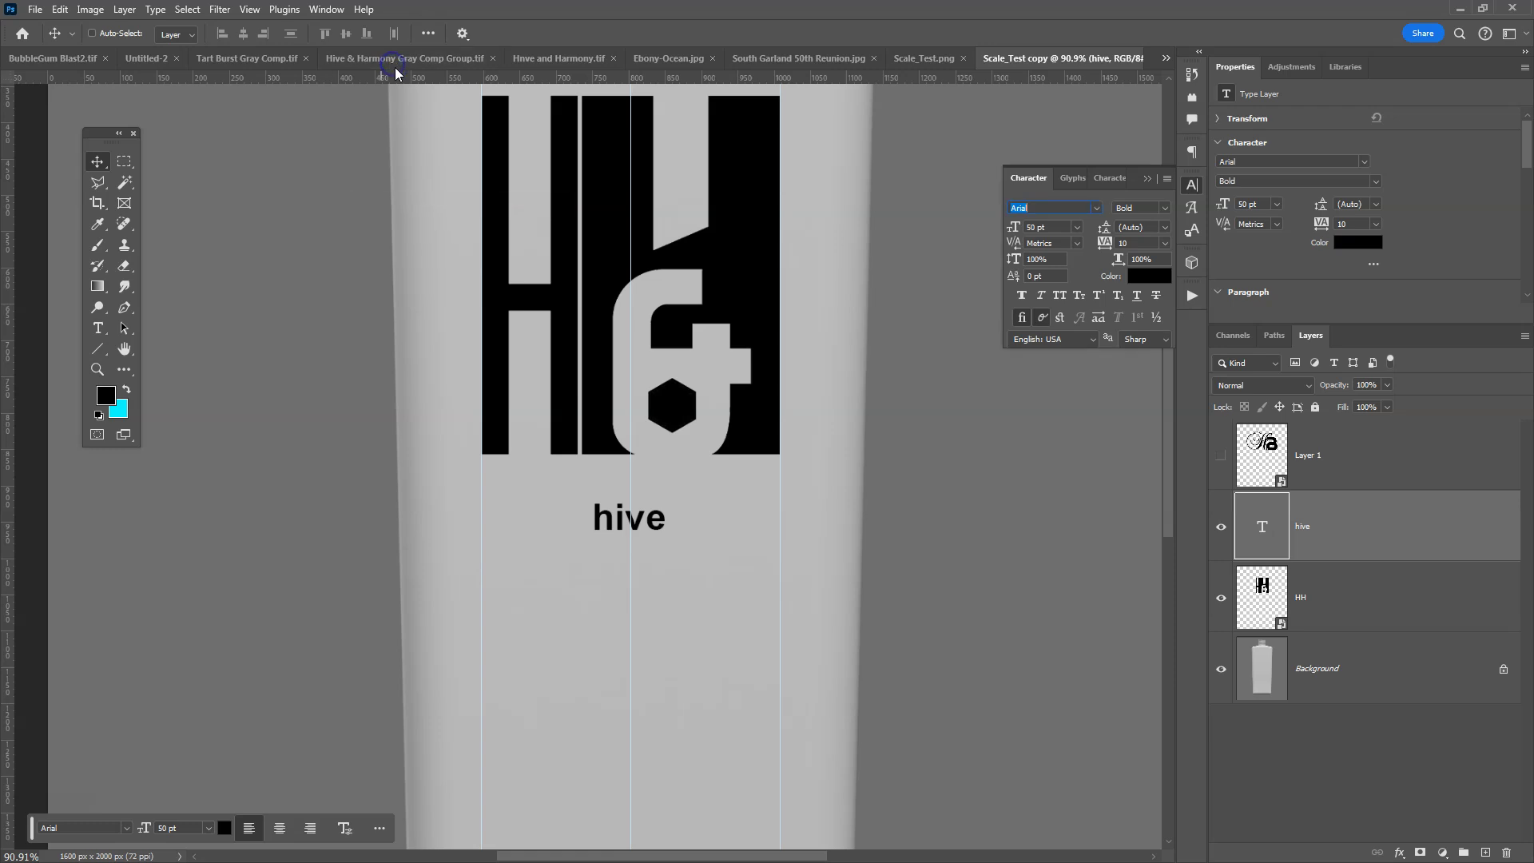
left_click(1063, 297)
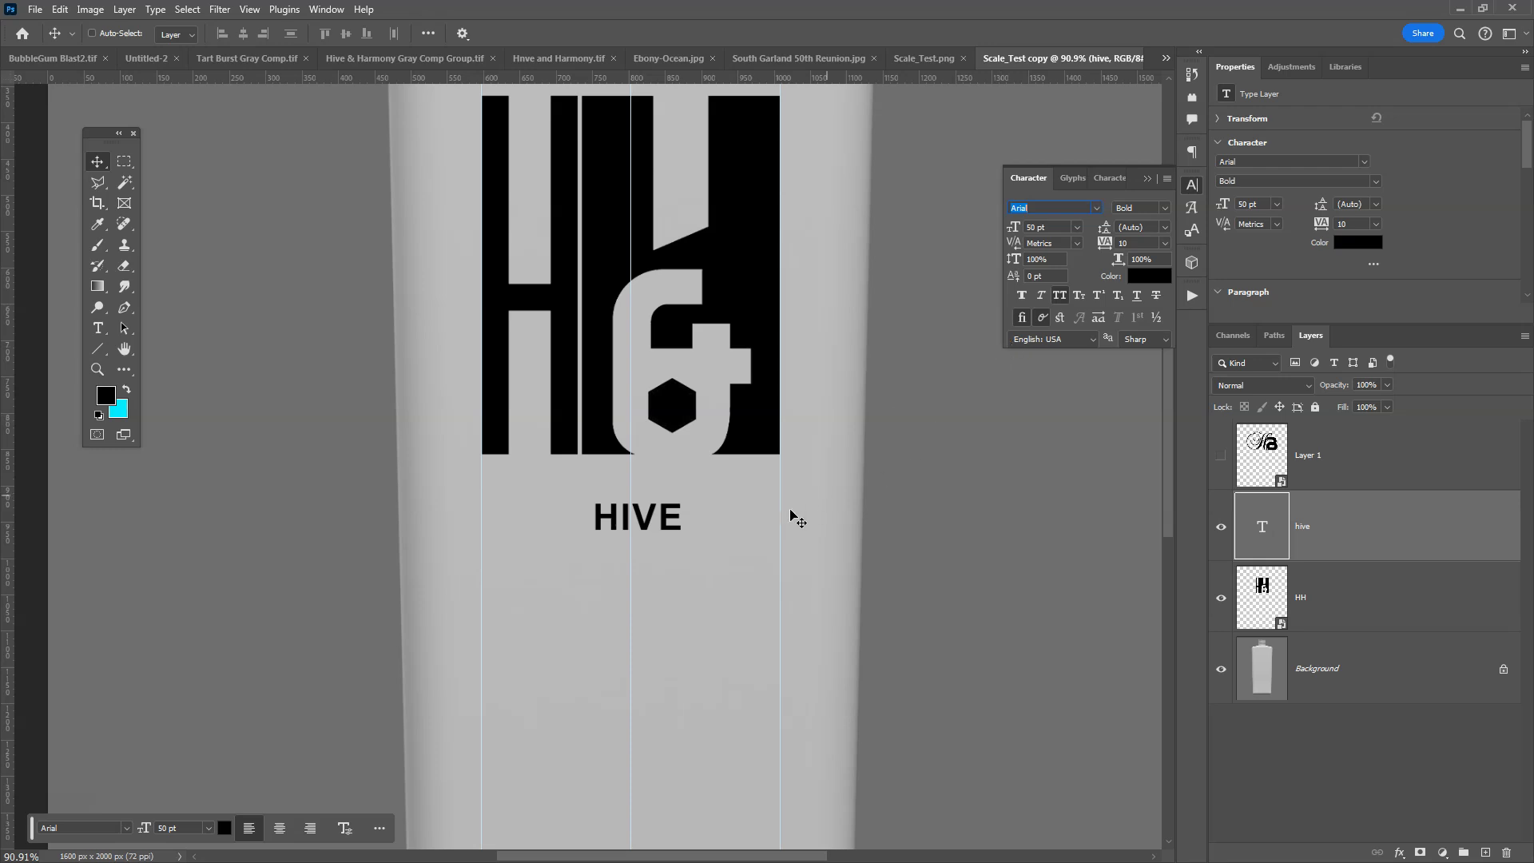
left_click(1059, 297)
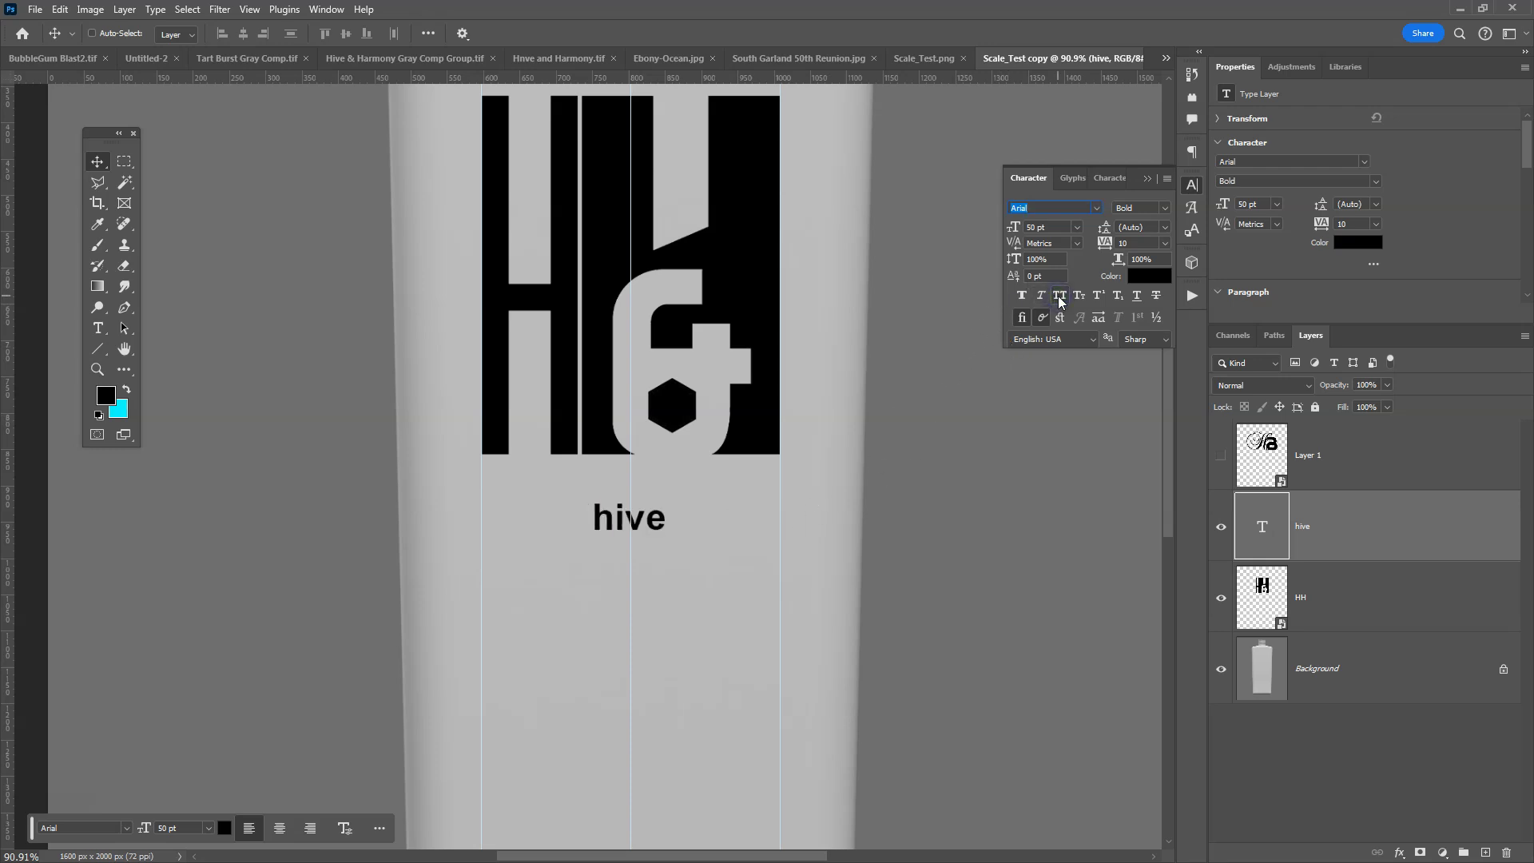
left_click(1061, 296)
Align the brand text with the left guide just below the HH logo and extend it to read "hive &"
left_click_drag(682, 521, 557, 504)
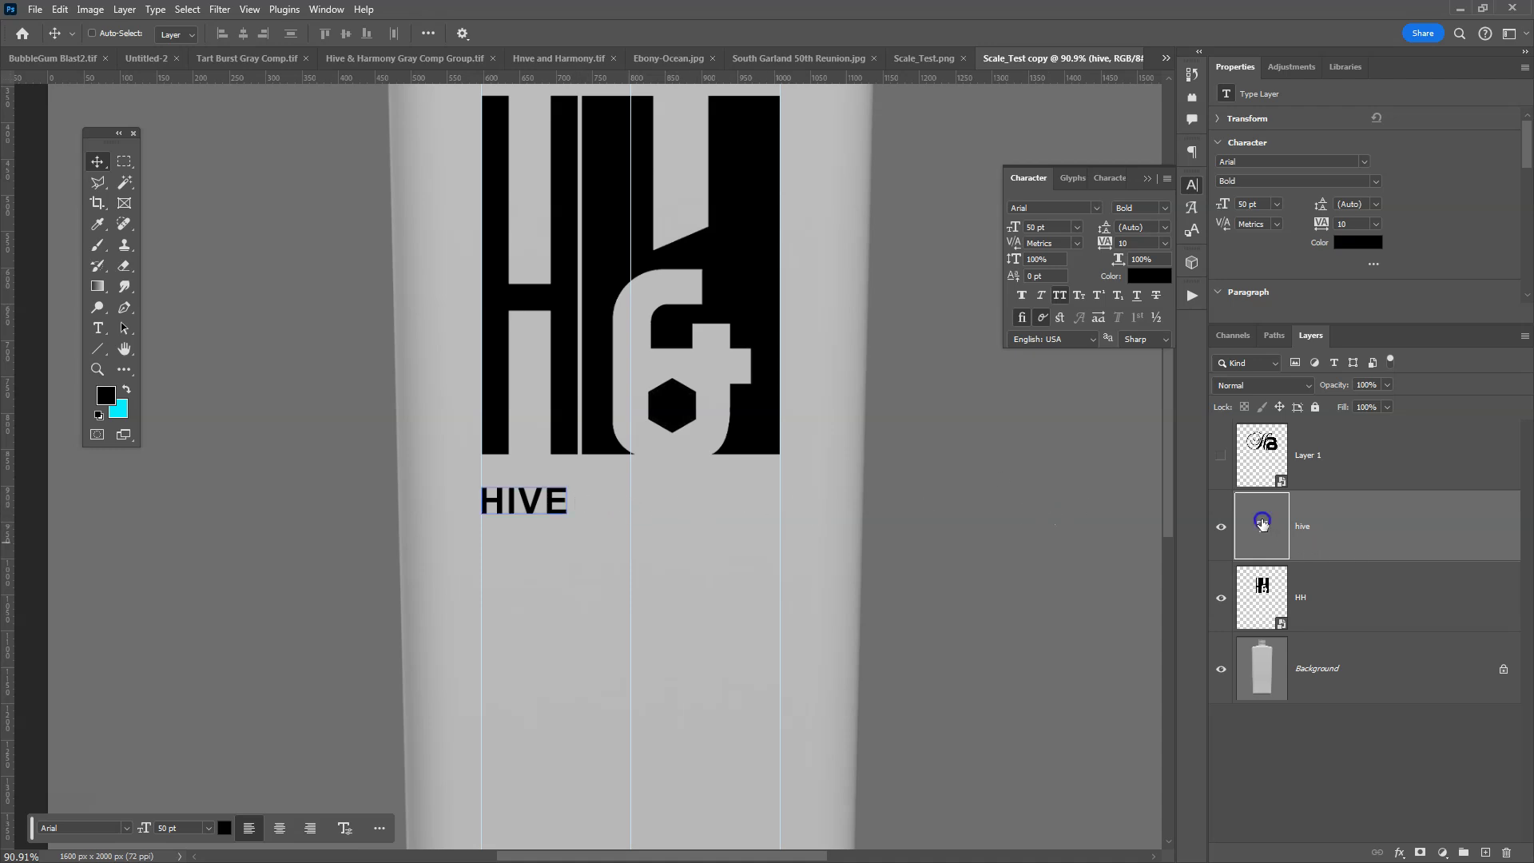
double_click(1263, 524)
left_click(579, 499)
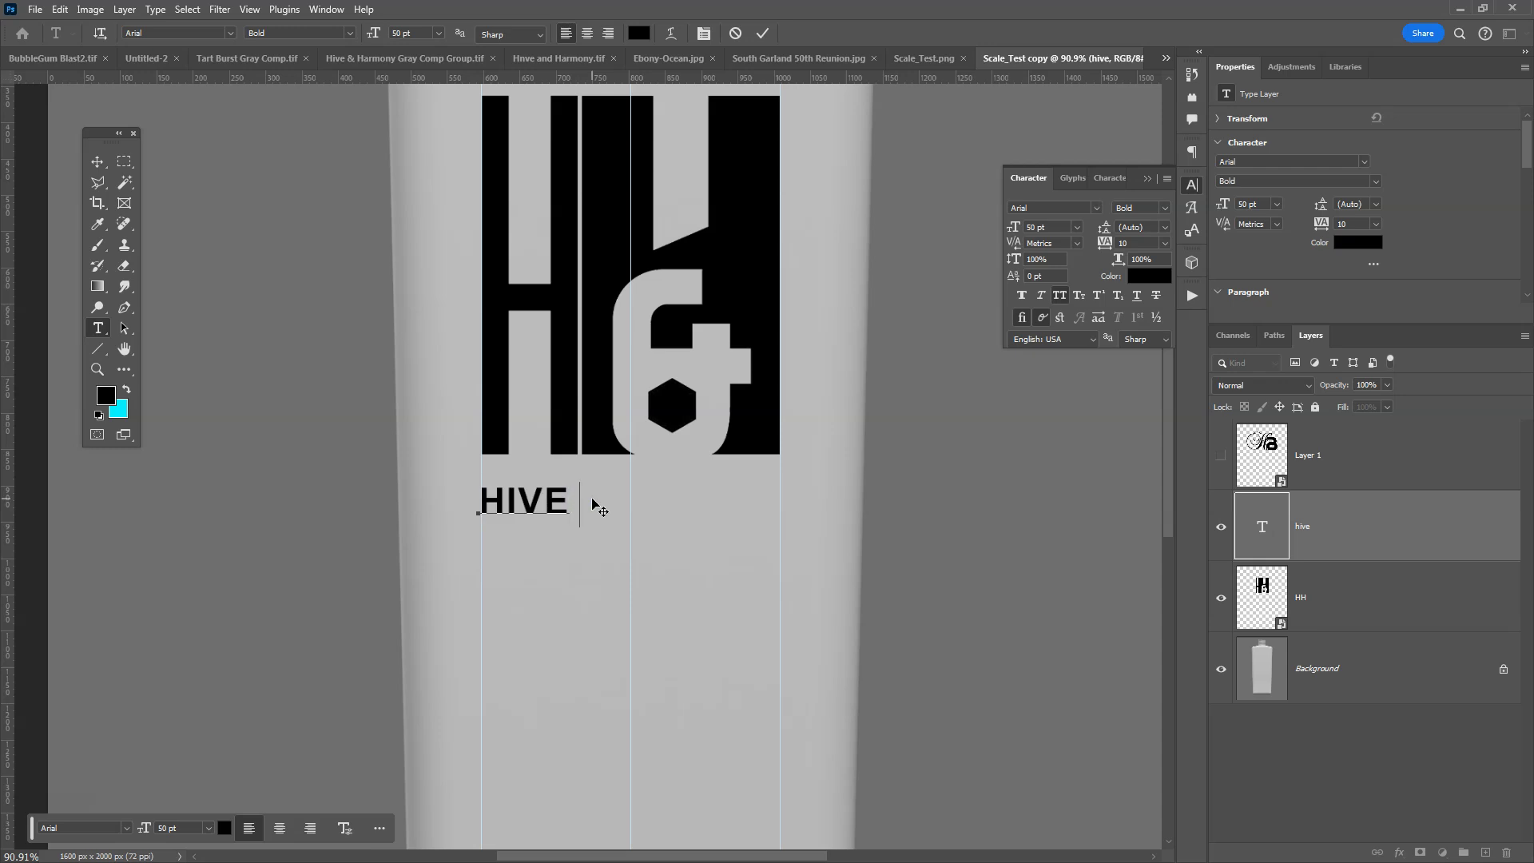
type("&")
left_click(97, 161)
Scale the "HIVE &" text proportionally to about 118.58 pt so it spans the outer guides, and nudge it against the left guide
left_click(533, 509)
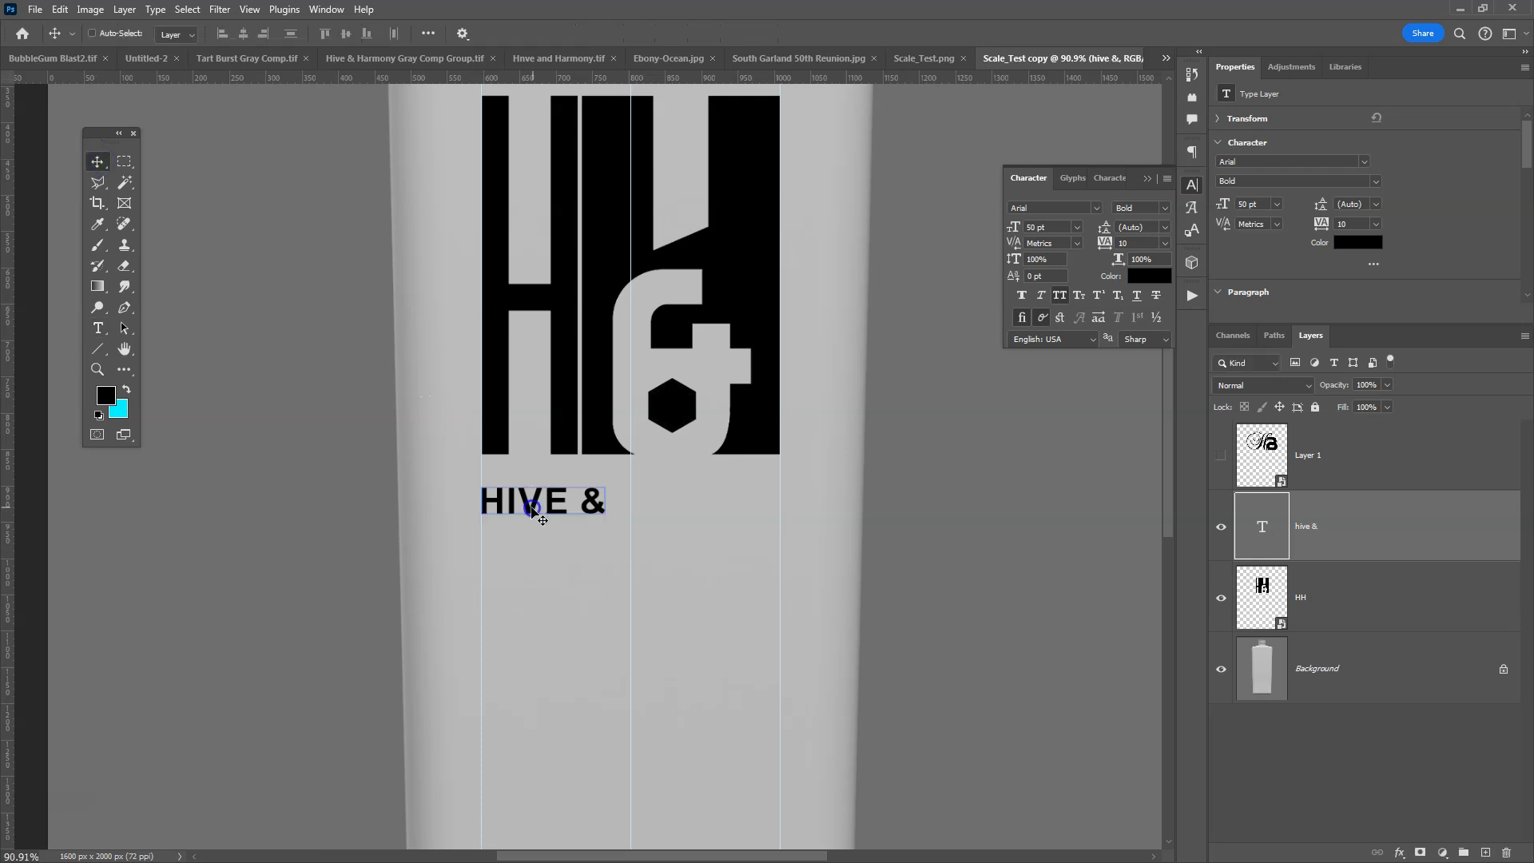
left_click_drag(533, 509, 533, 502)
key("ctrl+t")
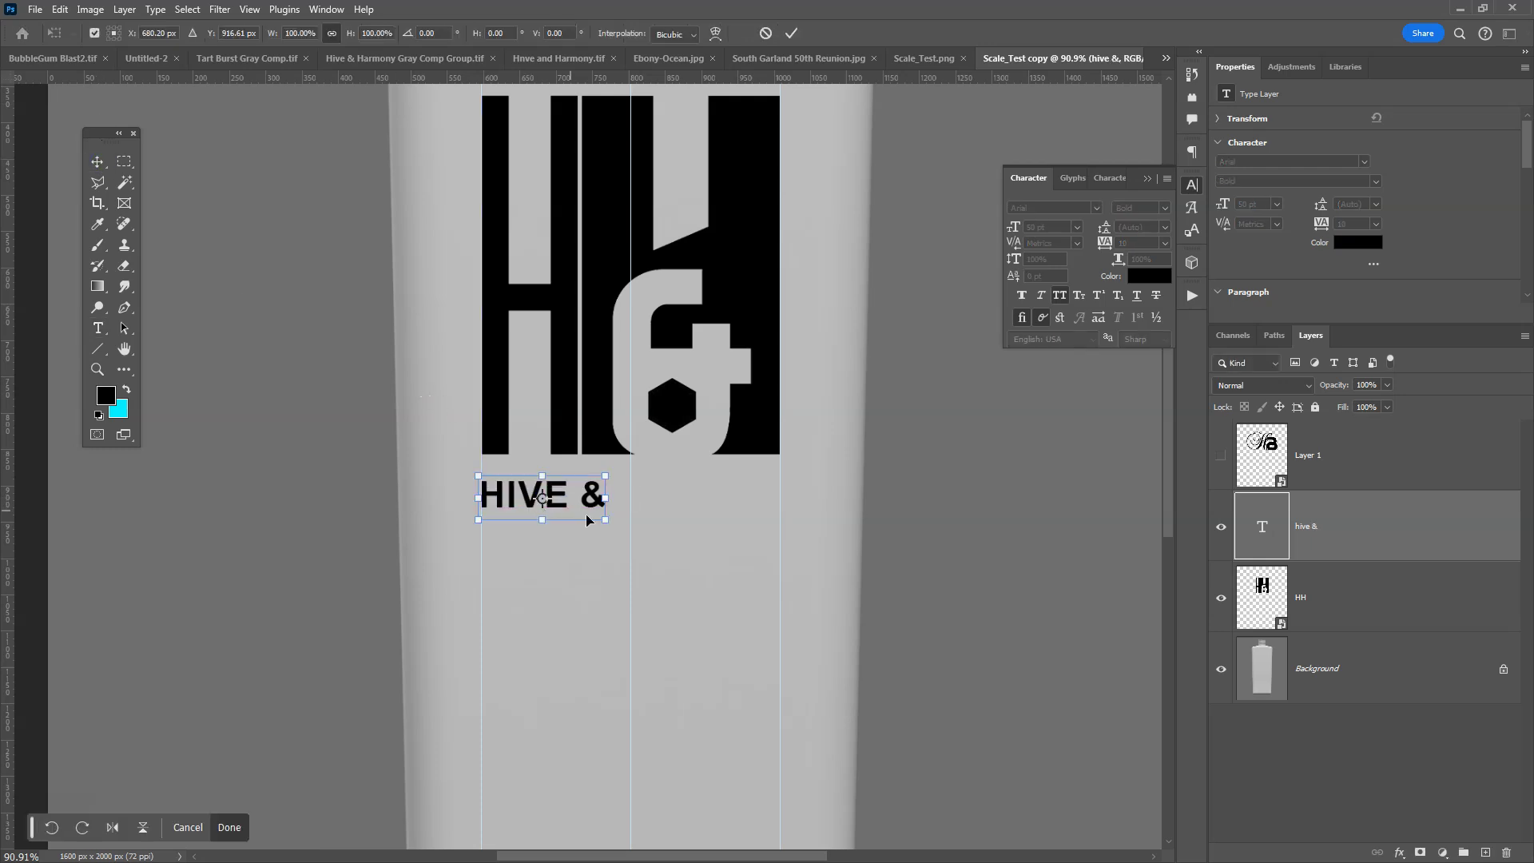
left_click_drag(607, 522, 781, 609)
key("Return")
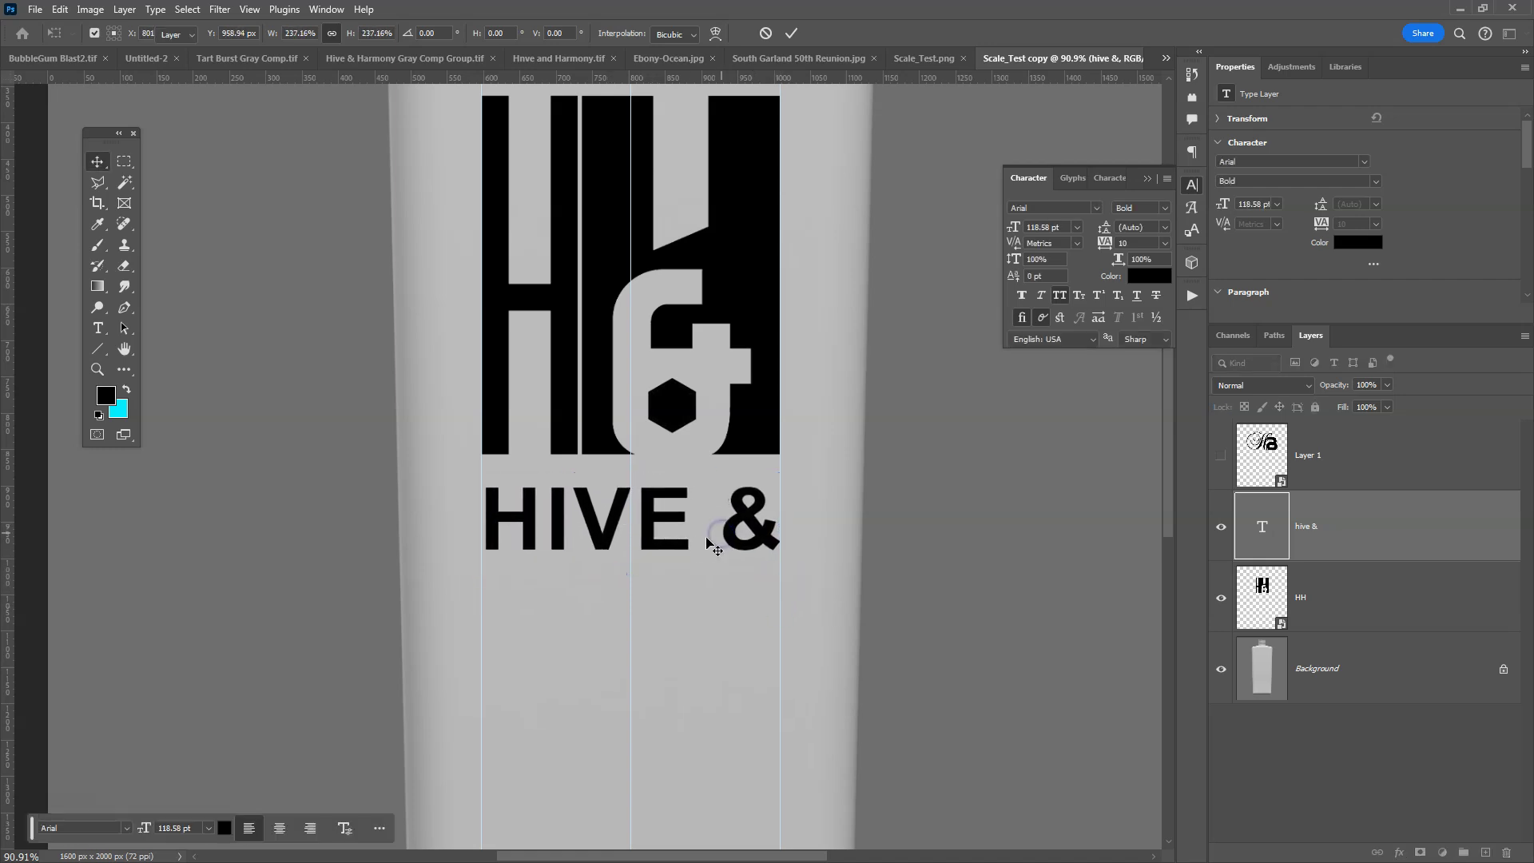
left_click_drag(521, 507, 518, 509)
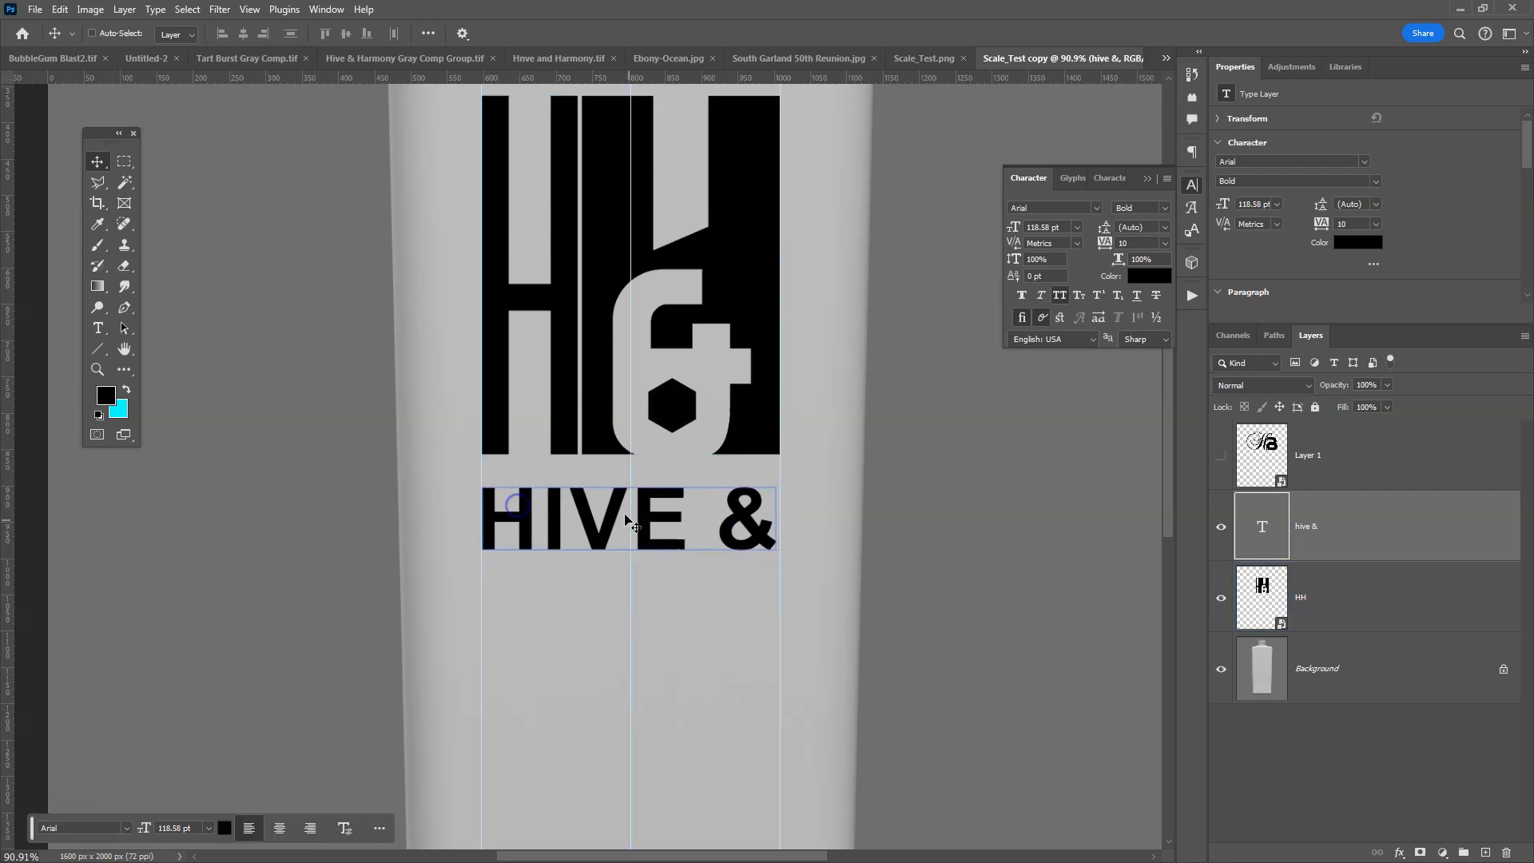
left_click_drag(685, 523, 682, 521)
Browse the font list and change the "HIVE &" text to the Aeroxys font in the Regular style
left_click(1096, 209)
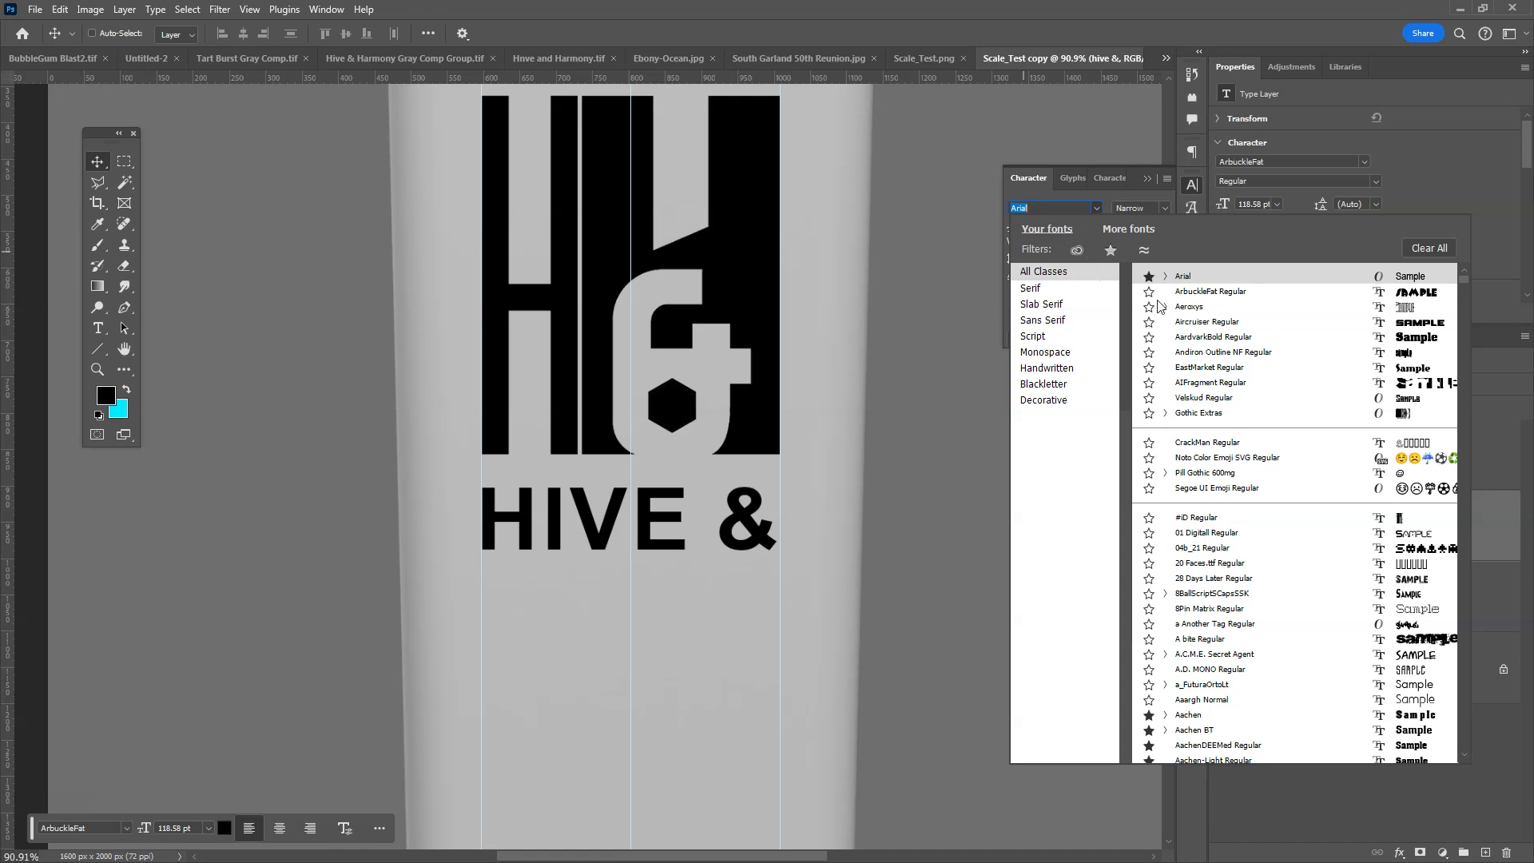
scroll(1332, 487, "down", 2)
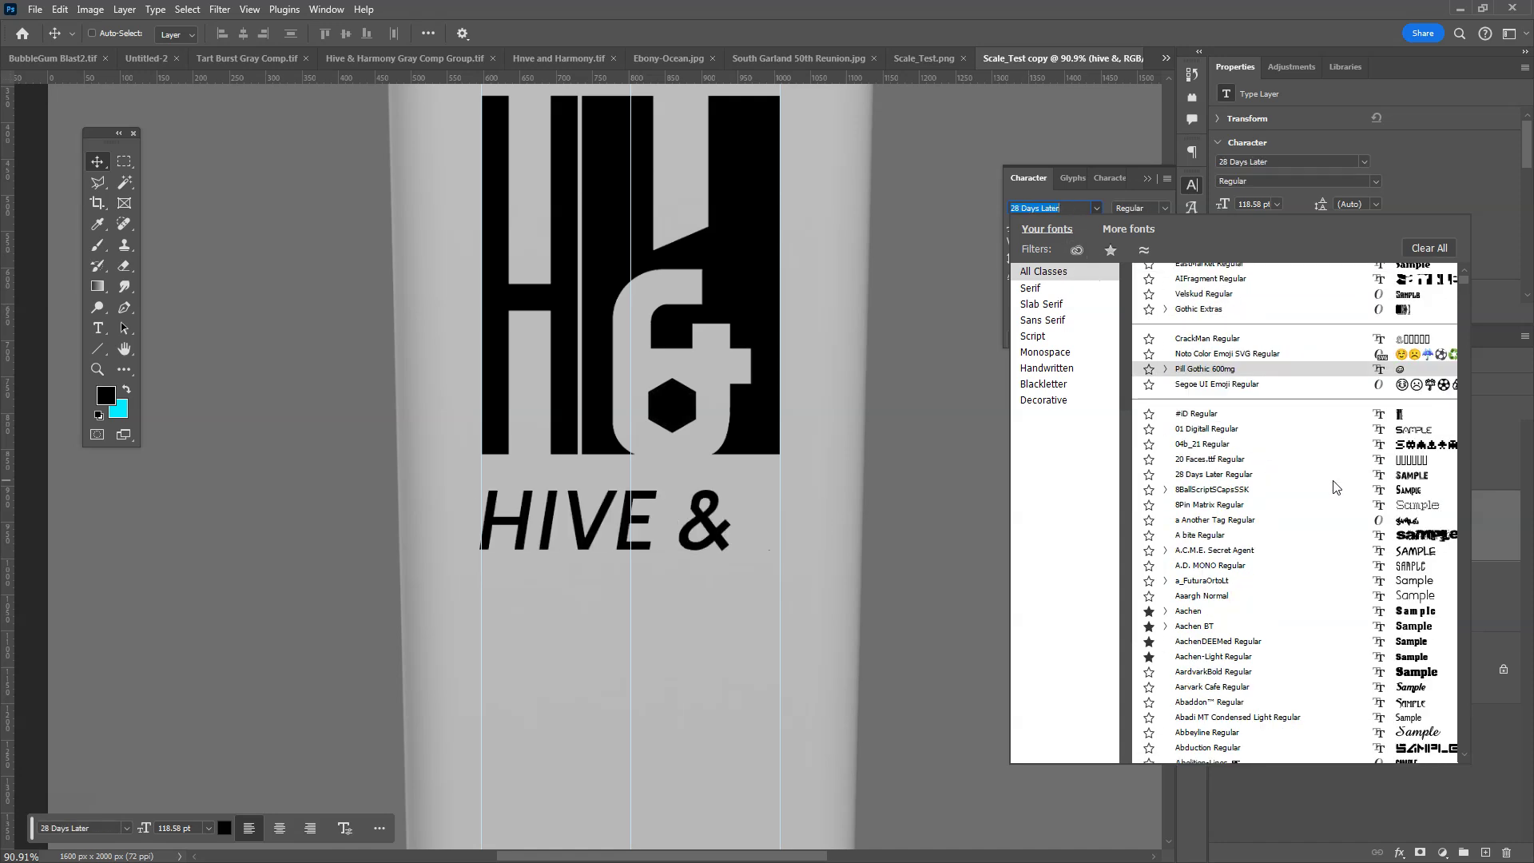
scroll(1363, 476, "down", 2)
scroll(1363, 476, "down", 6)
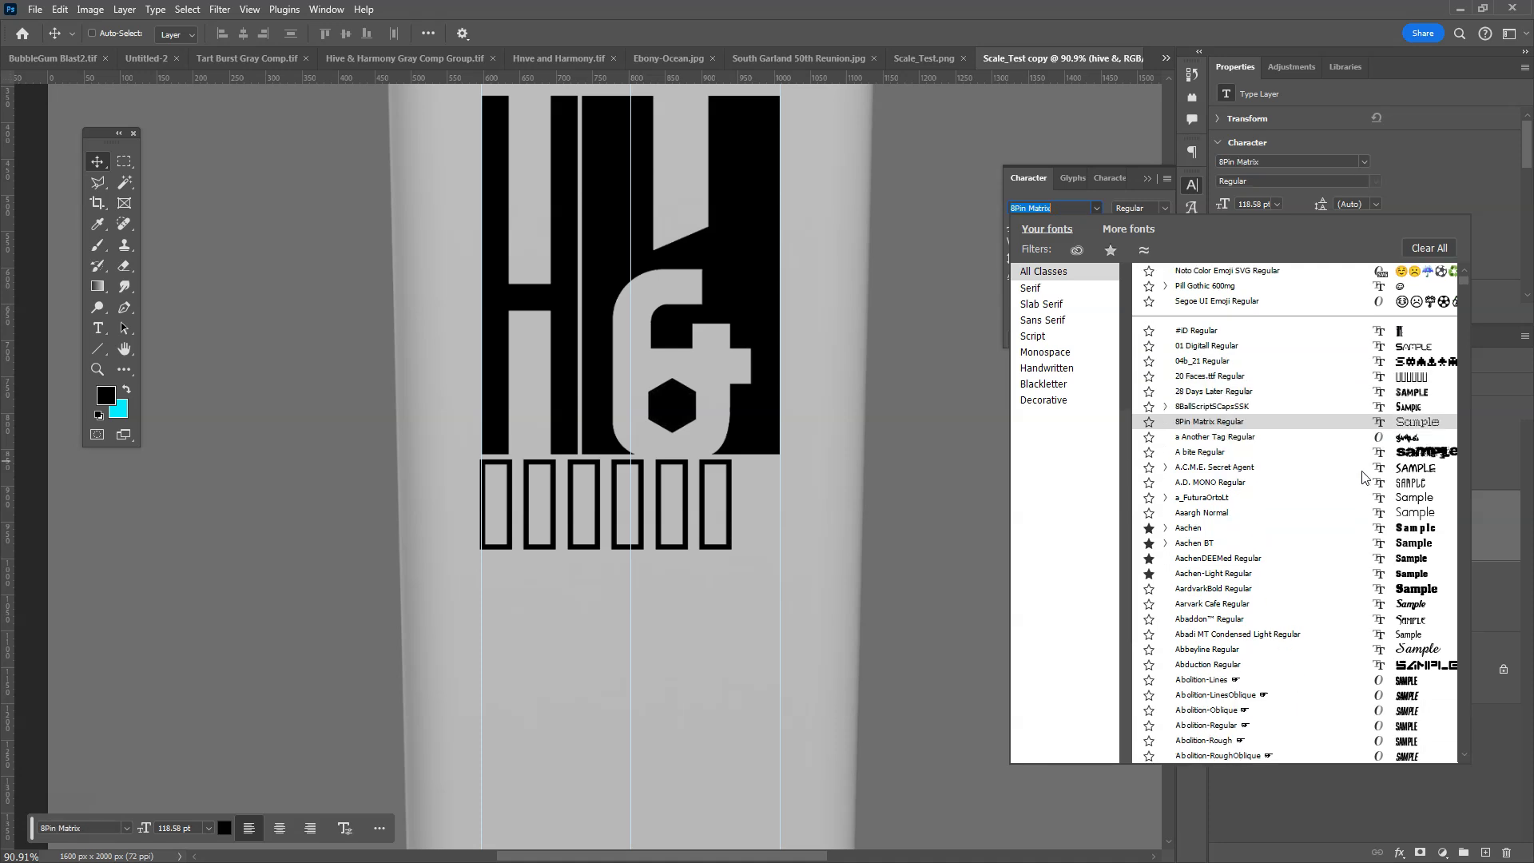
scroll(1431, 411, "down", 5)
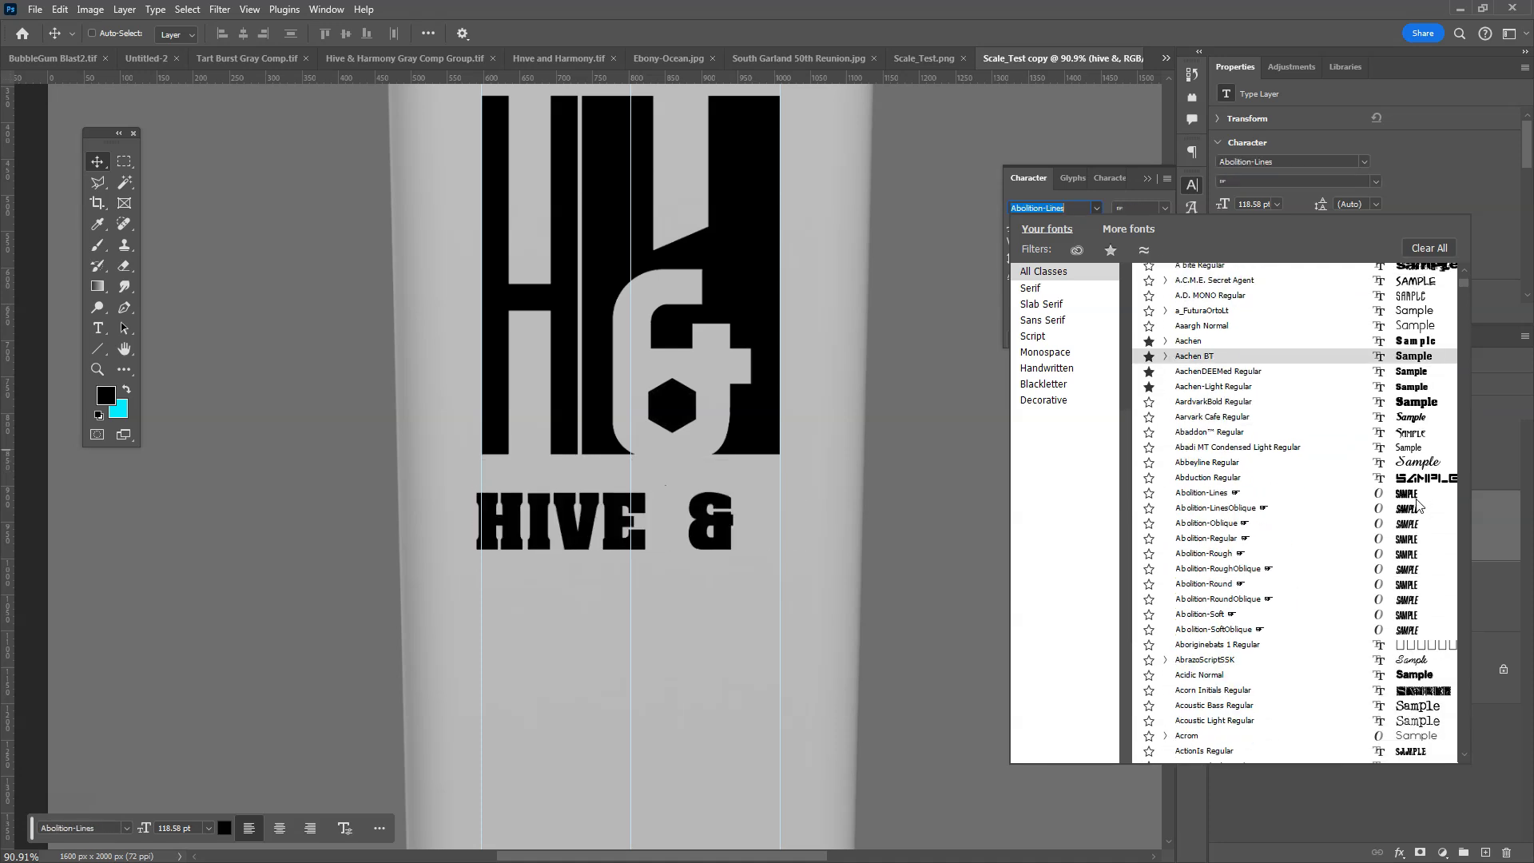
left_click(1464, 595)
key("Up")
key("Up")
key("Up")
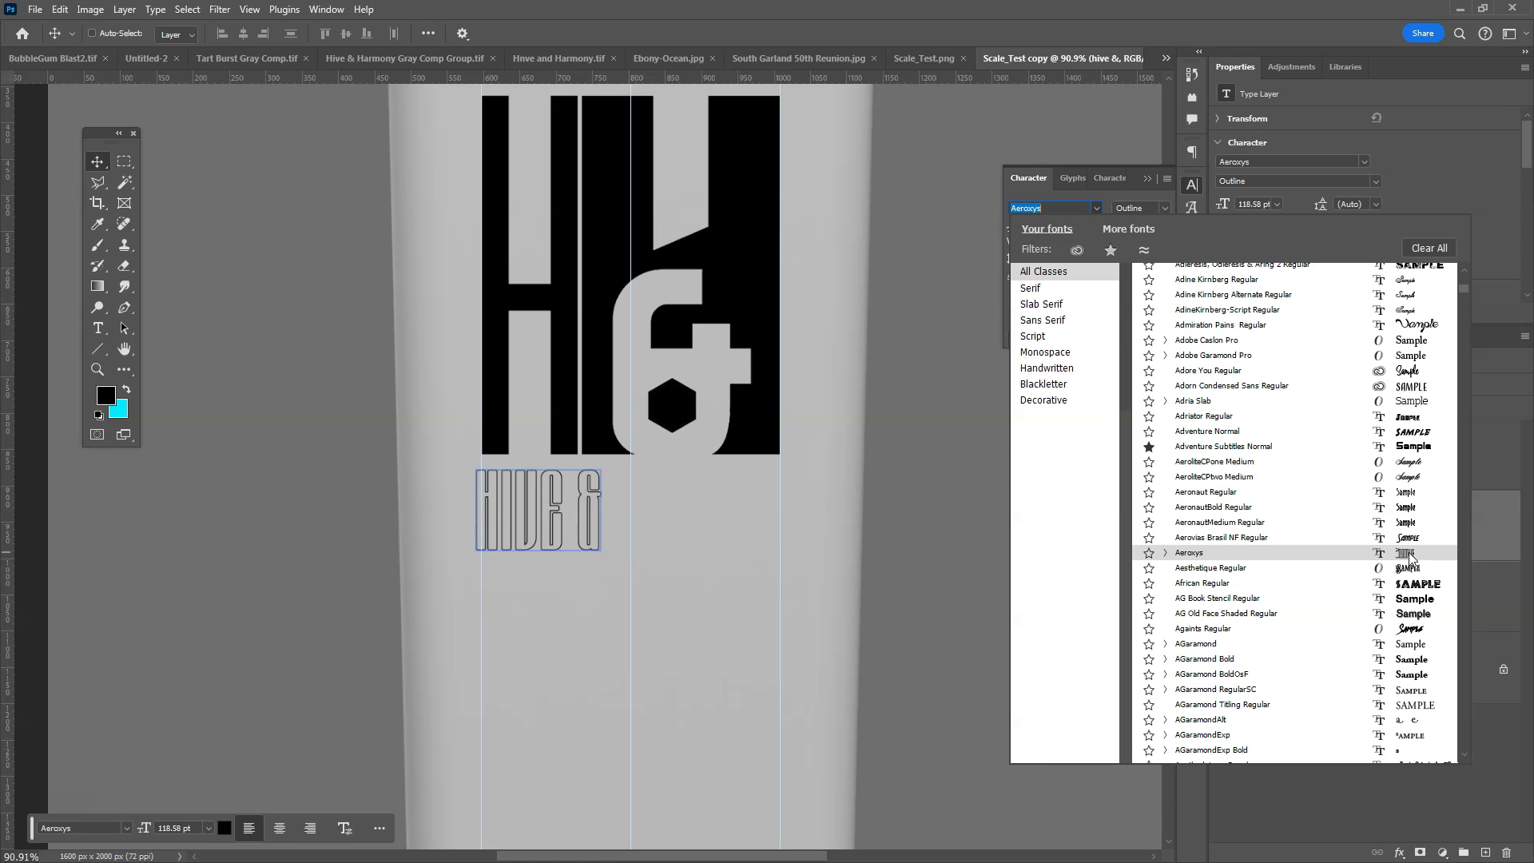
left_click(1412, 557)
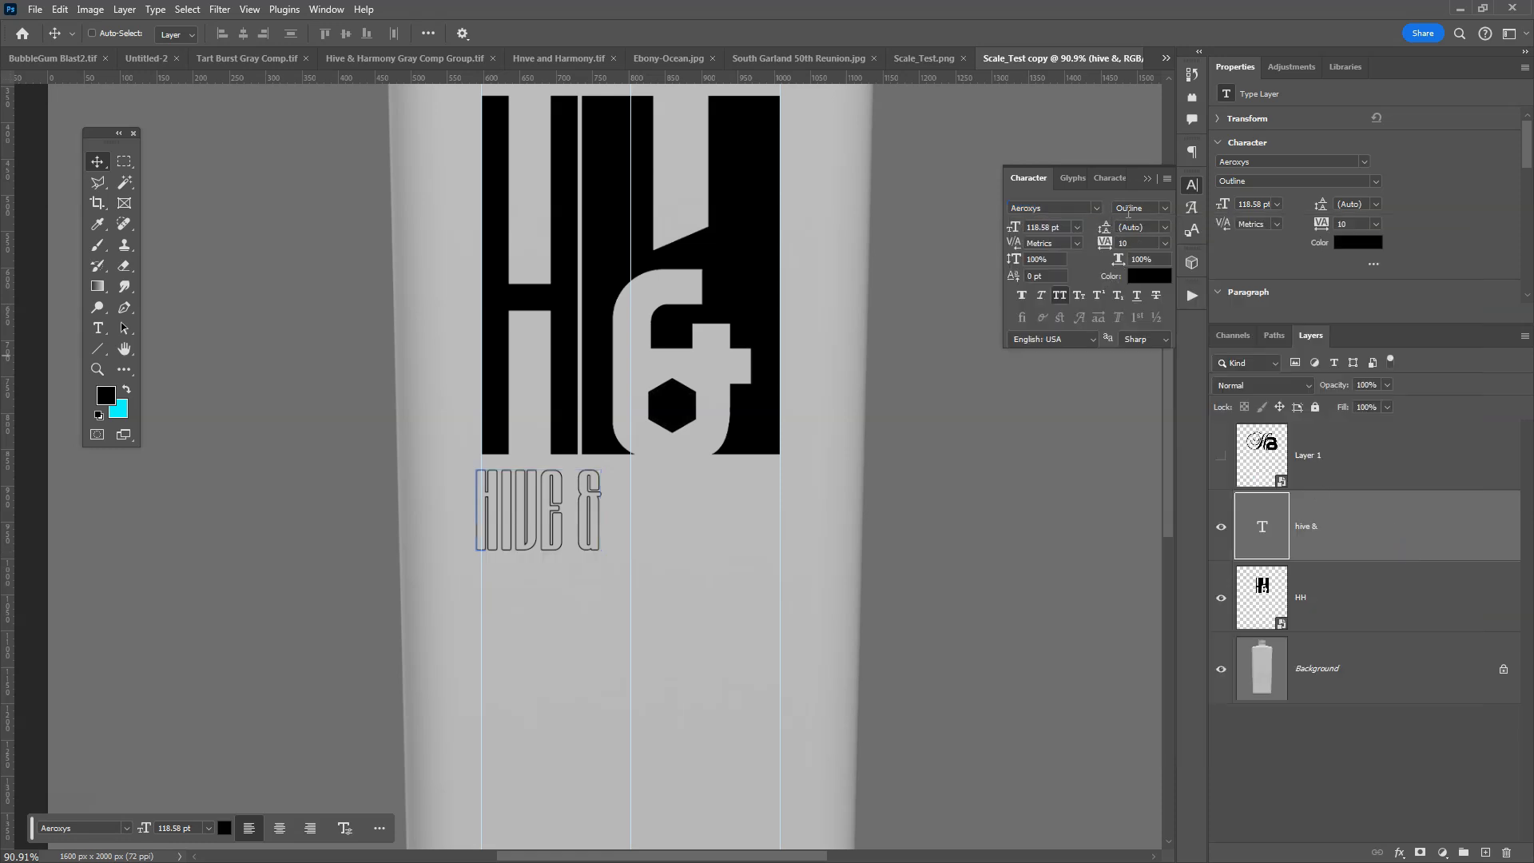
left_click(1165, 208)
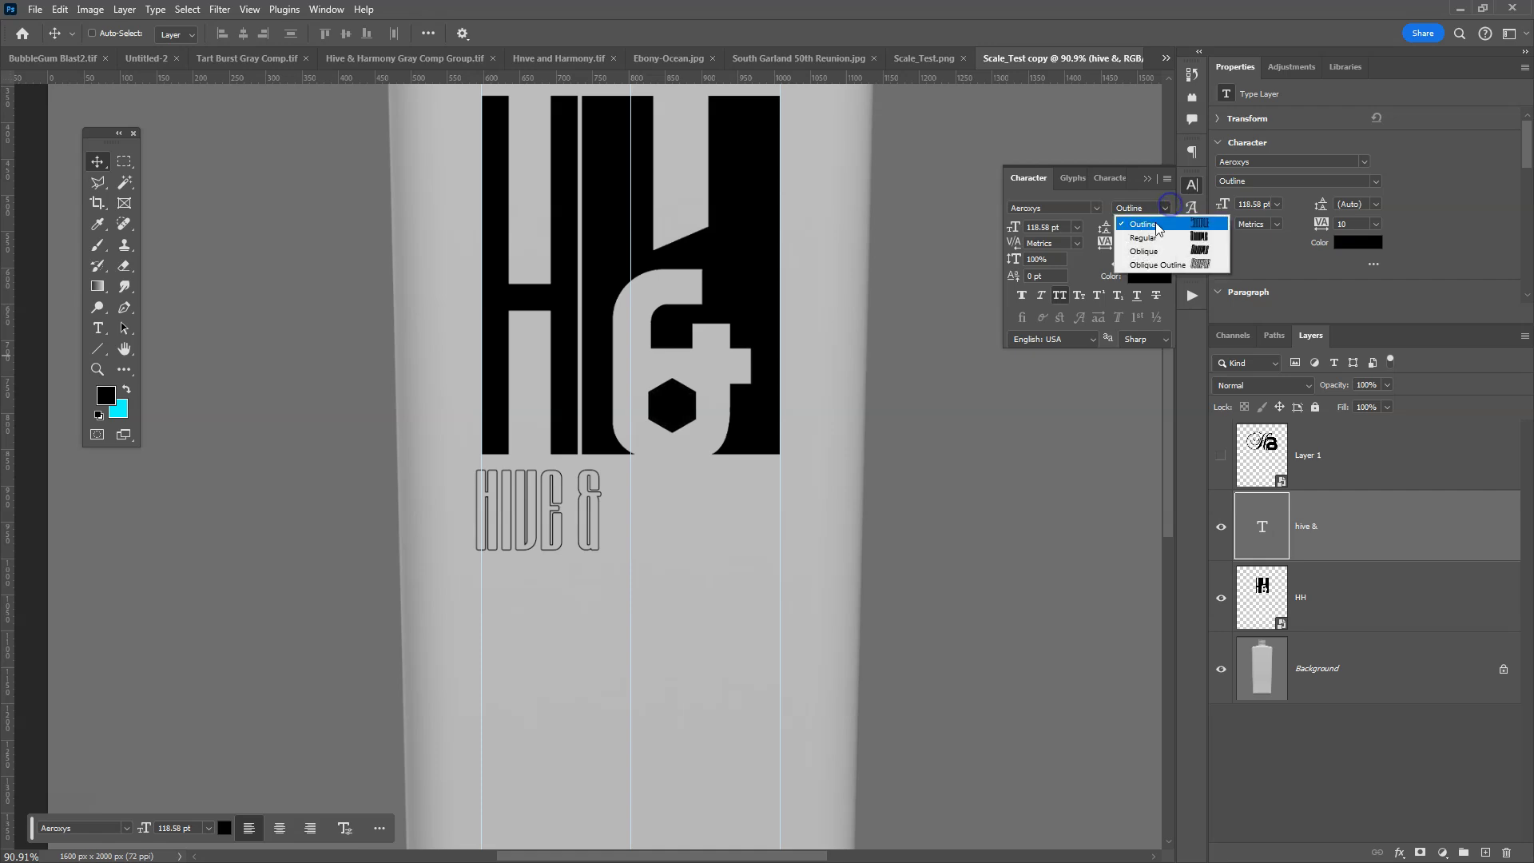
left_click(1150, 232)
Align the Aeroxys "HIVE &" text with the left guide and scale it proportionally to about 307 pt to span the logo's width
left_click_drag(548, 505, 553, 505)
key("ctrl")
key("ctrl+t")
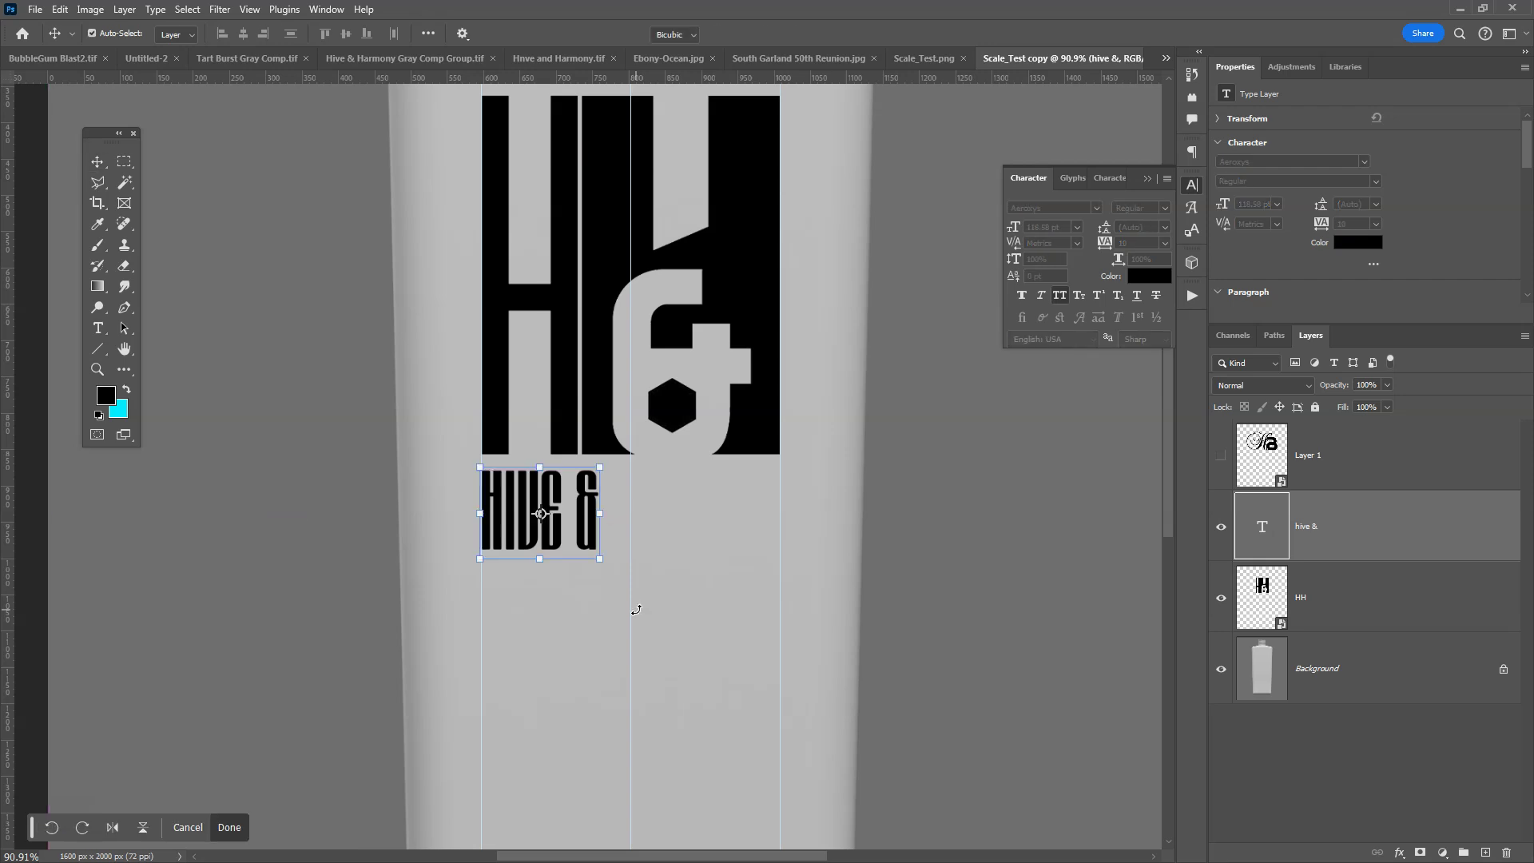
left_click_drag(598, 557, 796, 693)
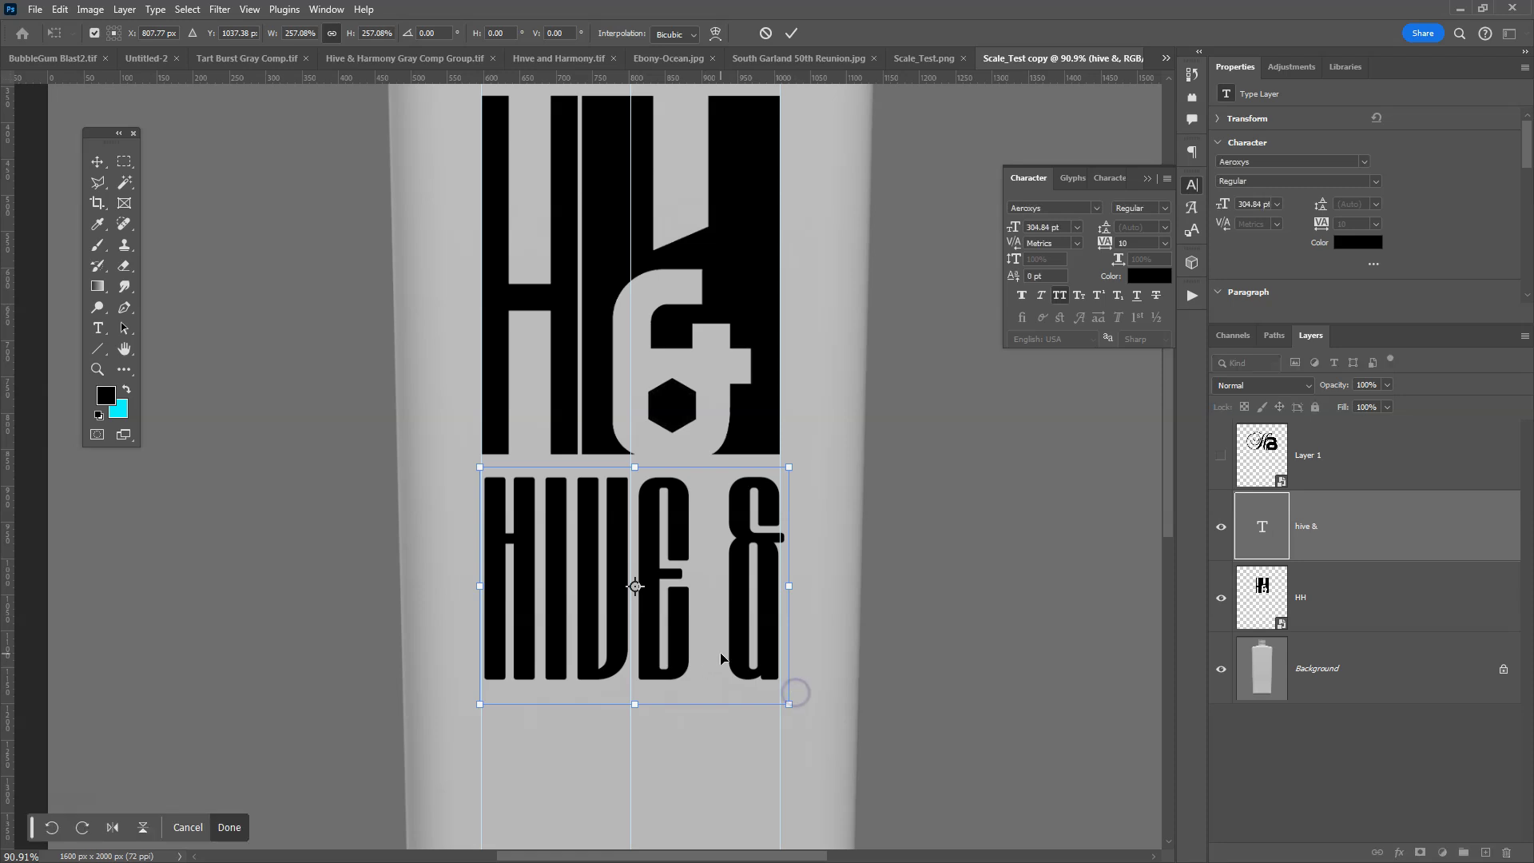
left_click_drag(723, 660, 721, 659)
key("Left")
key("Left")
key("Left")
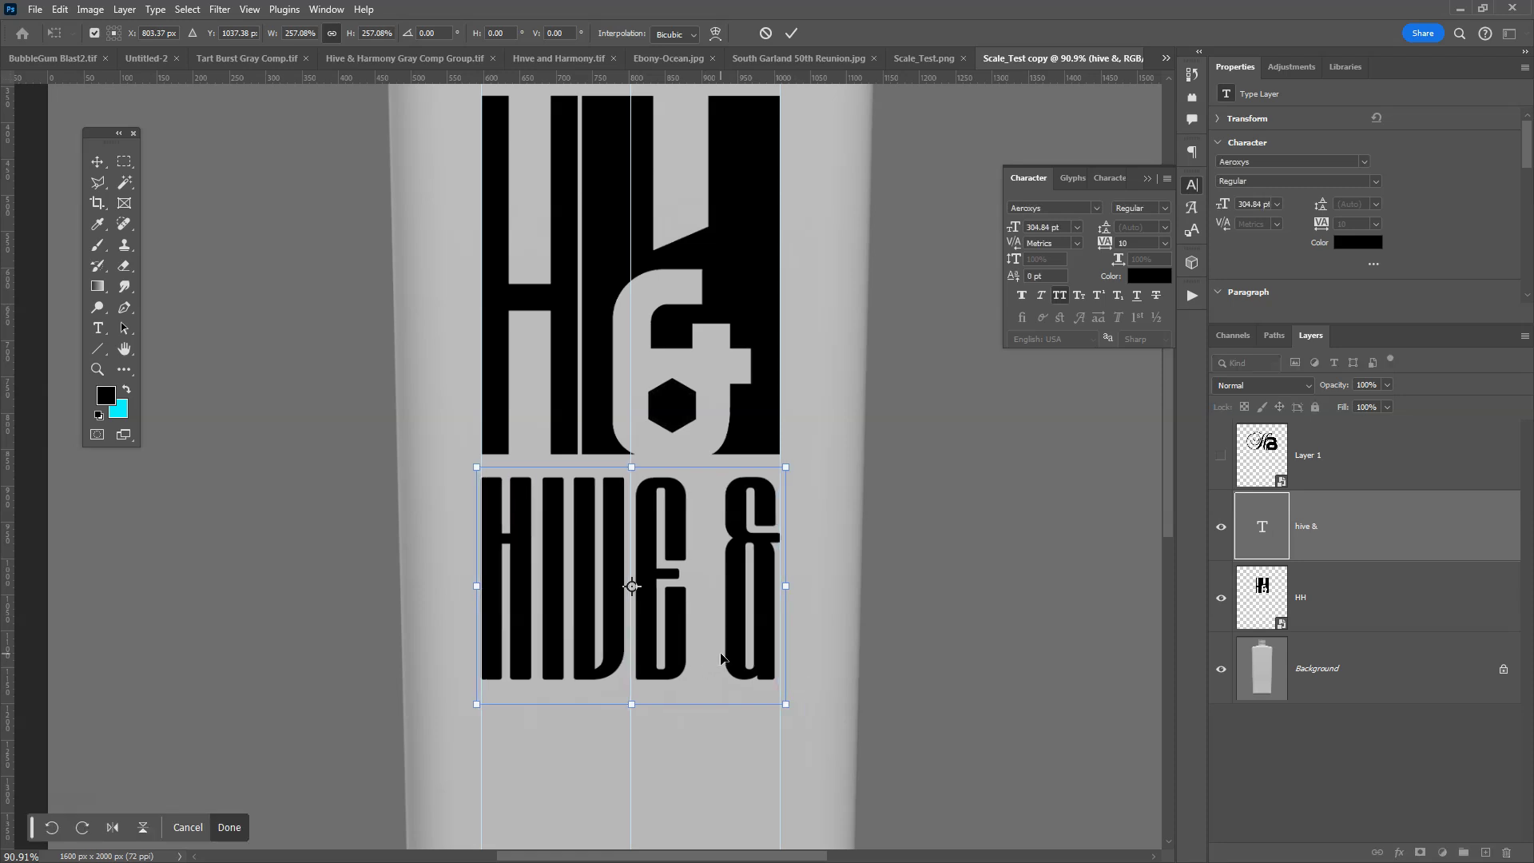
key("Right")
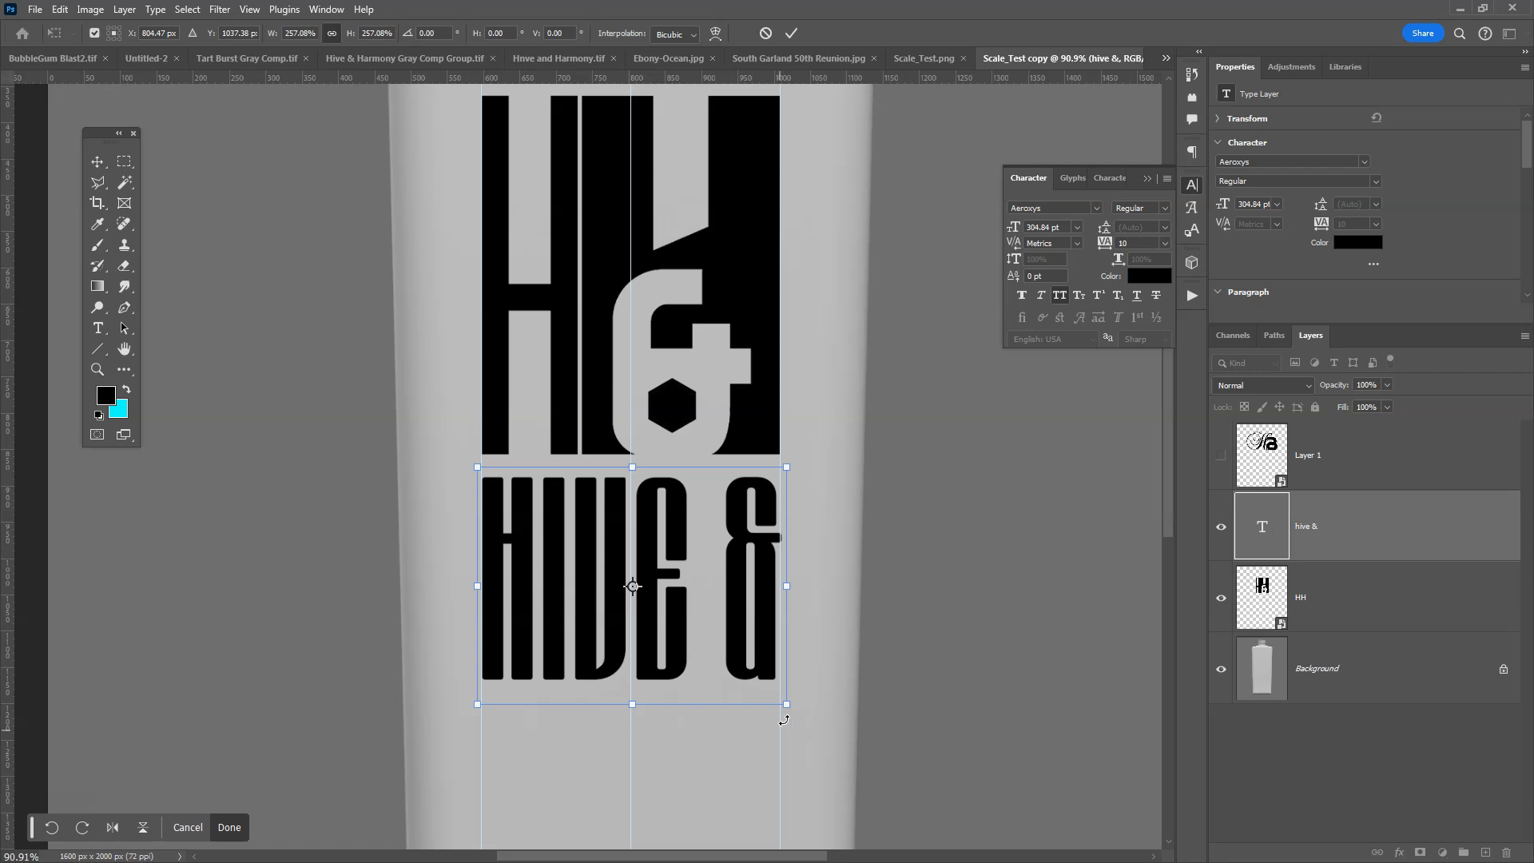
left_click_drag(789, 706, 792, 709)
key("Return")
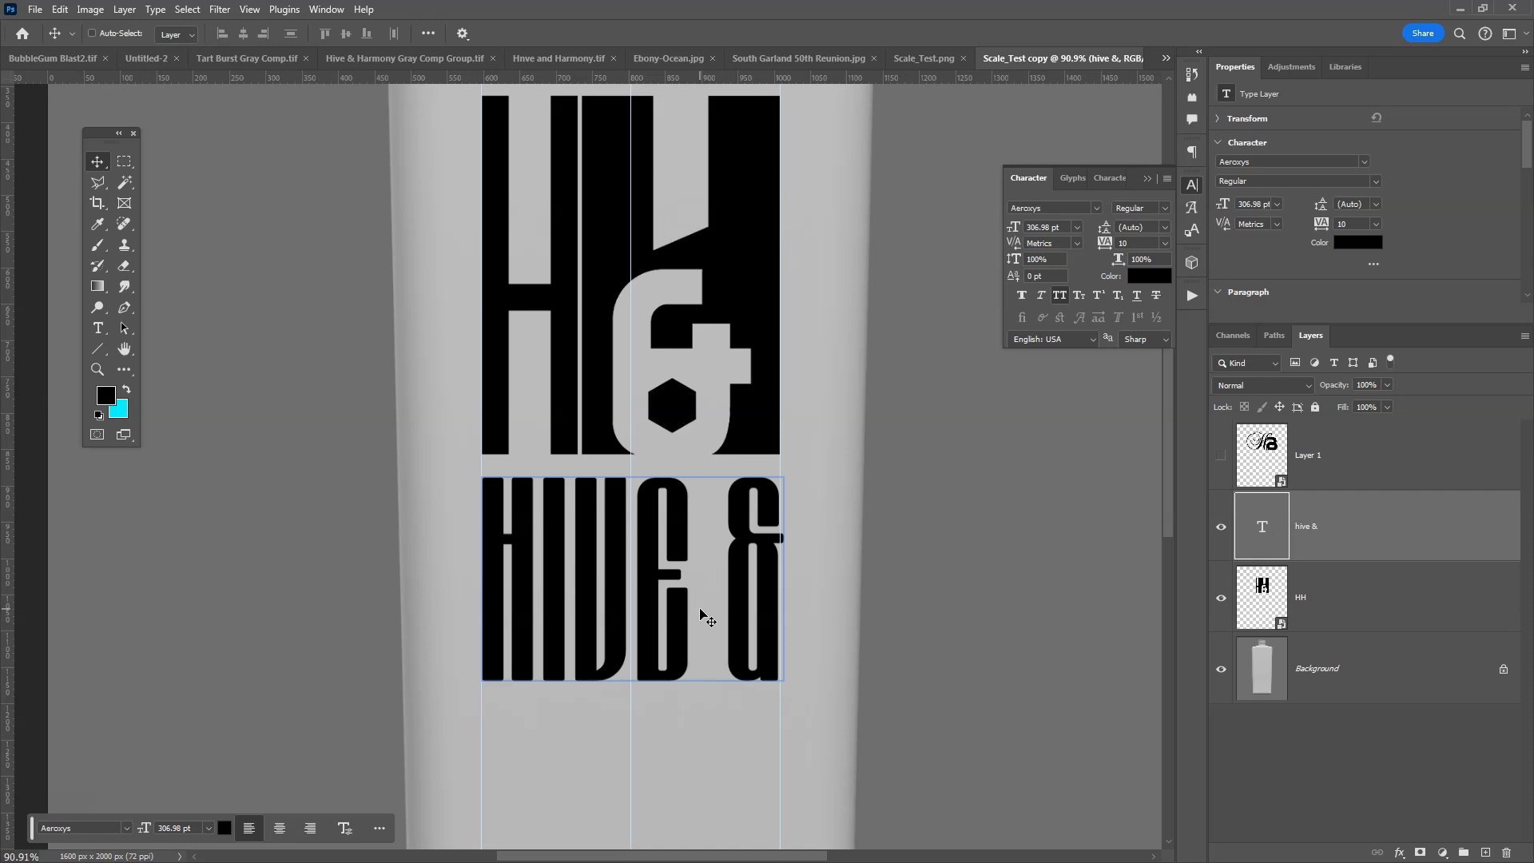
scroll(679, 439, "down", 3)
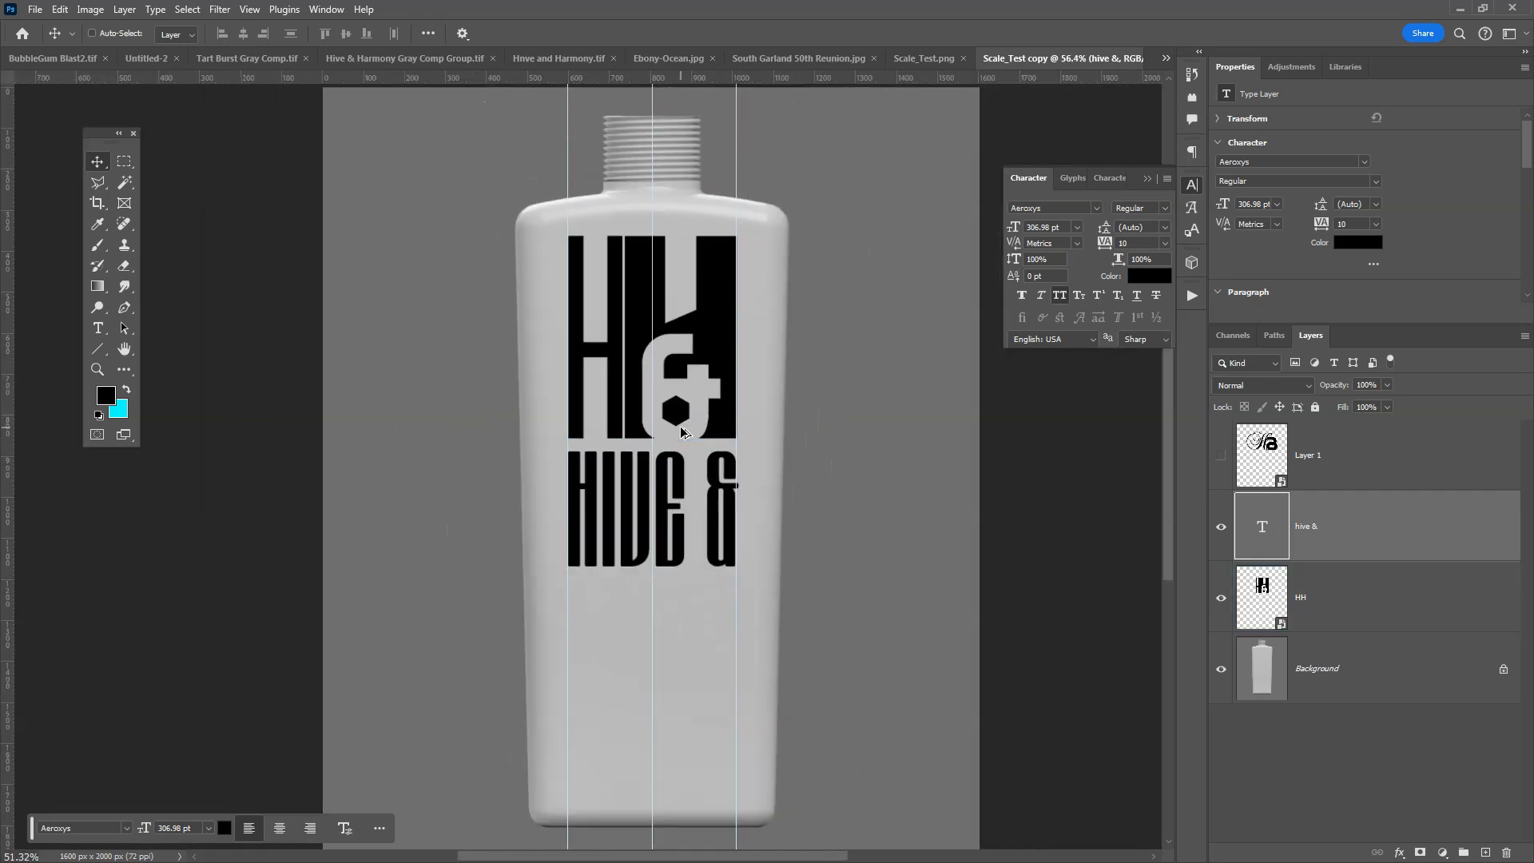
scroll(681, 431, "up", 1)
scroll(687, 480, "down", 1)
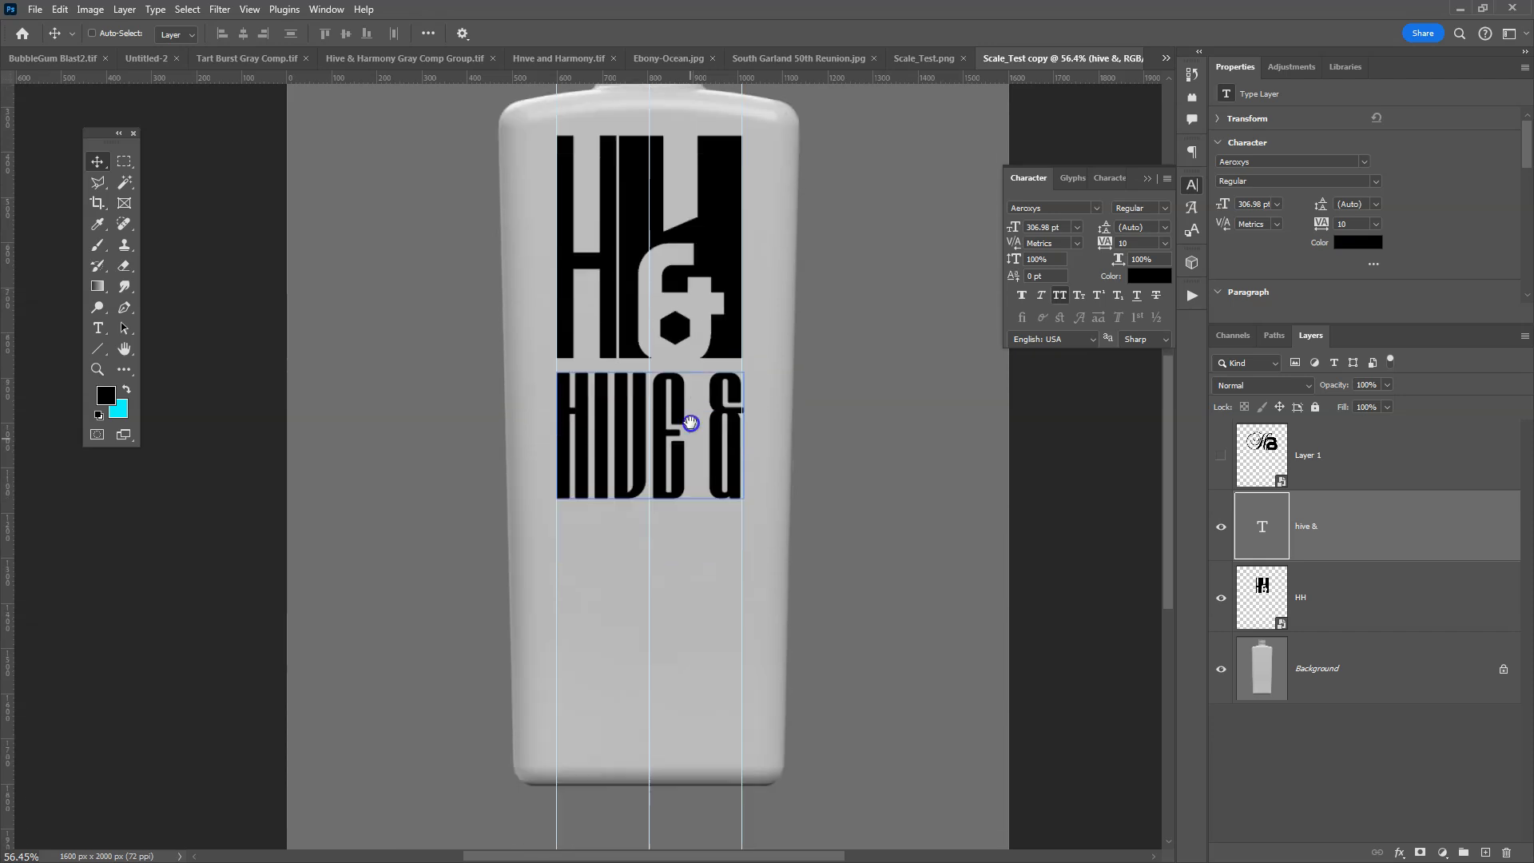
left_click_drag(688, 497, 686, 464)
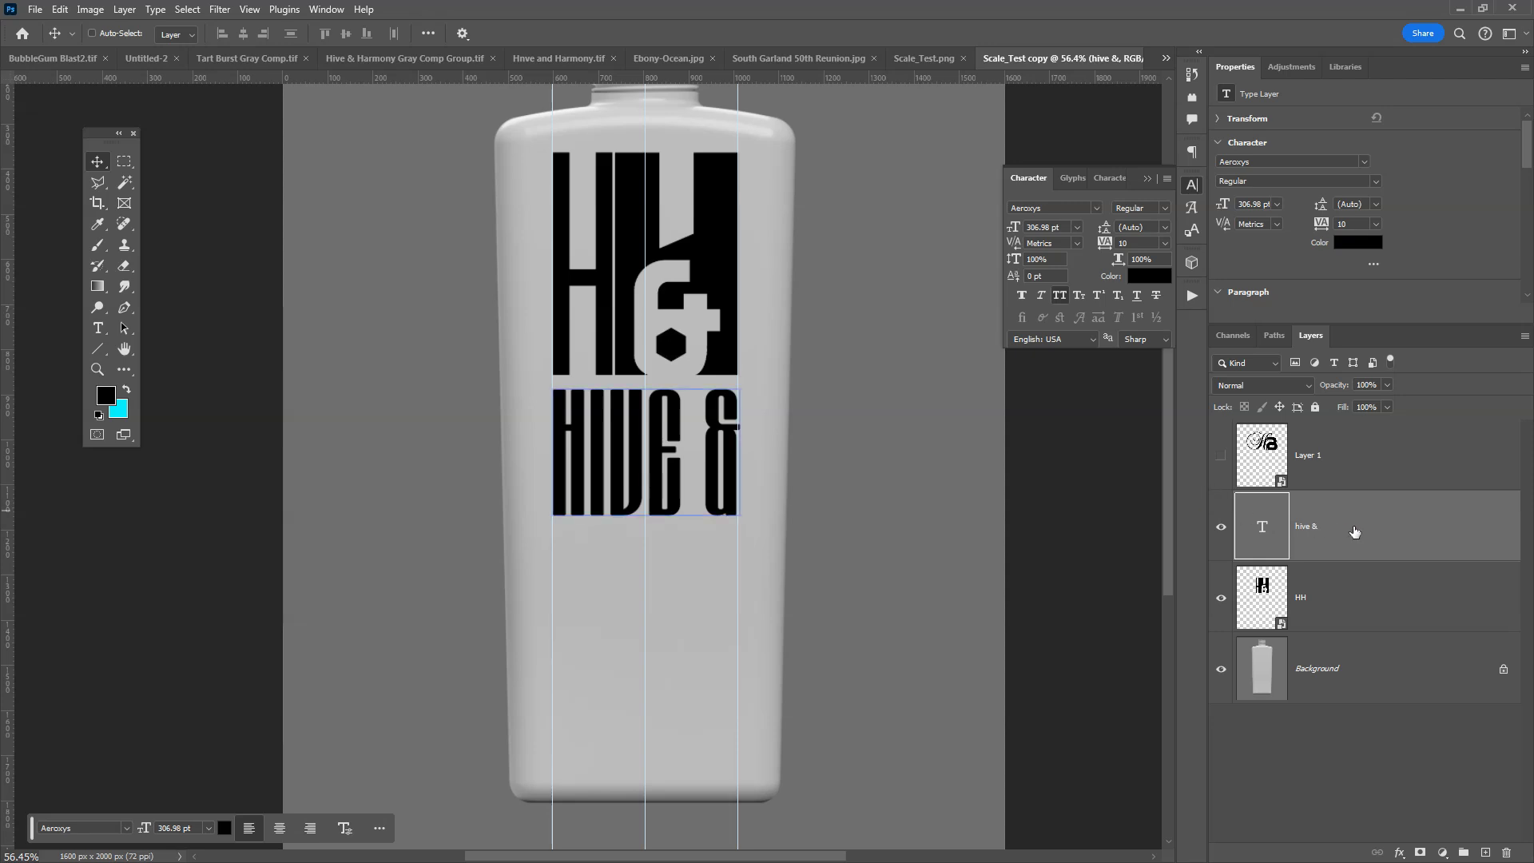
Duplicate the "HIVE &" text layer, hide the original, and set the copy's font to Velskud Regular
left_click_drag(1351, 537, 1353, 496)
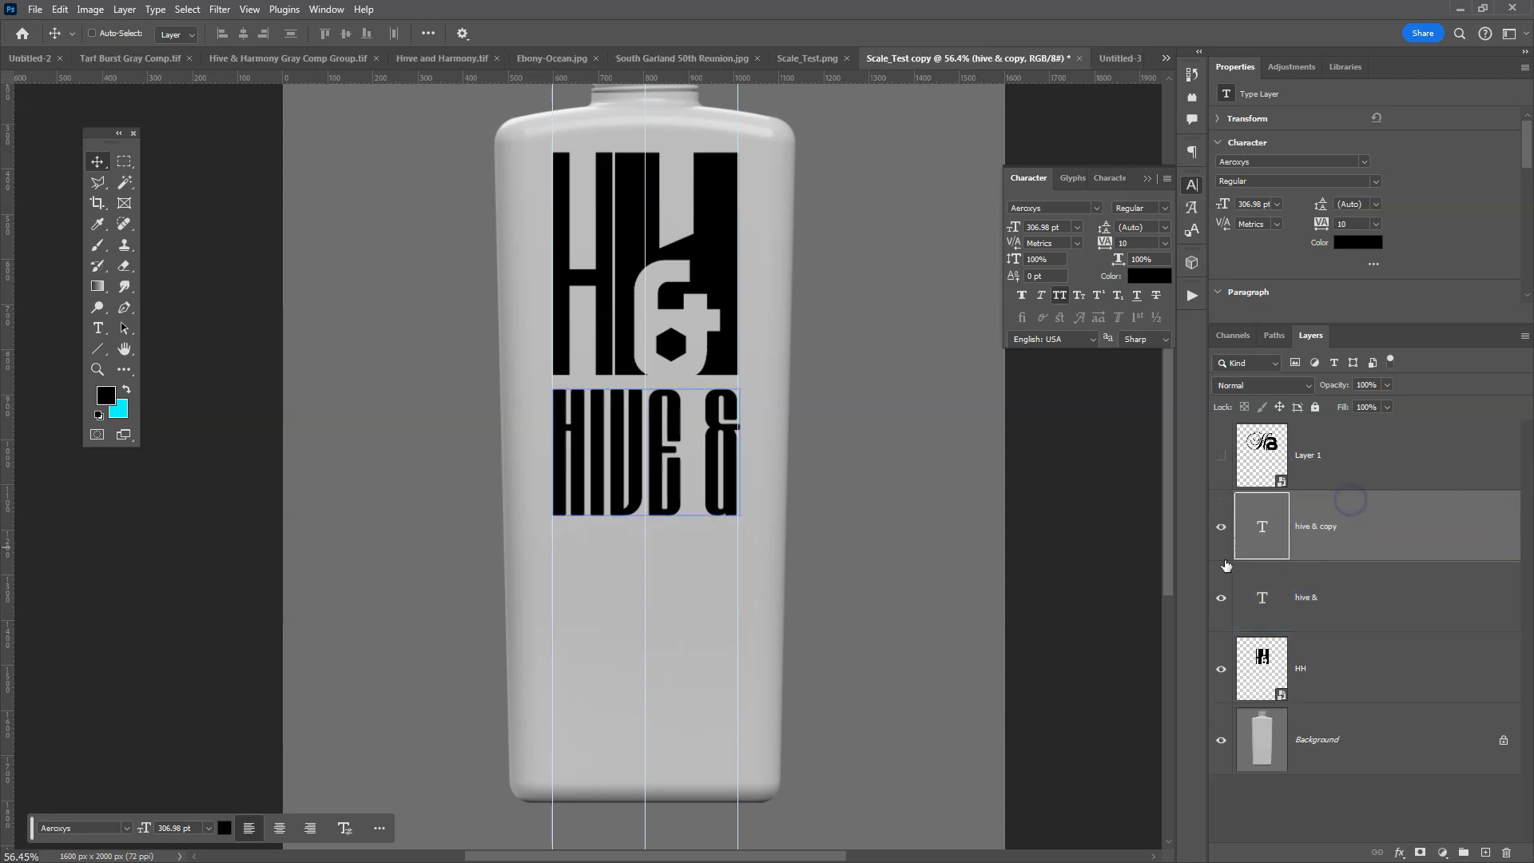
left_click(1220, 600)
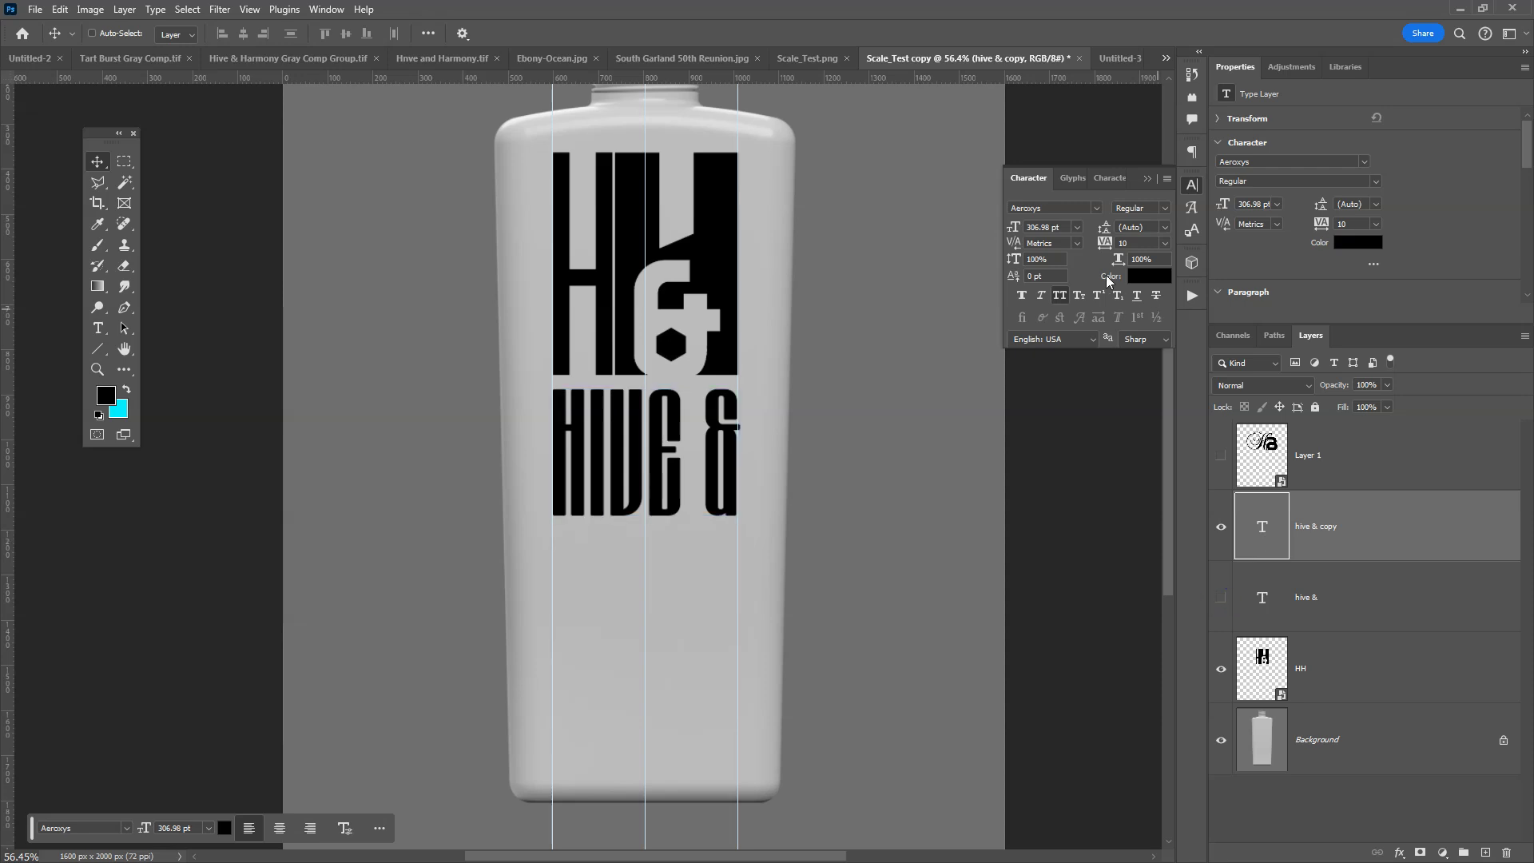
left_click(1097, 207)
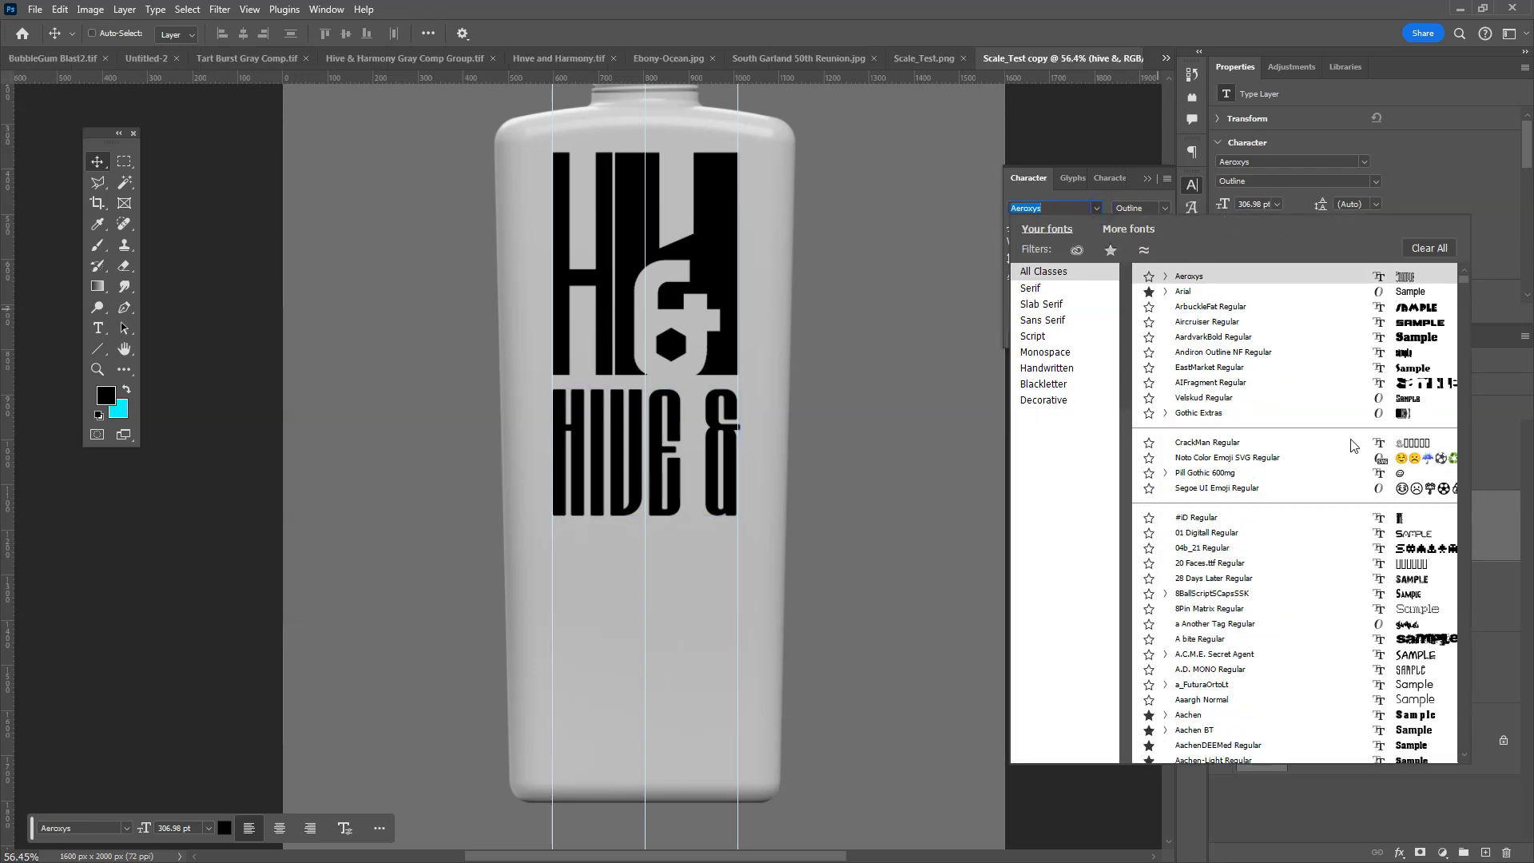
left_click(1412, 402)
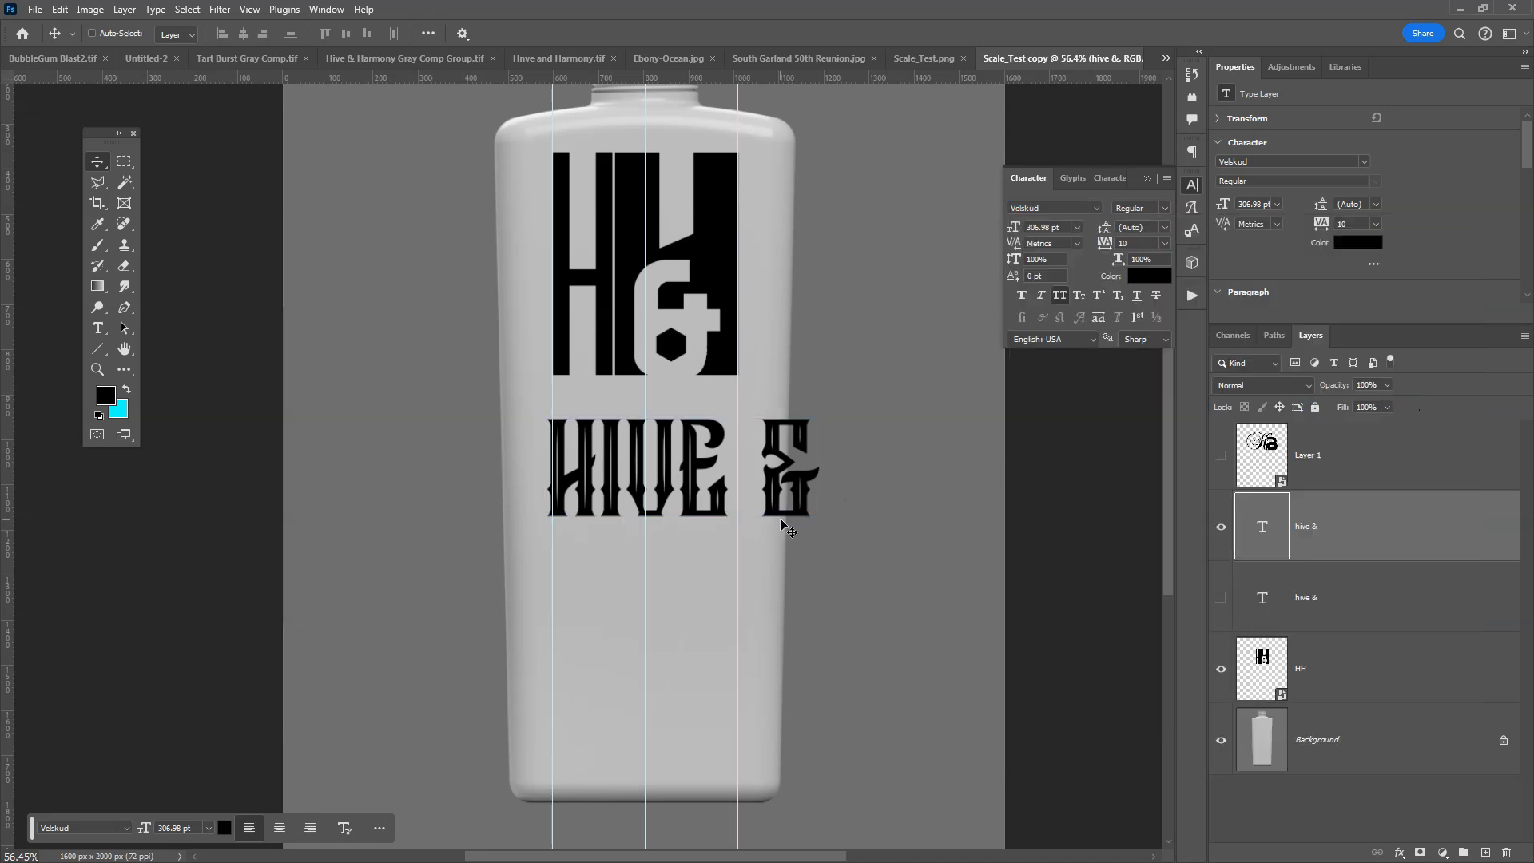
Scale the Velskud "HIVE &" text proportionally to about 220 pt so it spans the outer guides just below the HH logo
key("ctrl+t")
left_click_drag(823, 550, 754, 497)
left_click_drag(543, 506, 612, 450)
key("Return")
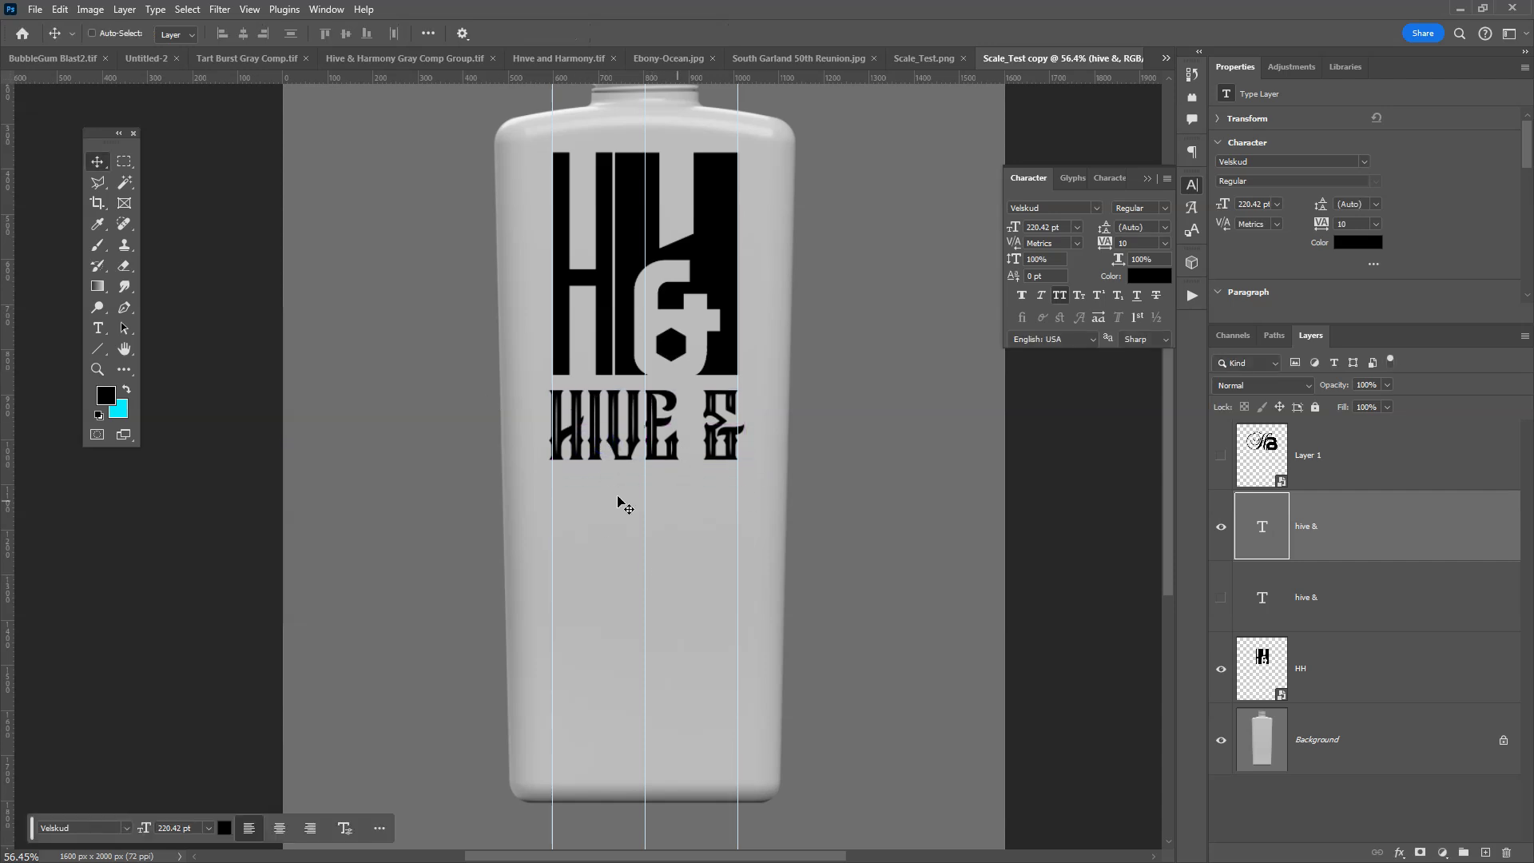
scroll(717, 457, "up", 2)
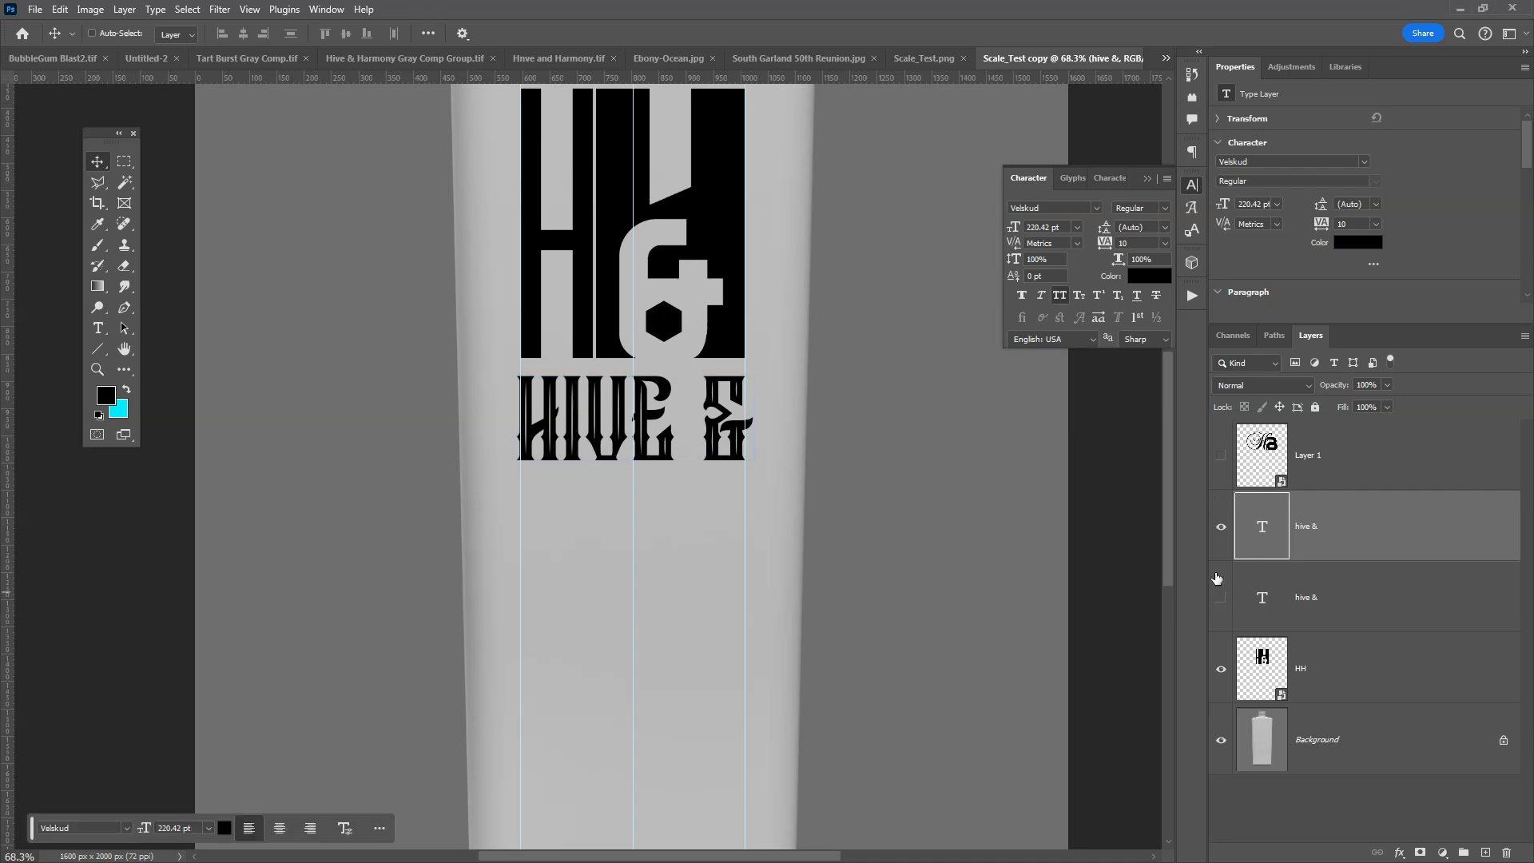
Compare the Aeroxys and Velskud versions of "HIVE &" by showing one at a time, ending on the Velskud version
left_click(1221, 527)
left_click(1221, 598)
left_click(1312, 602)
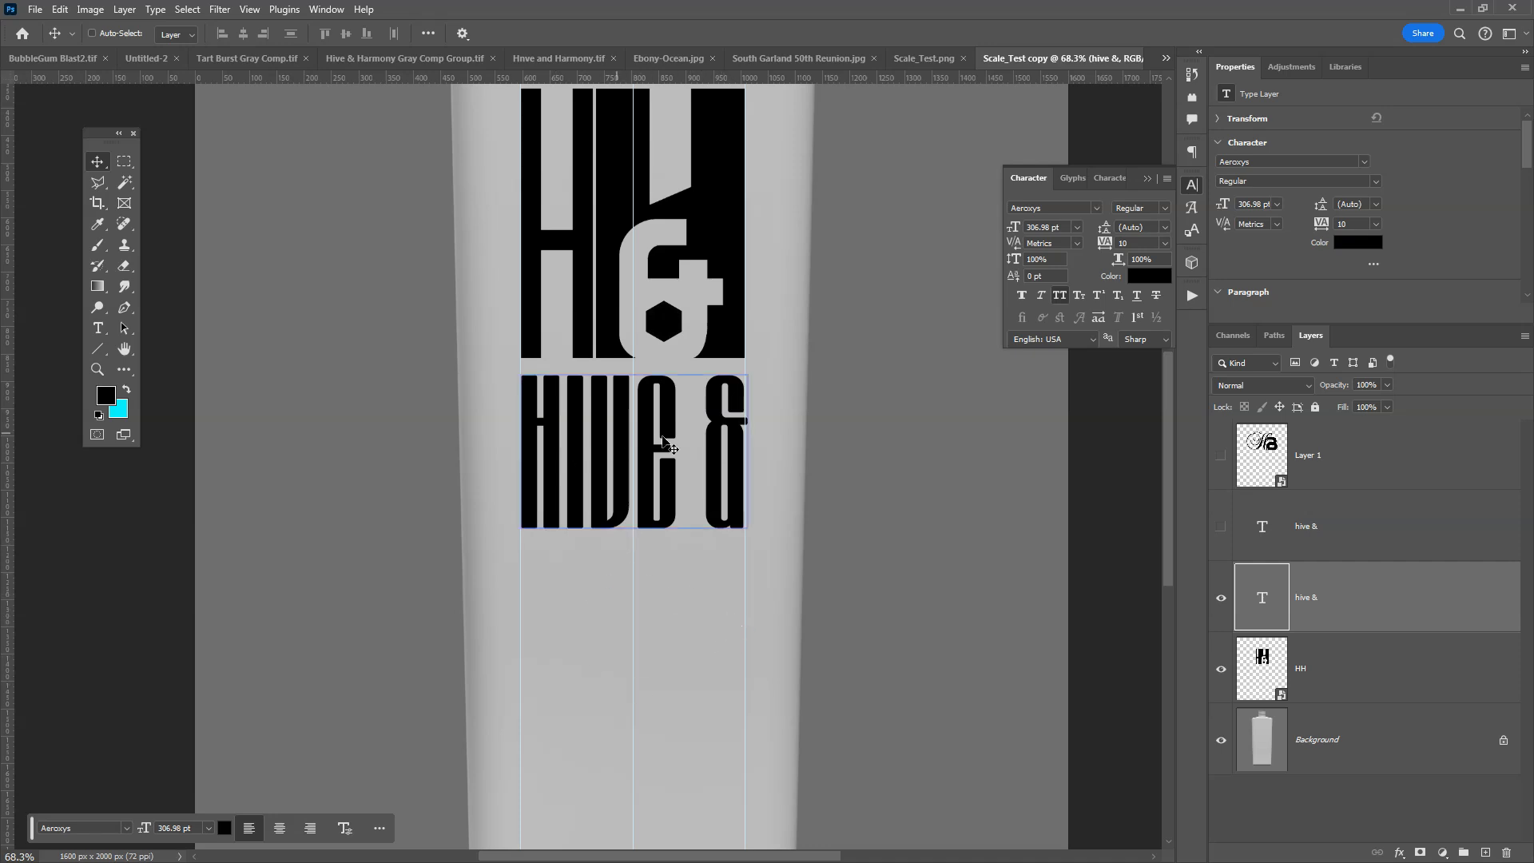
left_click(1221, 597)
left_click(1221, 527)
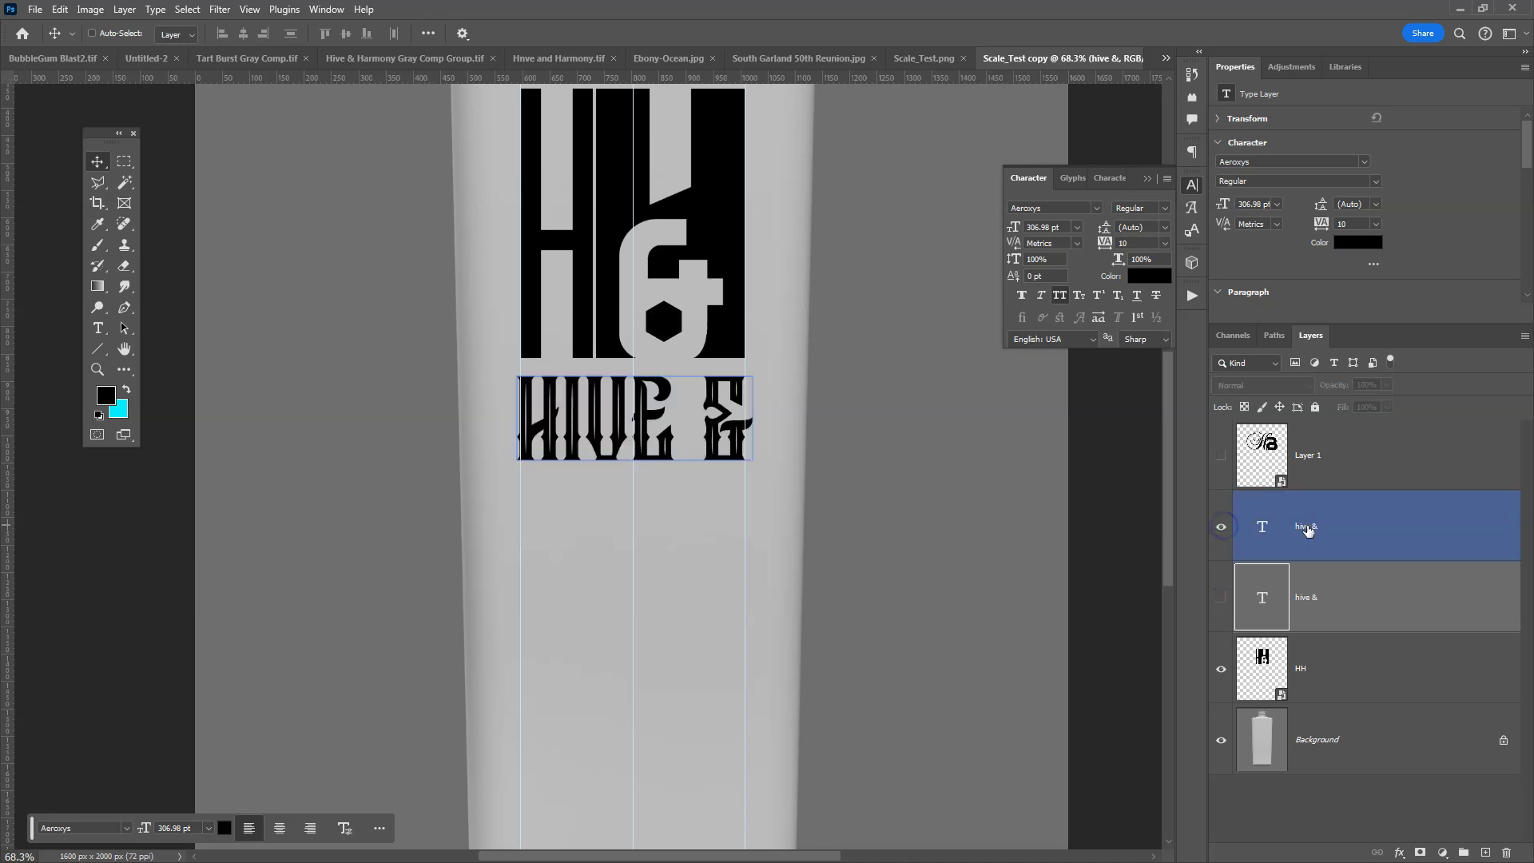
left_click(1307, 527)
Show the Aeroxys text layer again, replace its text with "hamony", and move it below the Velskud "HIVE &" line
left_click(1221, 597)
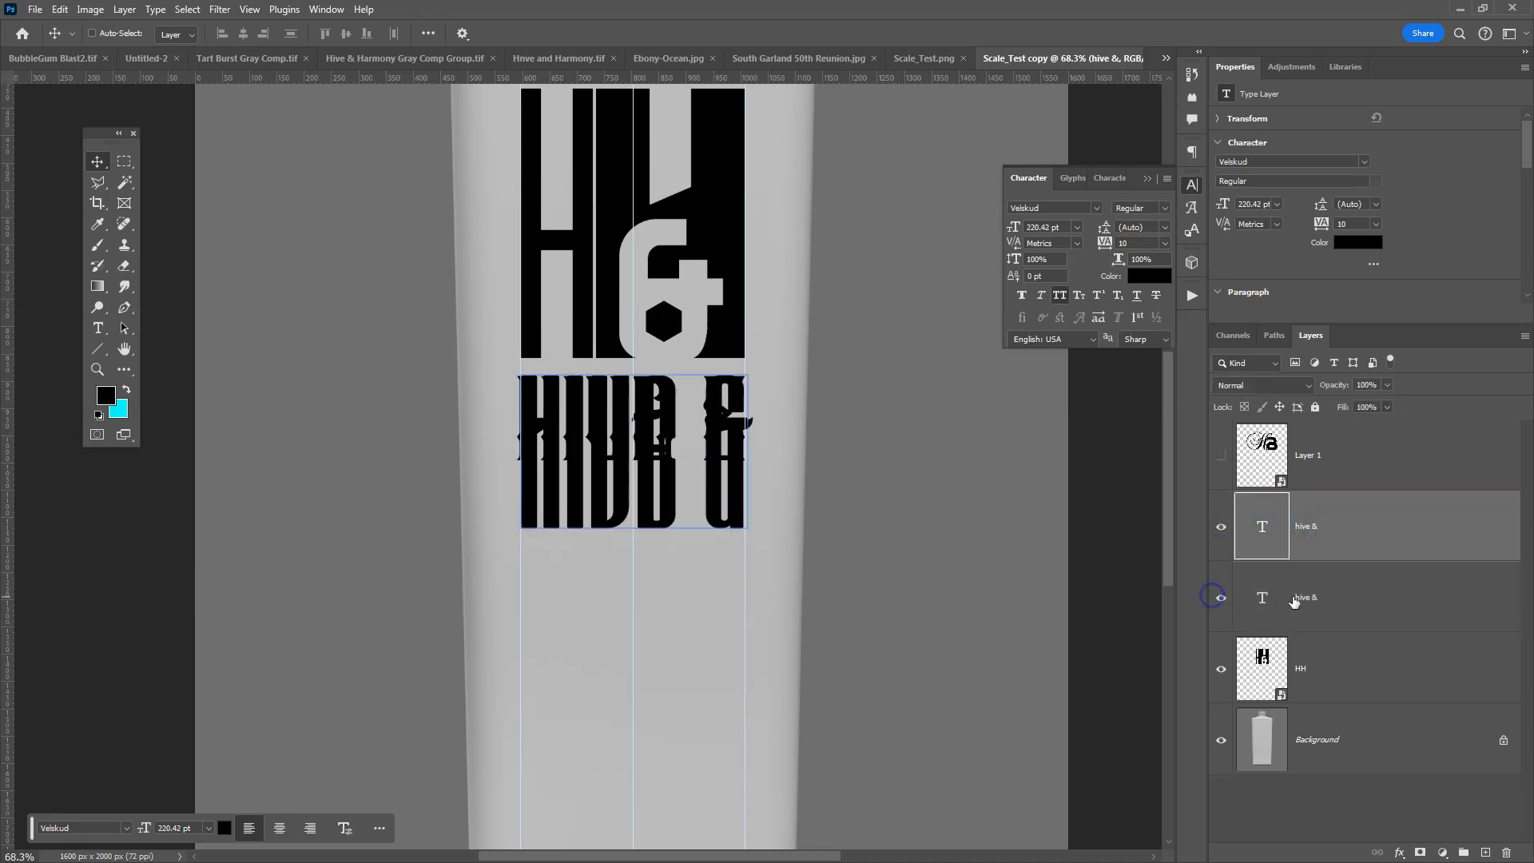
left_click(1257, 606)
double_click(1260, 595)
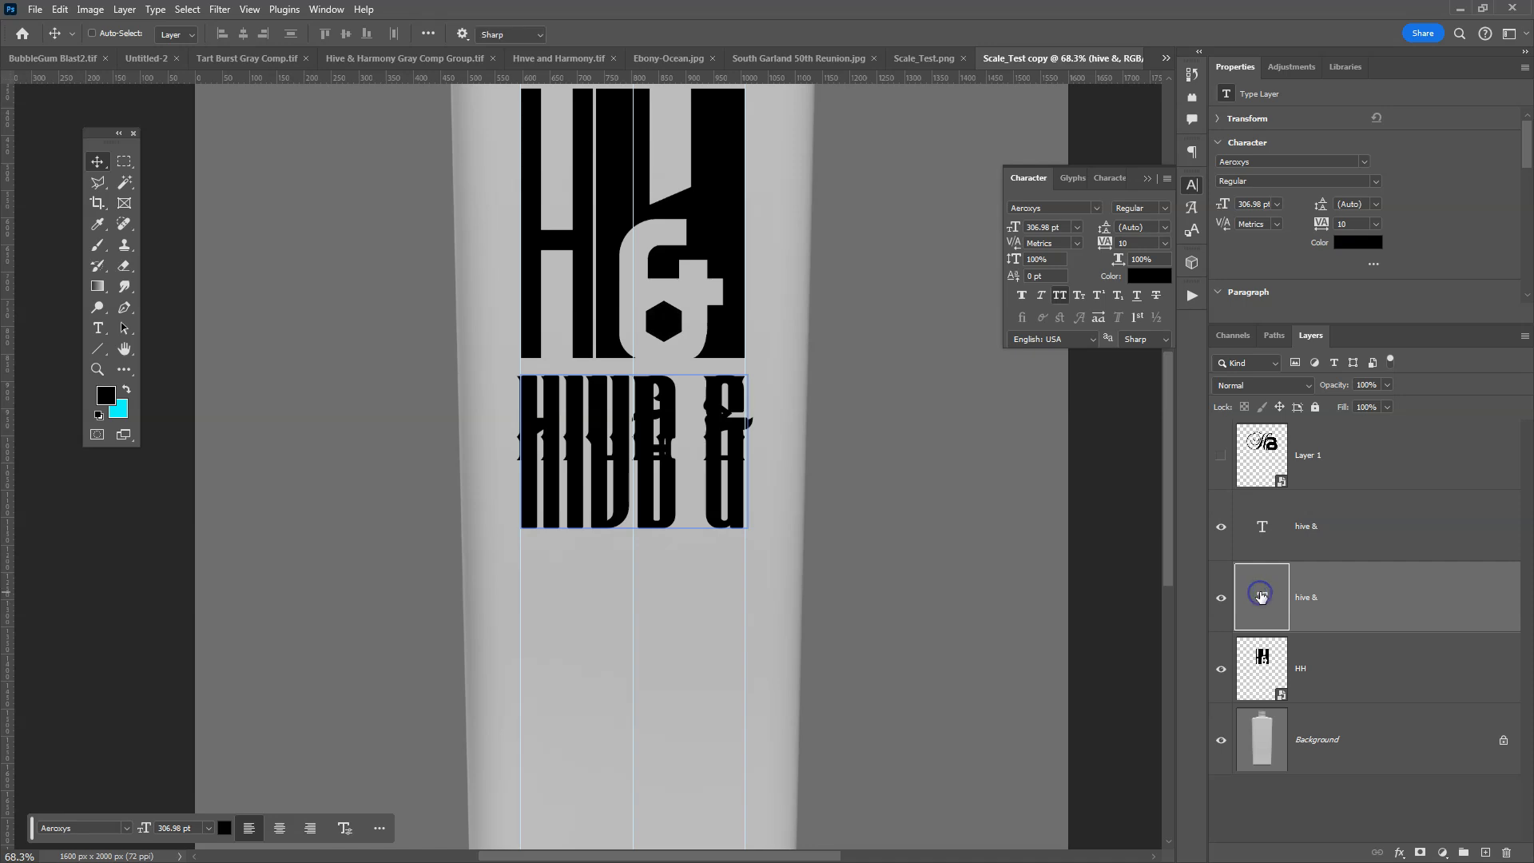
type("ha")
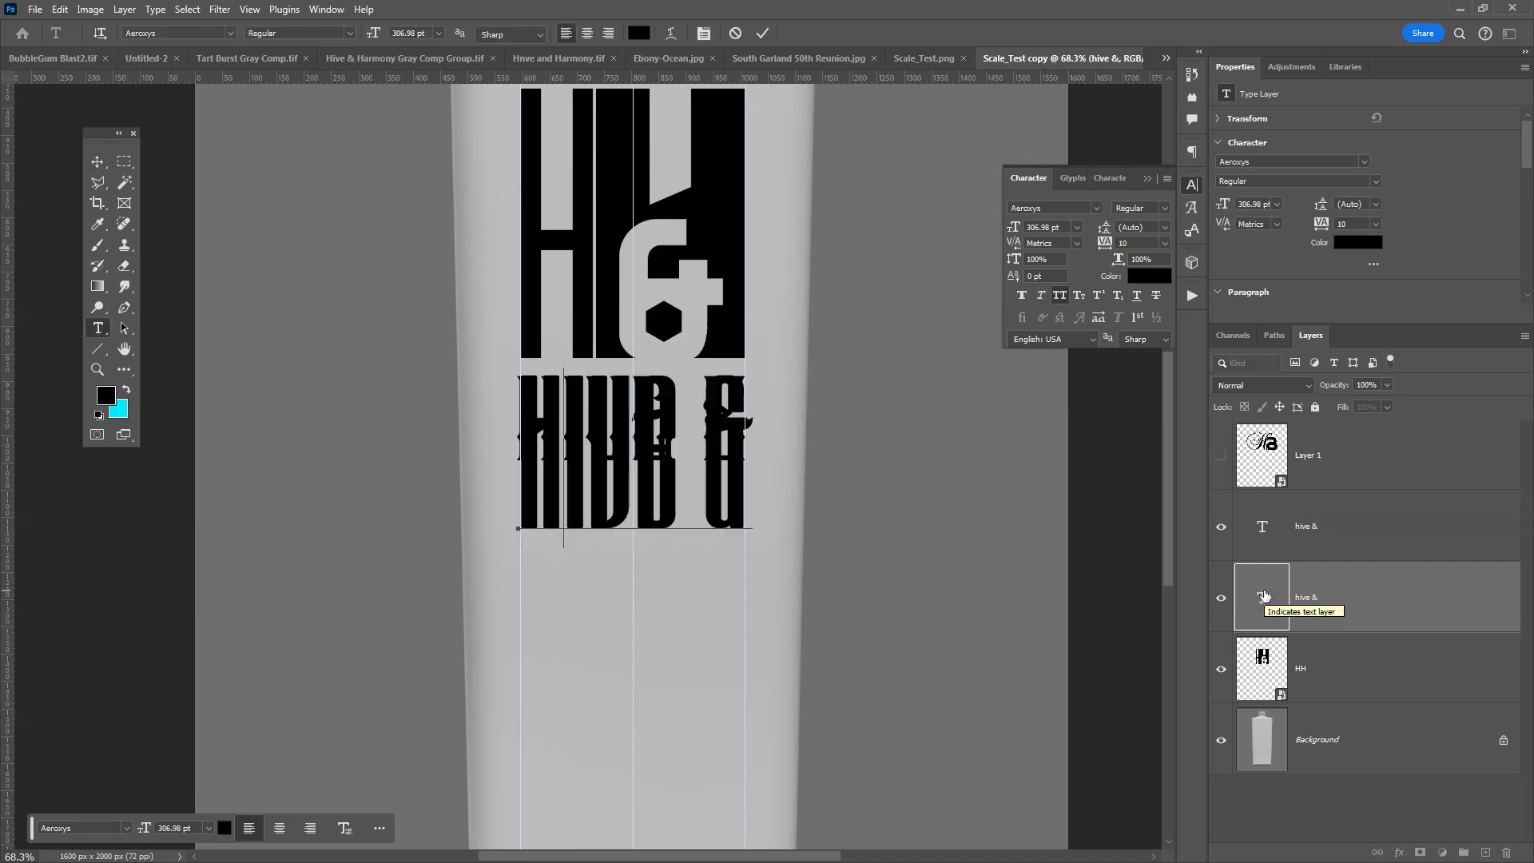
type("rmo")
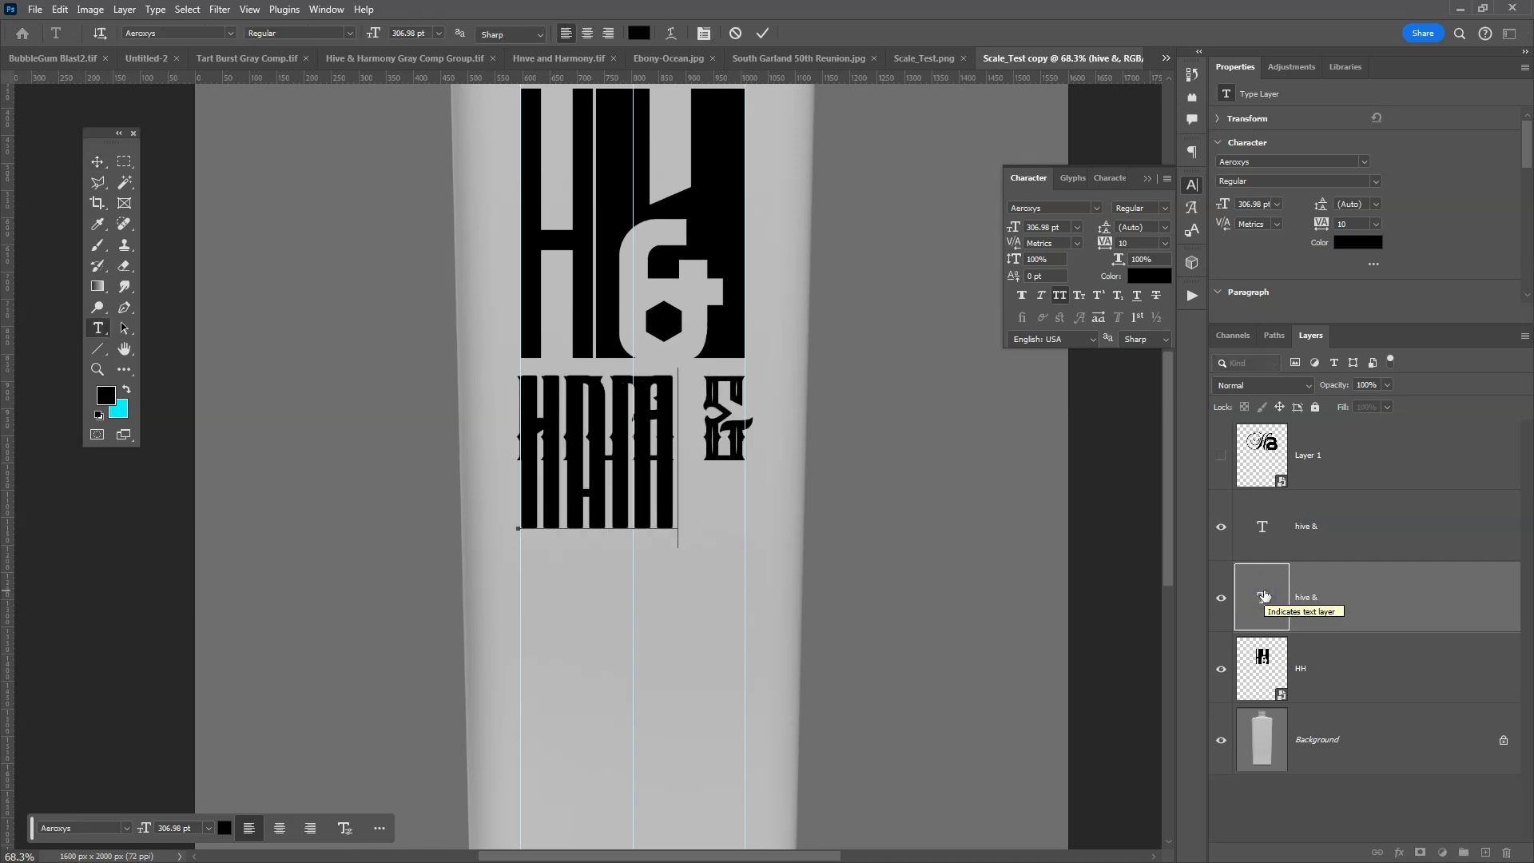
type("ny")
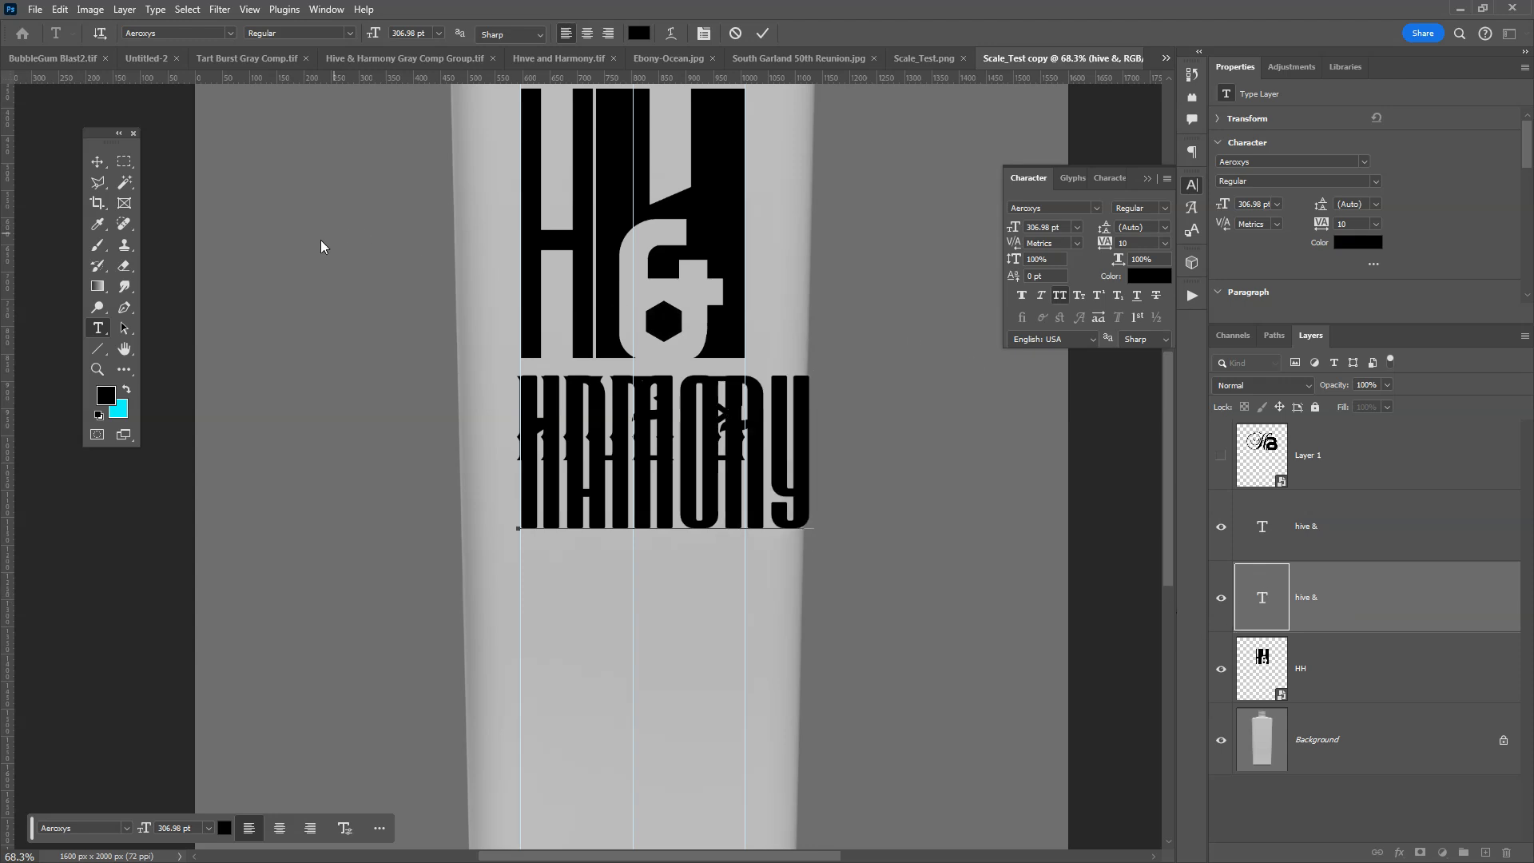
left_click(97, 161)
left_click_drag(677, 462, 677, 601)
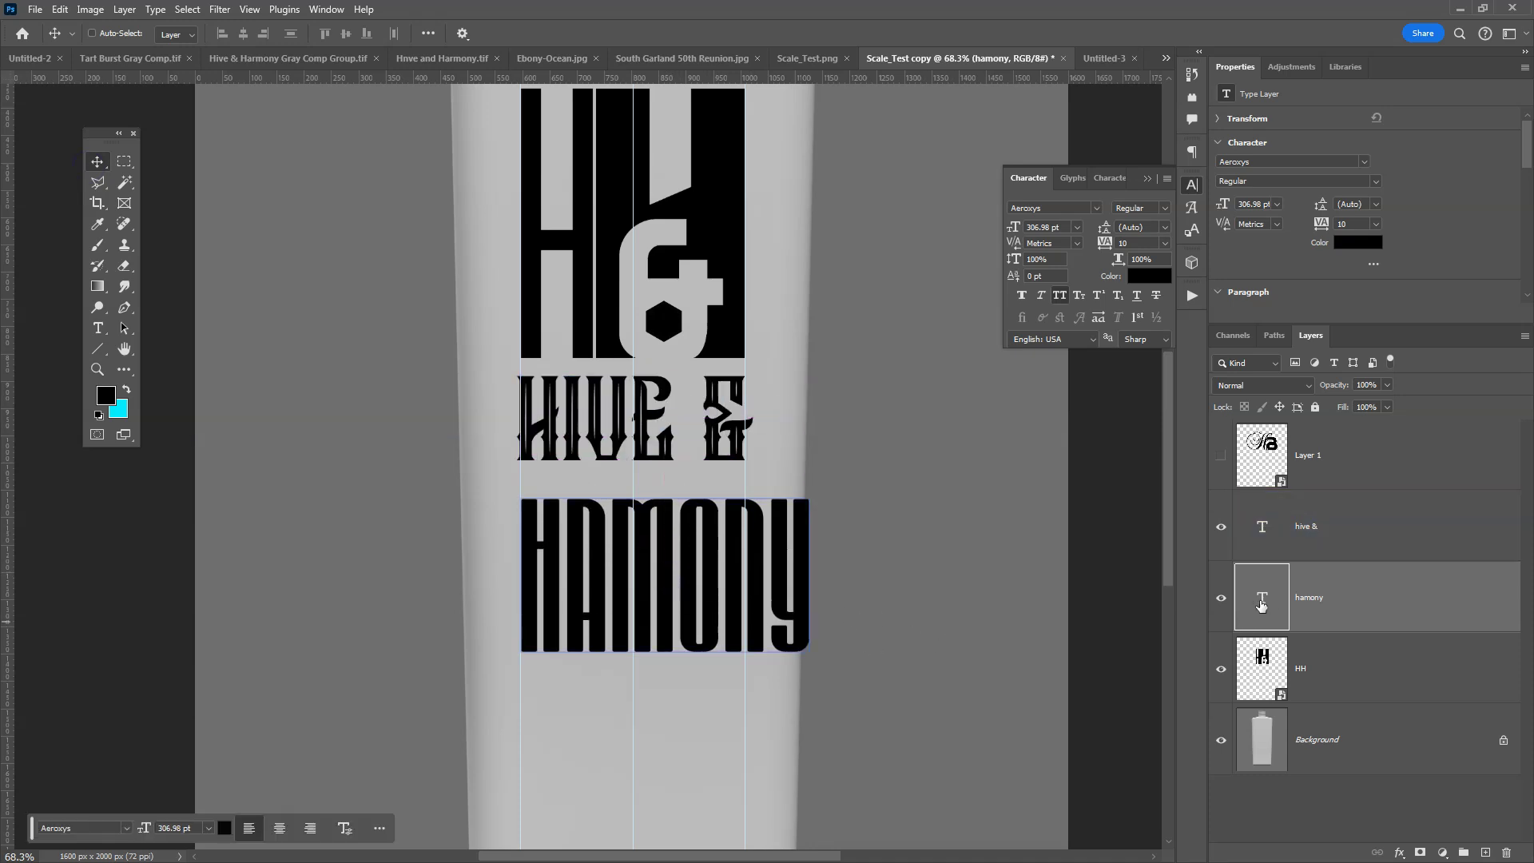
Run a spell check on the text layers and change "hamony" to the suggested "harmony"
left_click(61, 10)
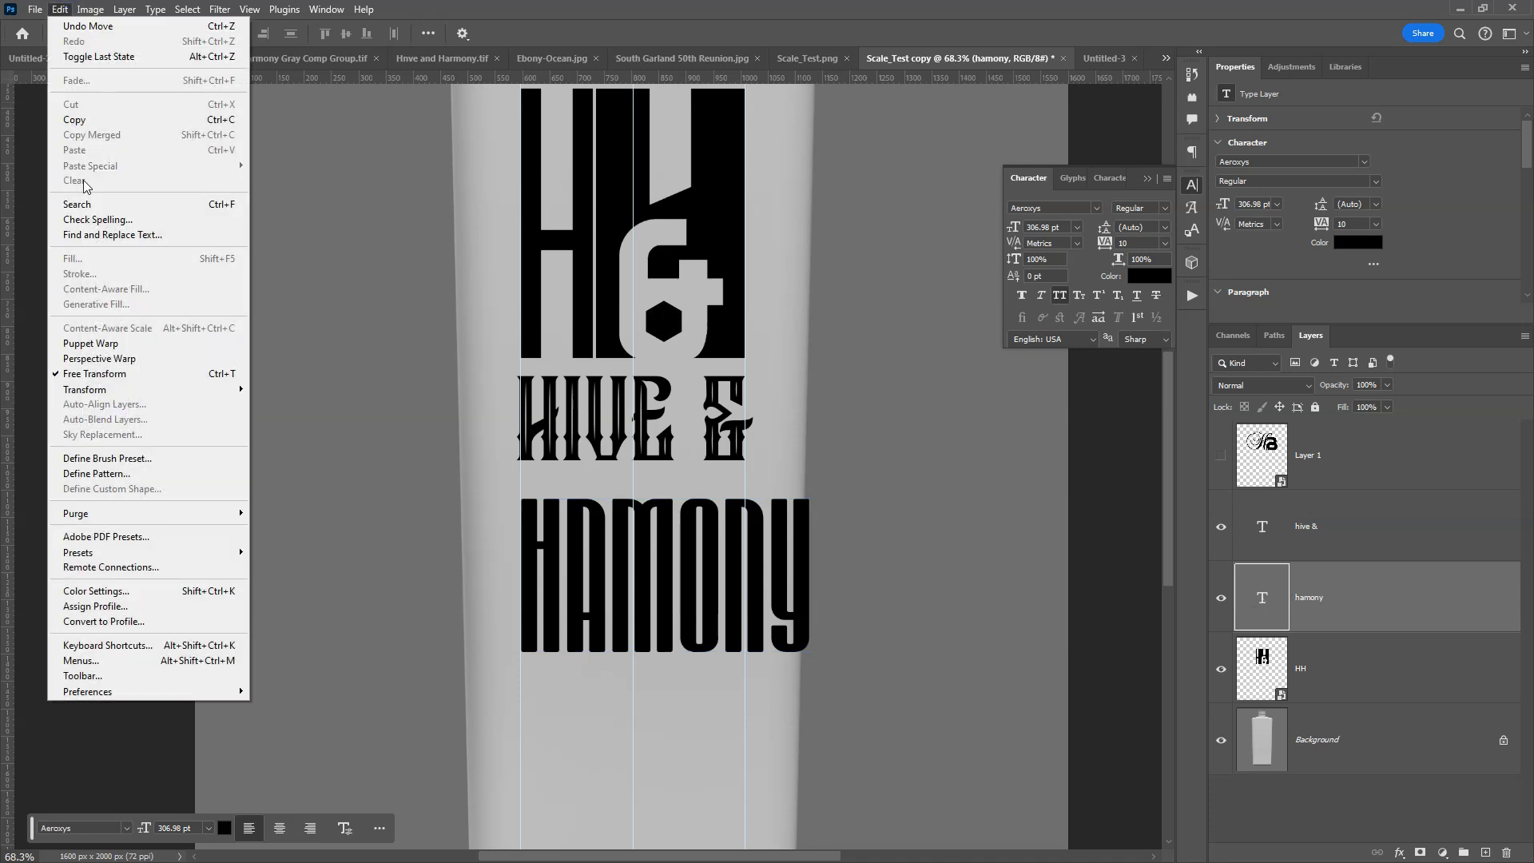
left_click(95, 219)
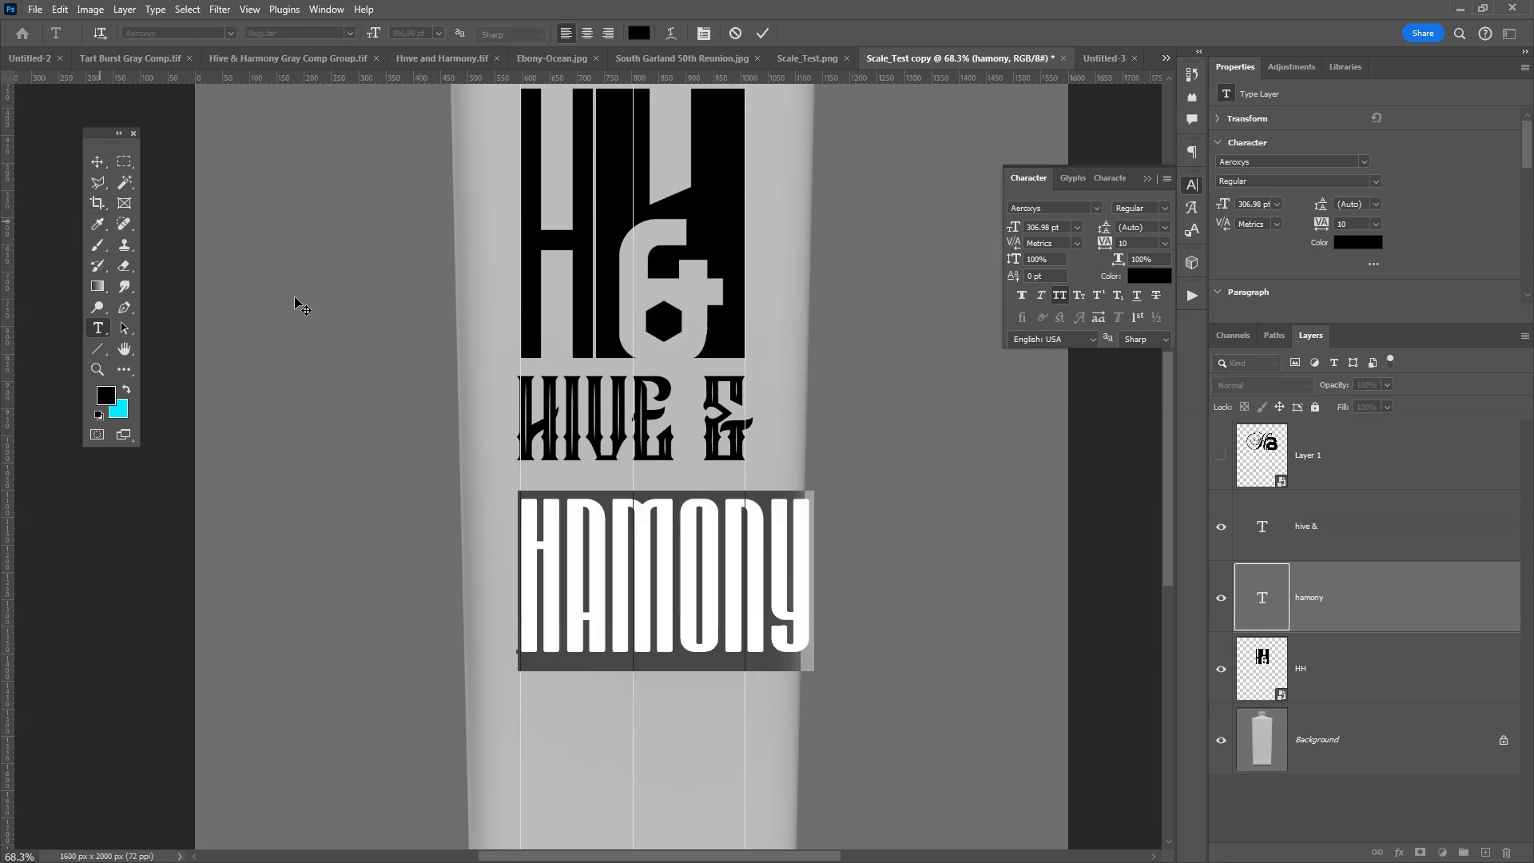
left_click_drag(419, 150, 360, 148)
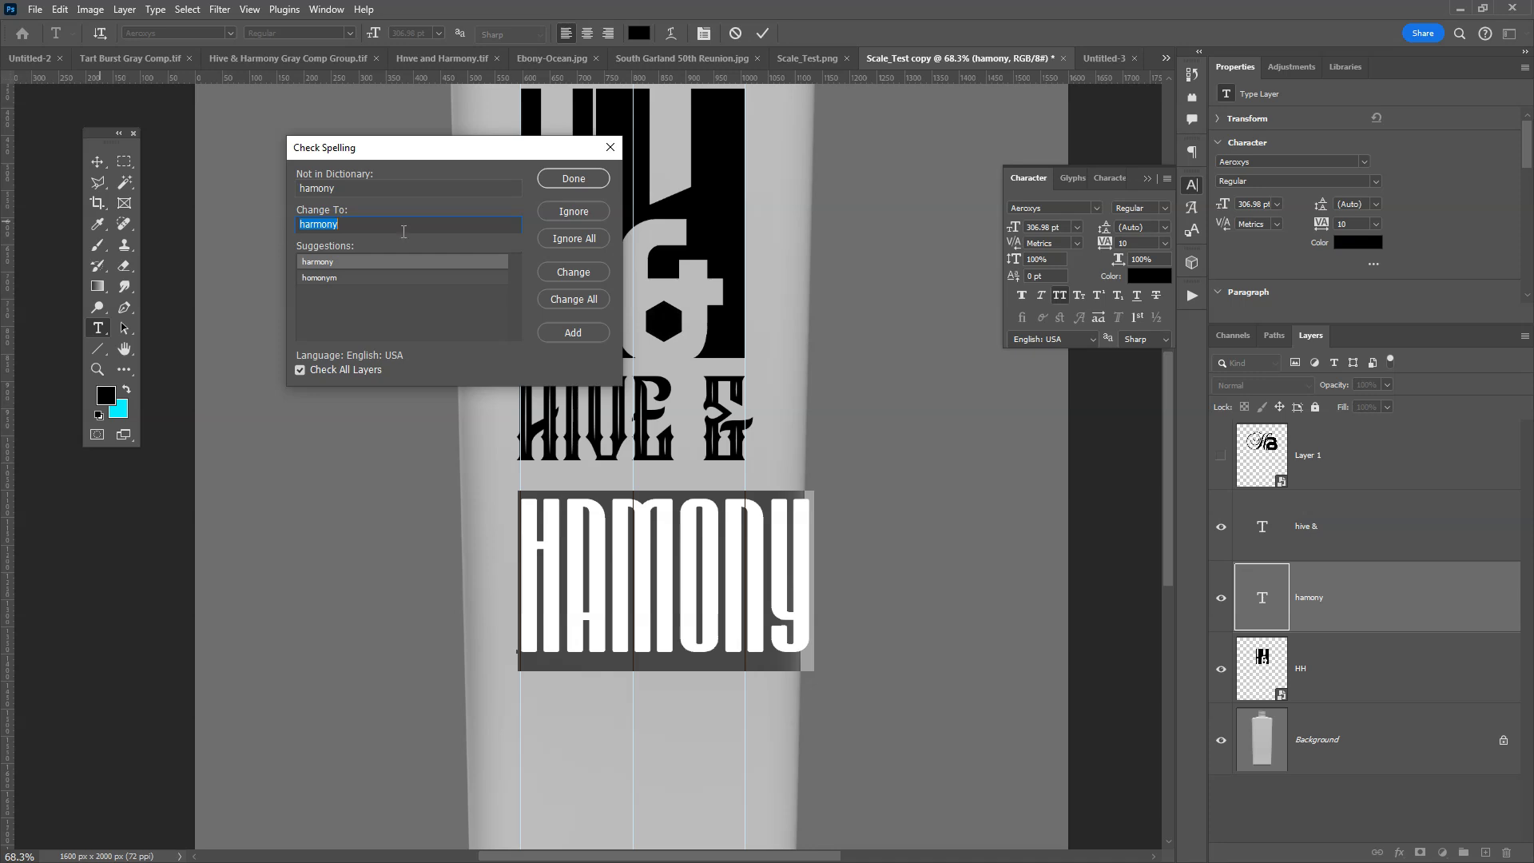
left_click(572, 272)
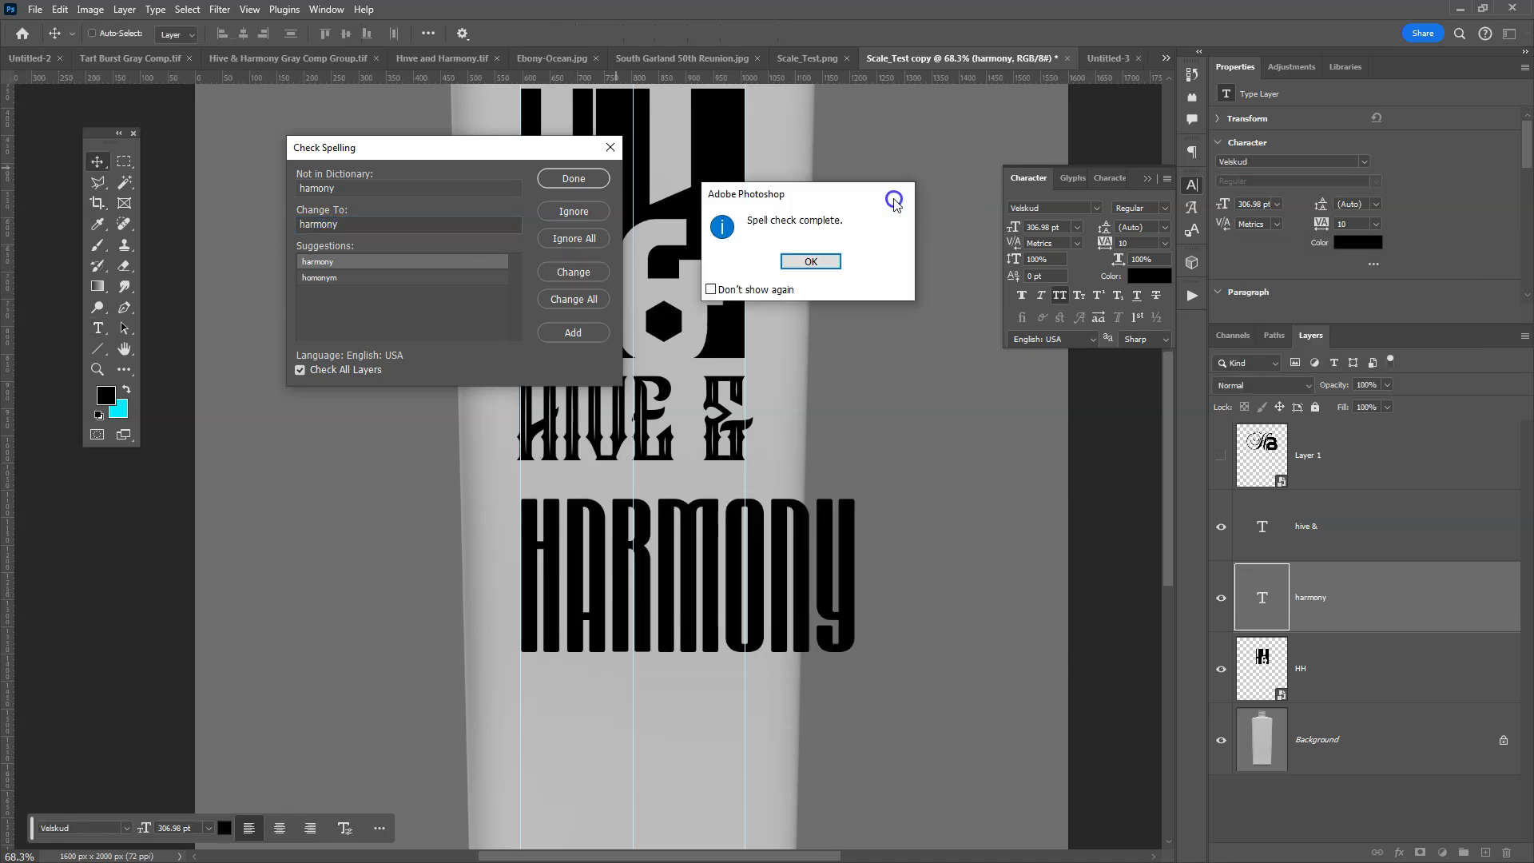
left_click(678, 263)
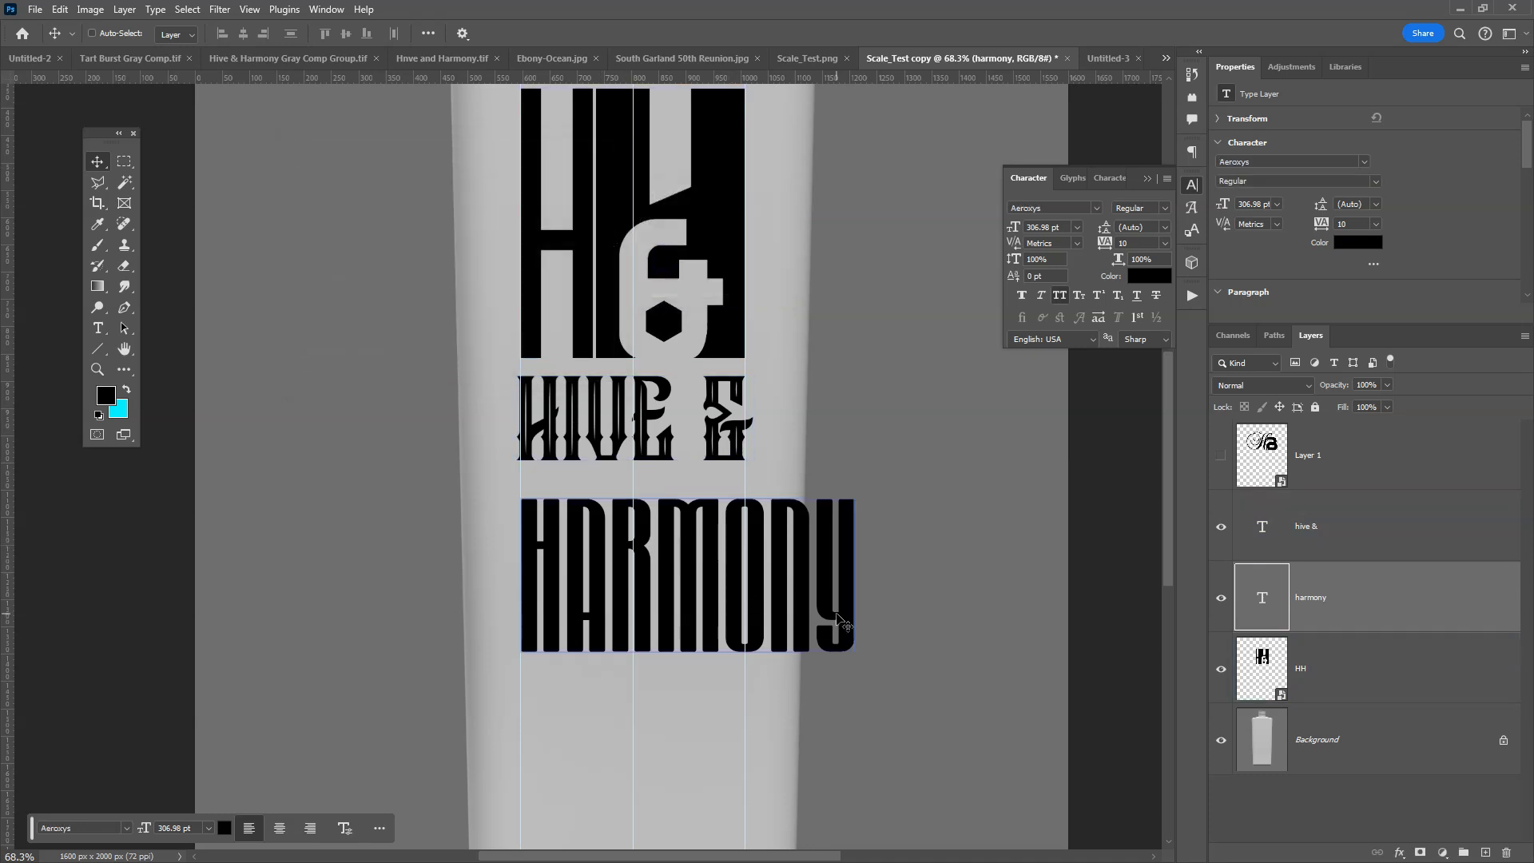
Scale the "HARMONY" text proportionally to about 206.45 pt so it fits between the outer guides
key("ctrl+t")
left_click_drag(860, 669, 752, 605)
left_click_drag(518, 611, 517, 611)
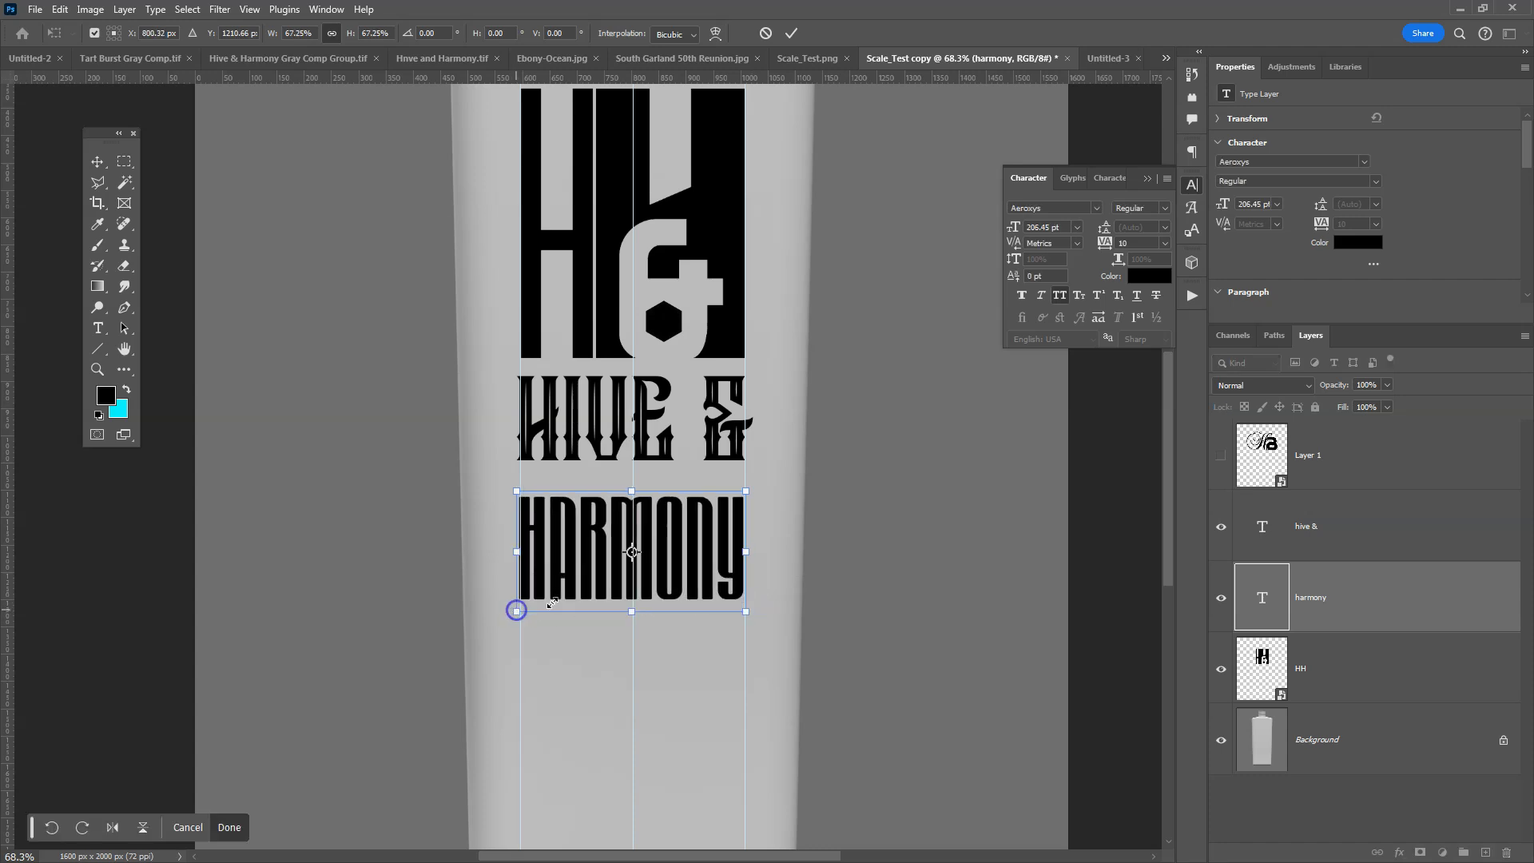
Move "HARMONY" up close beneath "HIVE &", keeping the gap similar to the one under the HH logo
left_click_drag(685, 574, 687, 553)
left_click(95, 162)
left_click(705, 312, "ctrl")
mouse_move(706, 311)
left_mouse_down()
mouse_move(705, 520)
mouse_move(705, 330)
left_mouse_up()
left_click(719, 415, "ctrl")
mouse_move(719, 416)
left_mouse_down()
mouse_move(719, 264)
mouse_move(720, 401)
left_mouse_up()
left_click_drag(719, 262, 719, 343)
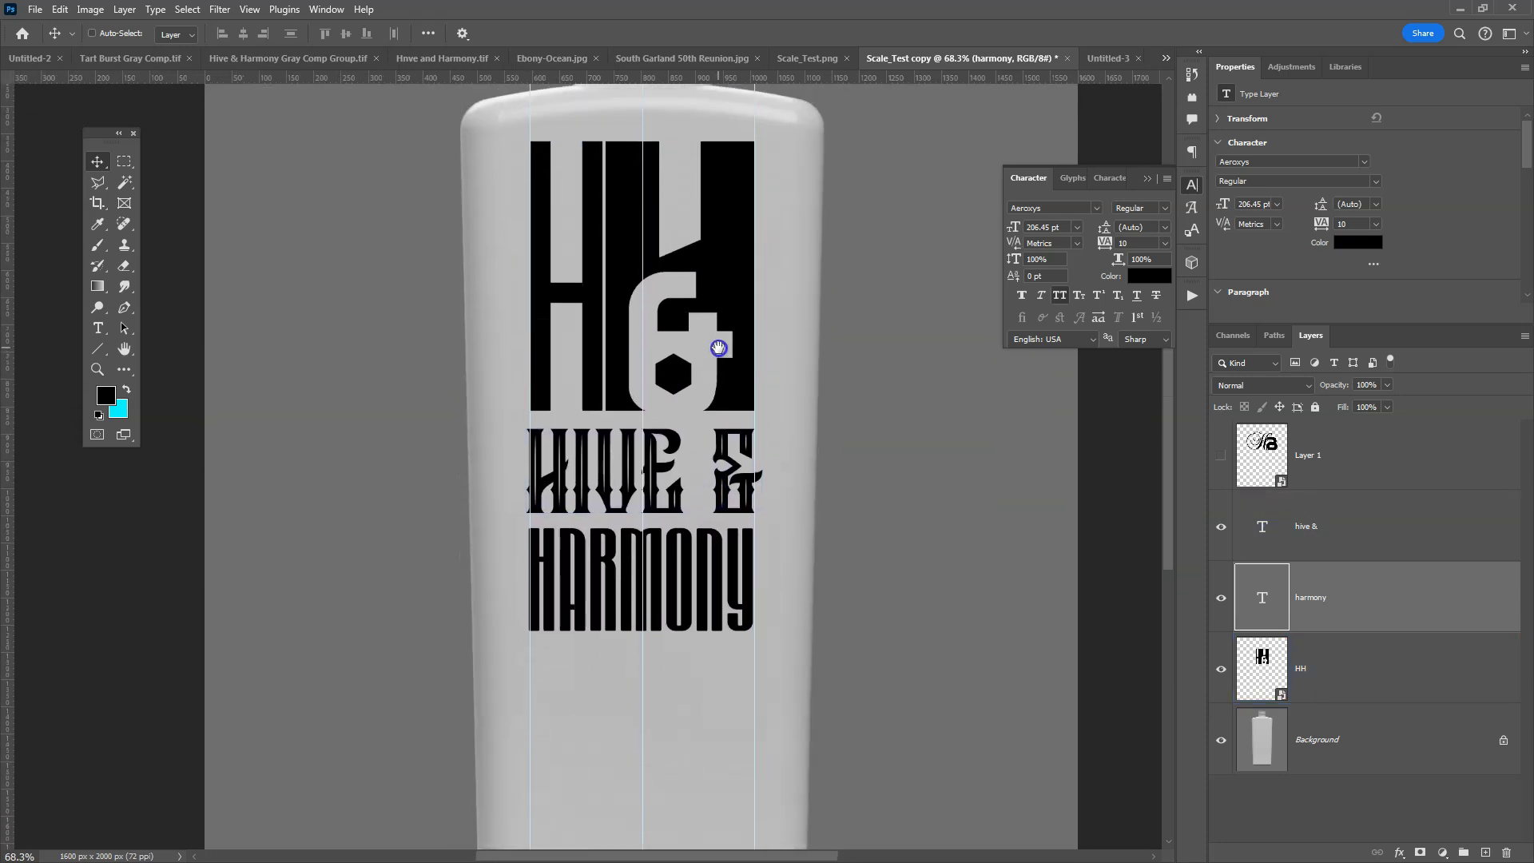
Group the "hive &" and "harmony" text layers, keep the default group name, and check the group by toggling its visibility
left_click(1354, 535)
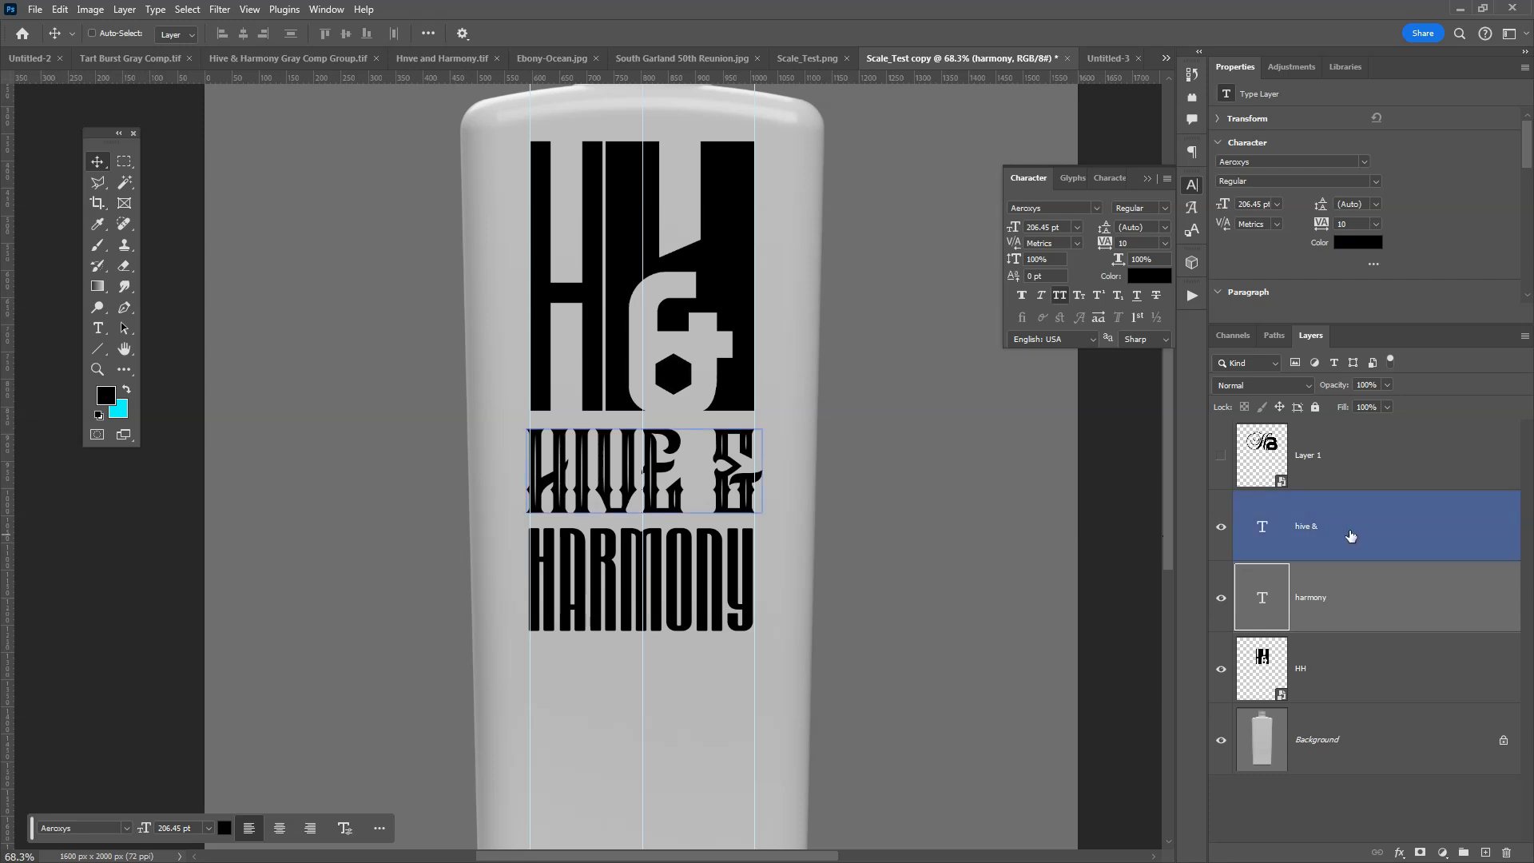
left_click(1366, 533, "ctrl")
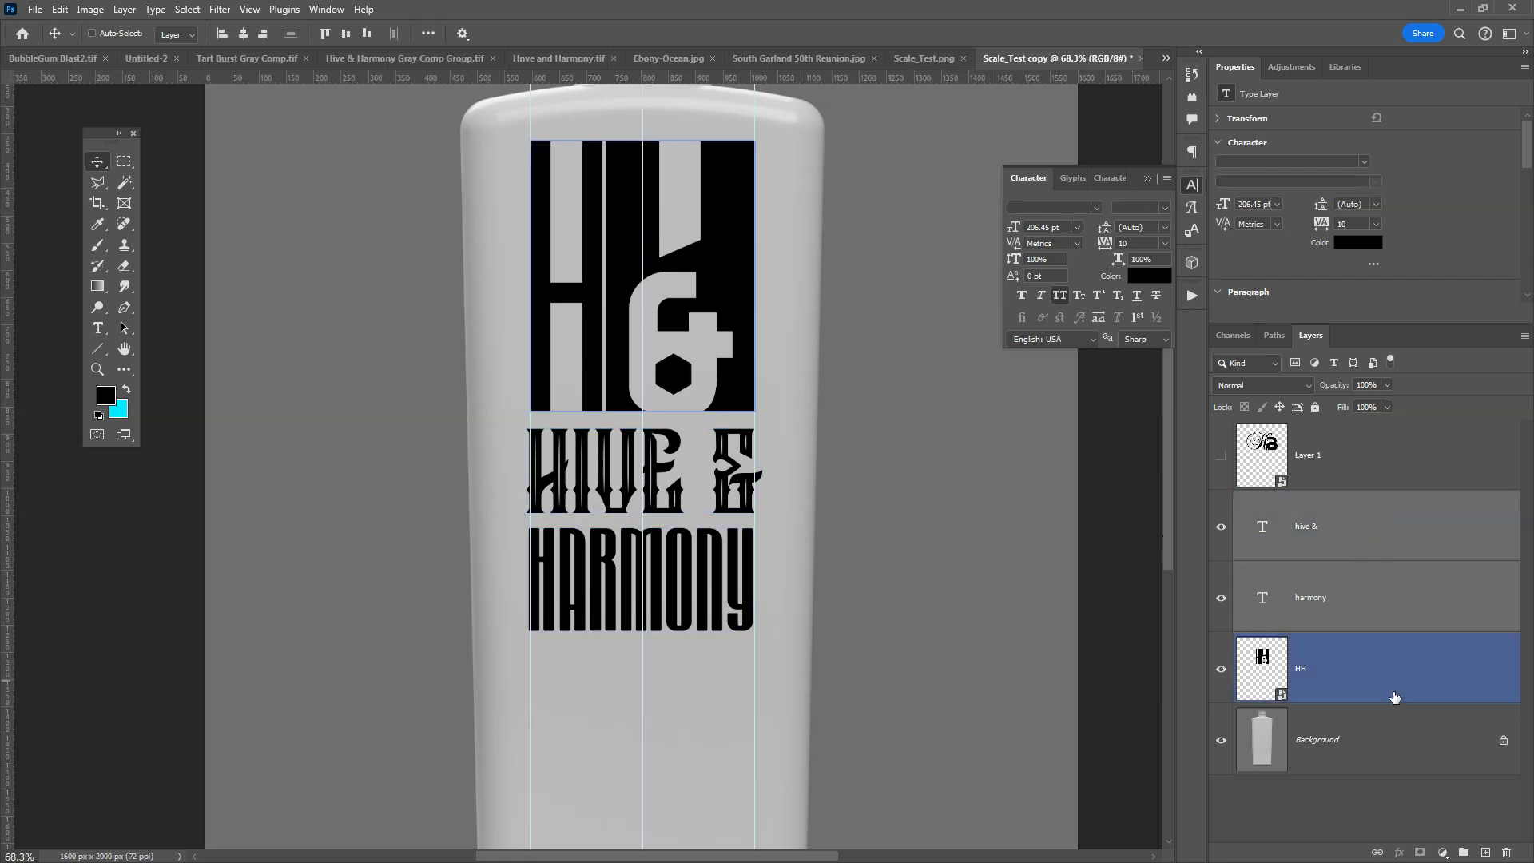
left_click(1464, 854)
left_click(1295, 546)
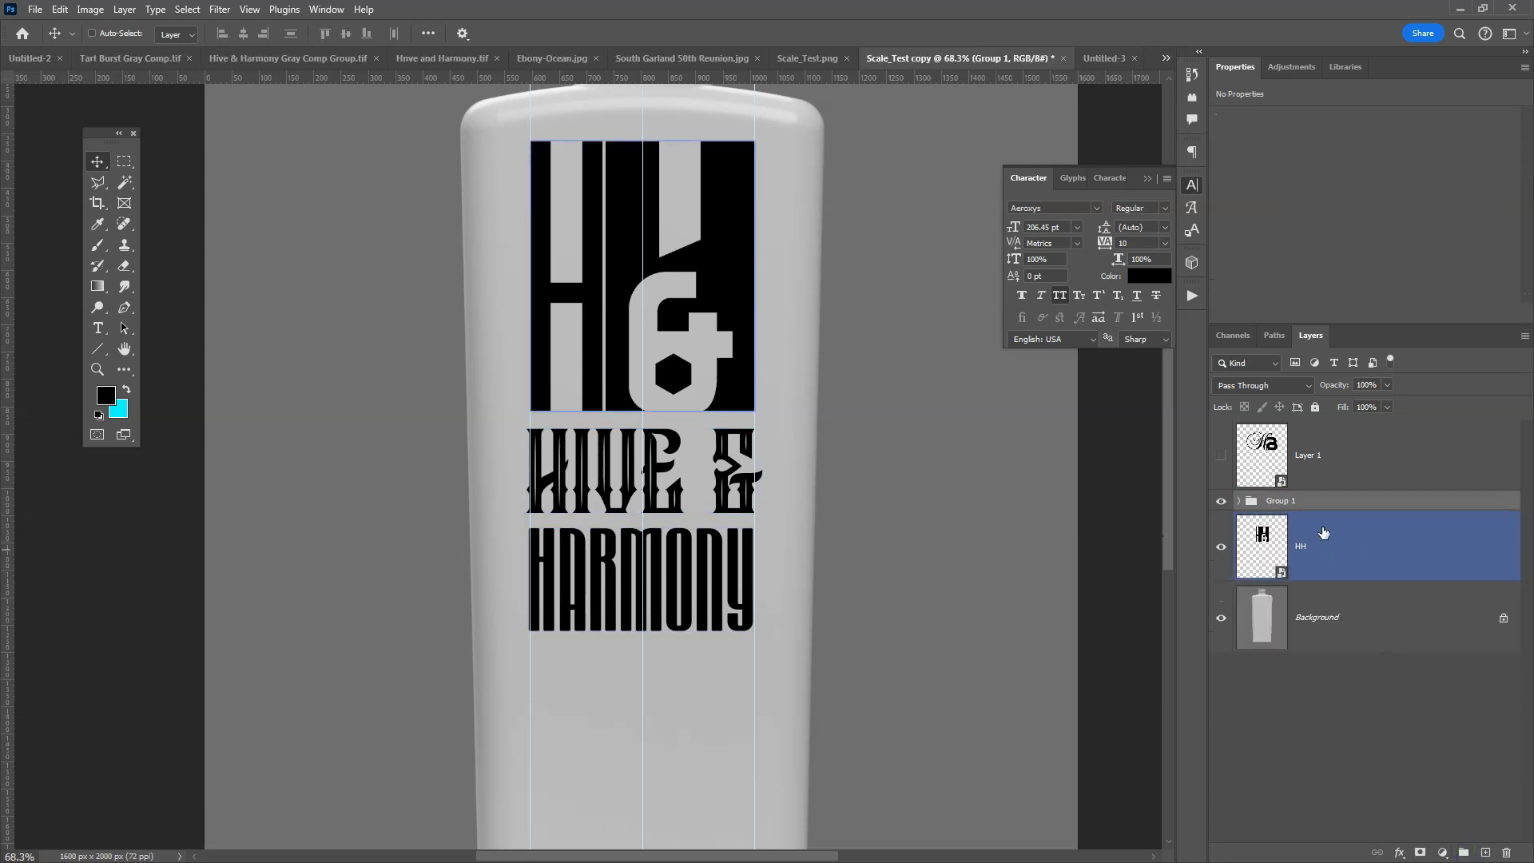
double_click(1275, 499)
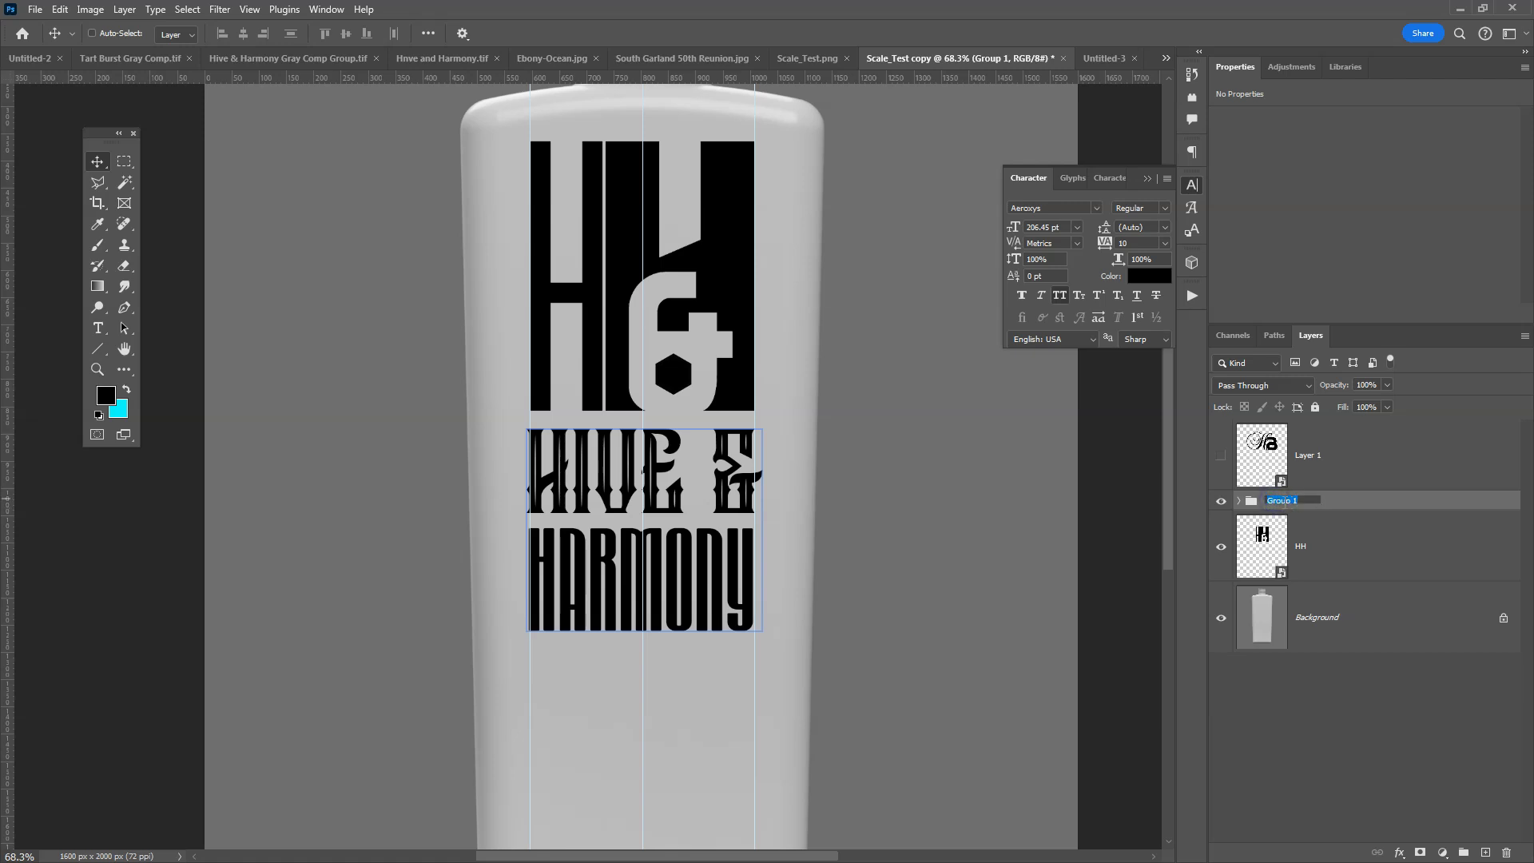
key("Return")
left_click(1353, 504)
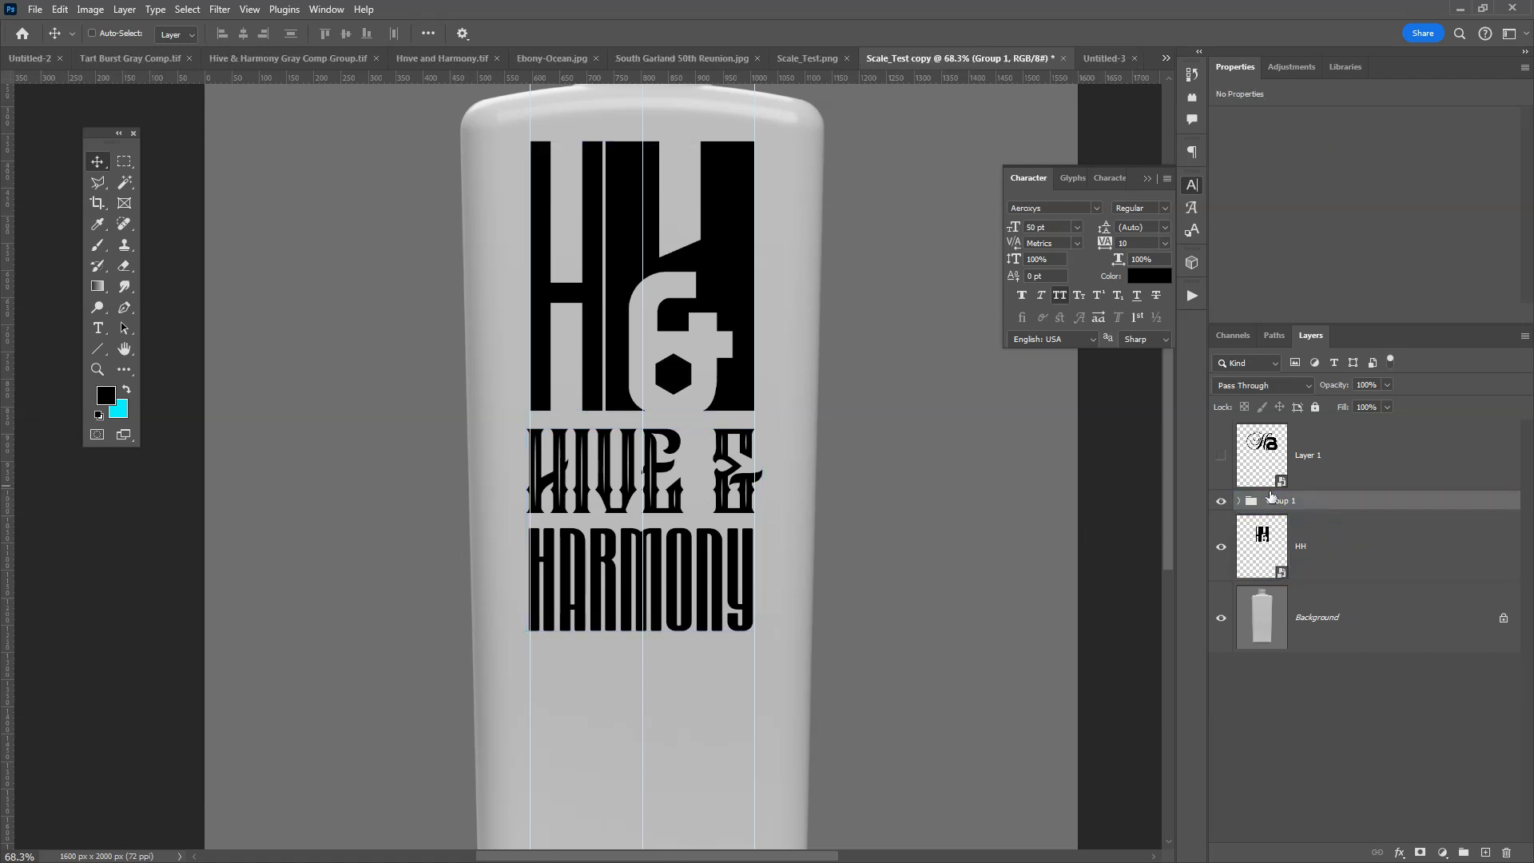
left_click(1221, 501)
left_click(1221, 501)
Add a new text line "HEAT INFUSED" in Aeroxys Regular at 50 pt below "HARMONY"
left_click_drag(689, 517, 687, 455)
scroll(686, 454, "down", 1)
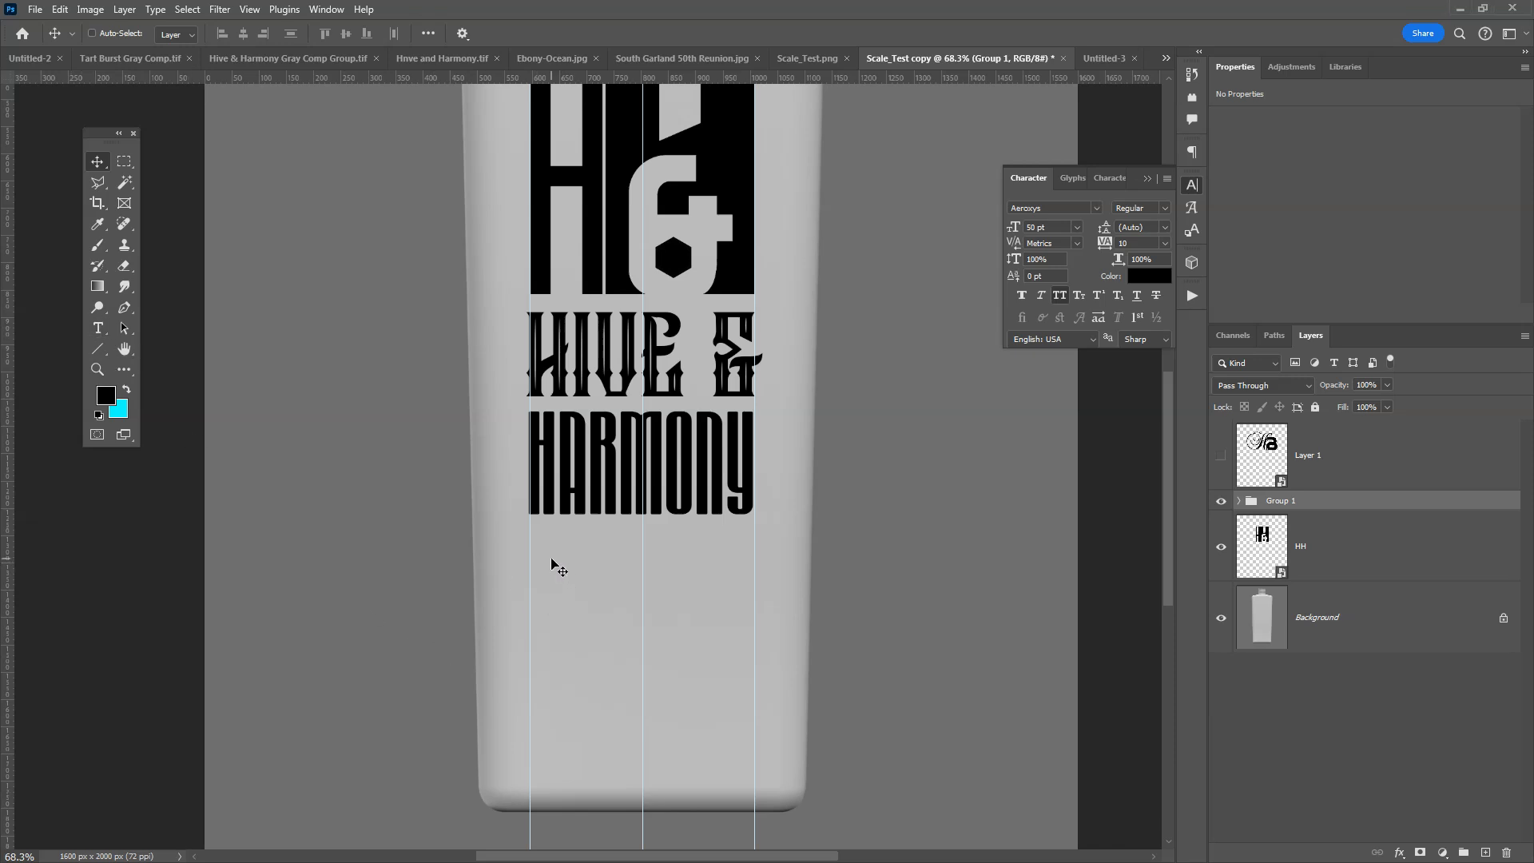
left_click(97, 328)
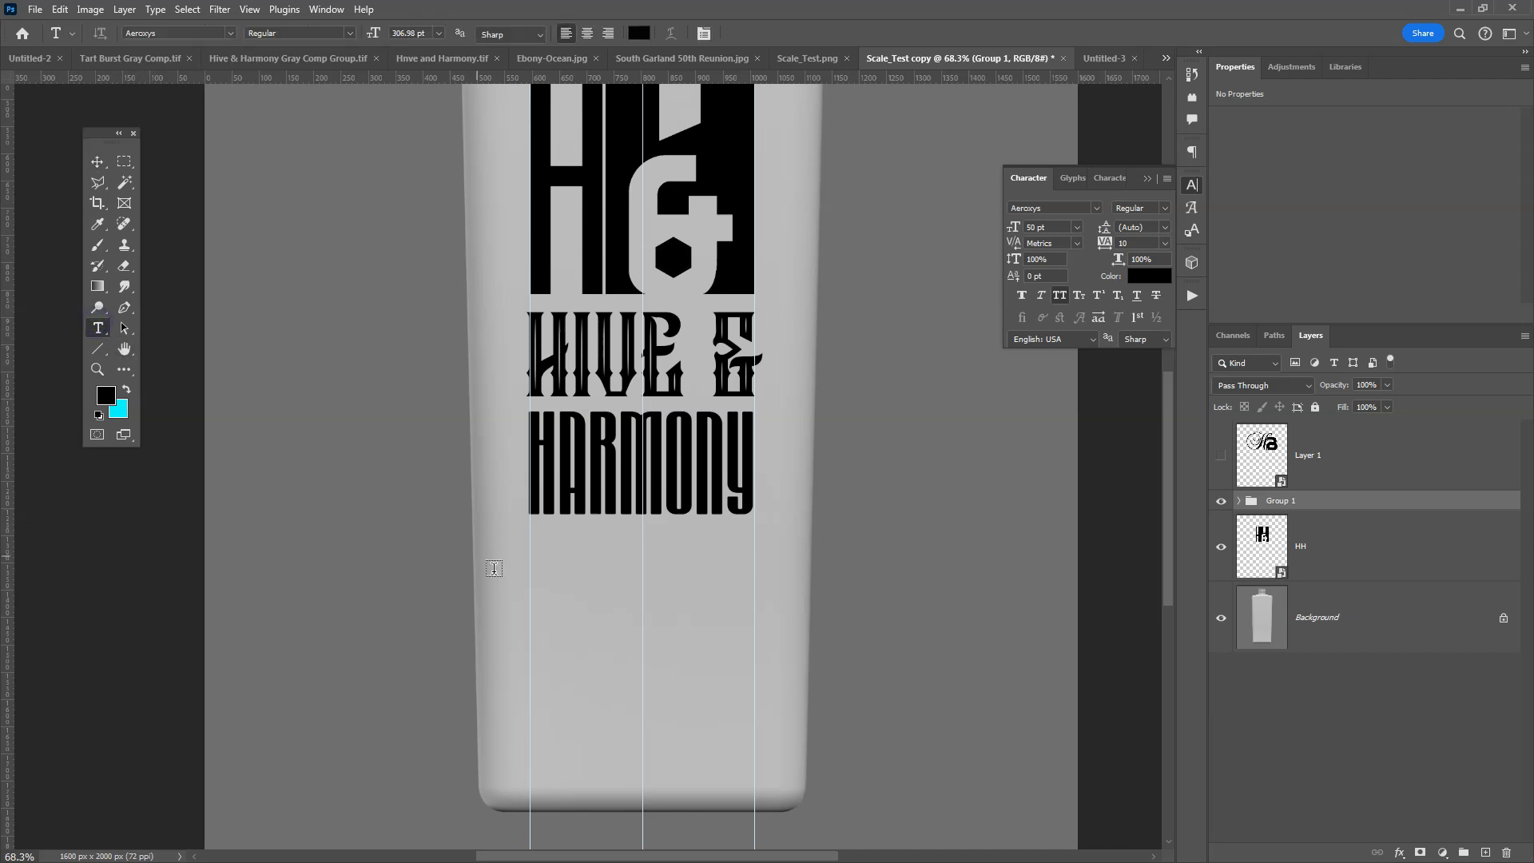
left_click(549, 562)
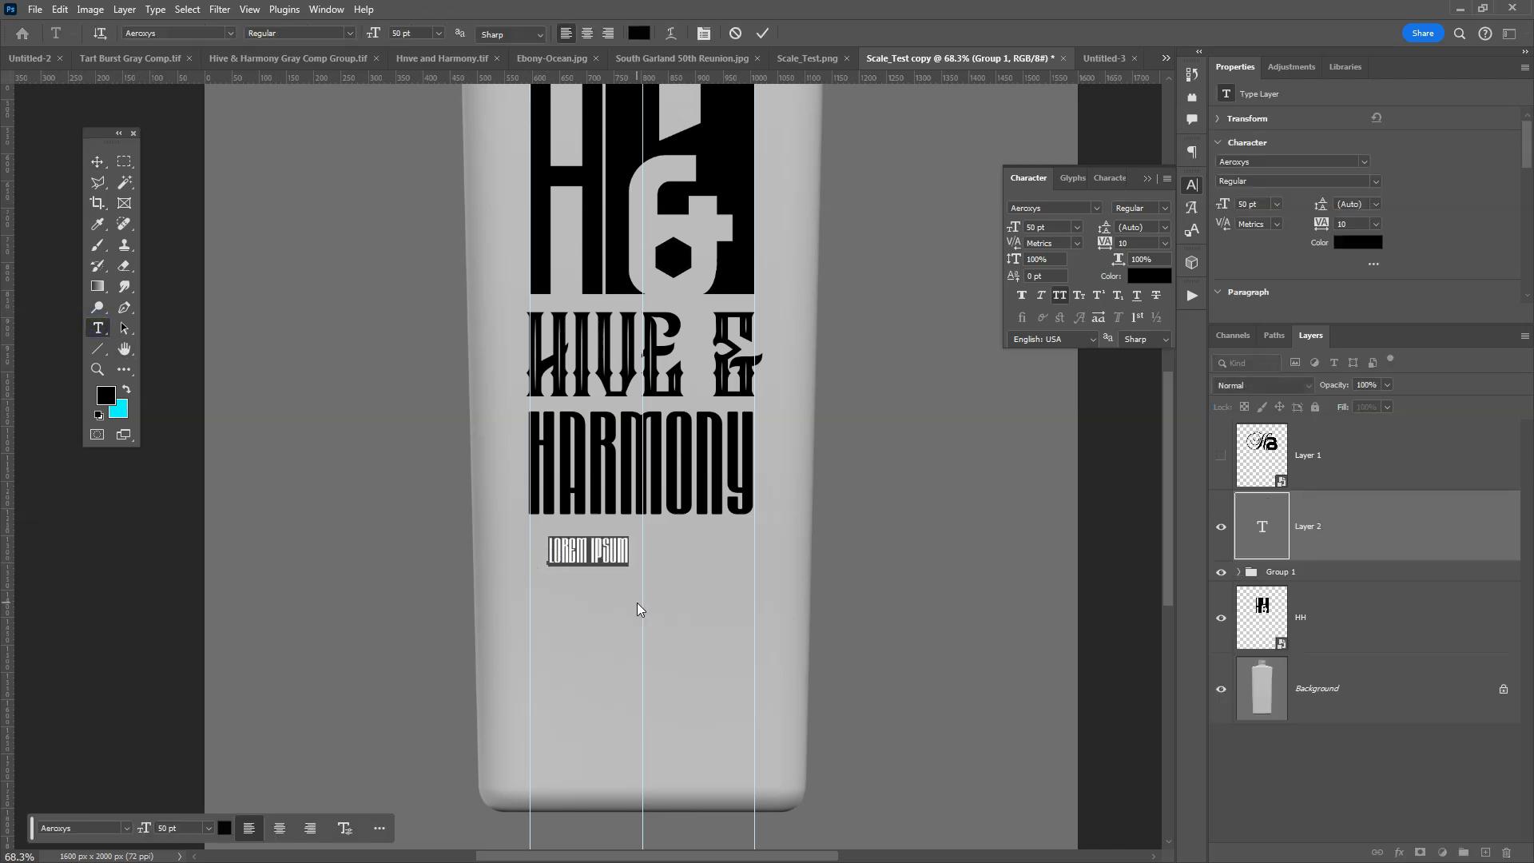
type("HEAT")
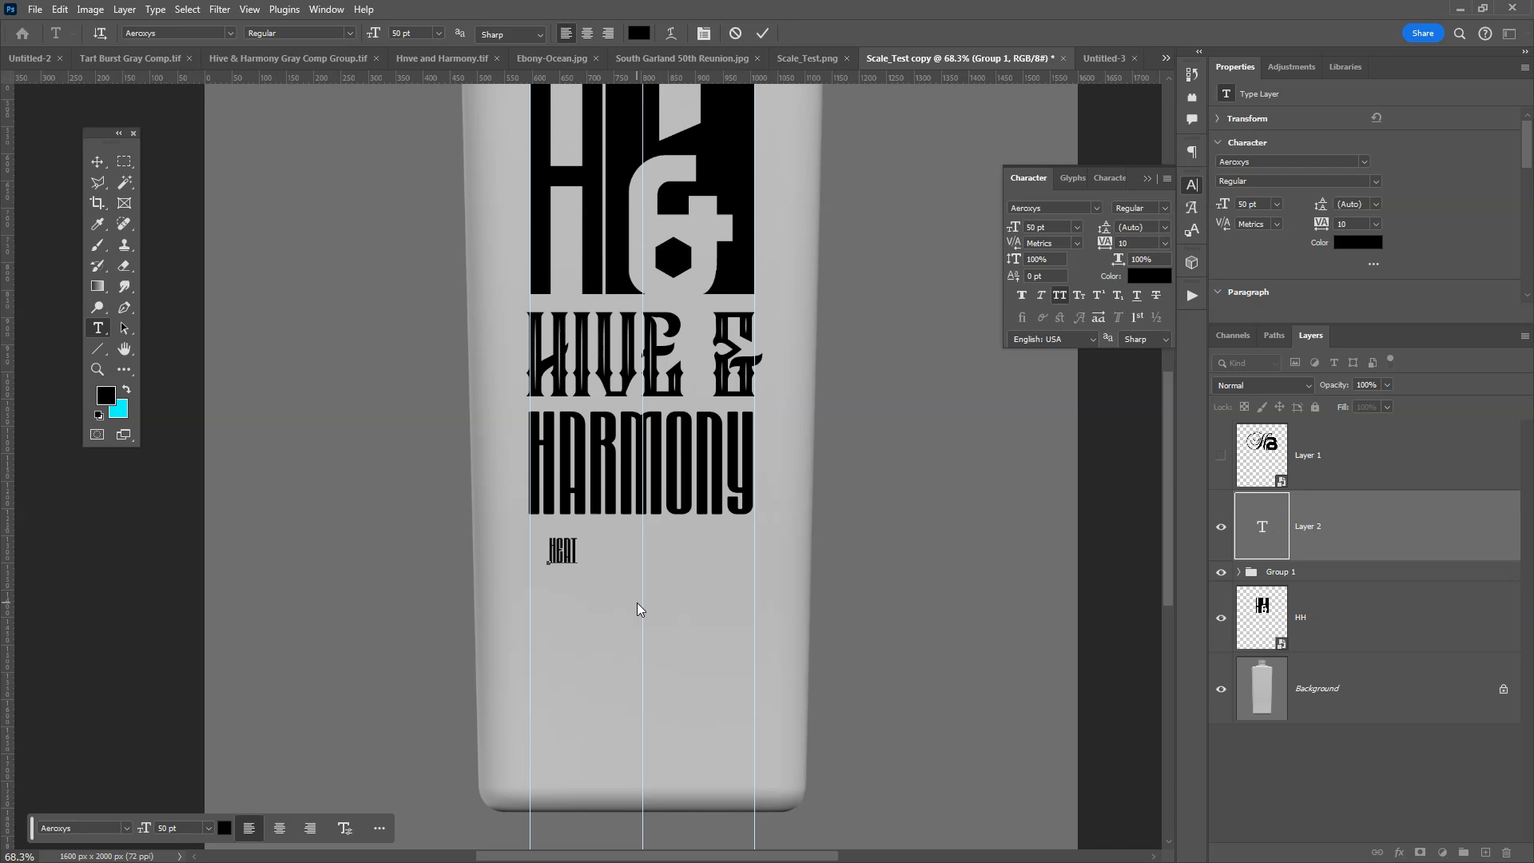
type(" INFUSED")
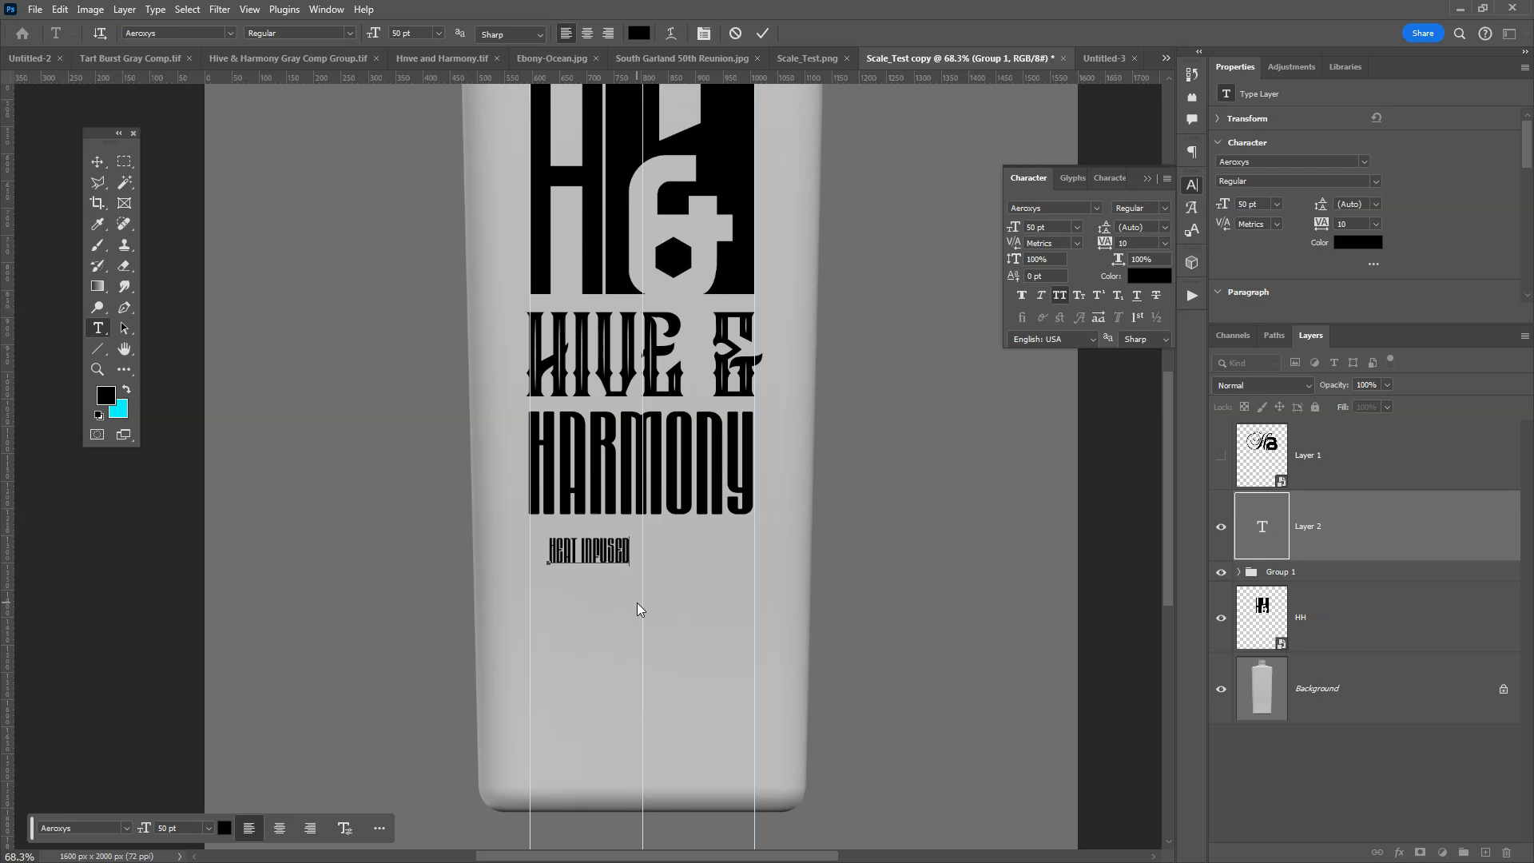
left_click(96, 161)
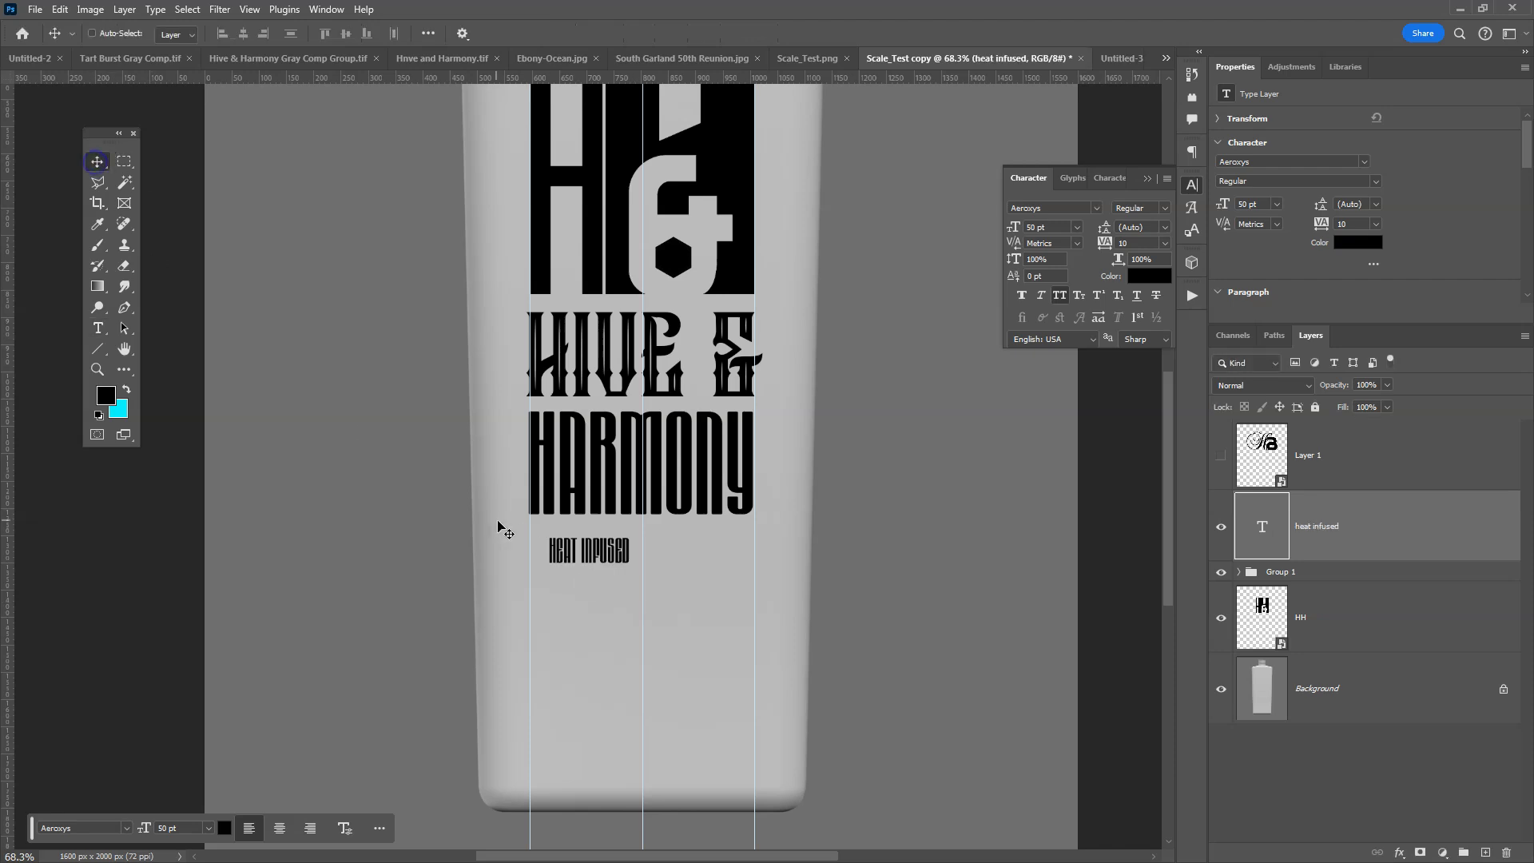
Duplicate the "HEAT INFUSED" text directly below itself and replace the copy's text with "honey"
left_click_drag(602, 557, 604, 599)
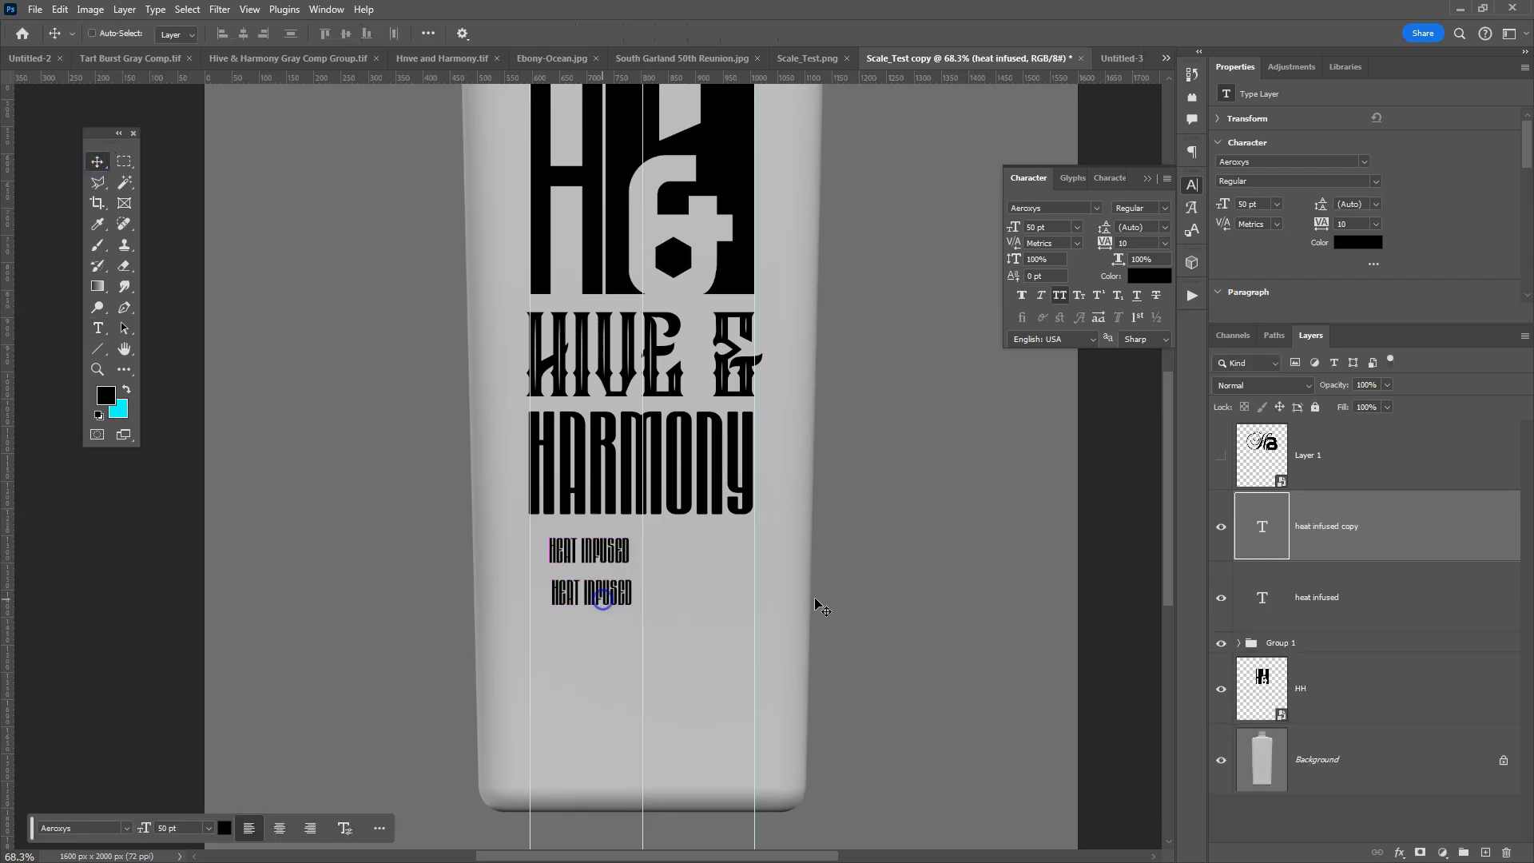
double_click(1263, 532)
type("hon")
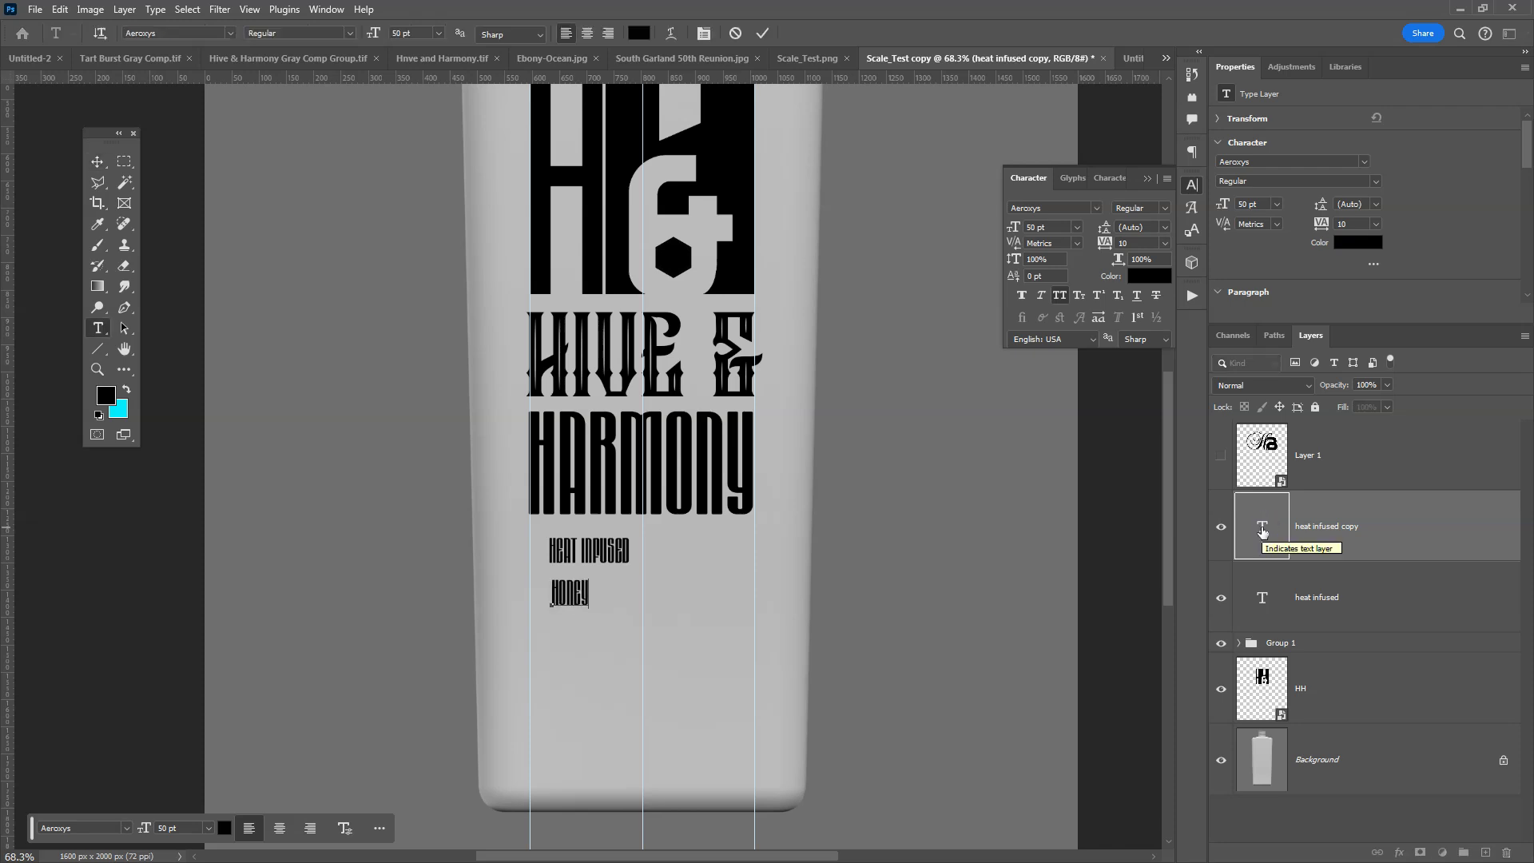
type("ey")
left_click(96, 161)
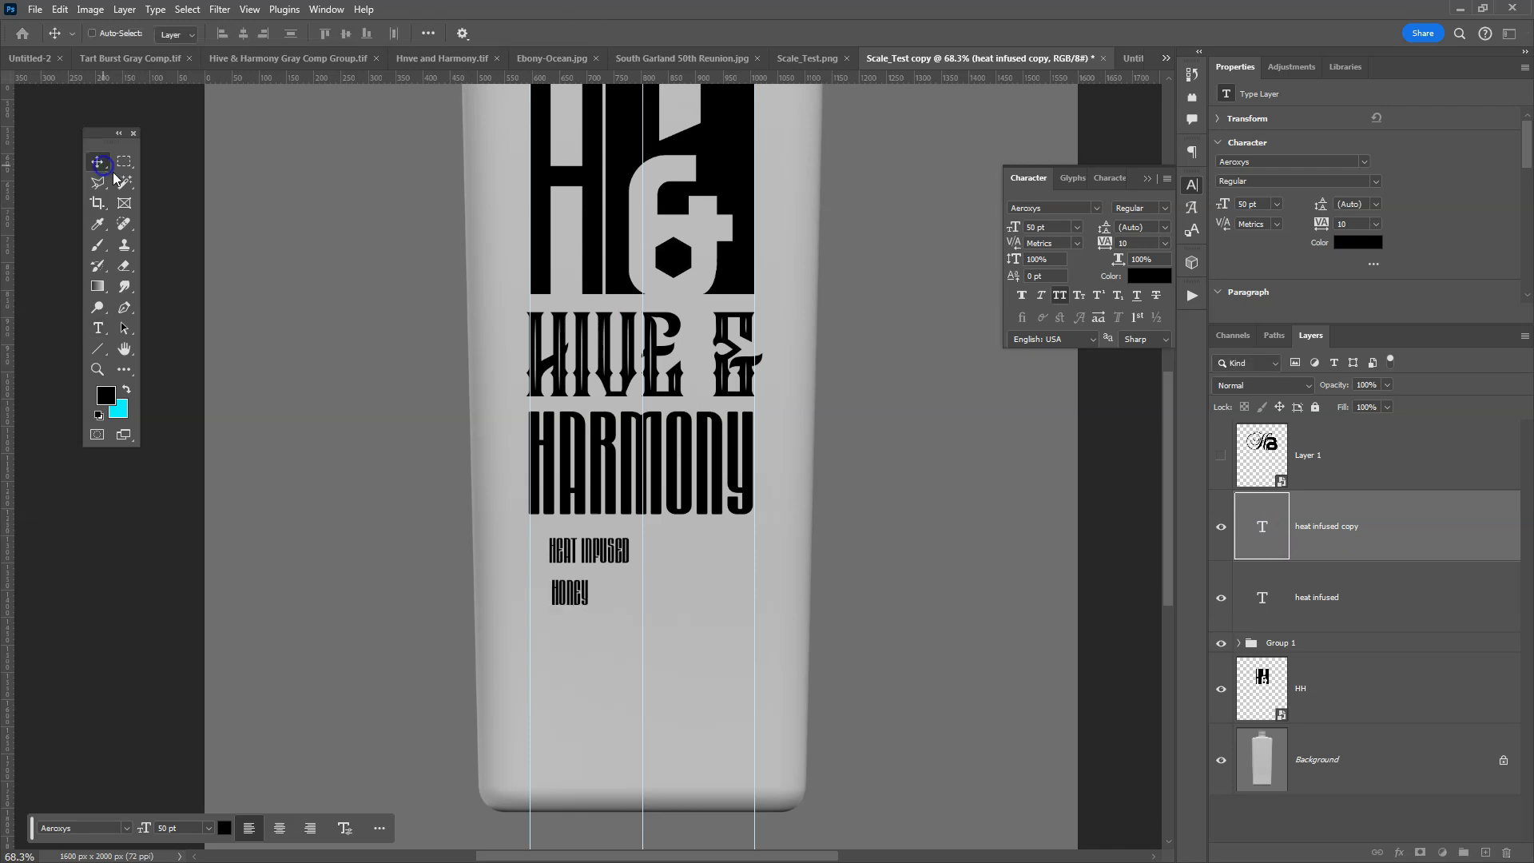
Hide the "honey" text layer and enlarge the "HEAT INFUSED" text below "HARMONY" to about 122 pt
left_click(1221, 527)
left_click(1279, 598)
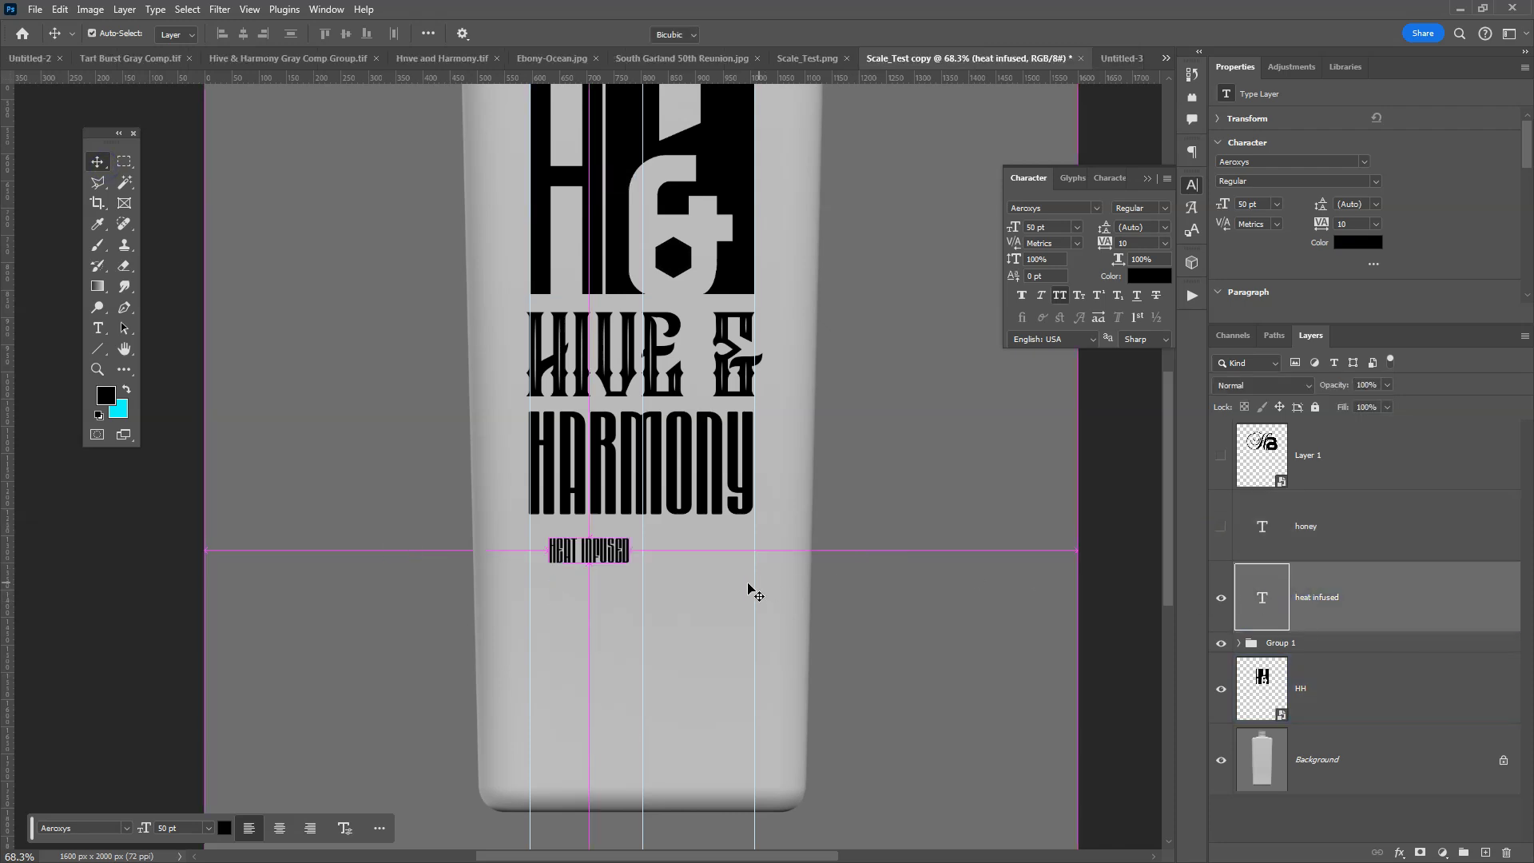
key("ctrl+t")
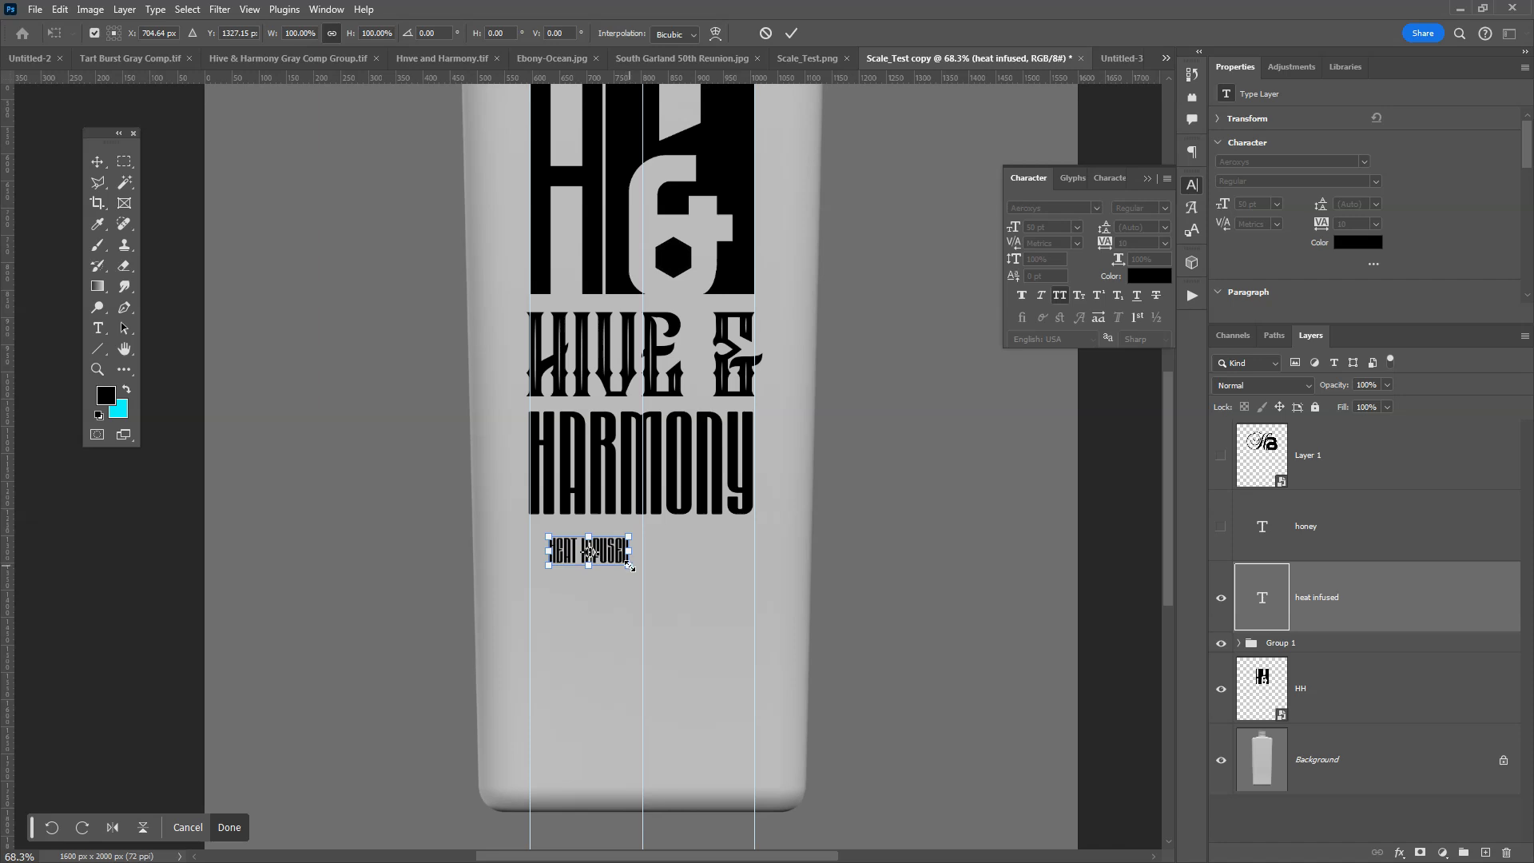
left_click_drag(631, 567, 740, 629)
key("Return")
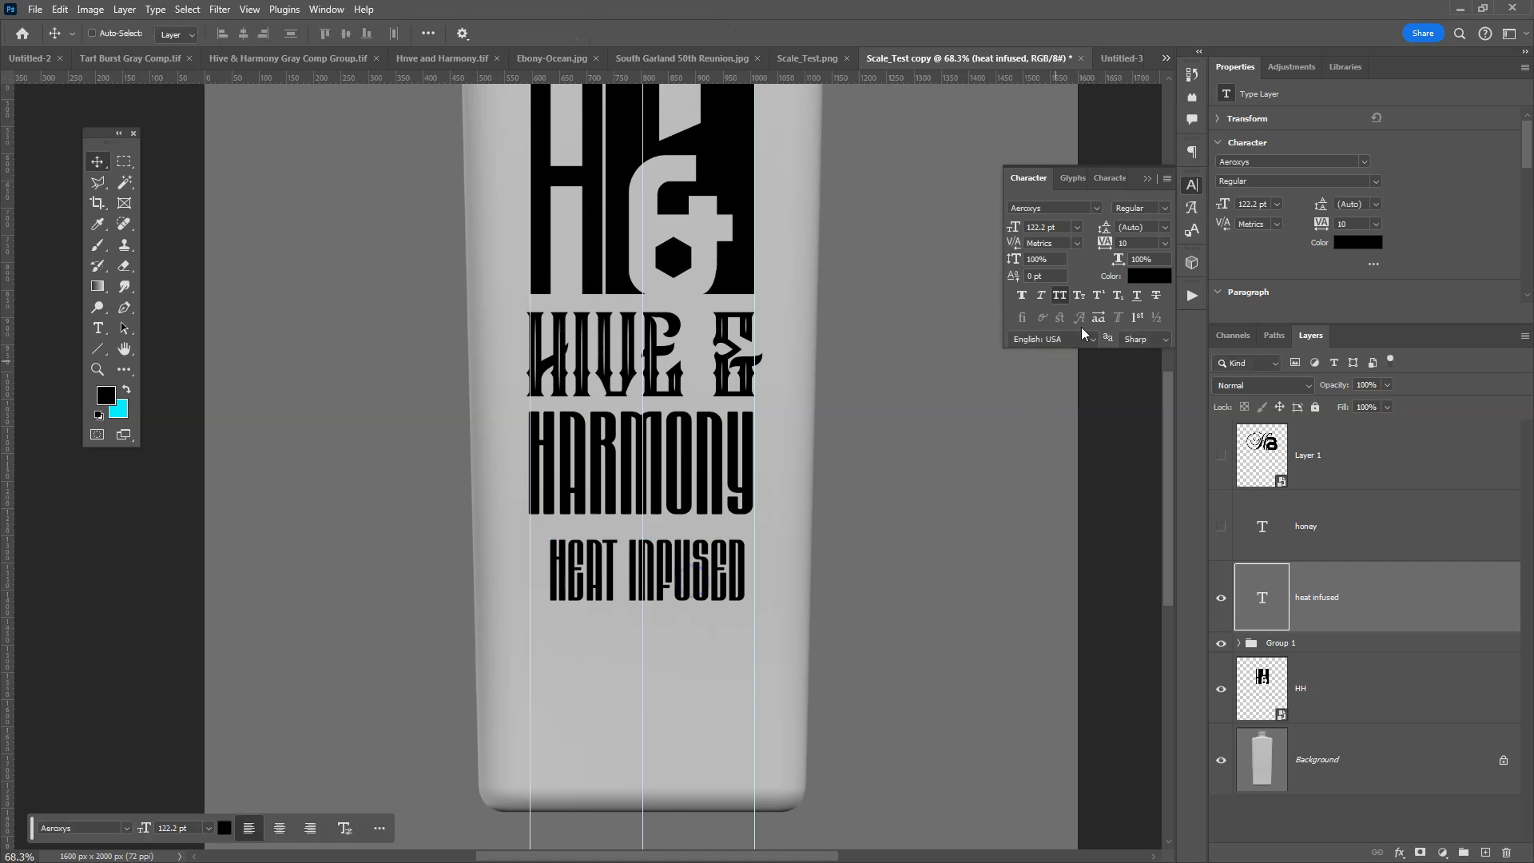
Browse font previews on the "HEAT INFUSED" text and set its font to AeroliteCPtwo Medium
left_click(1097, 208)
key("Down")
key("Down")
key("Down")
key("Down")
key("Down")
key("Down")
key("Down")
key("Down")
key("Down")
key("Down")
key("Down")
key("Down")
key("Down")
key("Down")
key("Down")
key("Down")
key("Down")
key("Down")
key("Down")
key("Down")
key("Down")
key("Down")
key("Down")
key("Down")
key("Down")
key("Down")
key("Down")
key("Down")
key("Down")
key("Down")
key("Down")
key("Down")
key("Down")
key("Down")
key("Down")
key("Down")
key("Down")
key("Down")
key("Down")
key("Down")
key("Down")
key("Down")
key("Down")
key("Down")
key("Down")
key("Down")
key("Down")
key("Down")
key("Down")
key("Down")
key("Down")
key("Down")
key("Down")
key("Down")
key("Down")
key("Down")
key("Down")
key("Down")
key("Down")
key("Down")
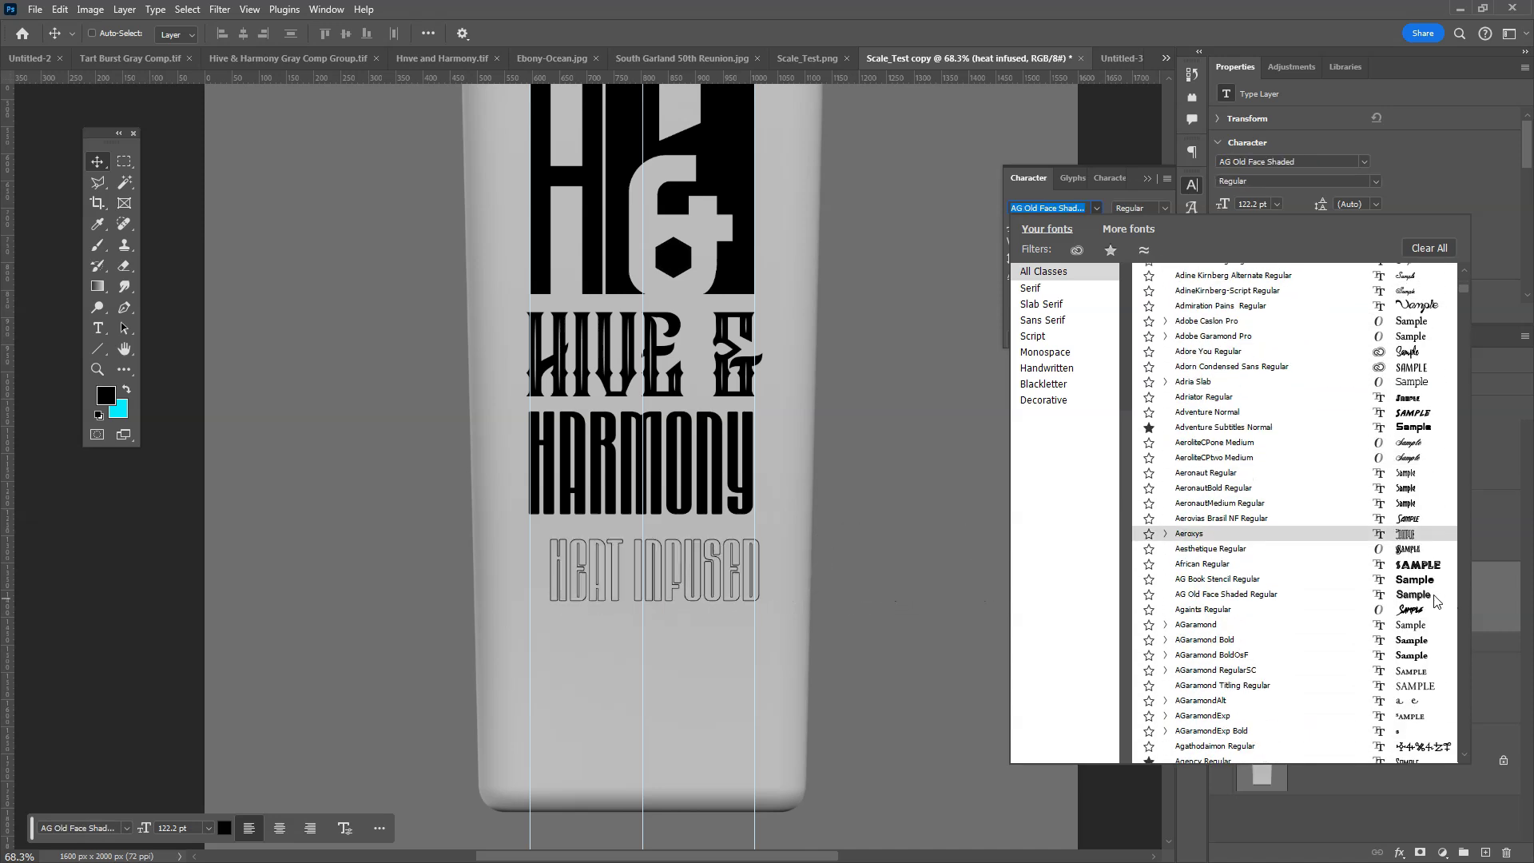
scroll(1430, 559, "down", 3)
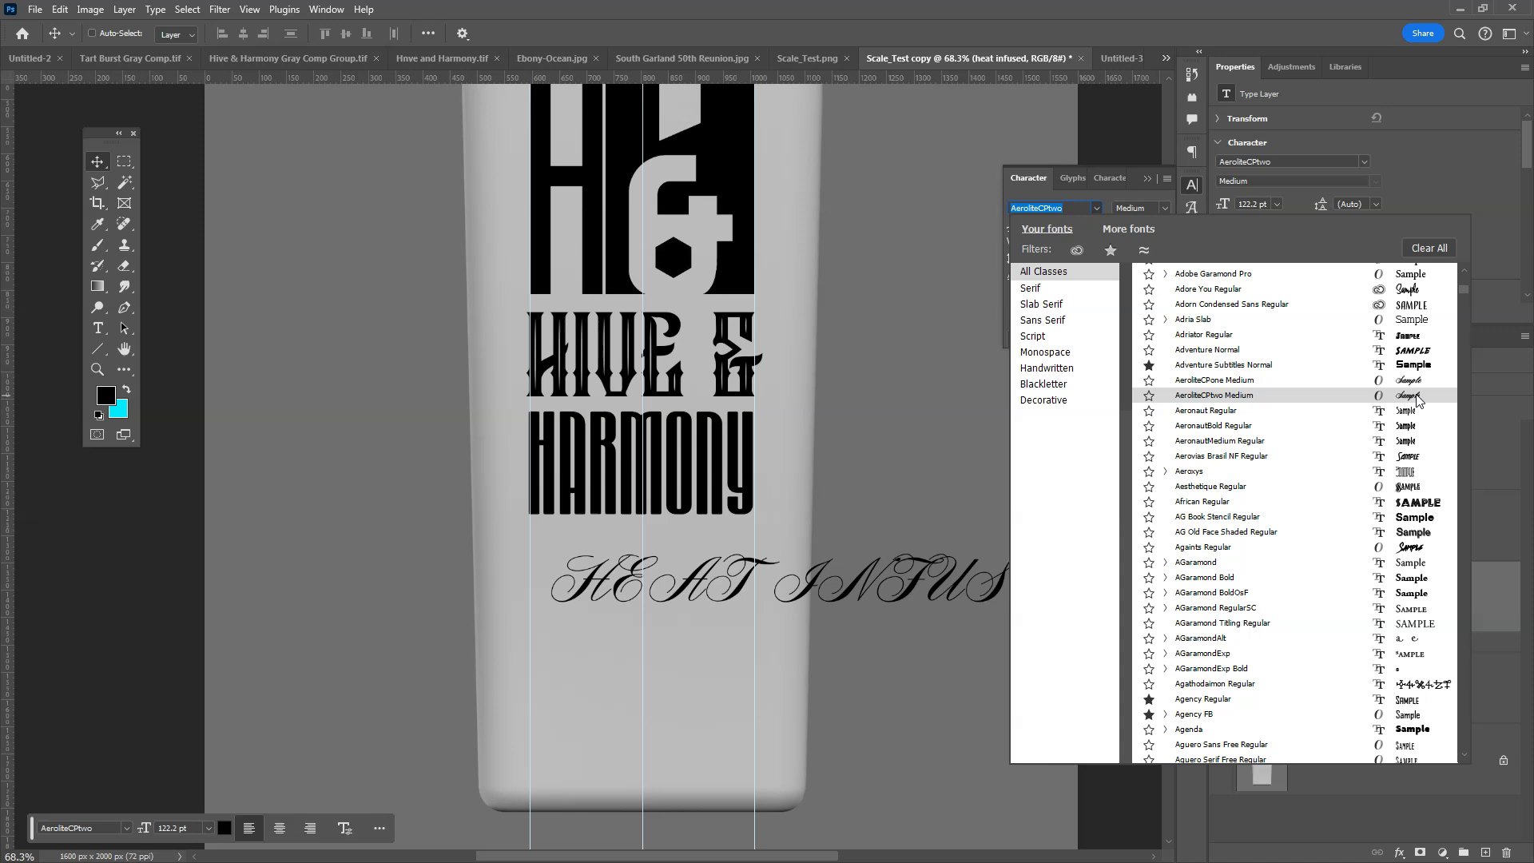
left_click(1416, 397)
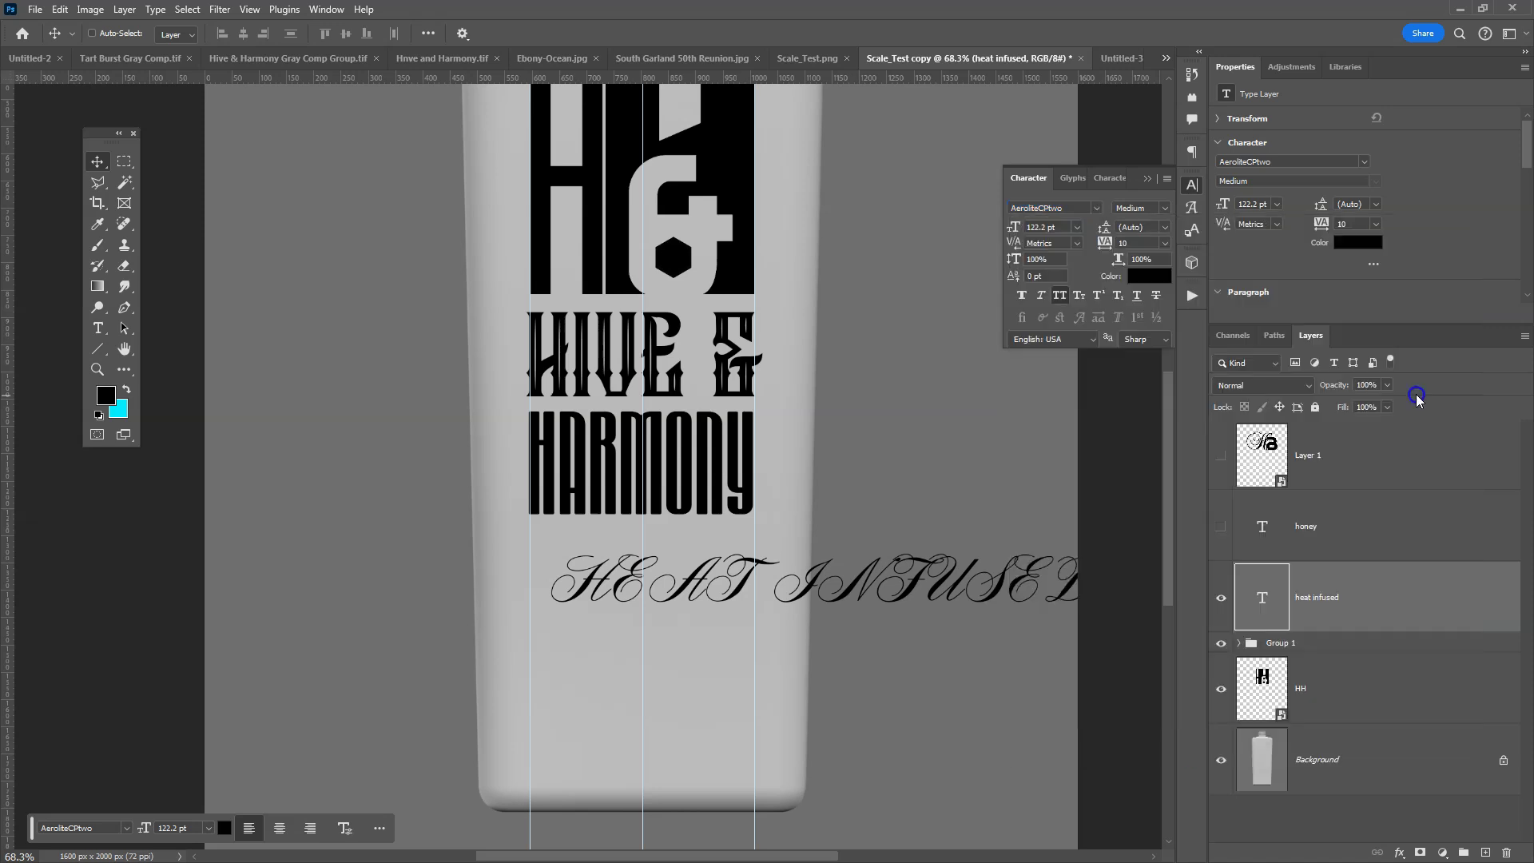
Turn off All Caps for "heat infused" and move it beneath "HARMONY" so it starts at the first vertical guide
left_click(1059, 296)
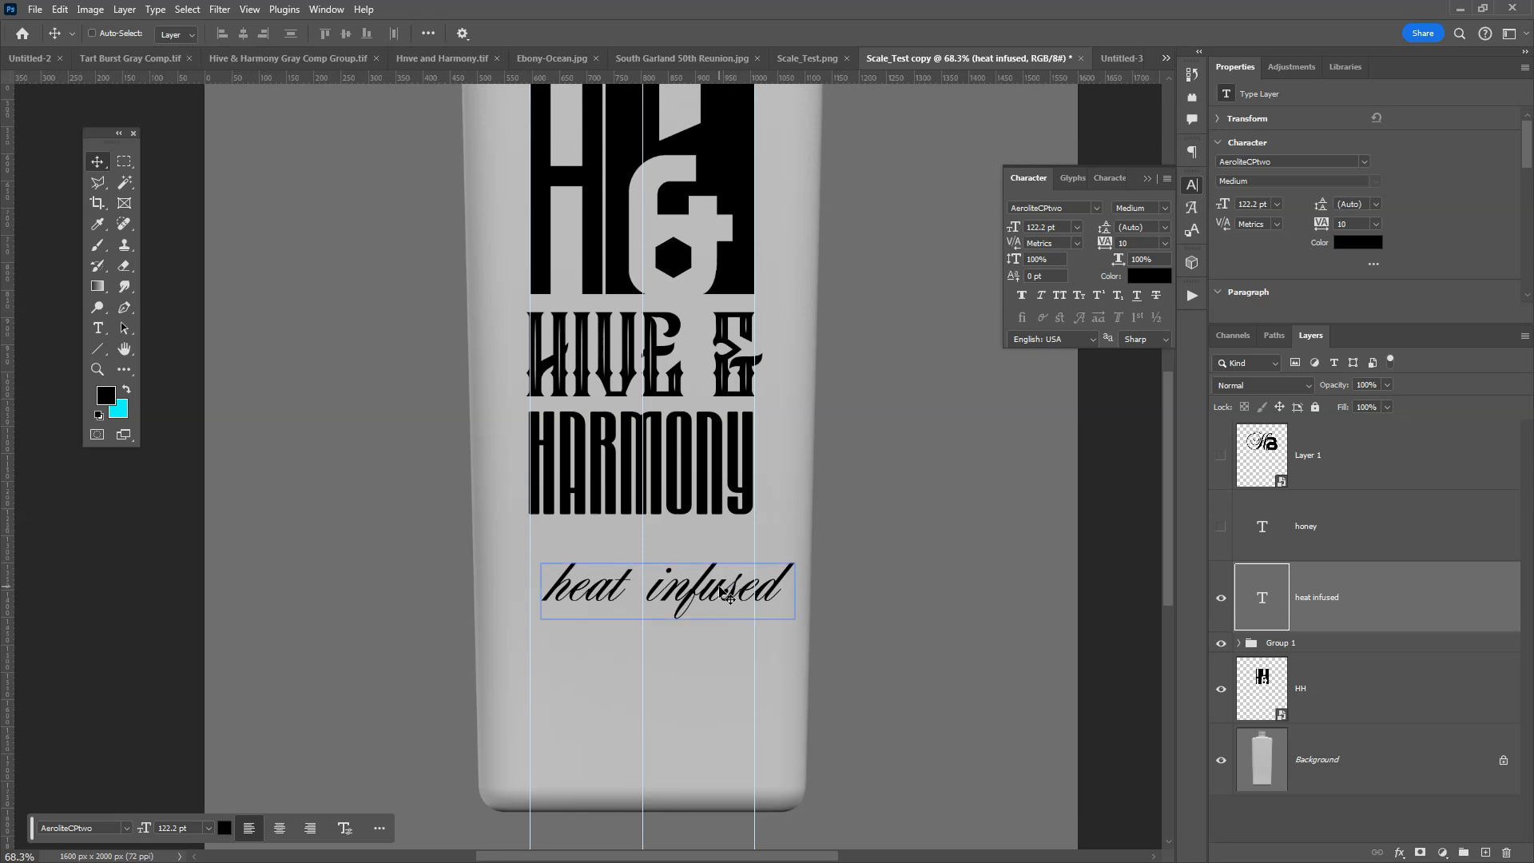
left_click_drag(726, 601, 702, 574)
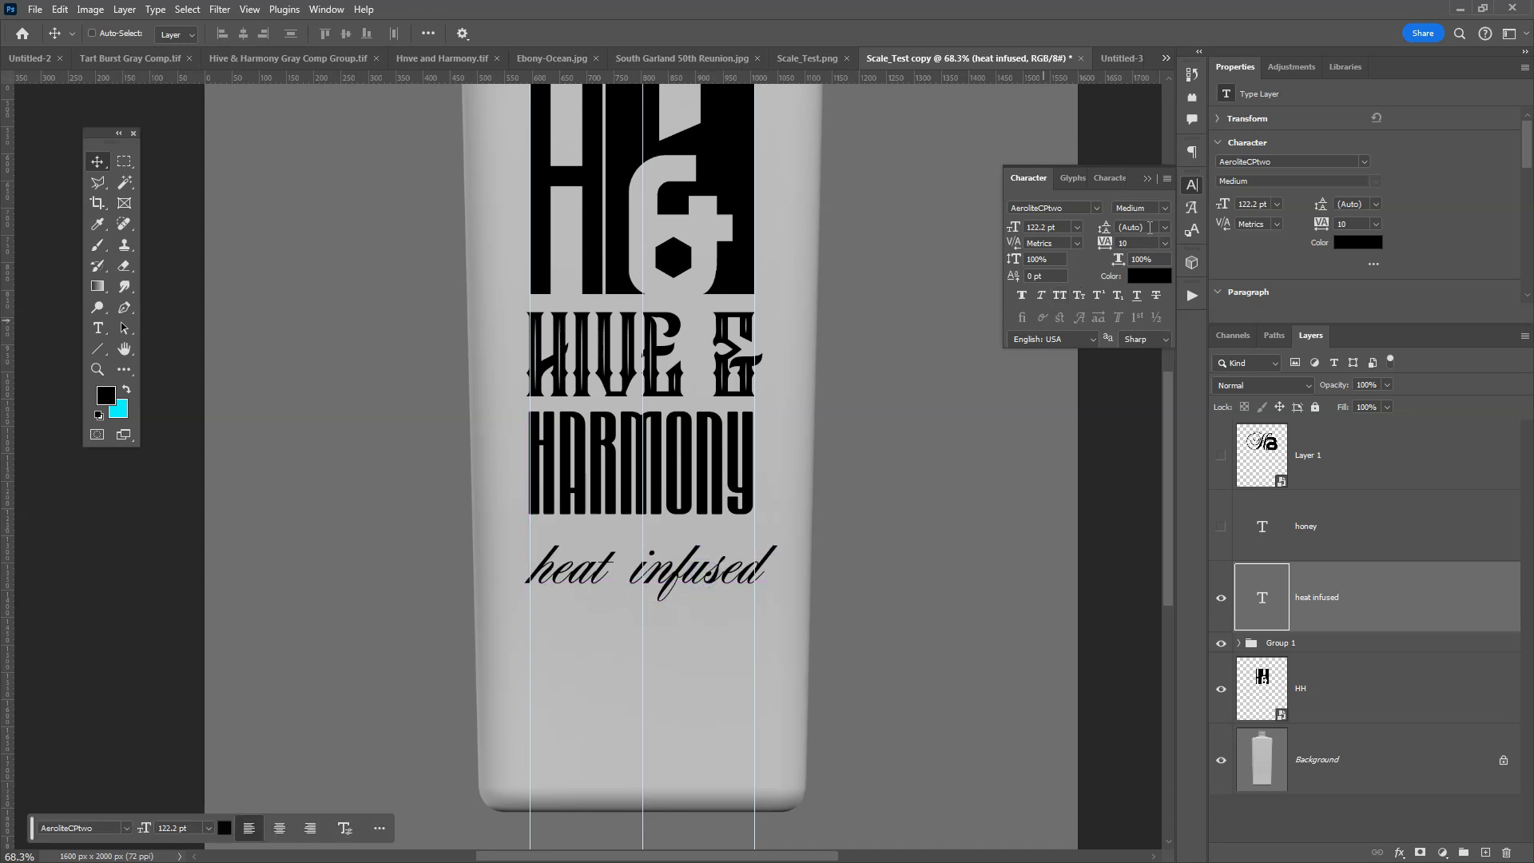
left_click(1107, 197)
key("ctrl+t")
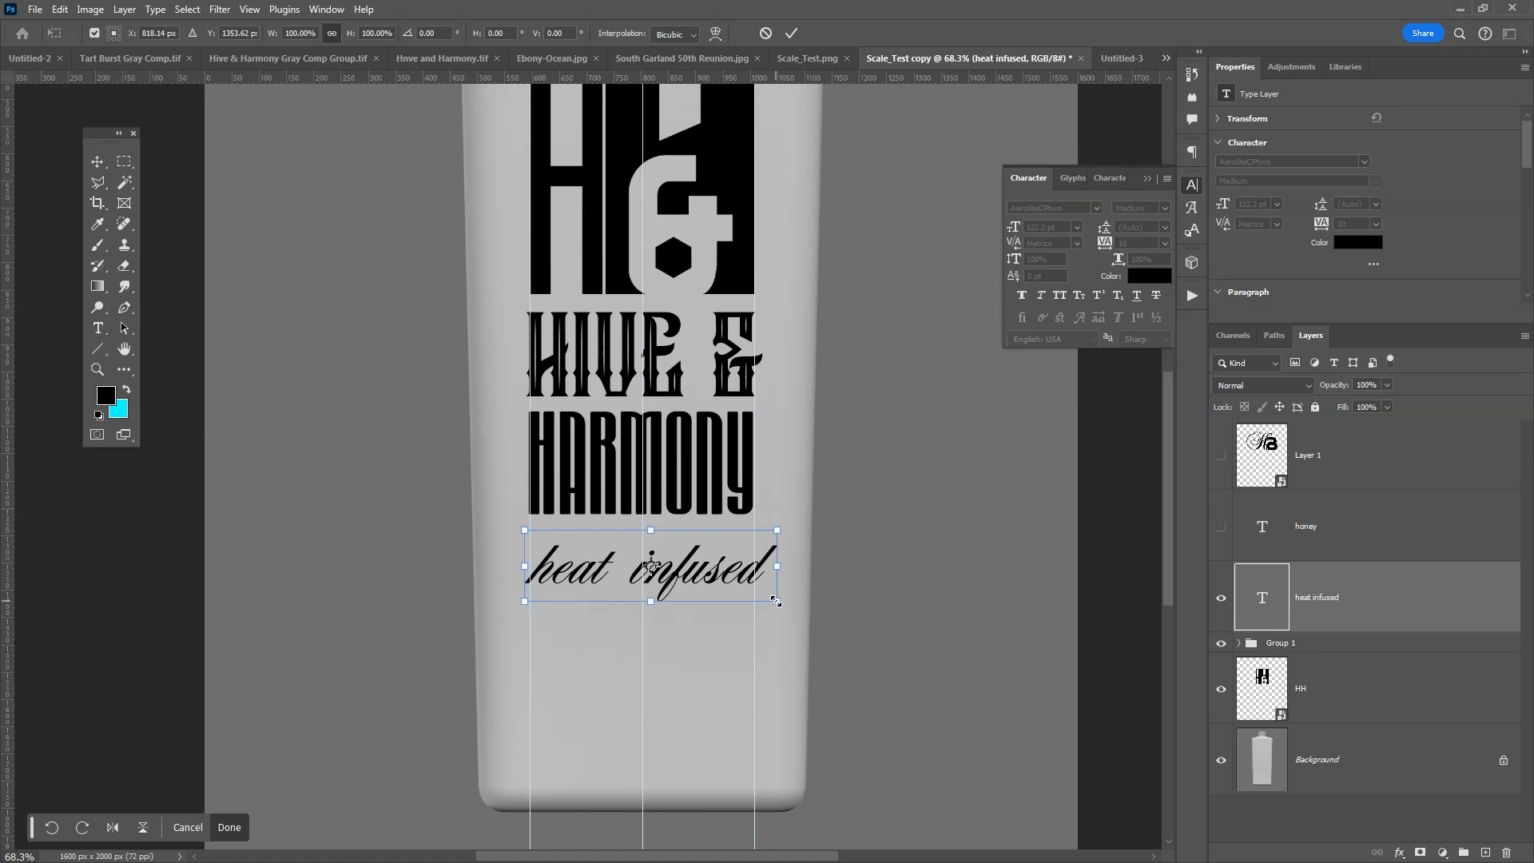
left_click(97, 161)
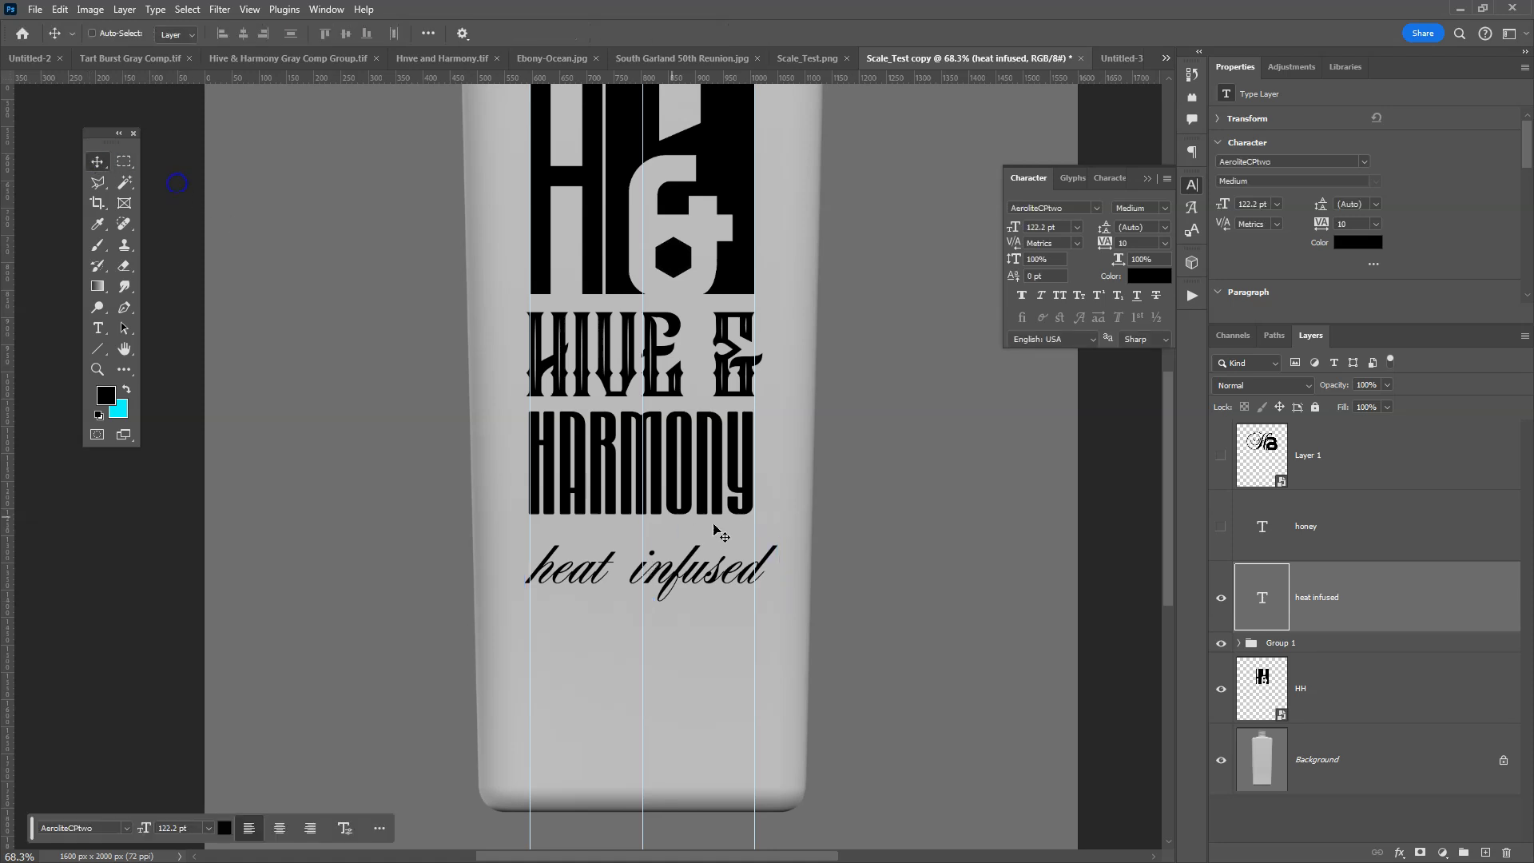
Duplicate the script "heat infused" text directly below itself and replace the copy's text with "honey"
left_click_drag(702, 582, 702, 637)
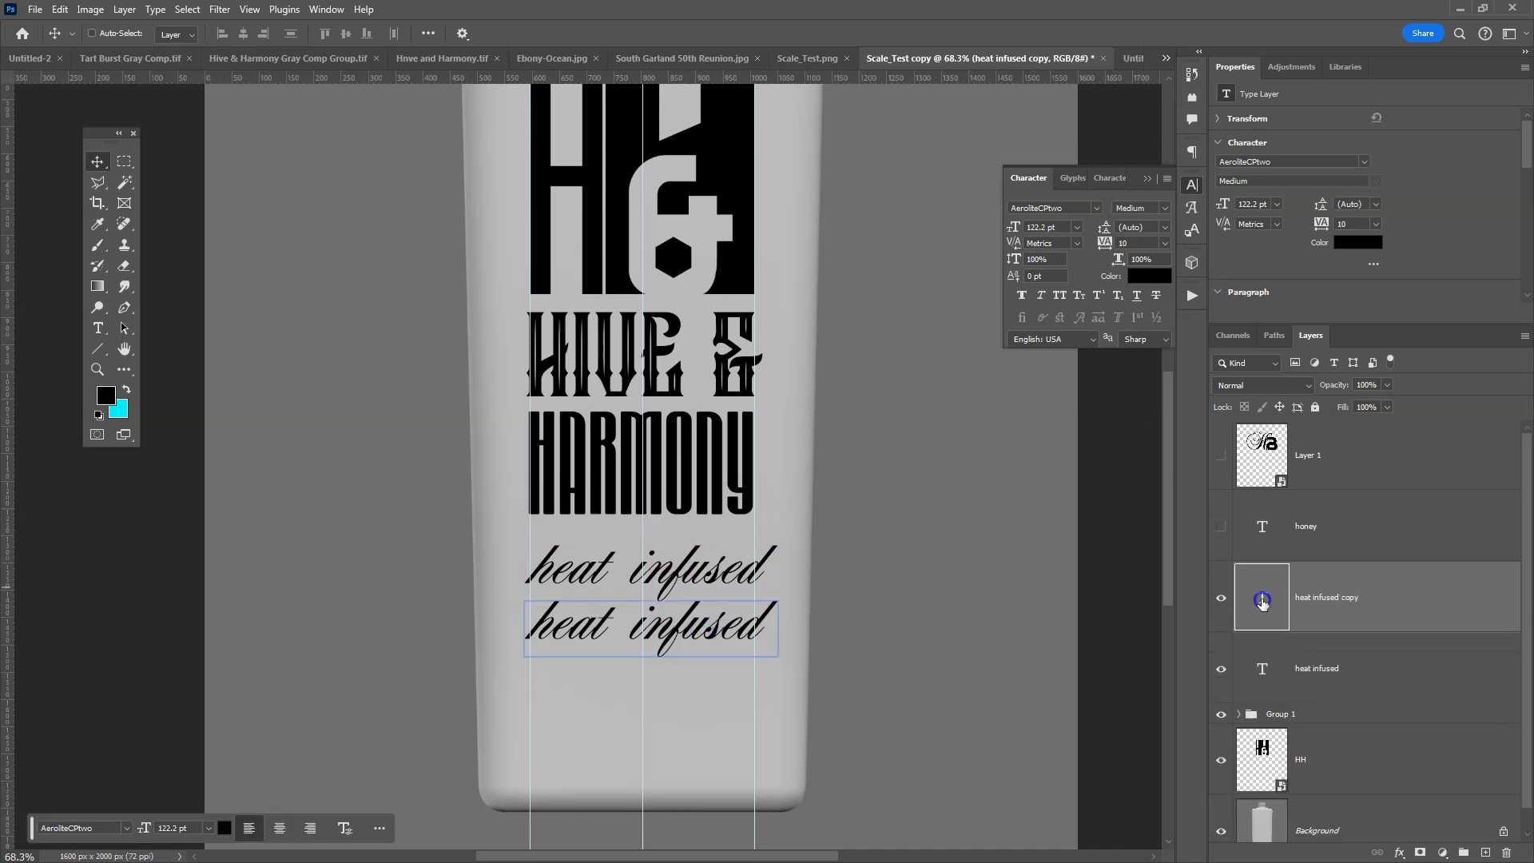
double_click(1263, 601)
type("honey")
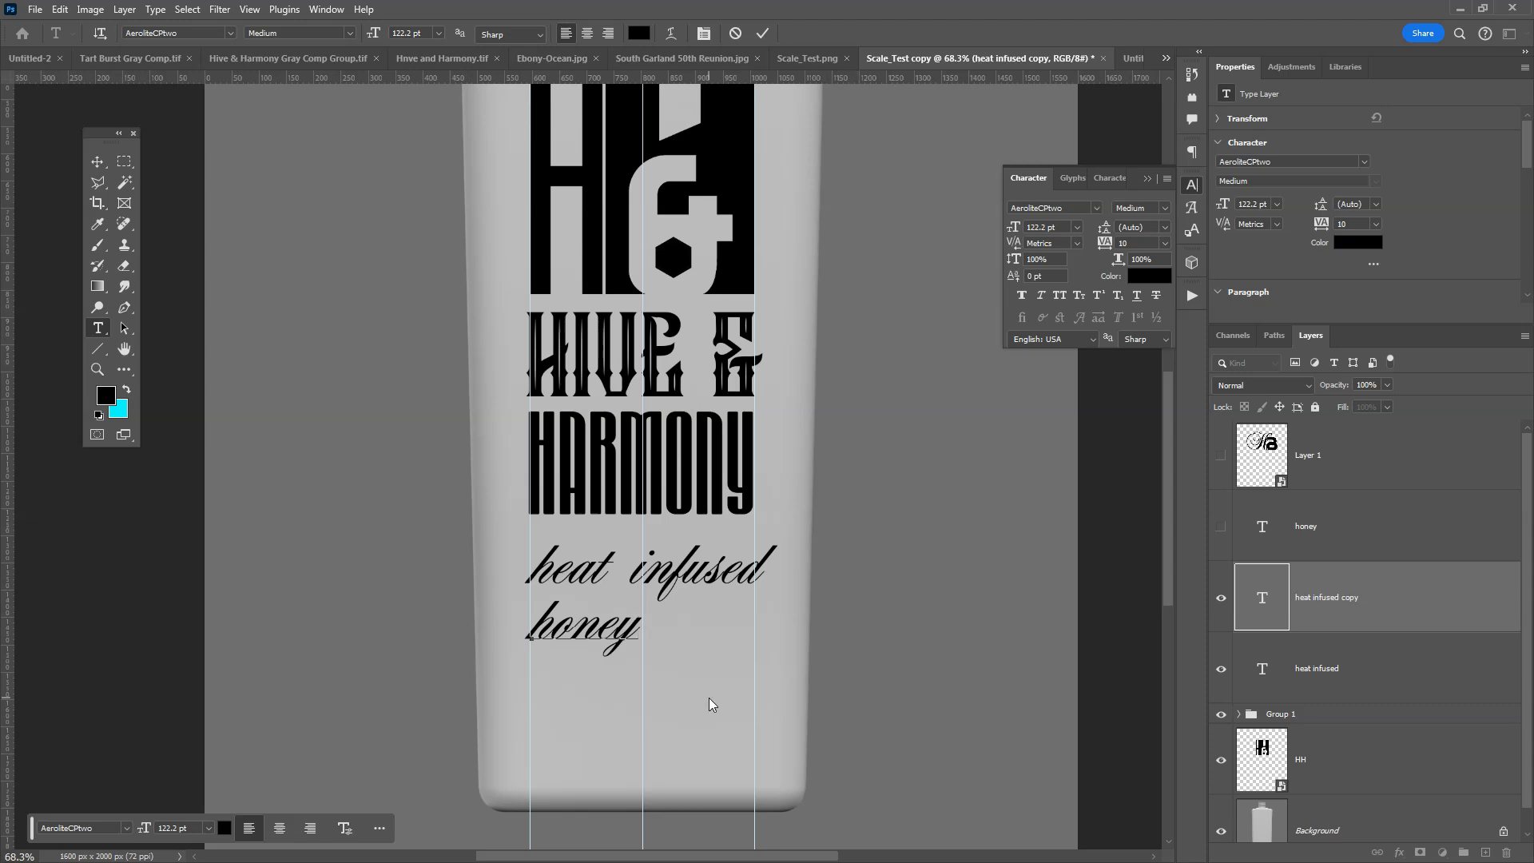
left_click(671, 715)
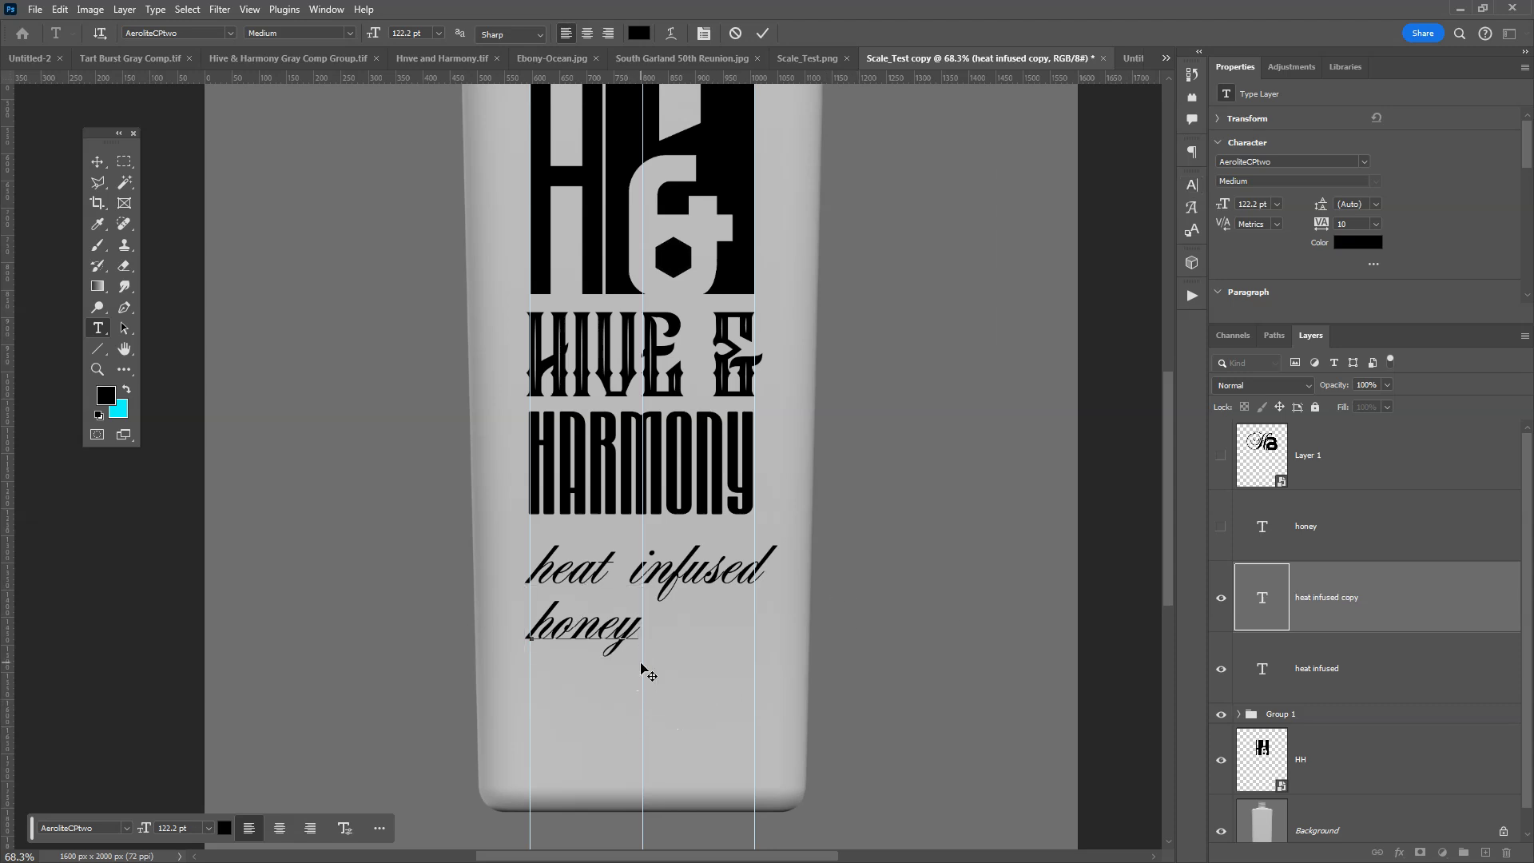
left_click(97, 162)
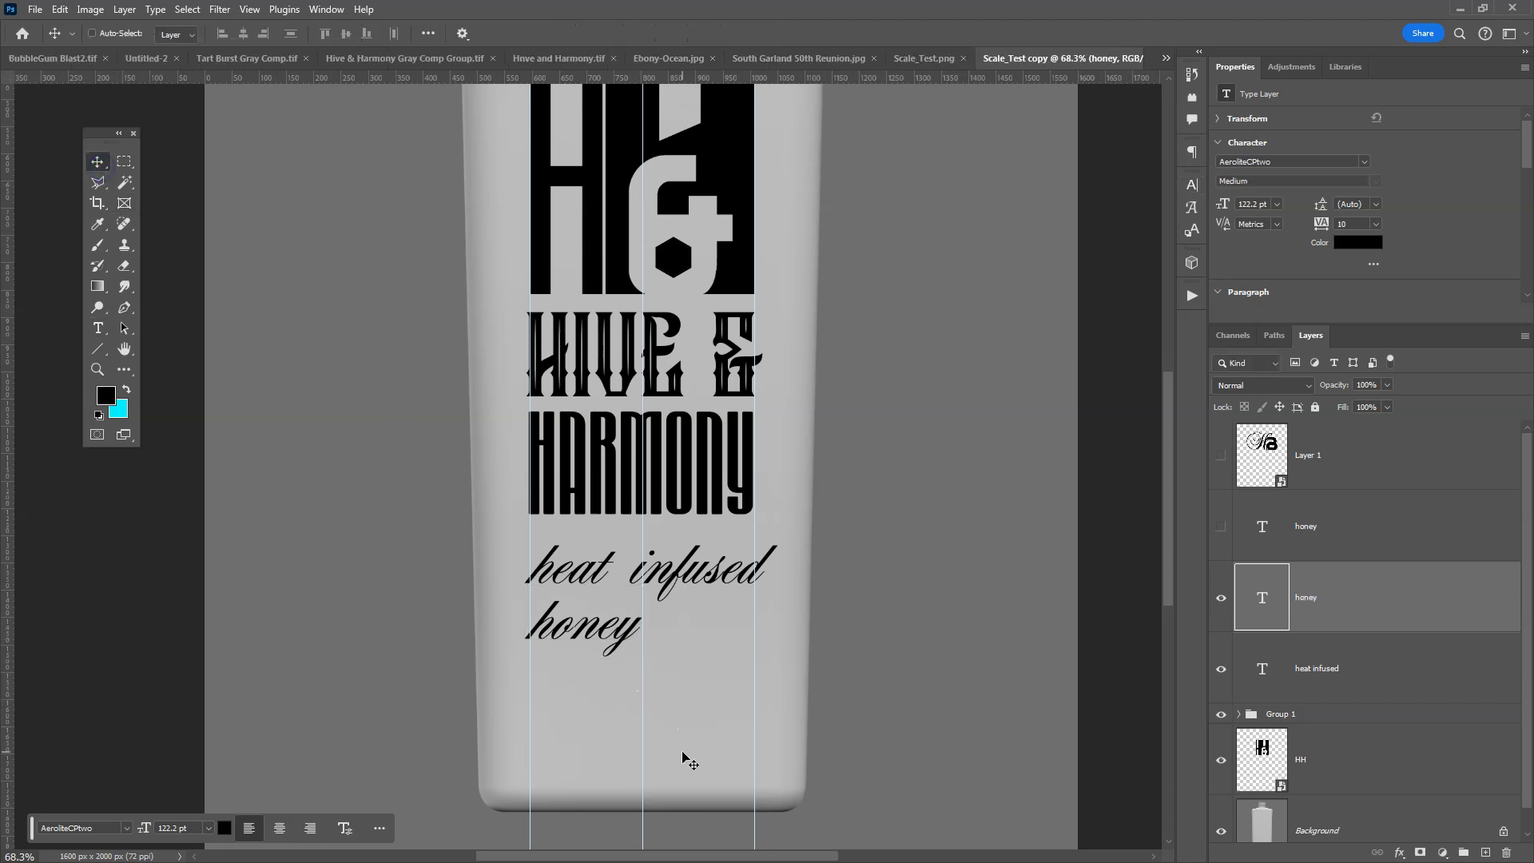
Scale the script "honey" text to about 242 pt so it spans the outer guides, and check it by toggling its visibility
key("ctrl+t")
left_click_drag(641, 657, 749, 744)
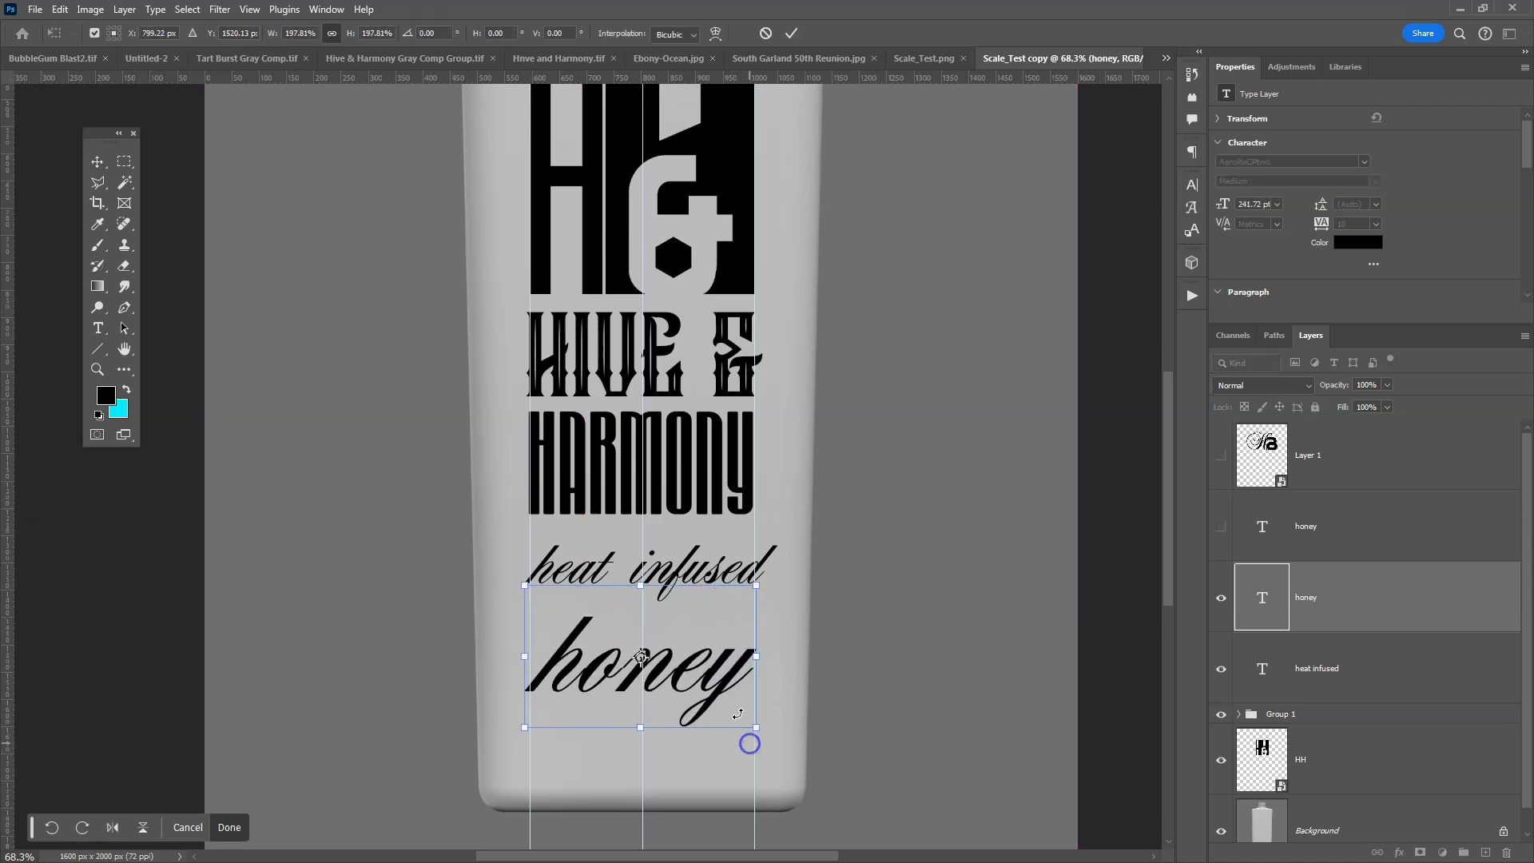
key("Return")
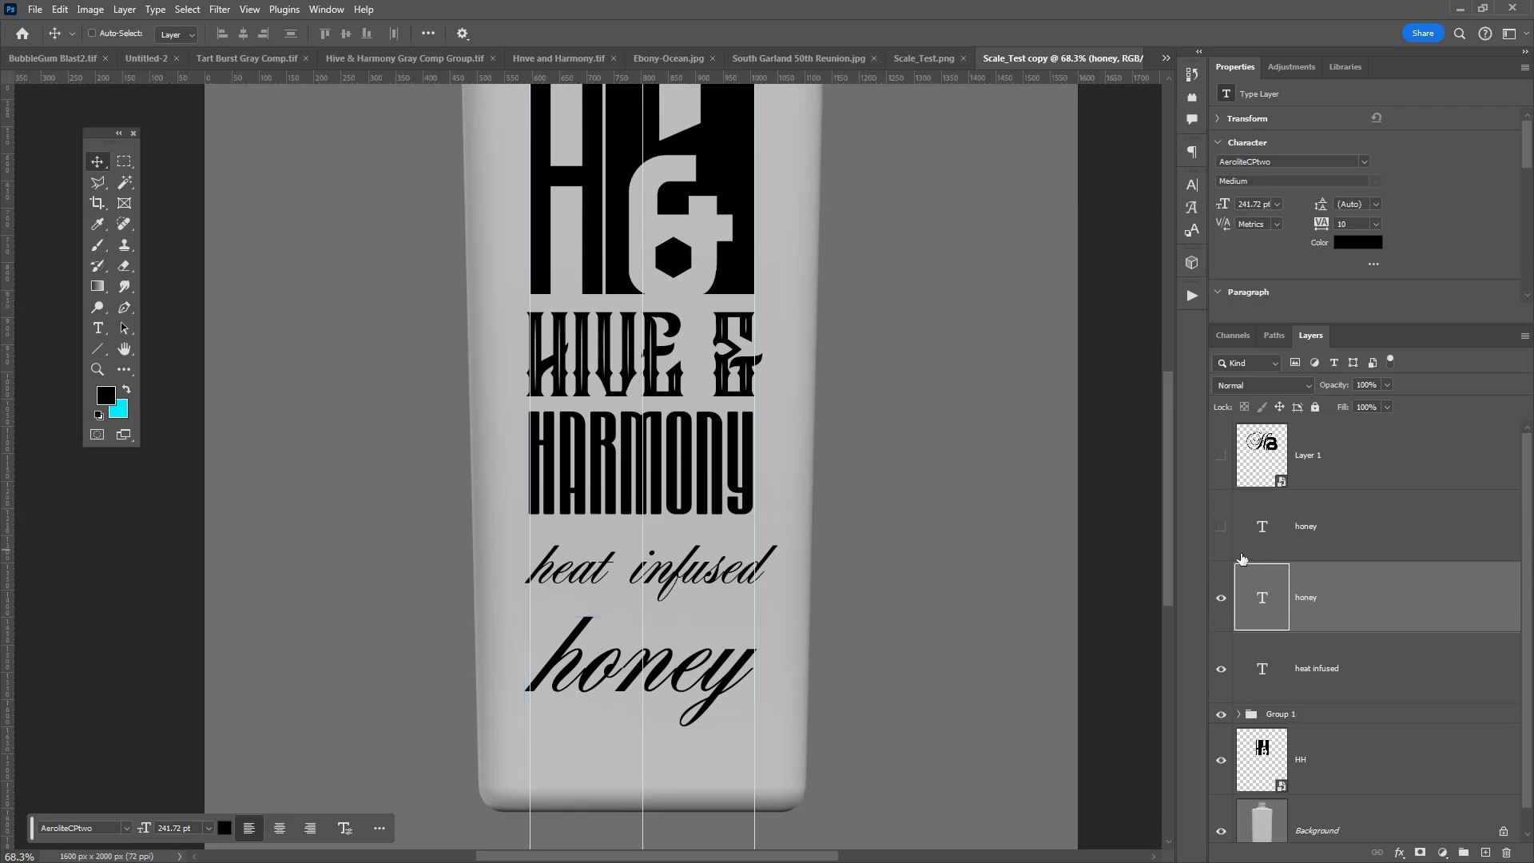
left_click(1221, 600)
left_click(1221, 601)
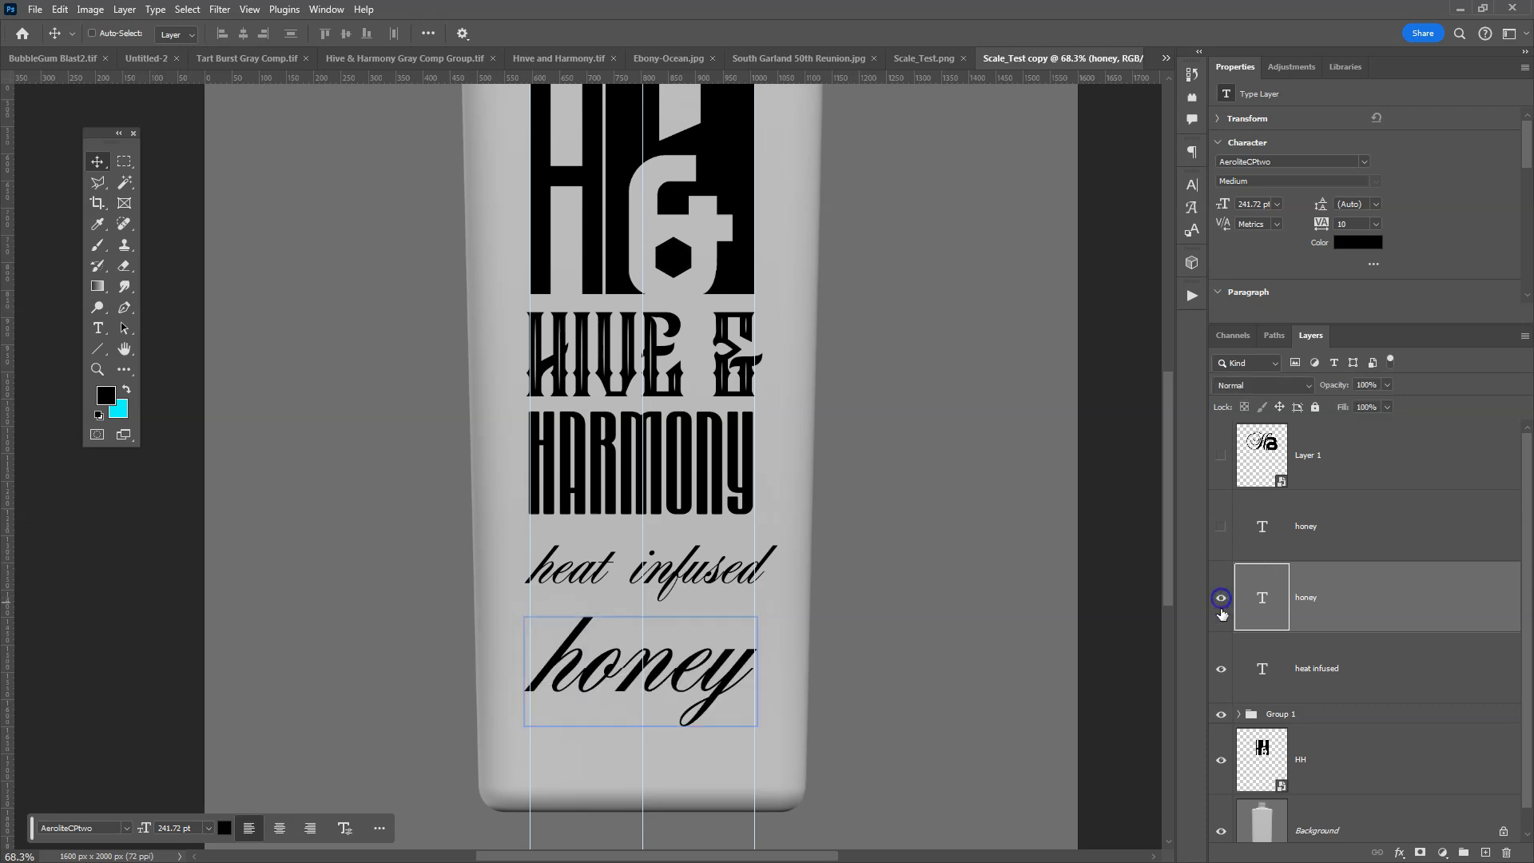
Change the font of the "heat infused" text layer to EastMarket Regular
left_click(1248, 647)
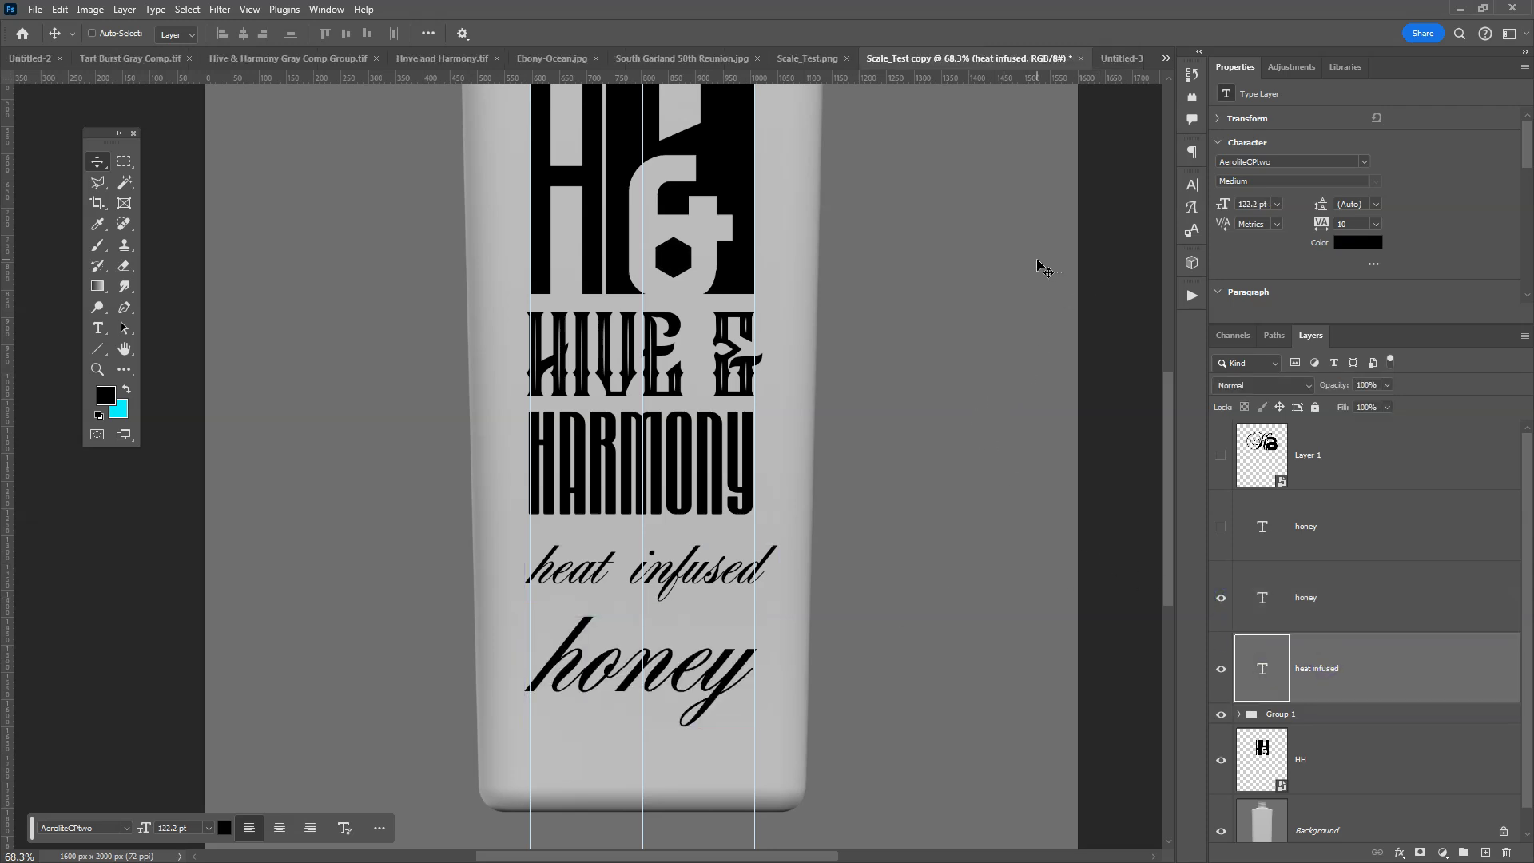
left_click(1192, 186)
left_click(1101, 209)
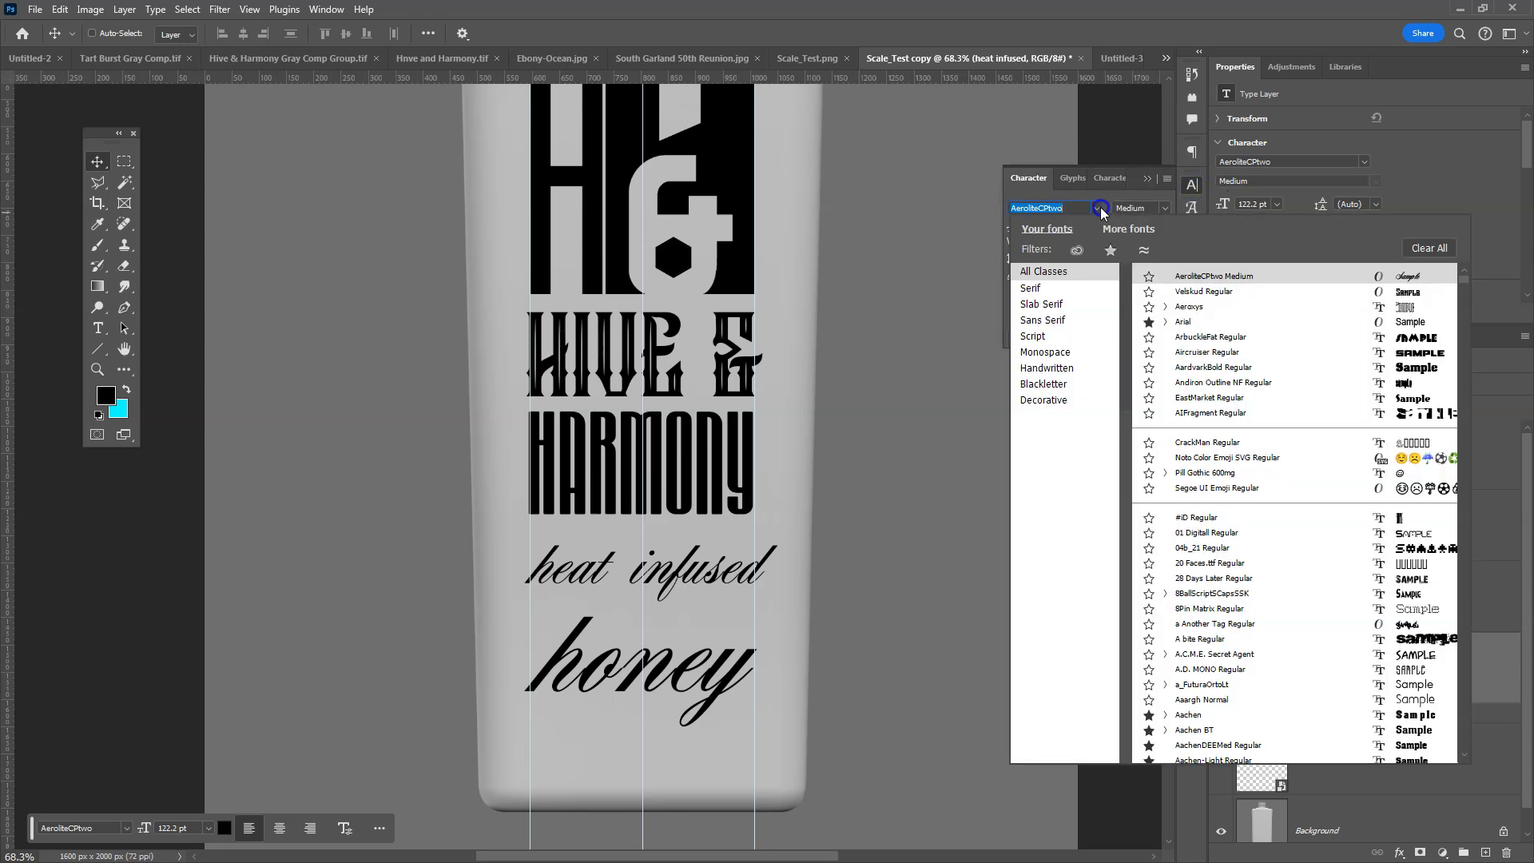
type("04")
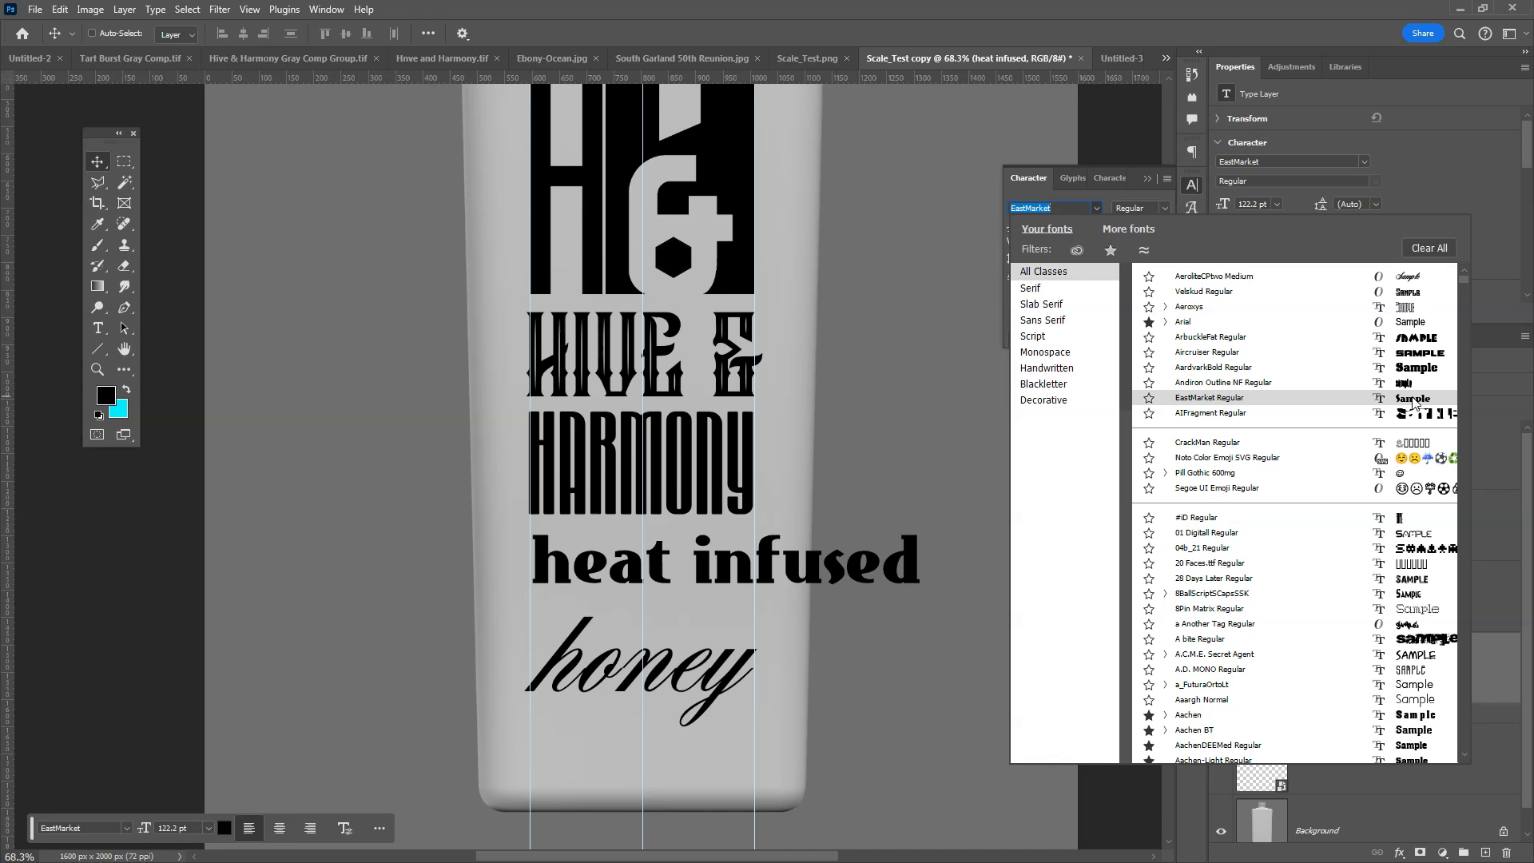
left_click(1412, 402)
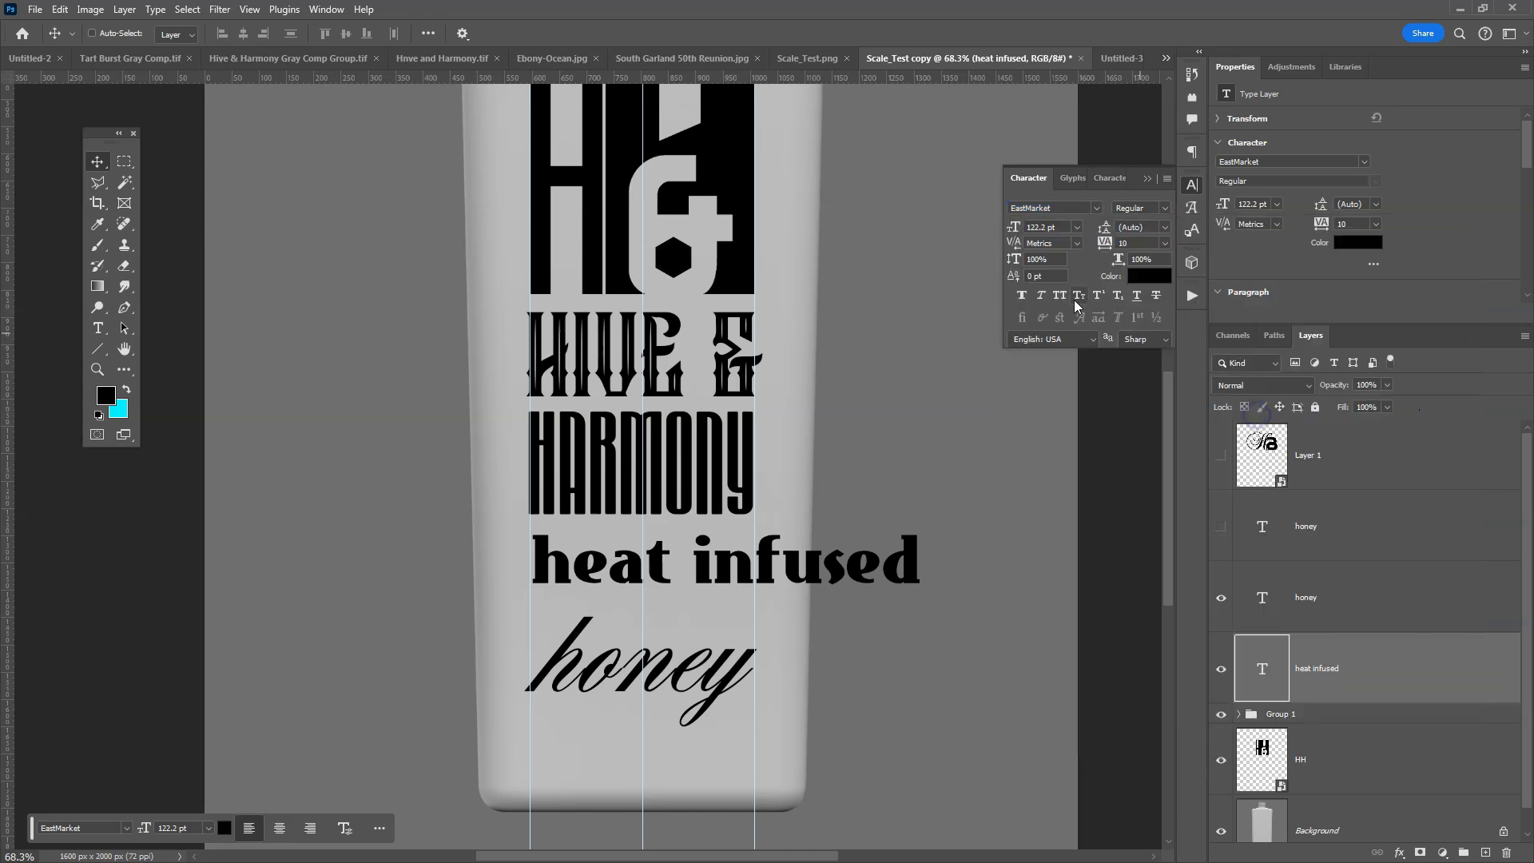
Set "heat infused" in All Caps and scale it down to about 63 pt so it fits between the outer guides
key("ctrl+t")
left_click_drag(973, 524, 765, 594)
left_click_drag(527, 605, 525, 606)
key("Return")
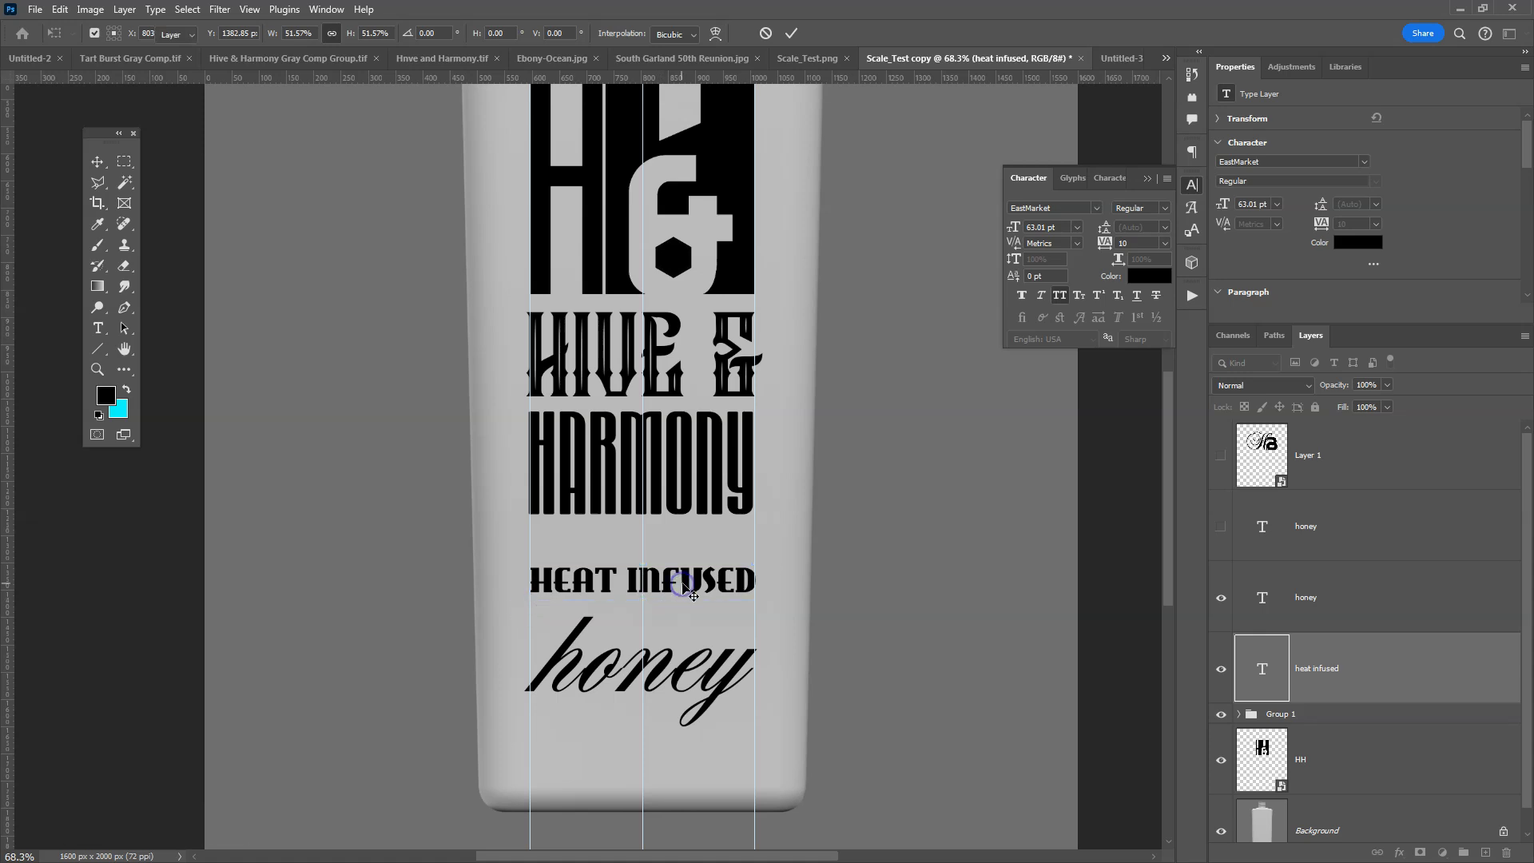
Move "HEAT INFUSED" and the script "honey" up close beneath "HARMONY", and hide the guides
left_click_drag(683, 584, 685, 563)
left_click_drag(687, 680, 687, 629)
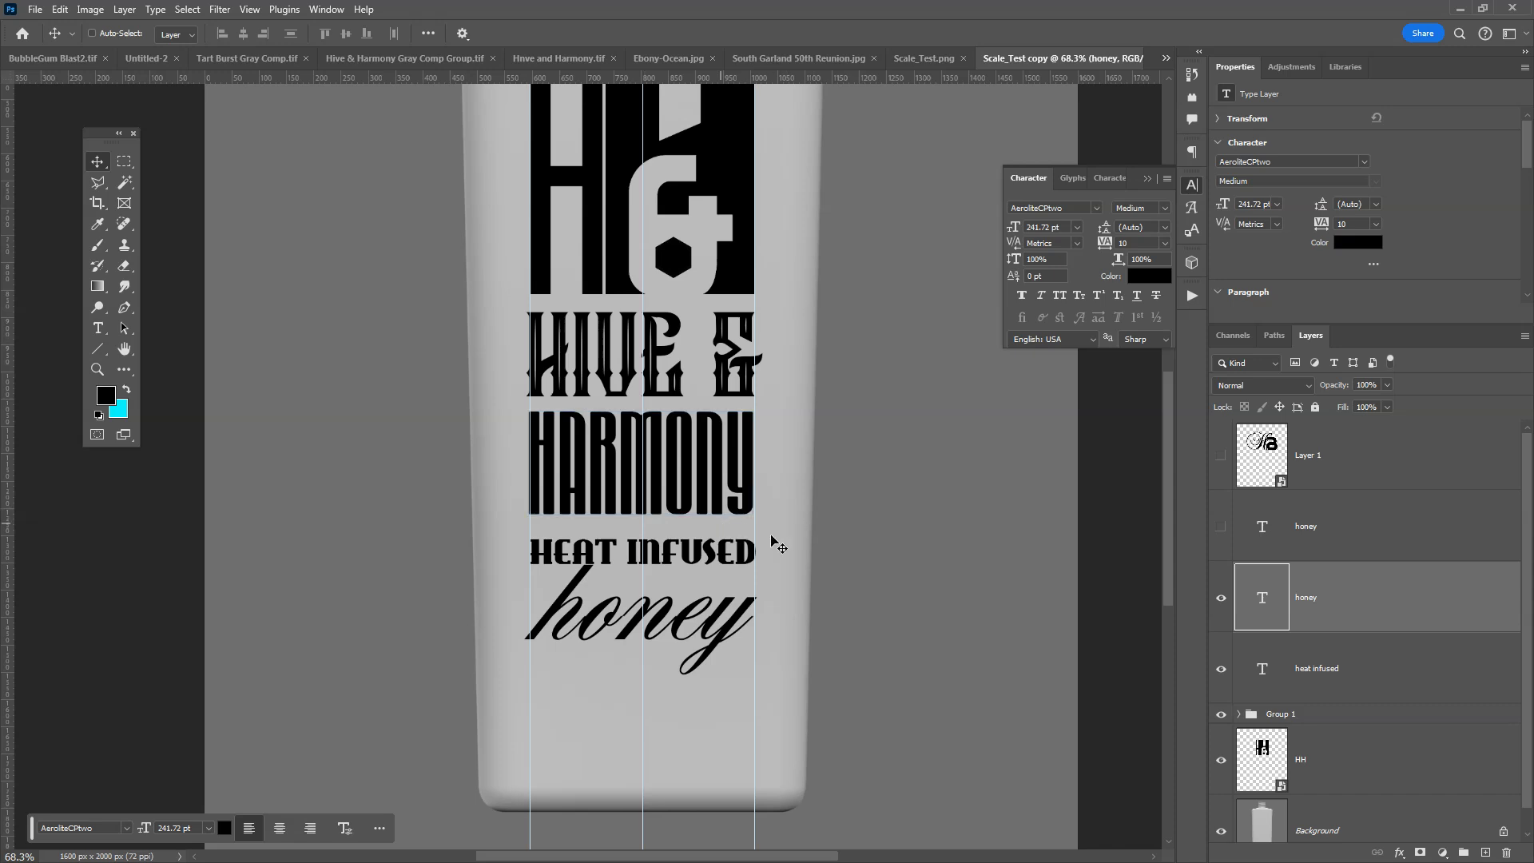
key("ctrl")
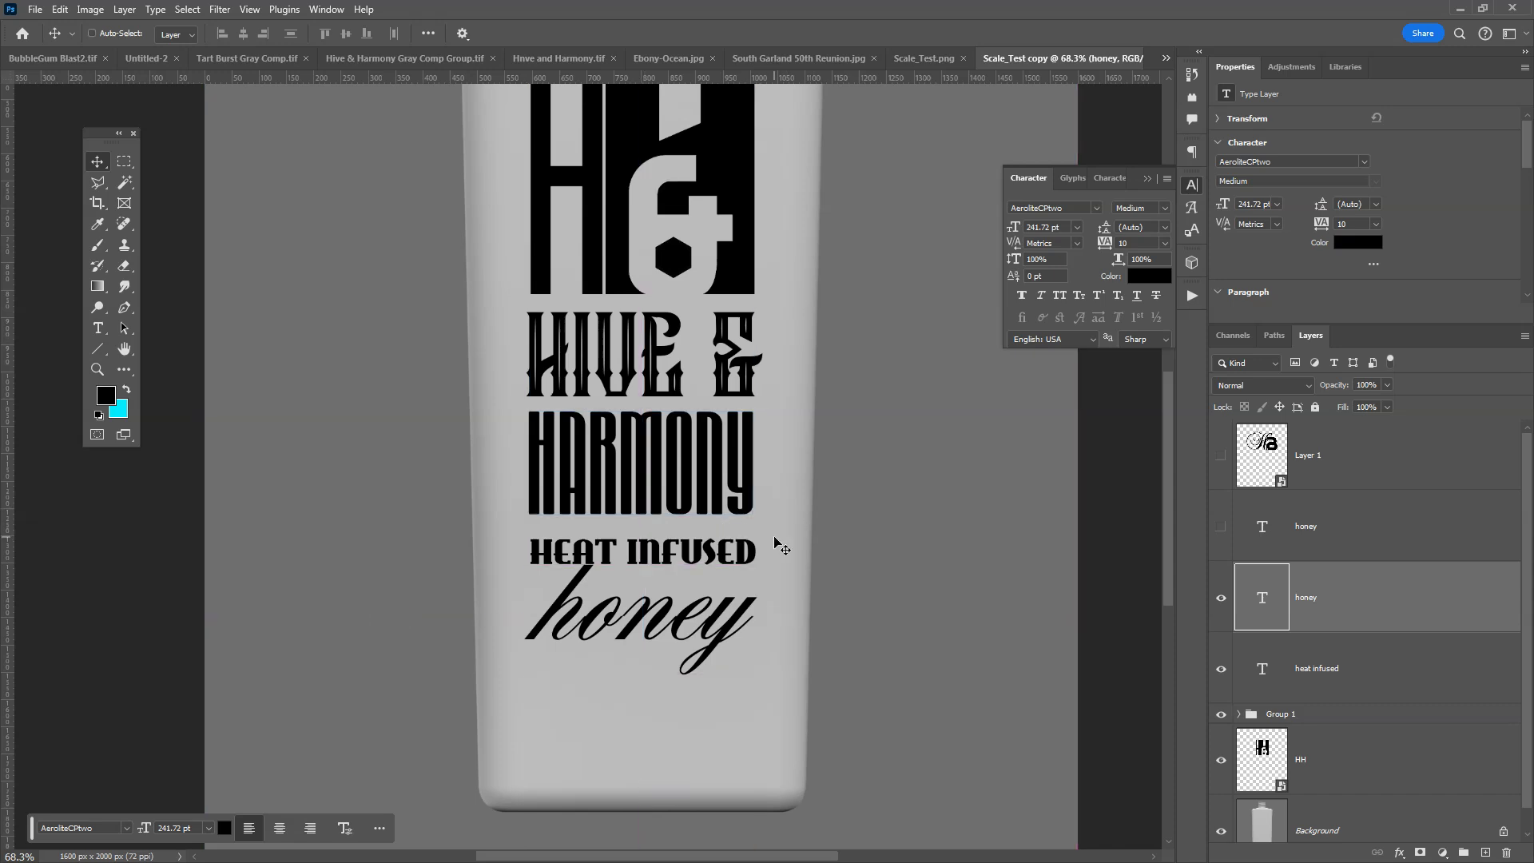
key("Up")
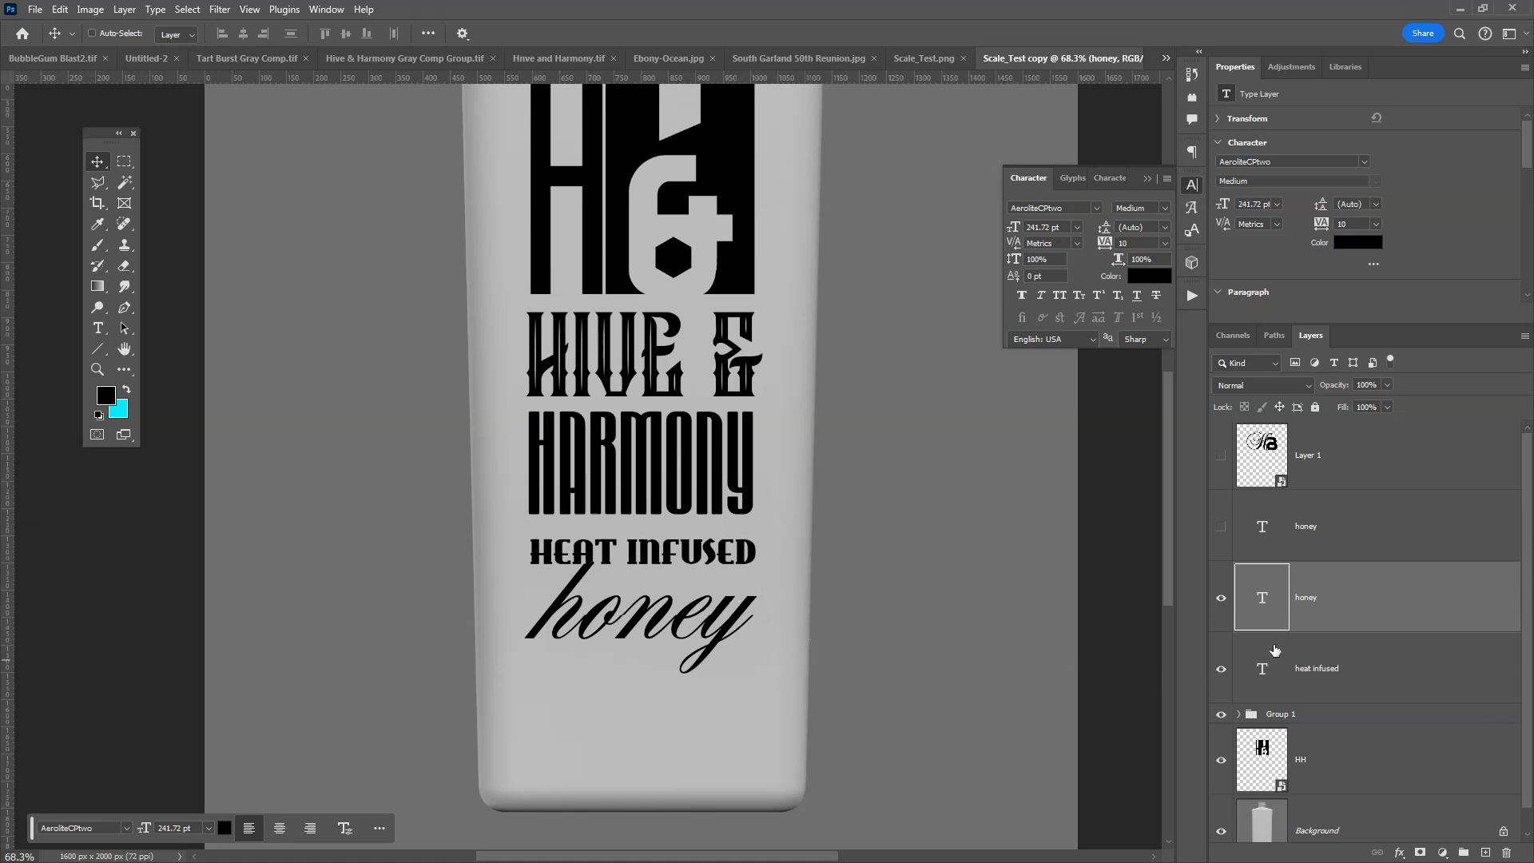
Group the "heat infused" and visible "honey" text layers, keeping the default group name
left_click(1328, 669)
left_click(1322, 591, "shift")
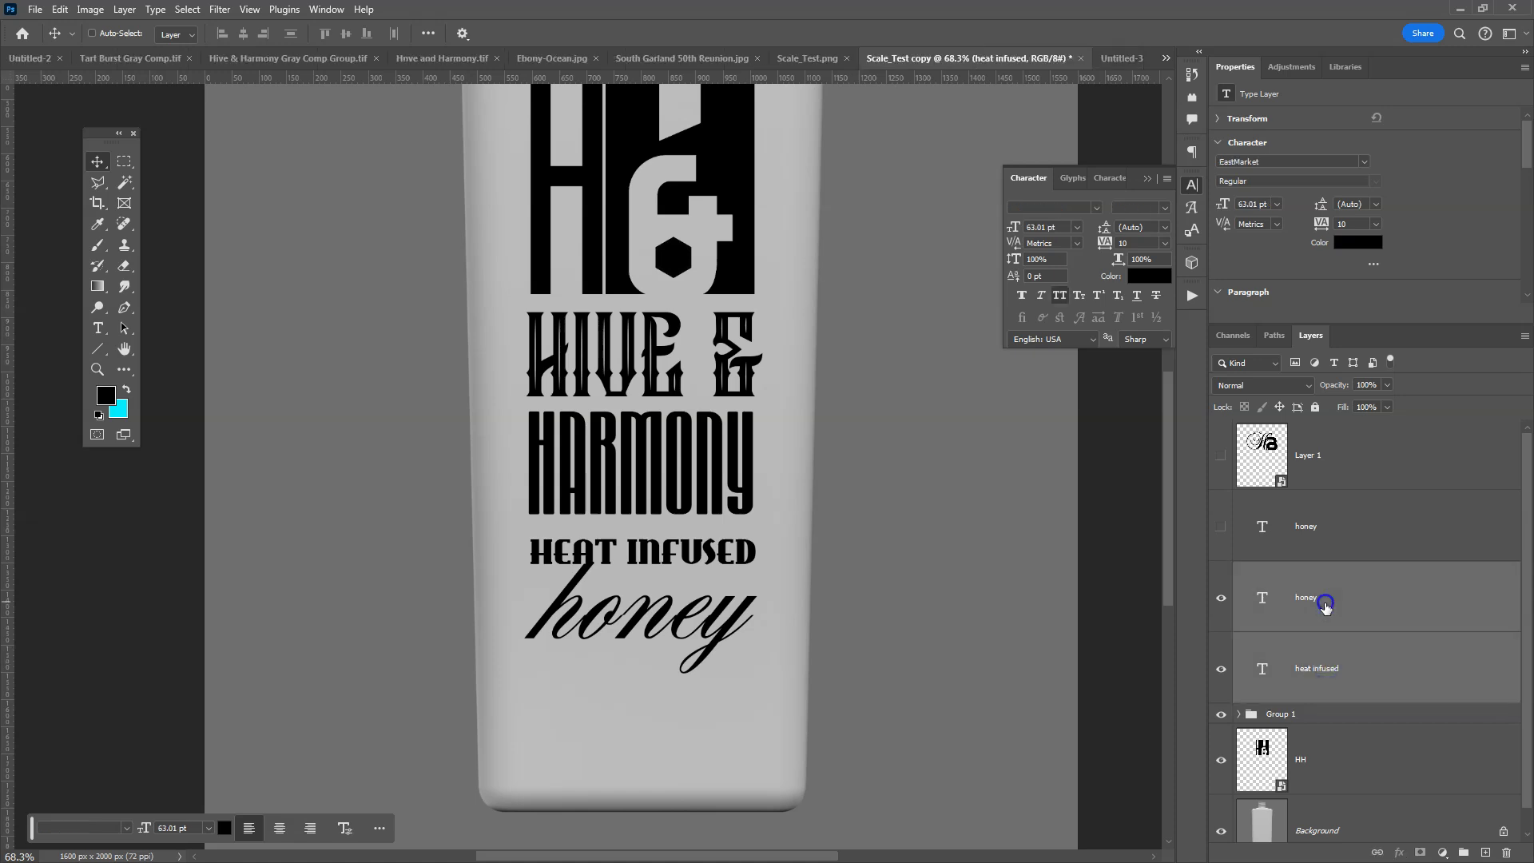
left_click(1463, 852)
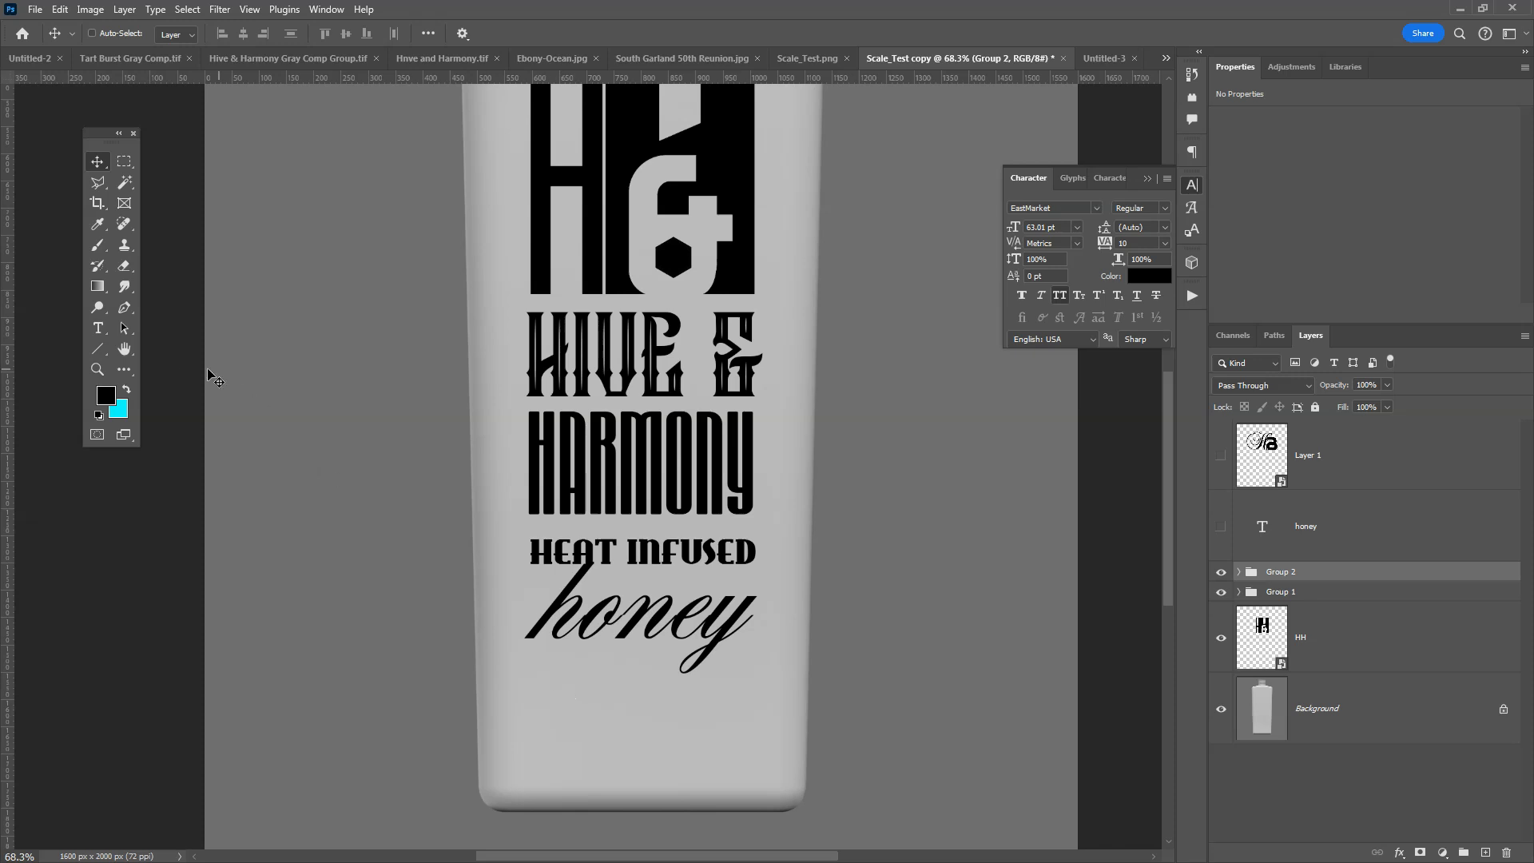
Start a new 50 pt placeholder text line below "honey" and filter the font list to favorites
left_click(97, 328)
left_click(566, 688)
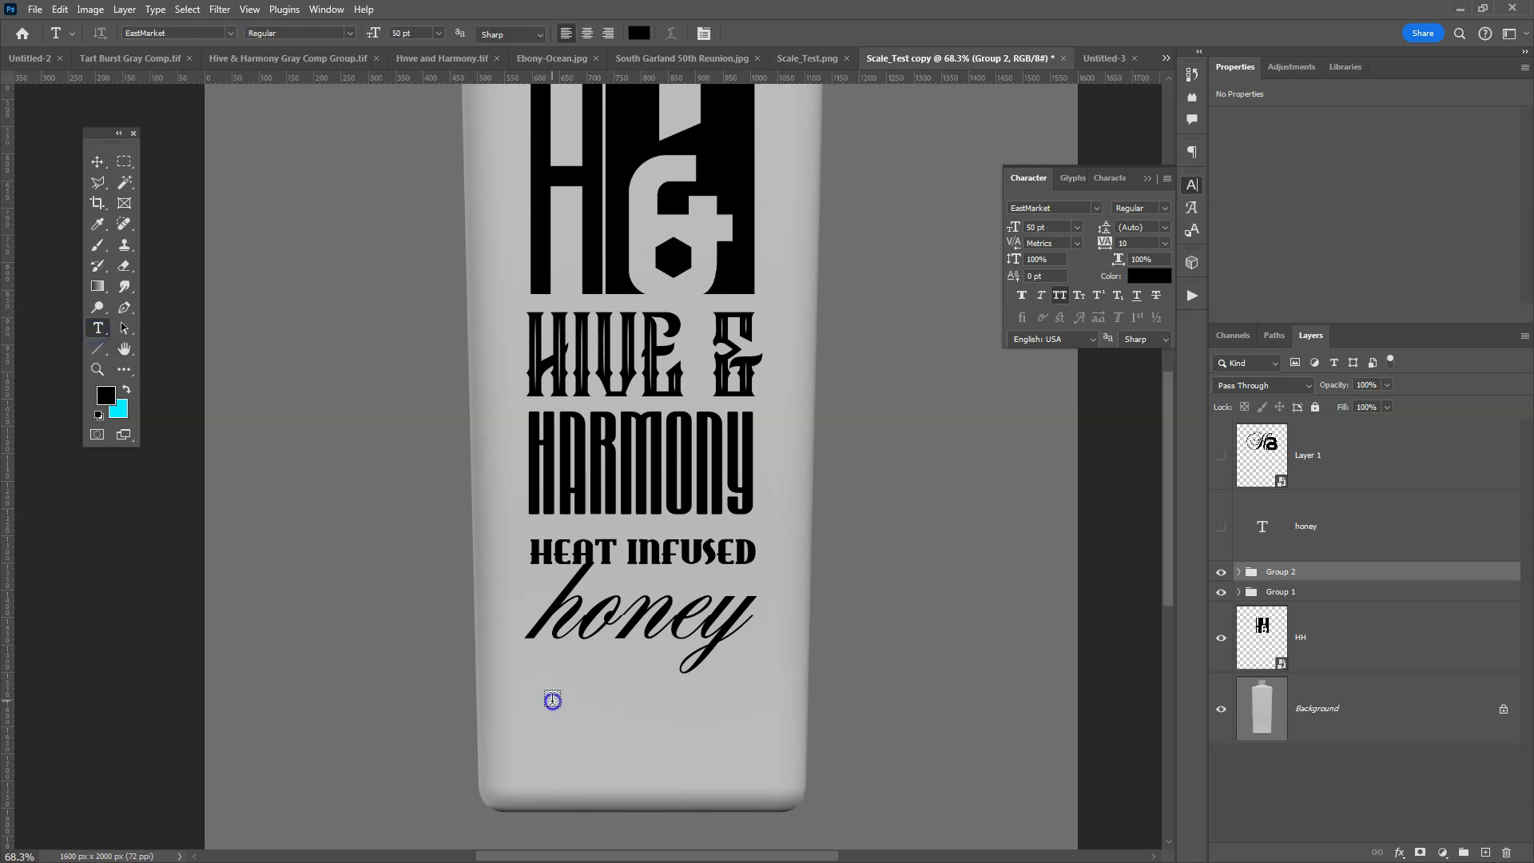
left_click(1096, 209)
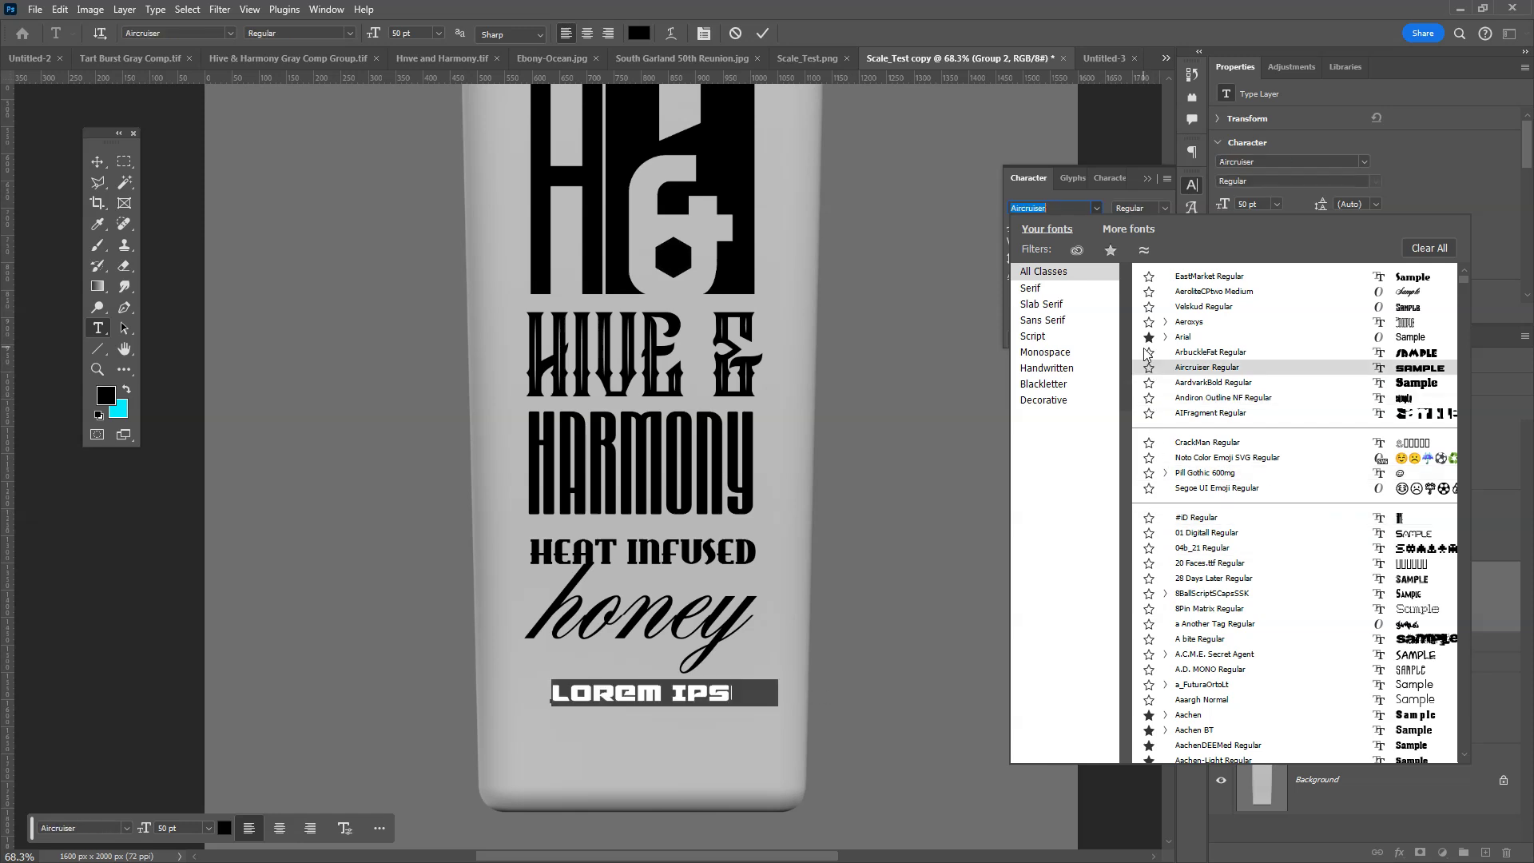
left_click(1111, 251)
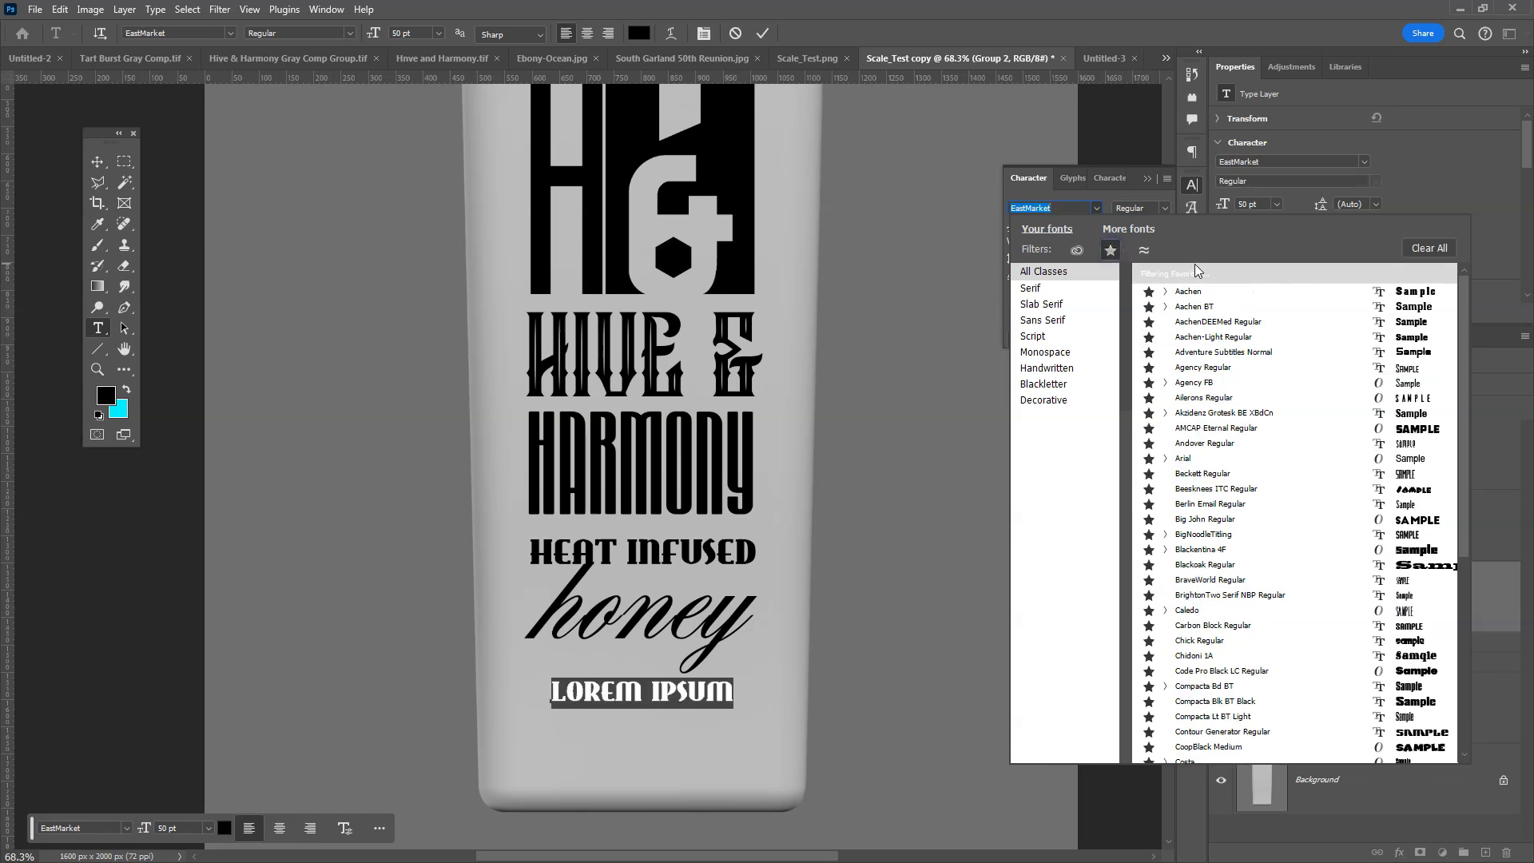
left_click(1186, 458)
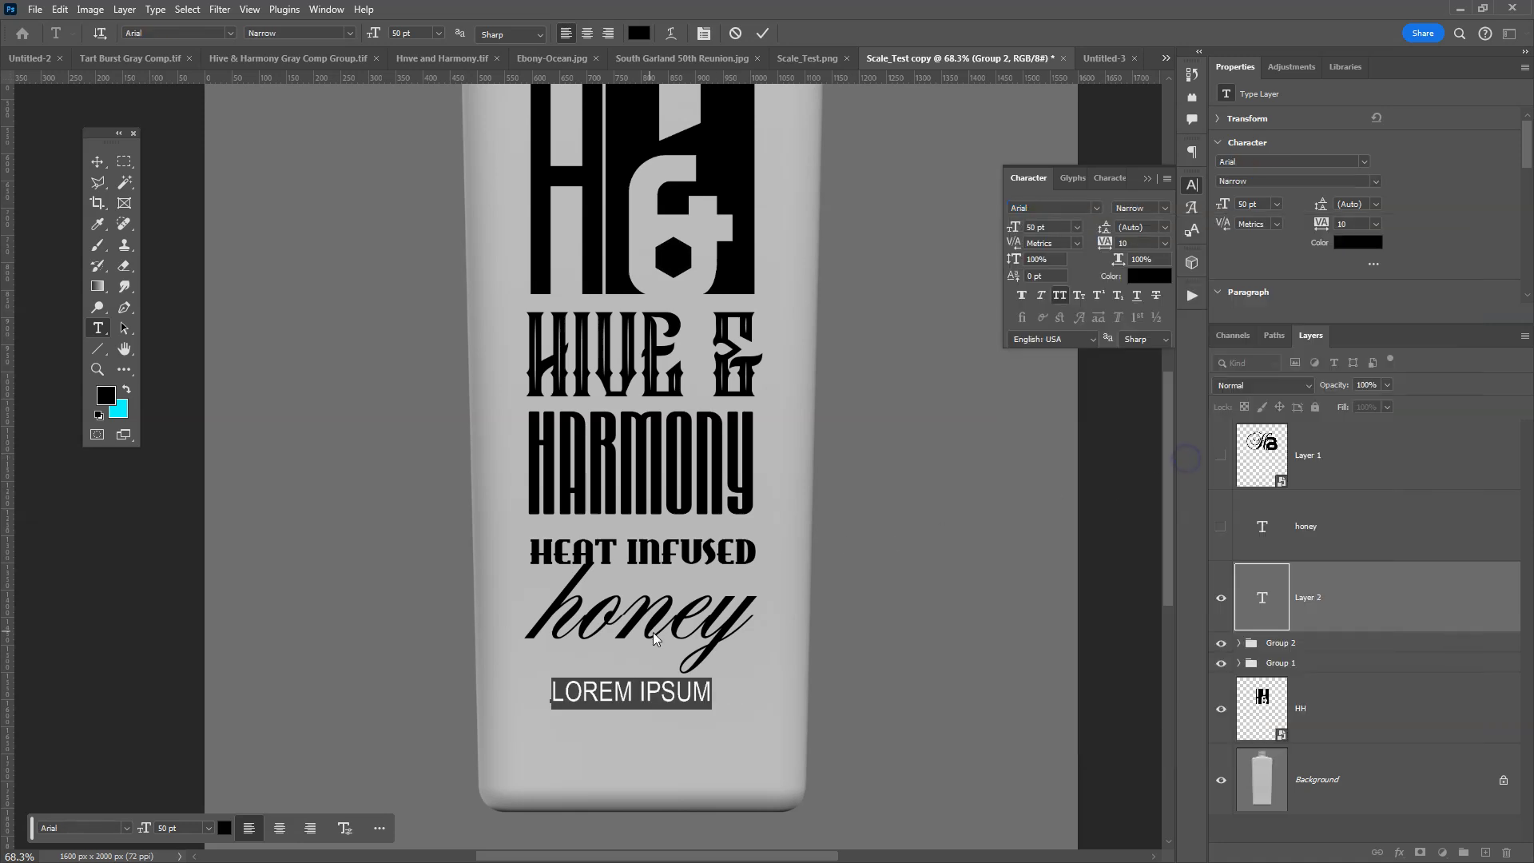
left_click(1098, 210)
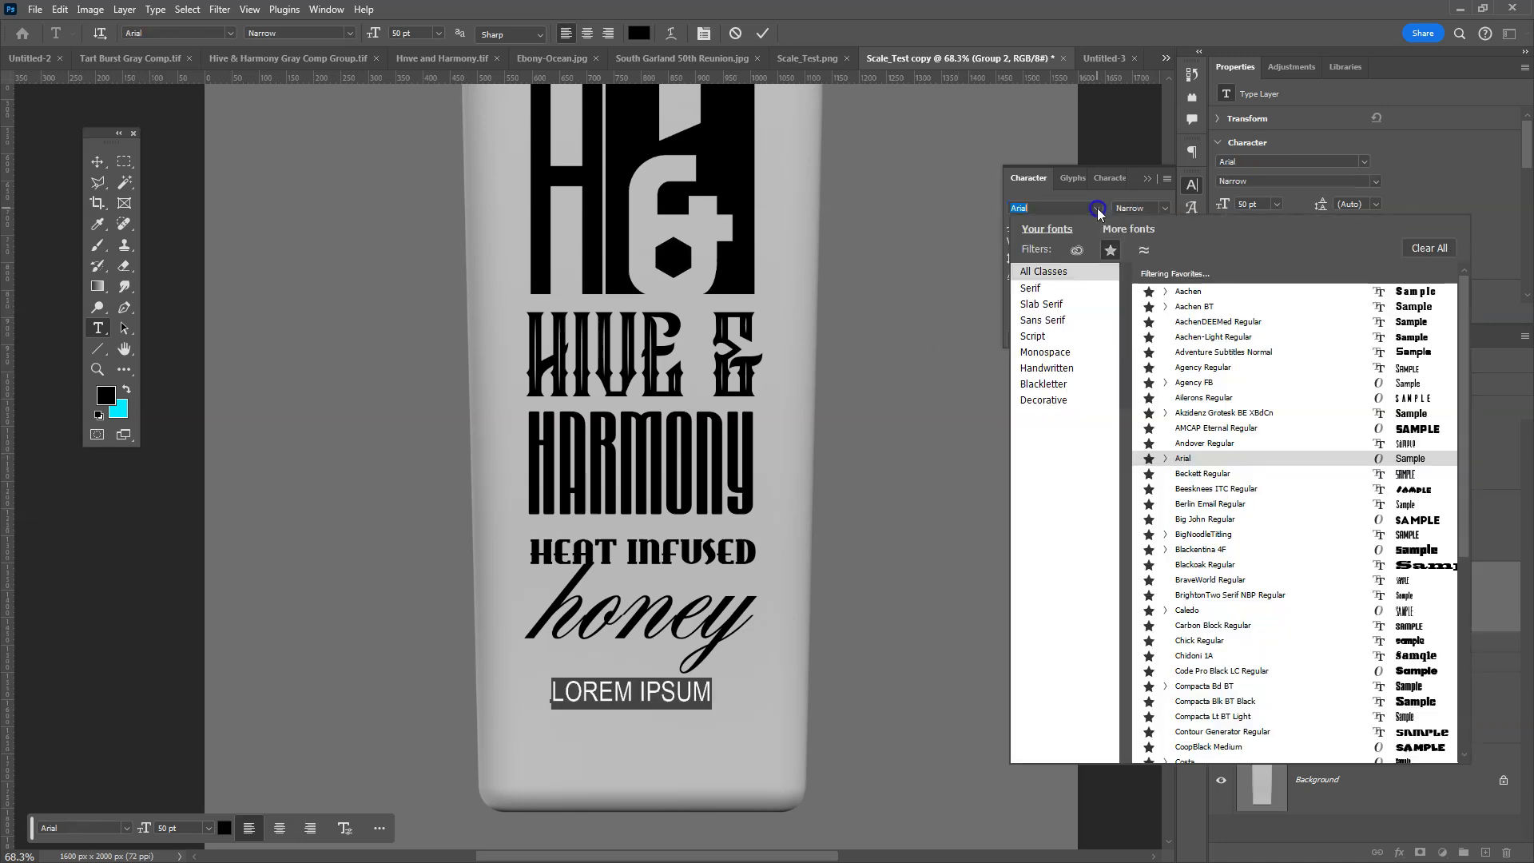
key("ctrl+z")
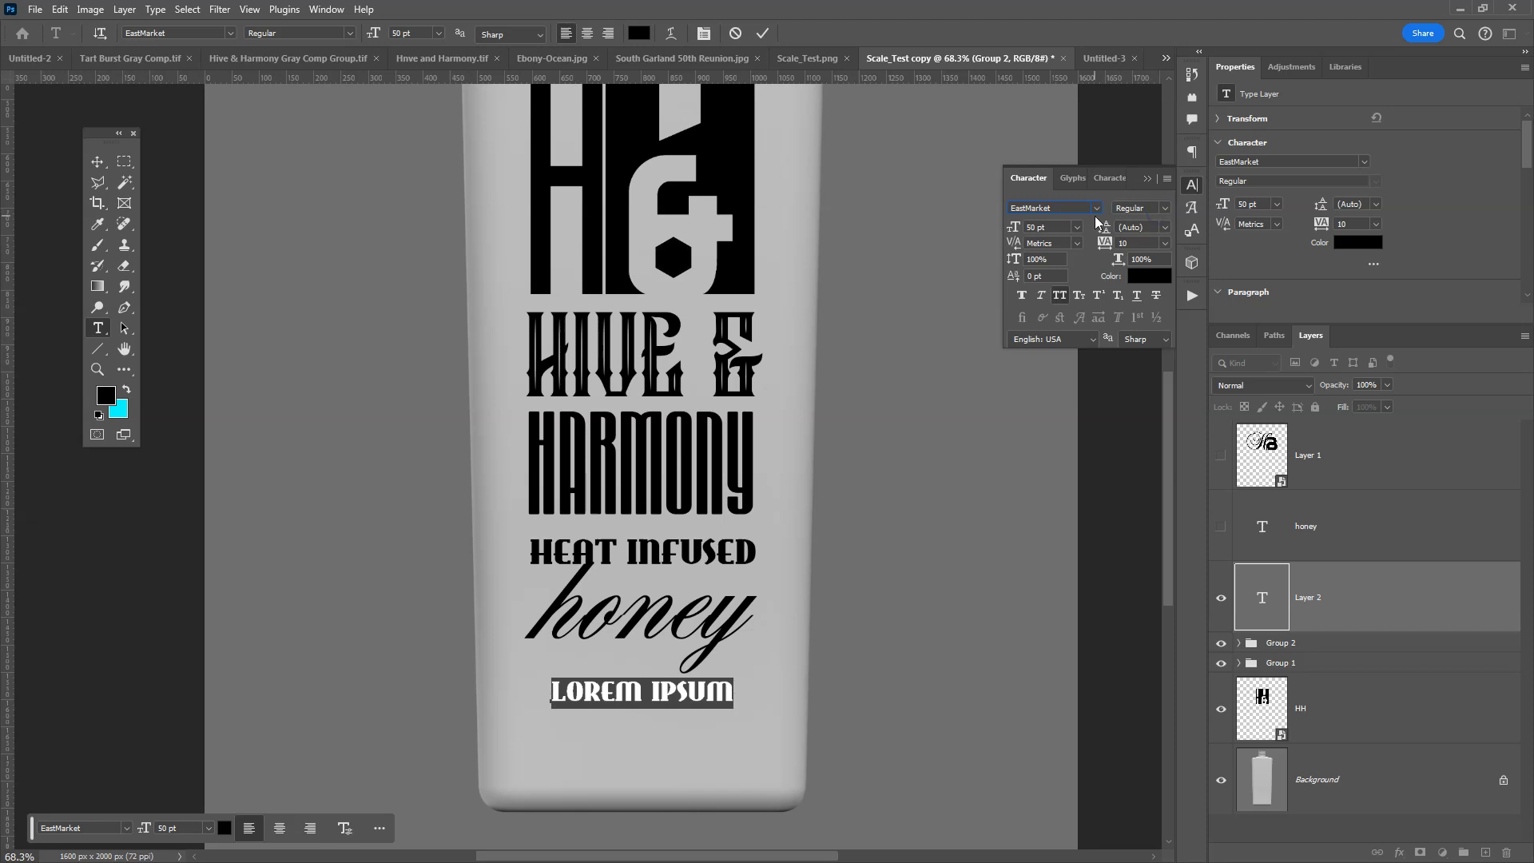
Set the font of the placeholder line below "honey" to Arial in the Black style
left_click(1097, 209)
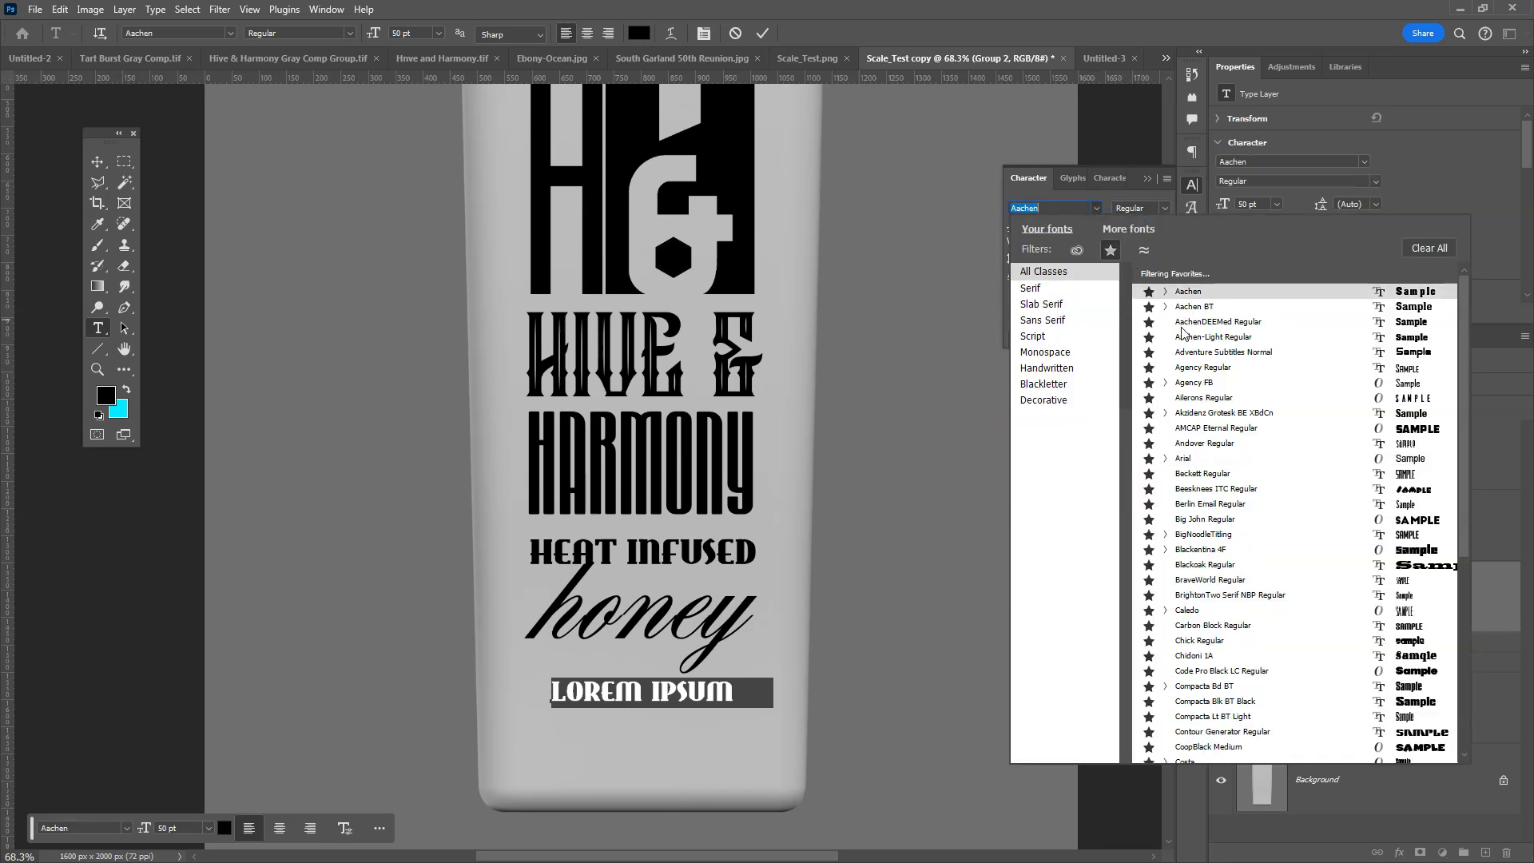
left_click(1184, 460)
left_click(1165, 210)
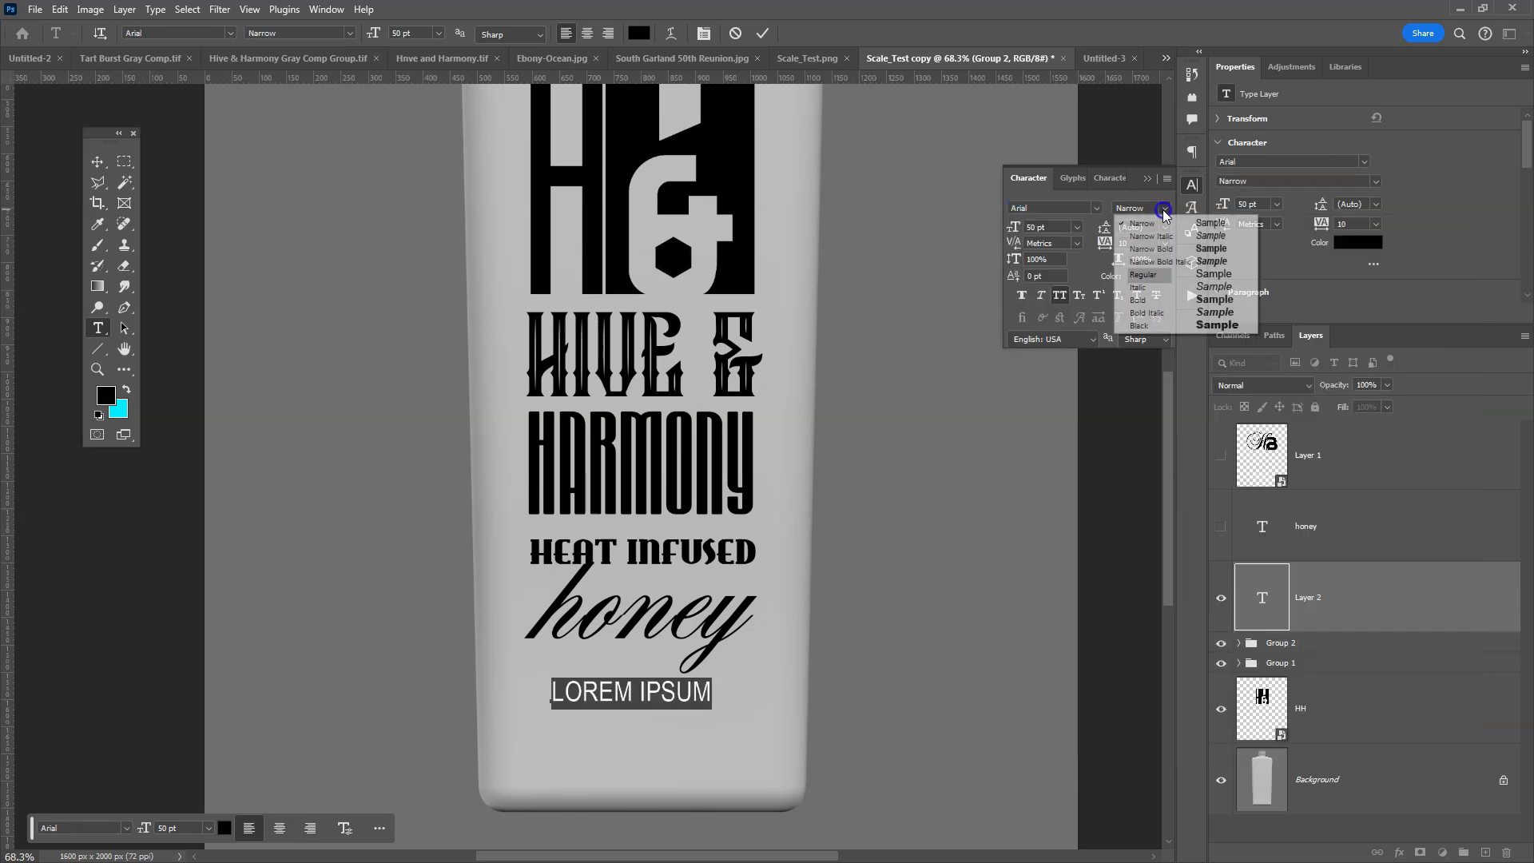
left_click(1152, 326)
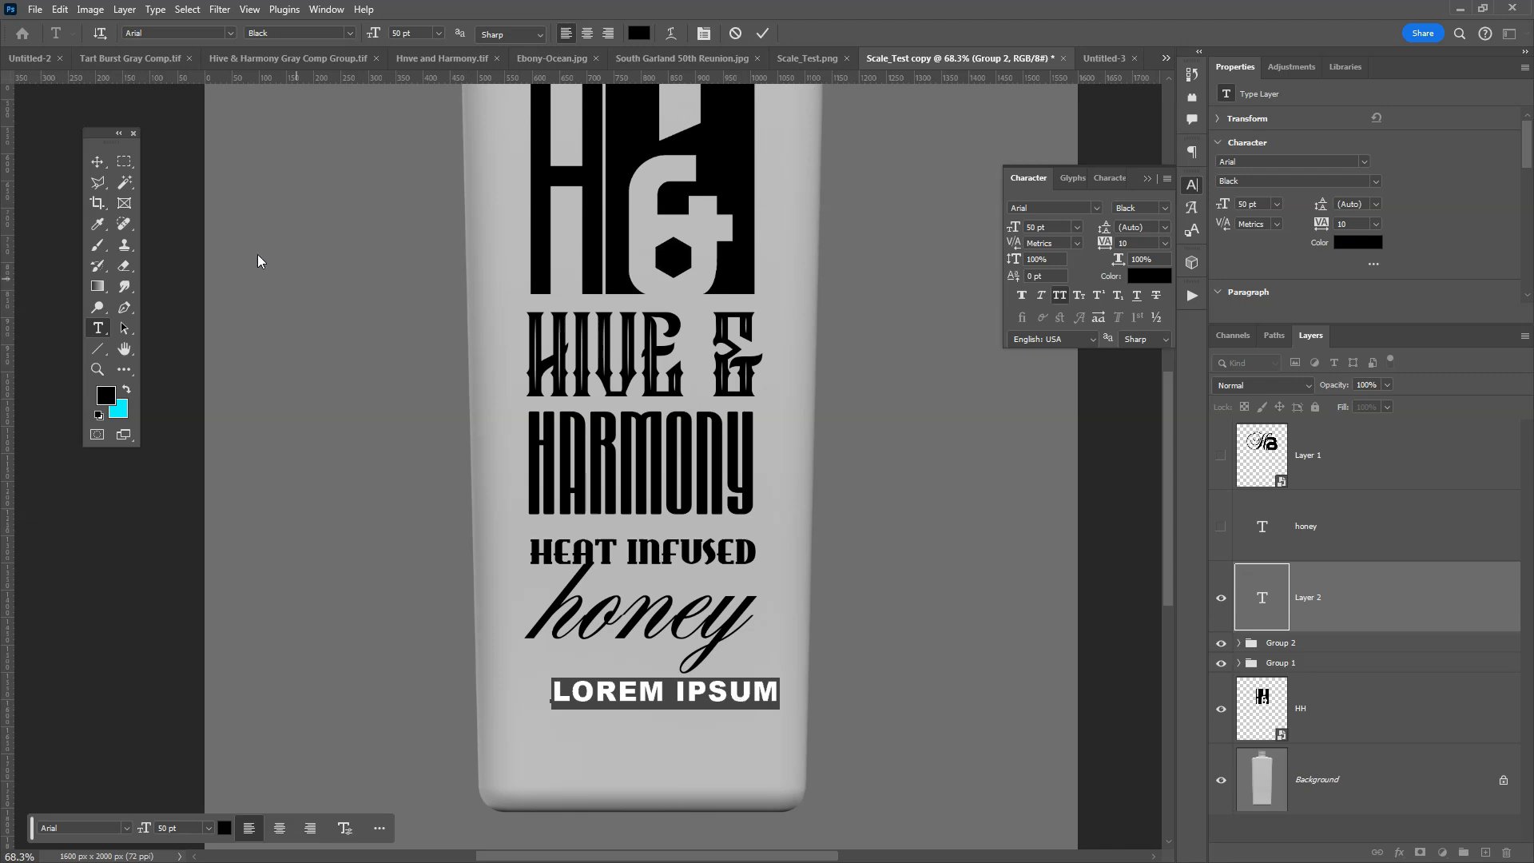
Move the placeholder line up beneath "honey", flush with the left edge of "HARMONY", and replace its text with "CAROLINA"
left_click(97, 161)
left_click_drag(665, 702, 638, 692)
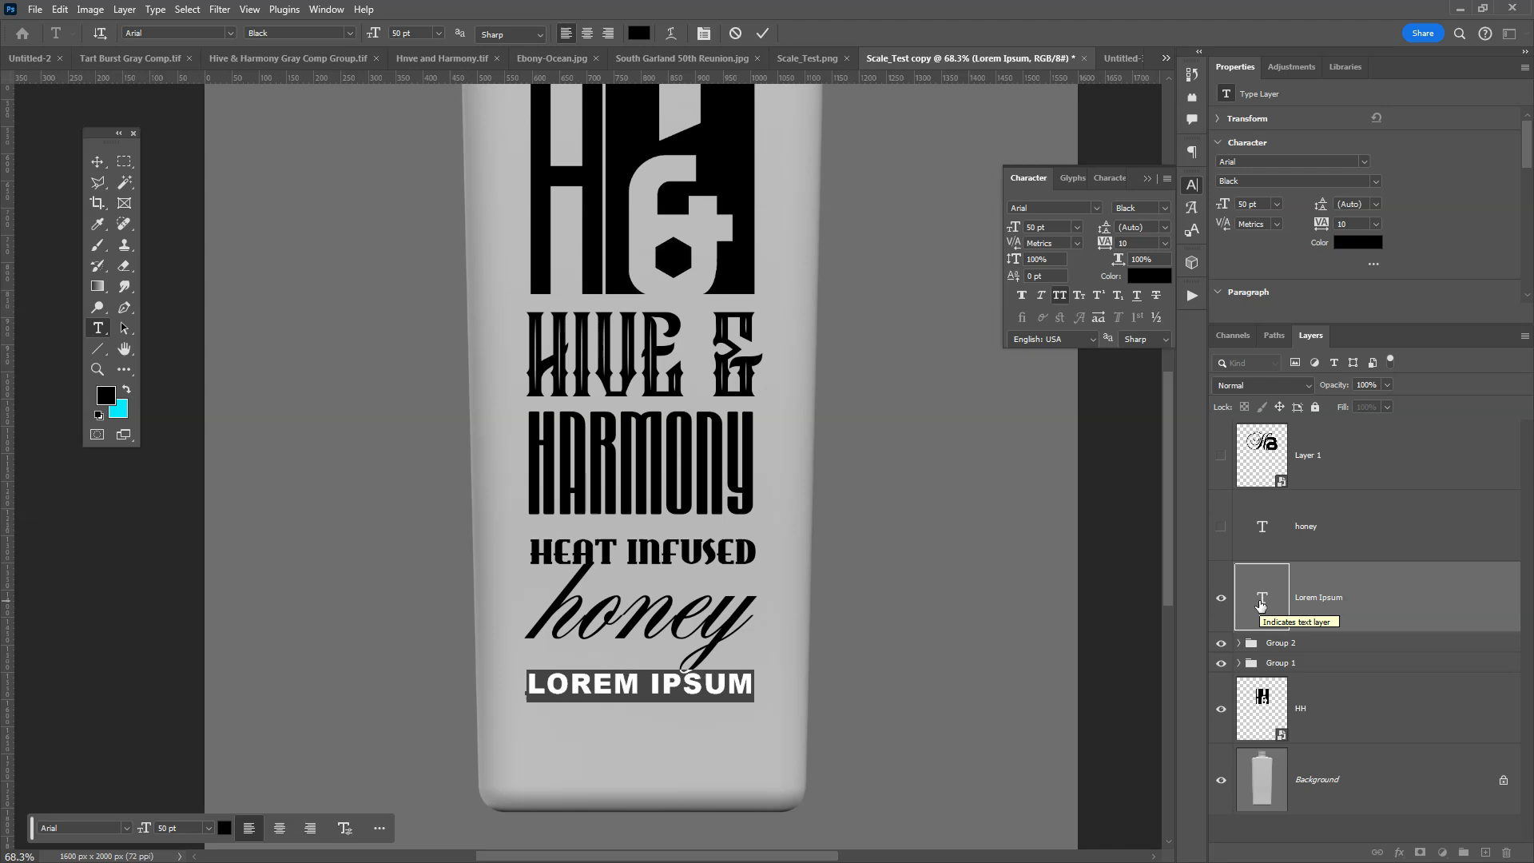
type("CAROLINA")
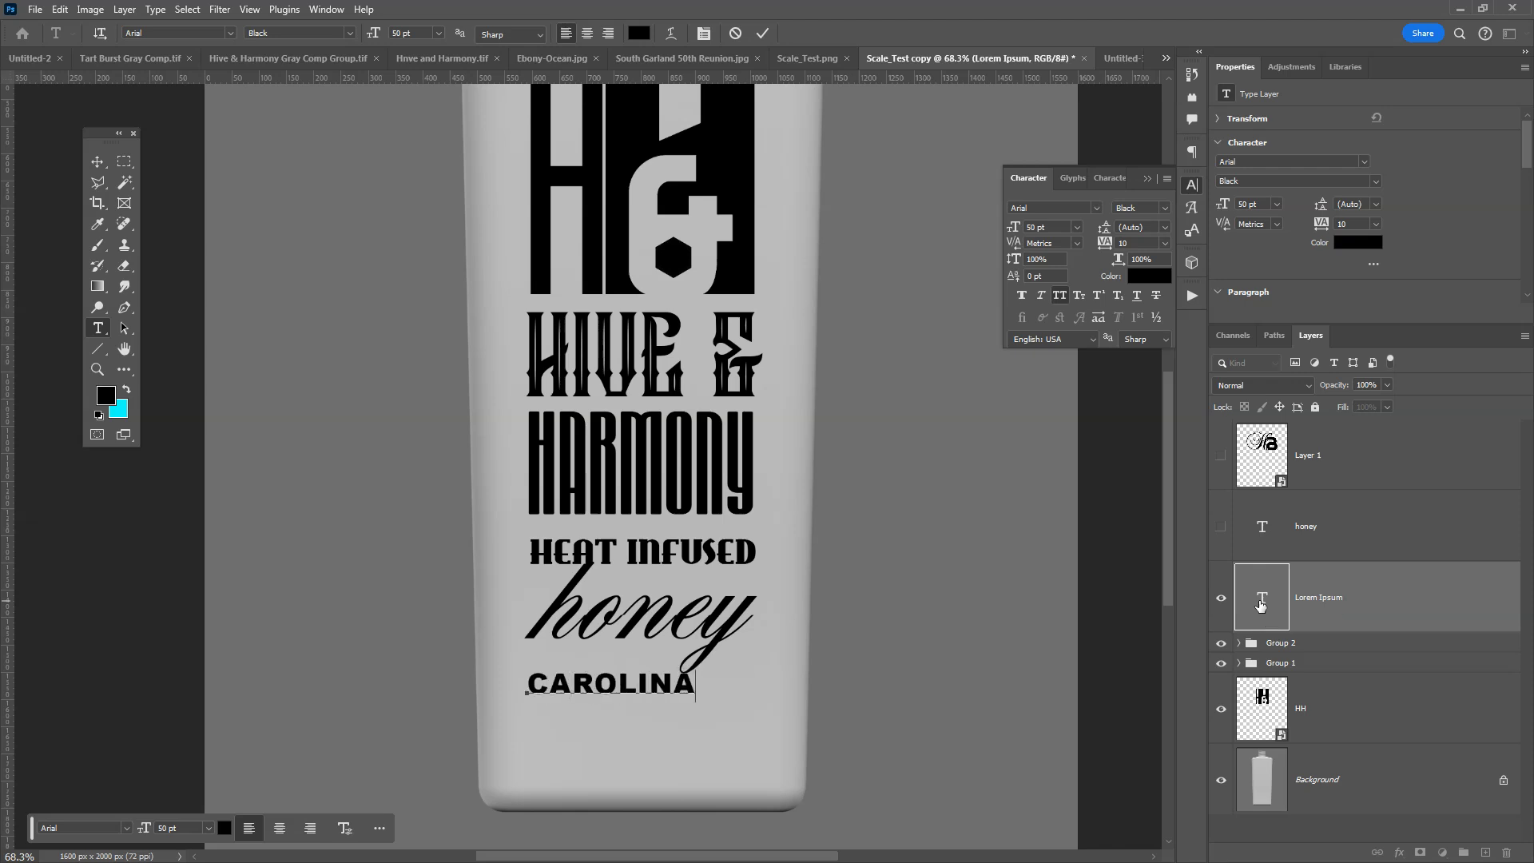
left_click(97, 161)
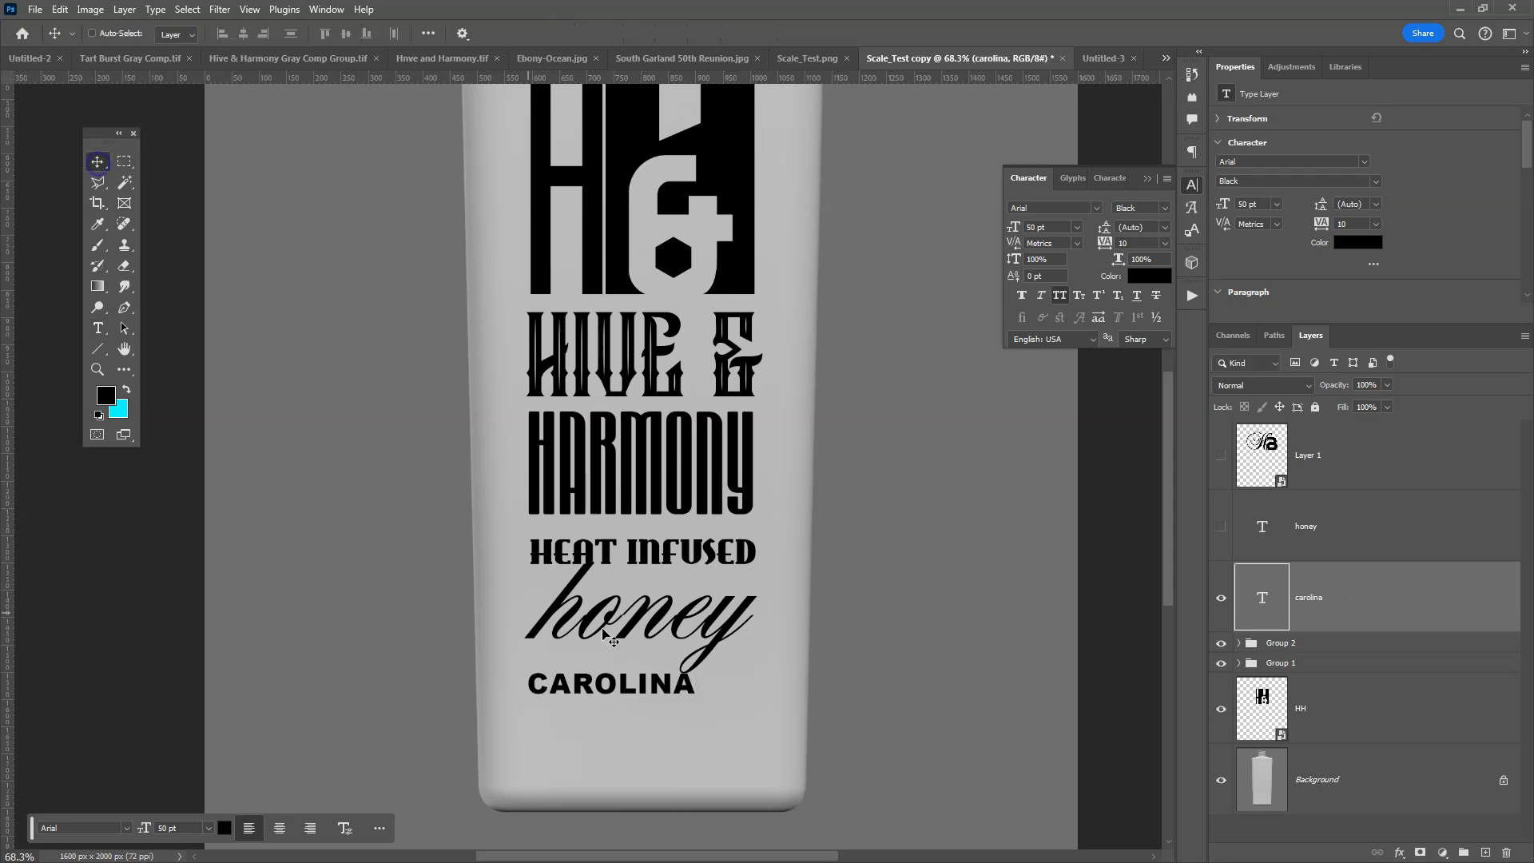
Duplicate the "CAROLINA" line directly below itself and change the copy's text to "REAPER"
left_click_drag(642, 662, 642, 693)
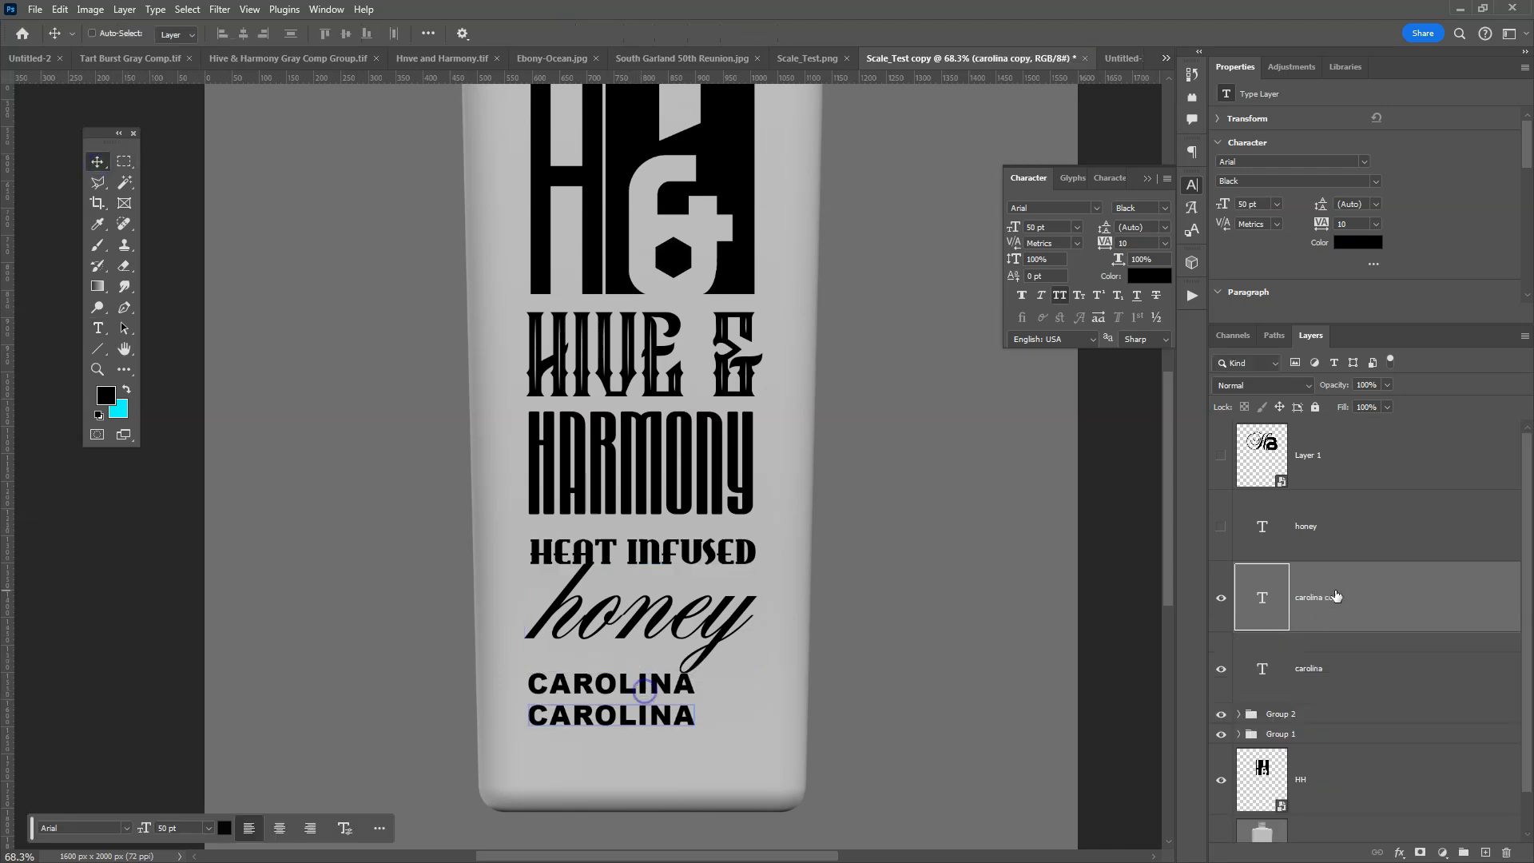
double_click(1267, 605)
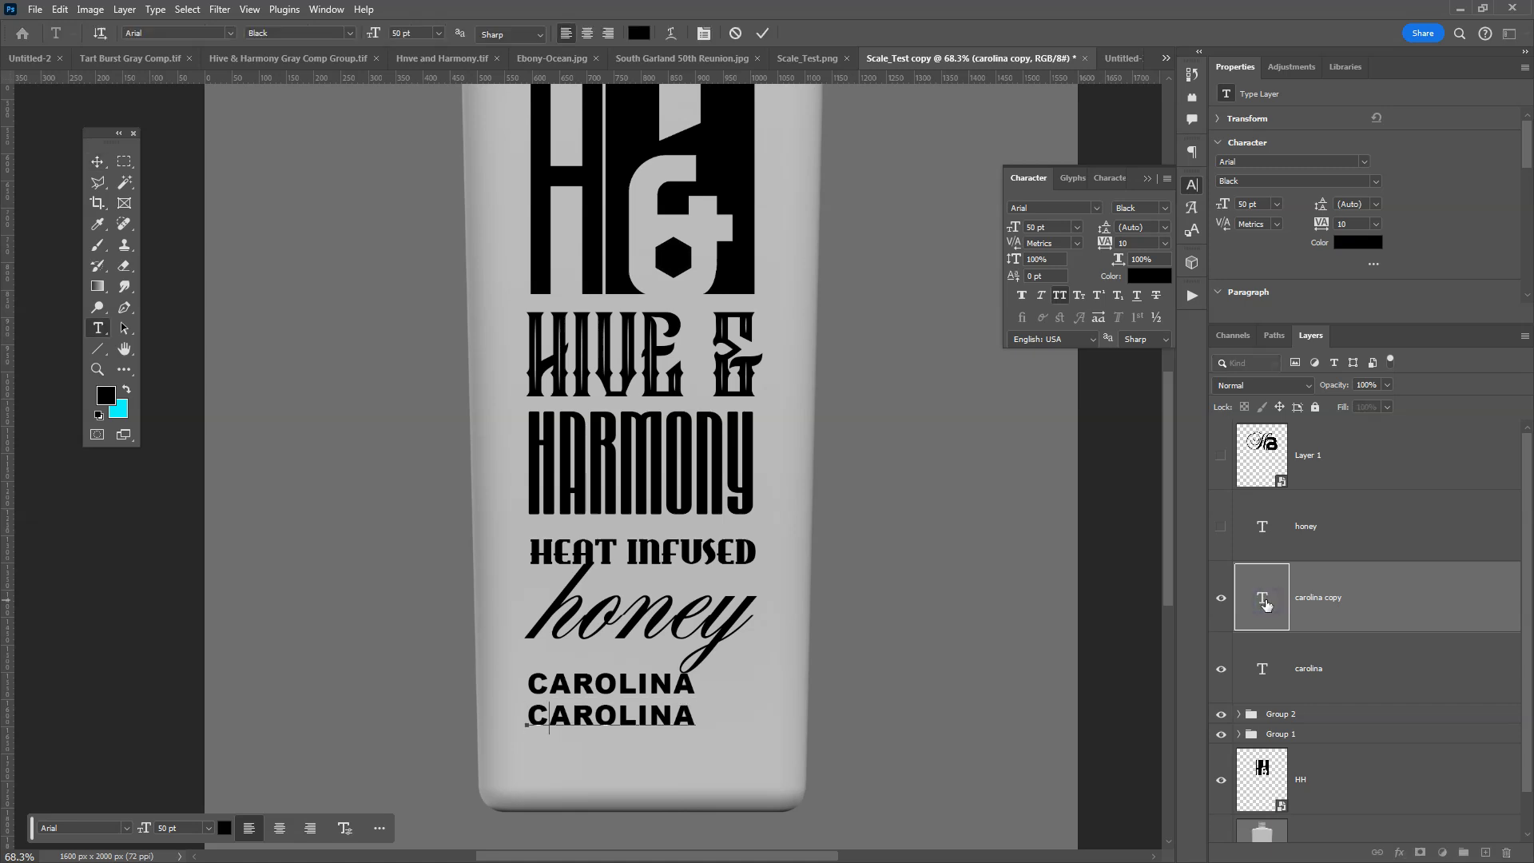
type("REAPER")
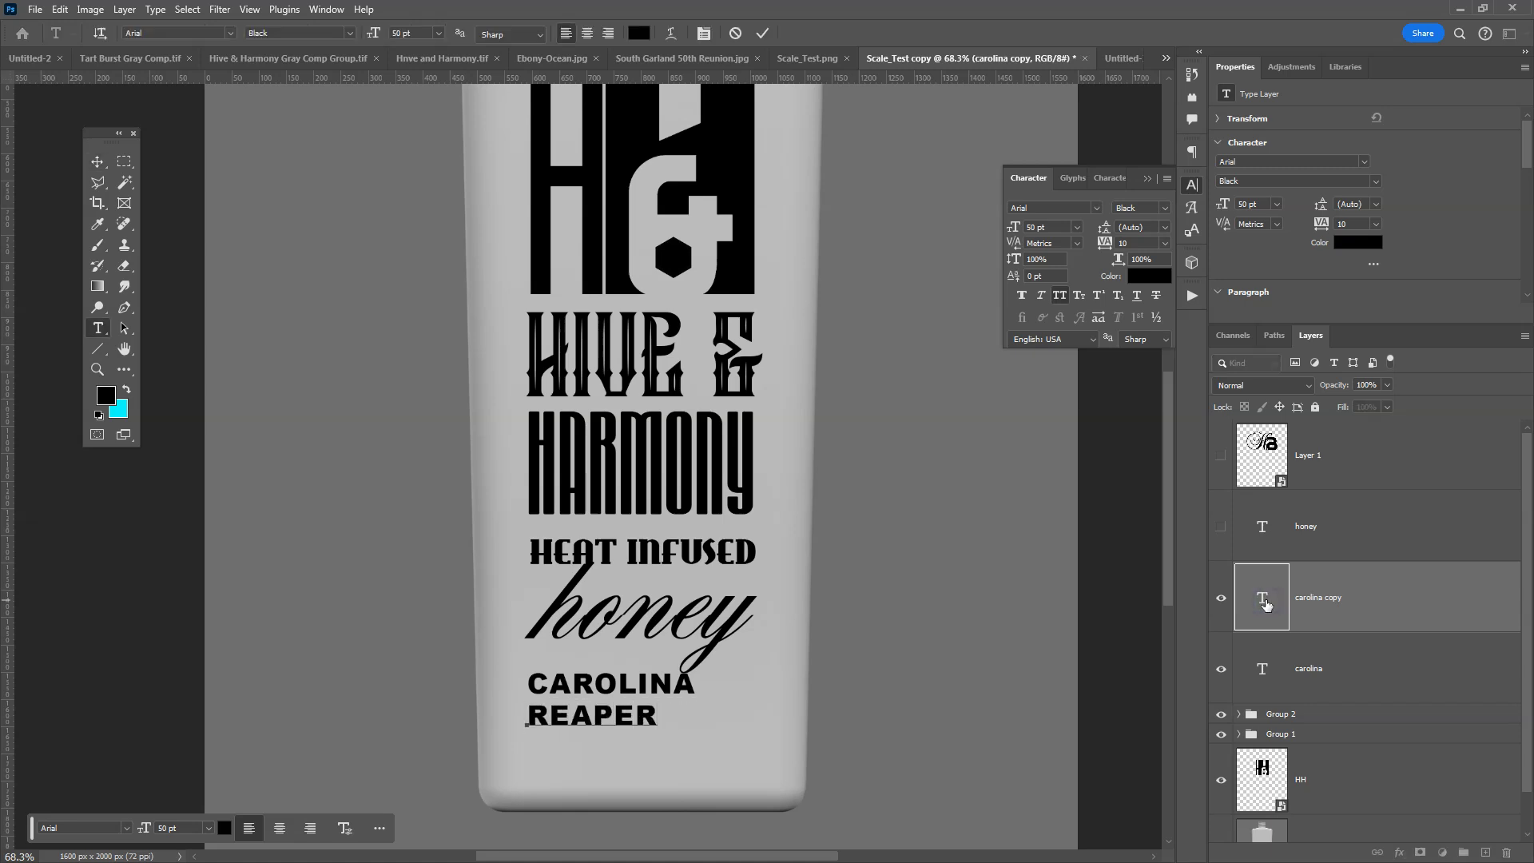
left_click(96, 161)
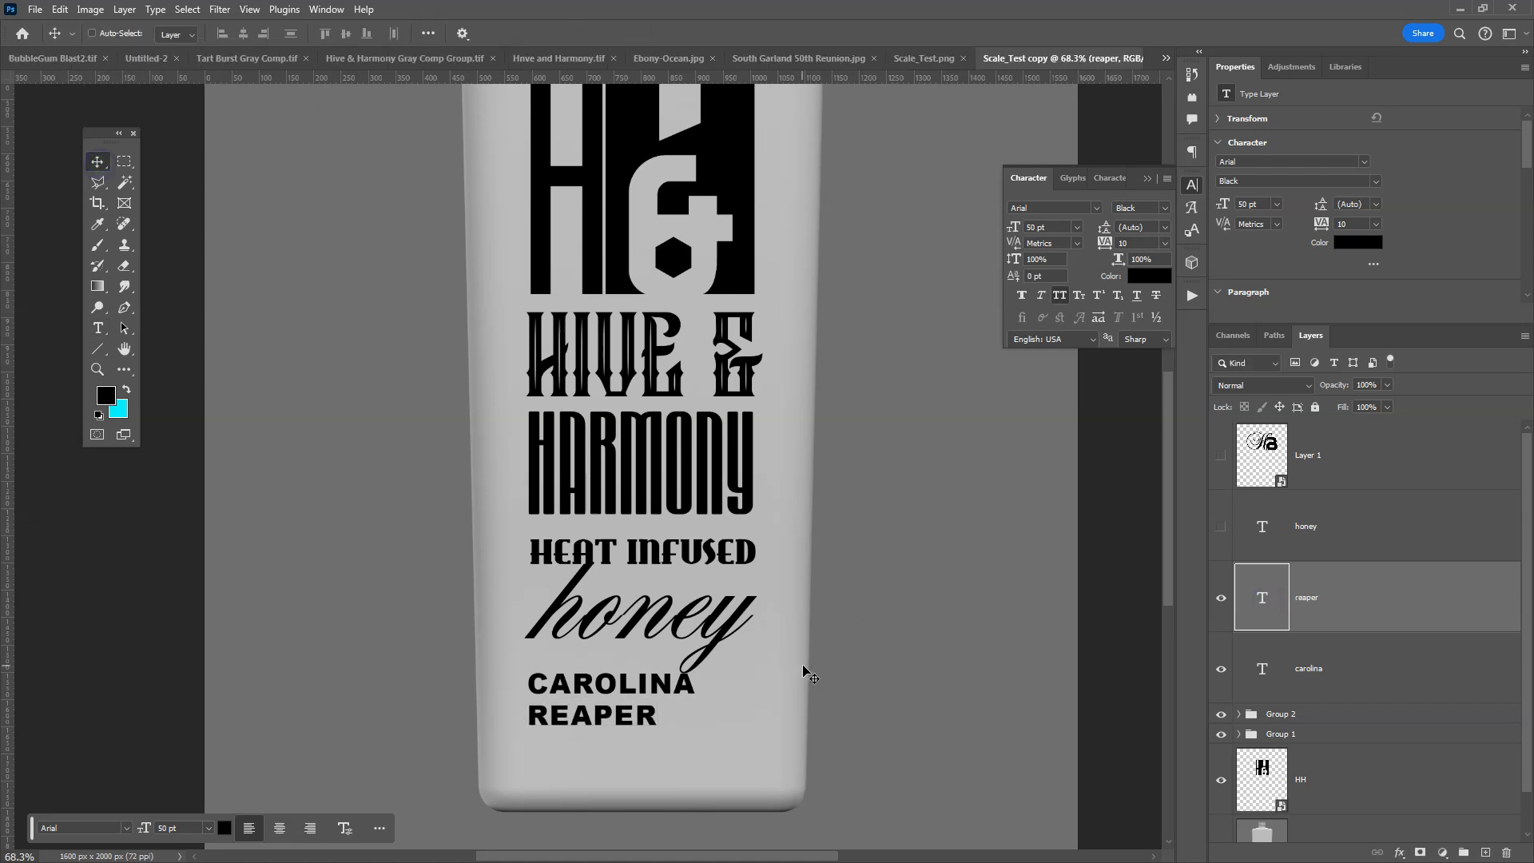
Hide the "REAPER" layer and move "CAROLINA" straight down about 27 px, clear of the script "honey"
left_click(1221, 598)
left_click(1319, 665)
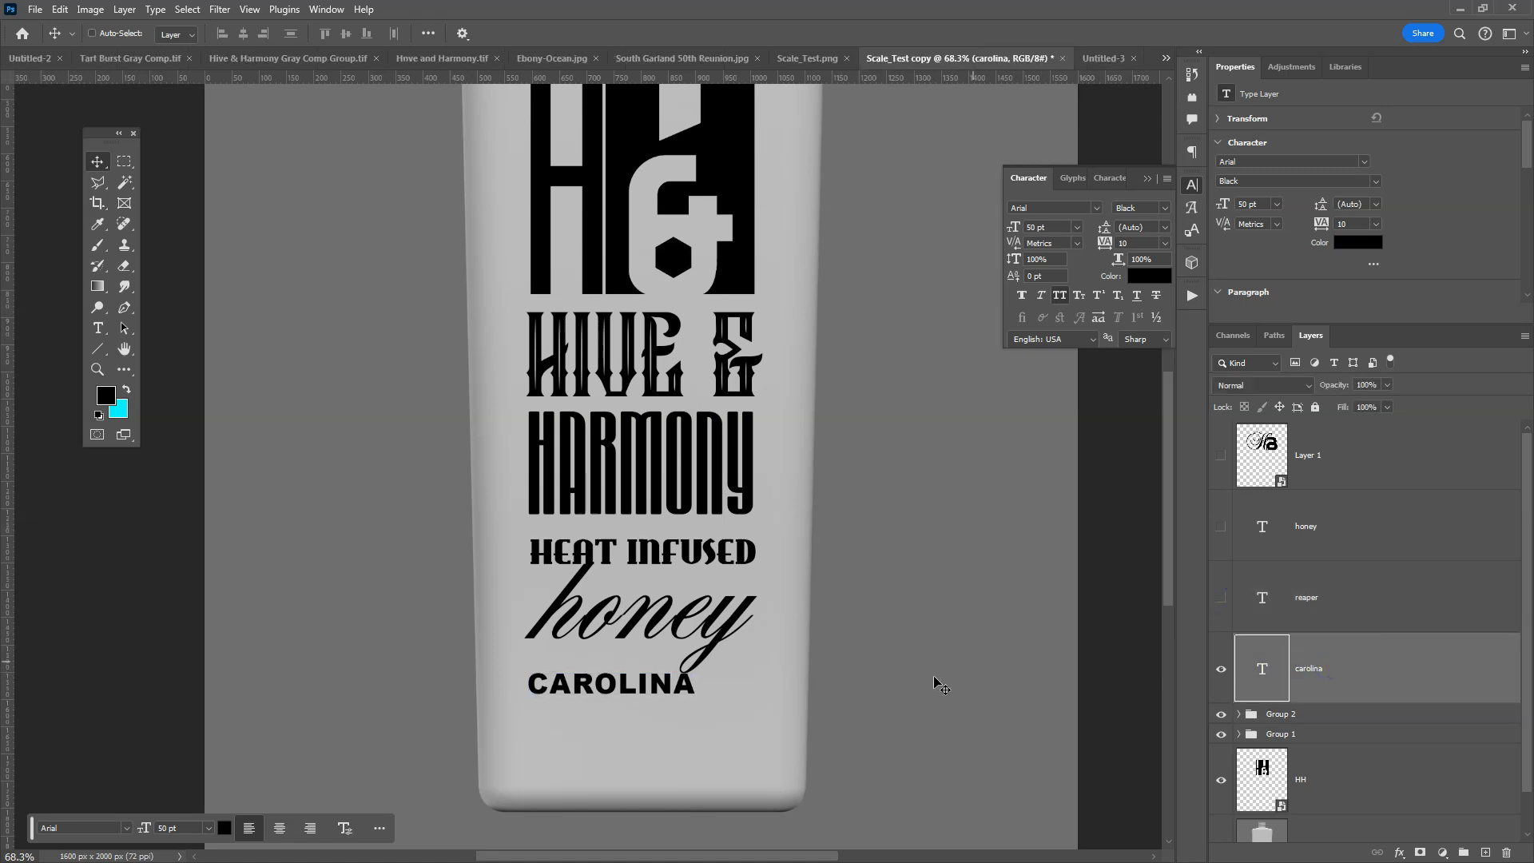
left_click_drag(671, 681, 671, 695)
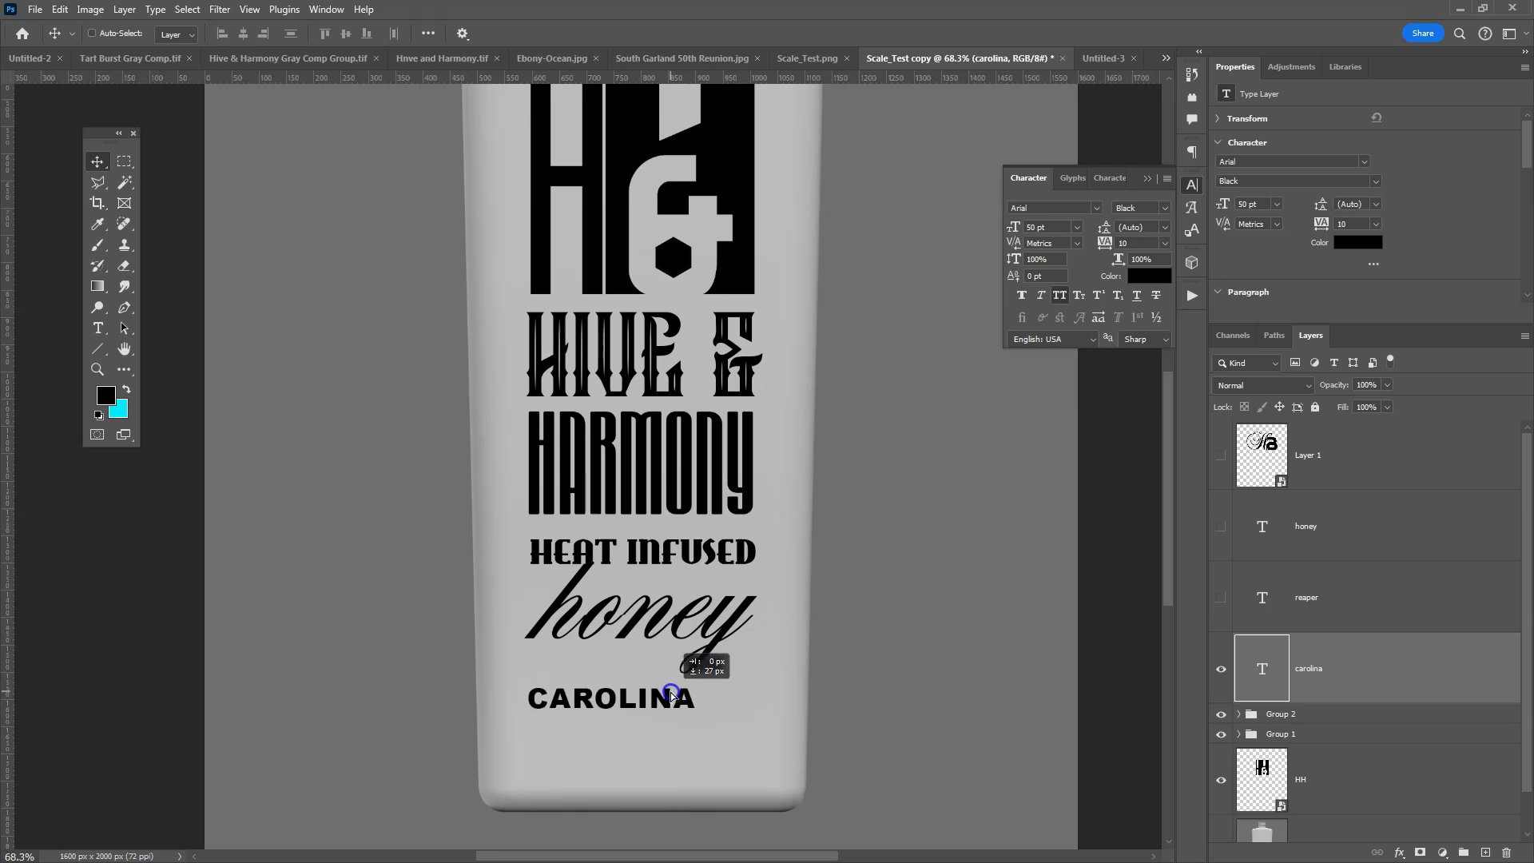
left_click_drag(671, 695, 671, 695)
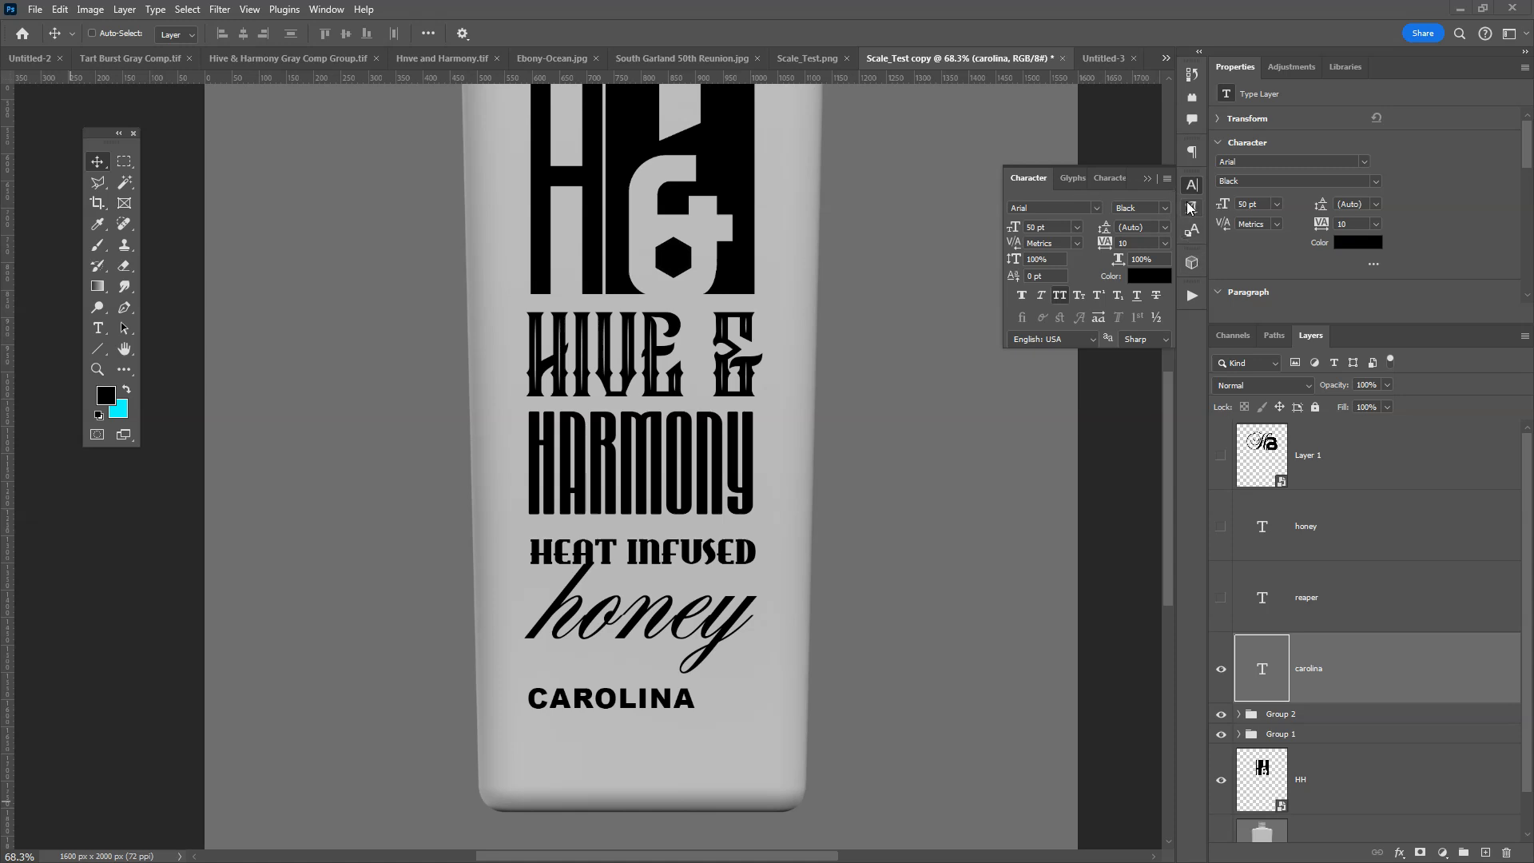
Set the "CAROLINA" paragraph to centered alignment and move the word back to the middle beneath "honey"
left_click(1148, 179)
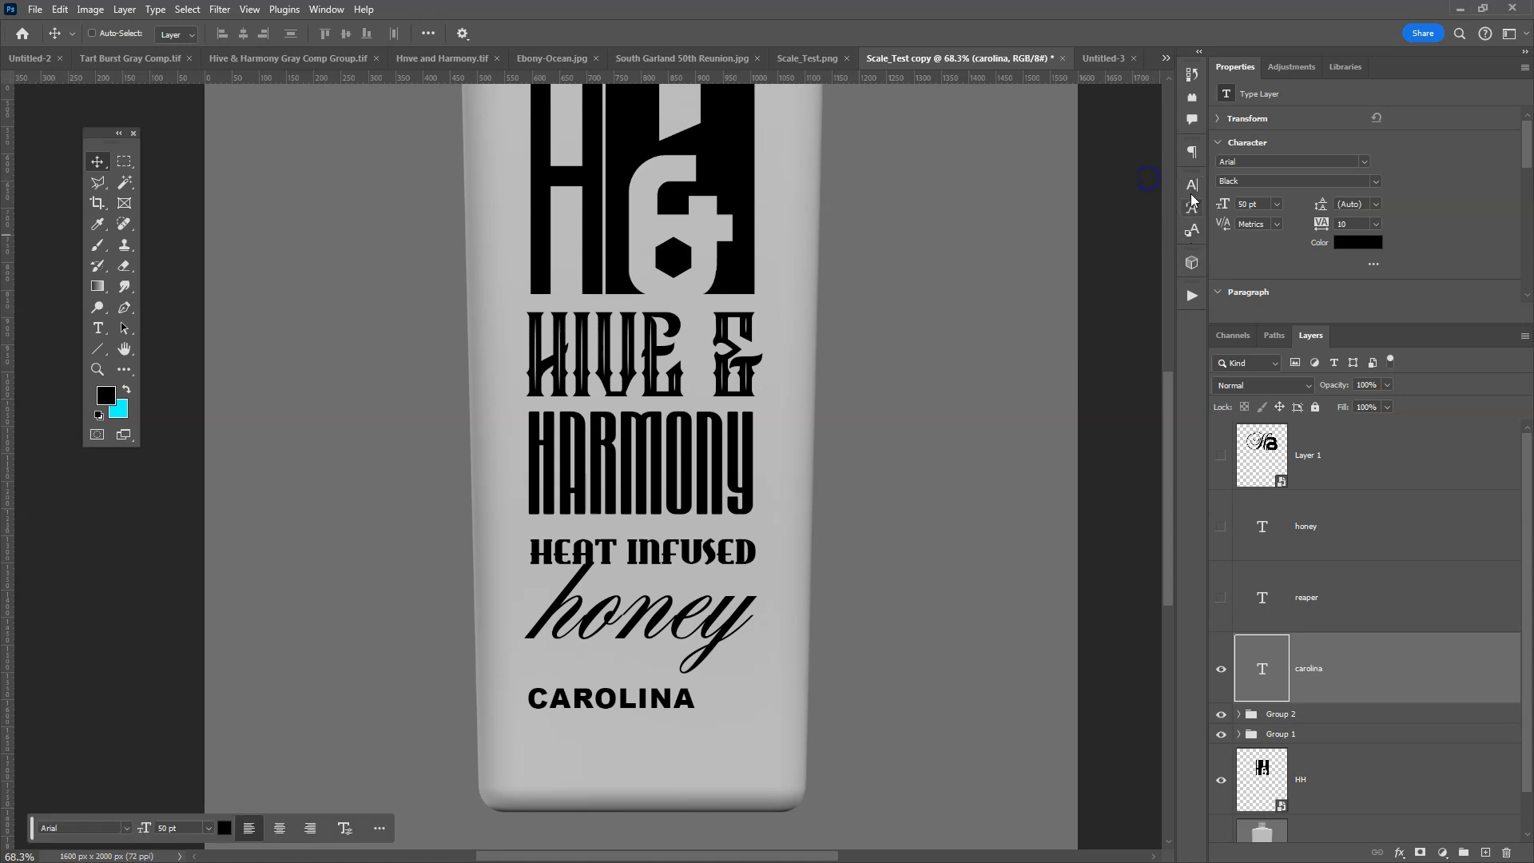
left_click(1192, 152)
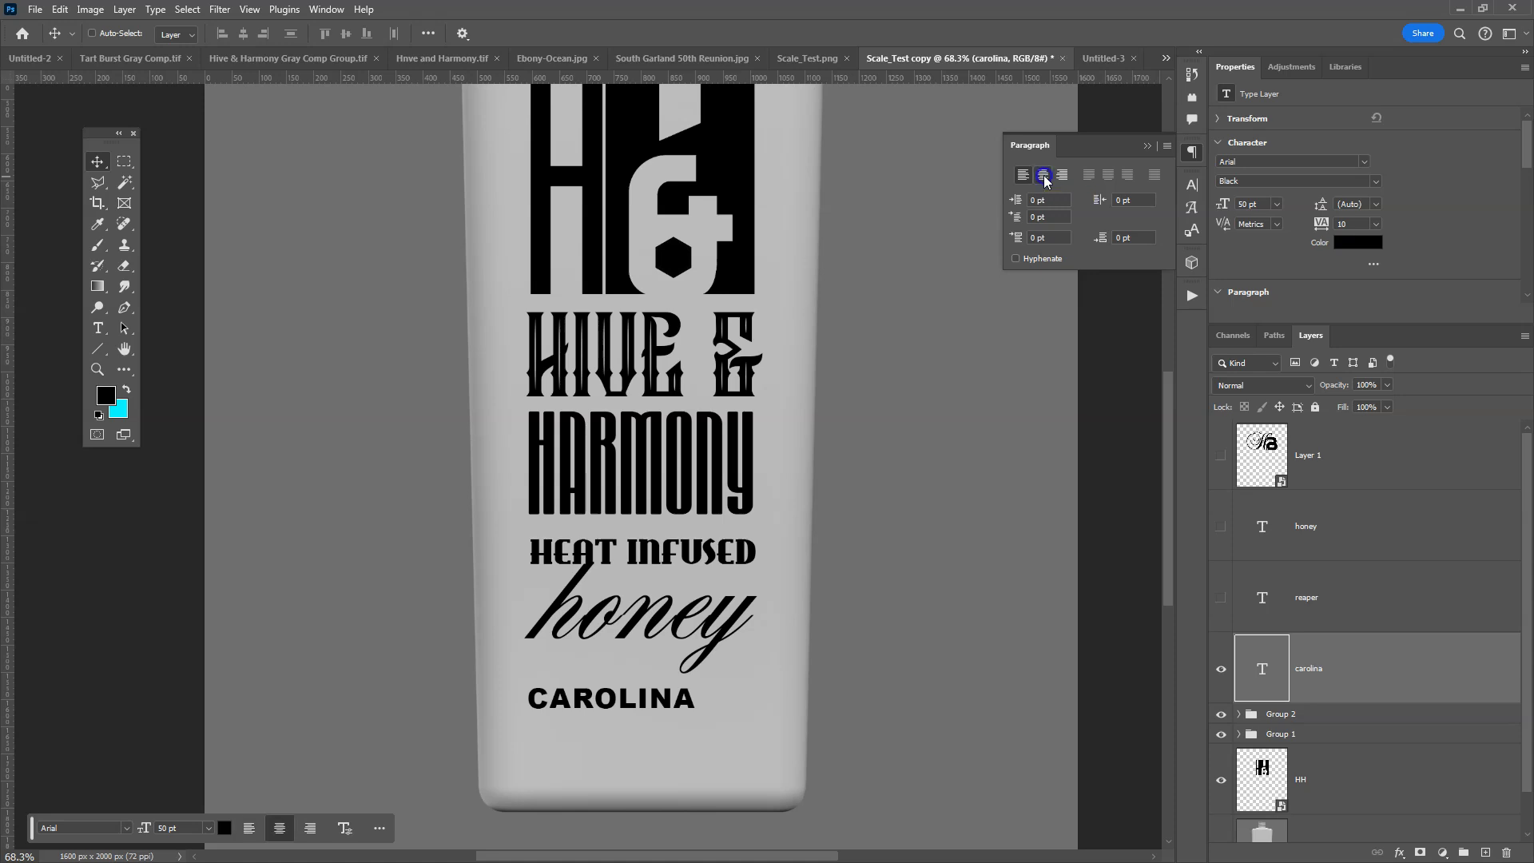
left_click(1044, 175)
left_click_drag(564, 708, 682, 705)
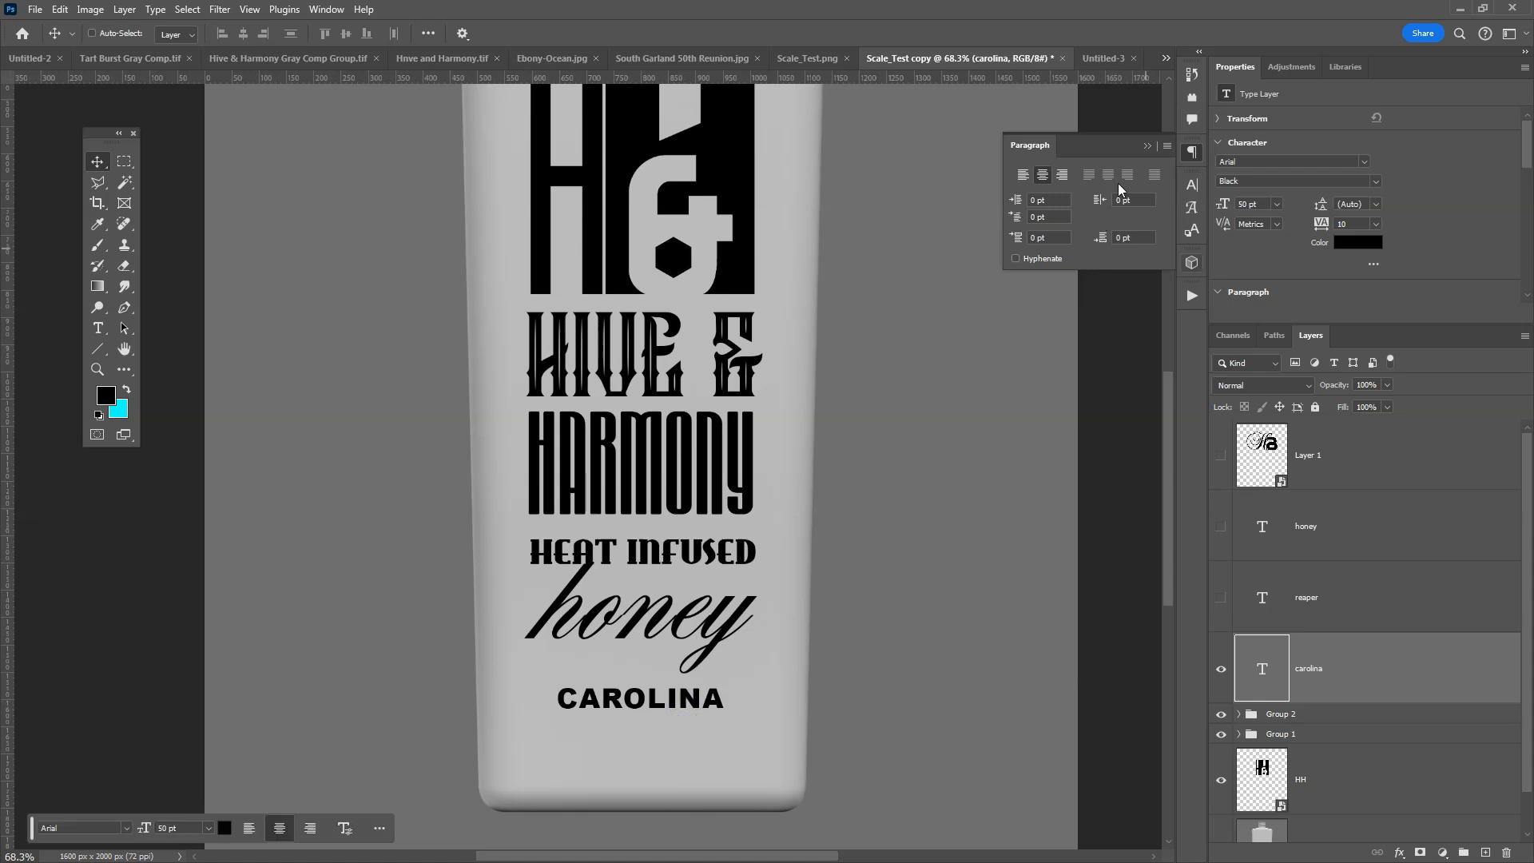
Show the "REAPER" layer, set it to centered alignment and move it to the middle directly under "CAROLINA"
left_click(1221, 598)
left_click(1272, 599)
left_click(1041, 183)
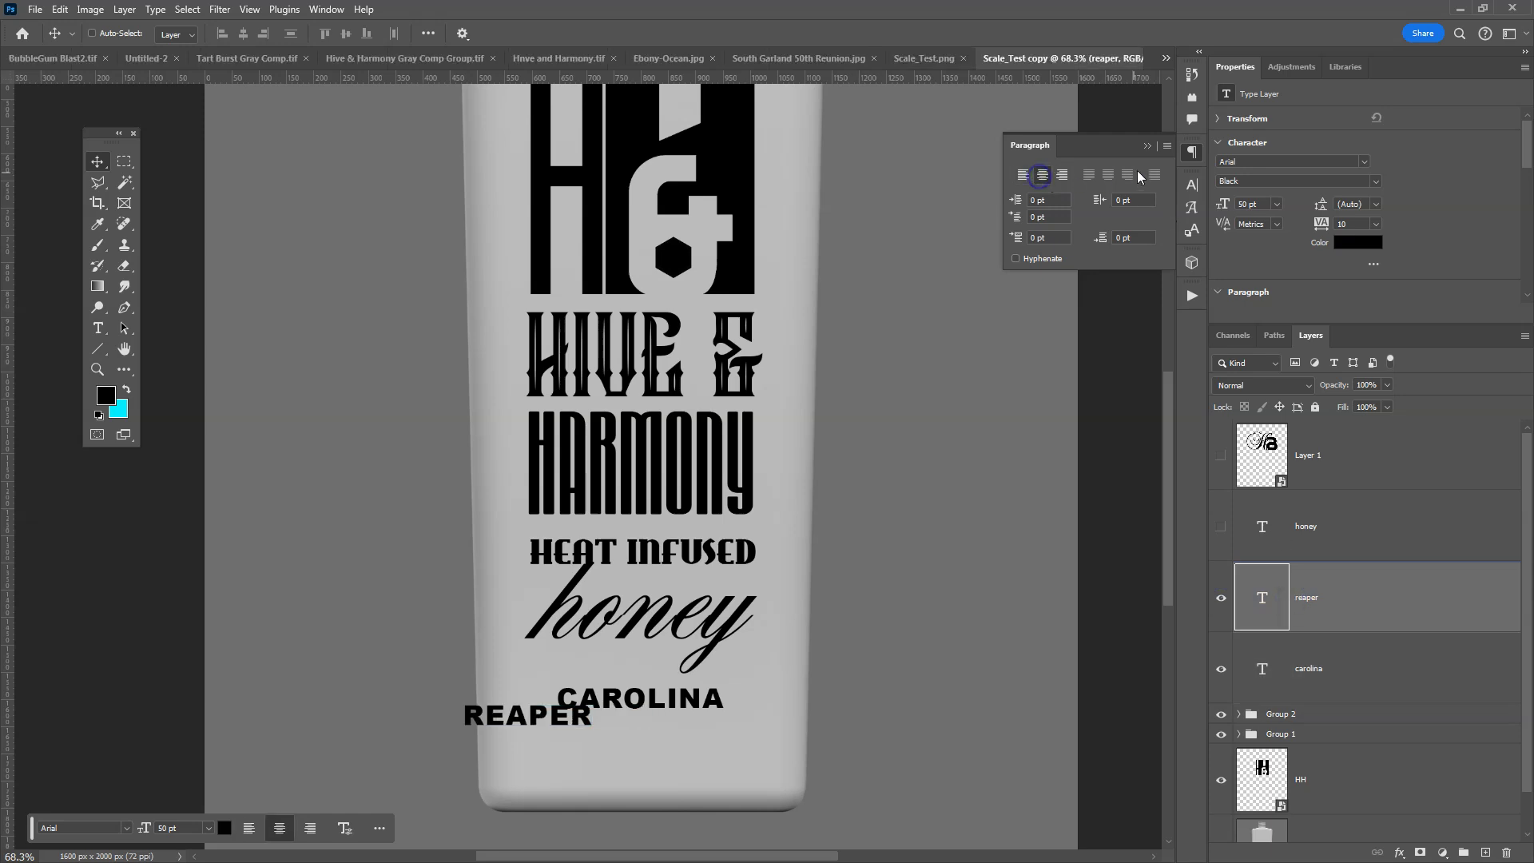
left_click(1147, 145)
left_click_drag(579, 742, 697, 740)
left_click(1230, 699)
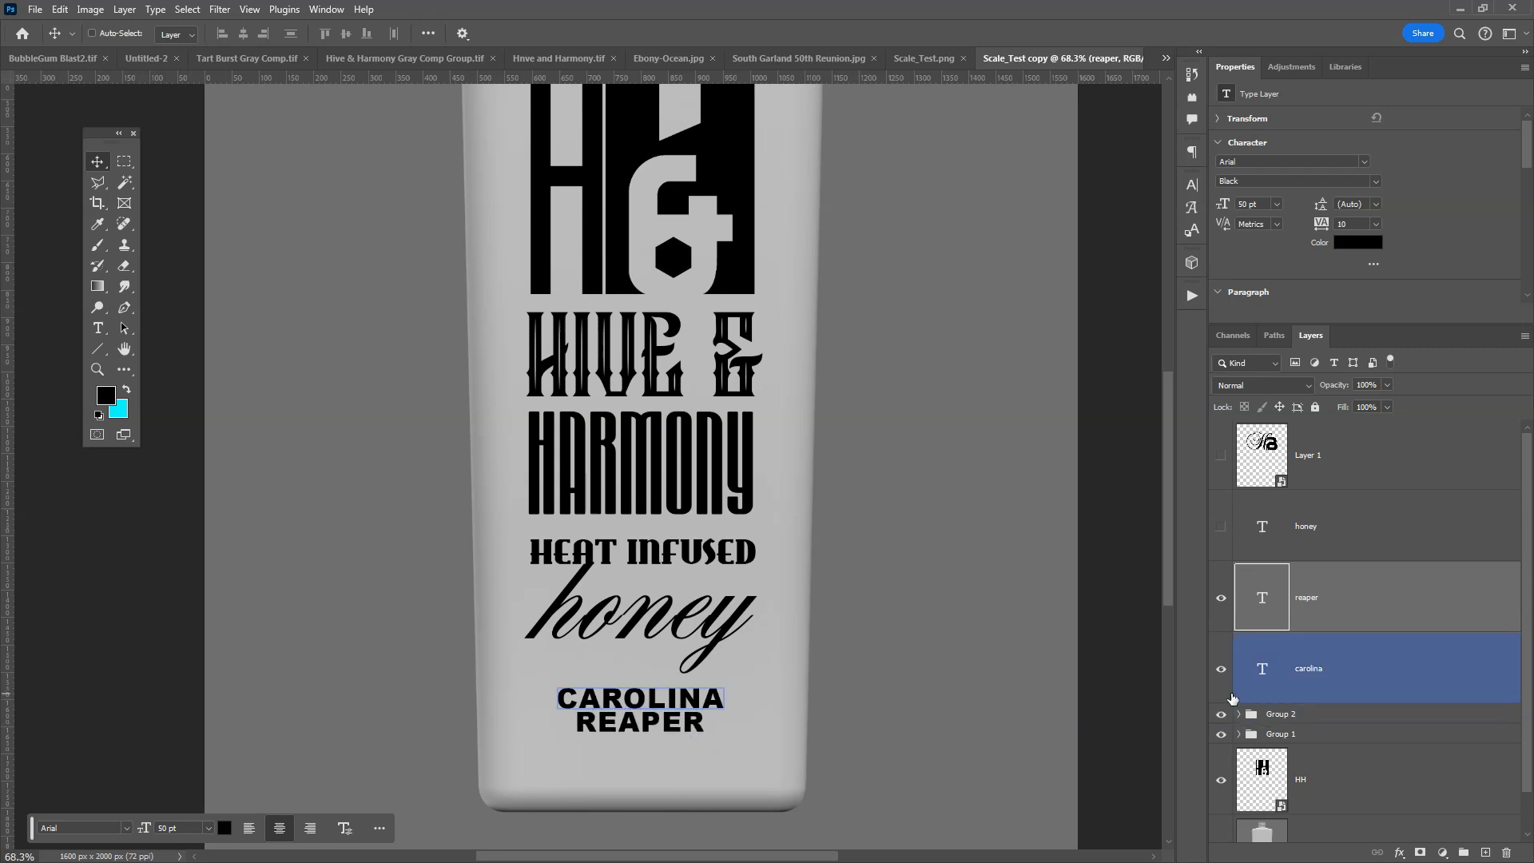
left_click(1242, 604)
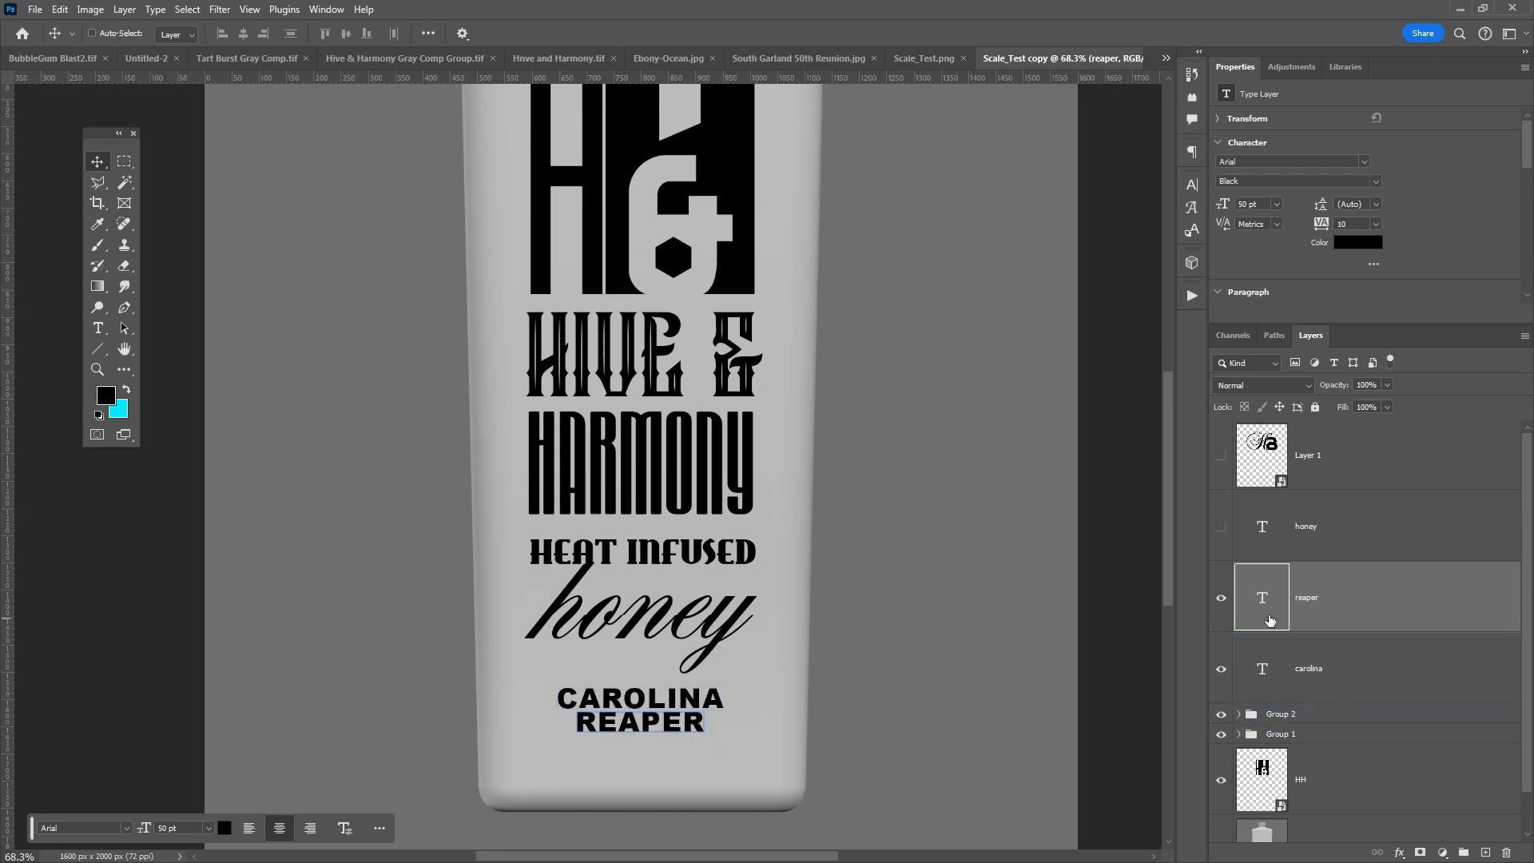
Hide the "REAPER" layer and set the tracking of "CAROLINA" to 200
left_click(1221, 597)
left_click(1320, 664)
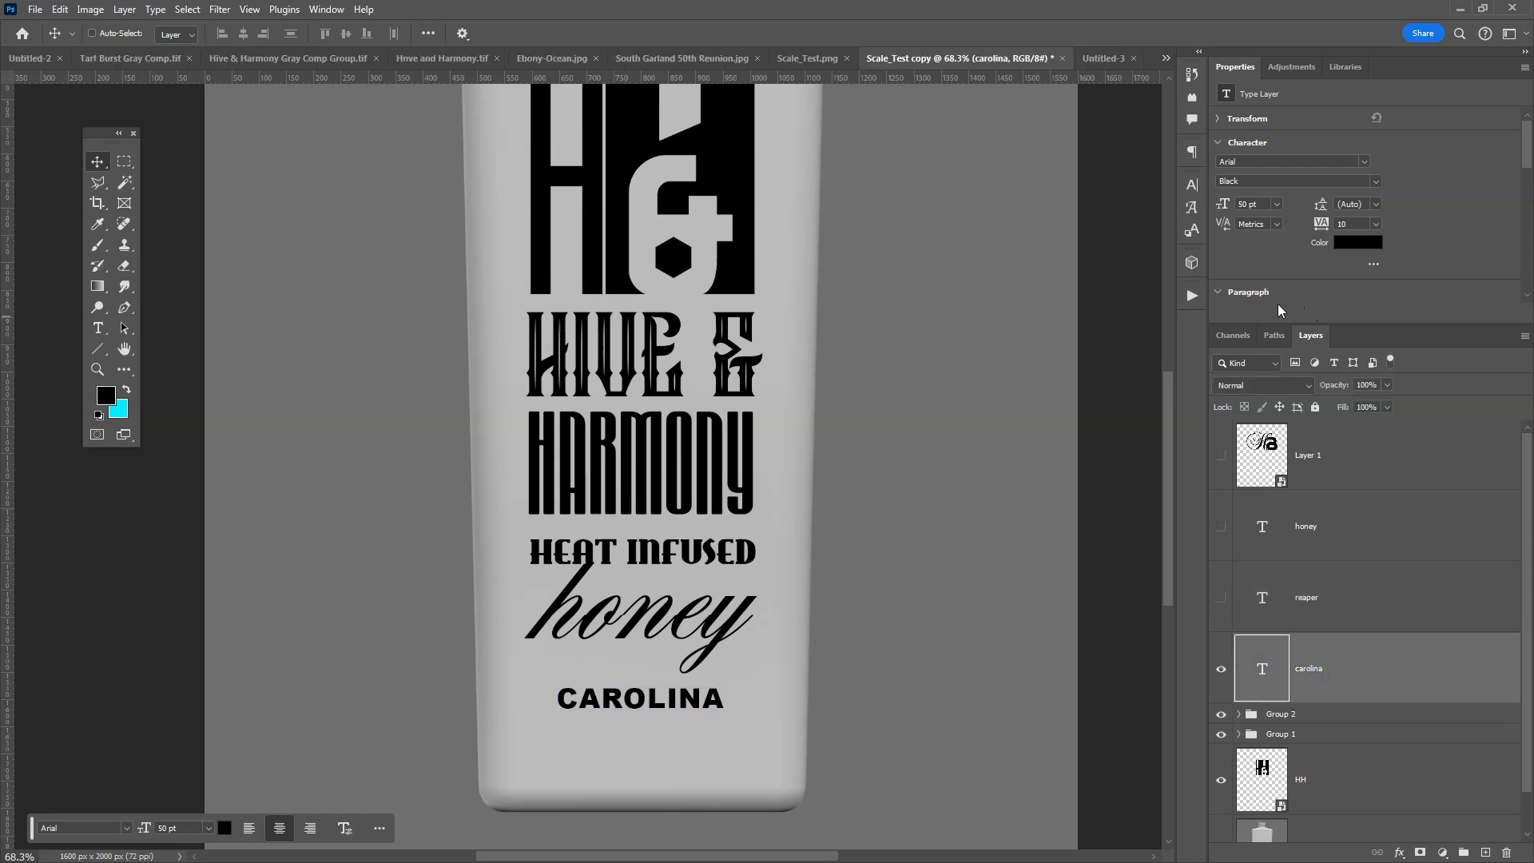
left_click(1191, 185)
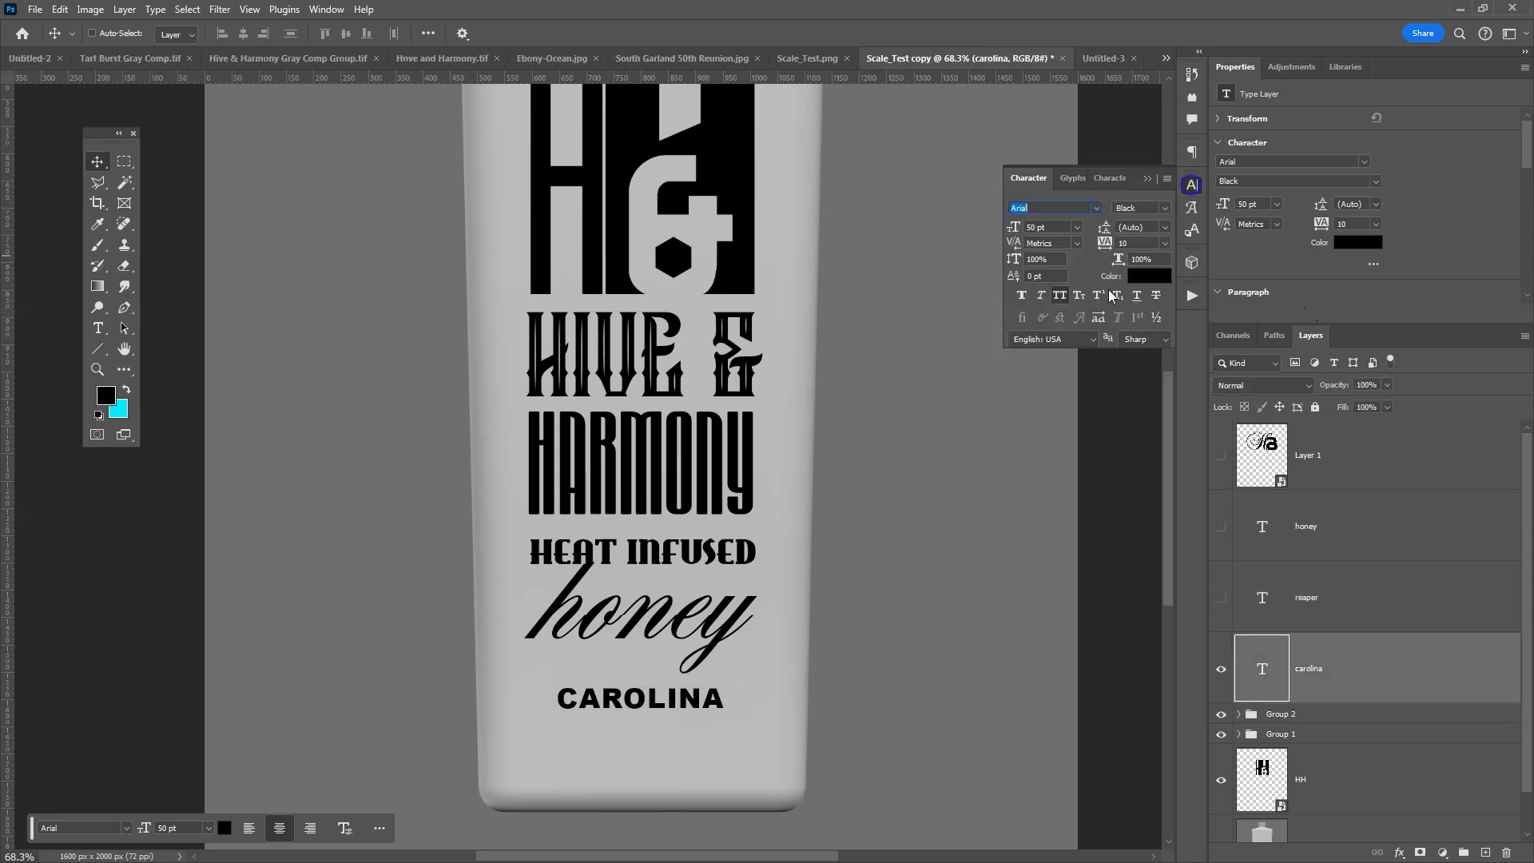
left_click(1165, 244)
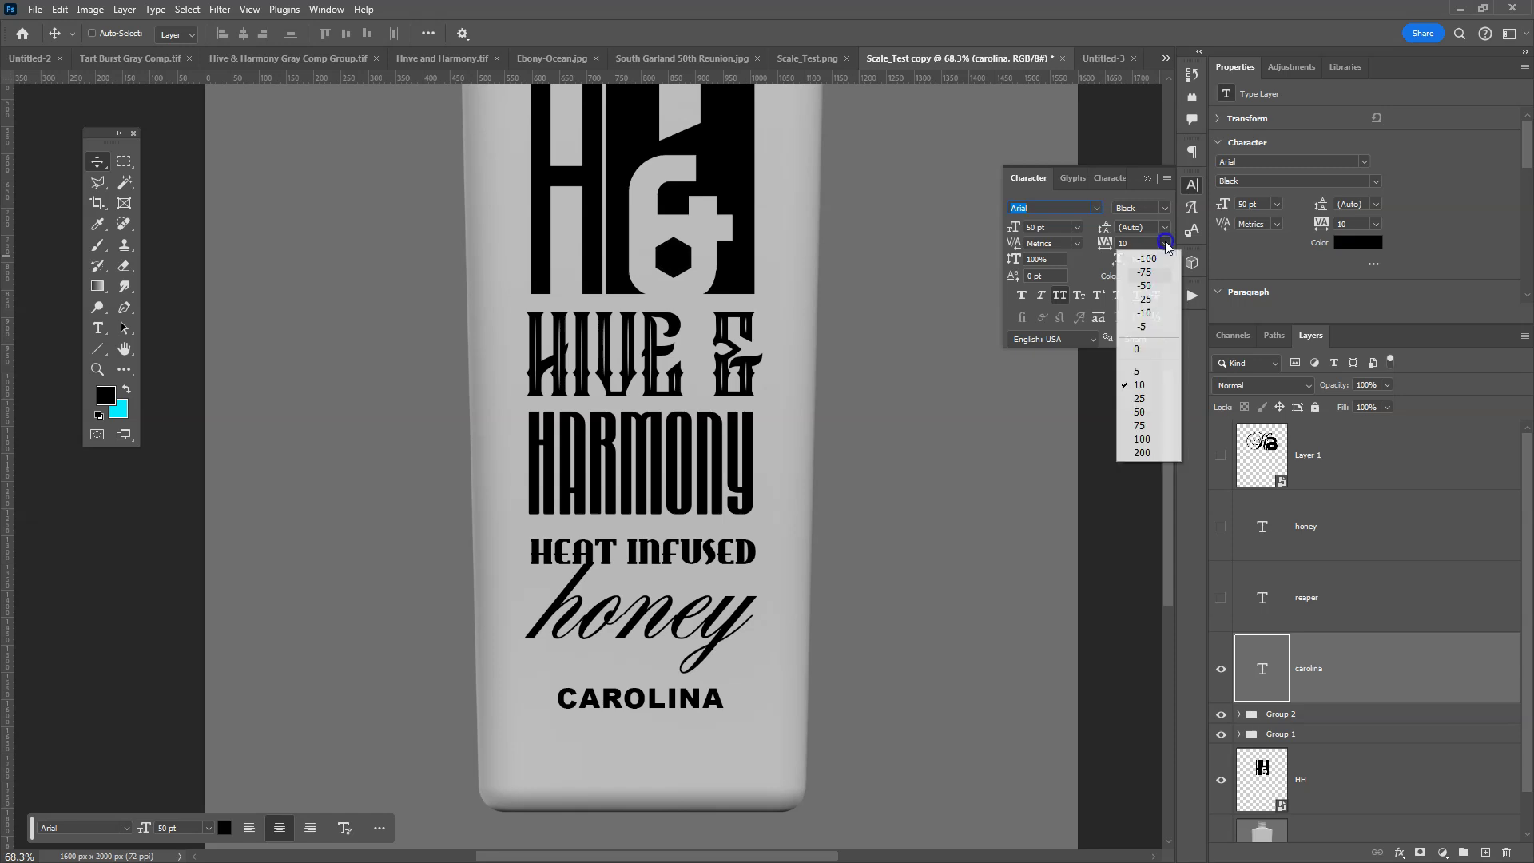
left_click(1141, 454)
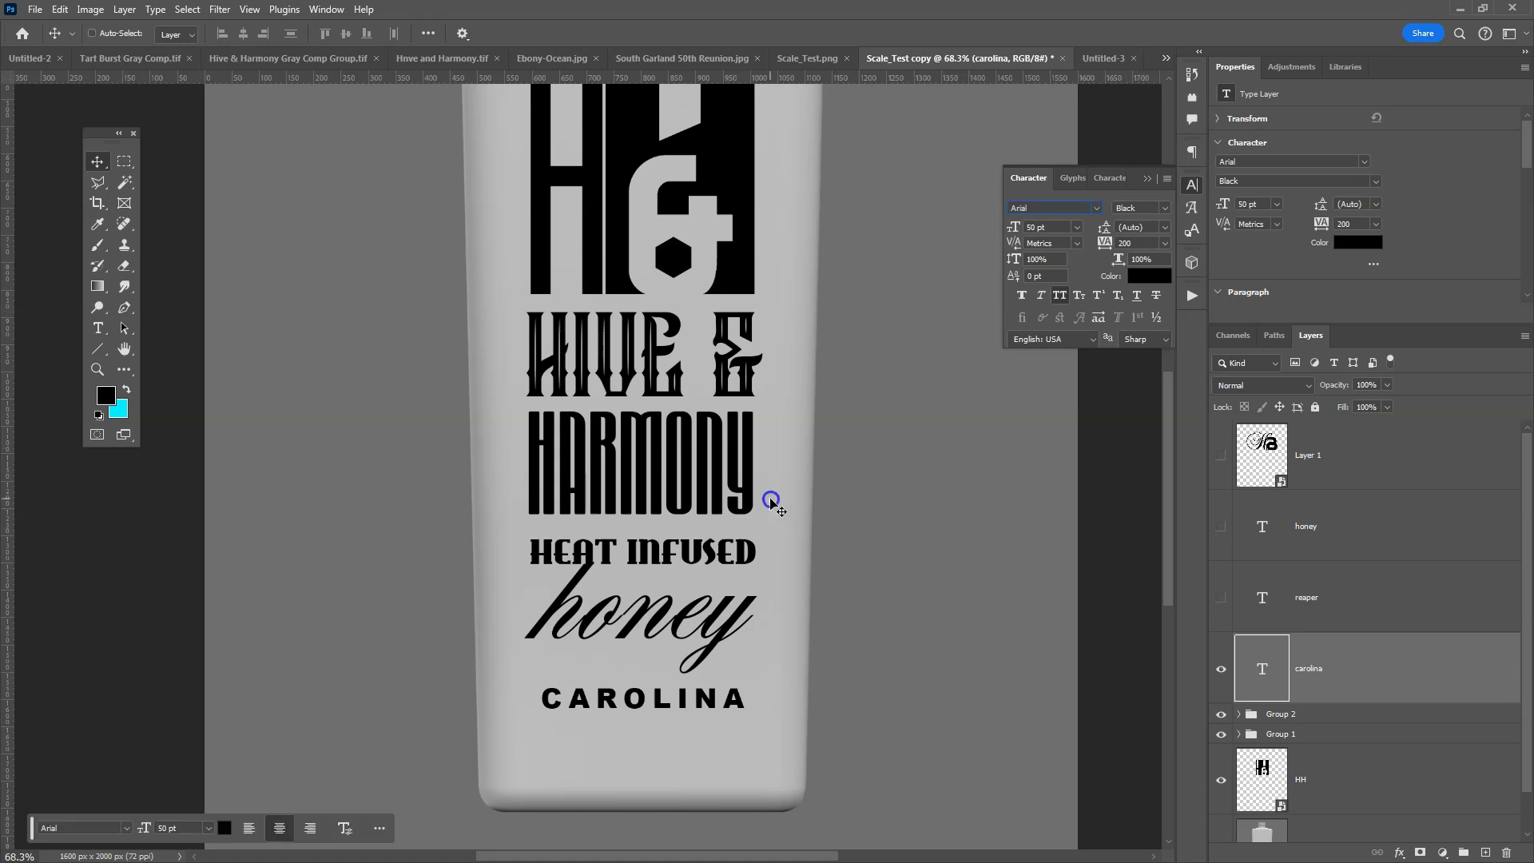
Show the guides and raise the tracking of "CAROLINA" to 260 and finally 300, so it spans the outer guides
key("ctrl+semicolon")
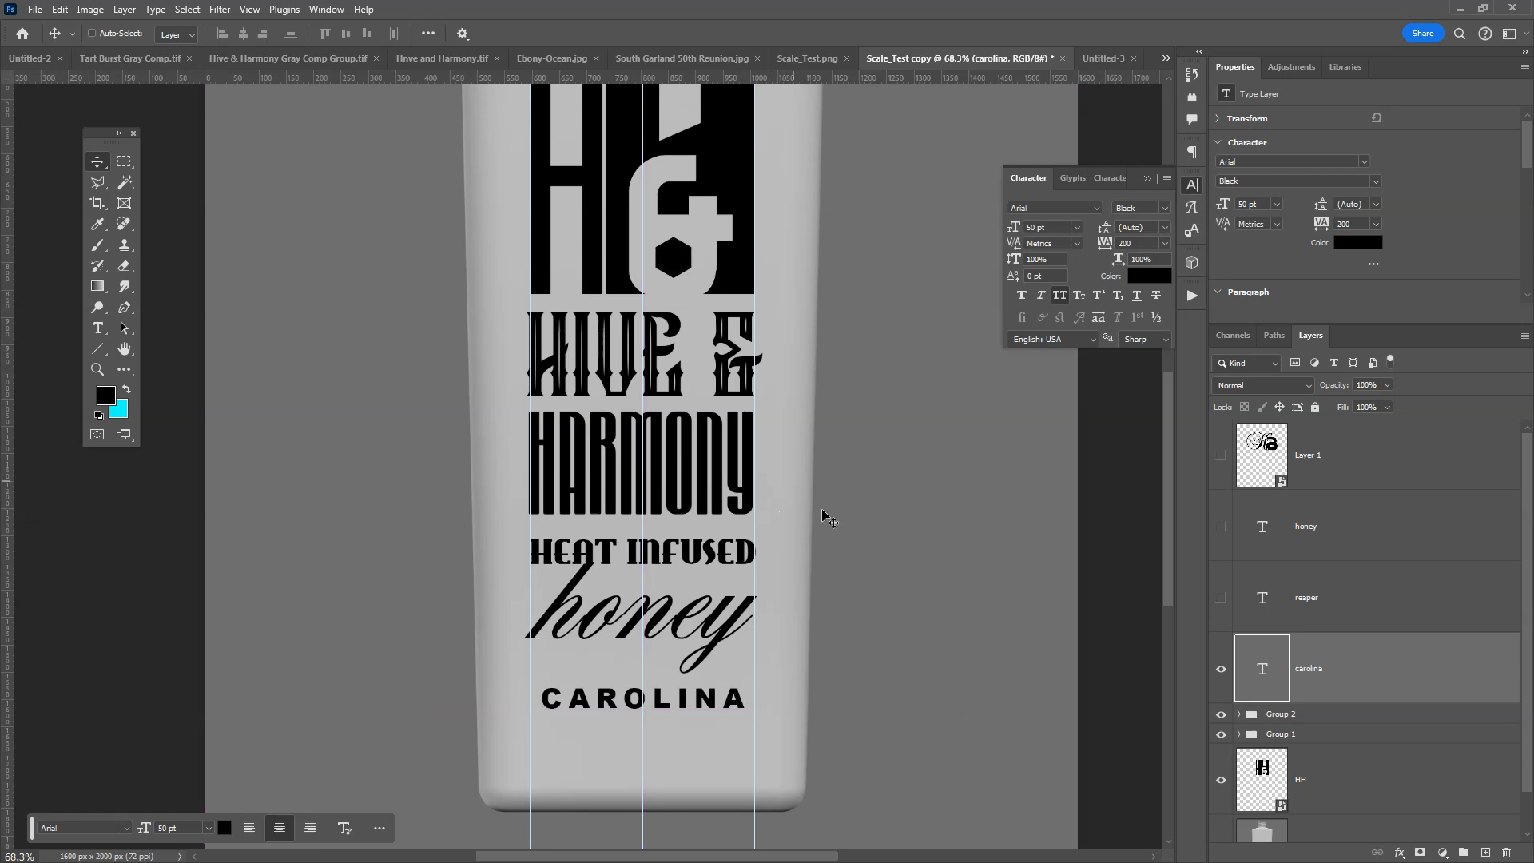
left_click(1136, 244)
type("26")
key("Return")
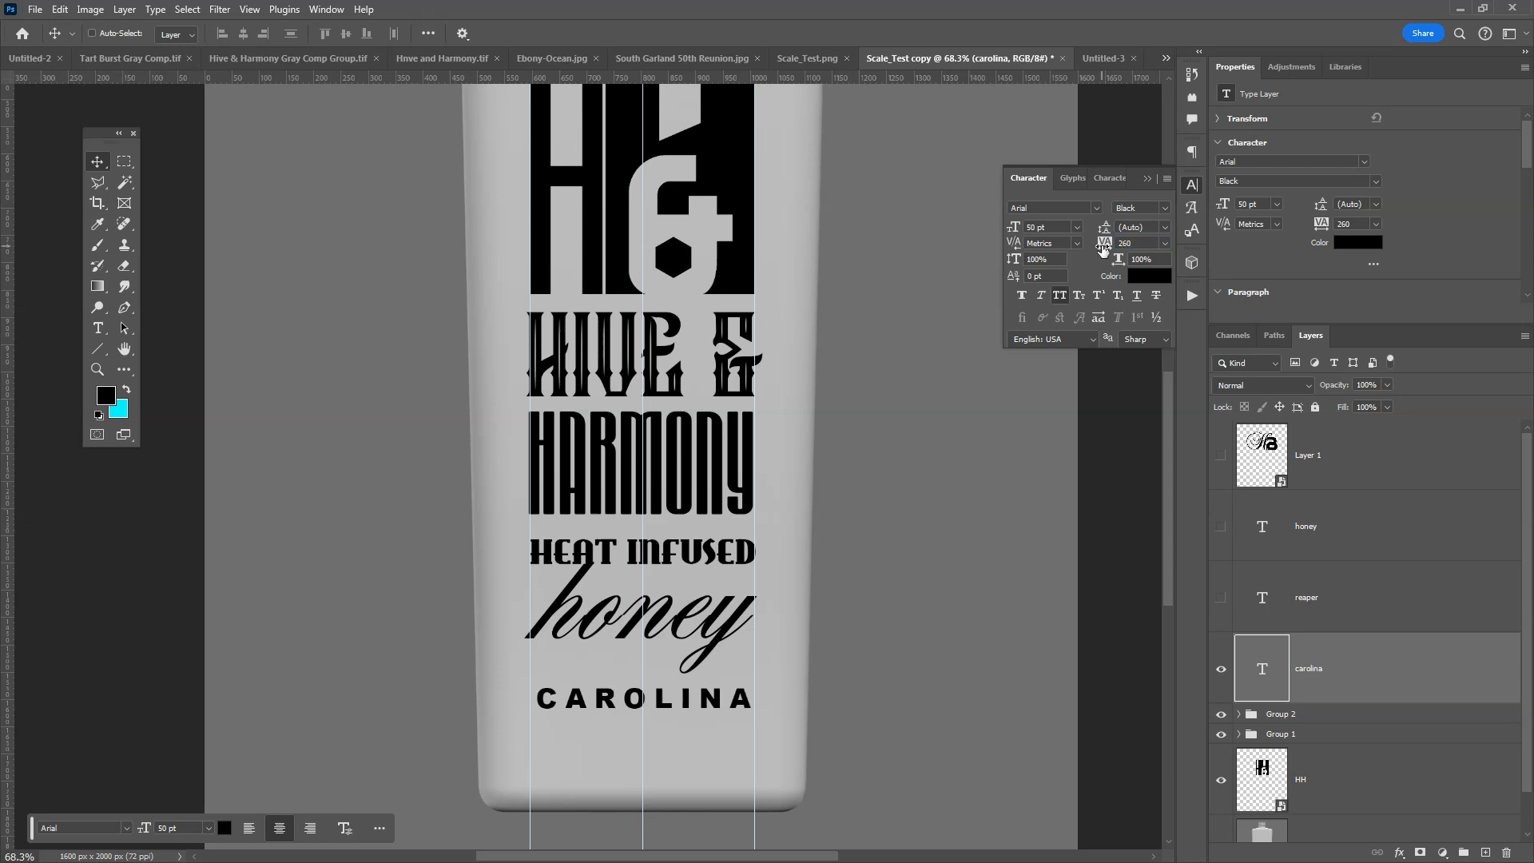
left_click(1143, 244)
type("3")
key("Return")
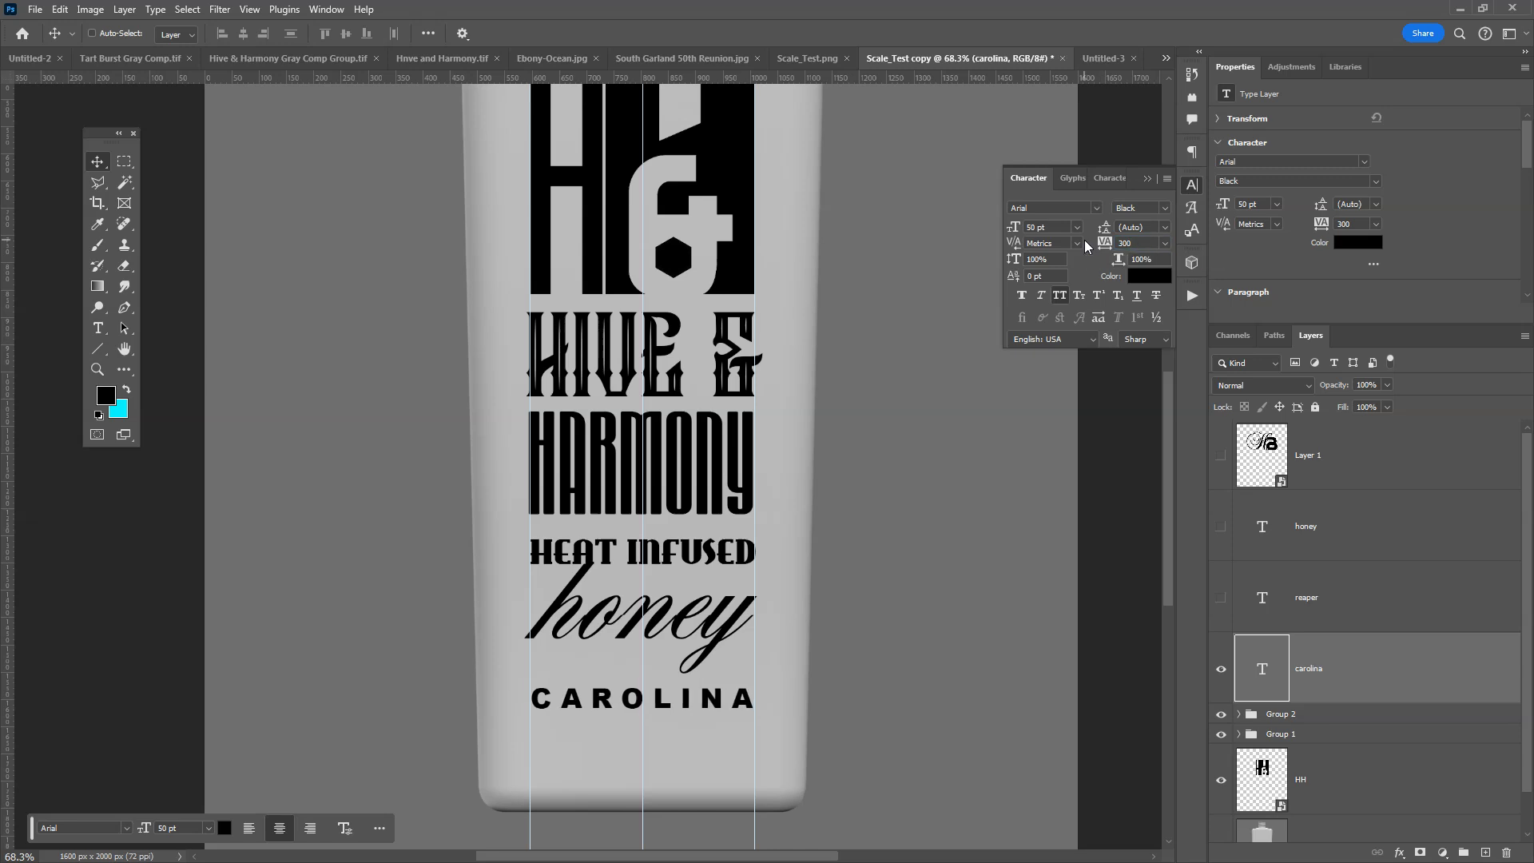
Show the "REAPER" layer again and set its tracking to 360
left_click(1219, 598)
left_click(1308, 598)
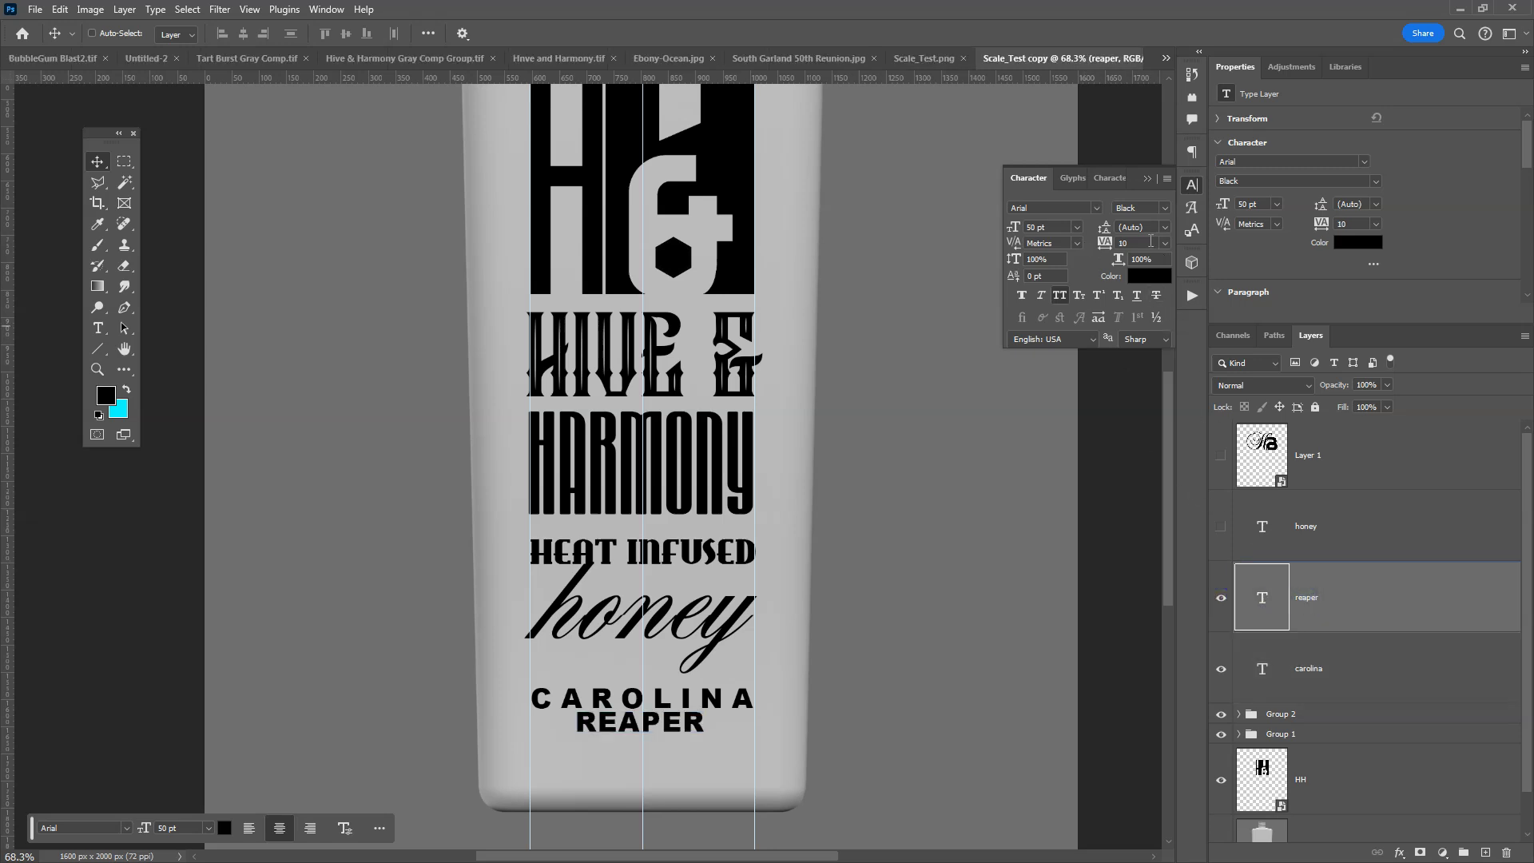
left_click(1111, 242)
key("Return")
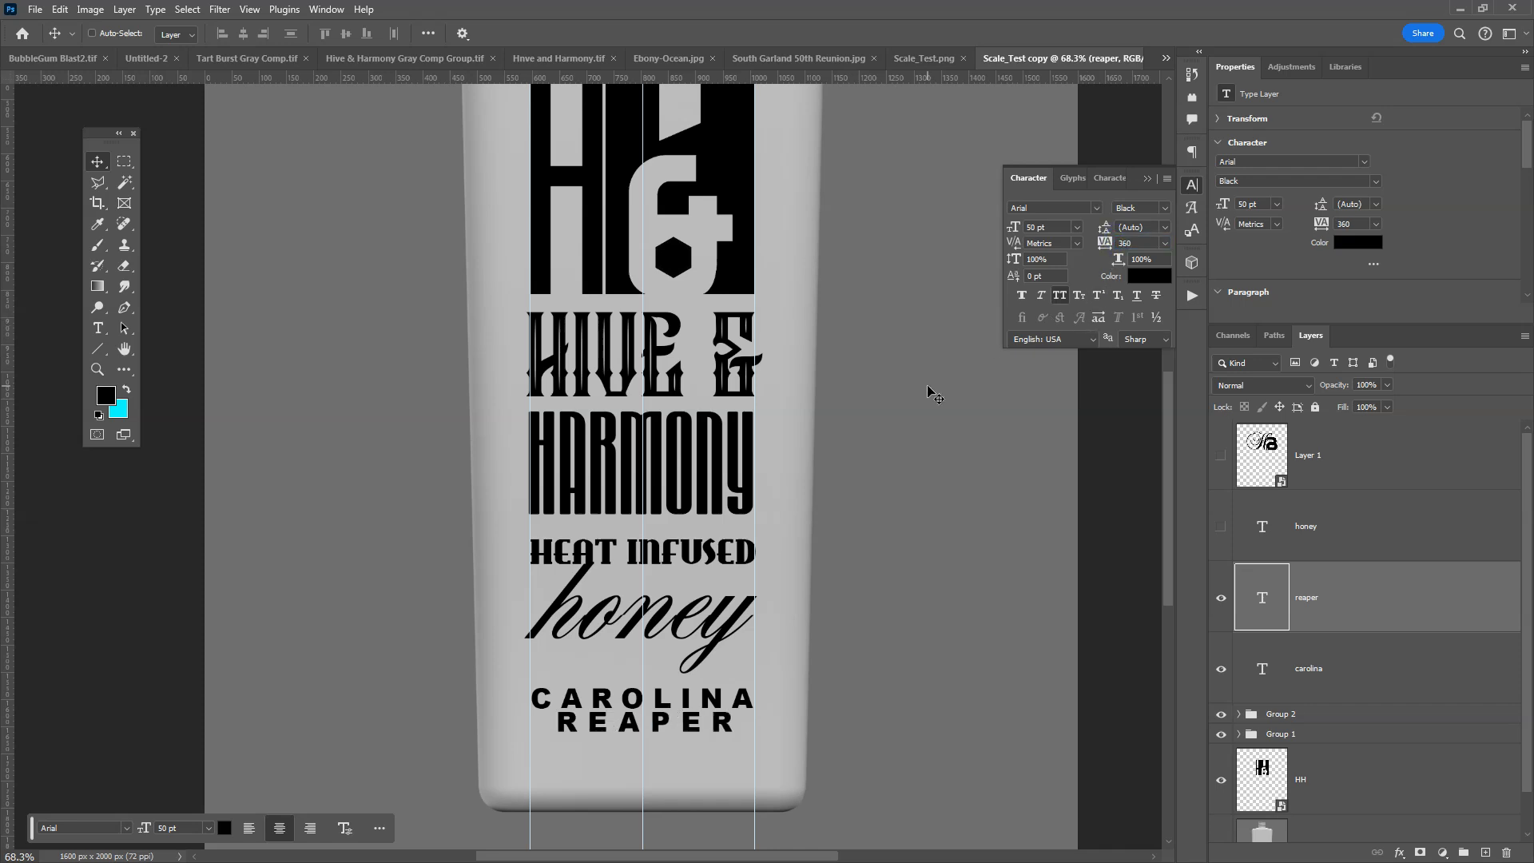
Nudge "REAPER" down about 4 px to open the gap below "CAROLINA"
key("Down")
key("Down")
key("Down")
key("Down")
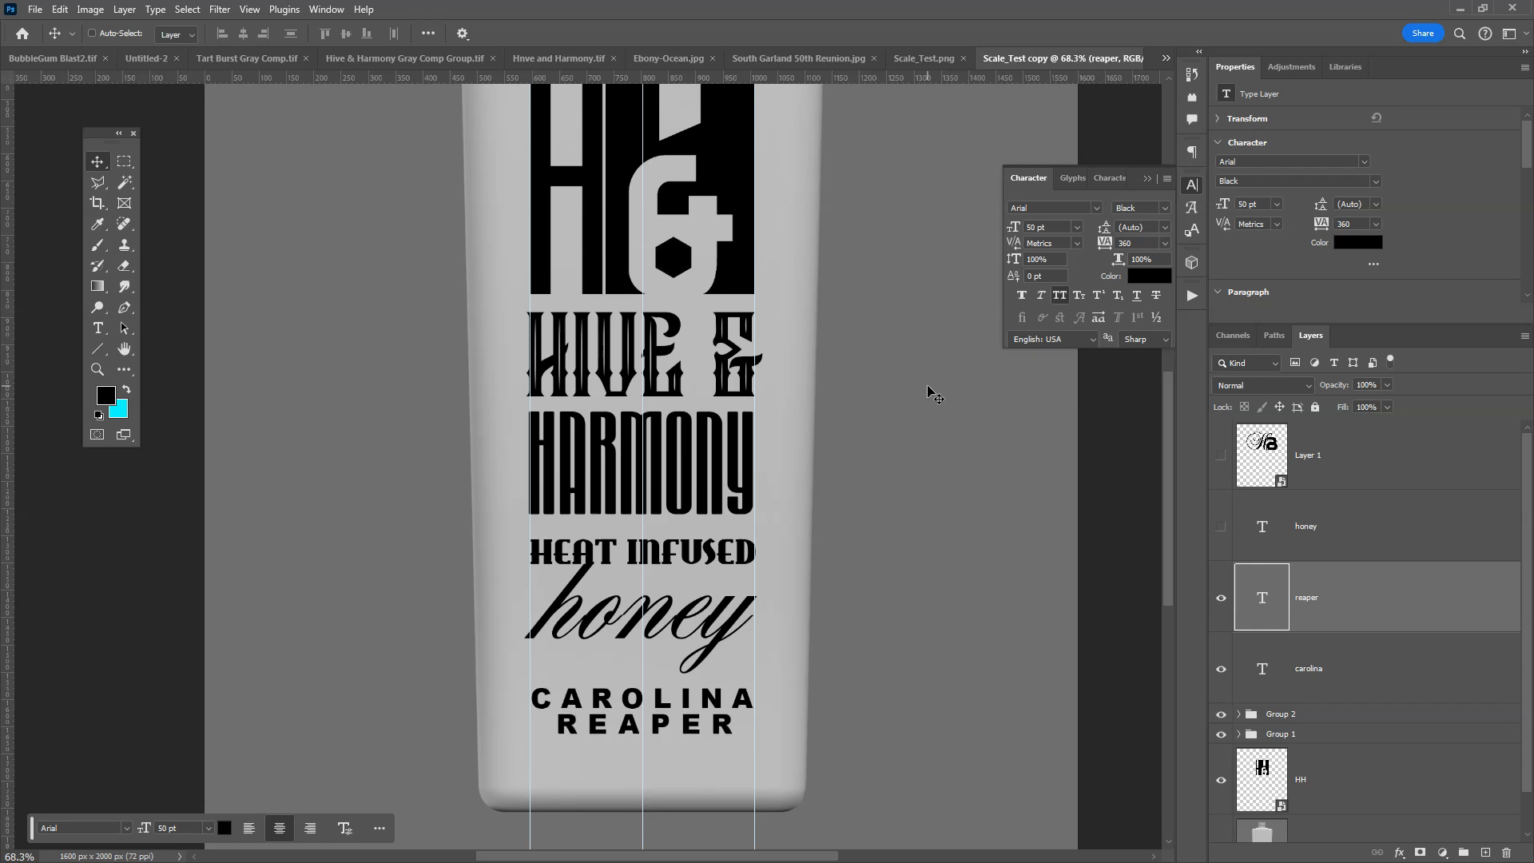
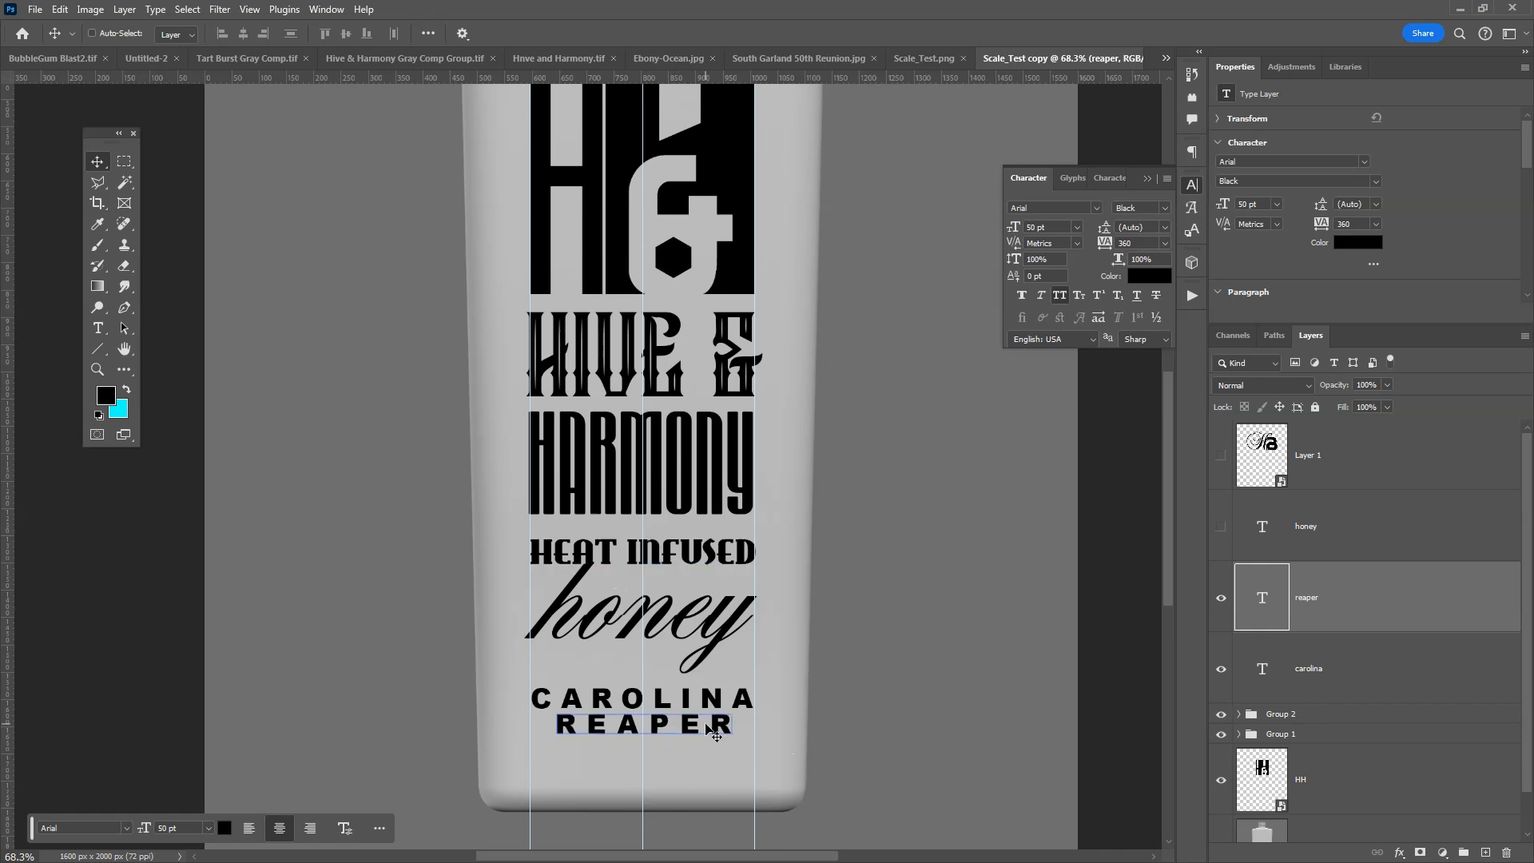
Duplicate the "REAPER" line a short way below, centered on the middle guide, and set the copy's tracking to 0
left_click_drag(708, 730, 697, 768)
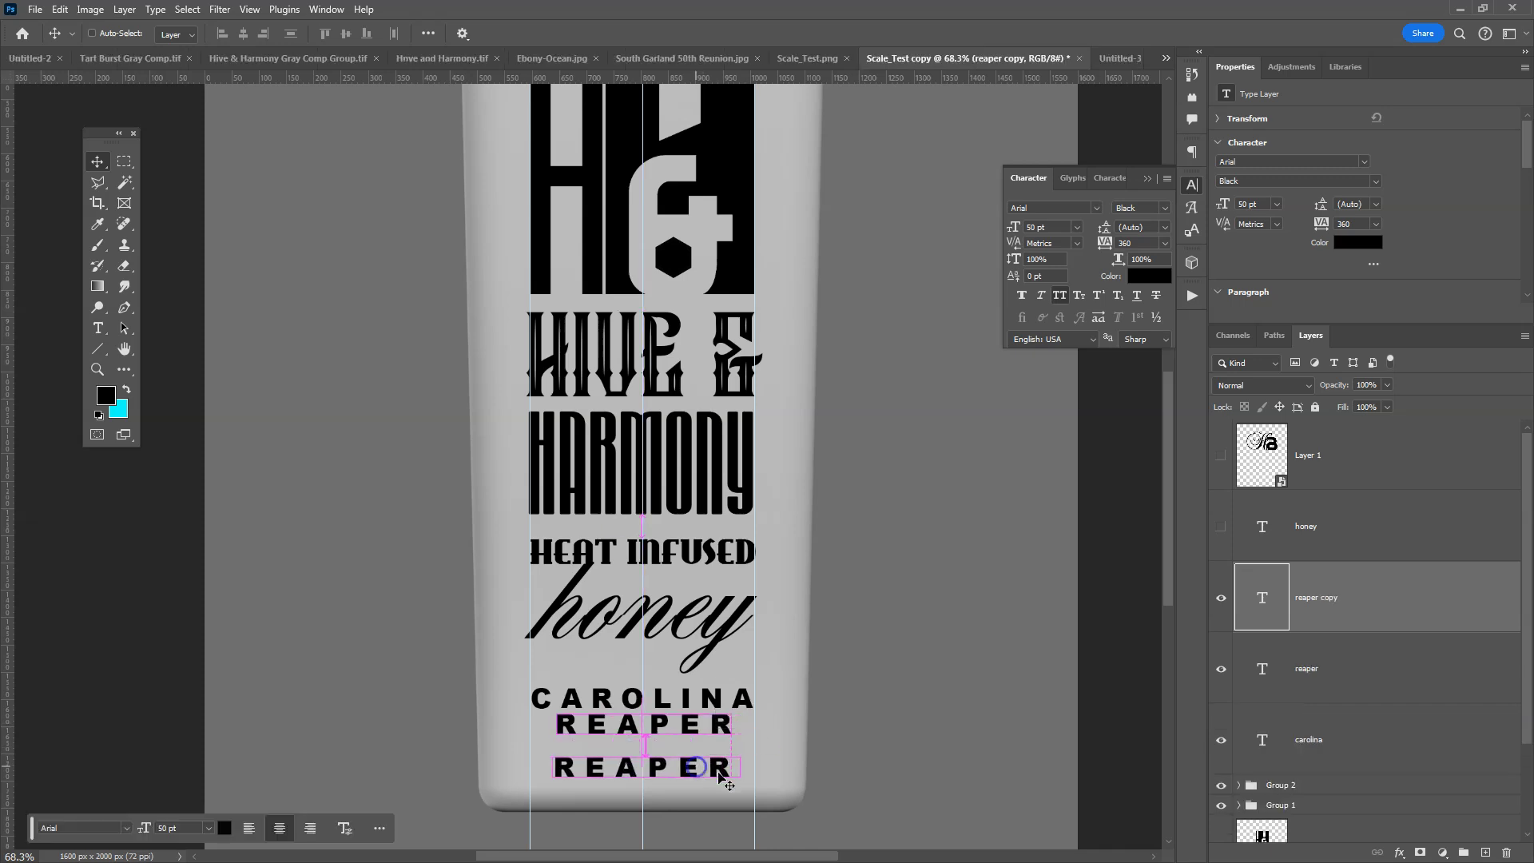
left_click(1168, 246)
left_click(1141, 353)
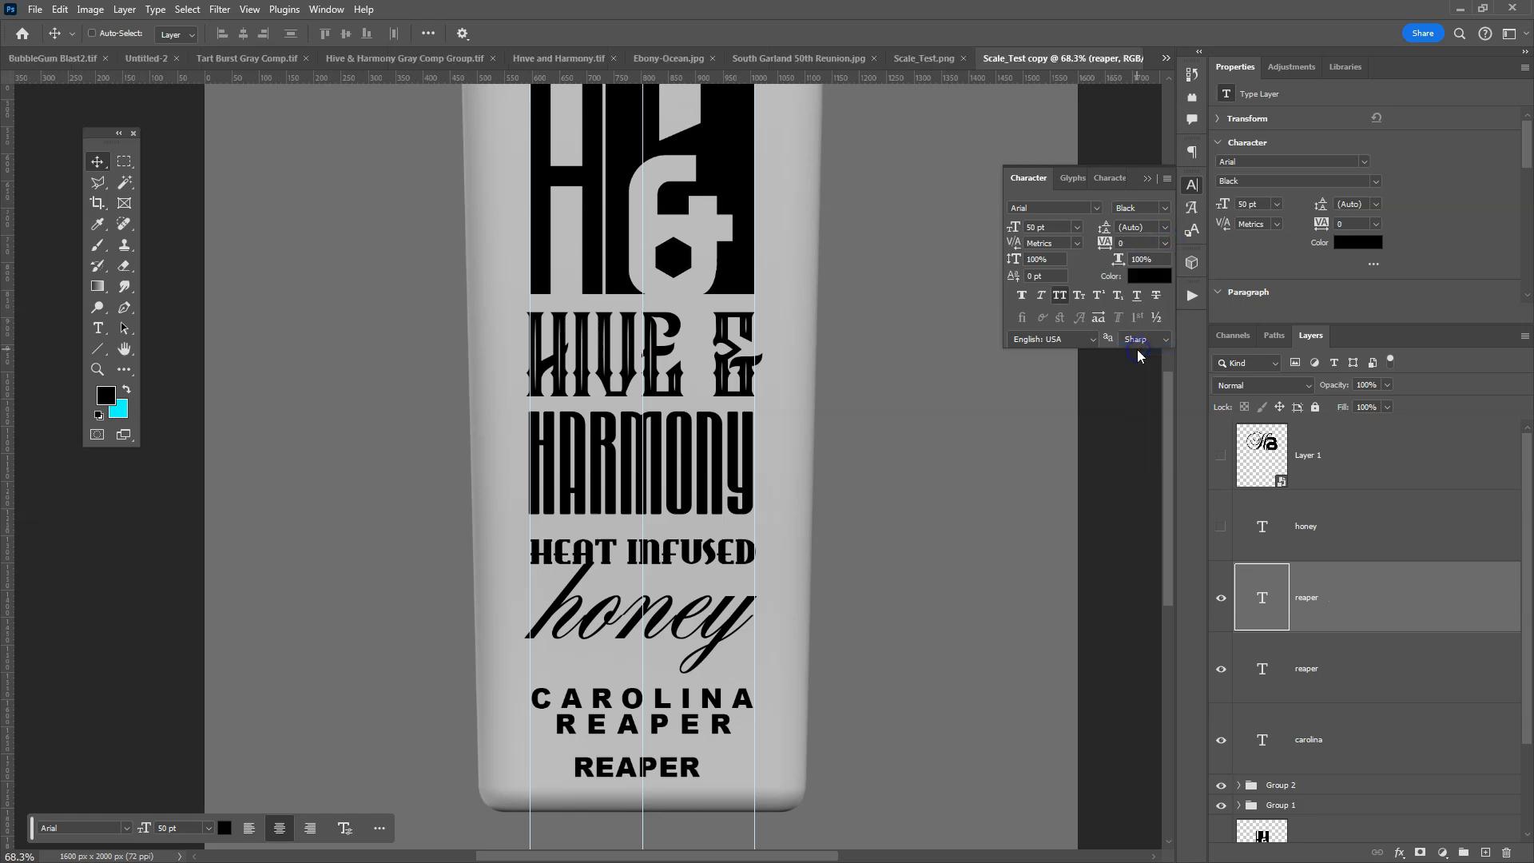
Set the lower "REAPER" copy to the Arial Bold style at 36 pt
left_click(1164, 213)
left_click(1129, 285)
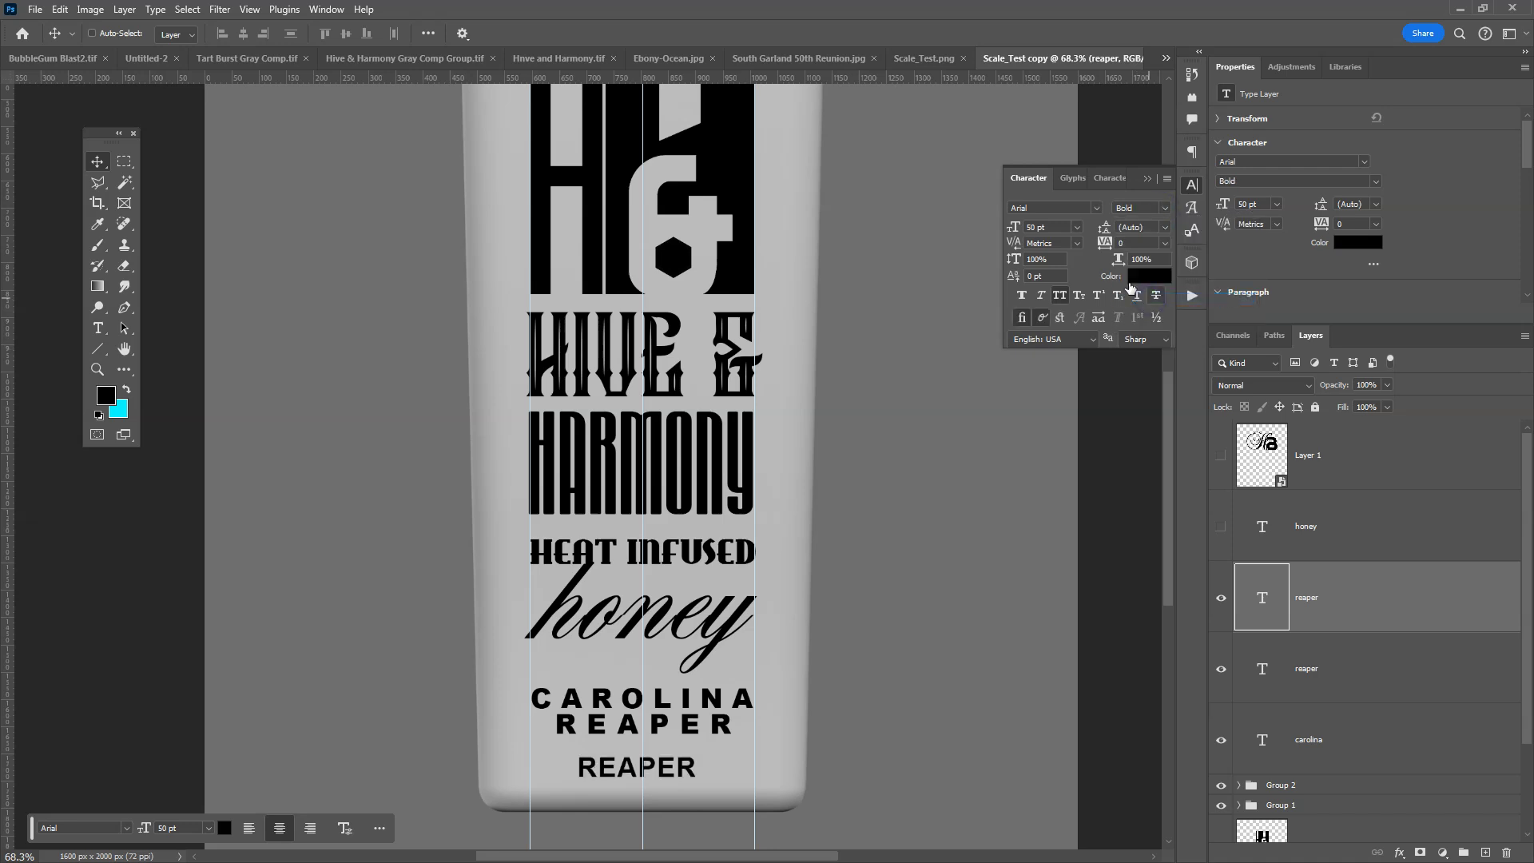
left_click(1079, 229)
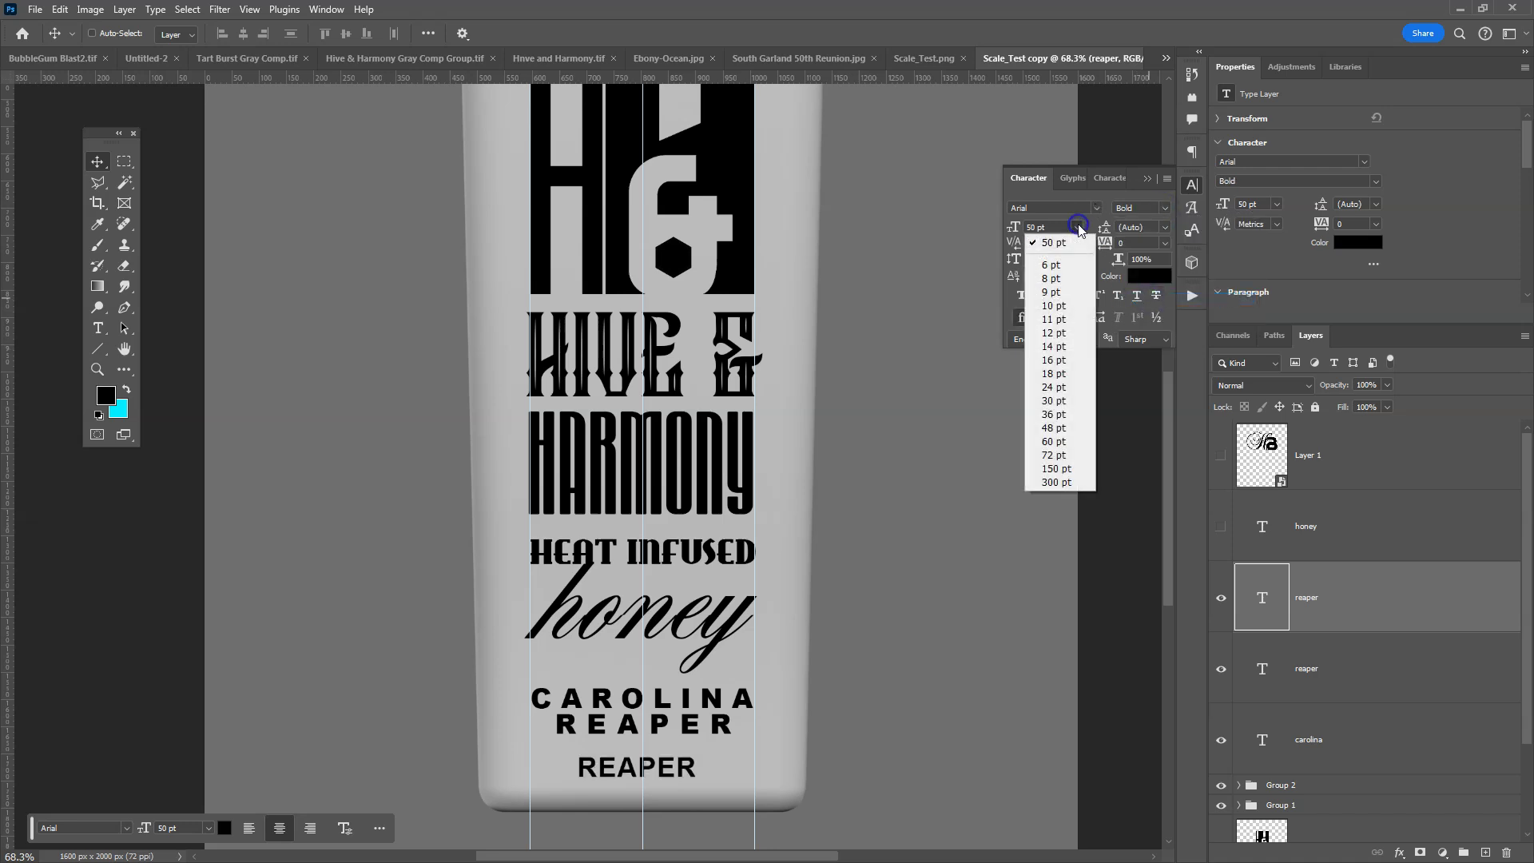
left_click(1069, 414)
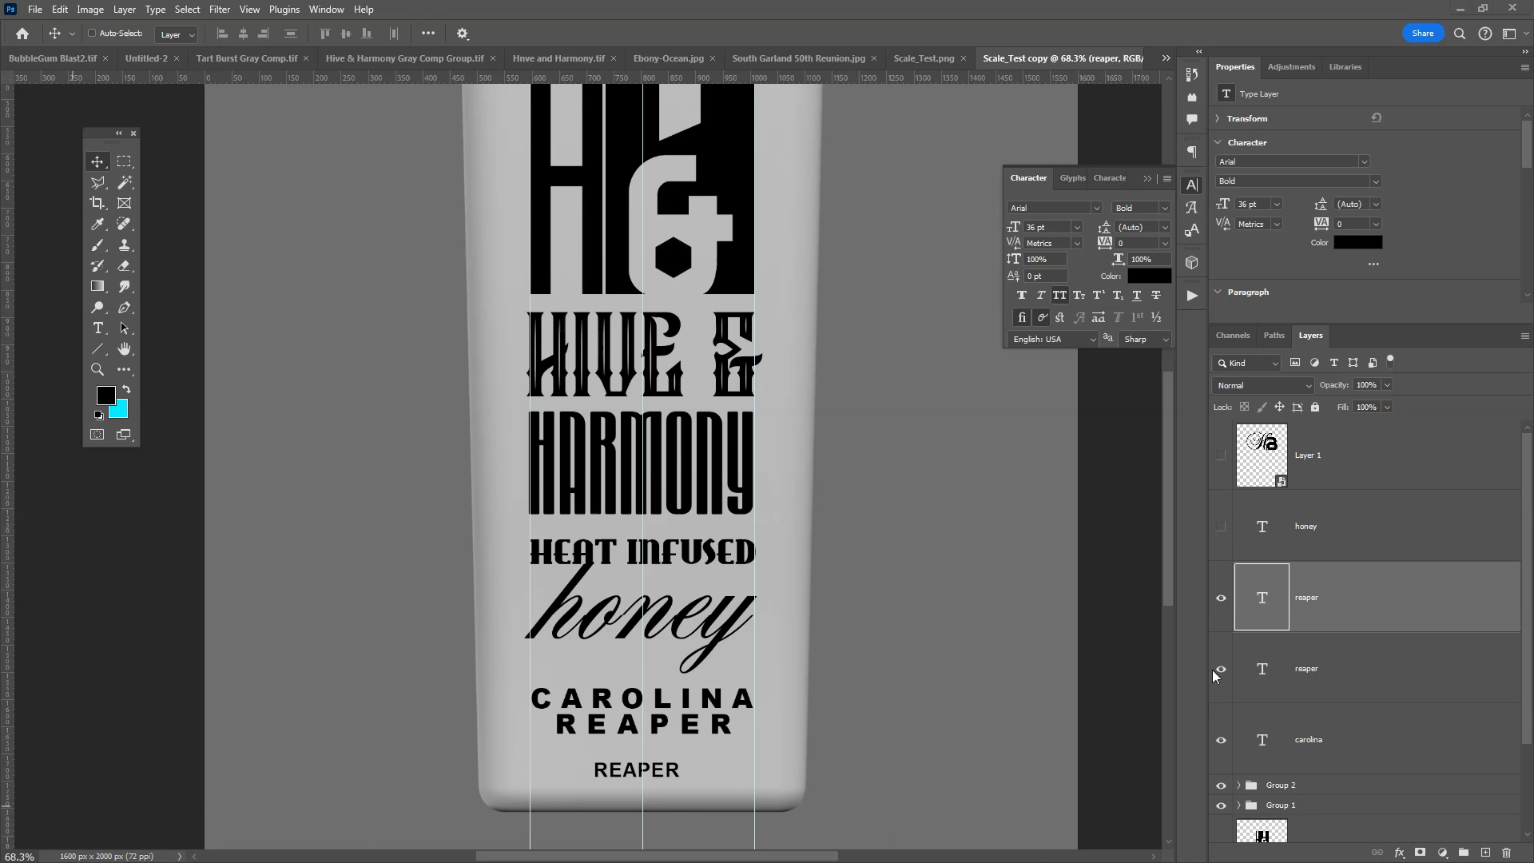
Replace the text of the lower "REAPER" copy with "NET WT 20 OZ"
double_click(1262, 603)
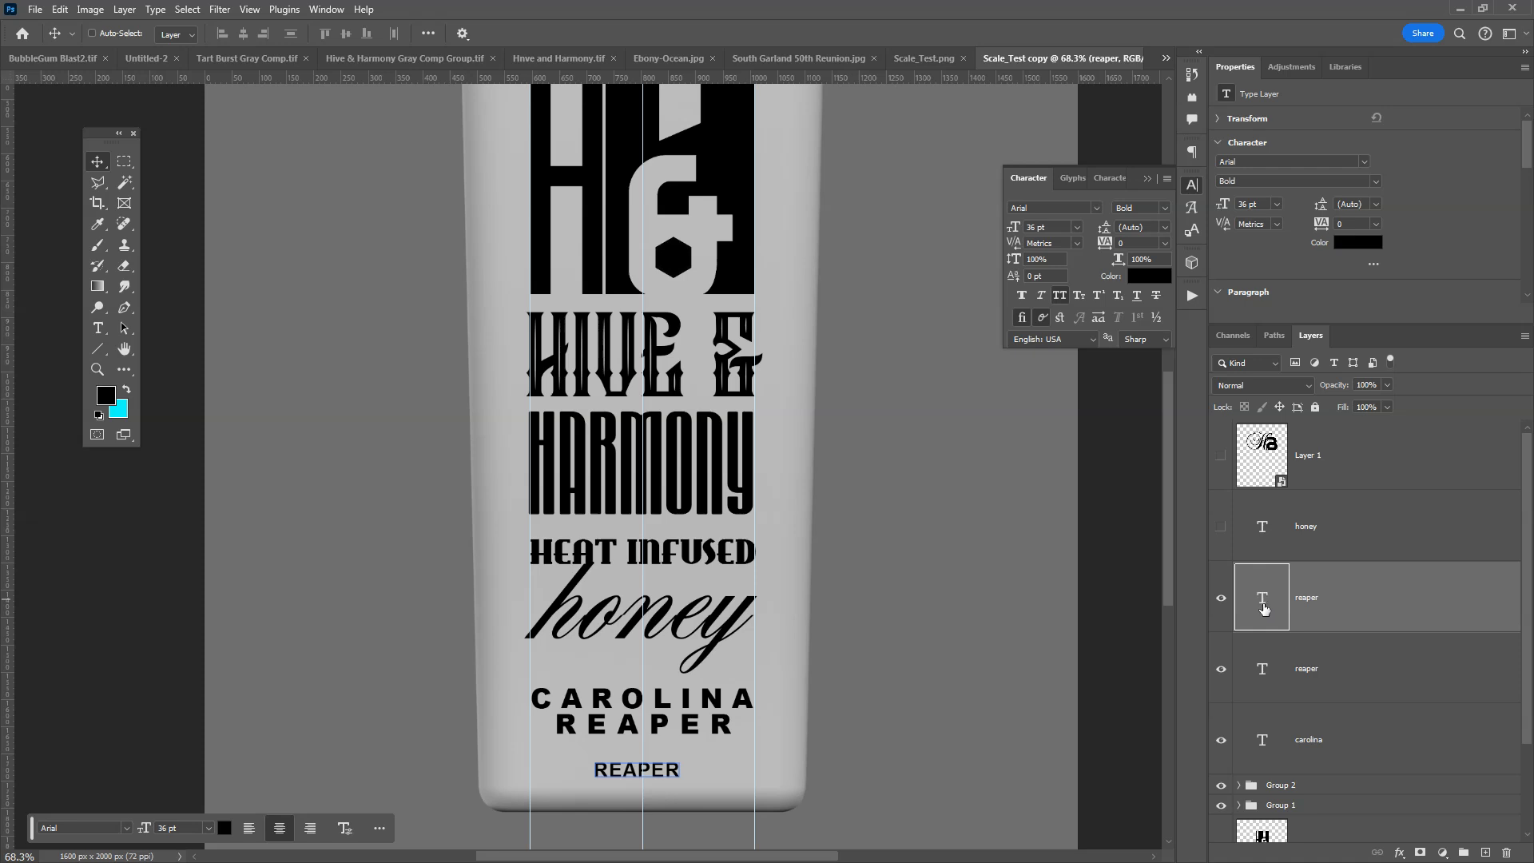
type("NET WT 20 OZ")
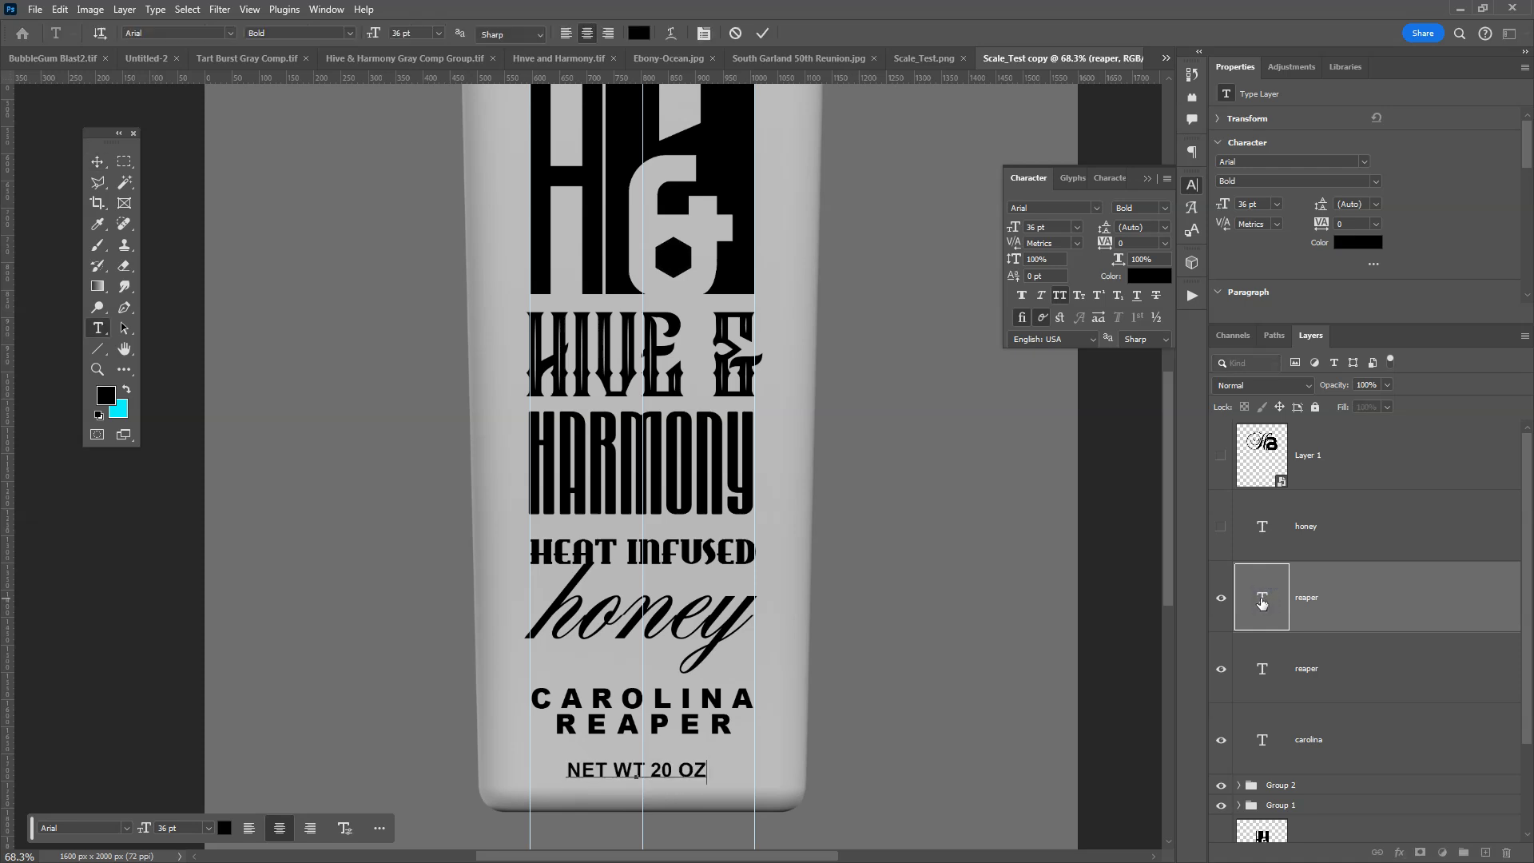
left_click(97, 161)
scroll(785, 643, "down", 3)
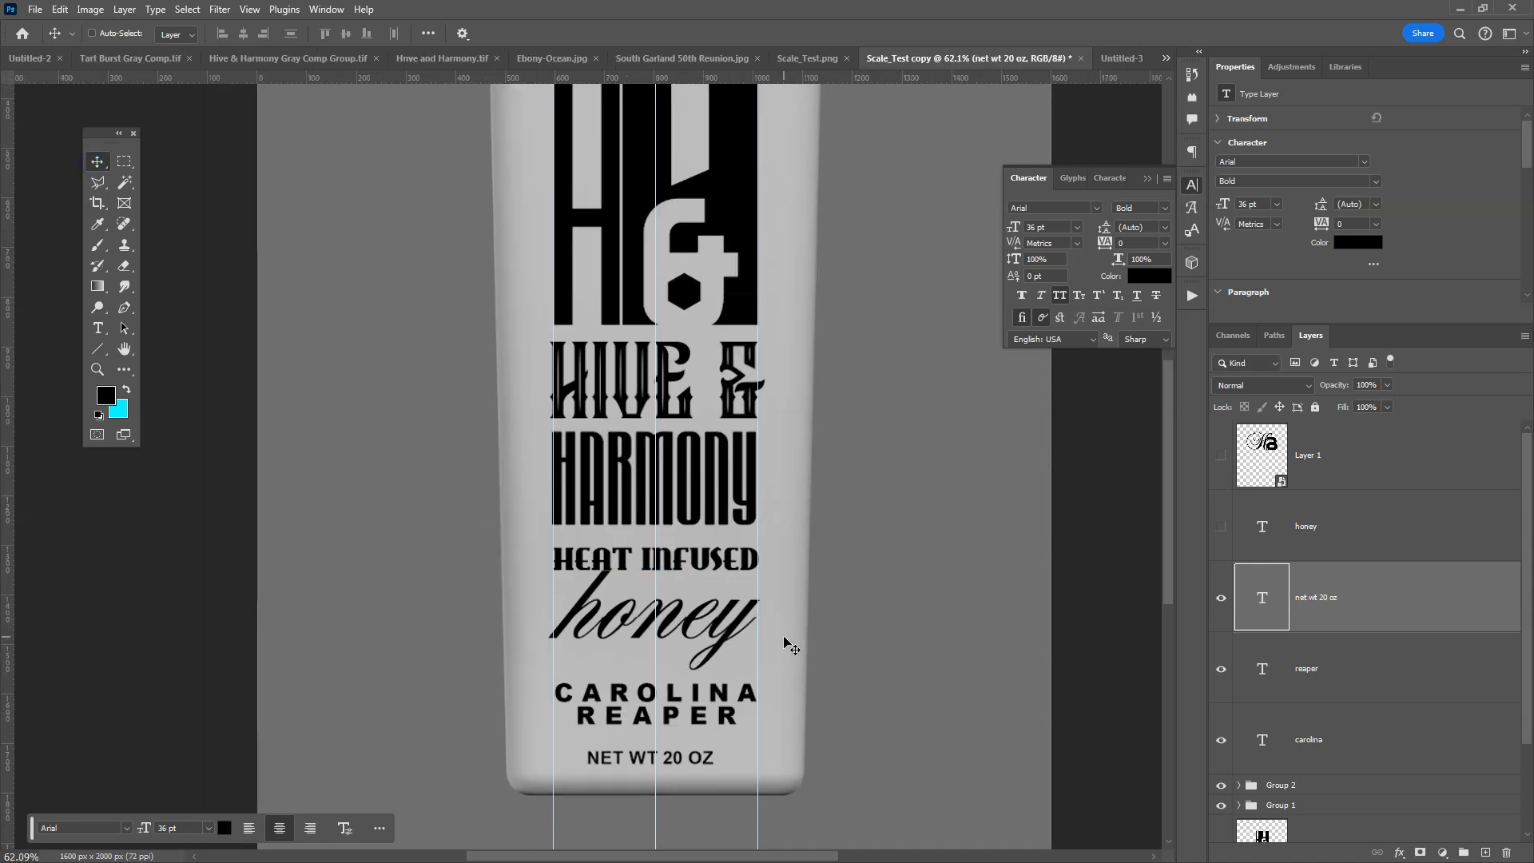
scroll(785, 643, "up", 1)
scroll(784, 643, "up", 1)
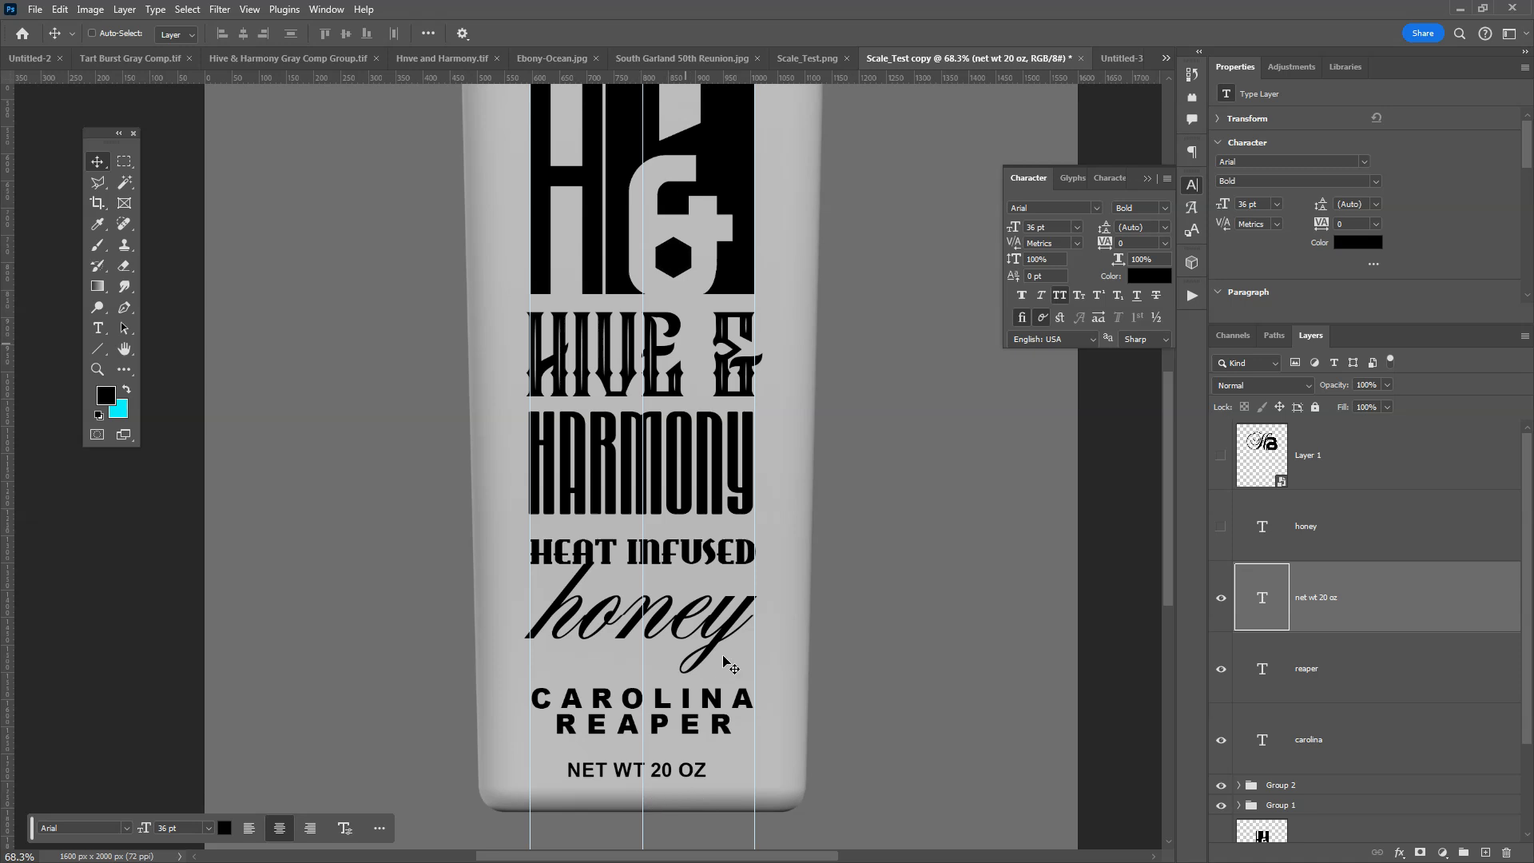
scroll(779, 657, "down", 2)
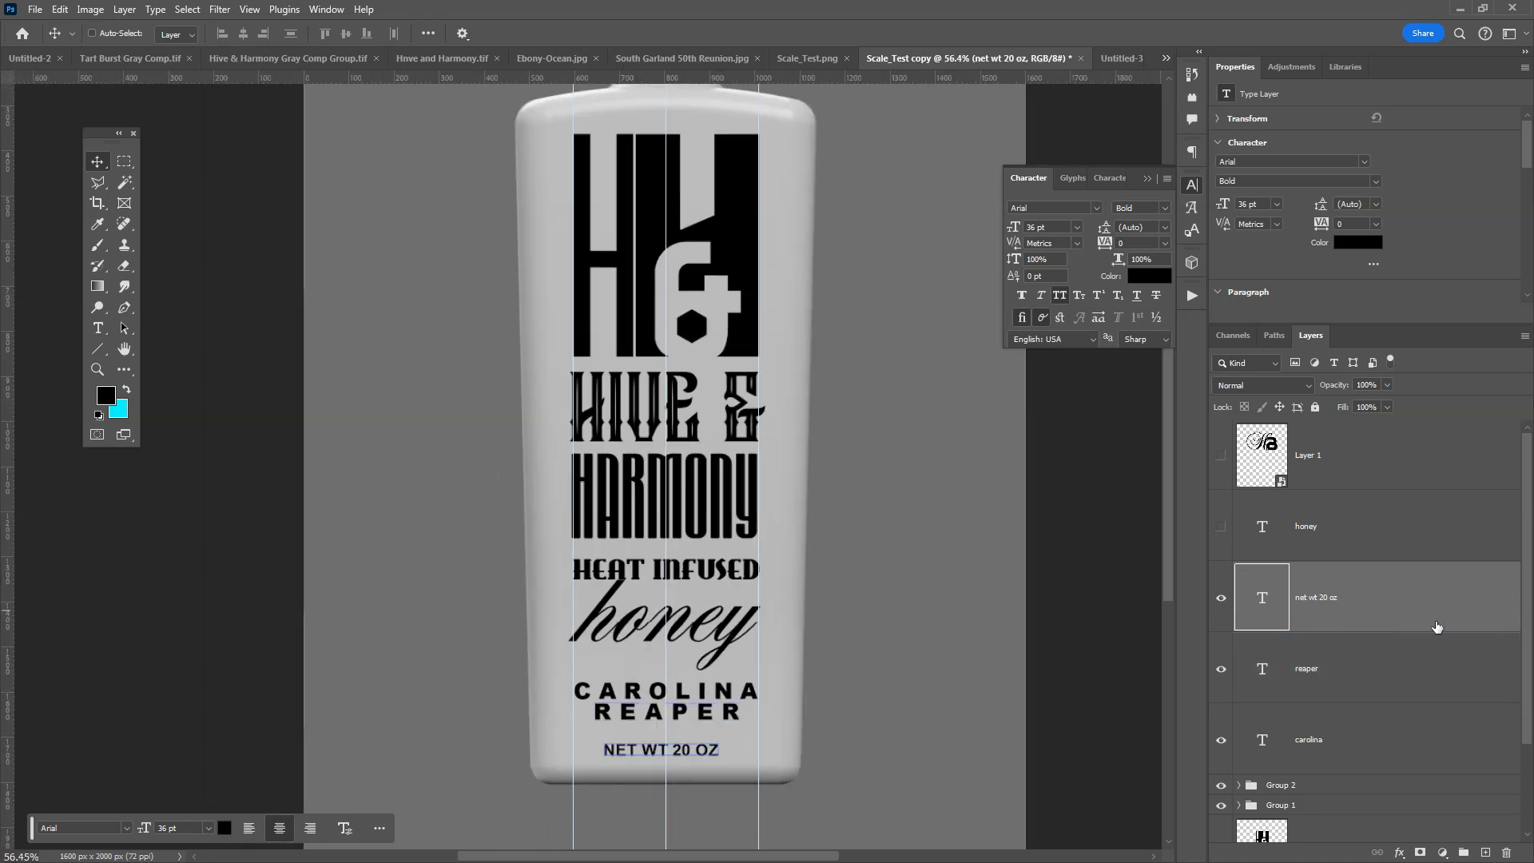
Group the "carolina" and "reaper" text layers together
left_click_drag(1528, 561, 1525, 651)
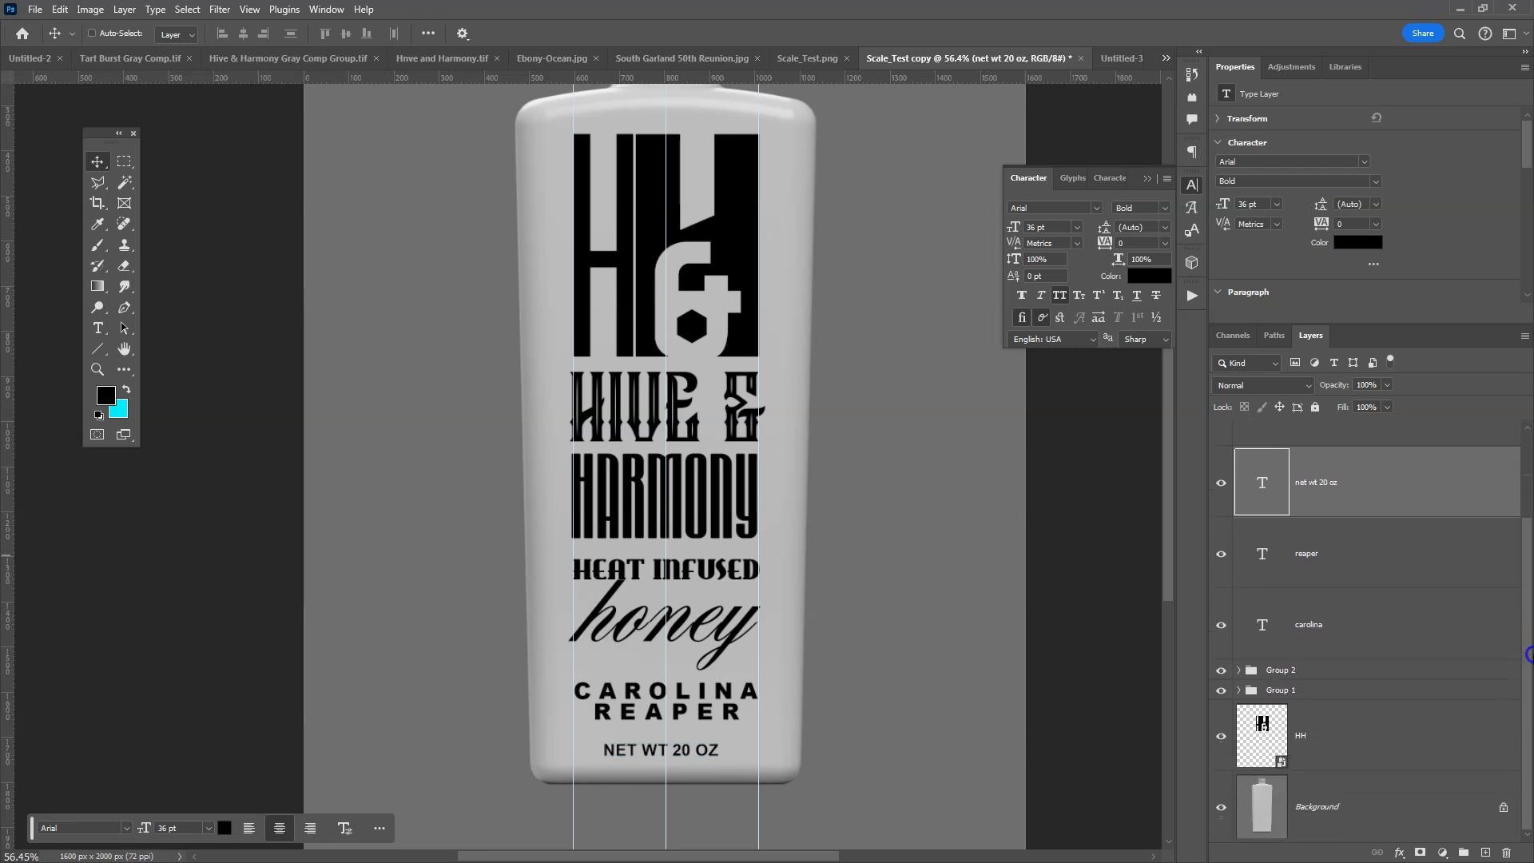
left_click(1316, 630)
left_click(1322, 572, "shift")
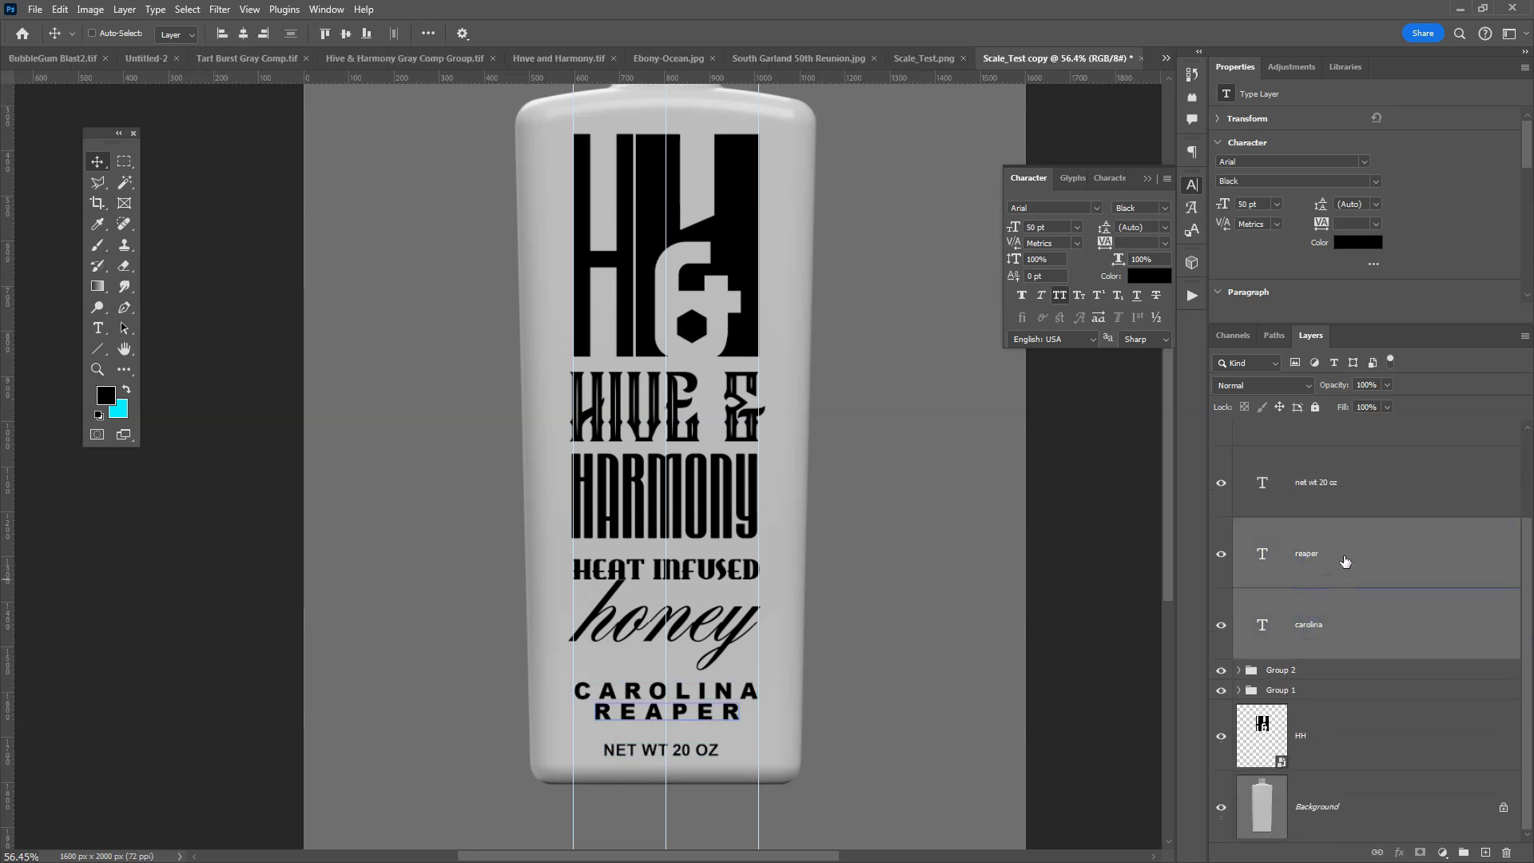
left_click(1463, 852)
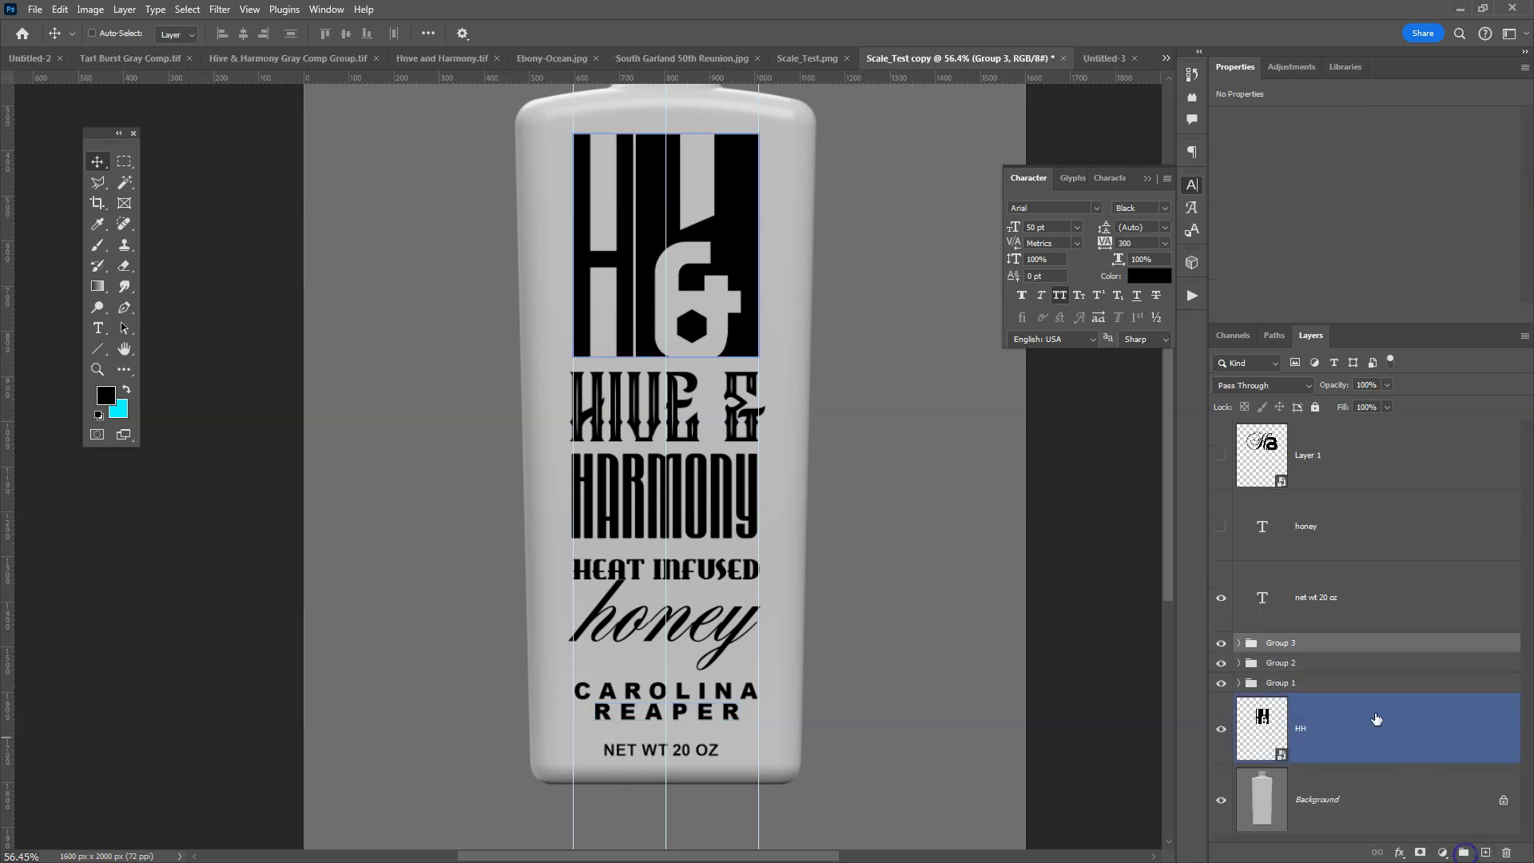
Combine the "net wt 20 oz" layer and the three text groups into a new group named "Design One"
left_click(1342, 603)
left_click(1314, 683)
left_click(1324, 605, "shift")
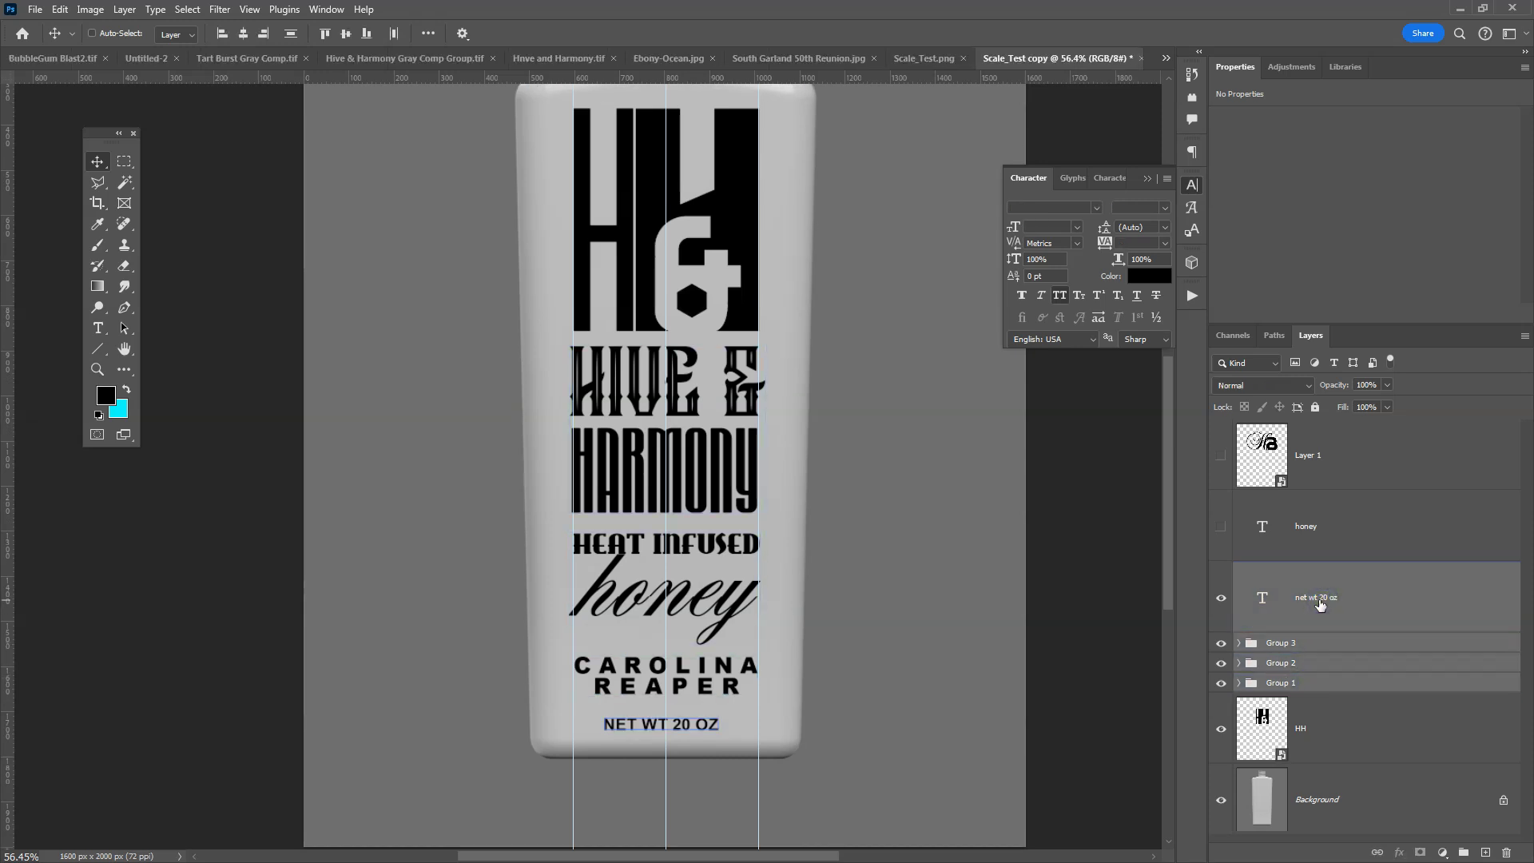
left_click_drag(1319, 666, 1461, 852)
double_click(1278, 572)
type("Design One")
key("Return")
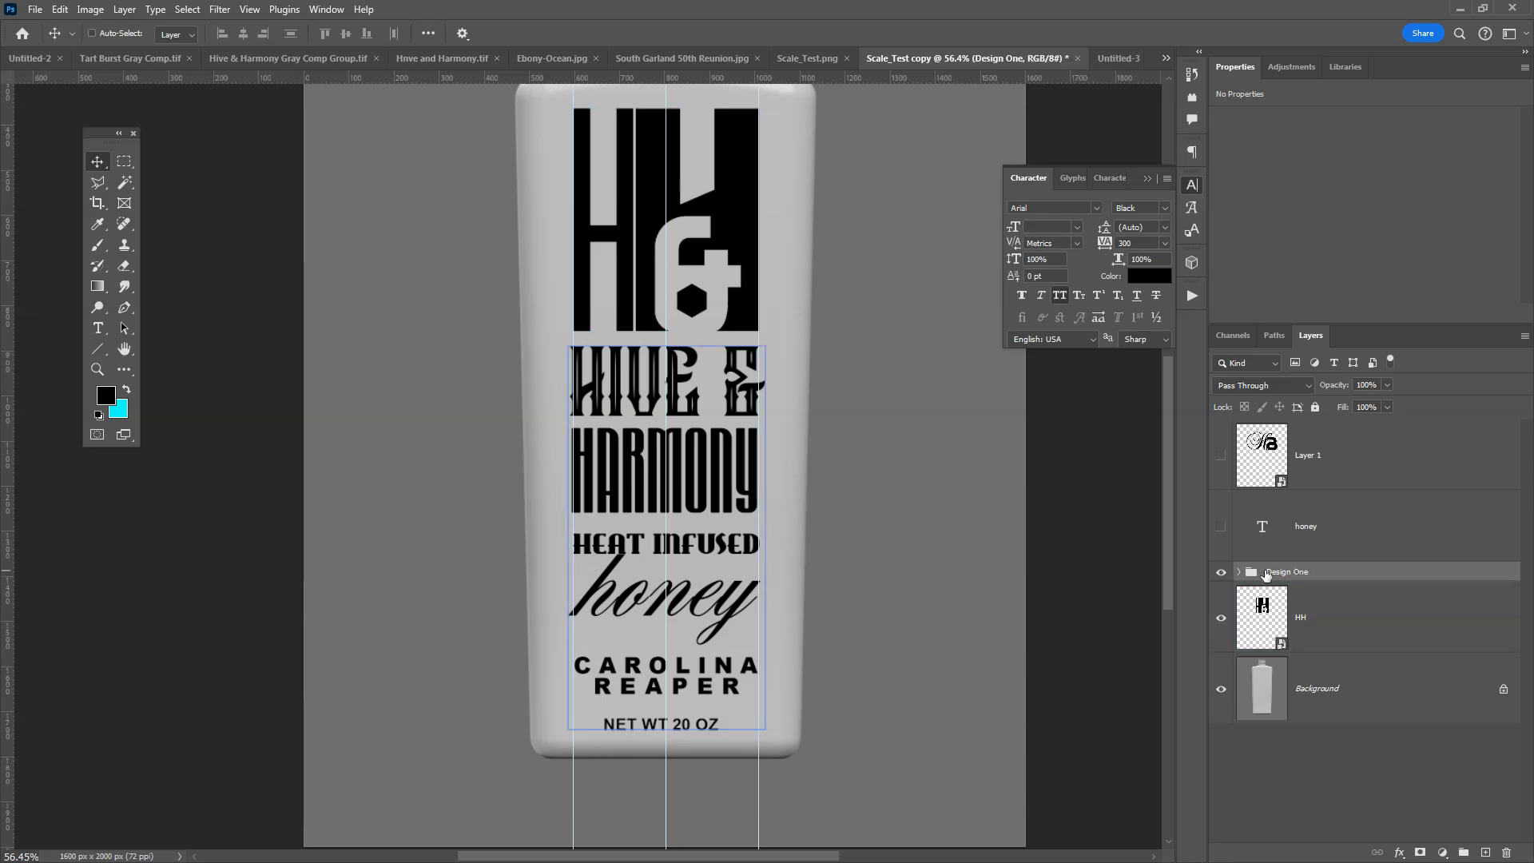
Give the "Design One" group the Seafoam color label and check its visibility toggle
right_click(1288, 574)
mouse_move(1315, 853)
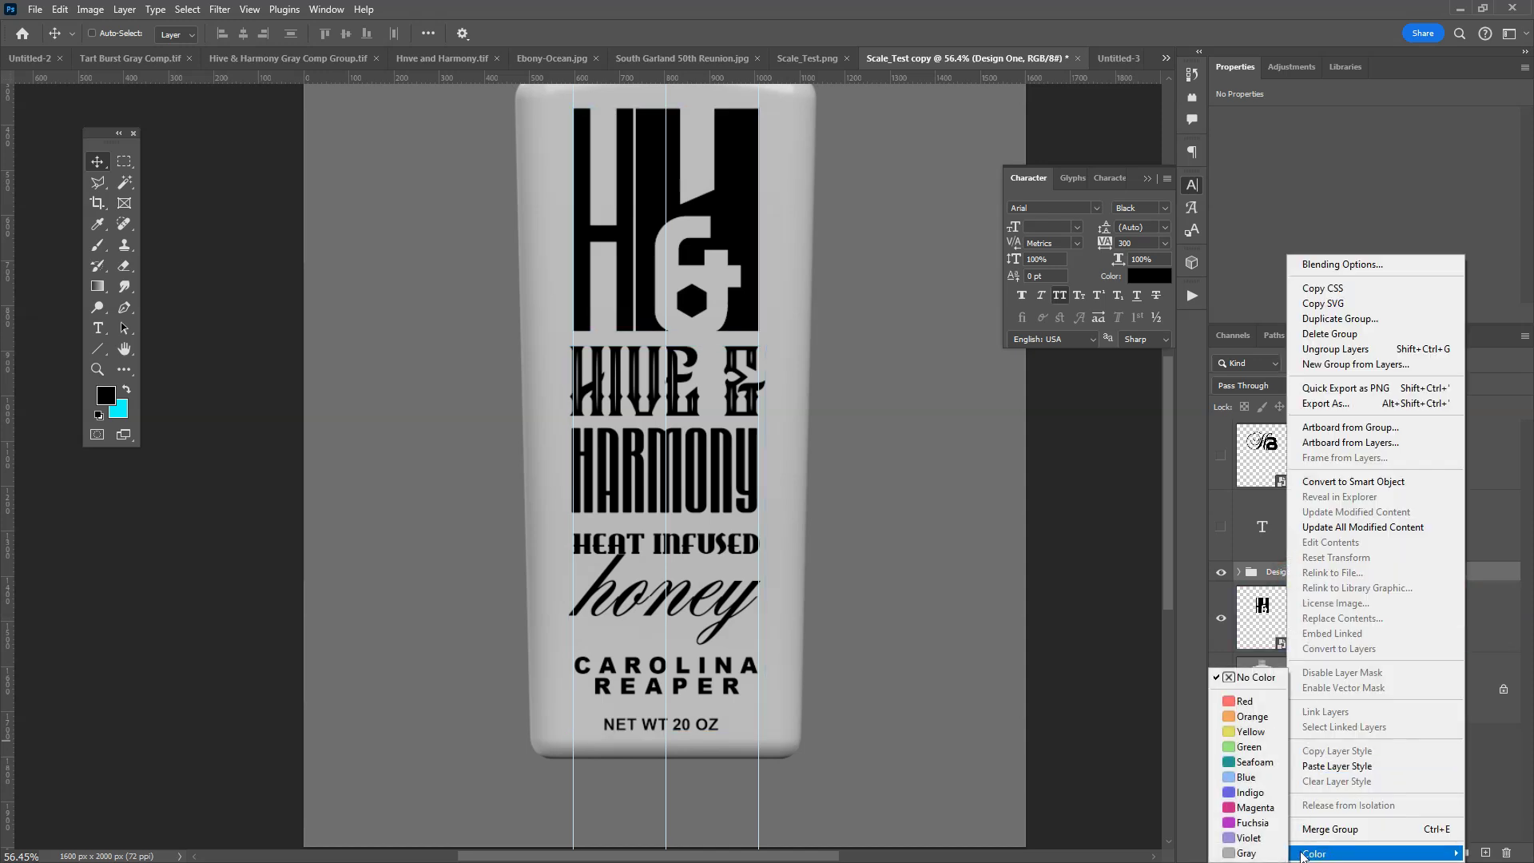
left_click(1253, 761)
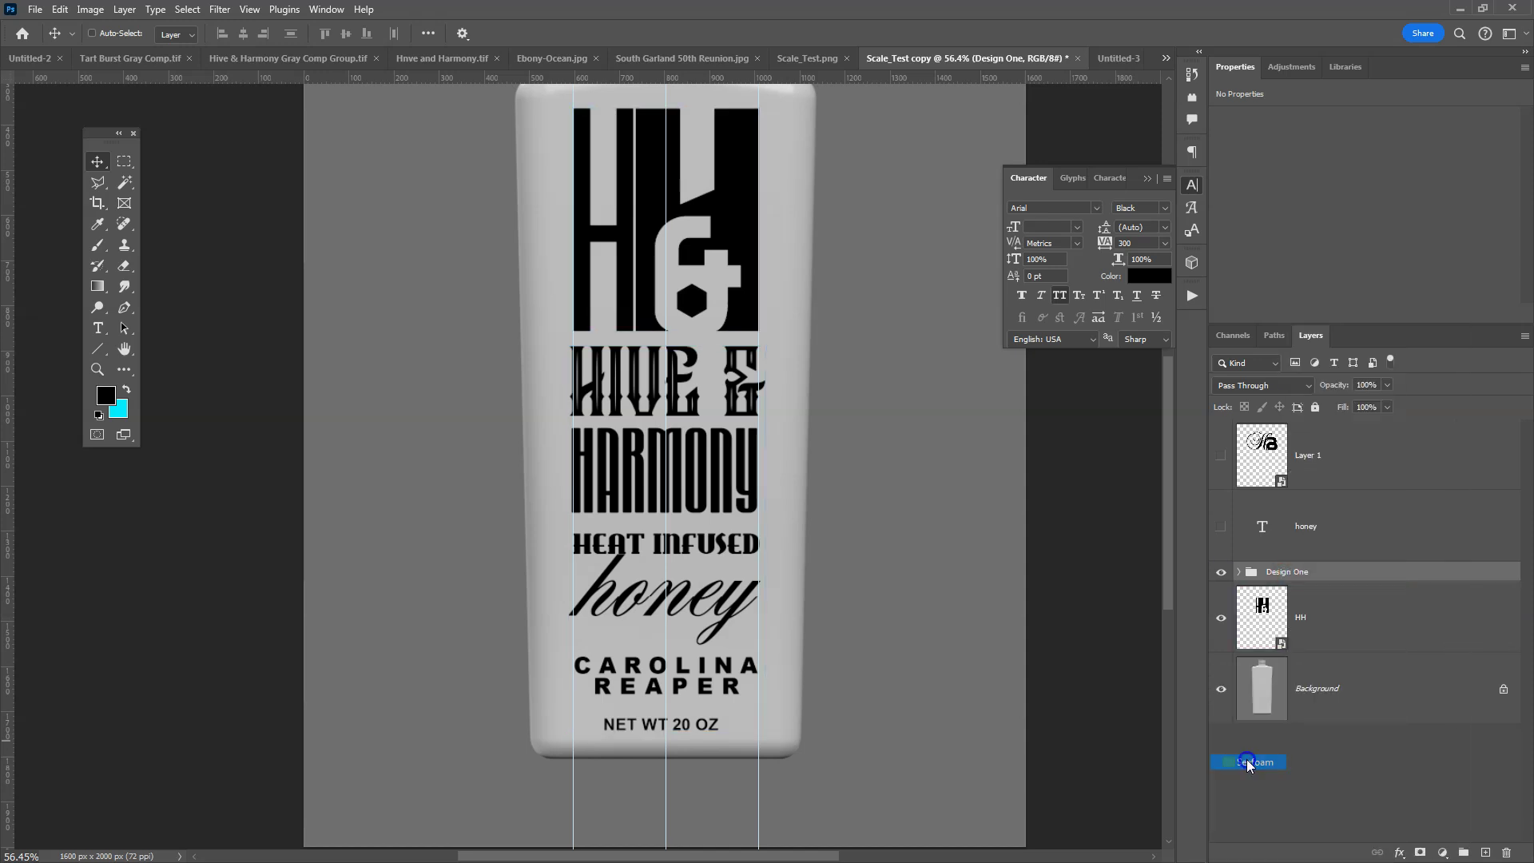
left_click(1221, 575)
left_click(1222, 576)
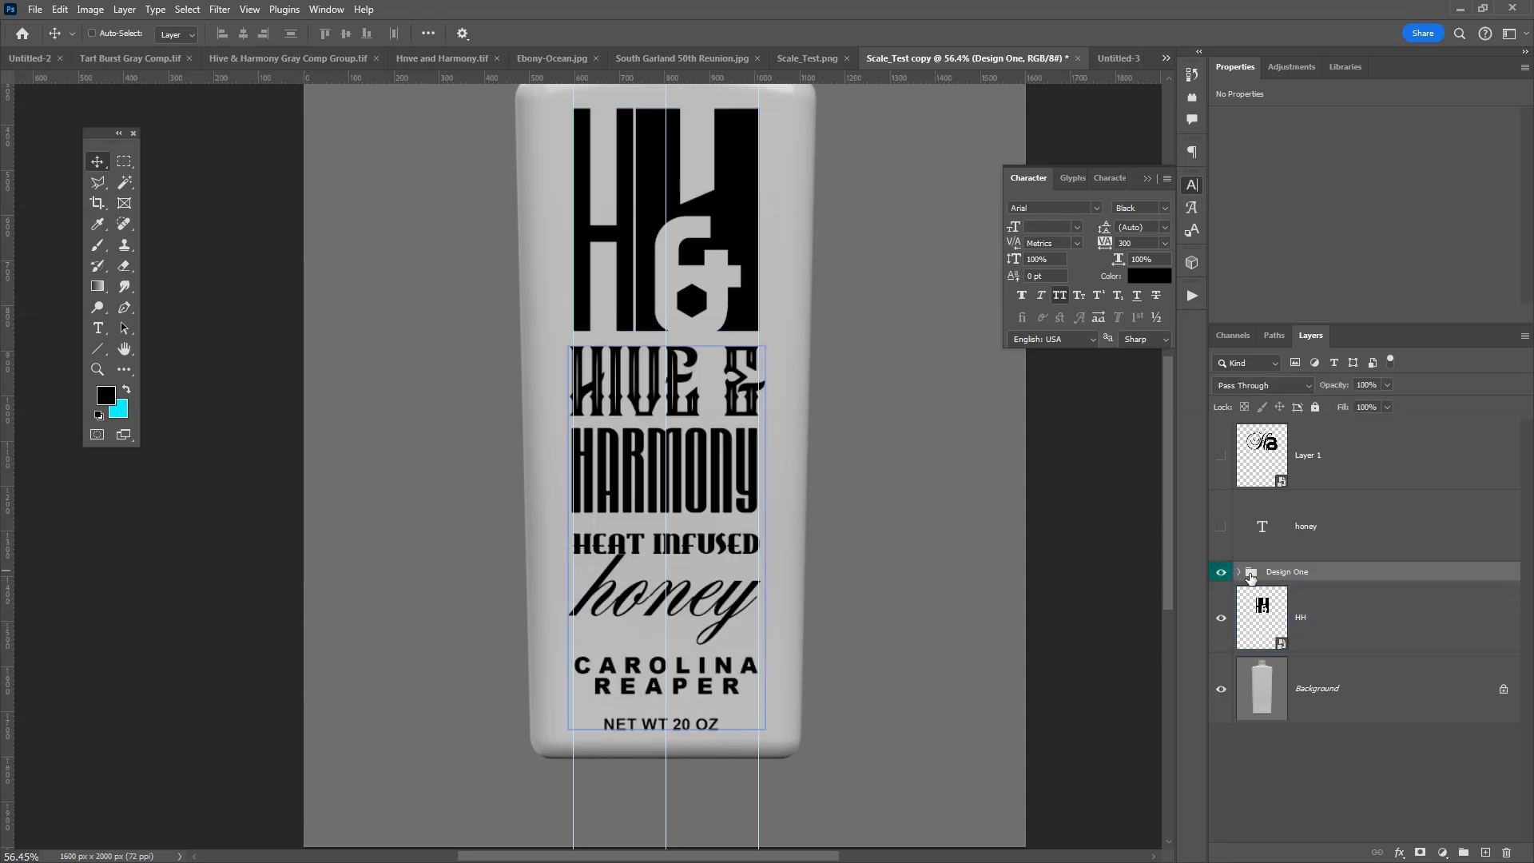
Place a copy of the HH logo layer at the top of the "Design One" group
left_click(1240, 573)
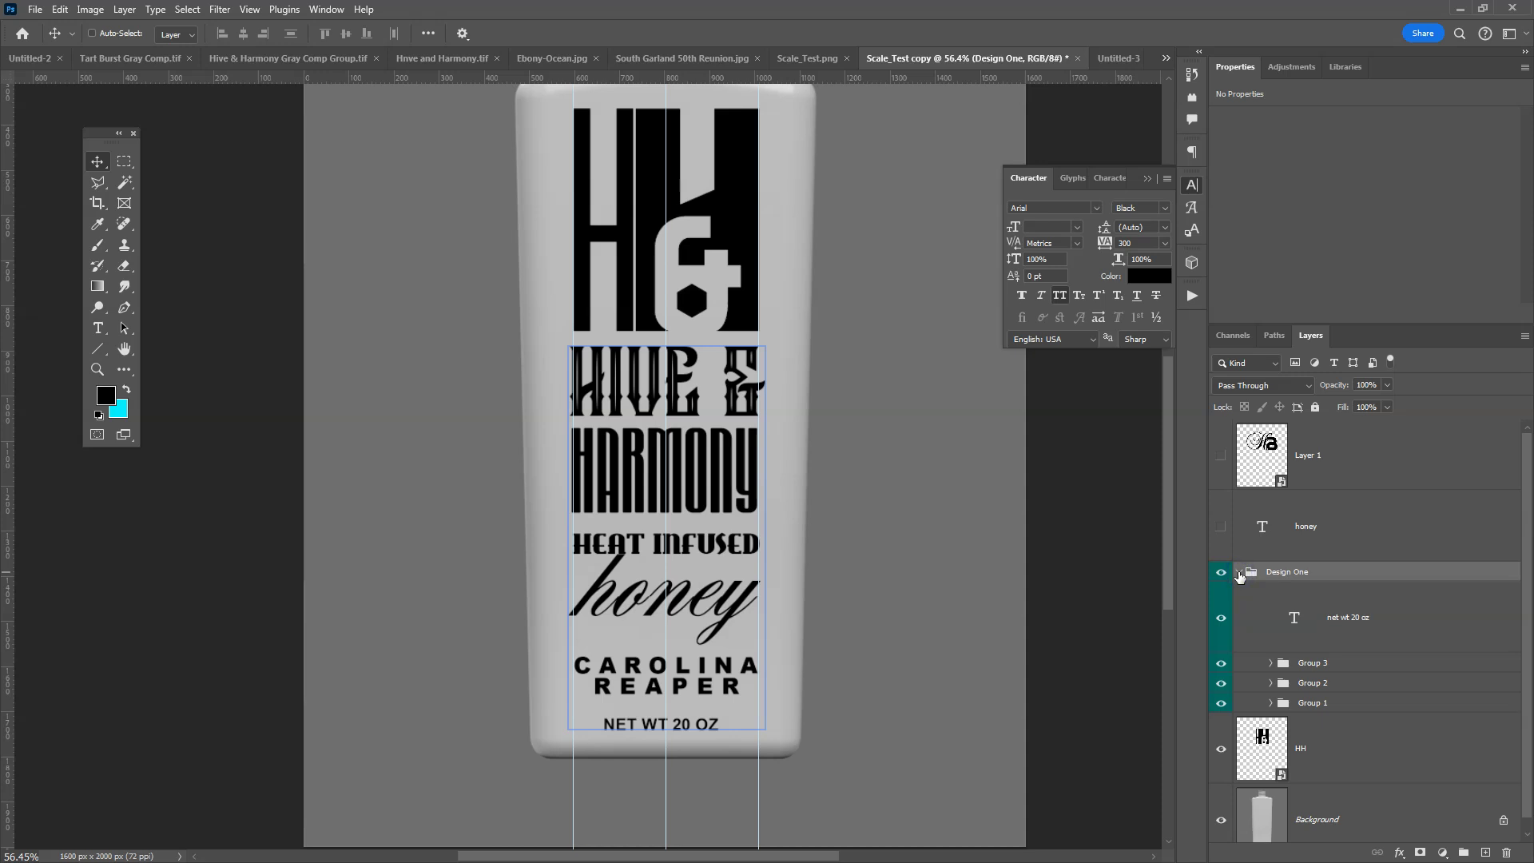
scroll(1323, 576, "down", 1)
left_click(1316, 727)
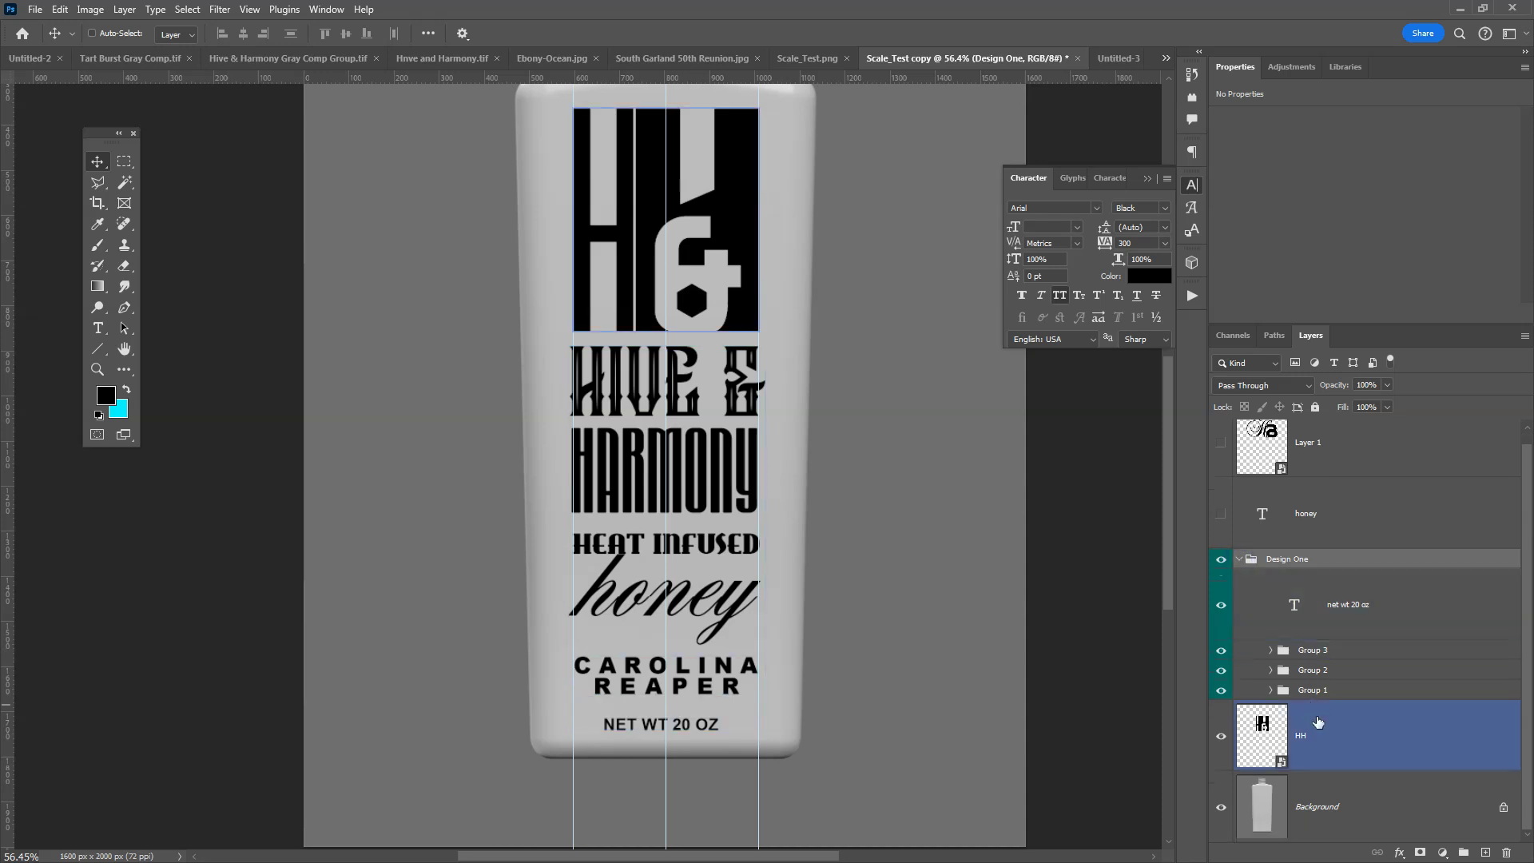
double_click(1296, 725)
key("Return")
left_click_drag(1325, 743, 1343, 621)
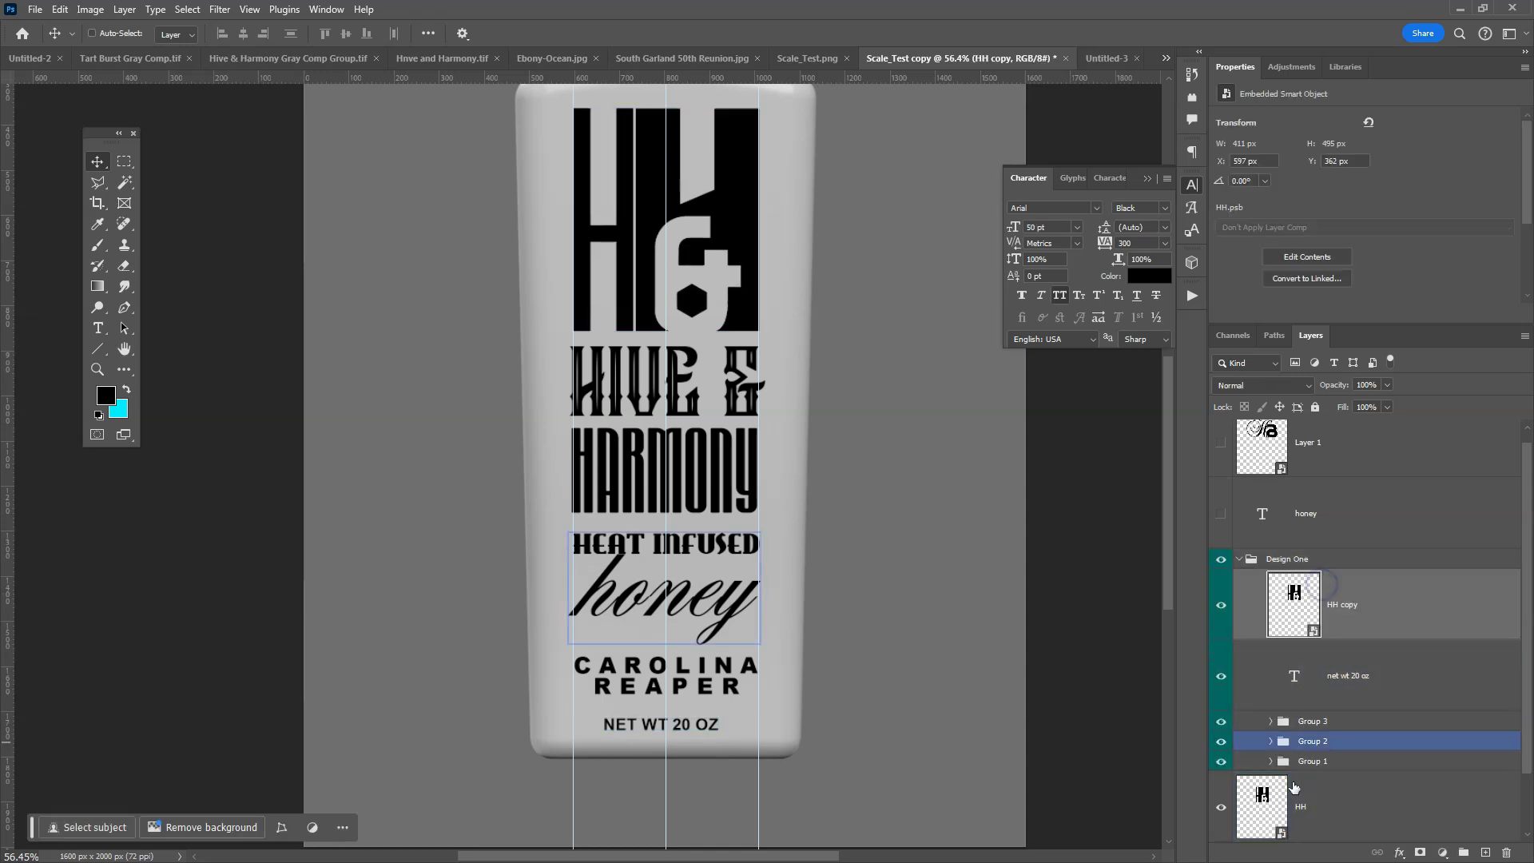
Hide the original HH layer and check the collapsed "Design One" group by toggling its visibility off and on
left_click(1221, 806)
left_click(1238, 561)
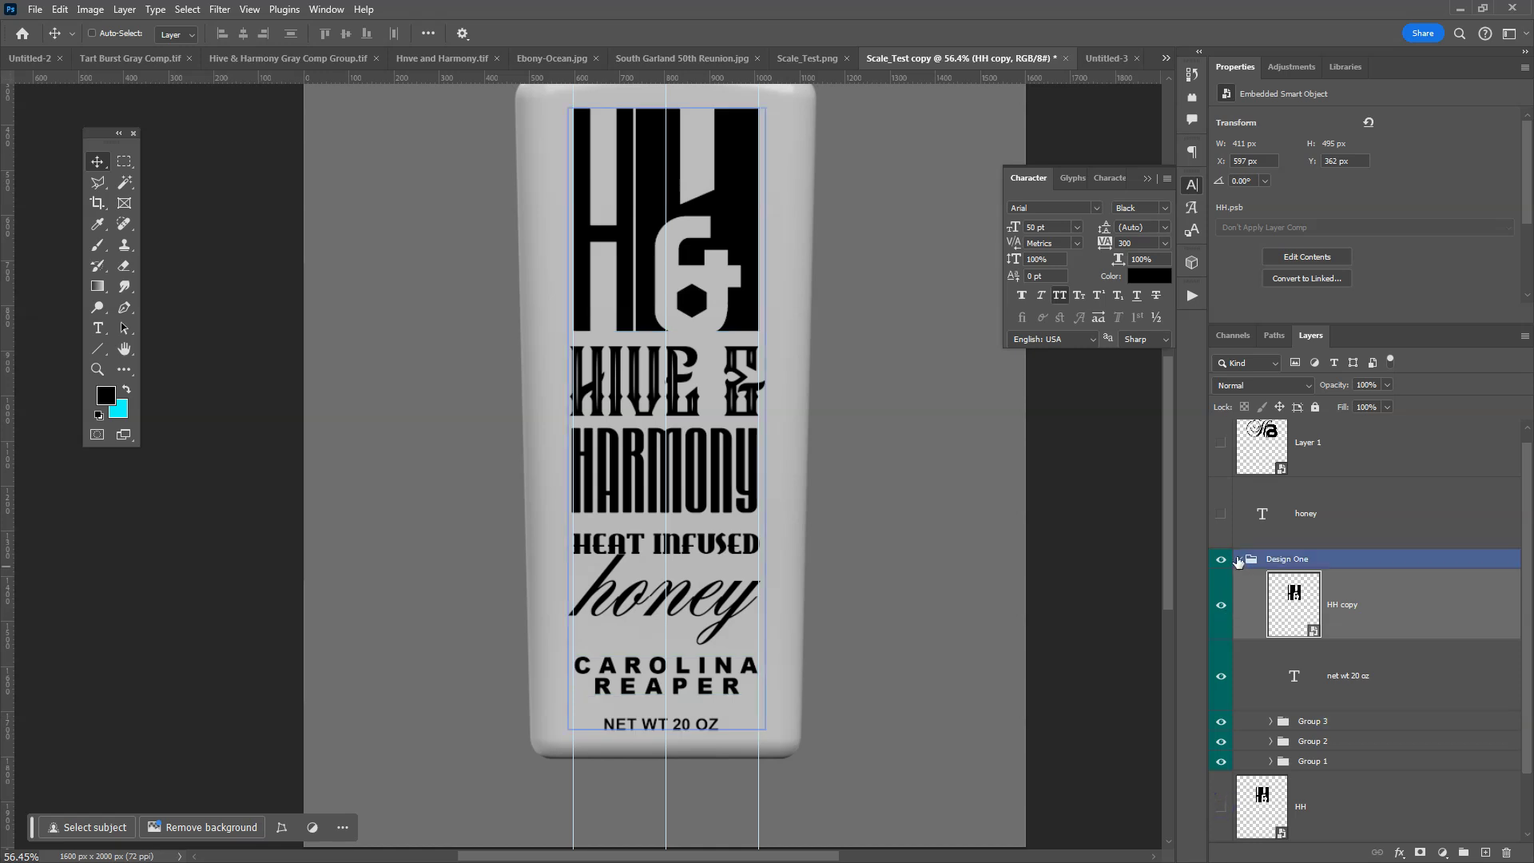
left_click(1238, 561)
left_click(1222, 572)
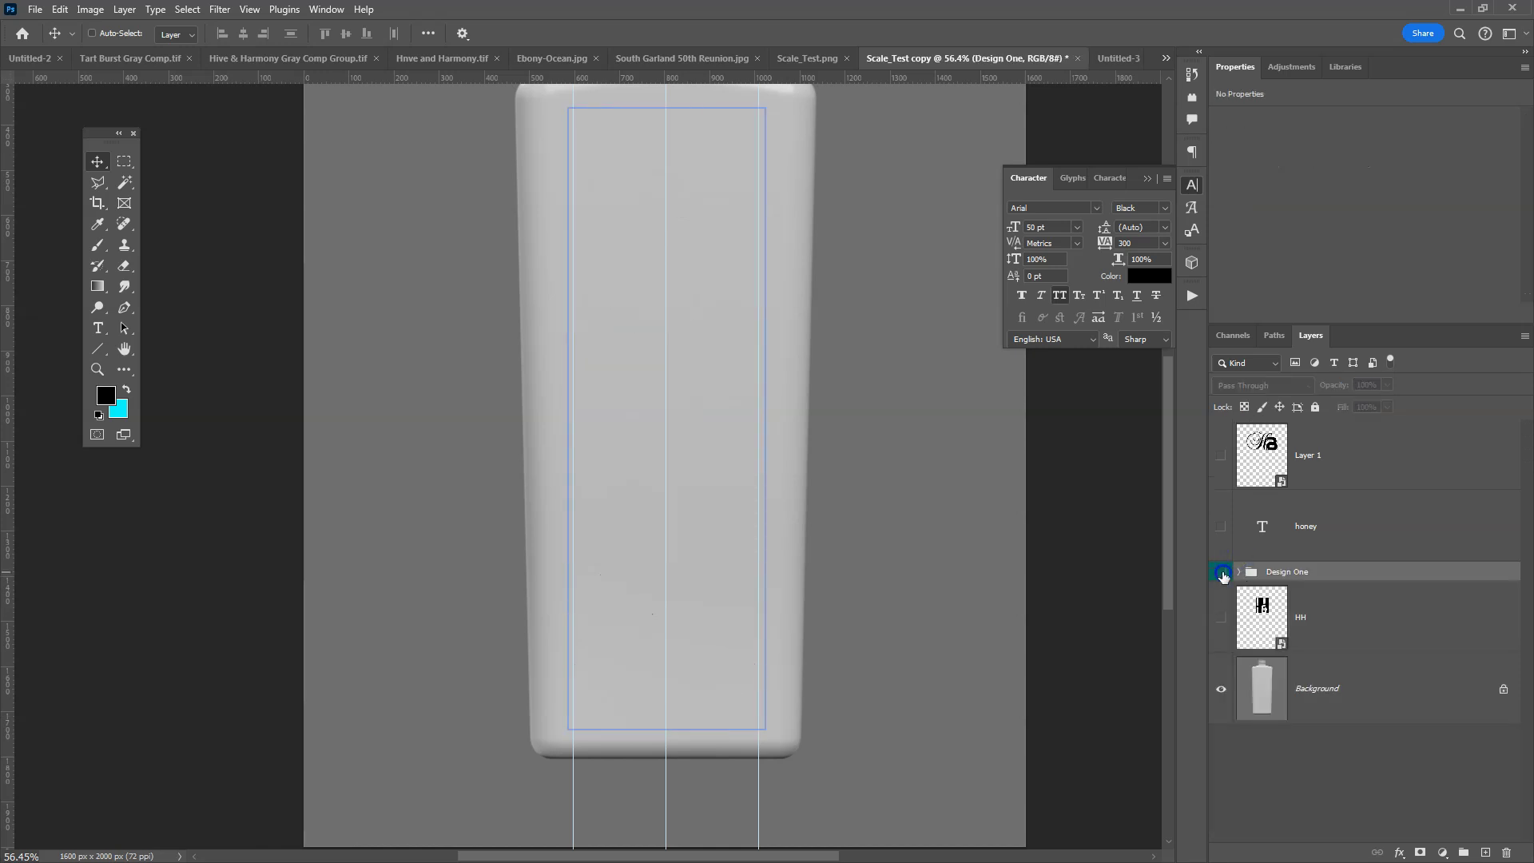
left_click(1222, 573)
Scale the "Design One" group to about 92%, slightly higher on the bottle, and hide the guides
left_click_drag(829, 377, 758, 394)
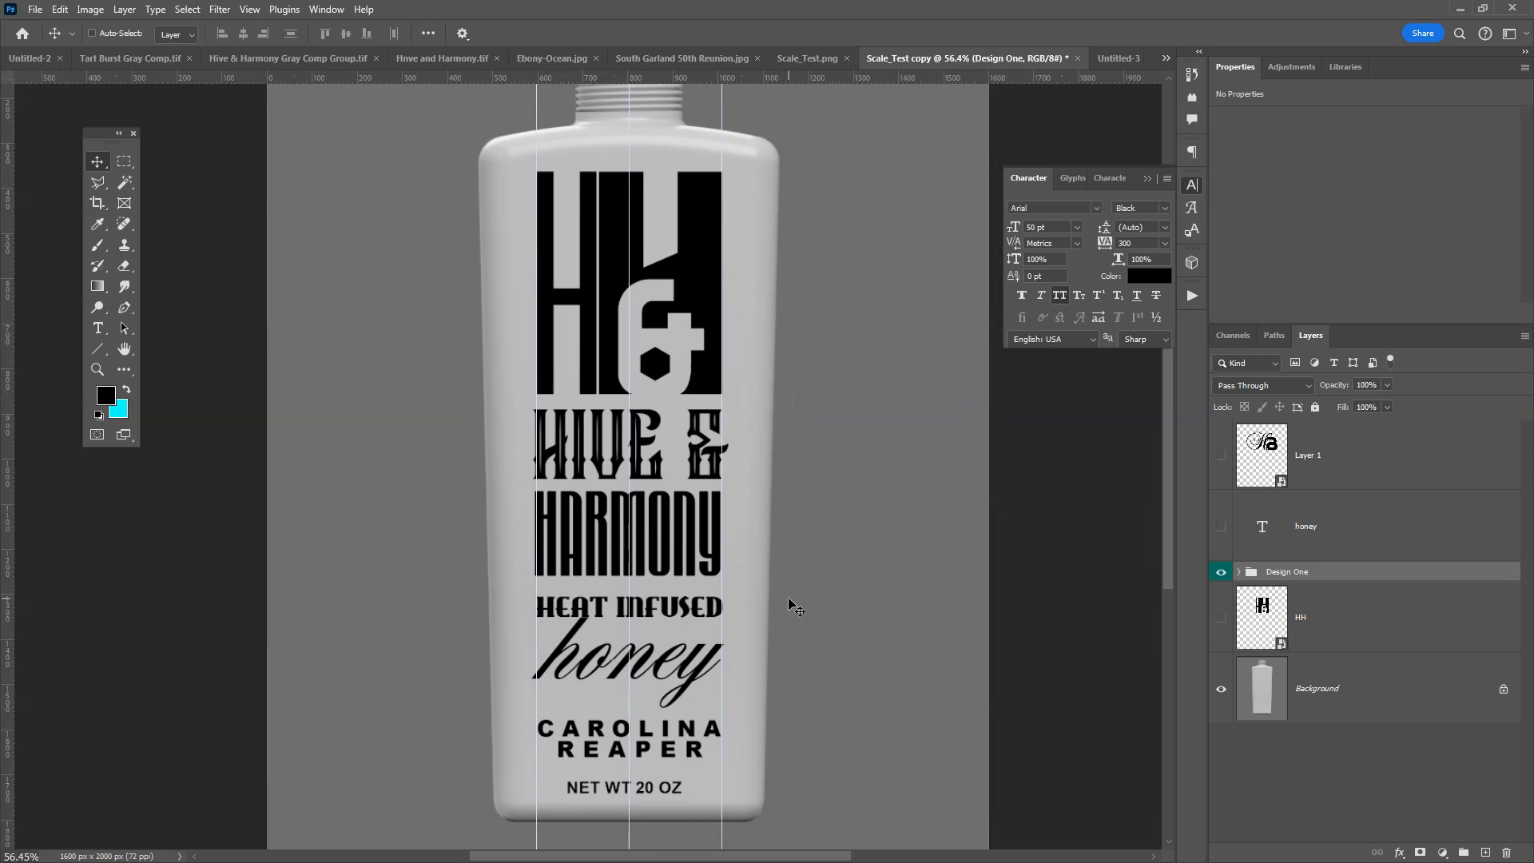
key("ctrl+t")
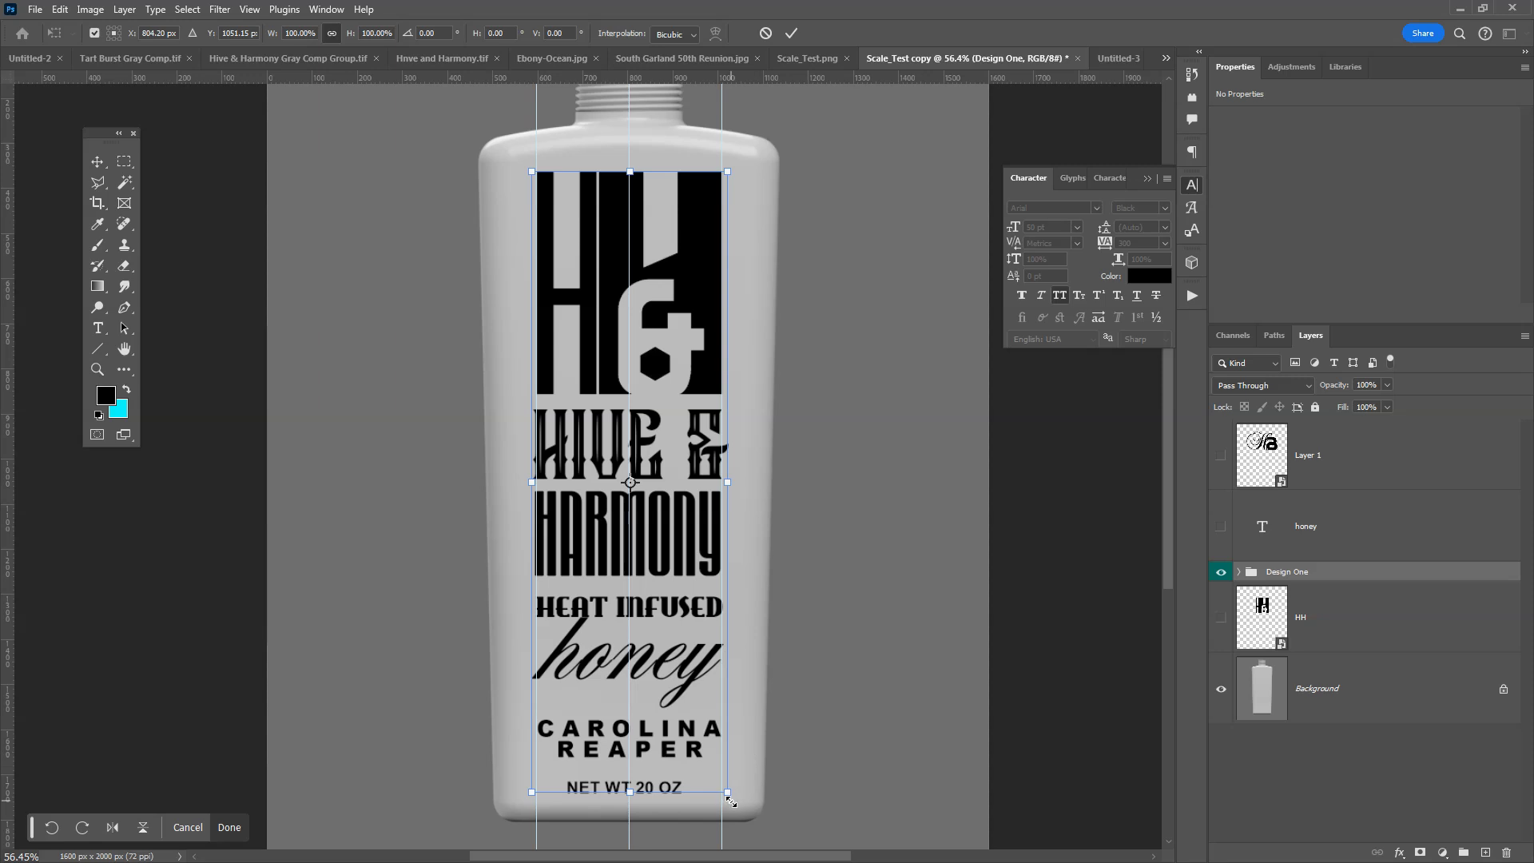
left_click_drag(727, 792, 719, 770)
left_click(665, 584, "alt")
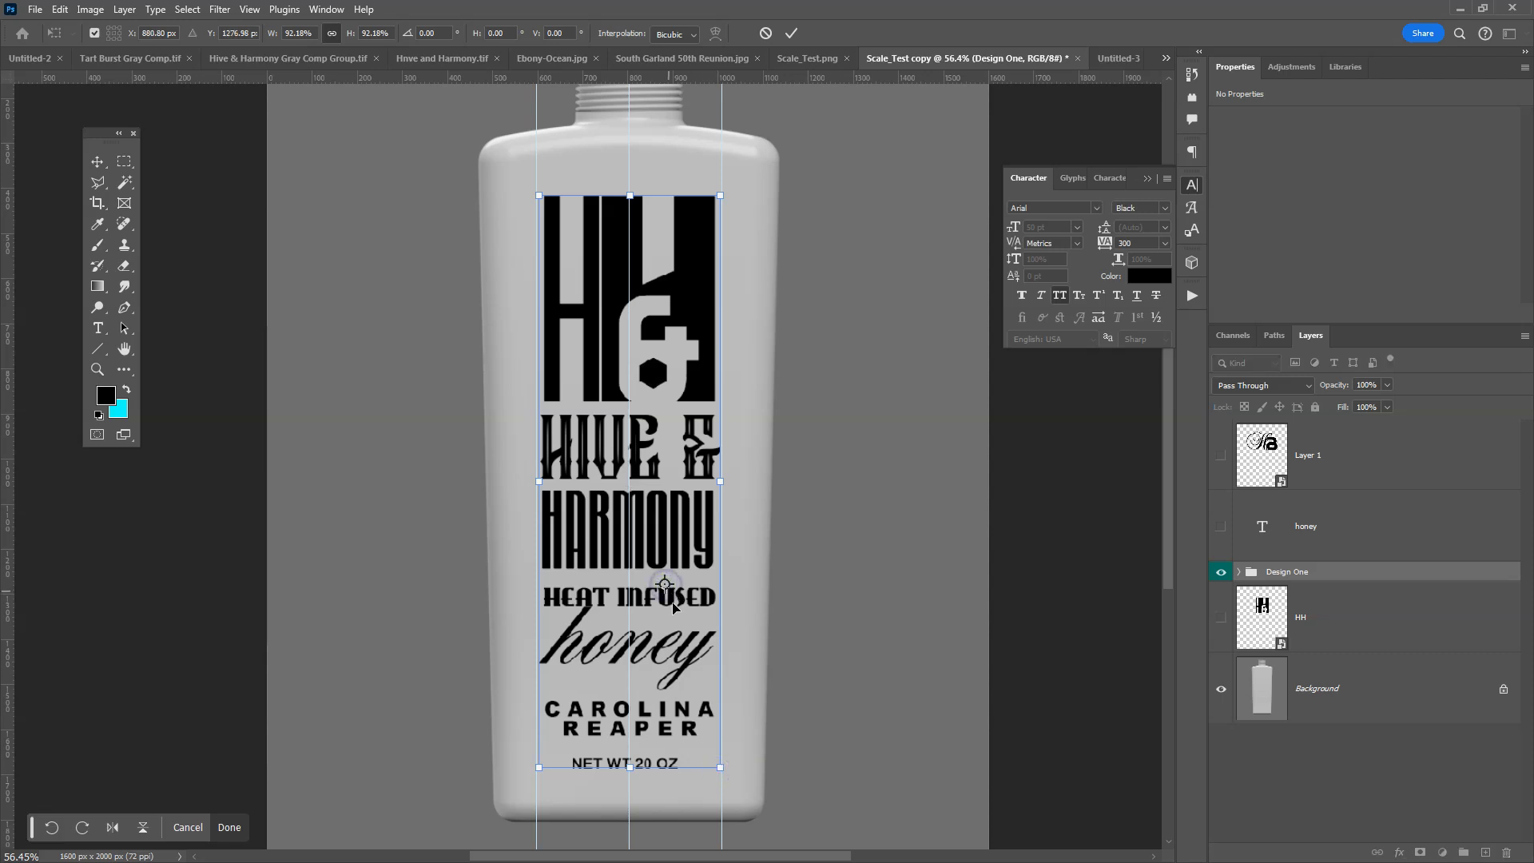
key("shift+Up")
key("shift+Up")
key("shift+Up")
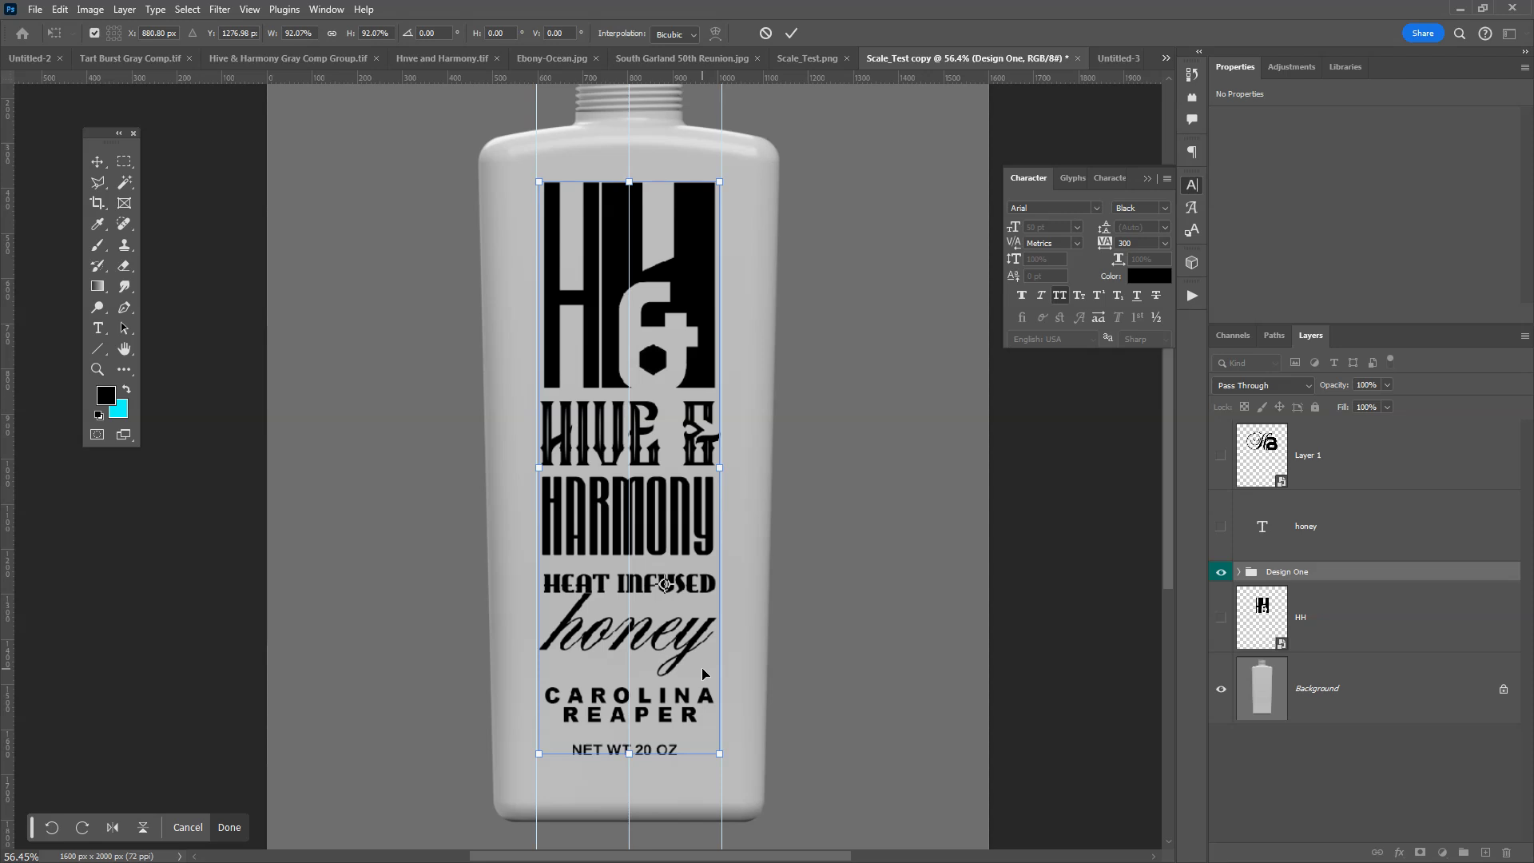
key("Return")
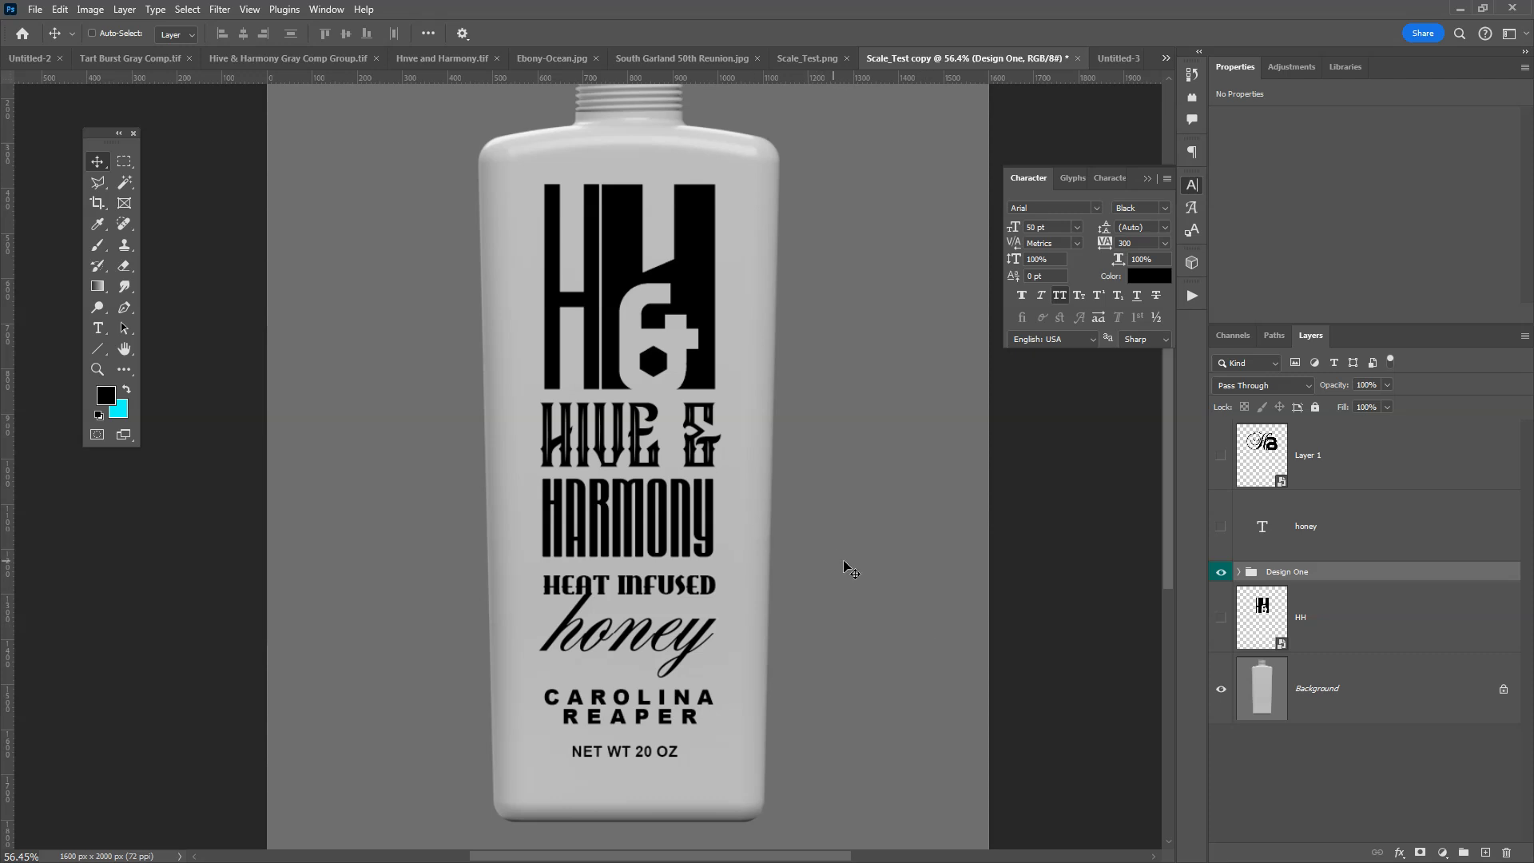
Set the background color to the gray 6f6f6f sampled from the area around the bottle
left_click_drag(831, 473, 743, 489)
scroll(743, 489, "down", 2)
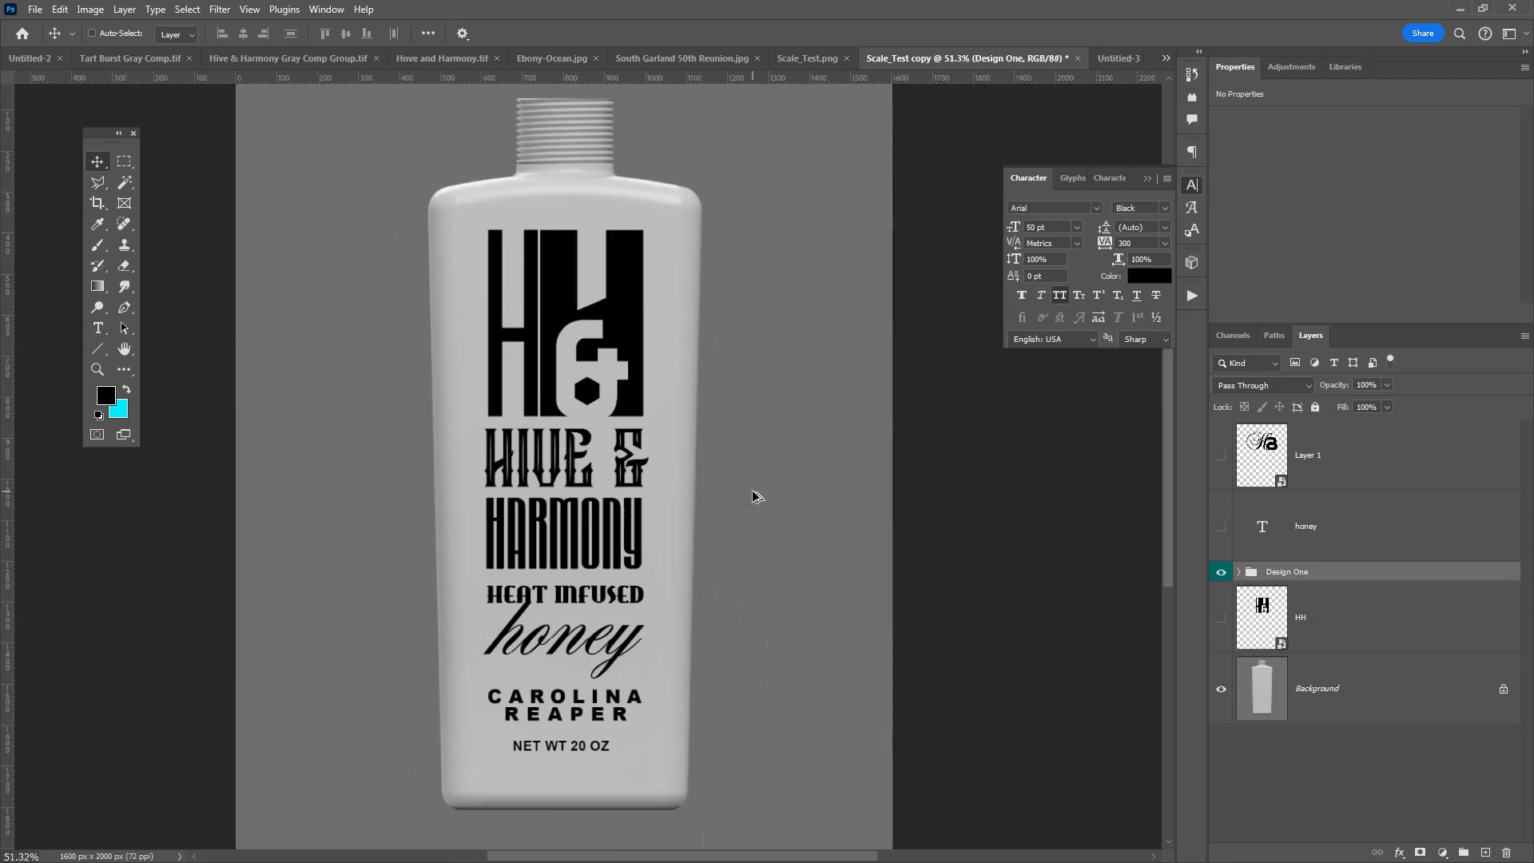
left_click_drag(801, 500, 719, 497)
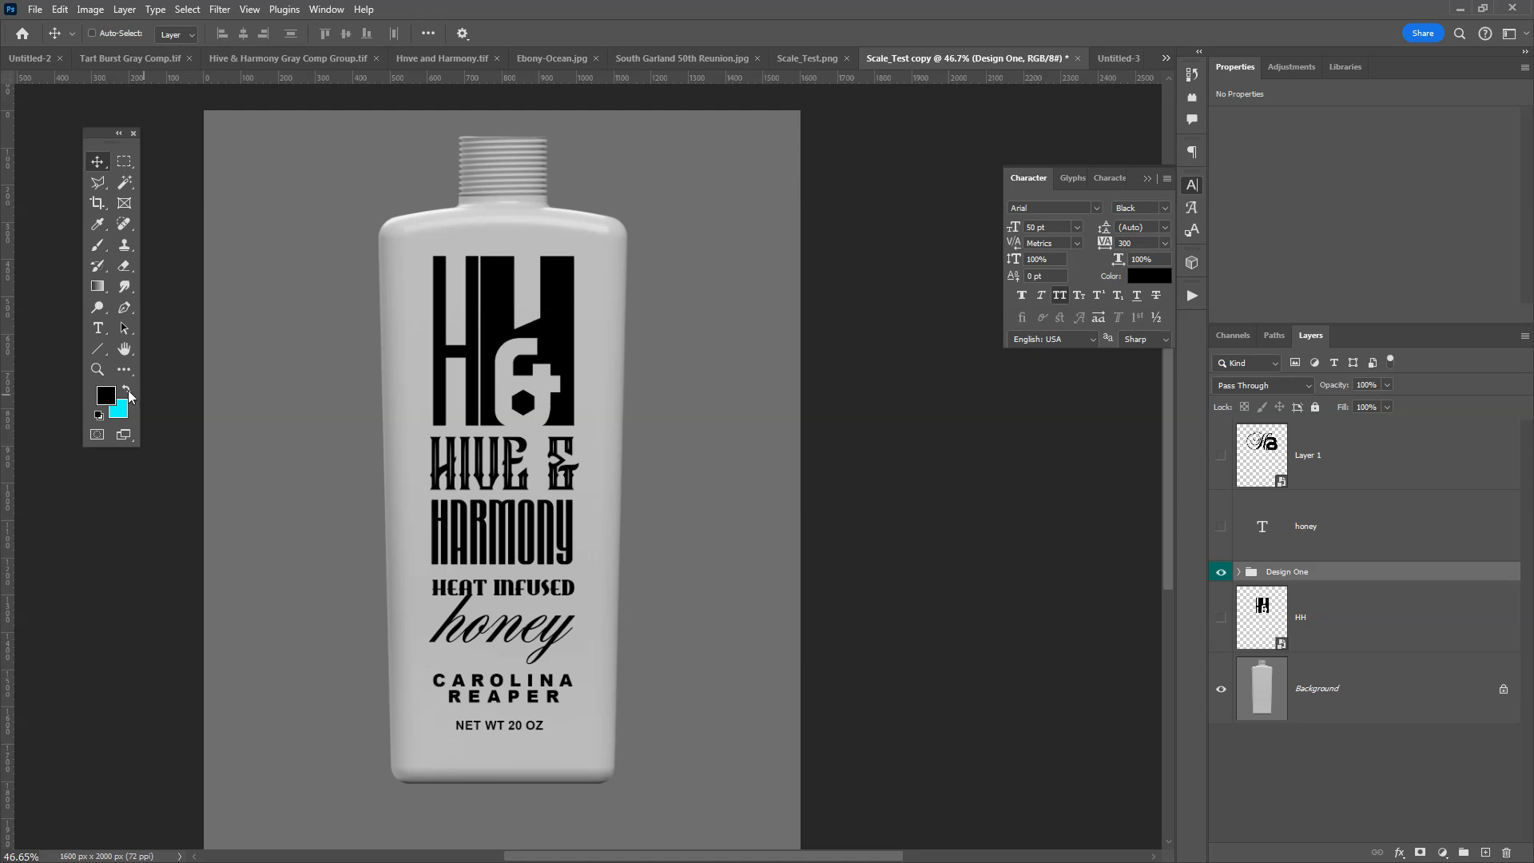
key("i")
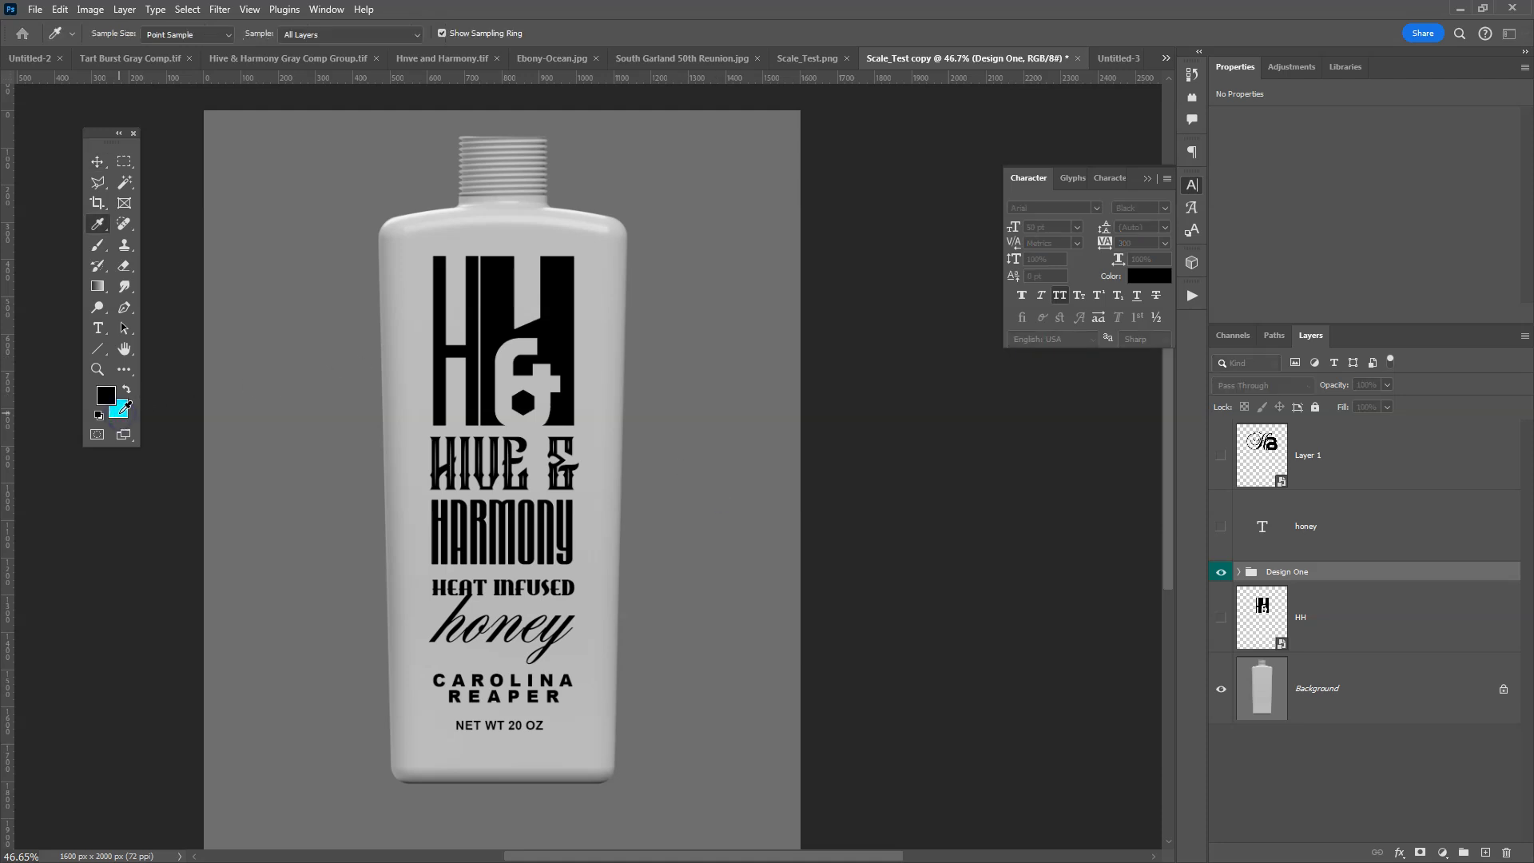
left_click(118, 408)
left_click_drag(845, 178, 788, 137)
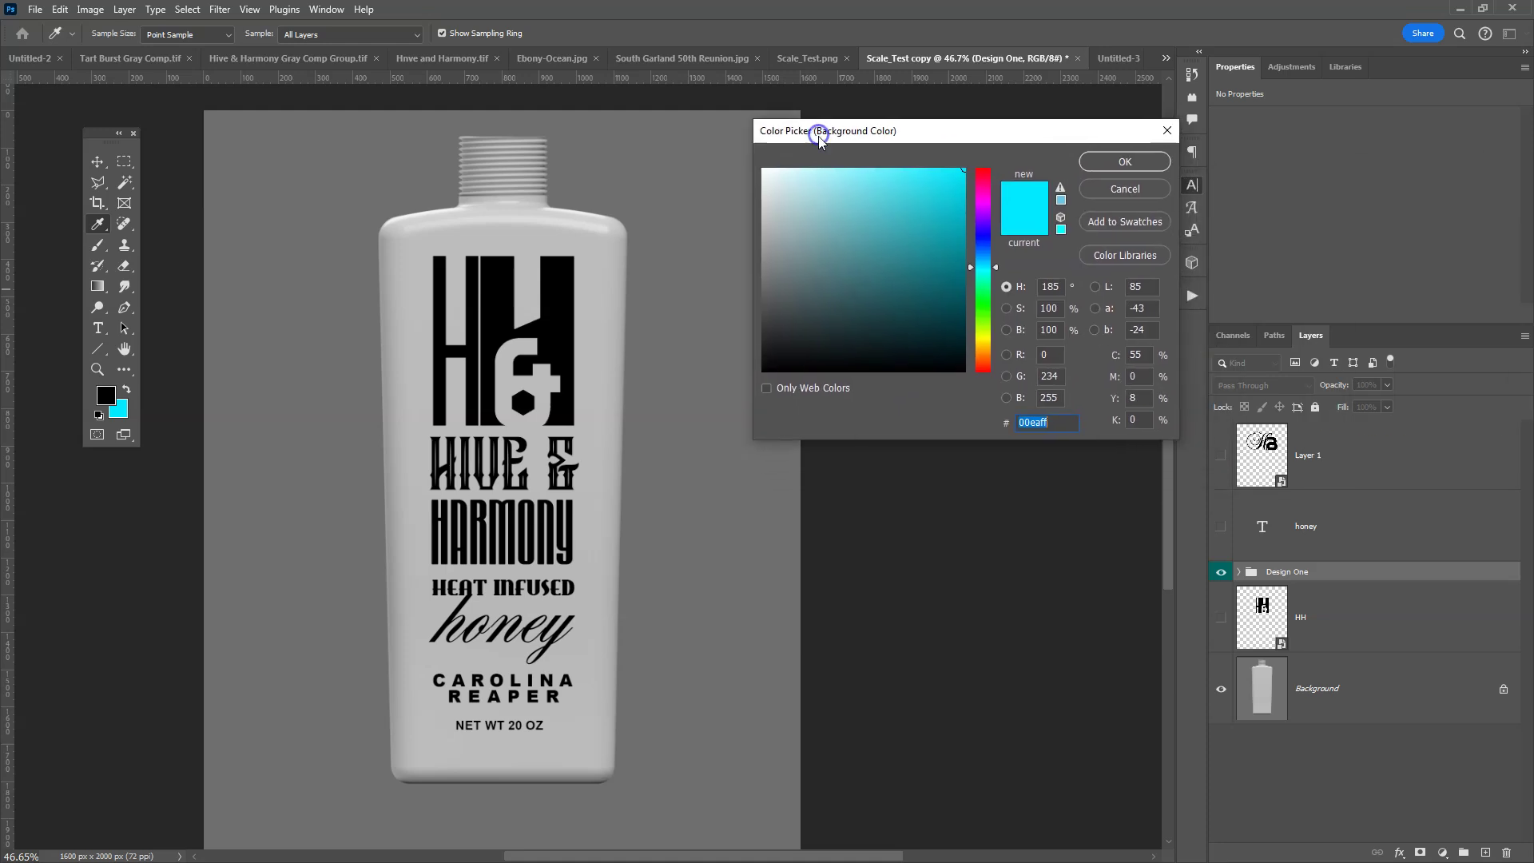
left_click(697, 226)
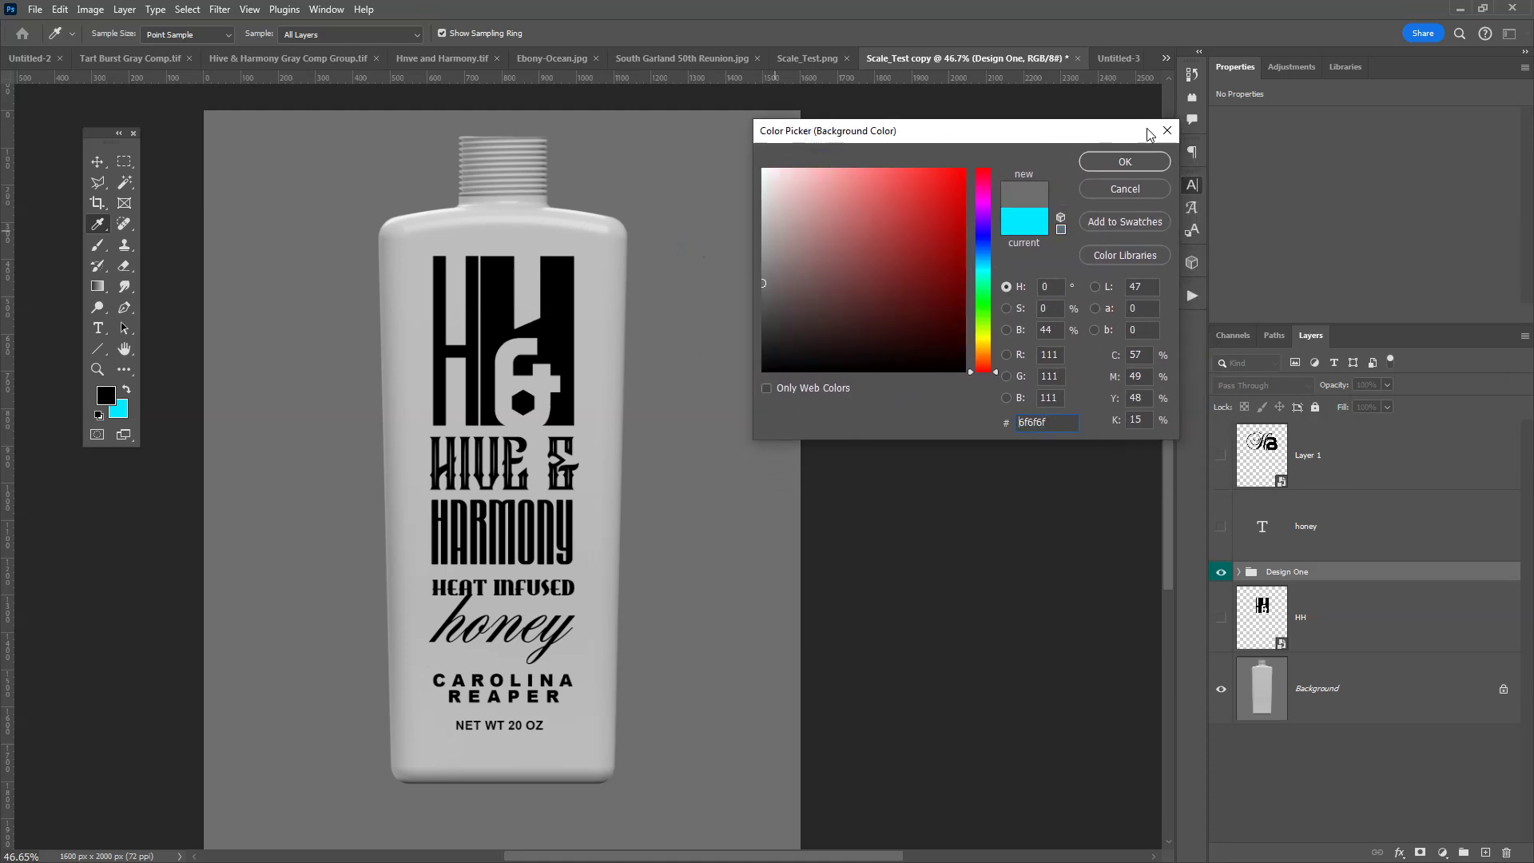
left_click(1124, 162)
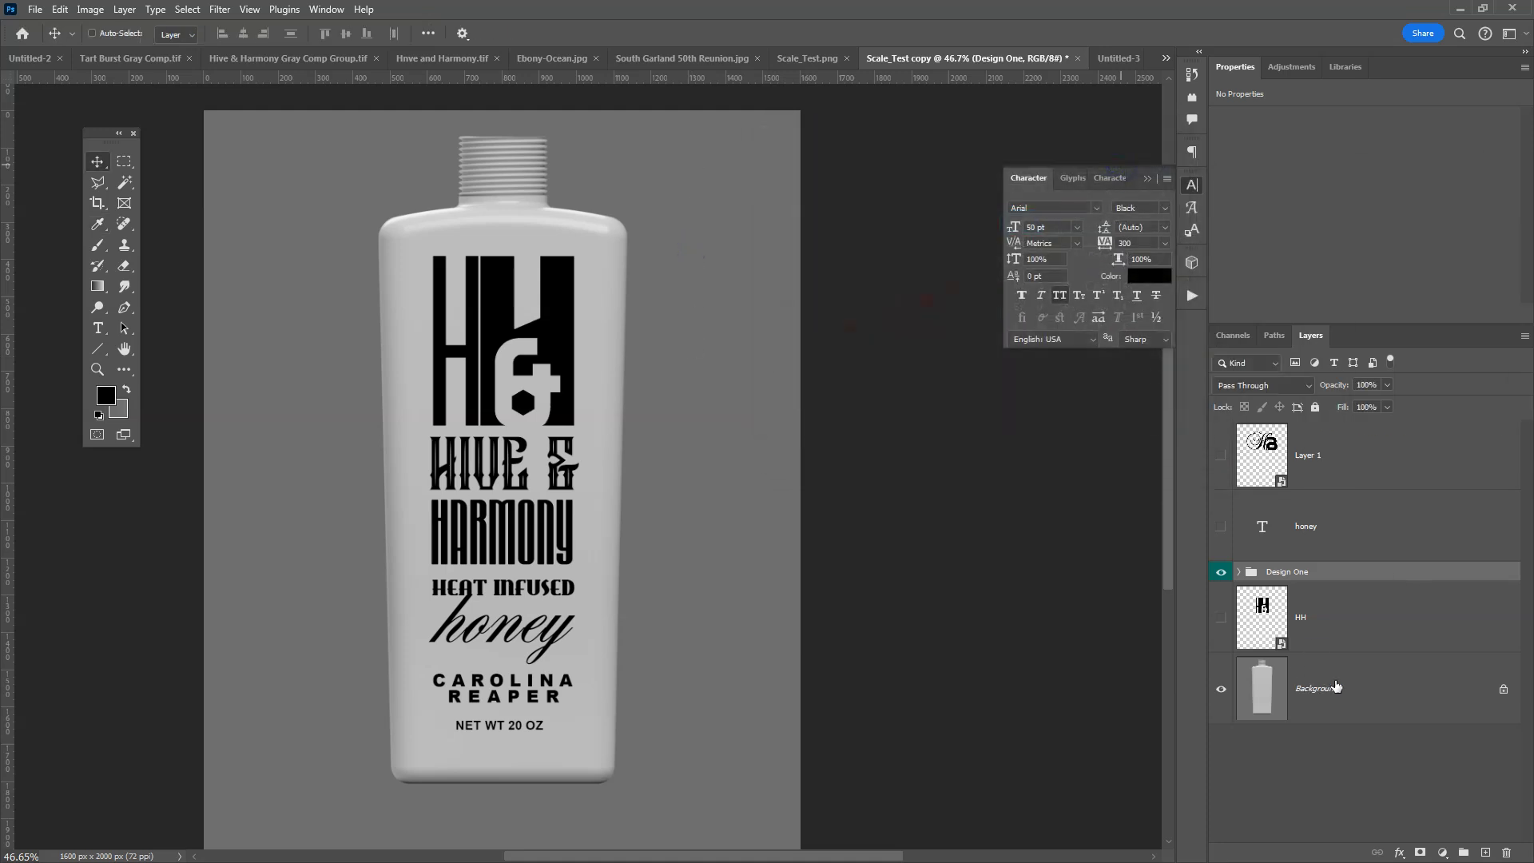
Unlock the bottle image layer and add a new layer named "Background" beneath it
left_click(1505, 691)
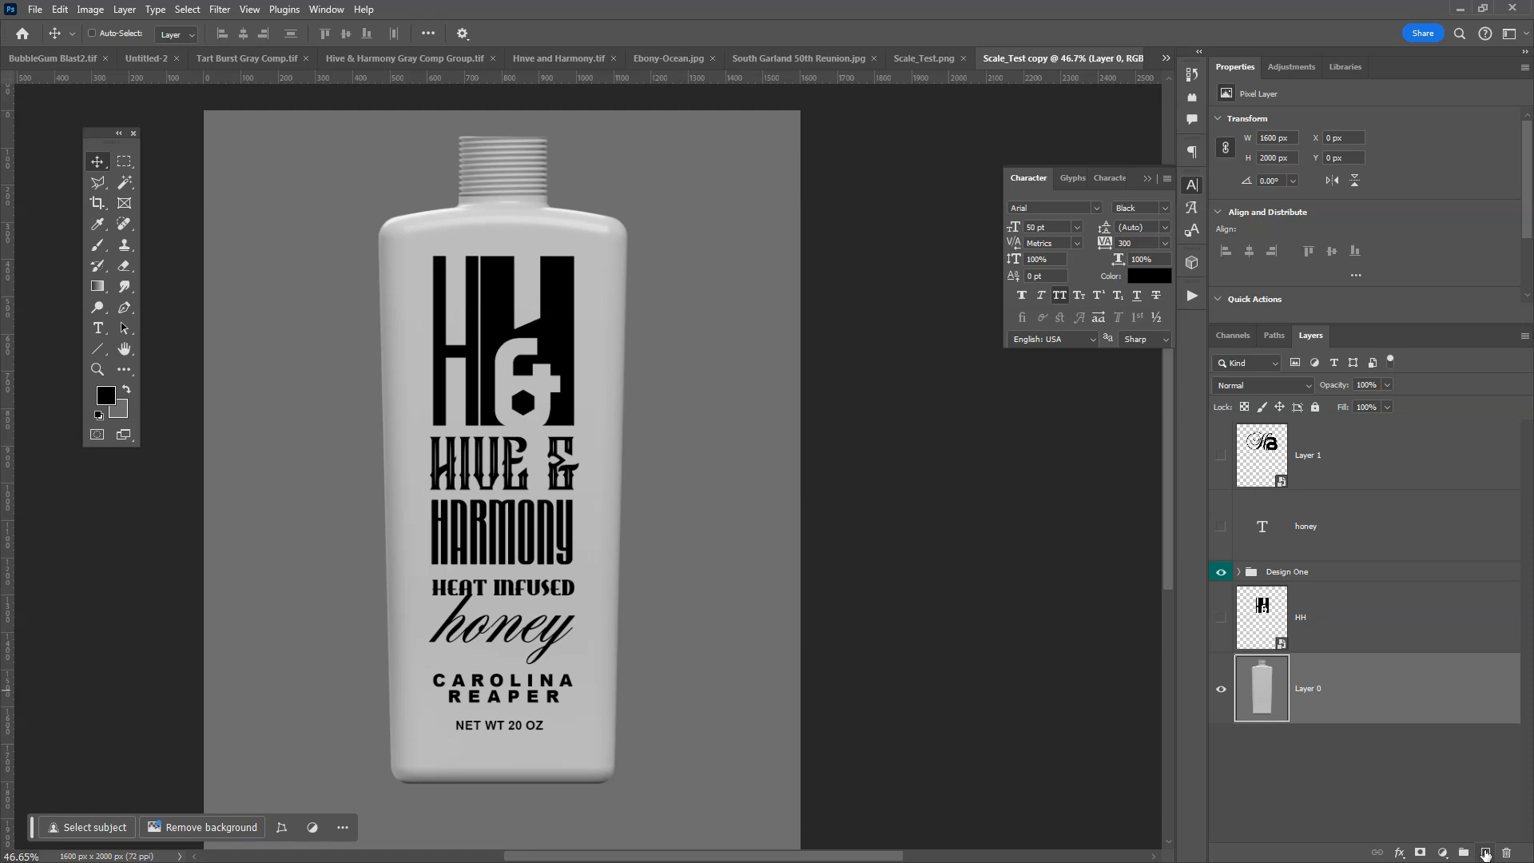
left_click(1486, 854)
left_click_drag(1406, 704, 1361, 769)
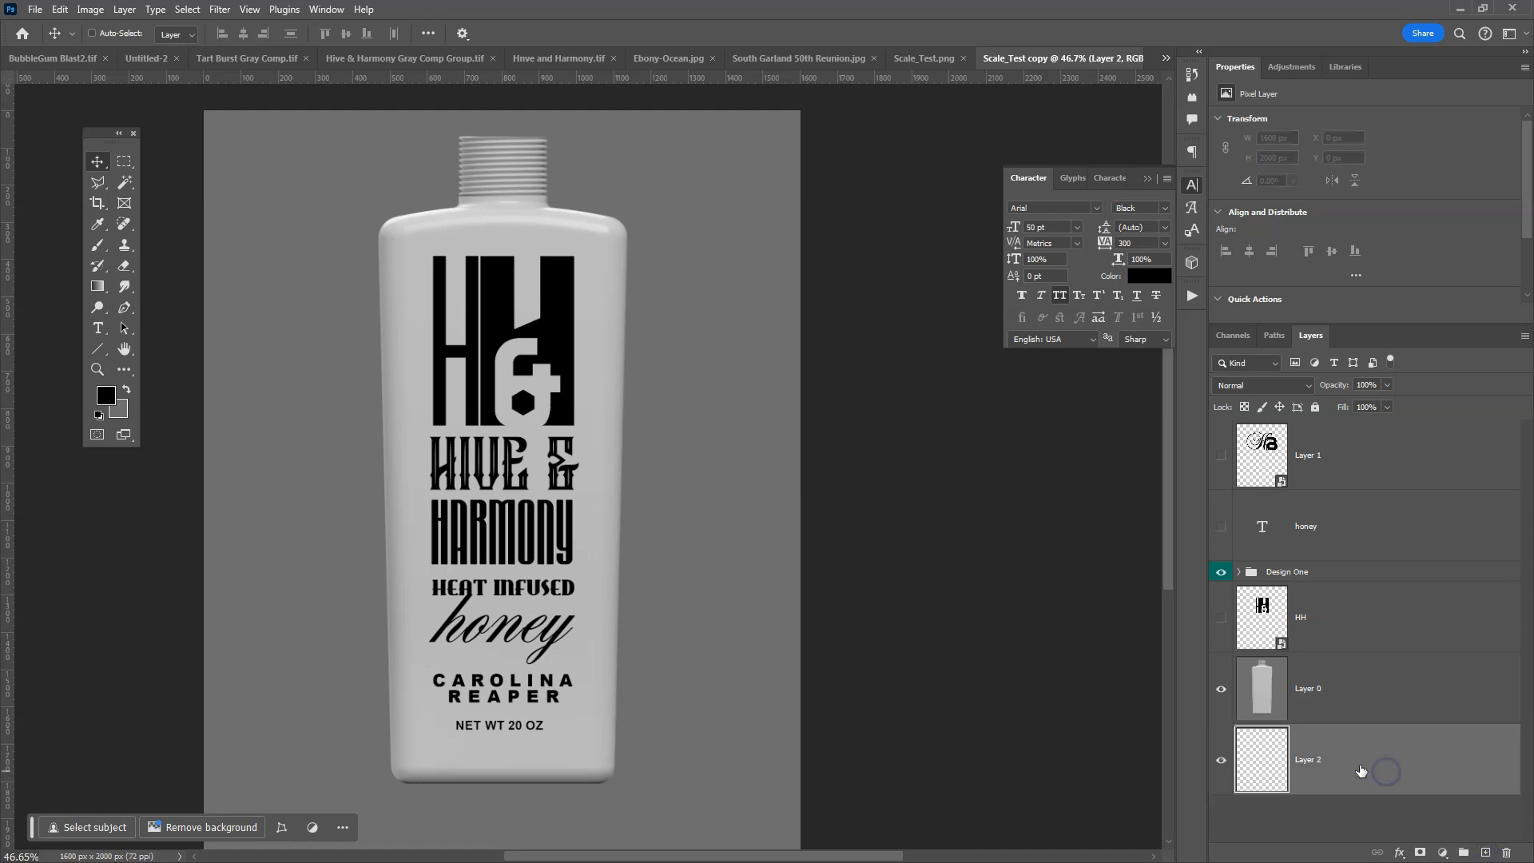
double_click(1315, 763)
type("Background")
key("Return")
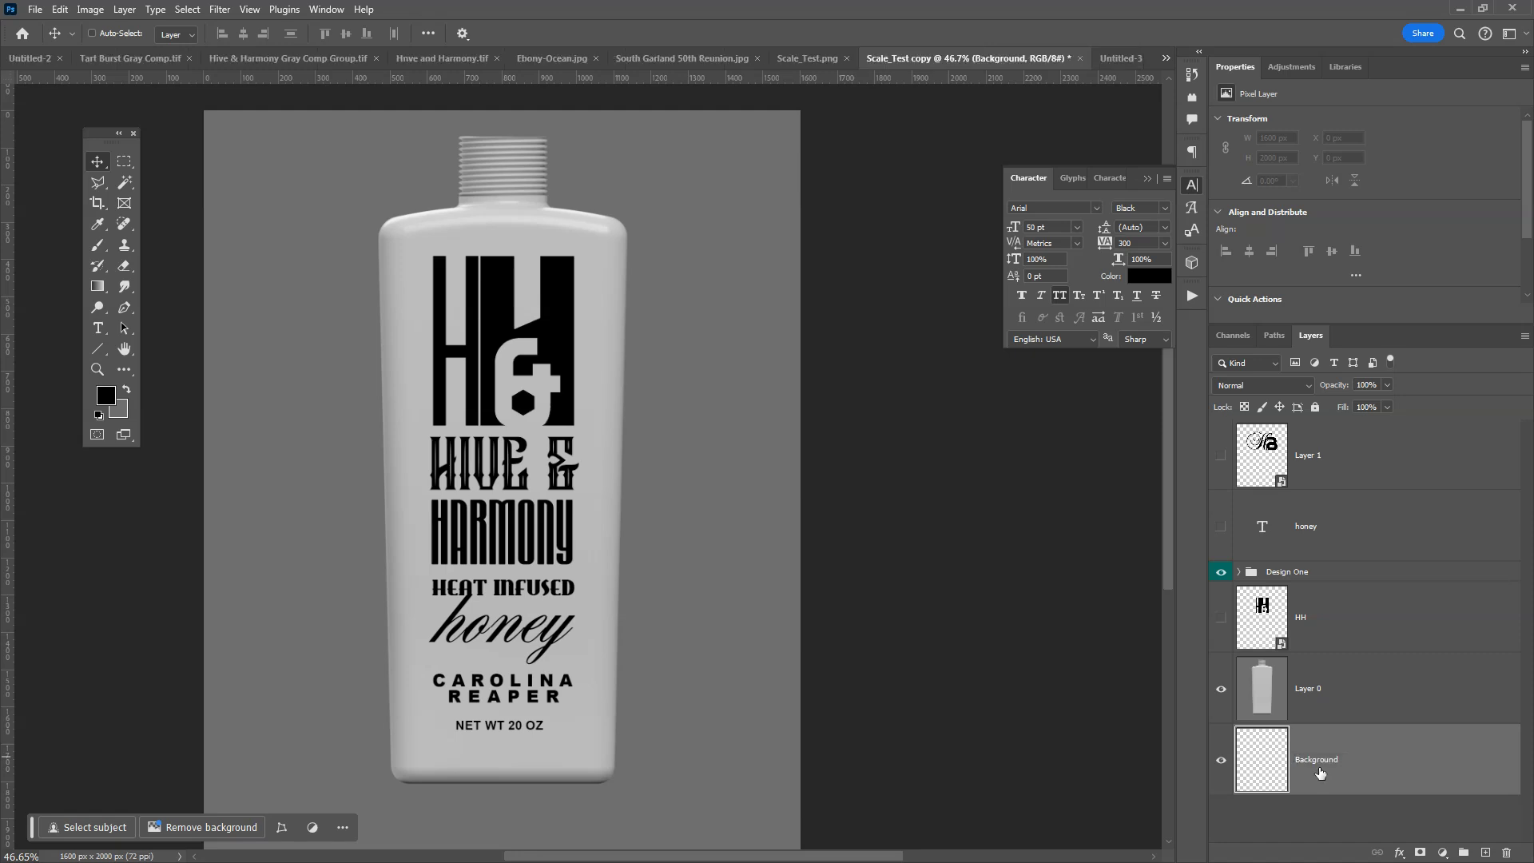
Fill the new "Background" layer with the gray background color
key("ctrl+BackSpace")
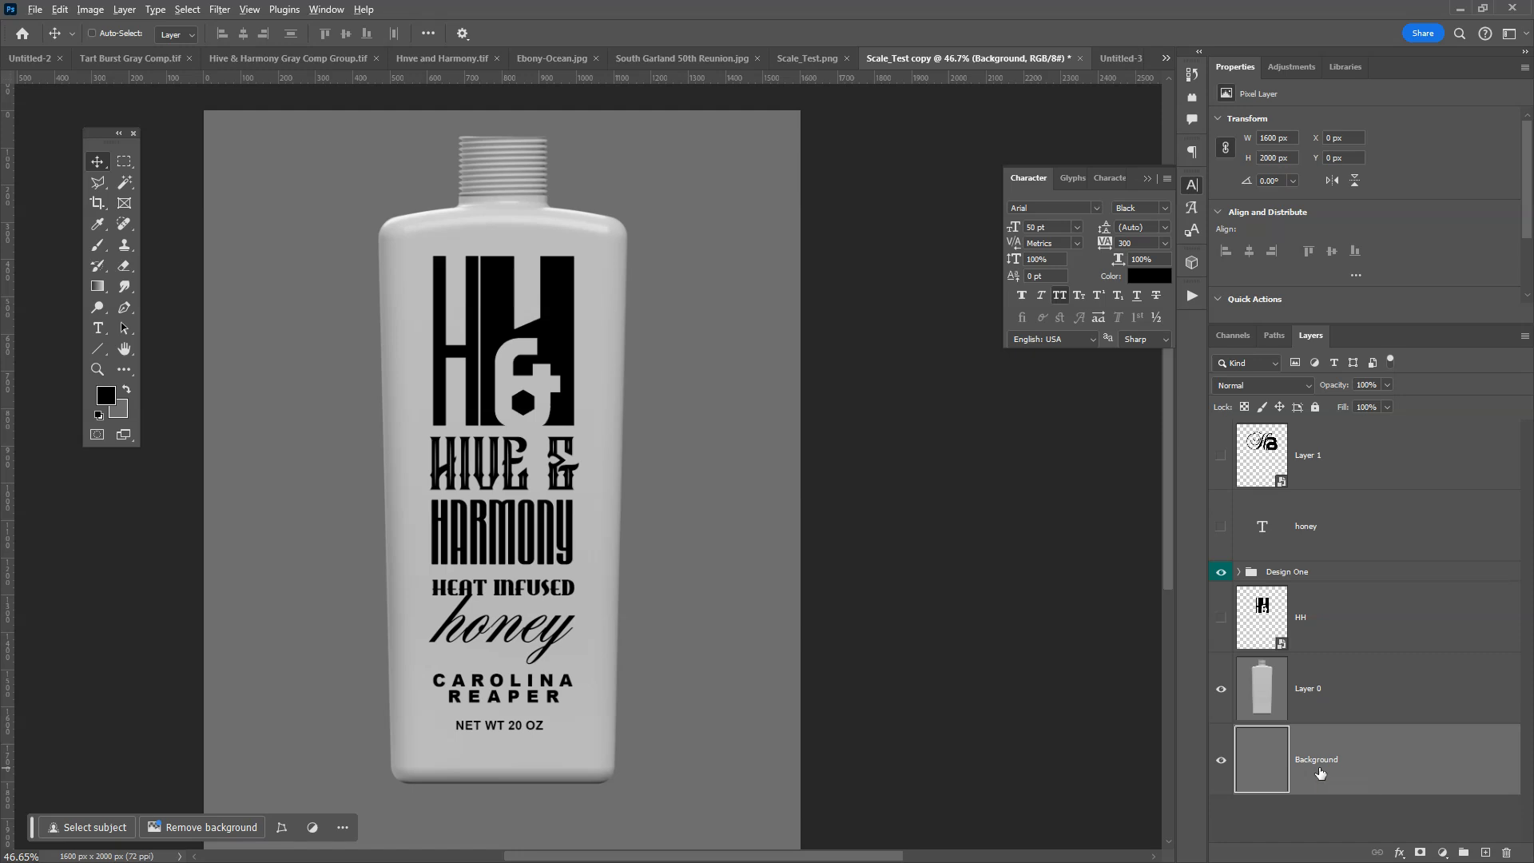
key("alt+BackSpace")
key("ctrl+BackSpace")
Extend the canvas to 300 percent width from a middle-left anchor and fill the whole "Background" layer with the gray background color
left_click(91, 10)
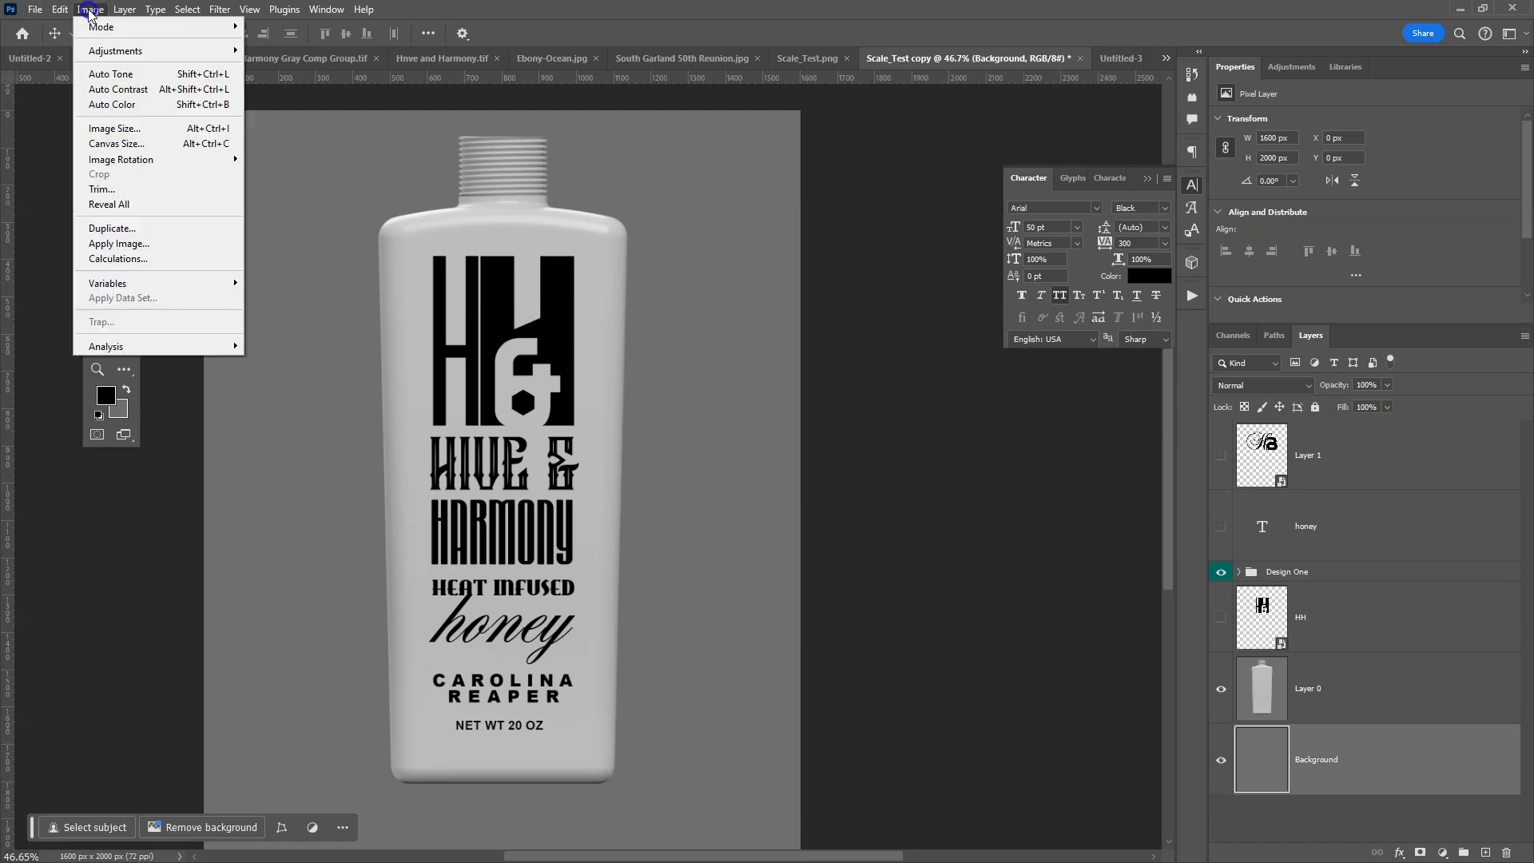
left_click(112, 143)
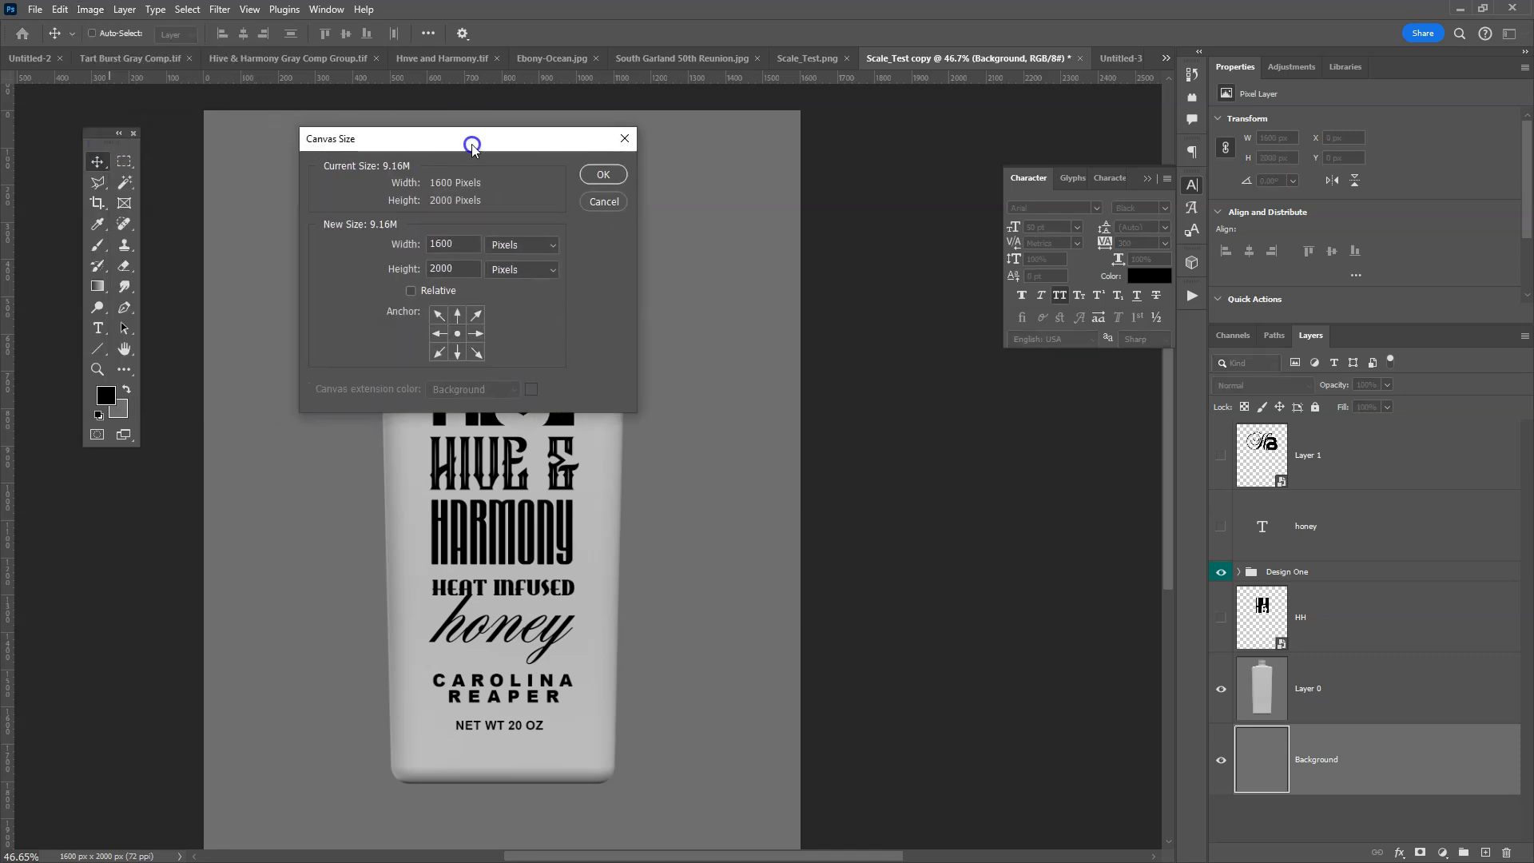
left_click(445, 339)
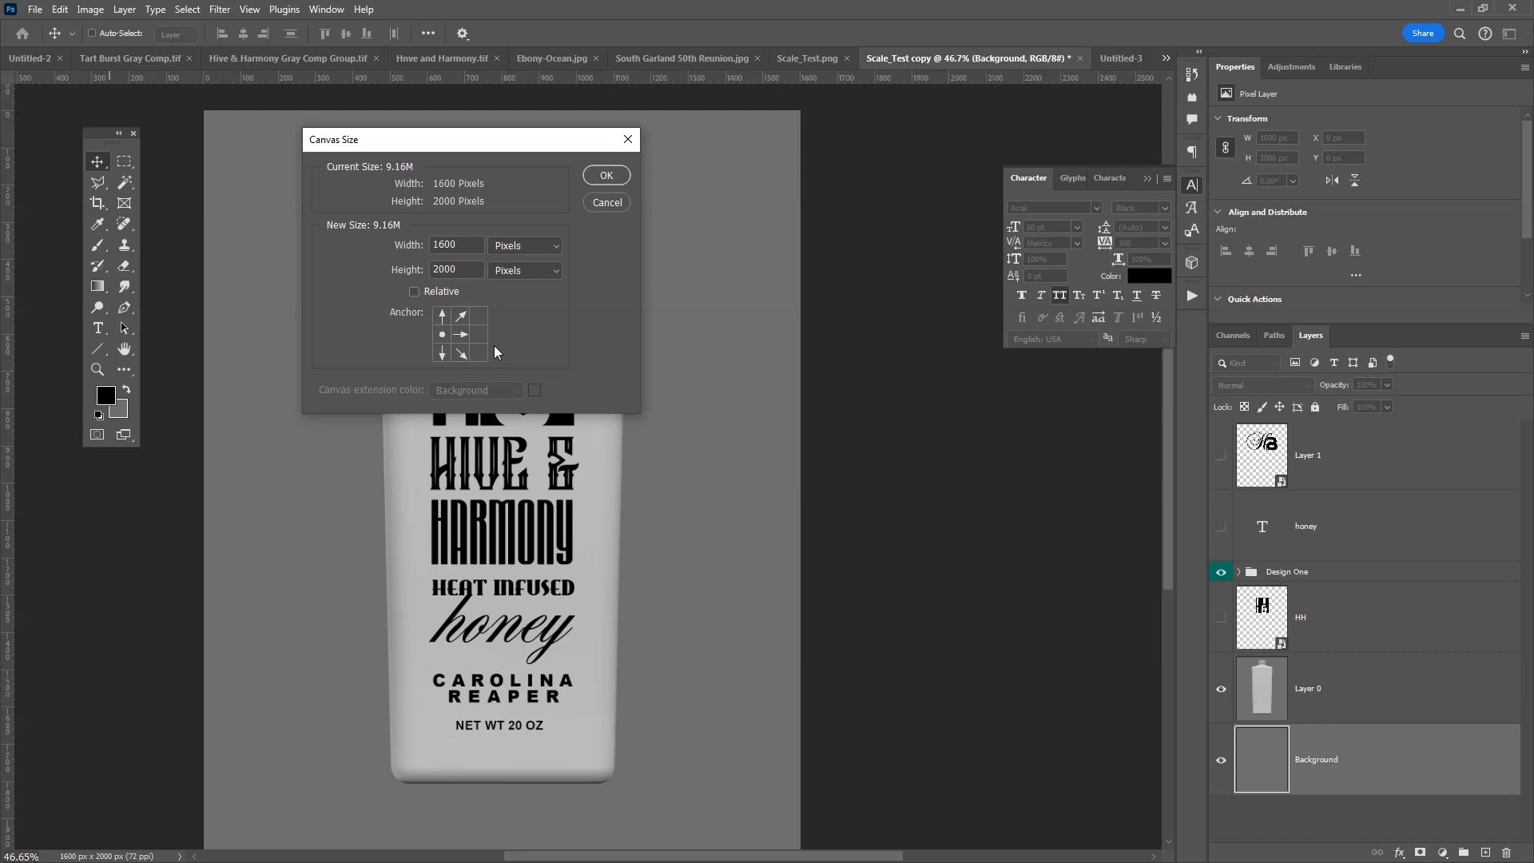
left_click(530, 250)
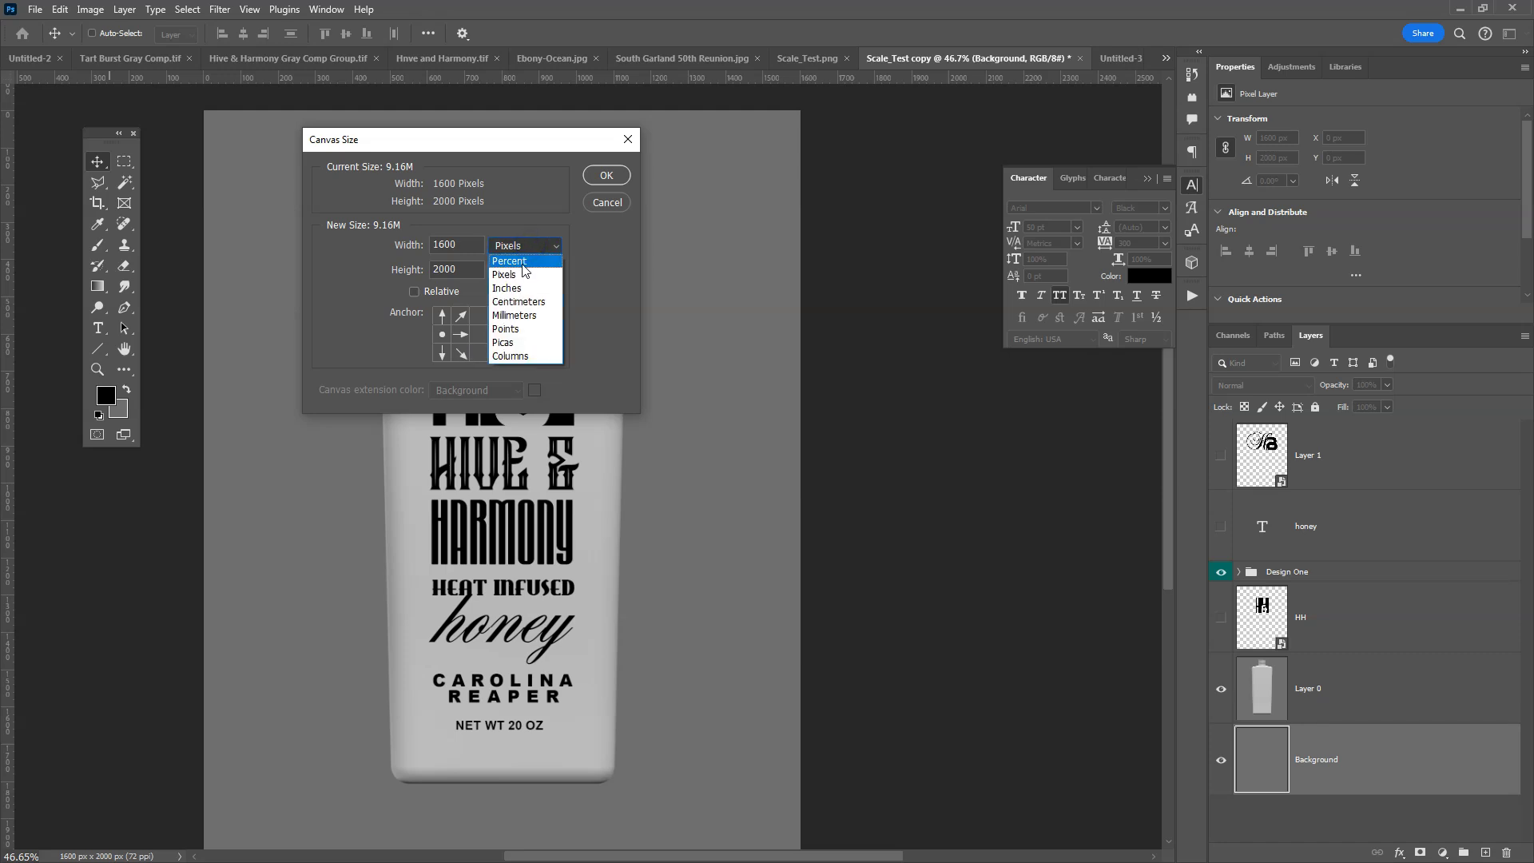
left_click(521, 262)
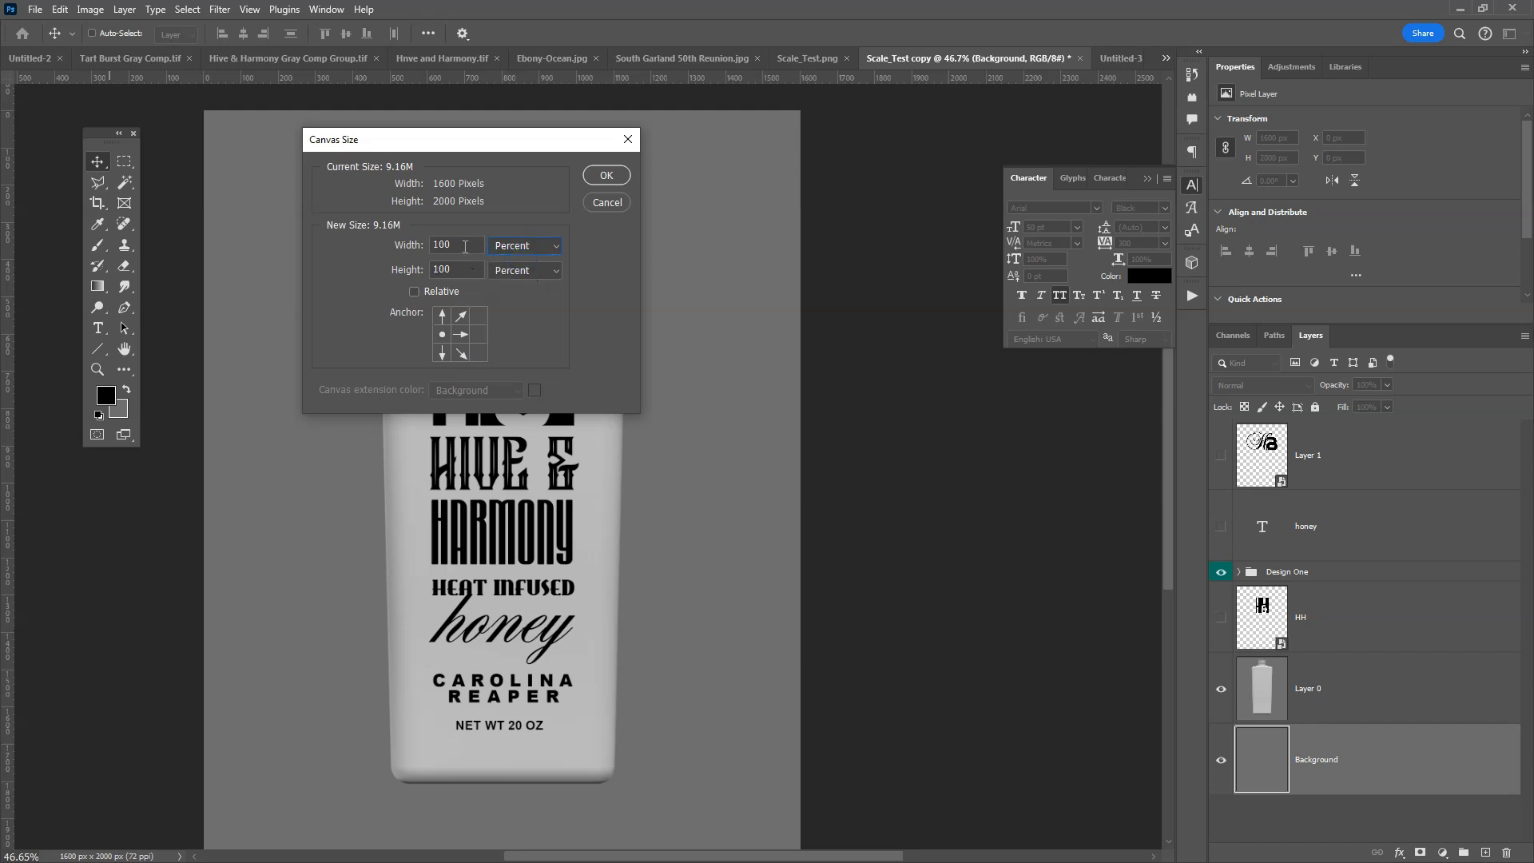
left_click(417, 247)
type("300")
left_click(605, 178)
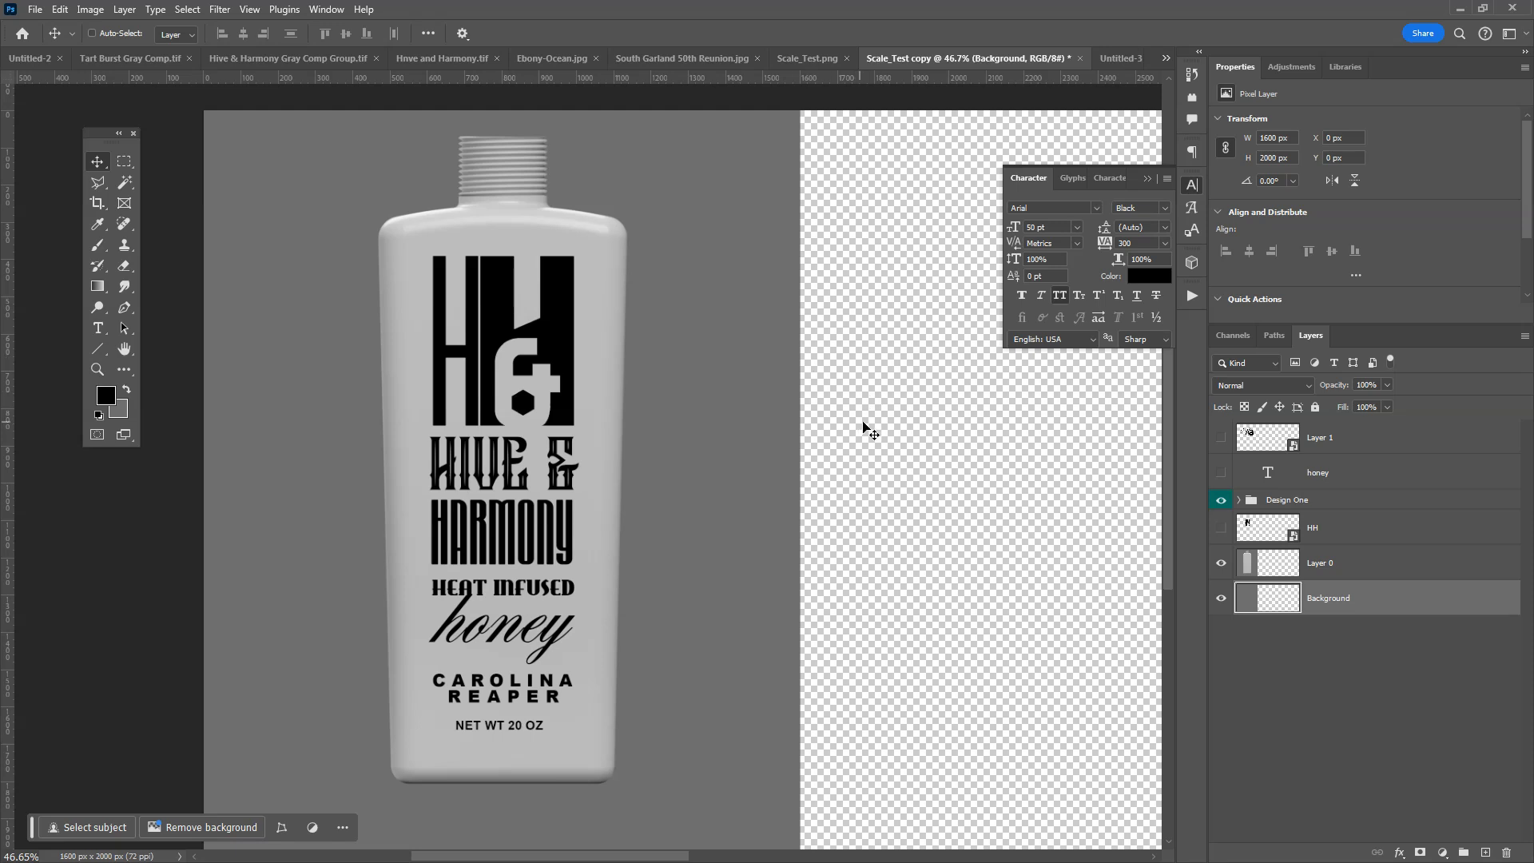
key("ctrl+BackSpace")
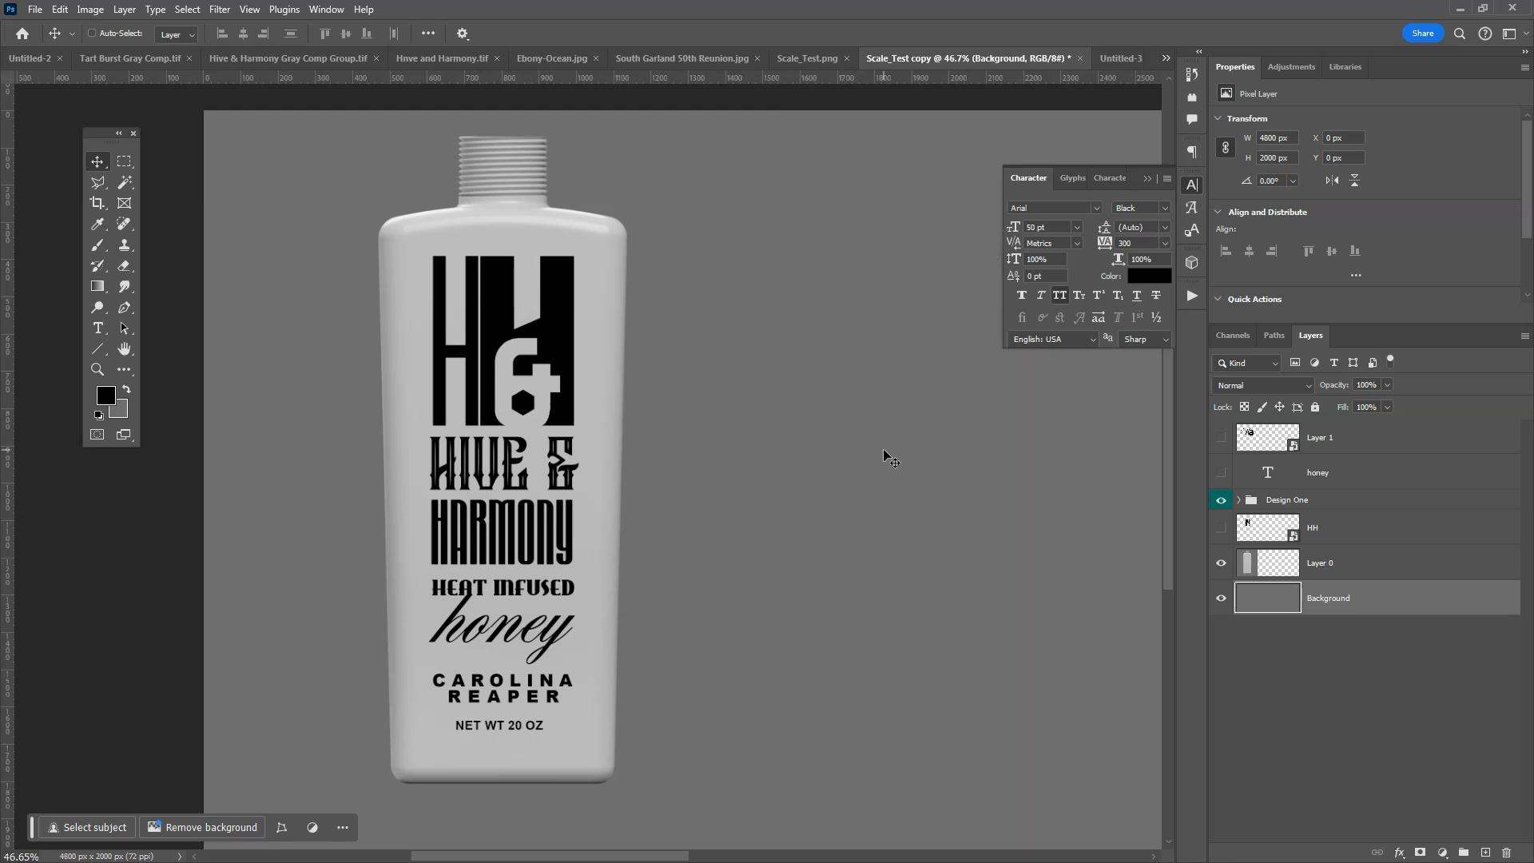
left_click(1330, 564)
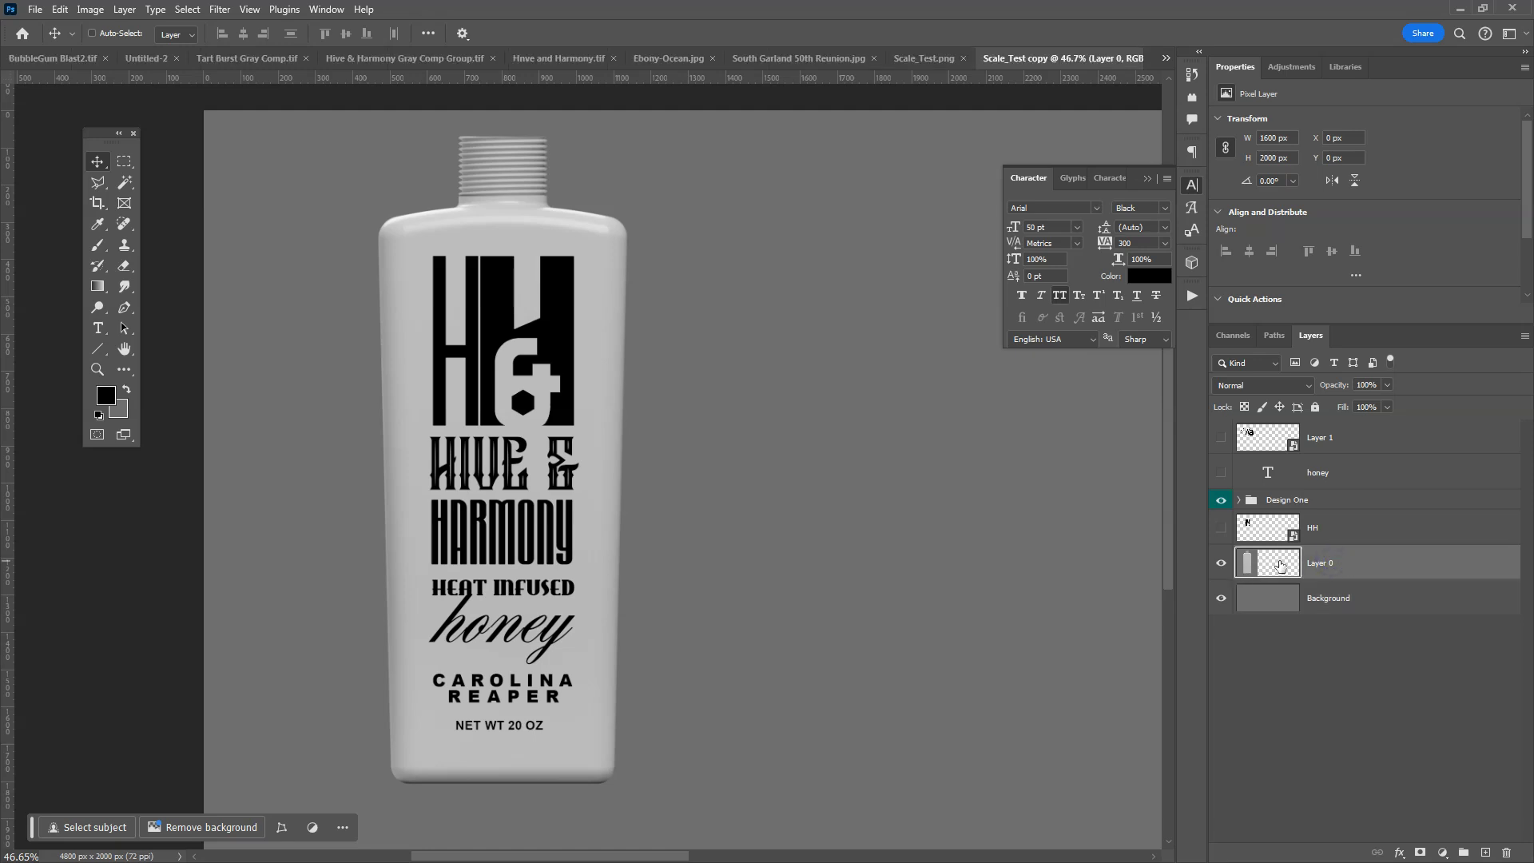
left_click(1221, 563)
left_click(1221, 564)
left_click(1338, 502, "ctrl")
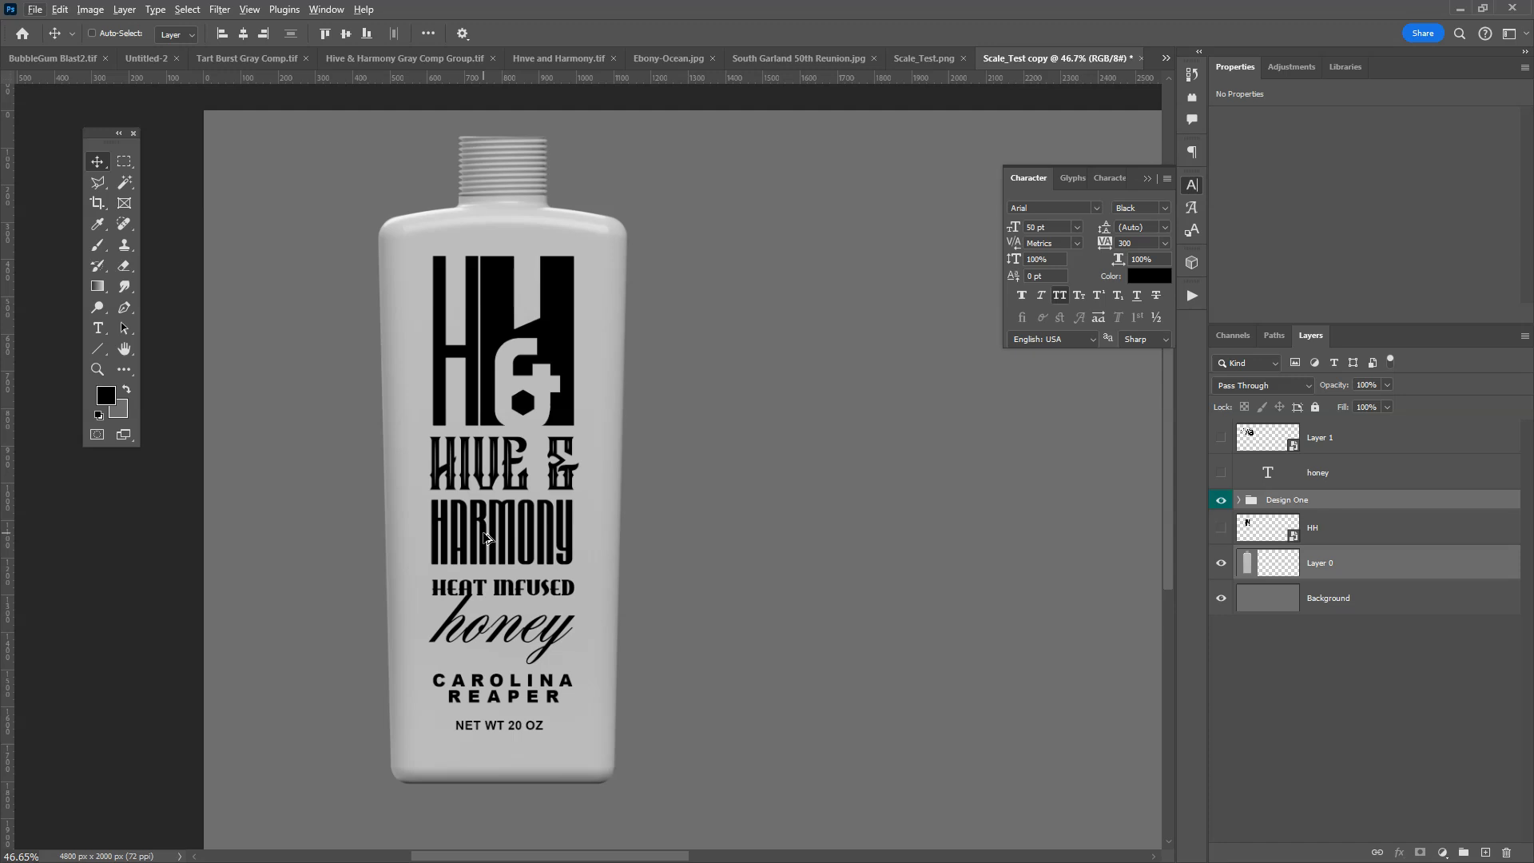
left_click_drag(484, 538, 621, 546)
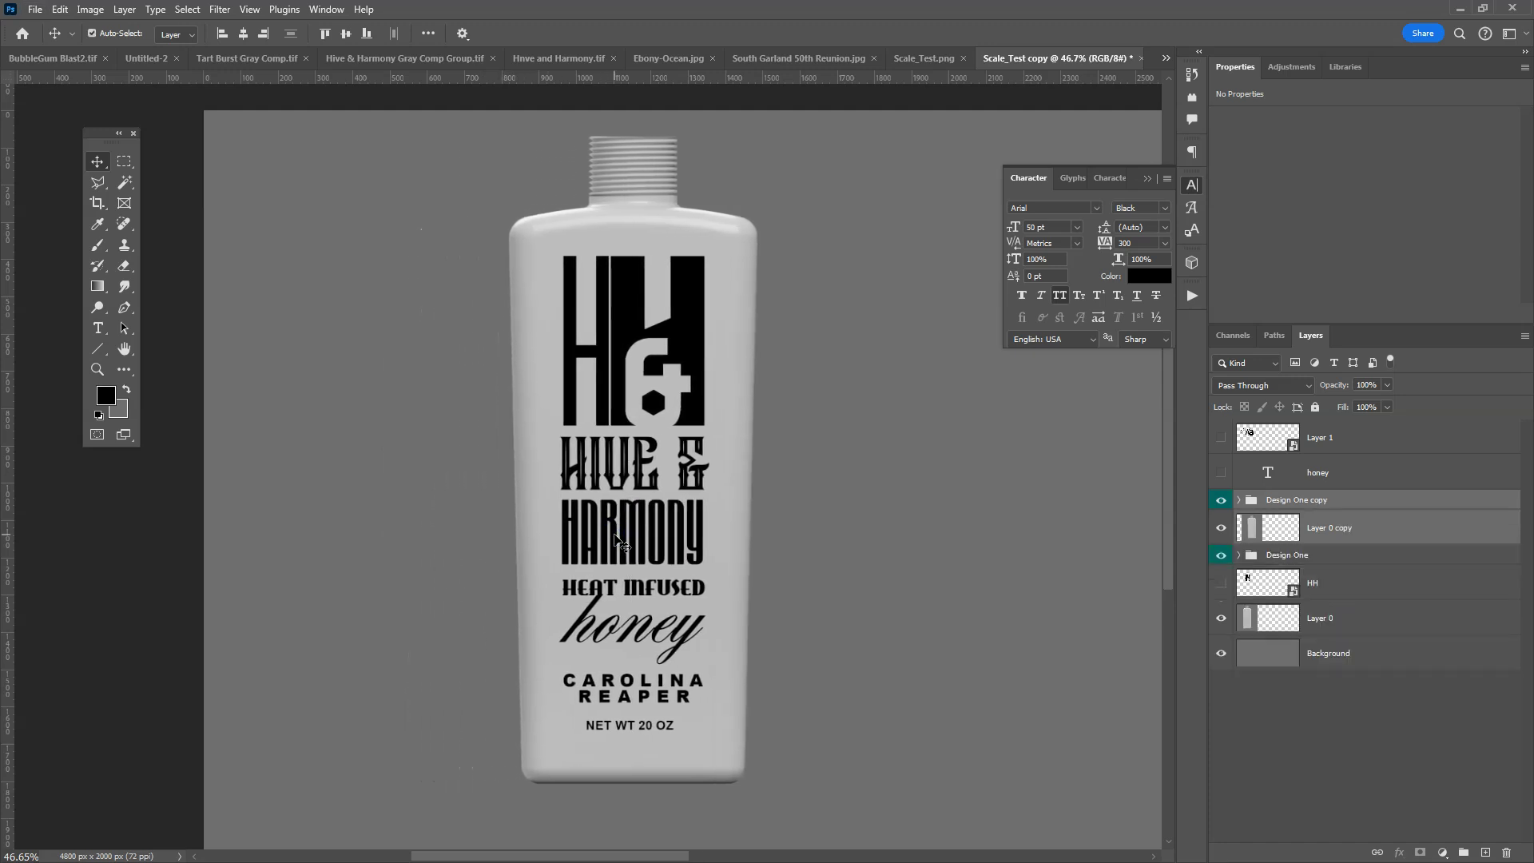
key("ctrl+z")
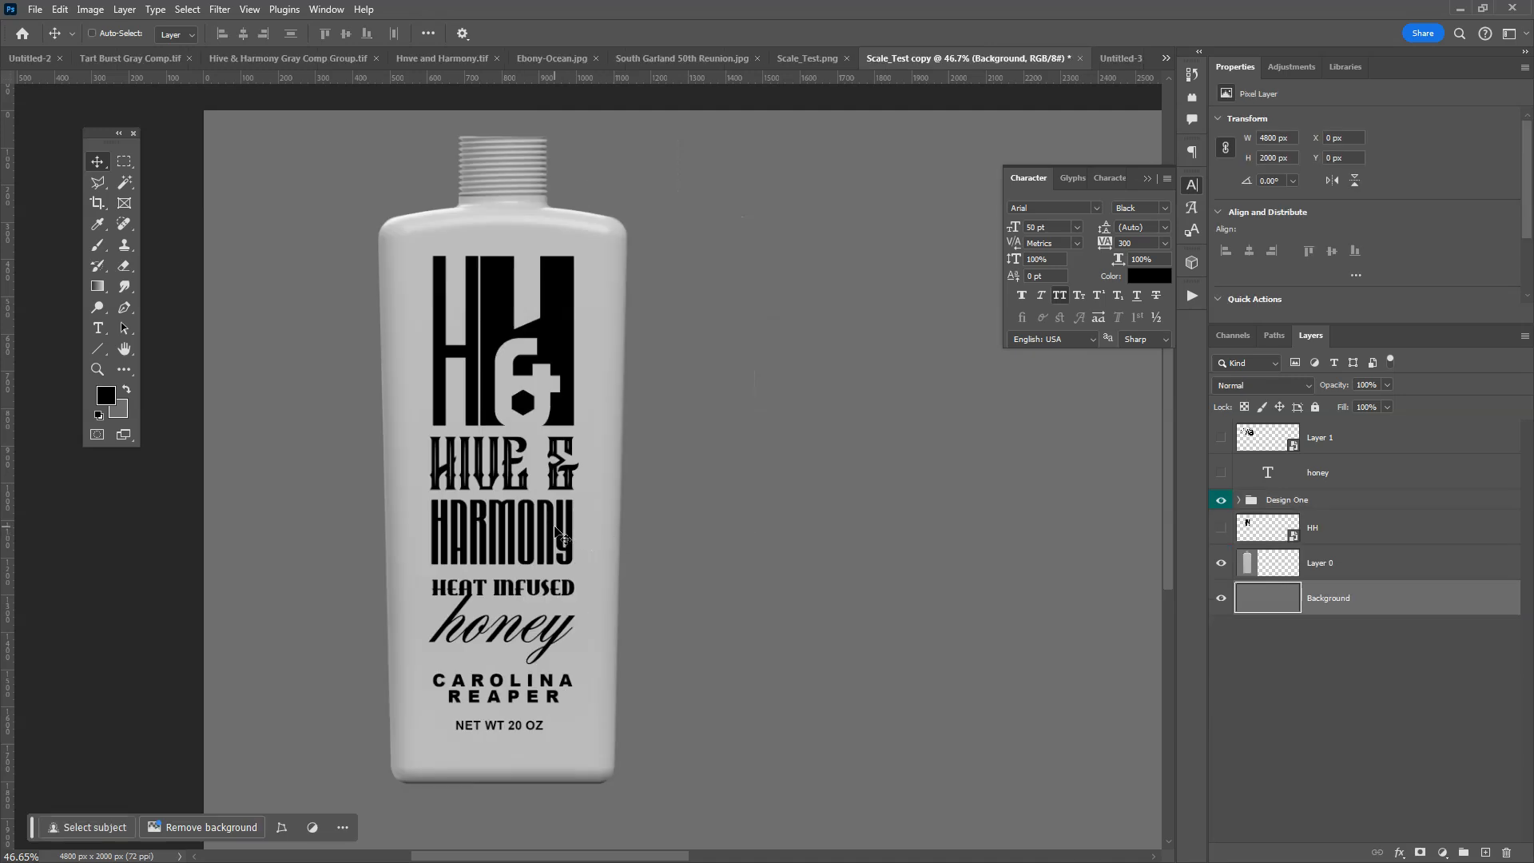
left_click_drag(518, 532, 558, 538)
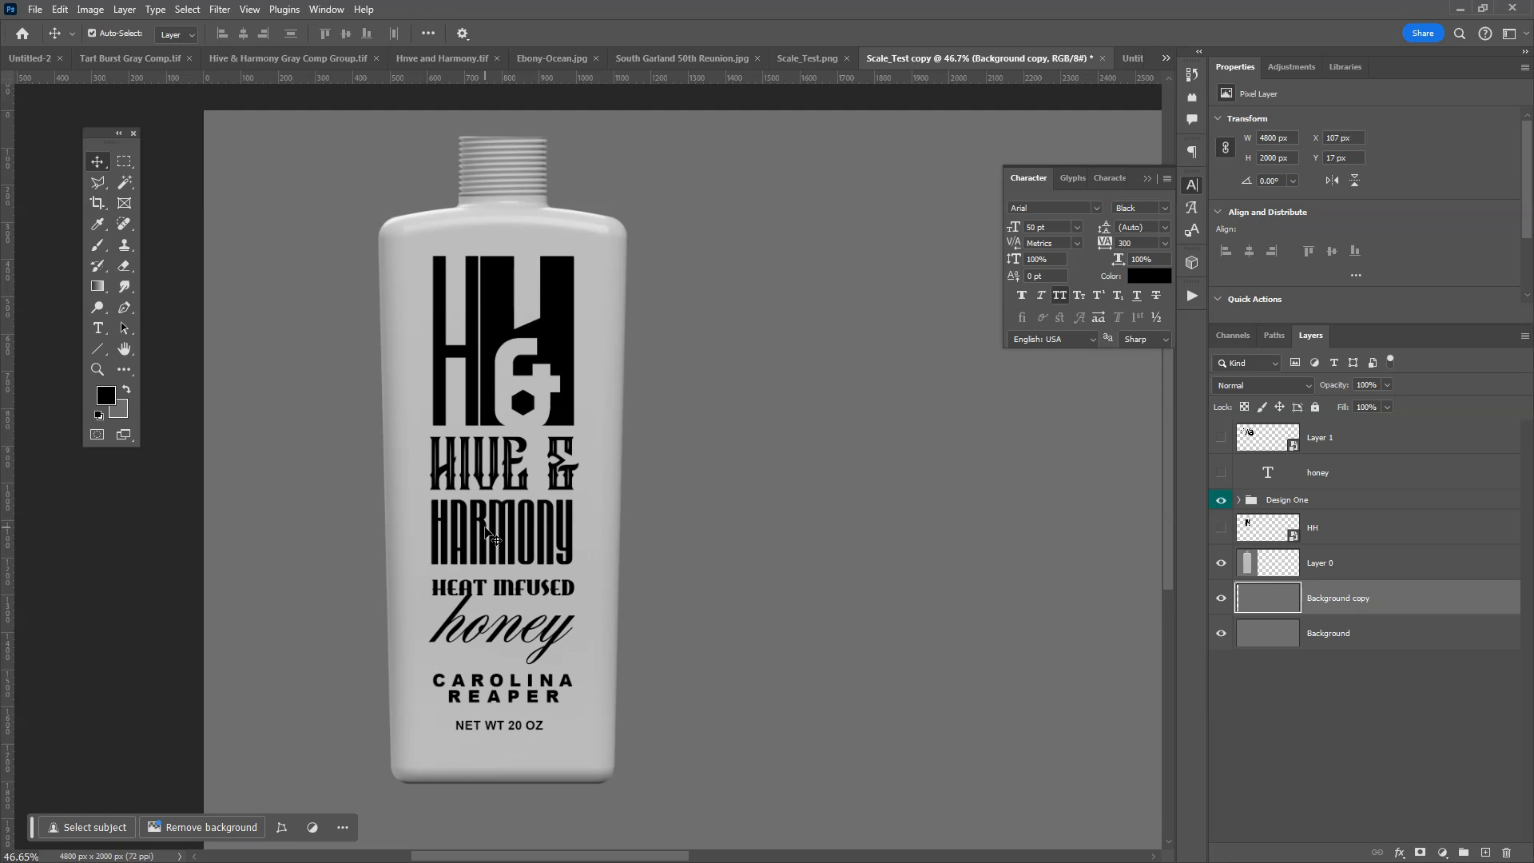
key("ctrl+z")
Duplicate the bottle layer "Layer 0" together with the "Design One" group about 983 px to the right of the original
left_click(1324, 564)
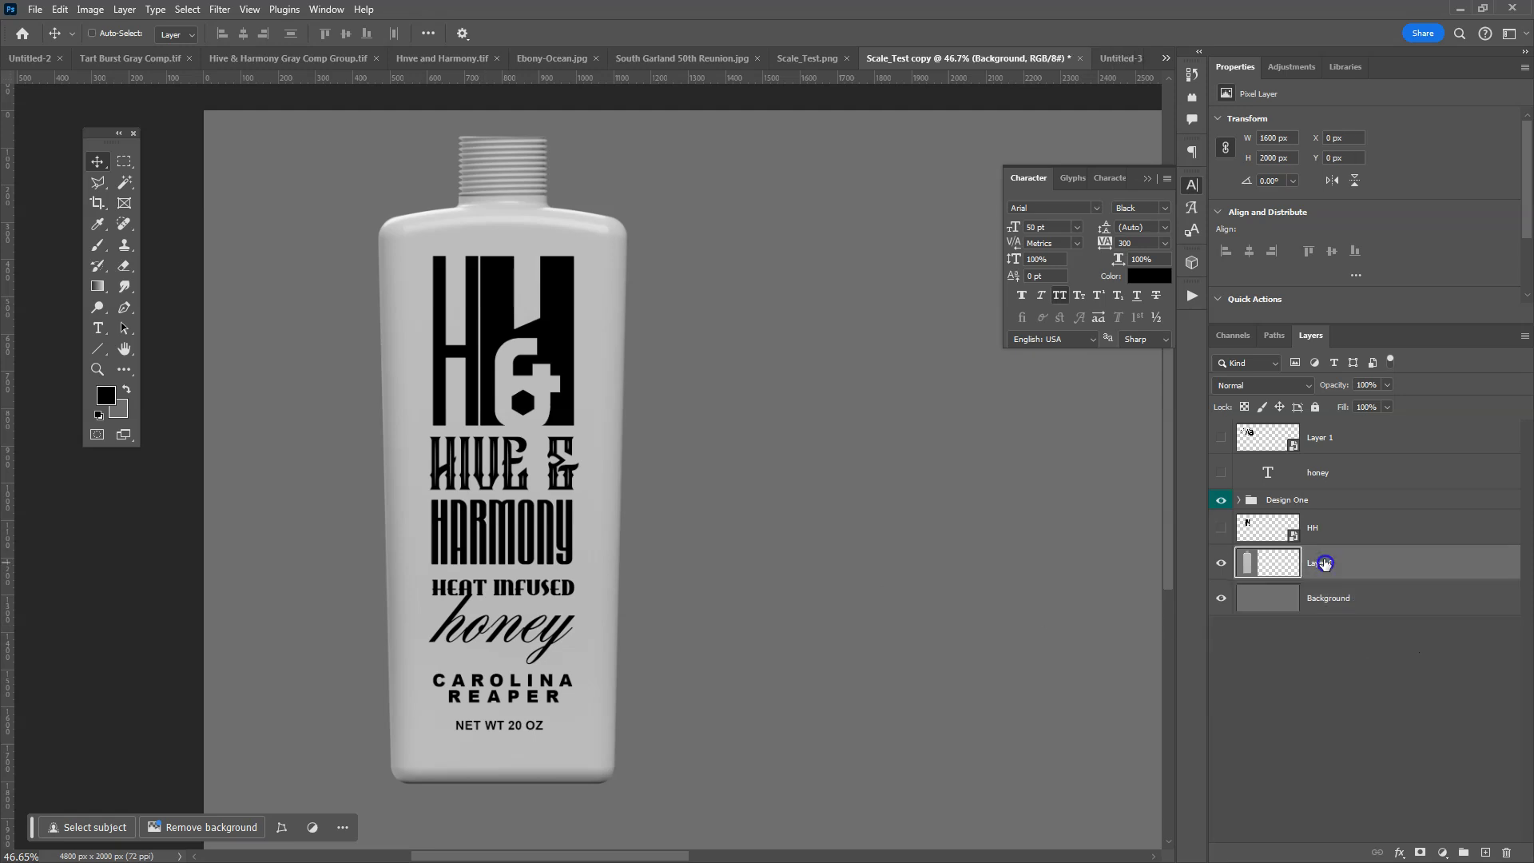
left_click(1336, 504, "ctrl")
left_click_drag(523, 487, 893, 518)
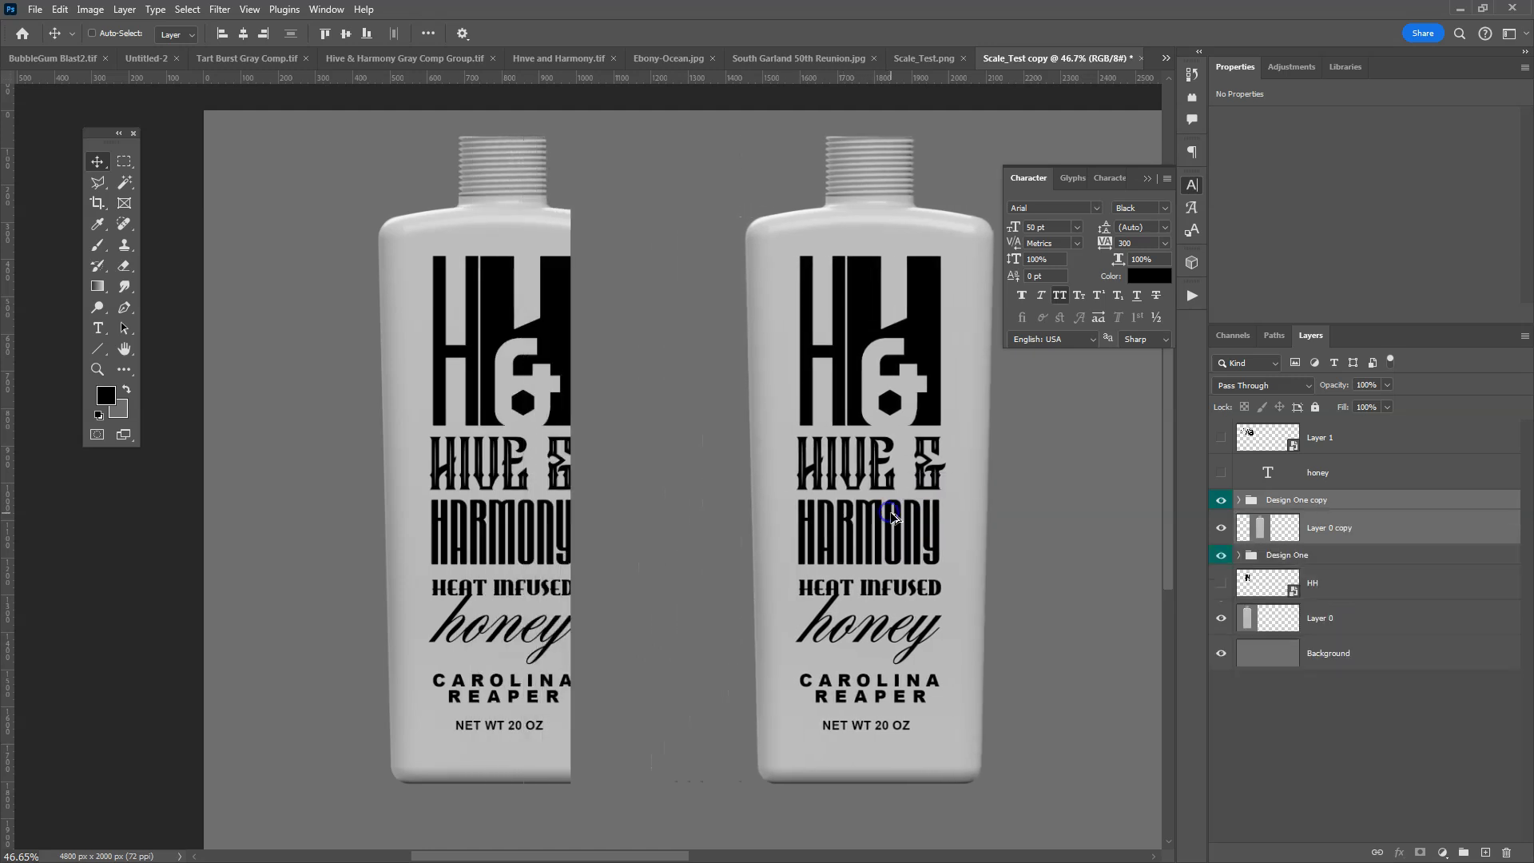
Mask "Layer 0 copy" to a rectangular selection of about 762 x 1806 px around the second bottle
left_click(1341, 536)
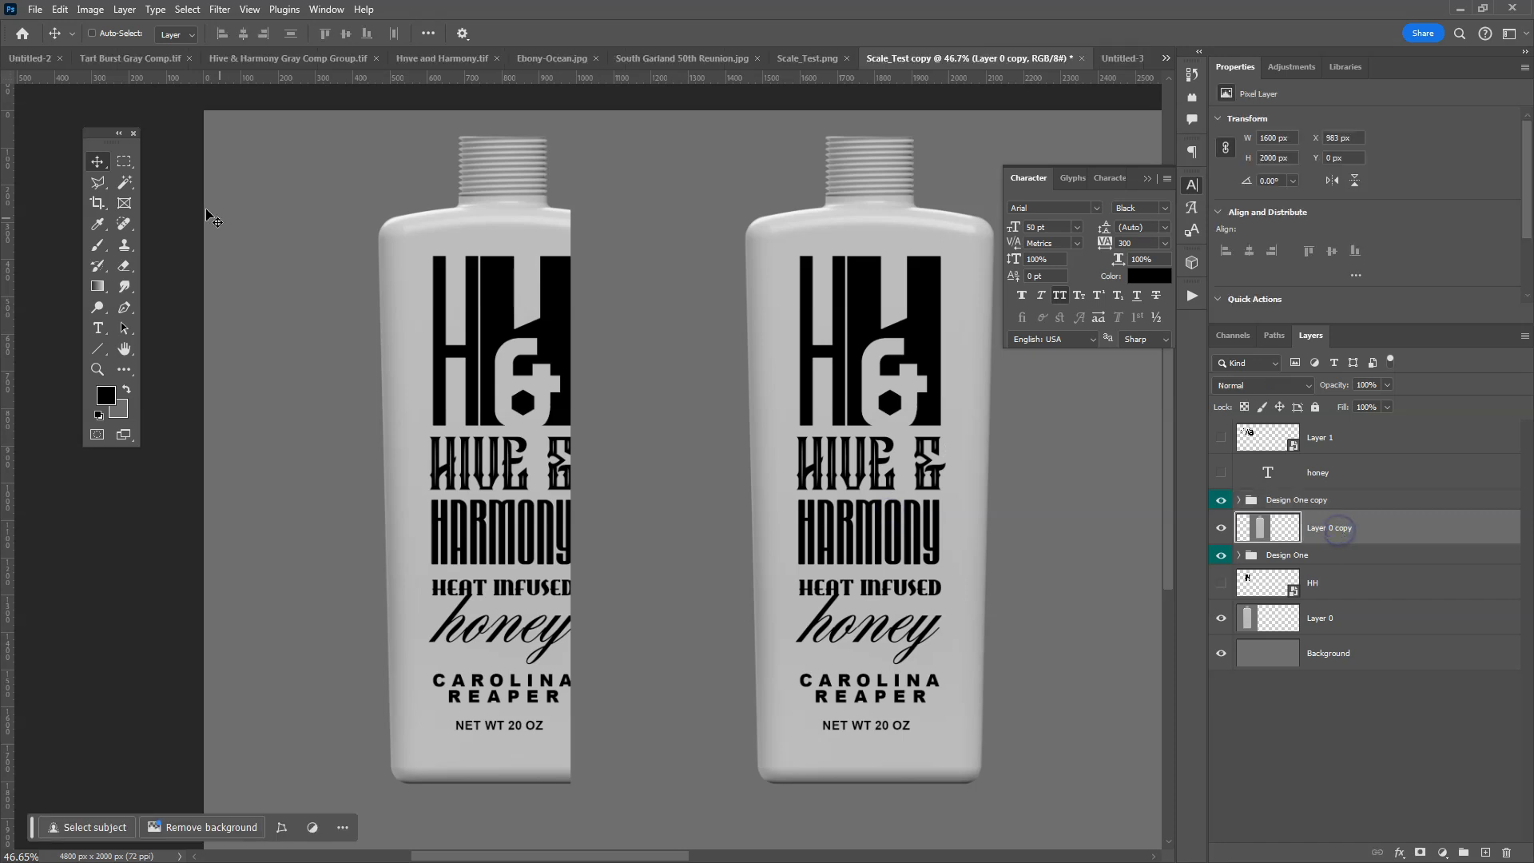
left_click(123, 161)
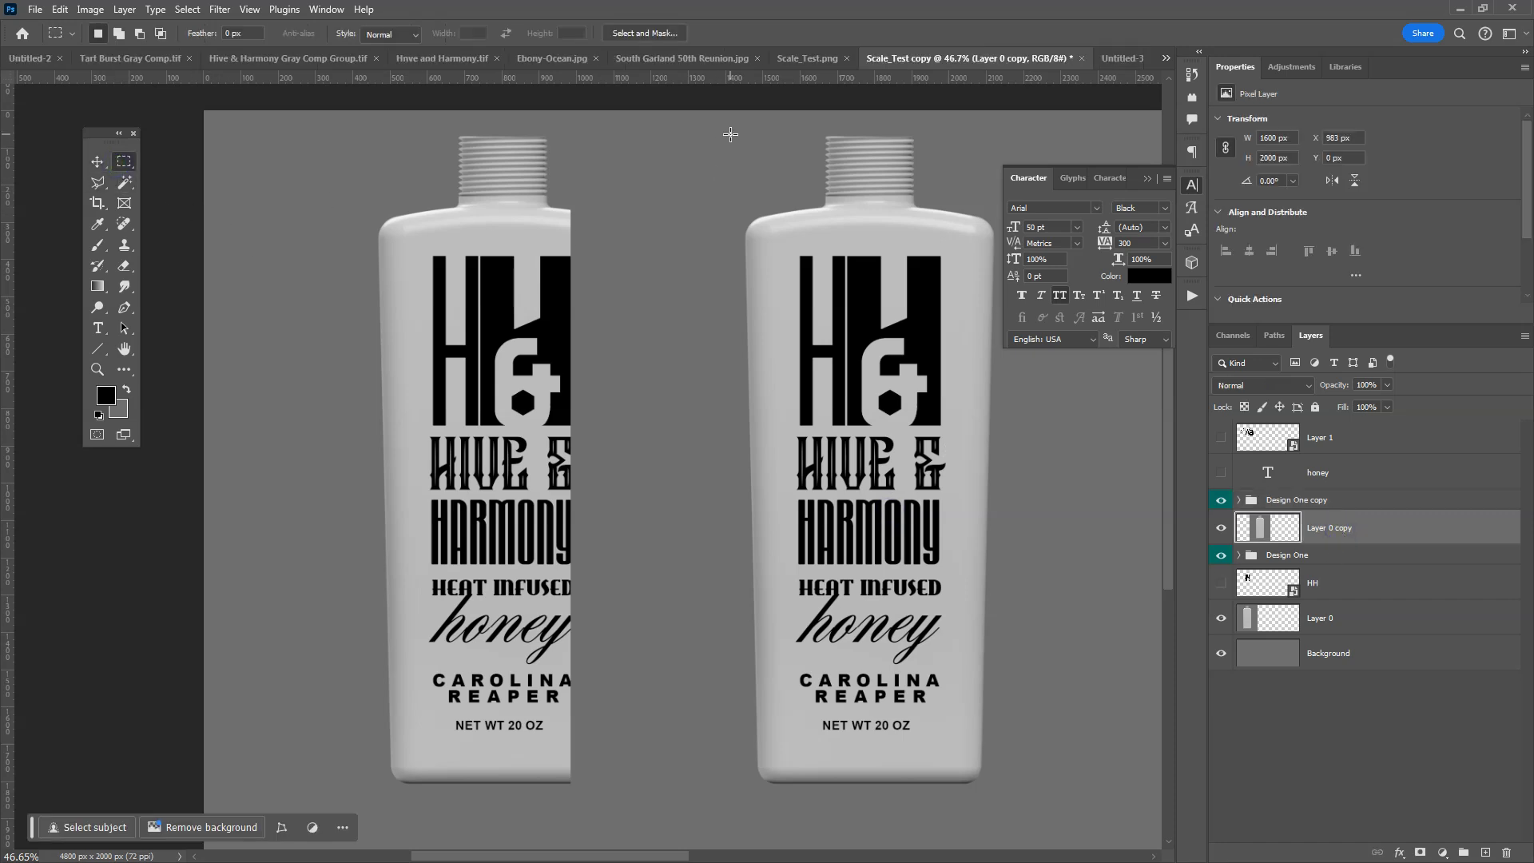
left_click_drag(726, 128, 1009, 800)
left_click(1147, 178)
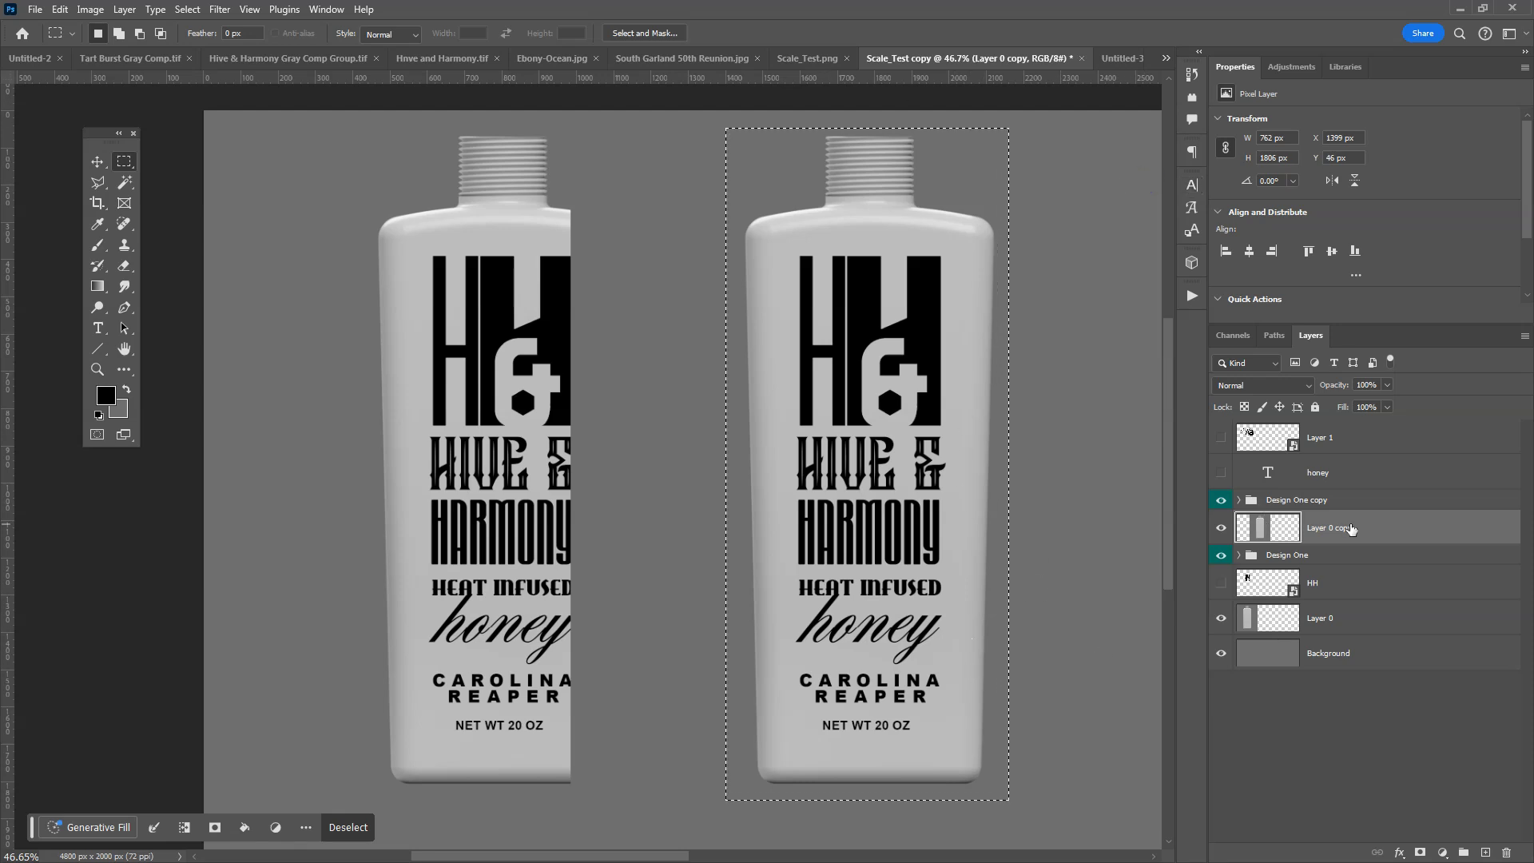
left_click(1421, 853)
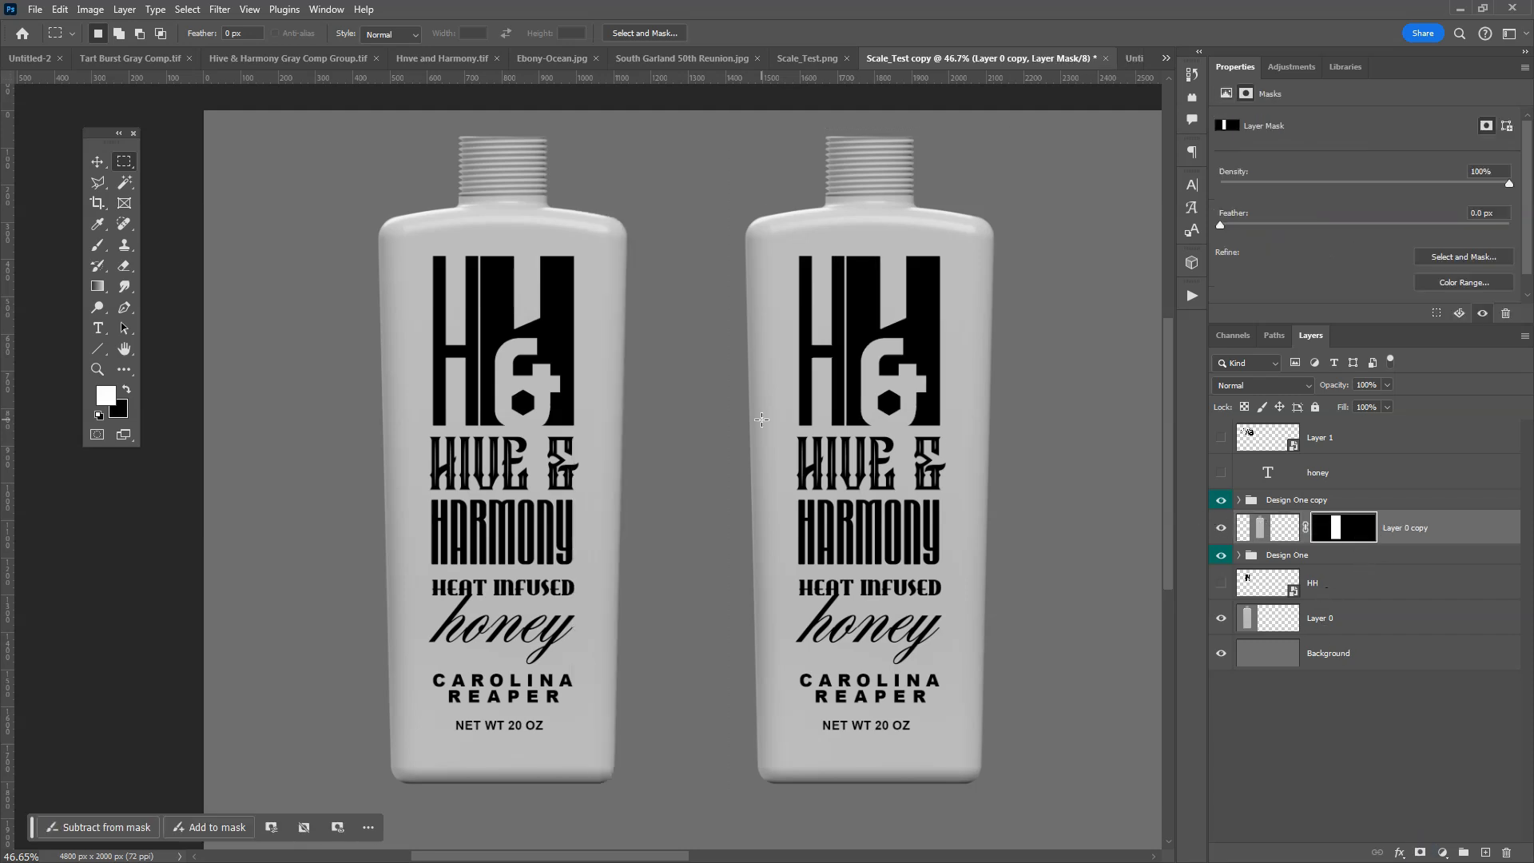
Duplicate "Design One copy" and the masked "Layer 0 copy" to the right as a third, evenly spaced bottle
left_click_drag(904, 390, 630, 415)
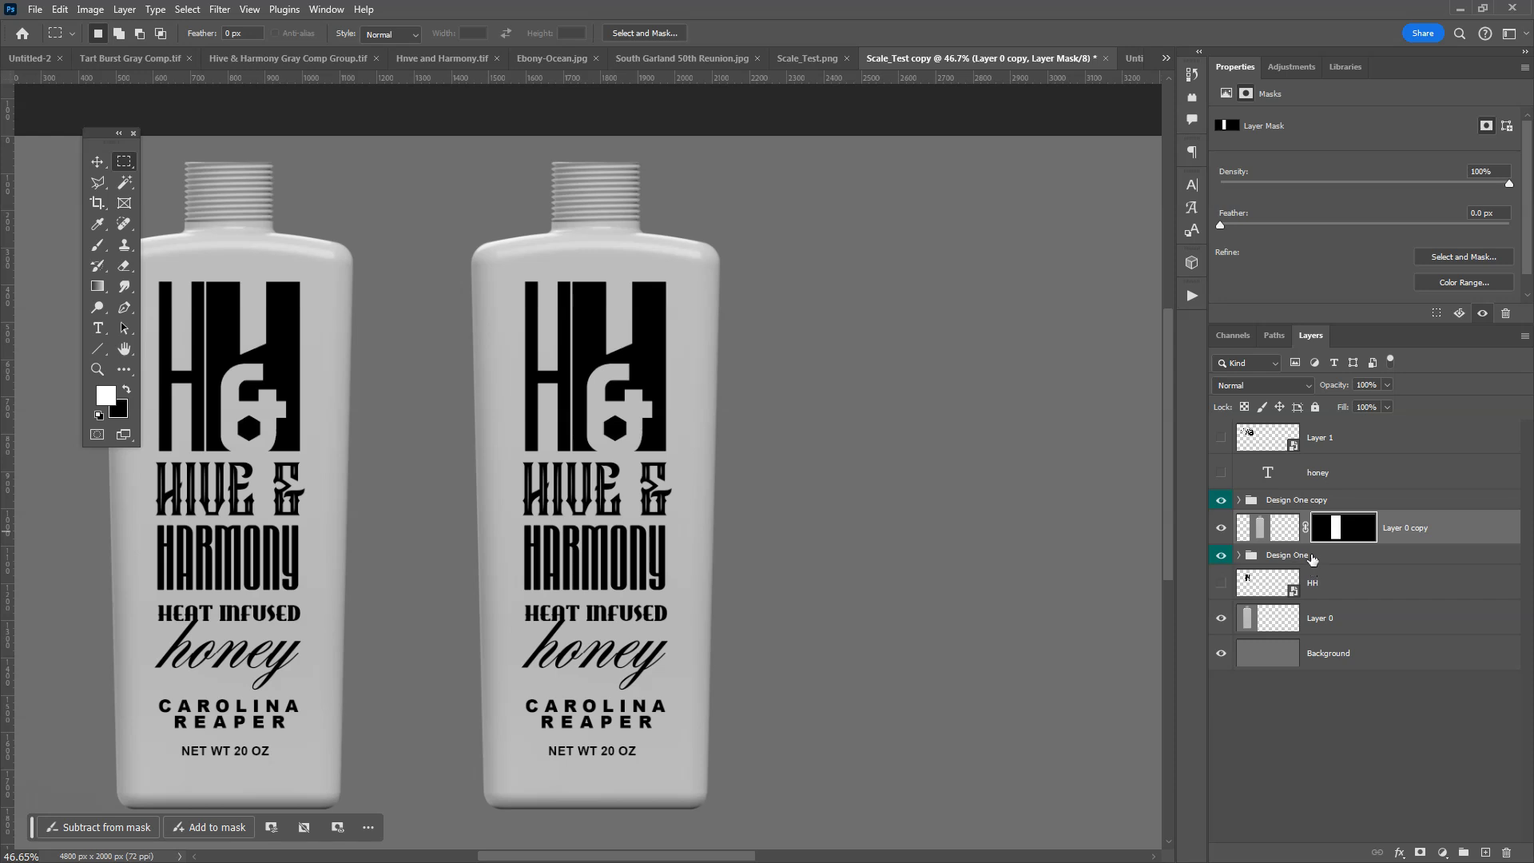
left_click(1308, 500)
left_click(1221, 501)
left_click(1221, 500)
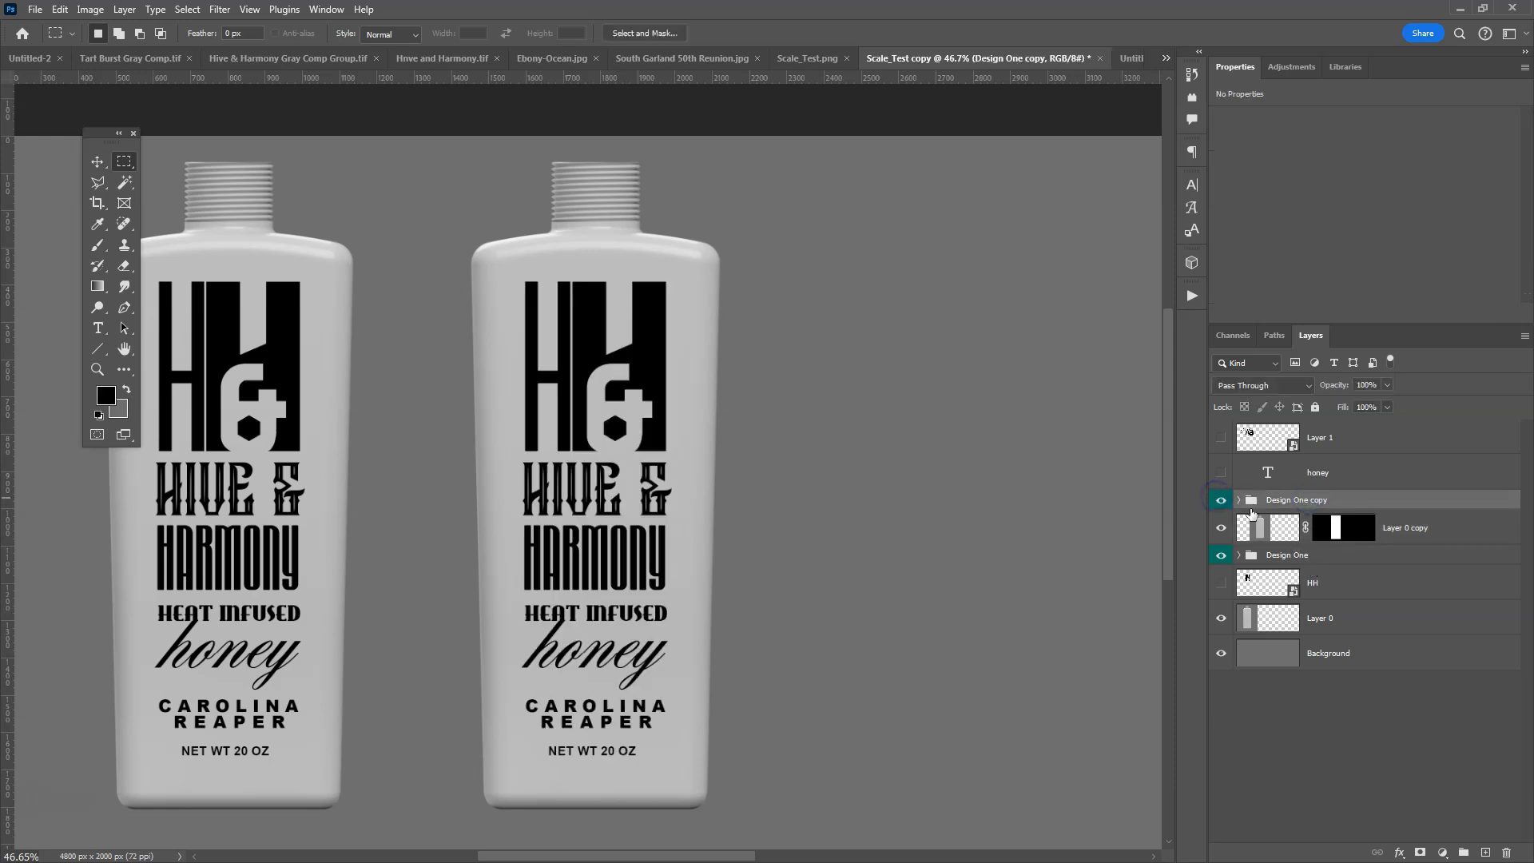
left_click(1422, 528, "ctrl")
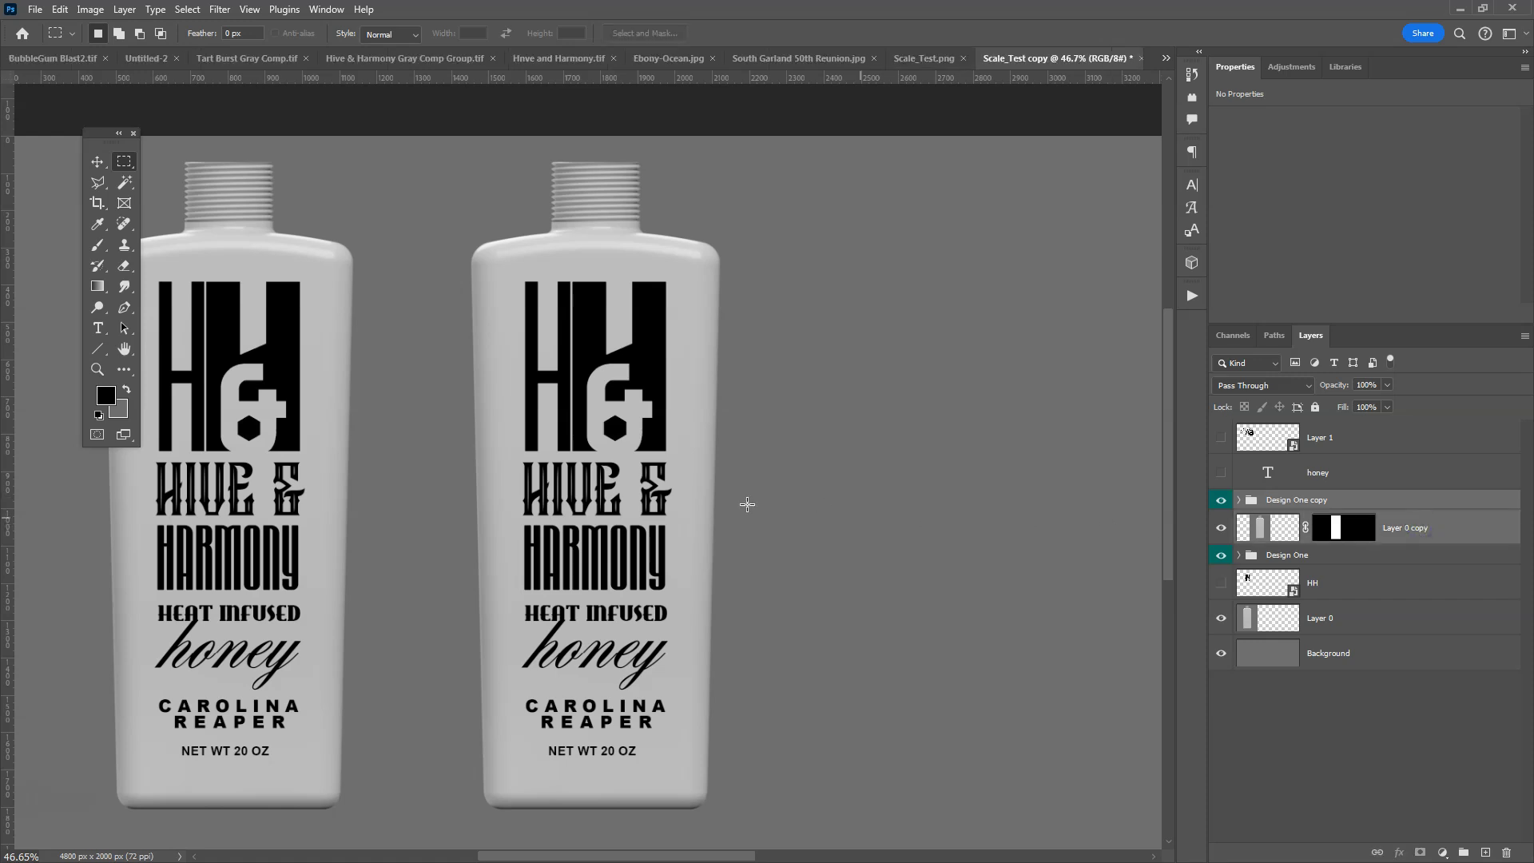
left_click(98, 162)
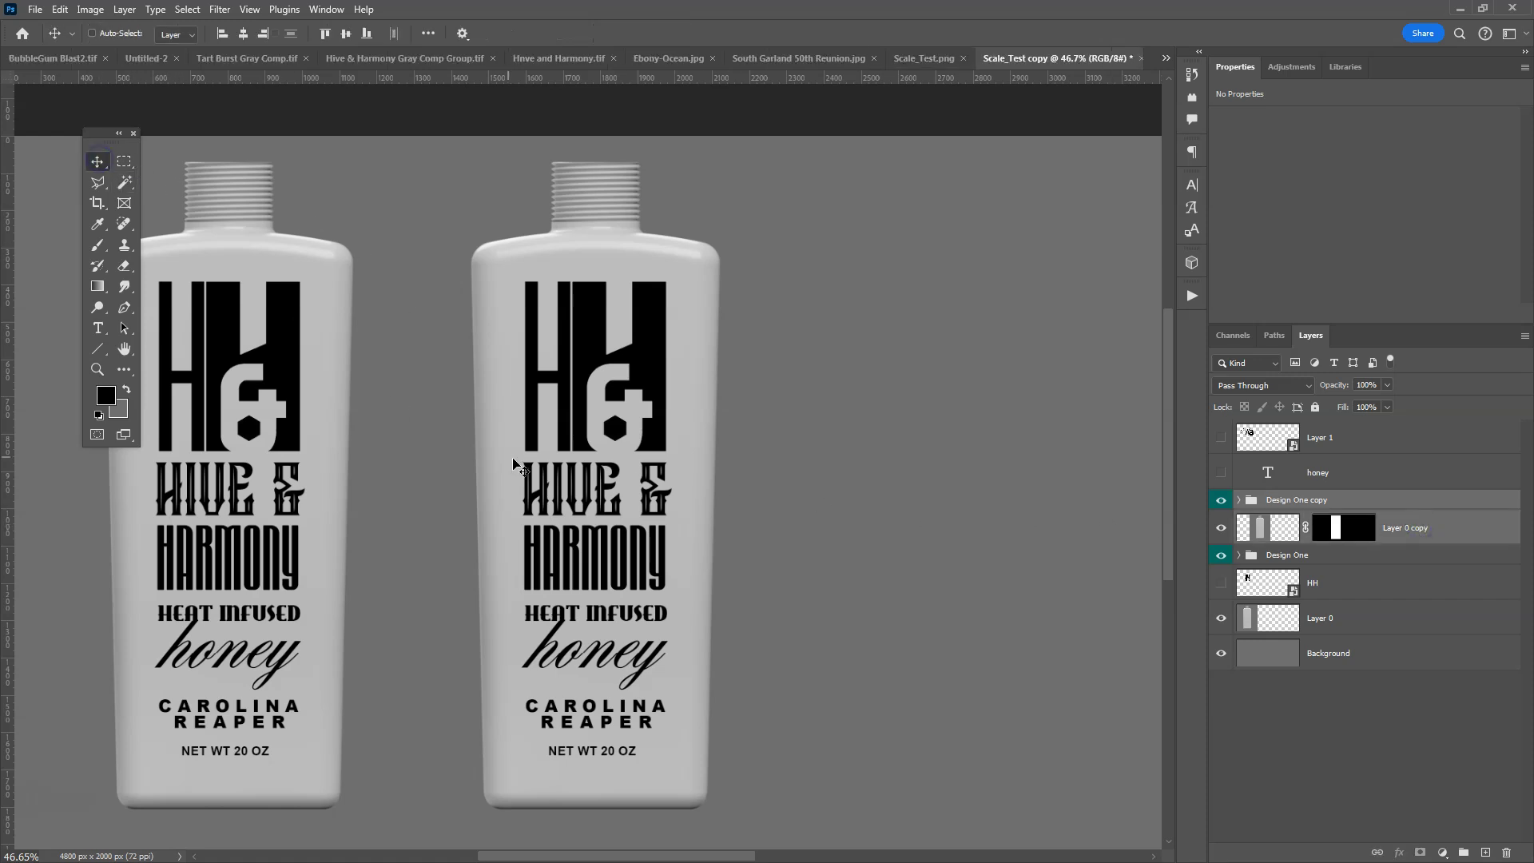
left_click_drag(601, 504, 962, 514)
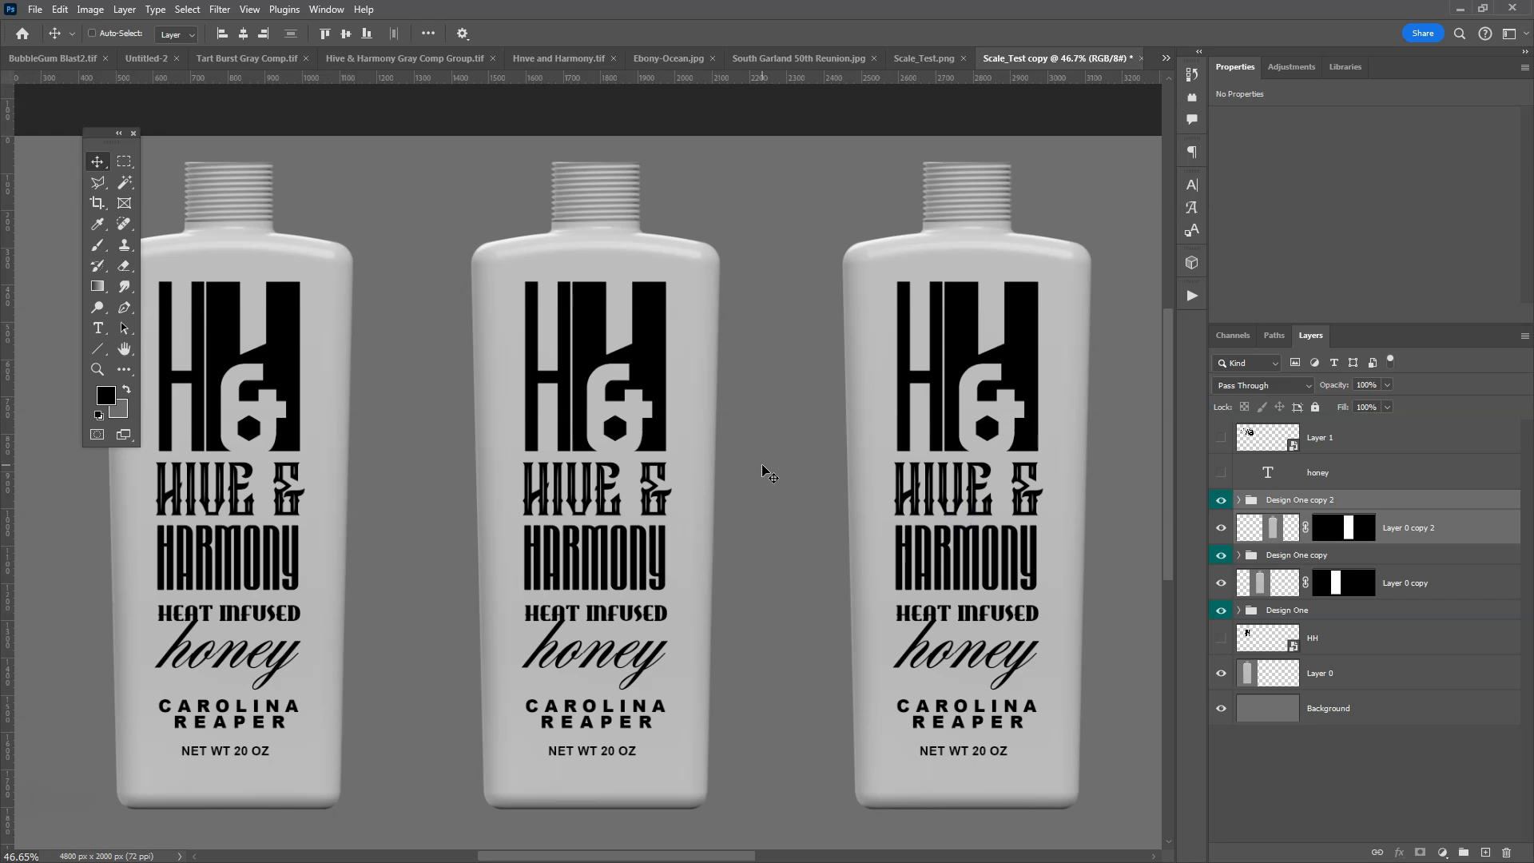
Place vertical guides just outside the first and third bottles and a horizontal guide slightly below the bottles
scroll(763, 471, "down", 3)
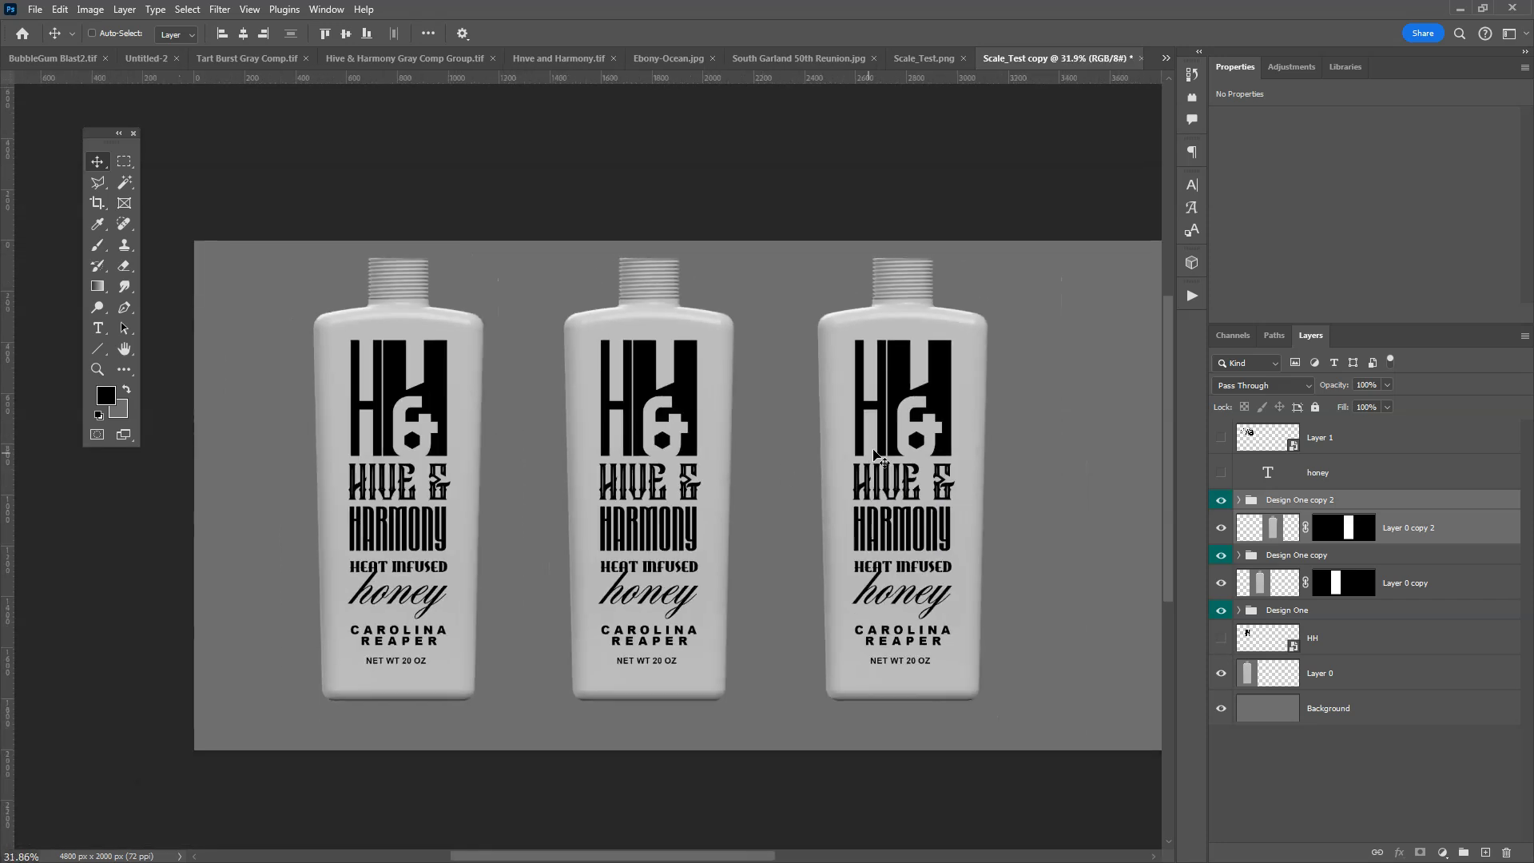
left_click_drag(879, 460, 846, 435)
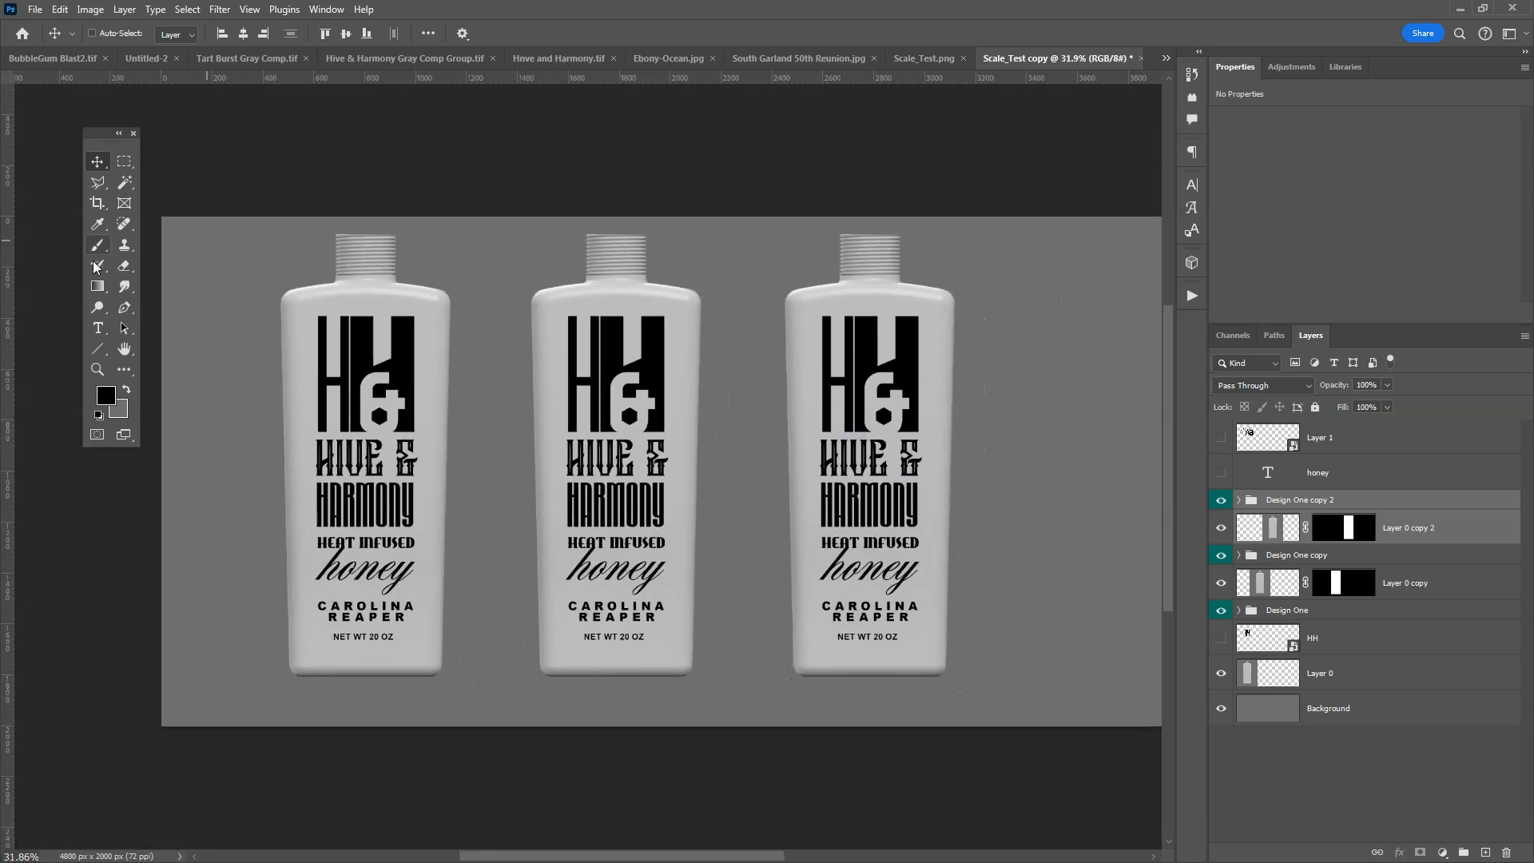
left_click_drag(7, 308, 243, 357)
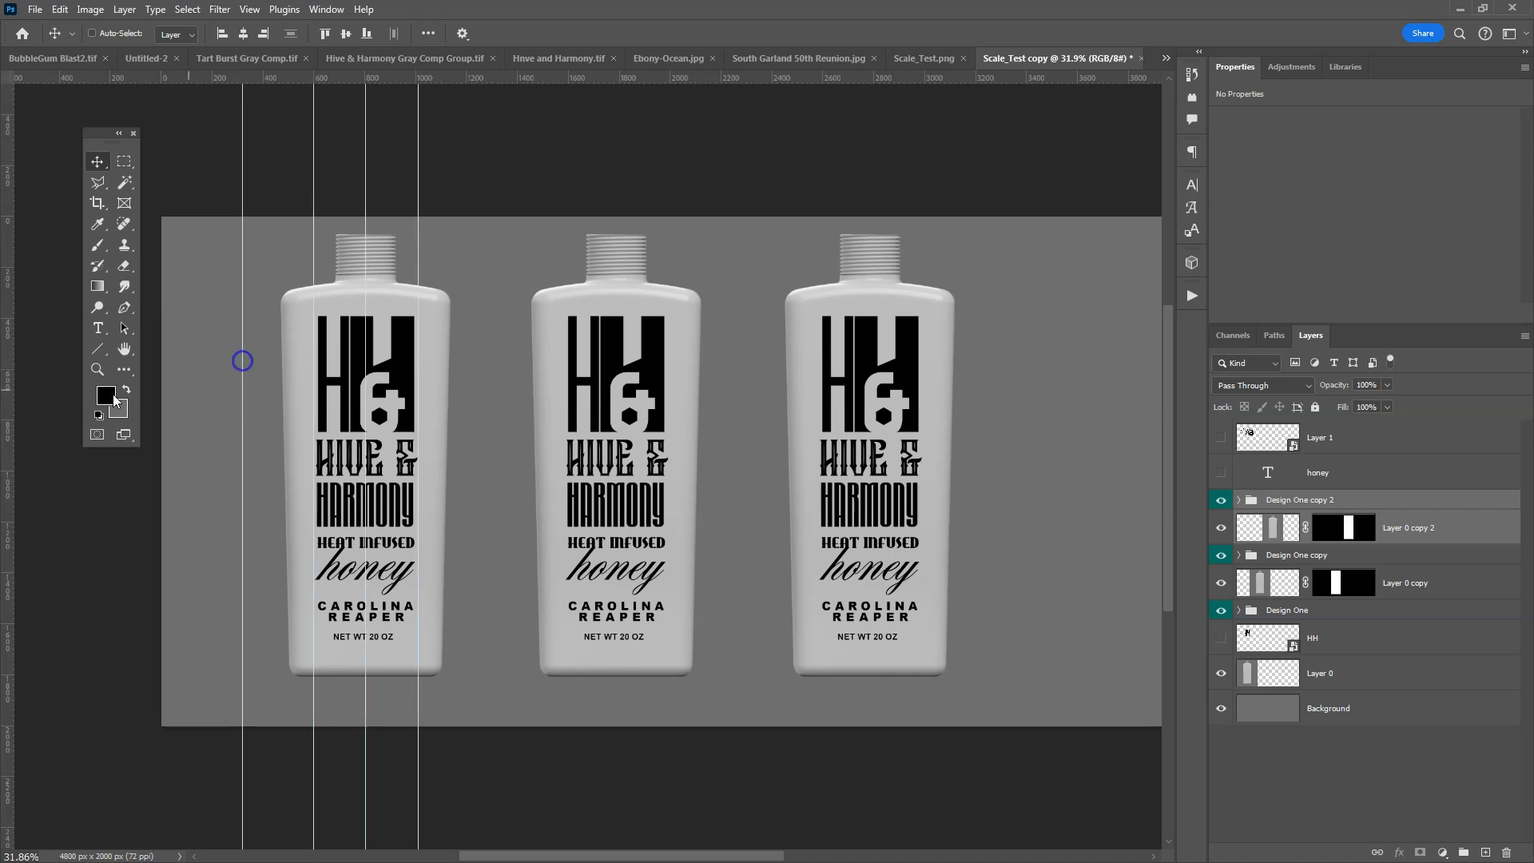
left_click_drag(7, 406, 994, 400)
left_click_drag(508, 83, 493, 706)
left_click(351, 428, "ctrl")
left_click(159, 210, "ctrl")
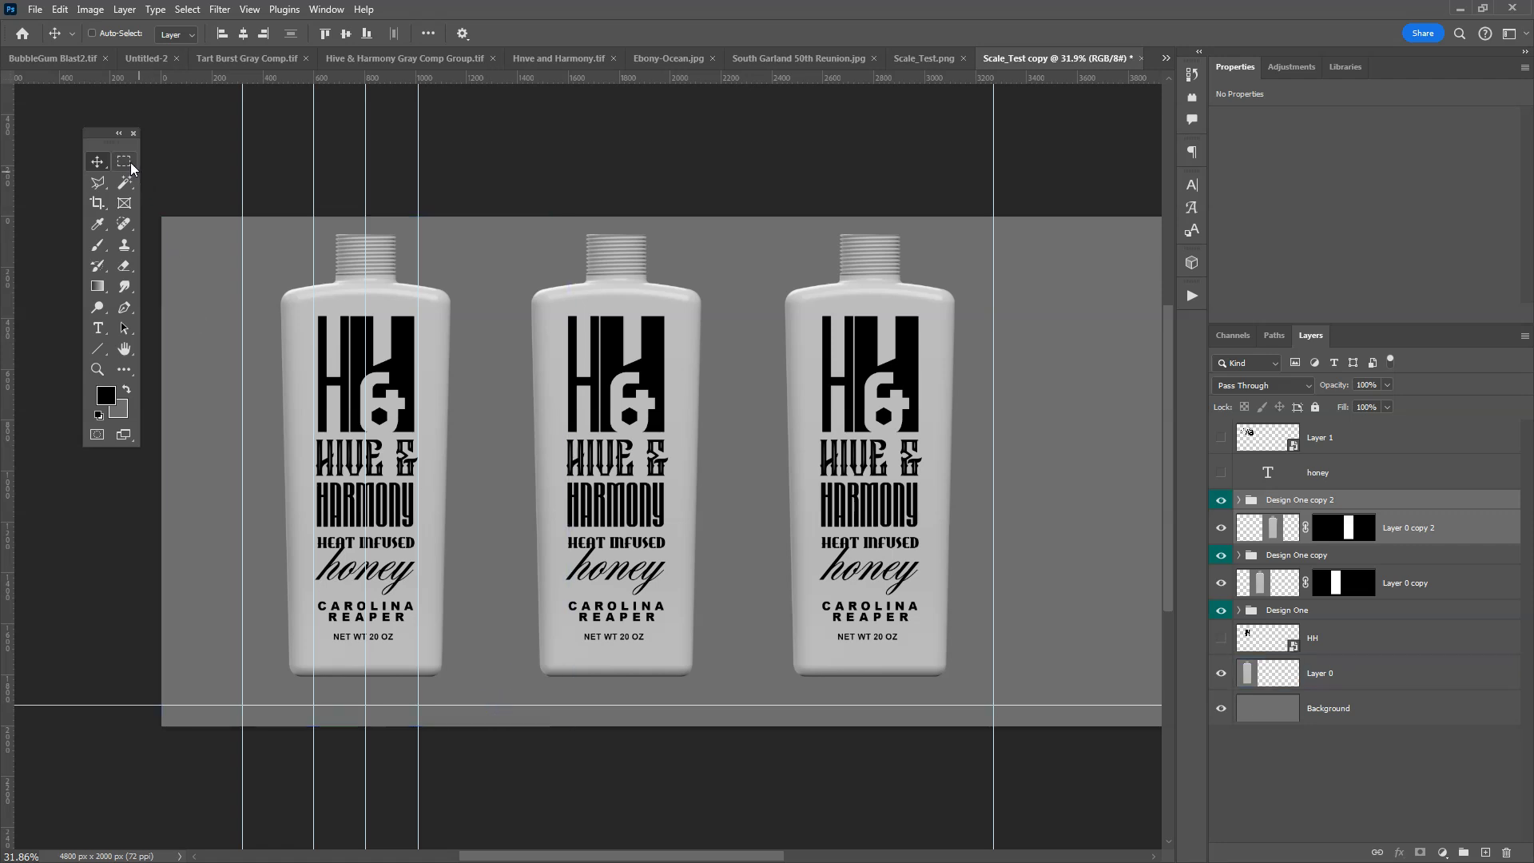
Crop the canvas to the outer guides, keeping the top edge, at about 2950 x 1916 px
left_click(97, 203)
left_click_drag(242, 208, 993, 705)
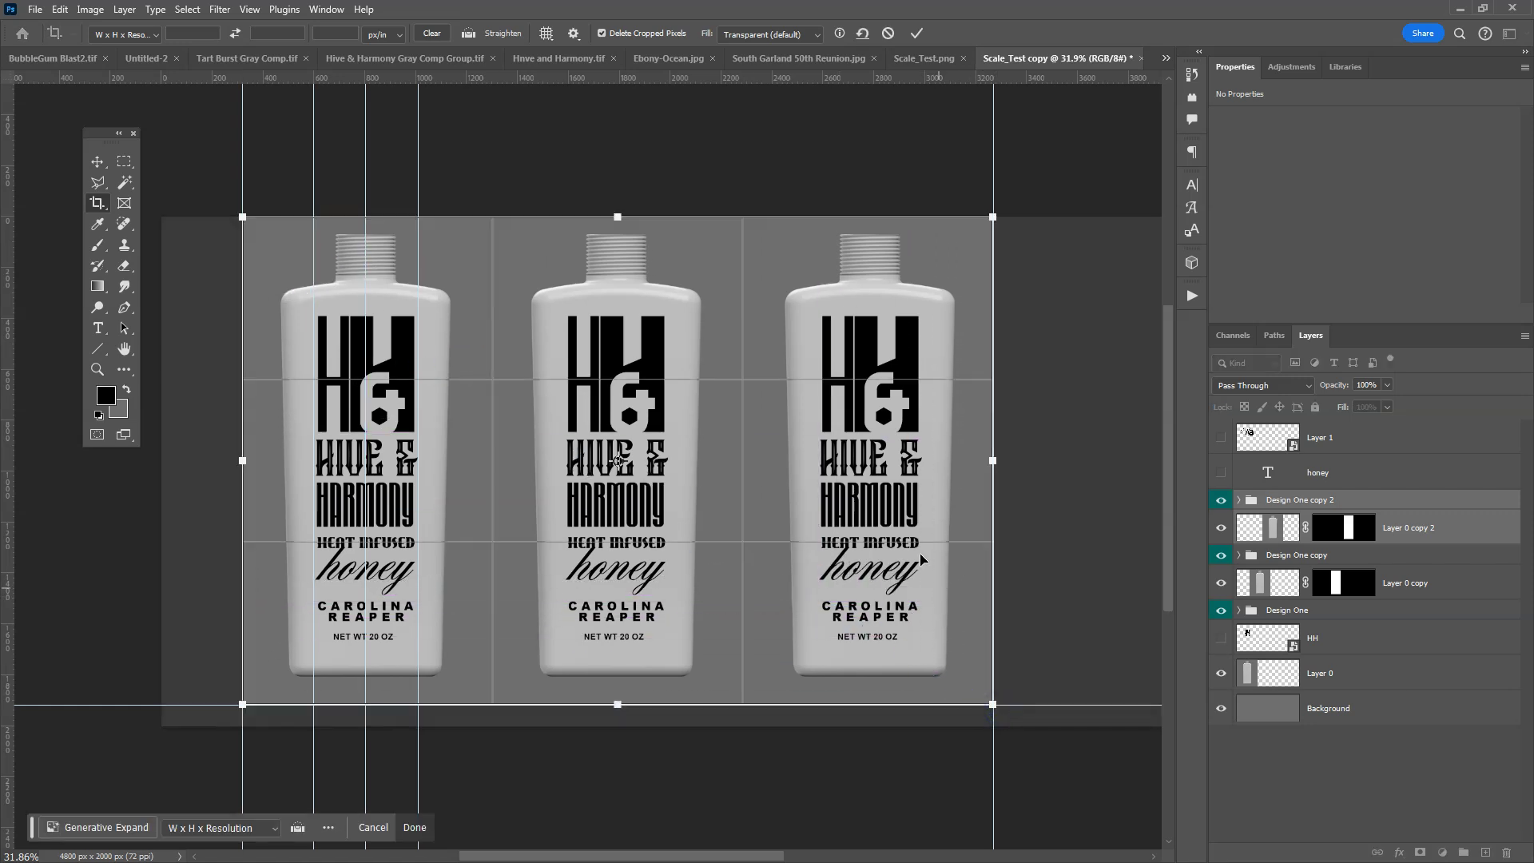
key("Return")
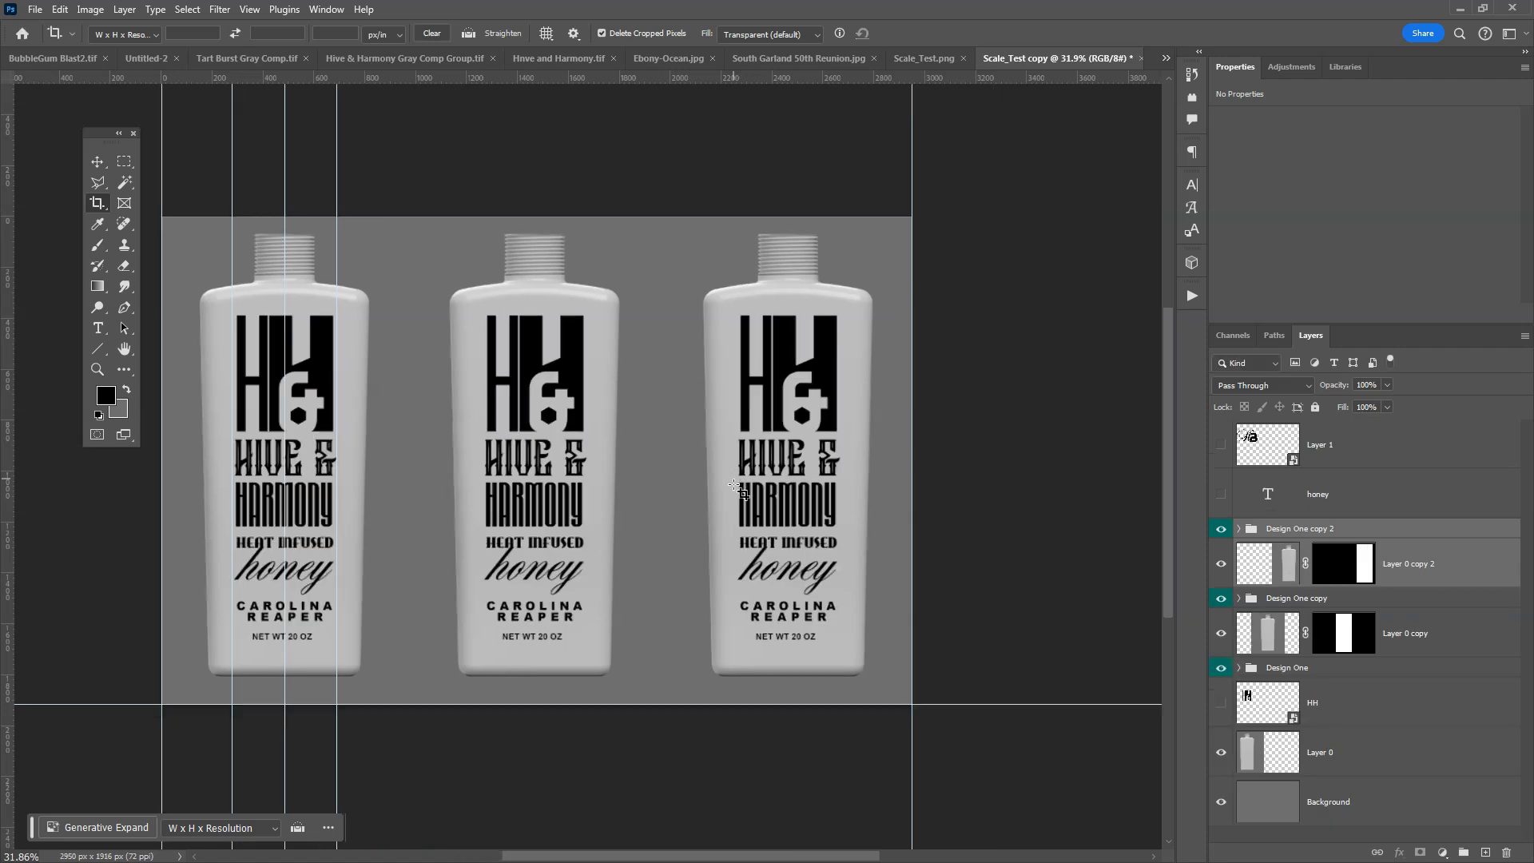
Expand the "Design One copy 2" group and move "Layer 0 copy 2" into it beneath "Group 1"
left_click_drag(592, 489, 708, 435)
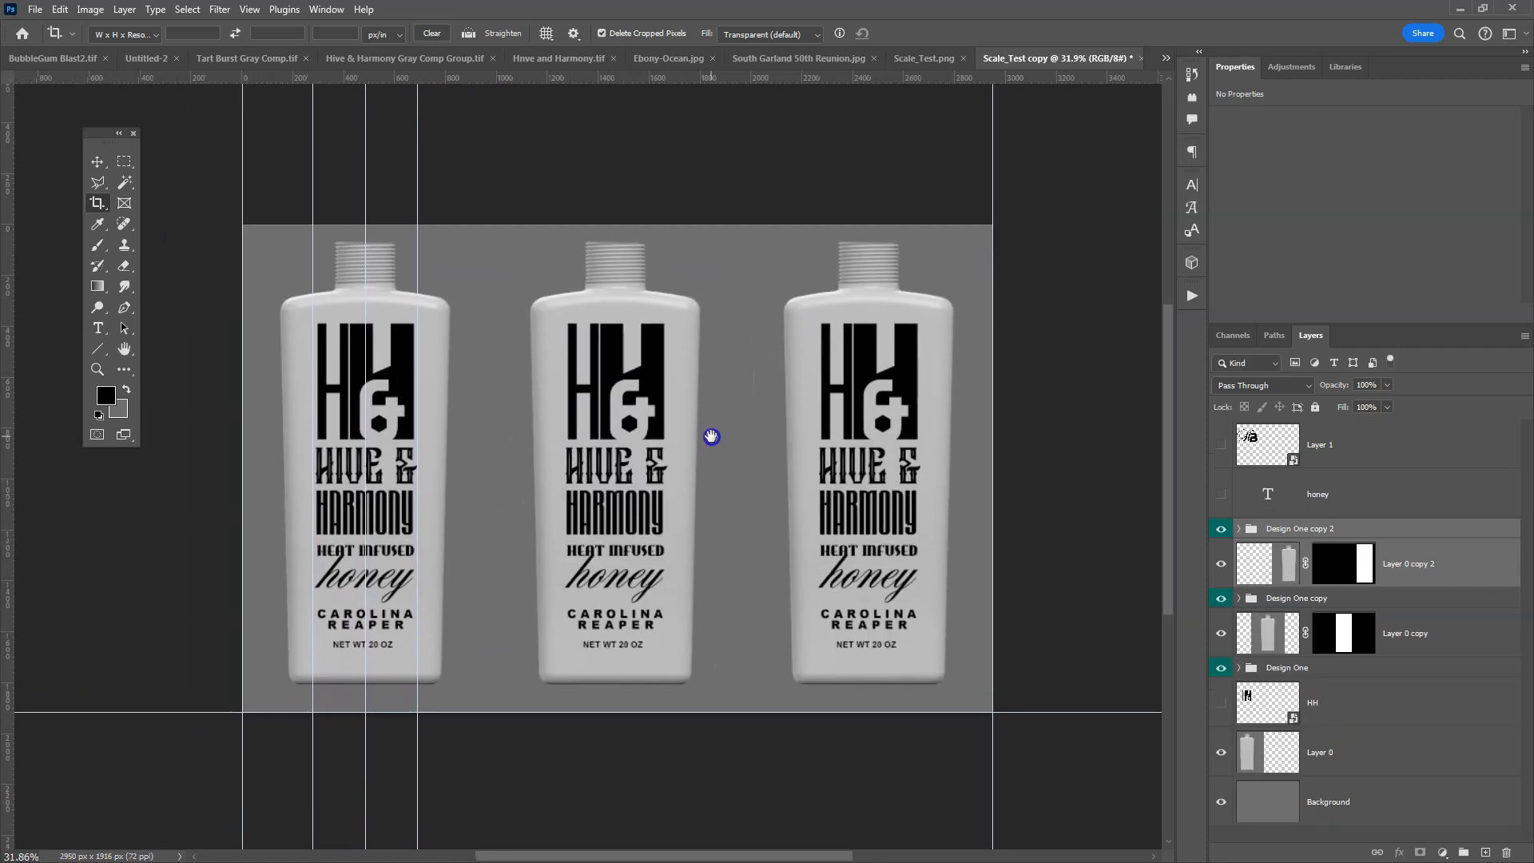
scroll(712, 445, "up", 2)
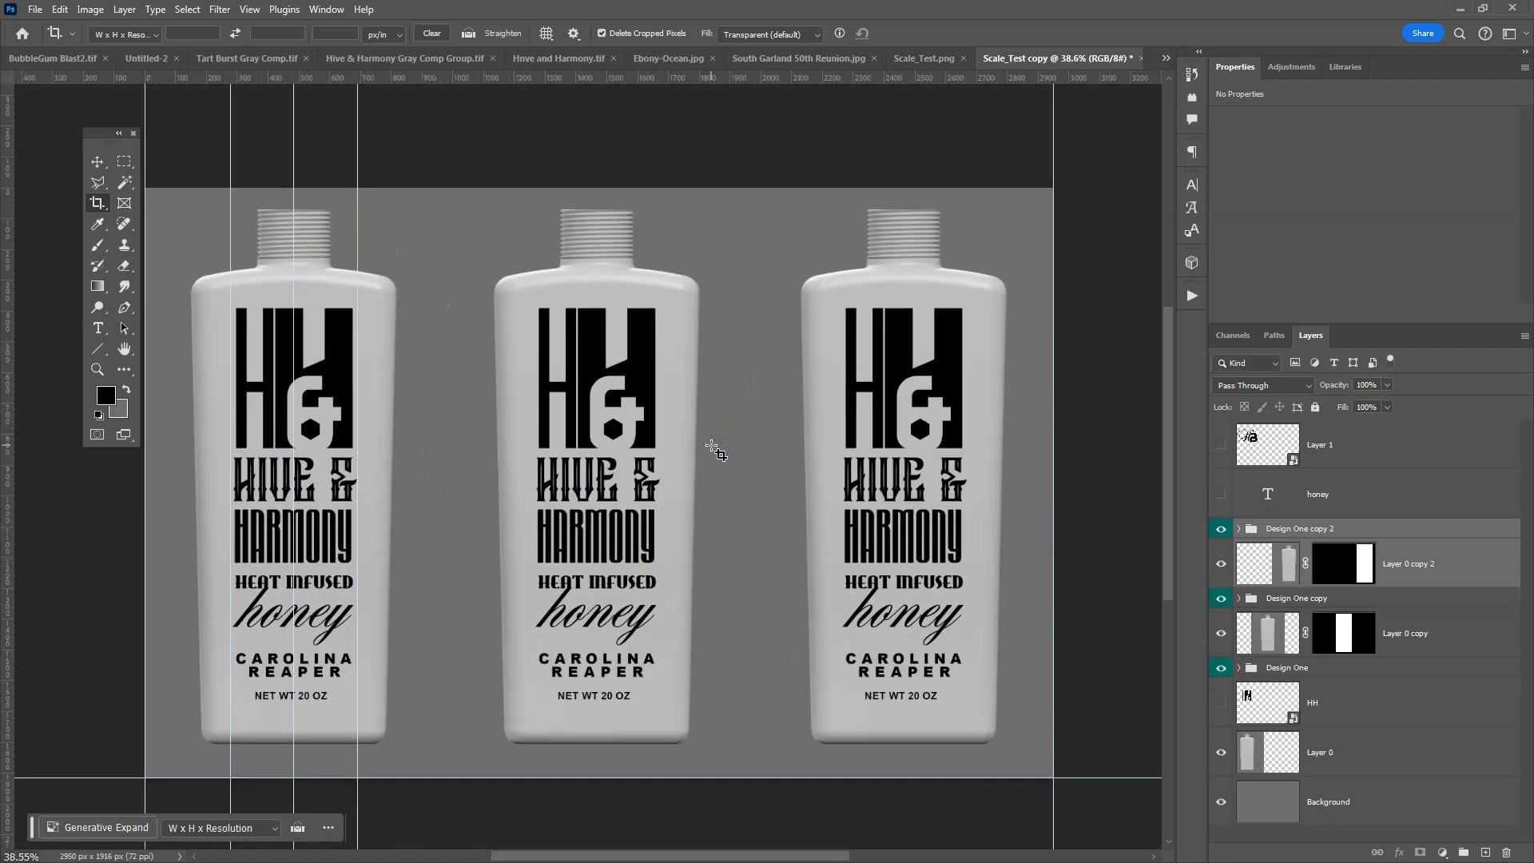
left_click(96, 162)
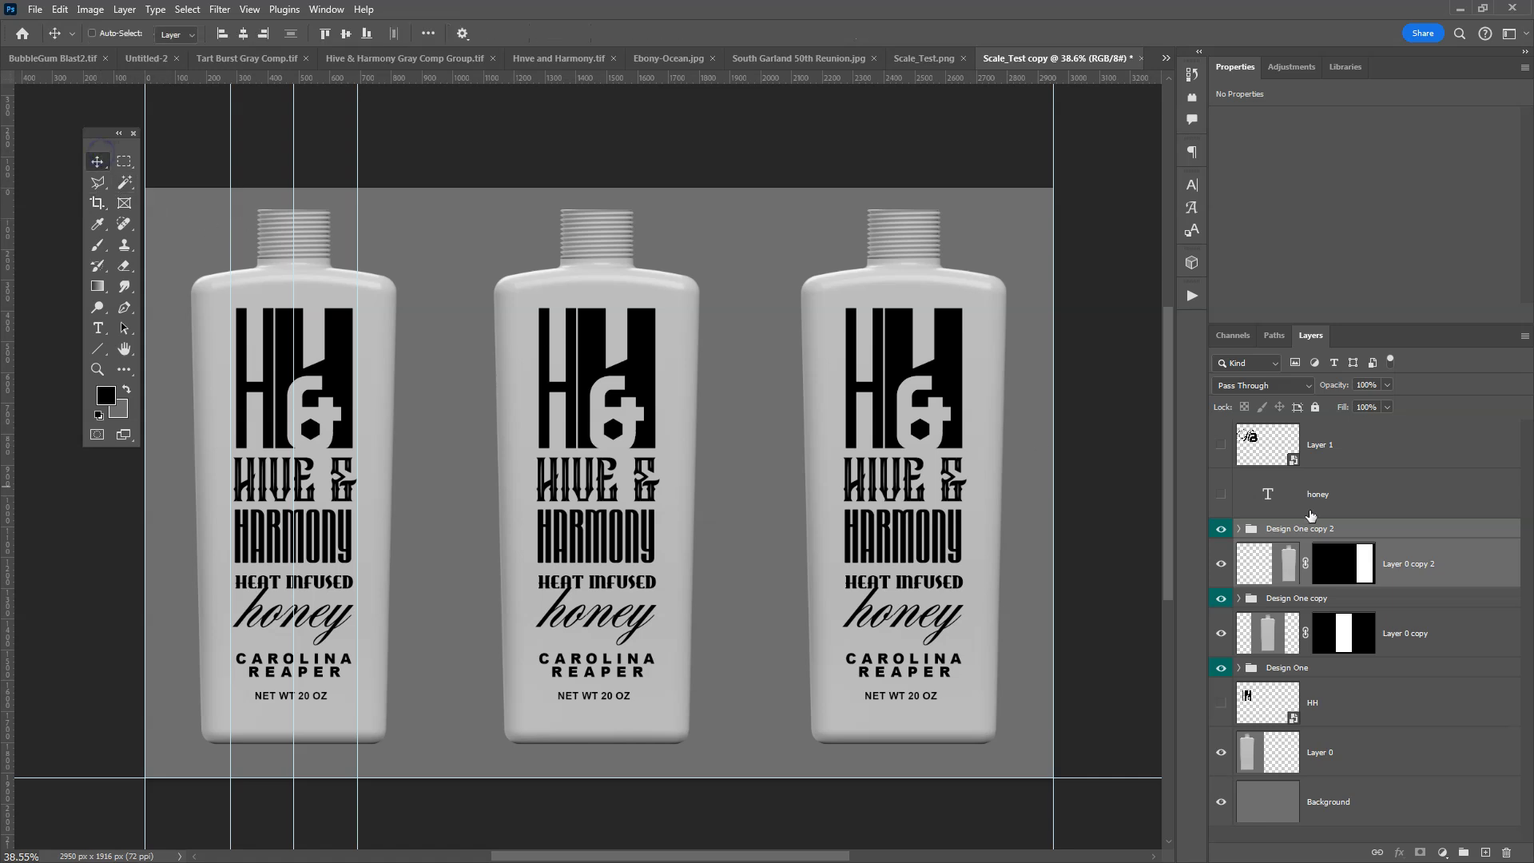
left_click(1424, 563)
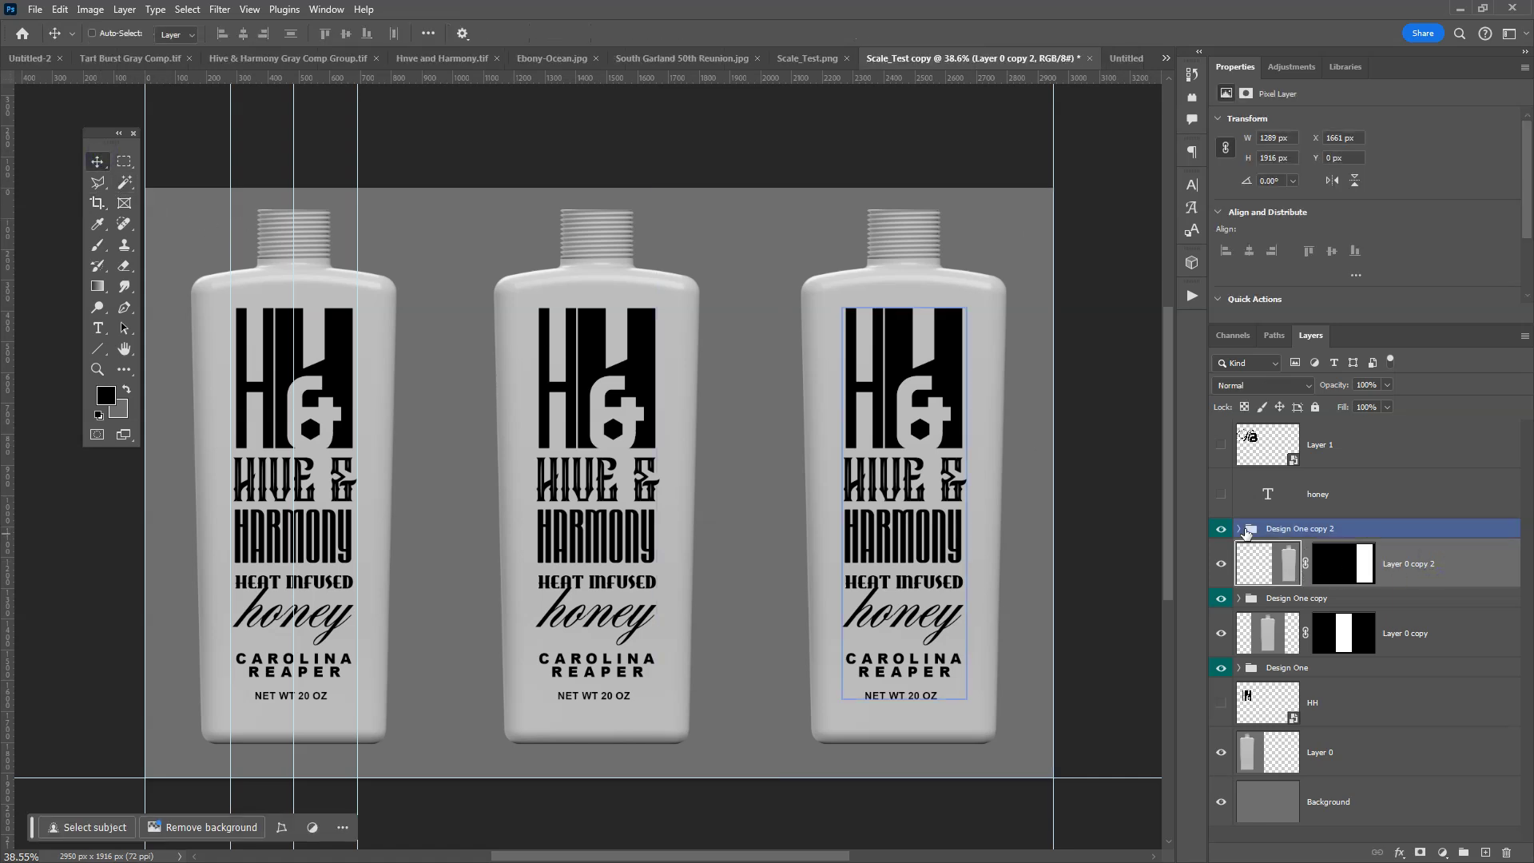
left_click_drag(1279, 543, 1243, 539)
left_click(1239, 531)
scroll(1278, 551, "down", 3)
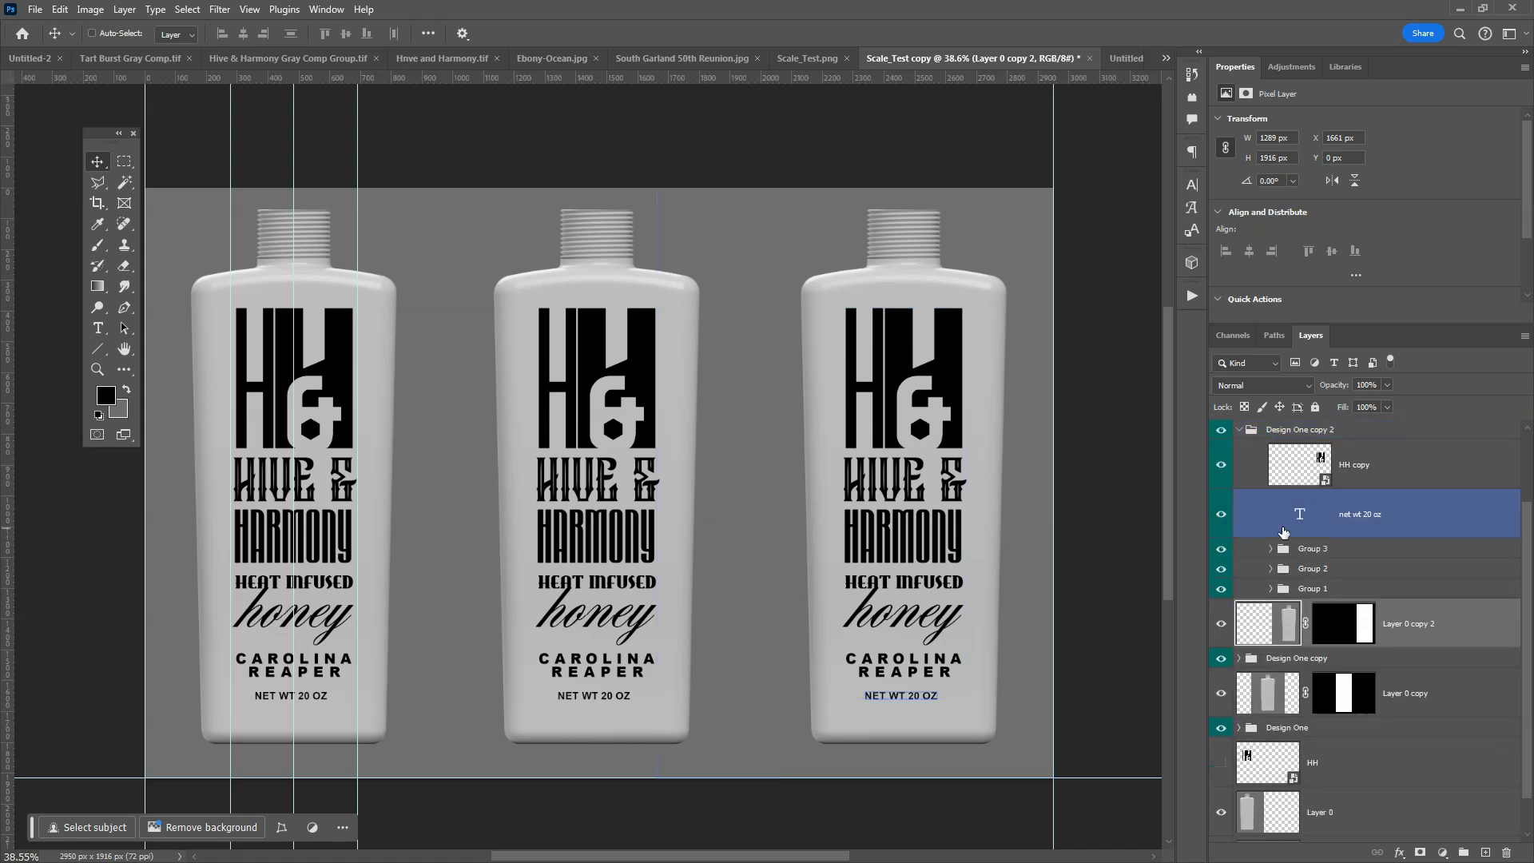
left_click_drag(1281, 583, 1281, 534)
left_click_drag(1327, 594, 1327, 540)
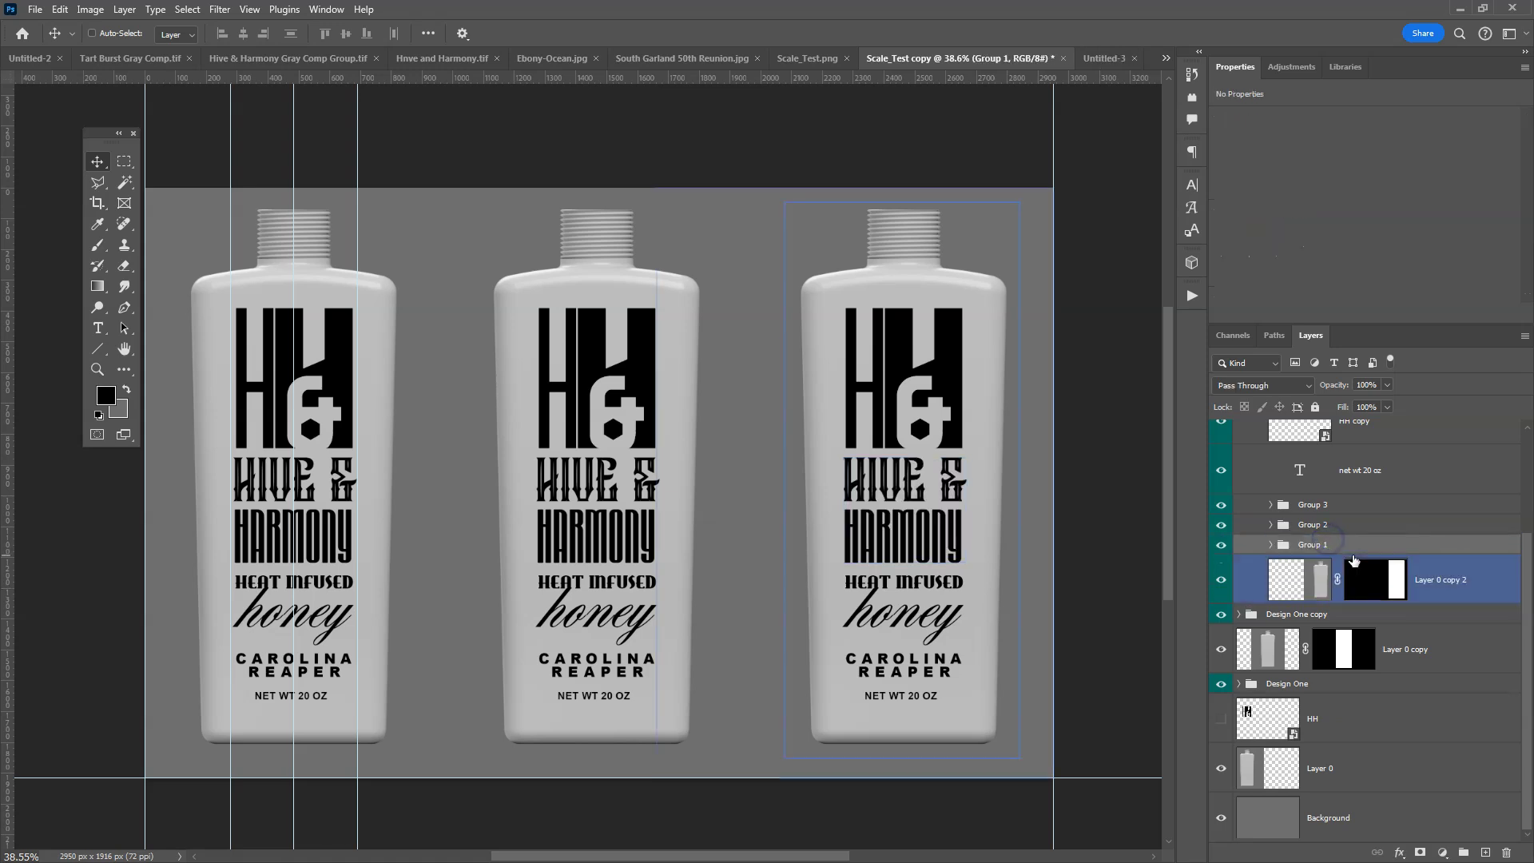
Collapse the "Design One copy 2" group and label it red
scroll(1244, 517, "up", 3)
left_click(1247, 529)
left_click(1239, 528)
left_click(1222, 529)
left_click(1223, 530)
right_click(1296, 533)
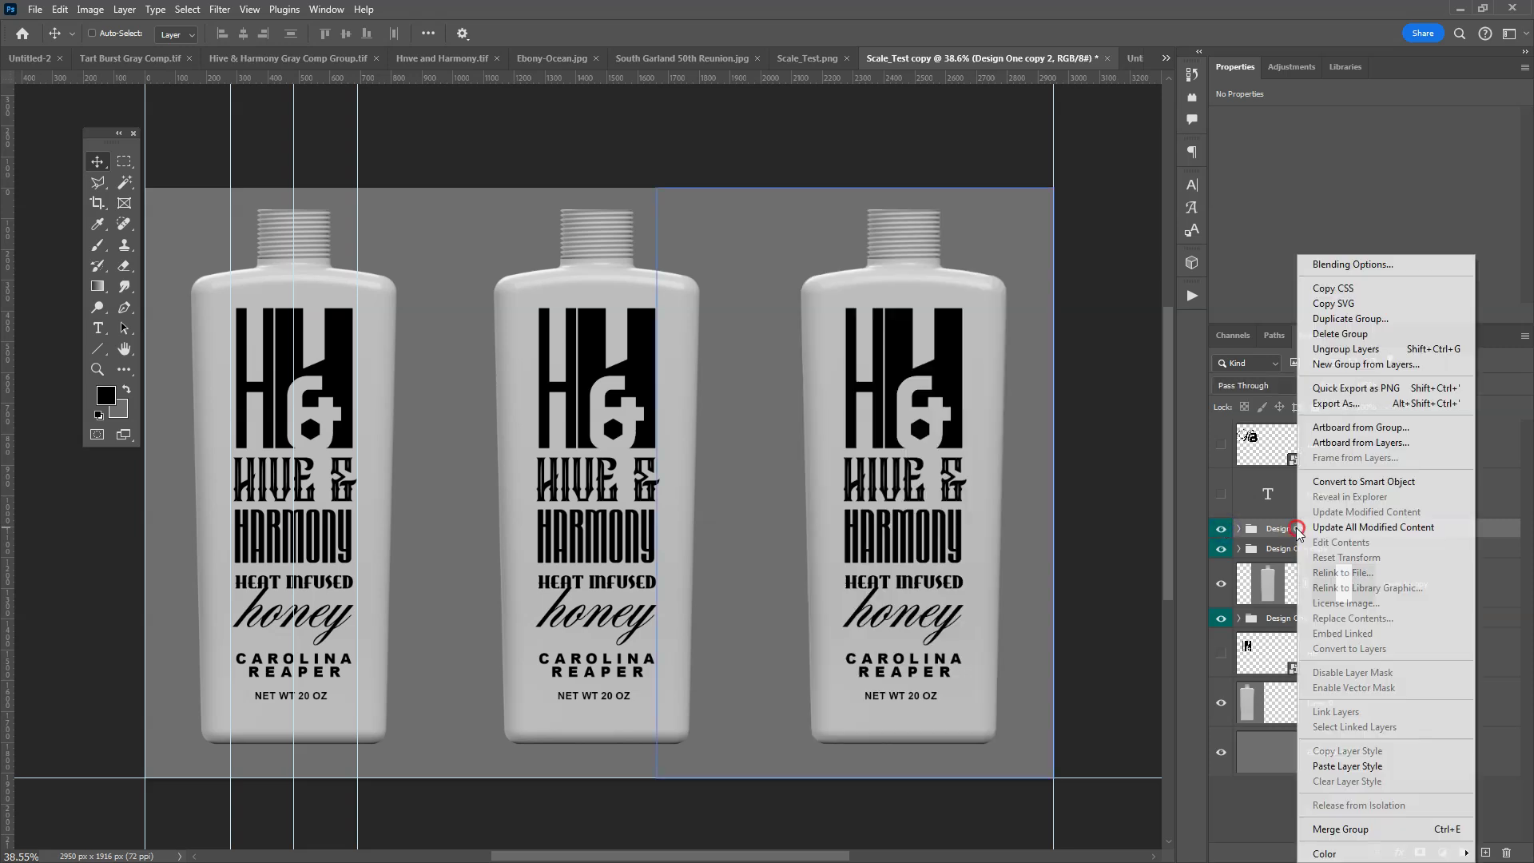
mouse_move(1328, 853)
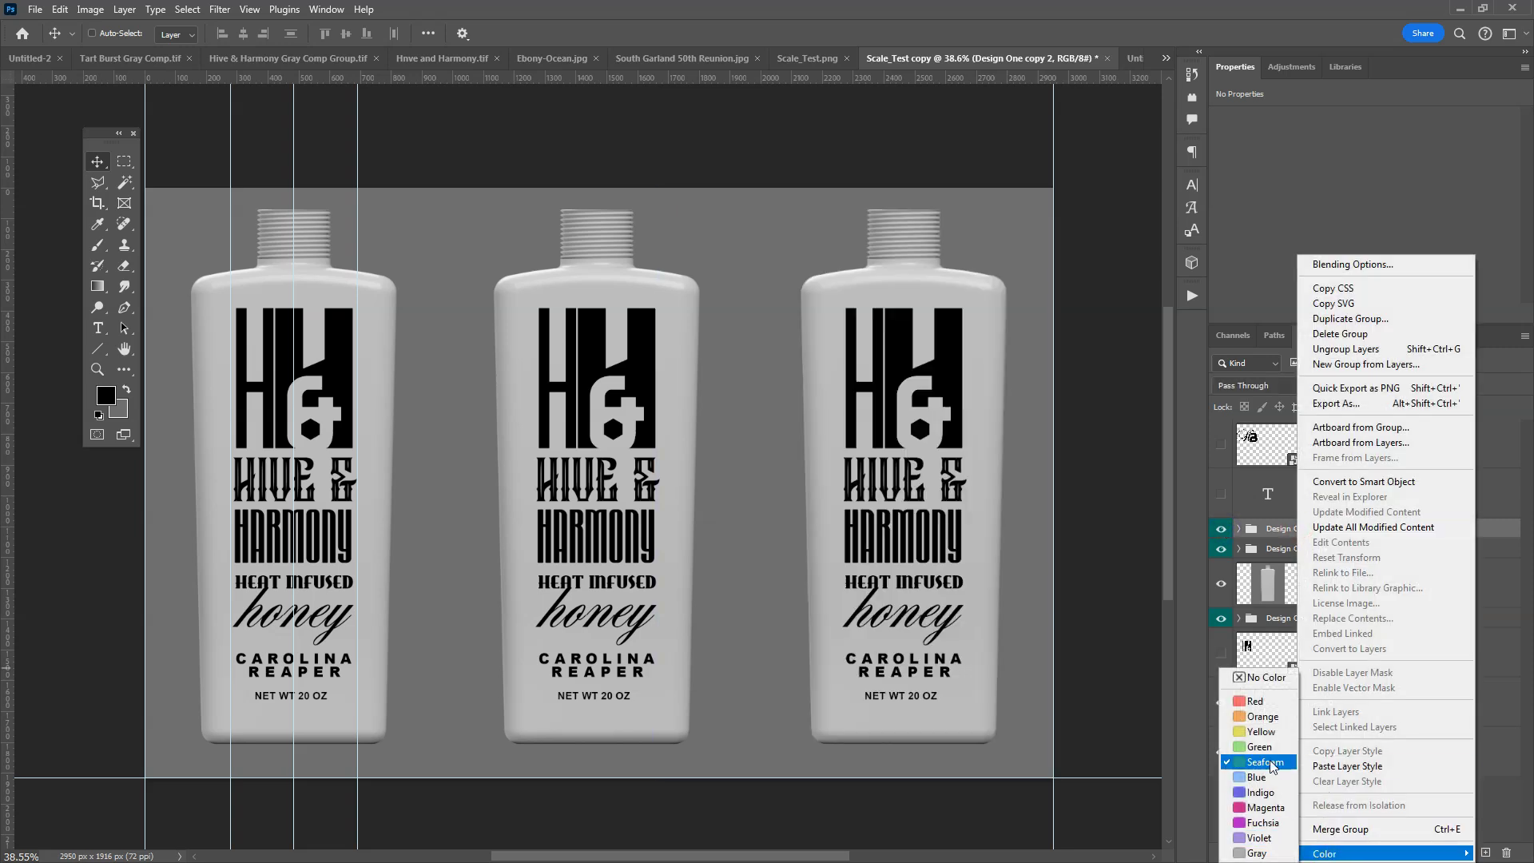
left_click(1255, 701)
Move the masked "Layer 0 copy" into the "Design One copy" group beneath "Group 1" and collapse the group
left_click(1270, 574)
left_click(1248, 551)
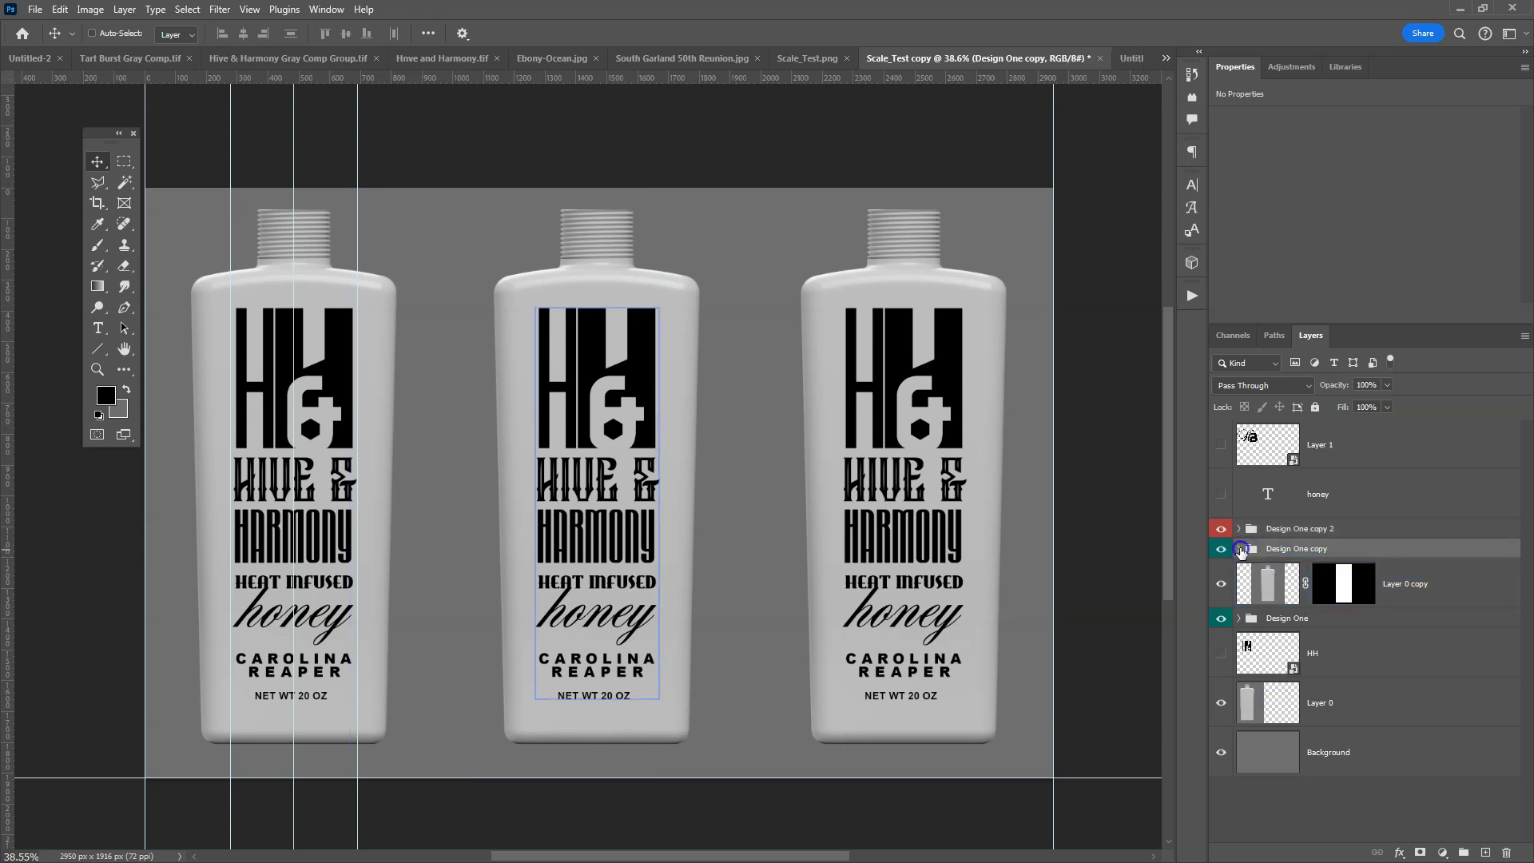
left_click(1241, 551)
left_click(1267, 729)
left_click_drag(1267, 741, 1278, 698)
left_click(1284, 757)
left_click_drag(1305, 761, 1298, 703)
left_click(1270, 592)
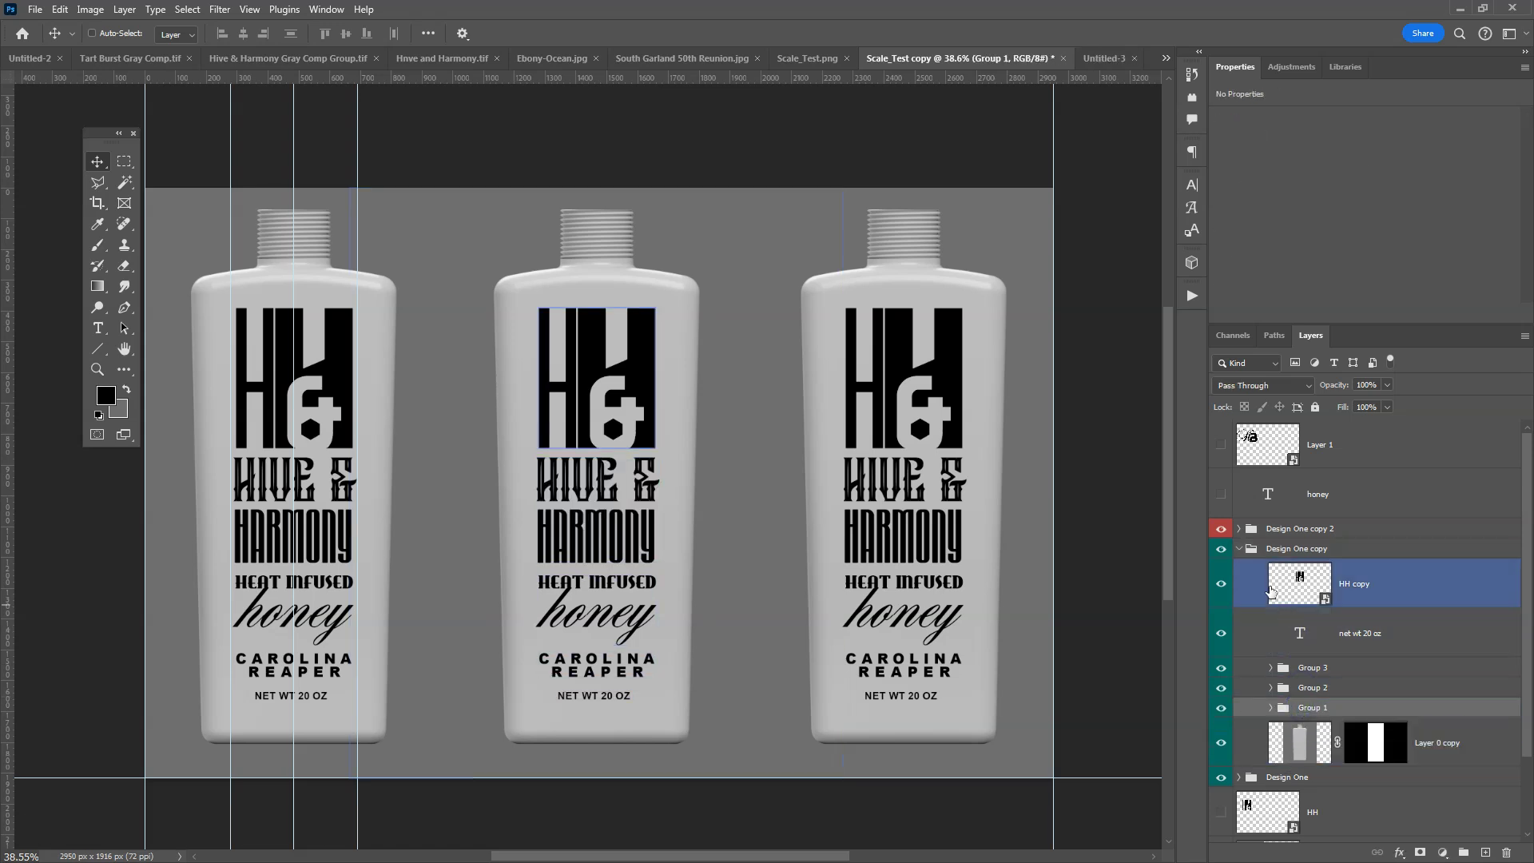
left_click(1244, 555)
left_click(1238, 552)
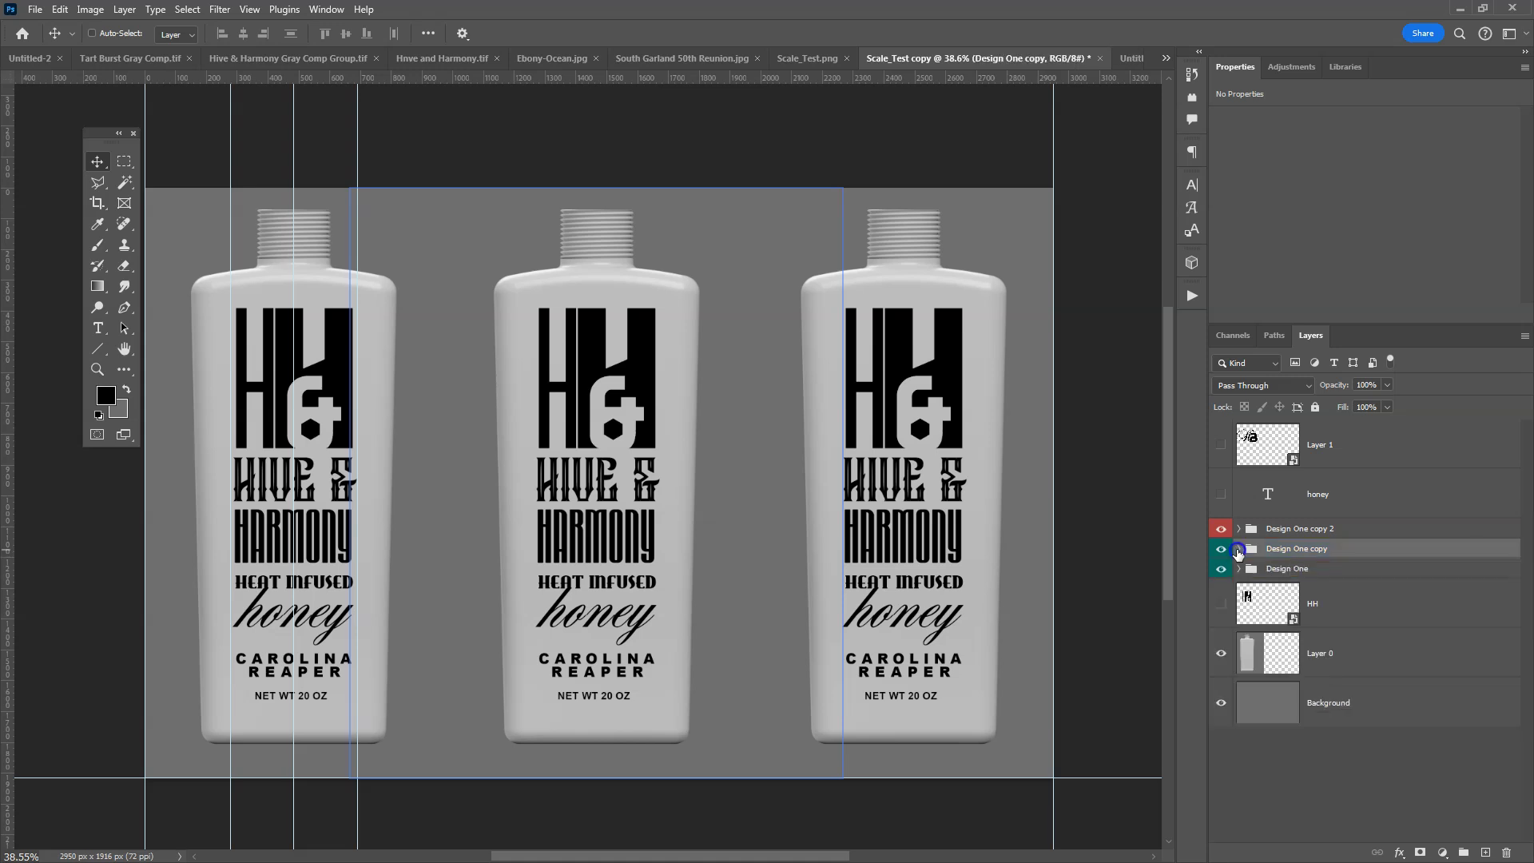
Label the "Design One copy" group indigo
right_click(1281, 555)
mouse_move(1328, 856)
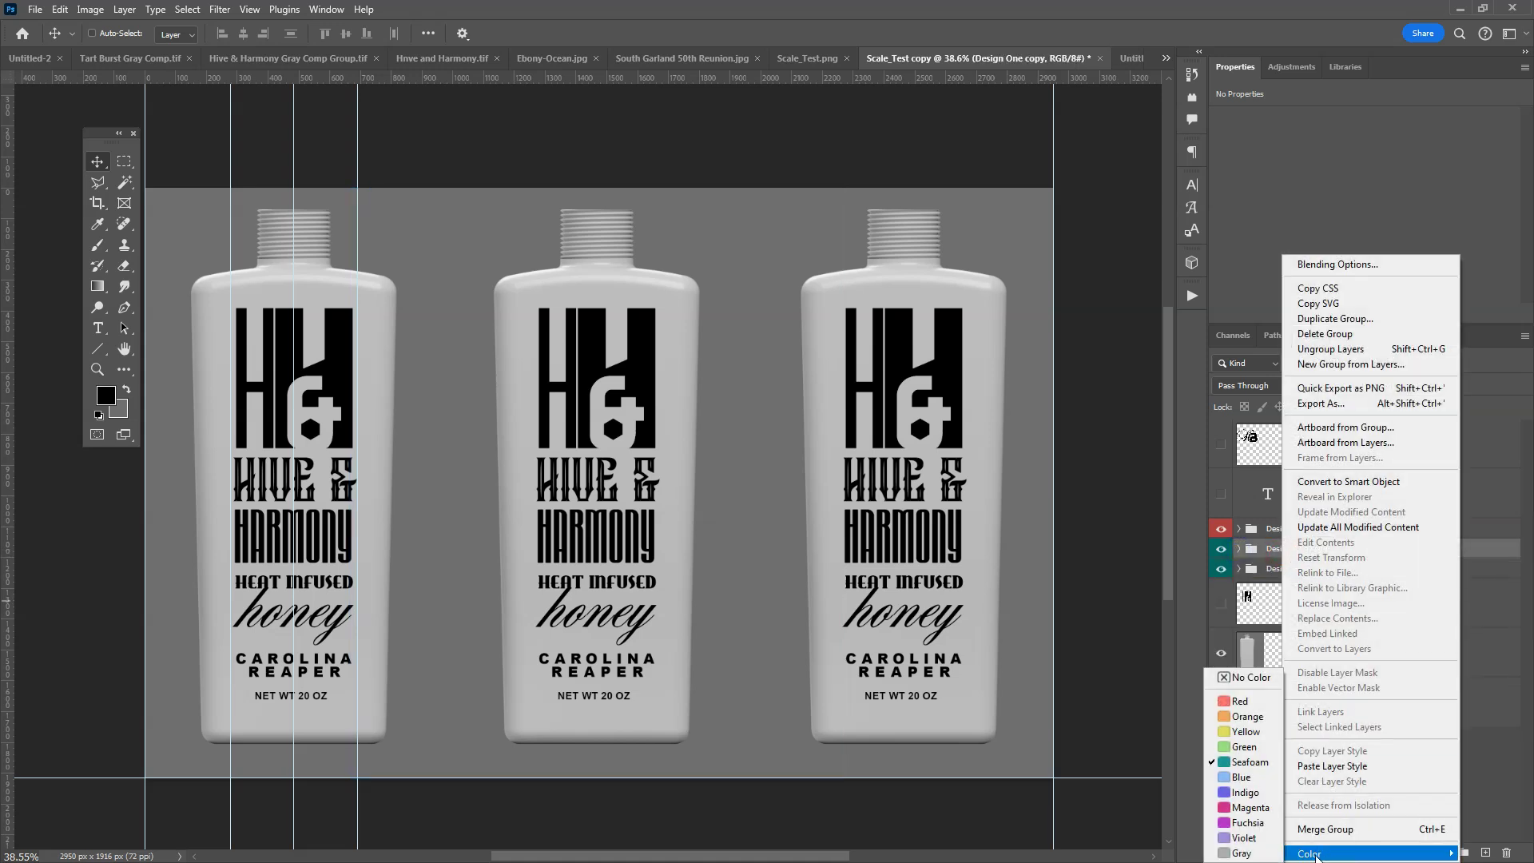
left_click(1244, 791)
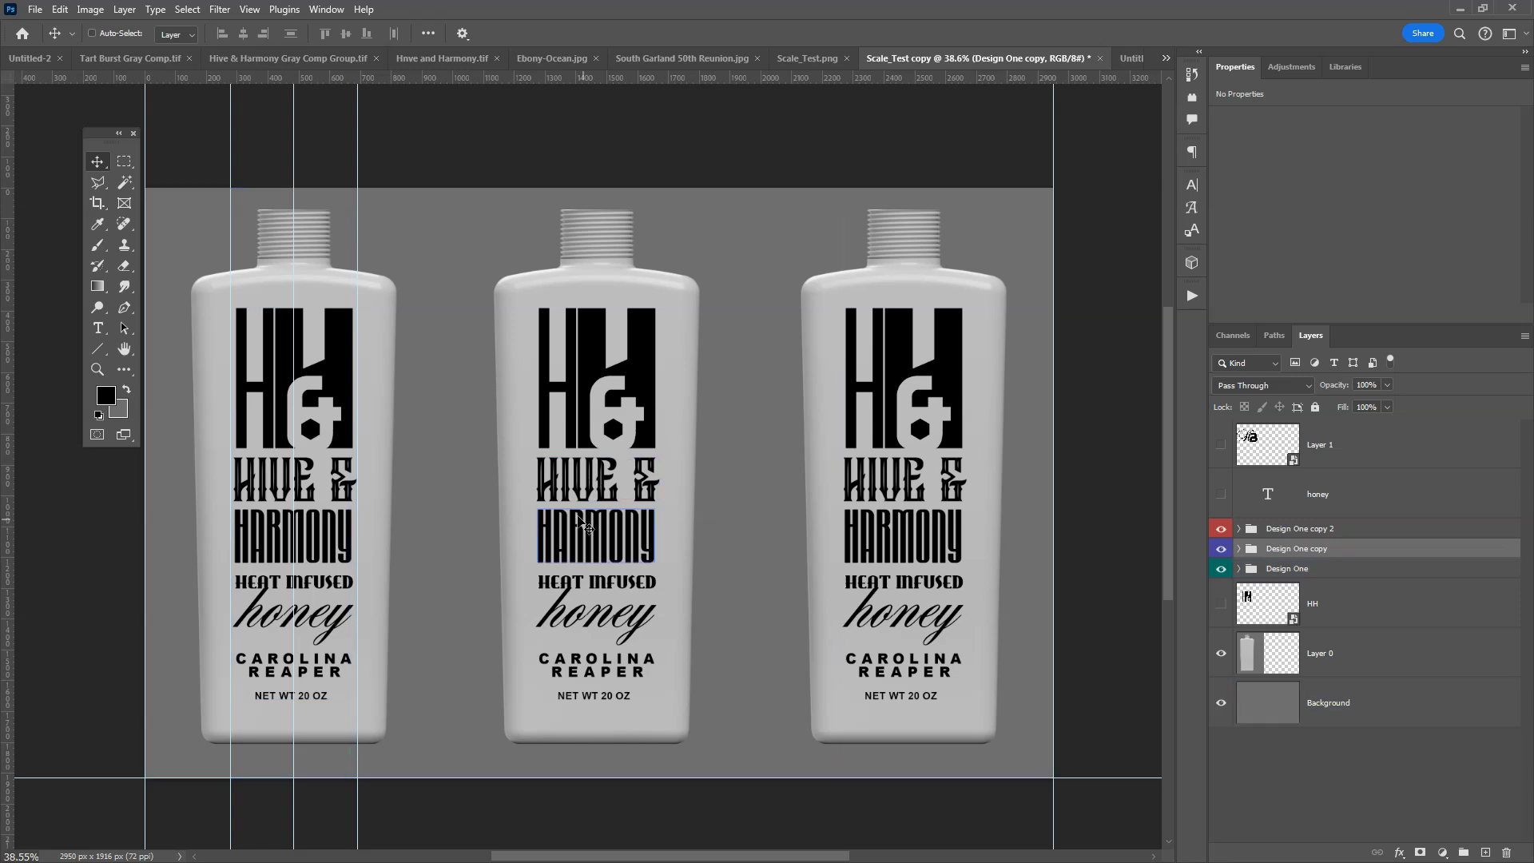
Hide "Group 3" and "Group 2" inside the middle bottle's "Design One copy" group
scroll(578, 520, "up", 5)
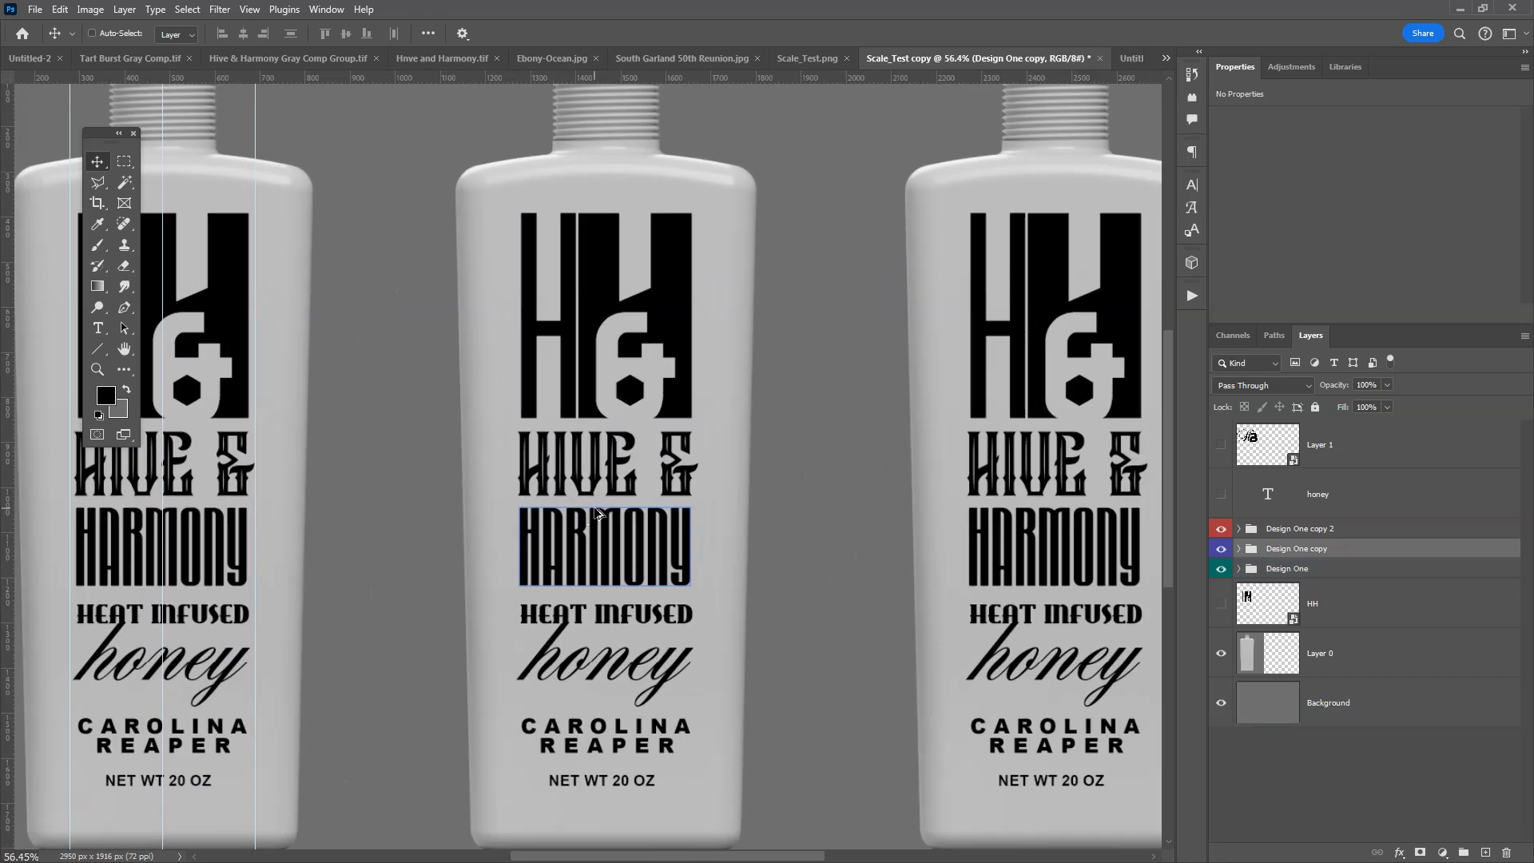
left_click(591, 390, "ctrl")
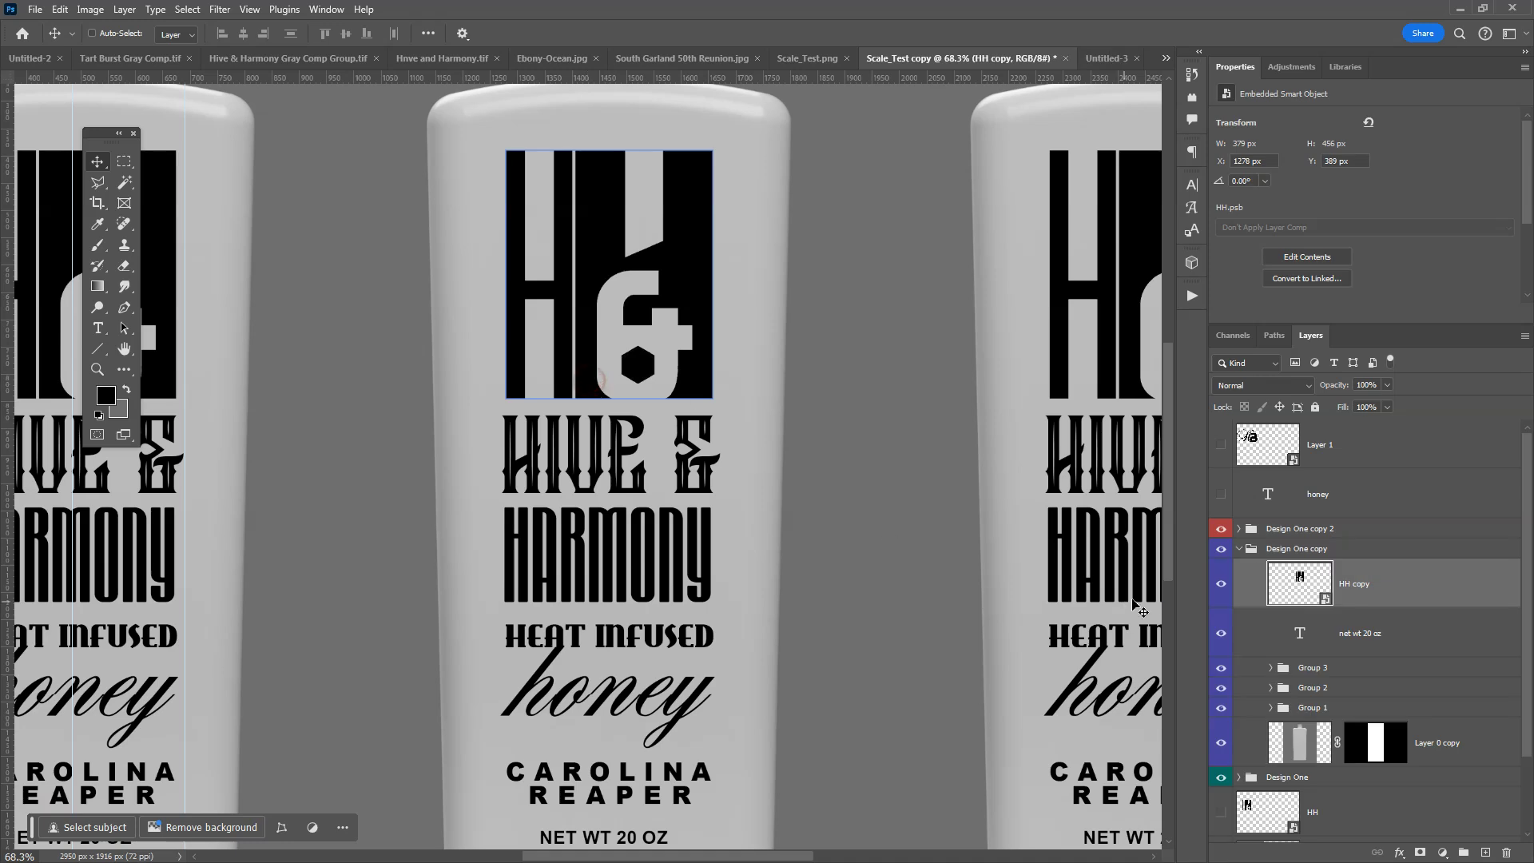
left_click_drag(1249, 592, 1225, 618)
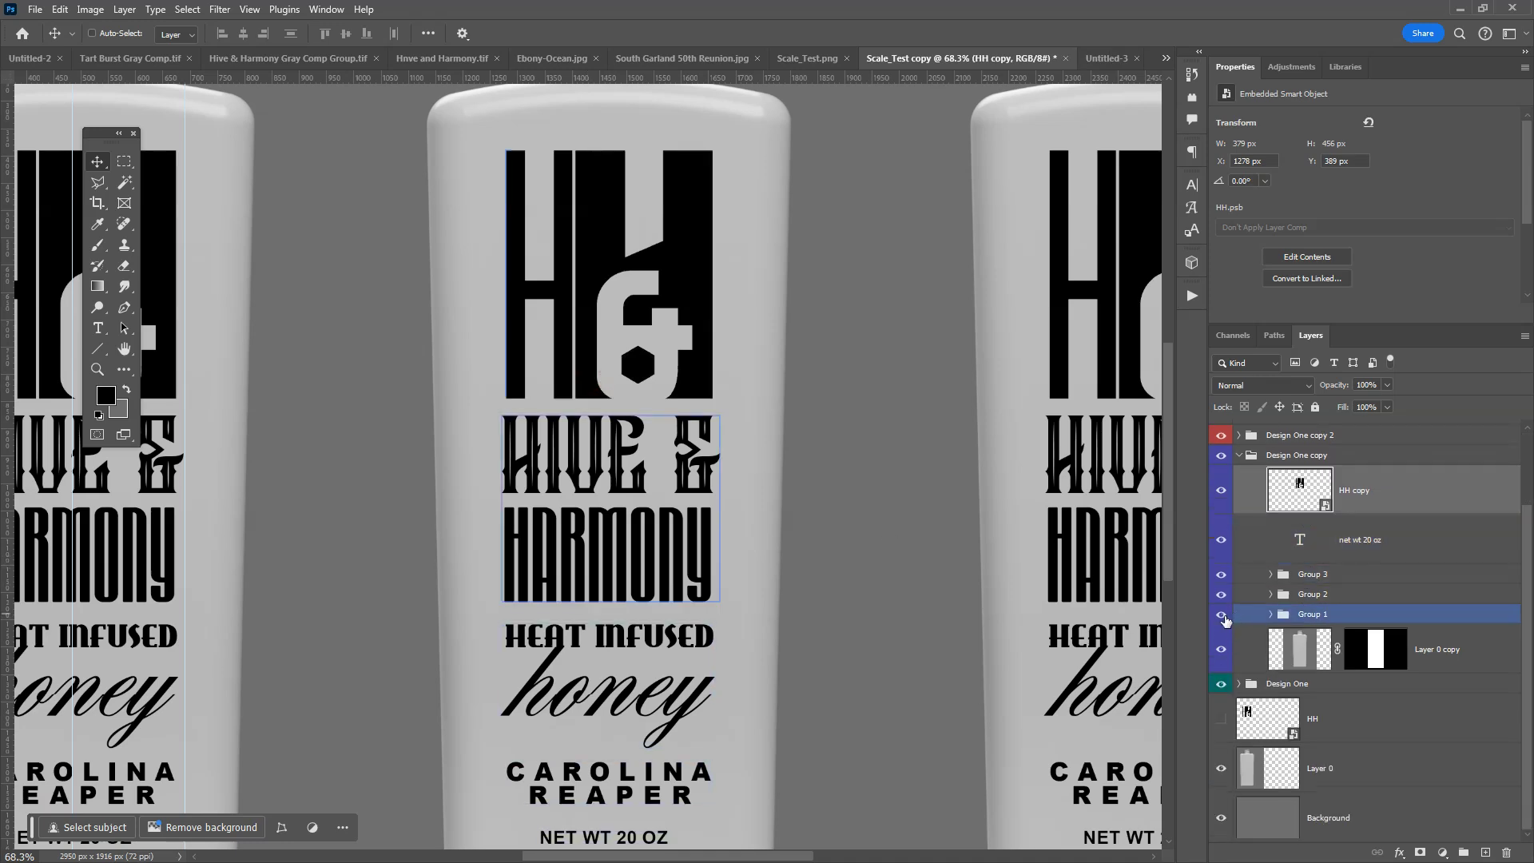
left_click(1221, 574)
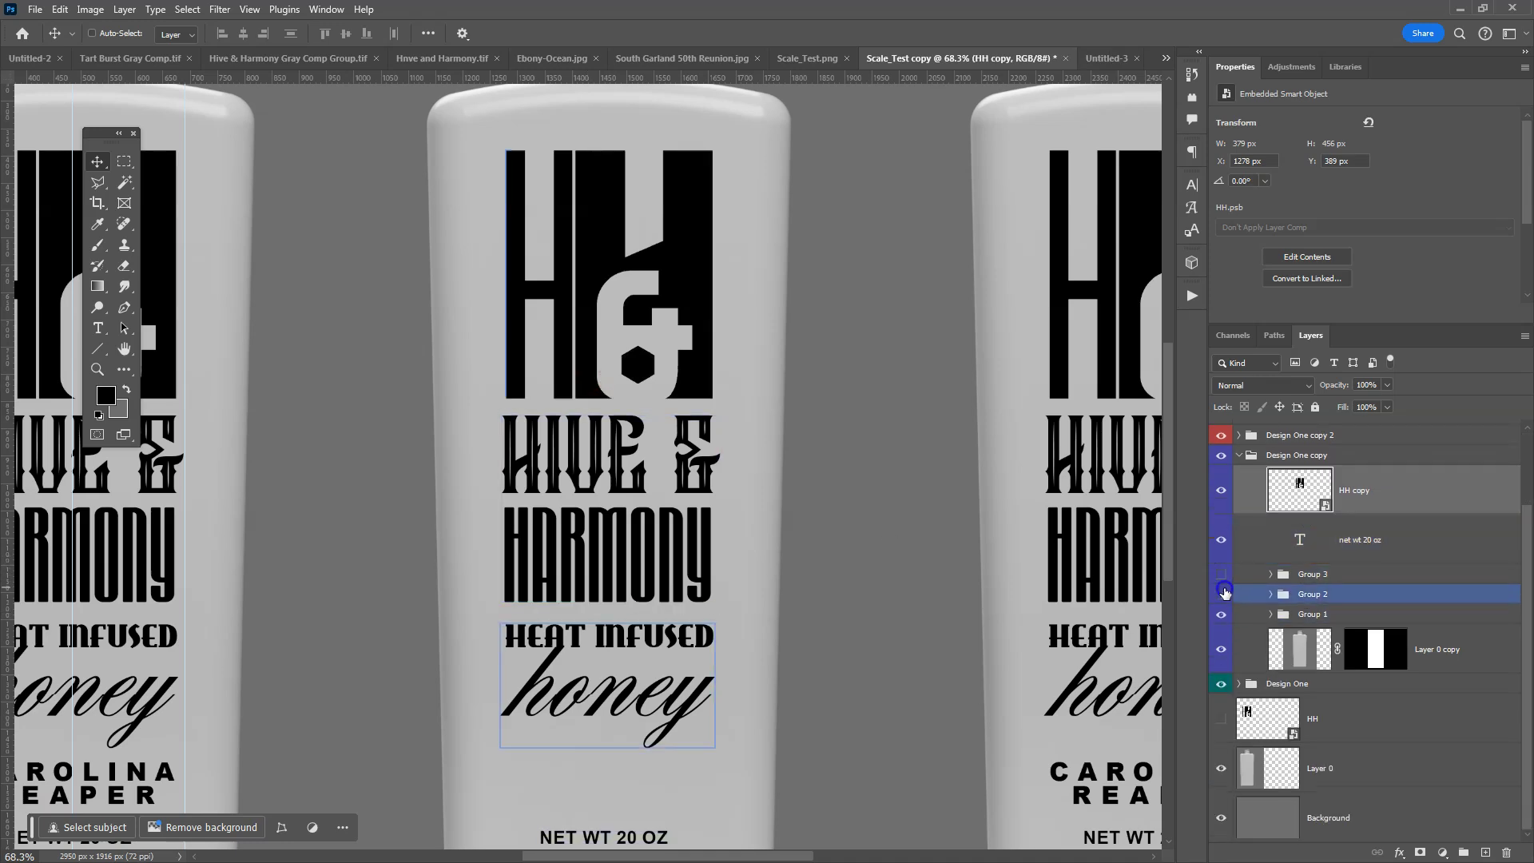
left_click(1224, 591)
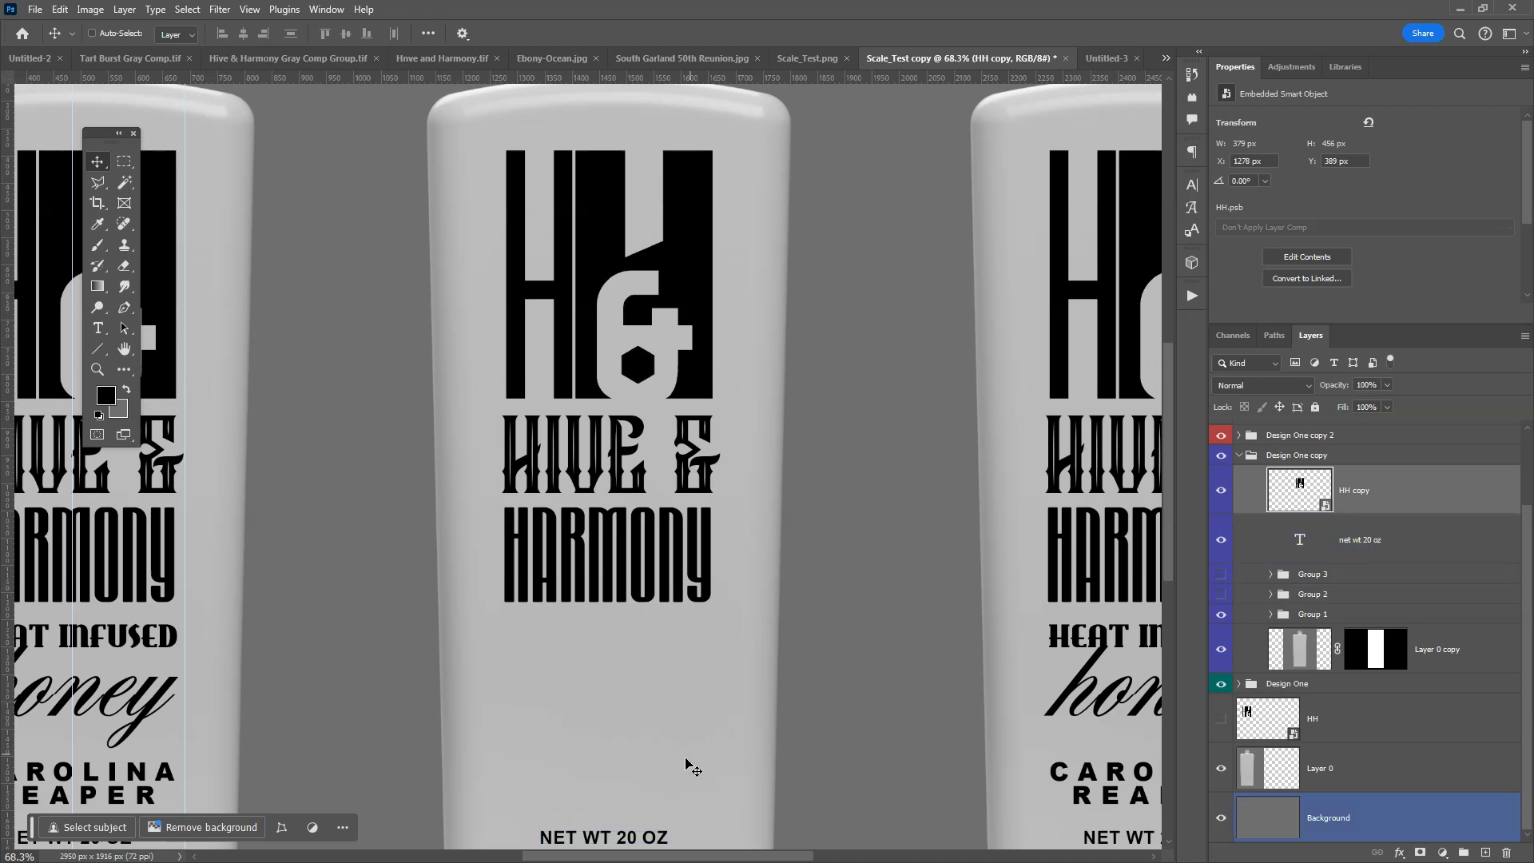
left_click(787, 649, "ctrl")
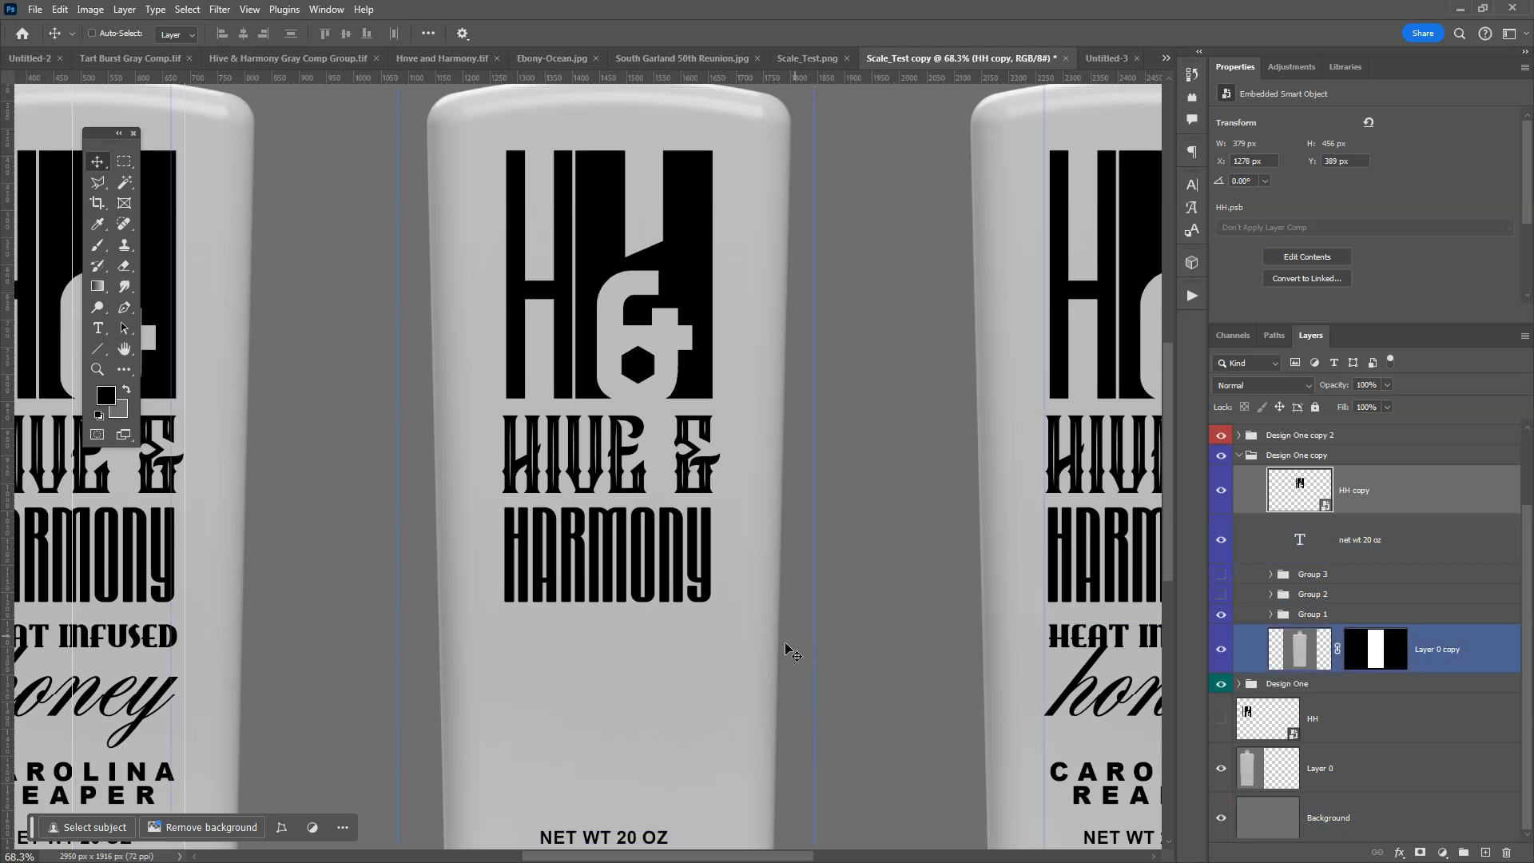
Expand "Group 1" in the middle bottle's design and duplicate its "hive &" text layer
left_click(1238, 621)
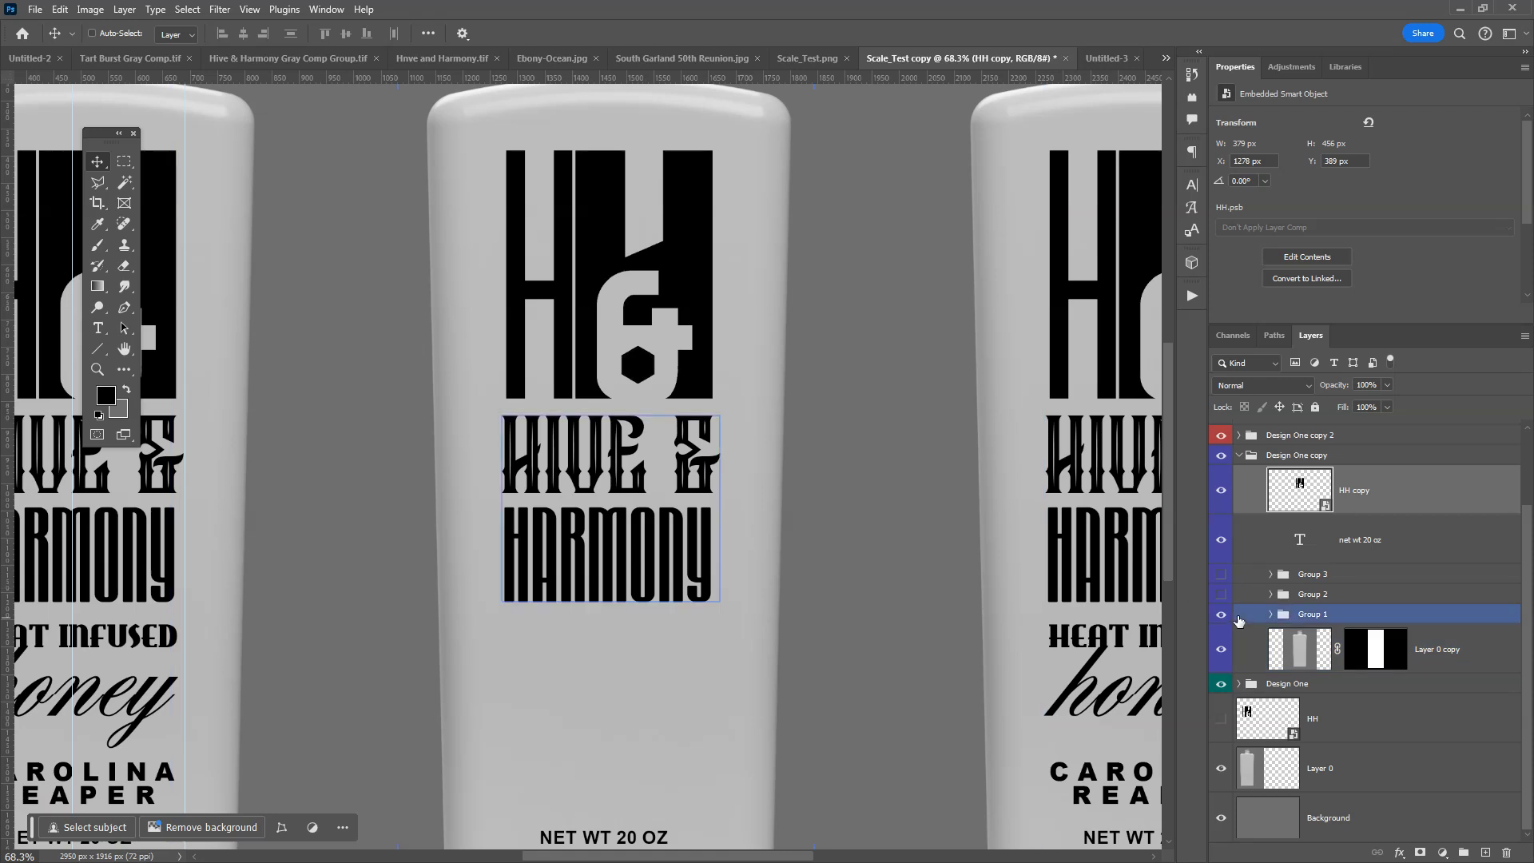
left_click(1229, 613)
left_click(1229, 614)
left_click(1271, 616)
scroll(1288, 531, "down", 2)
left_click(1287, 531)
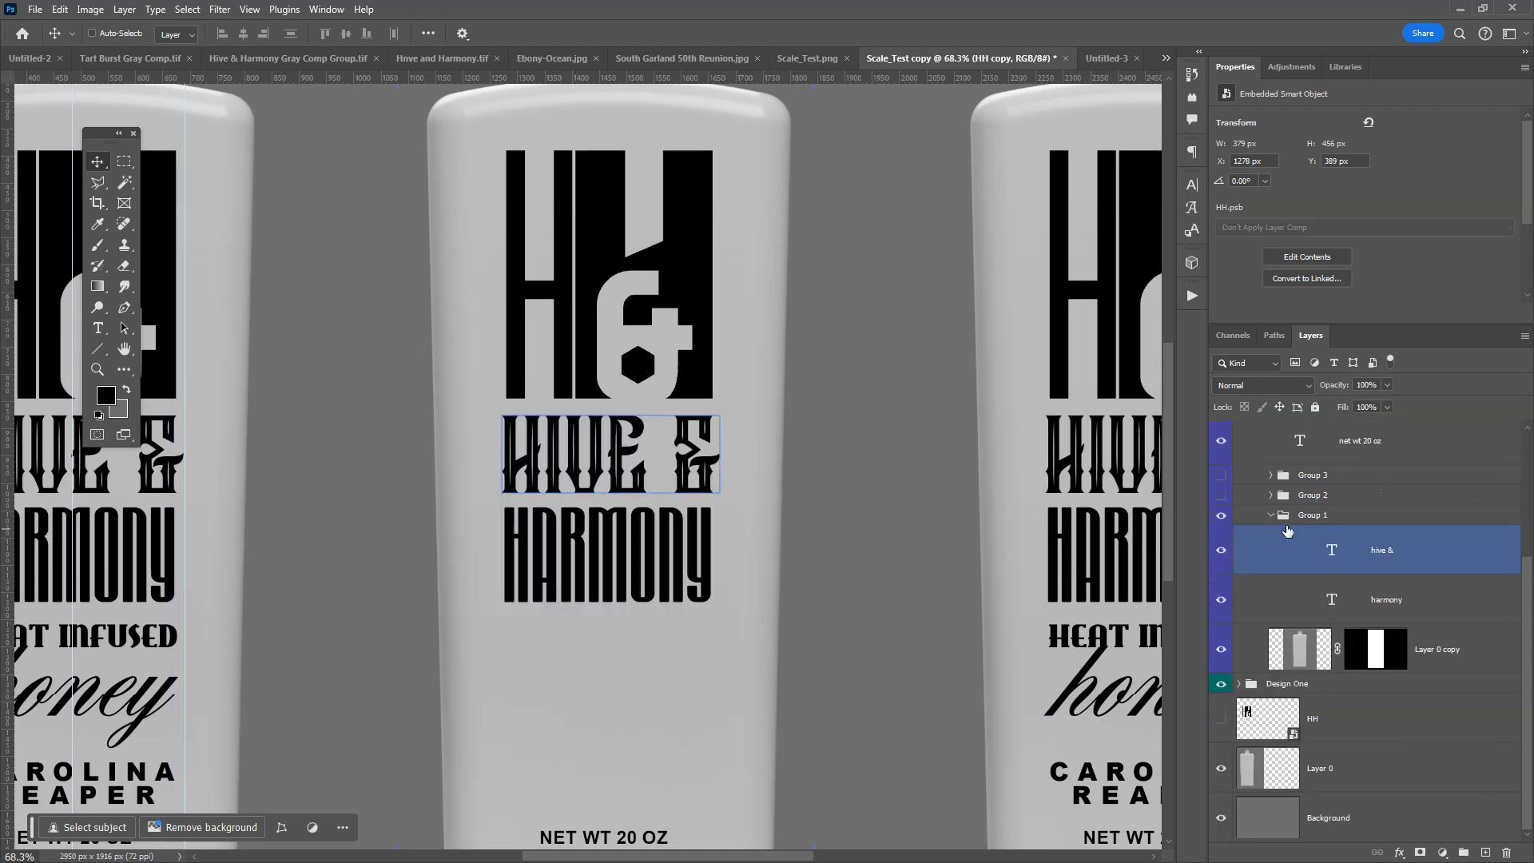
left_click(1295, 607)
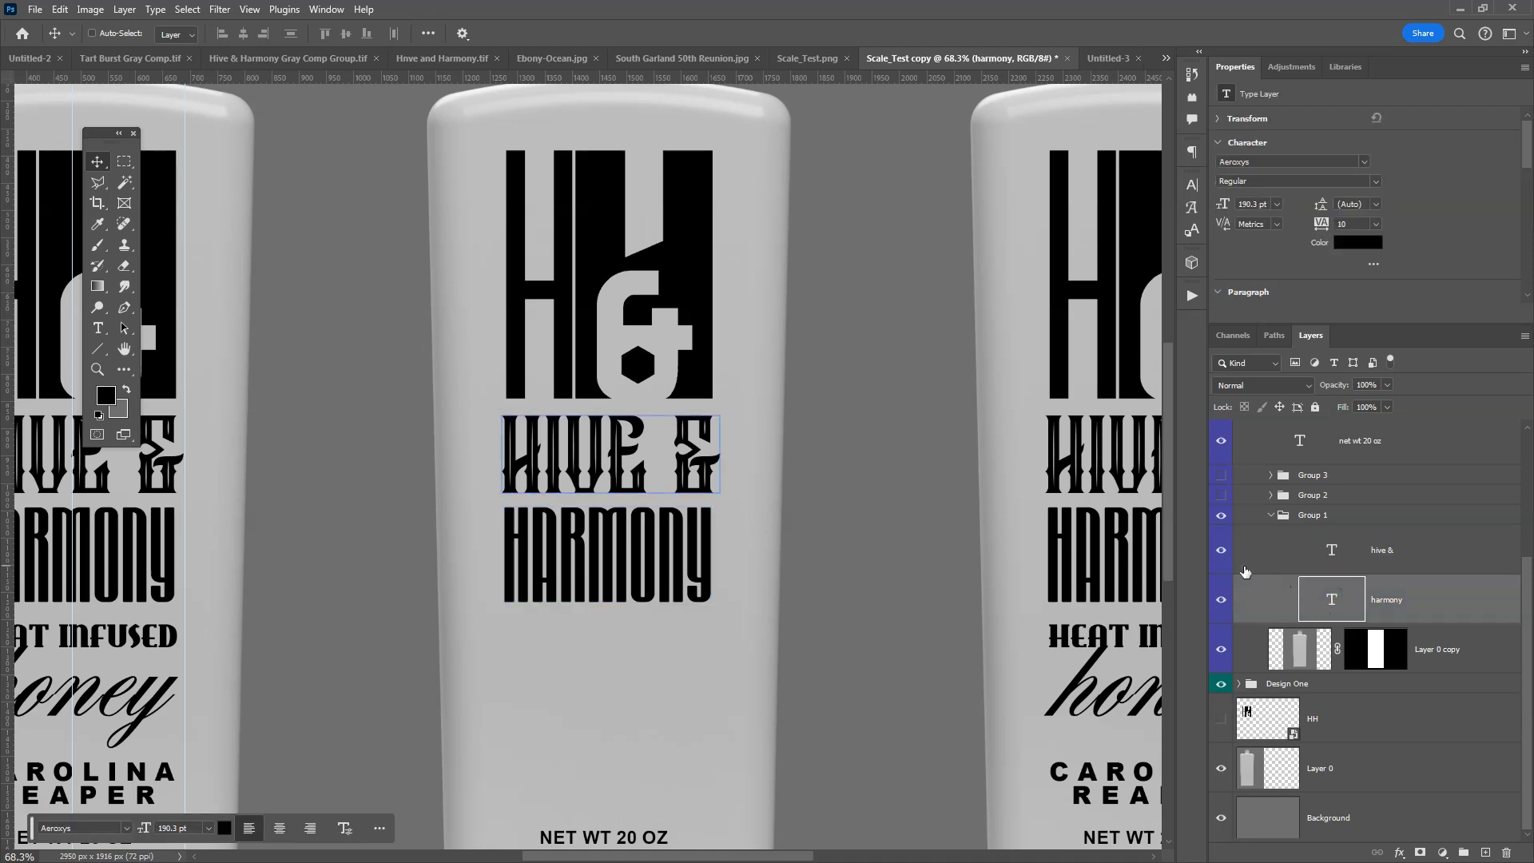
left_click(1324, 553)
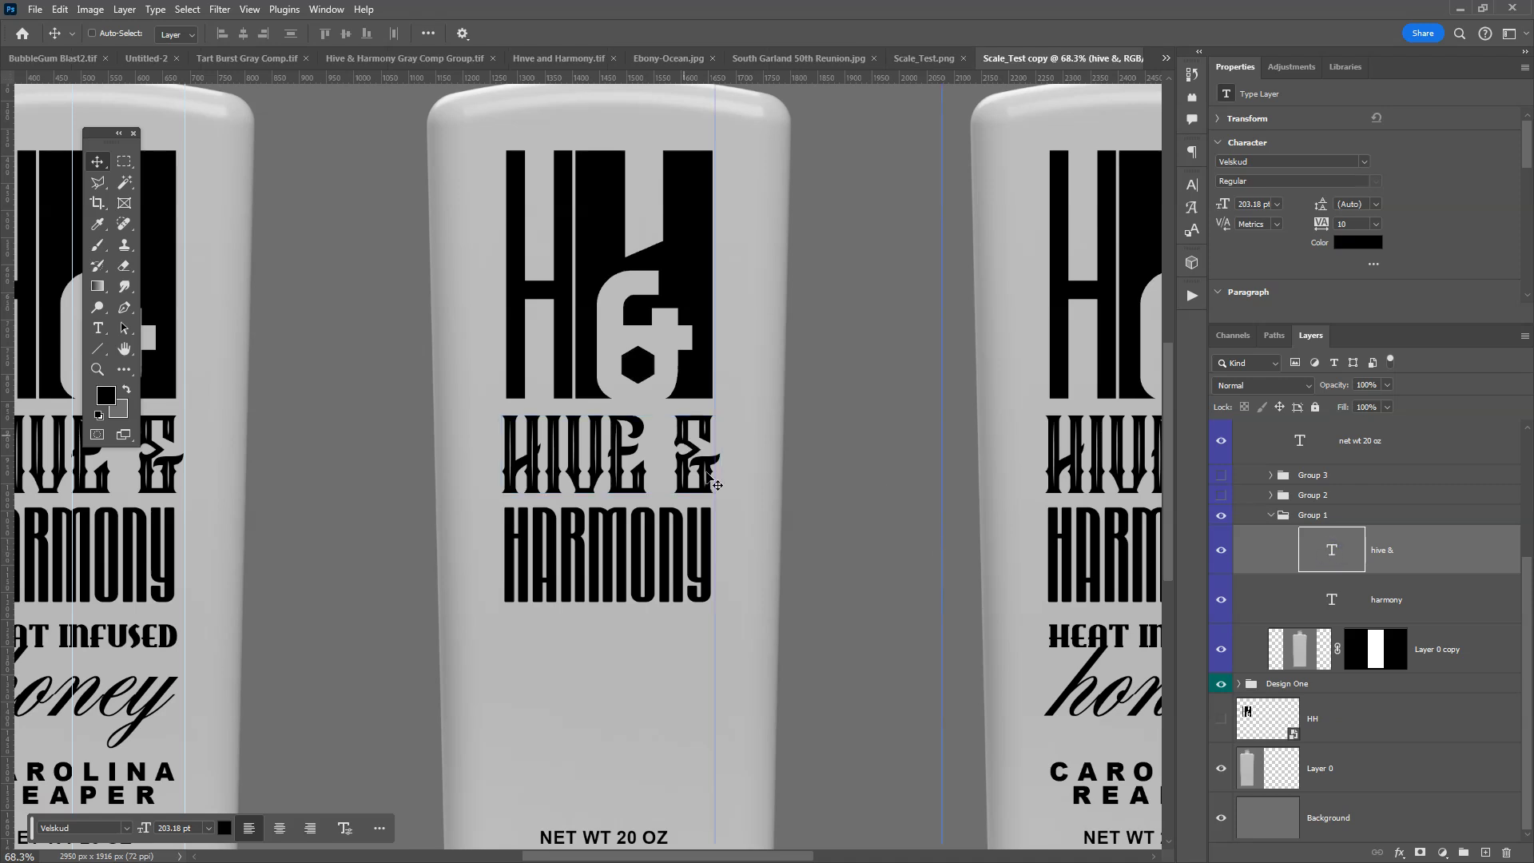
double_click(1331, 552)
key("ctrl+j")
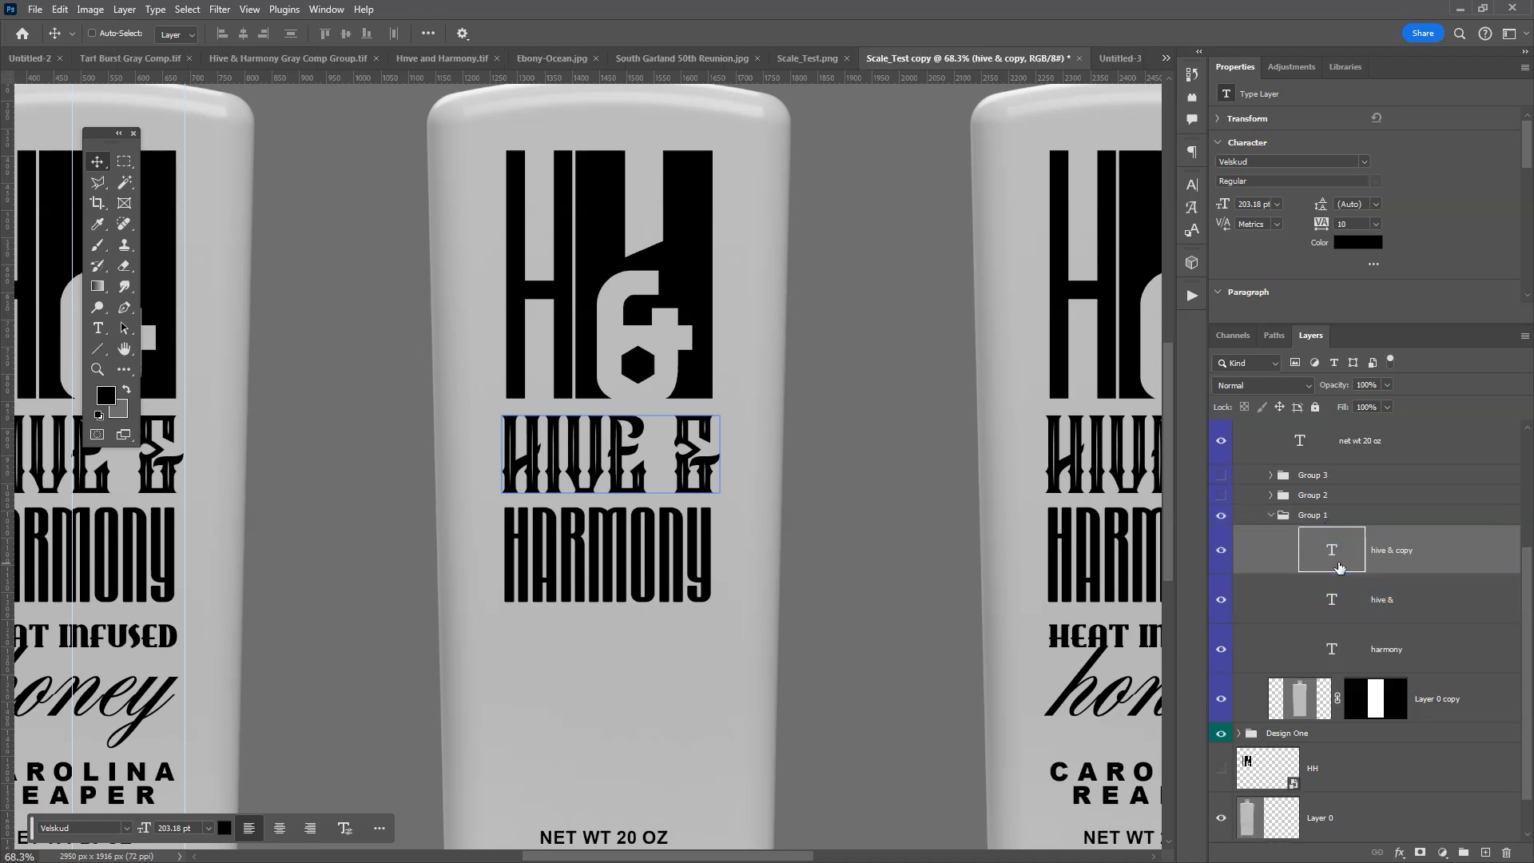
Hide the duplicated text layer and change the original "hive &" text to "&"
left_click(1221, 552)
left_click(1332, 597)
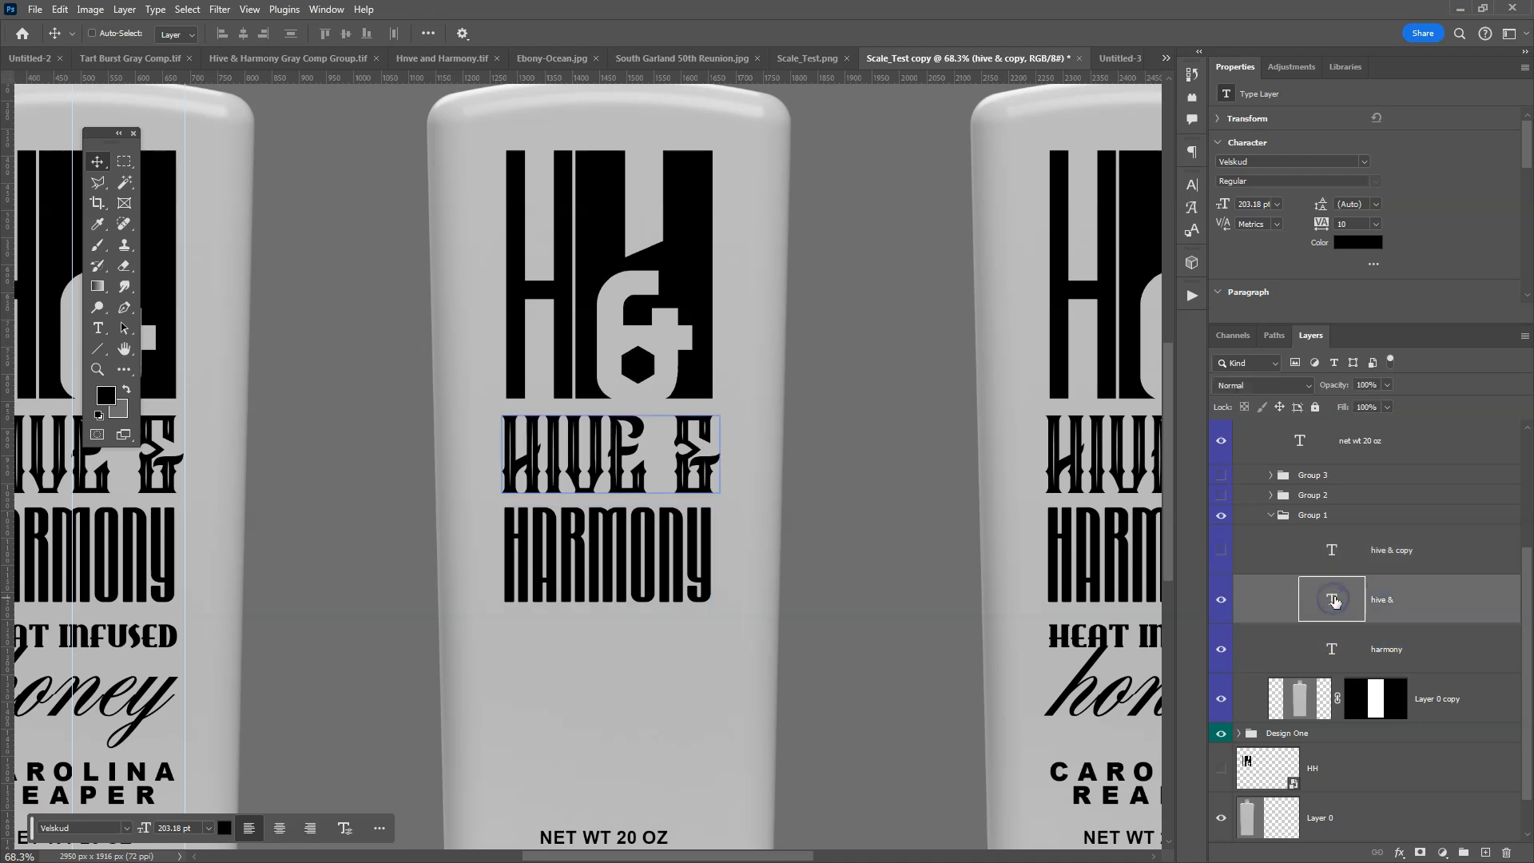
double_click(1333, 598)
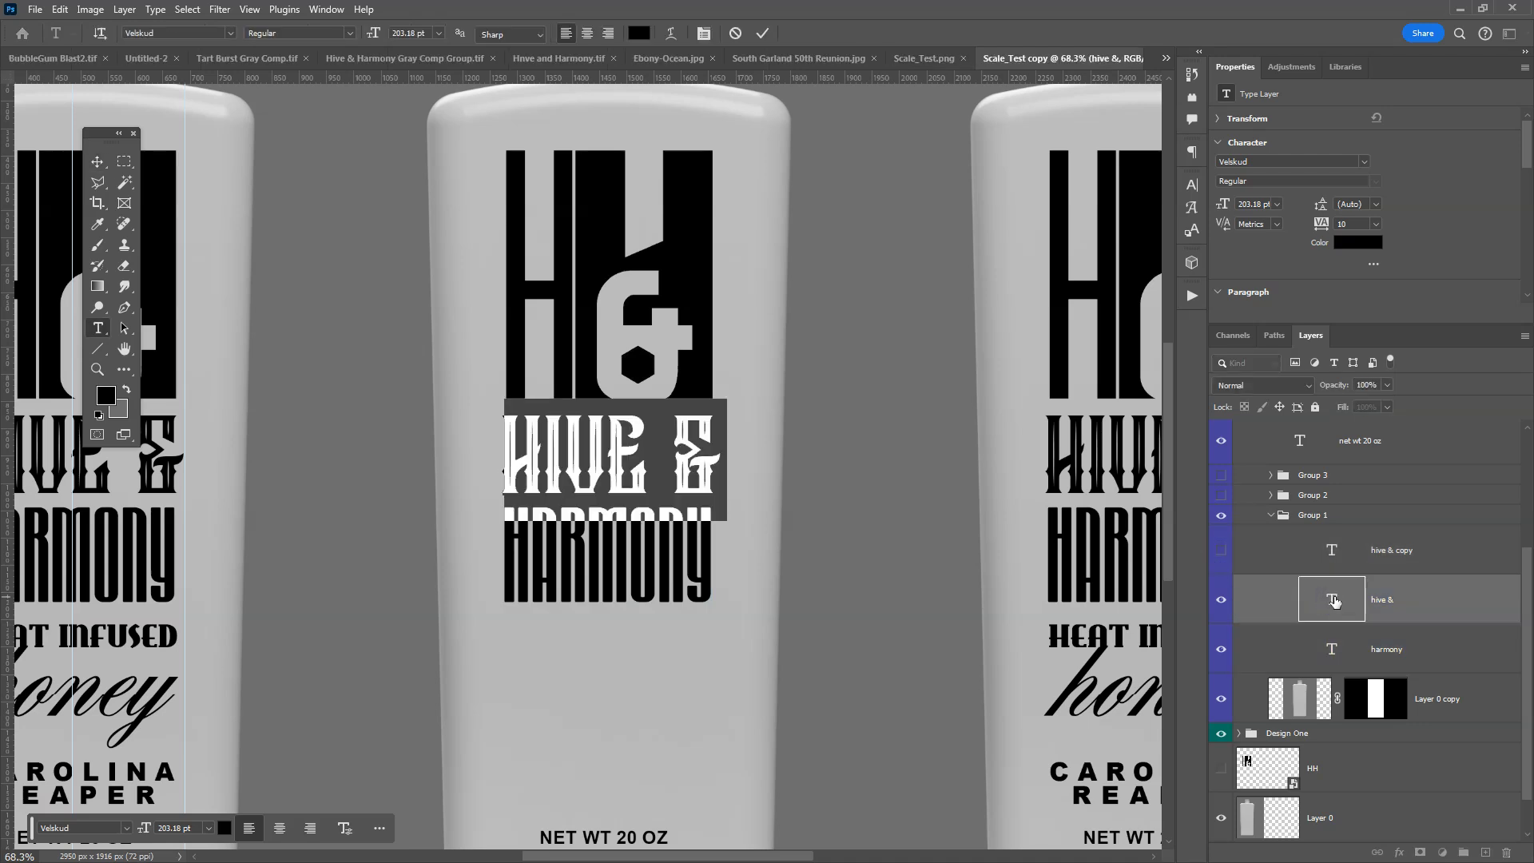
type("&")
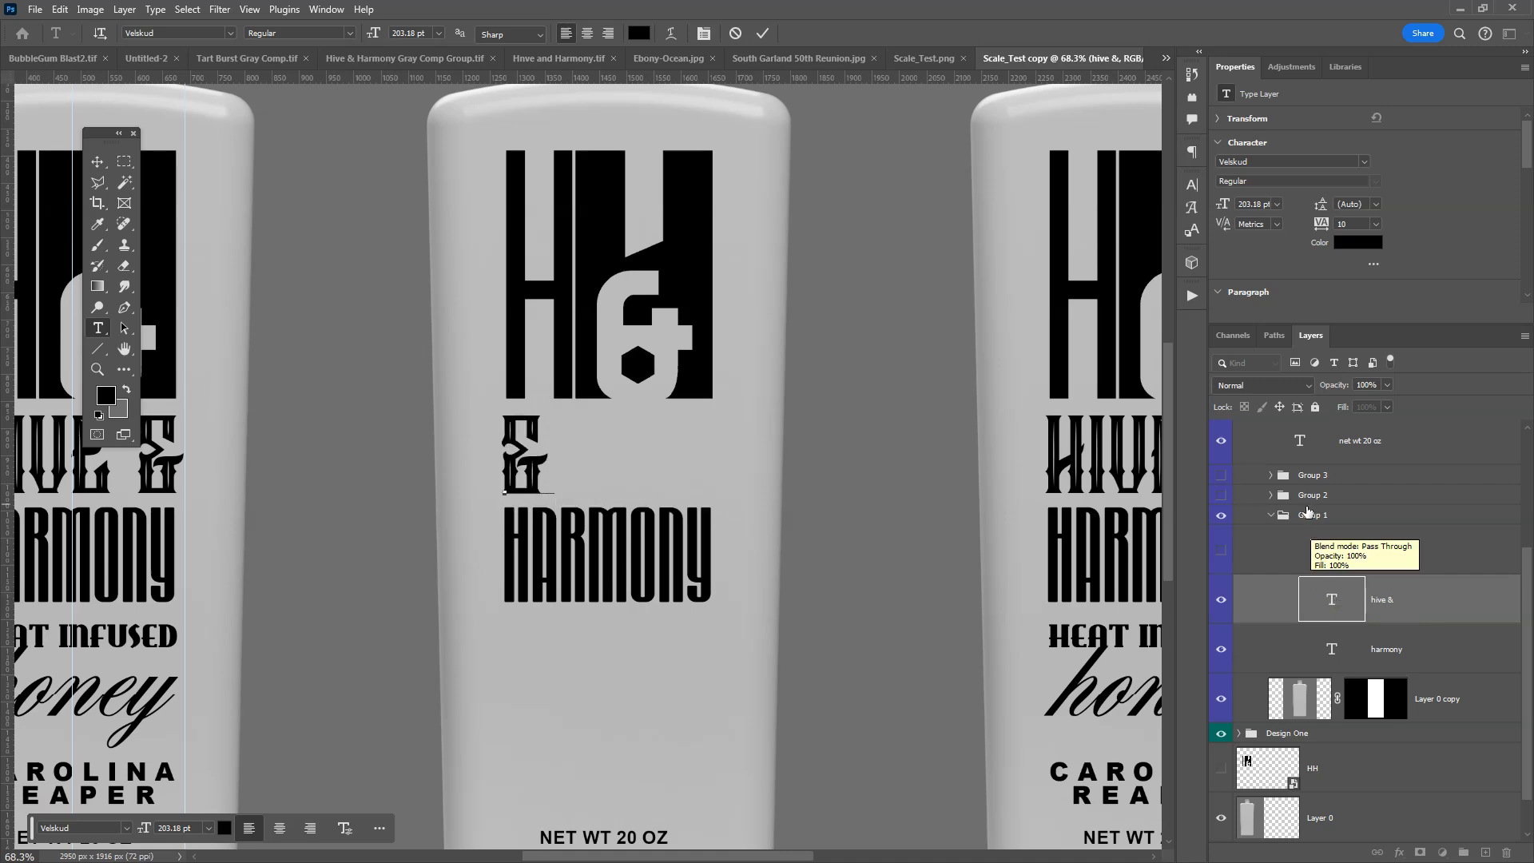
key("ctrl+Return")
Show the "hive & copy" layer and delete the ampersand so its text reads "hive"
left_click(1333, 551)
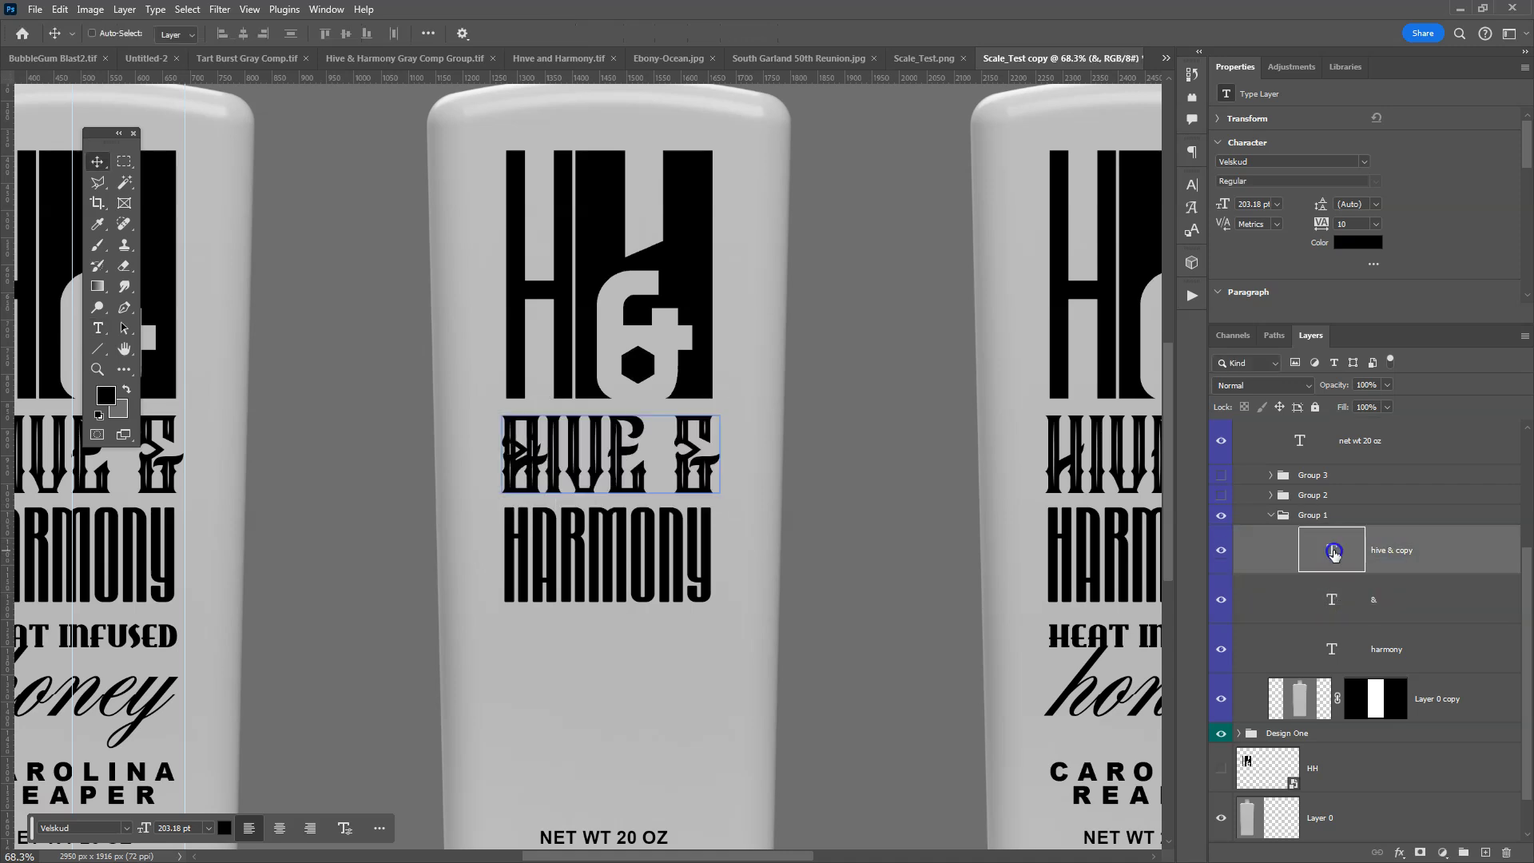
double_click(1333, 552)
left_click_drag(654, 448, 753, 450)
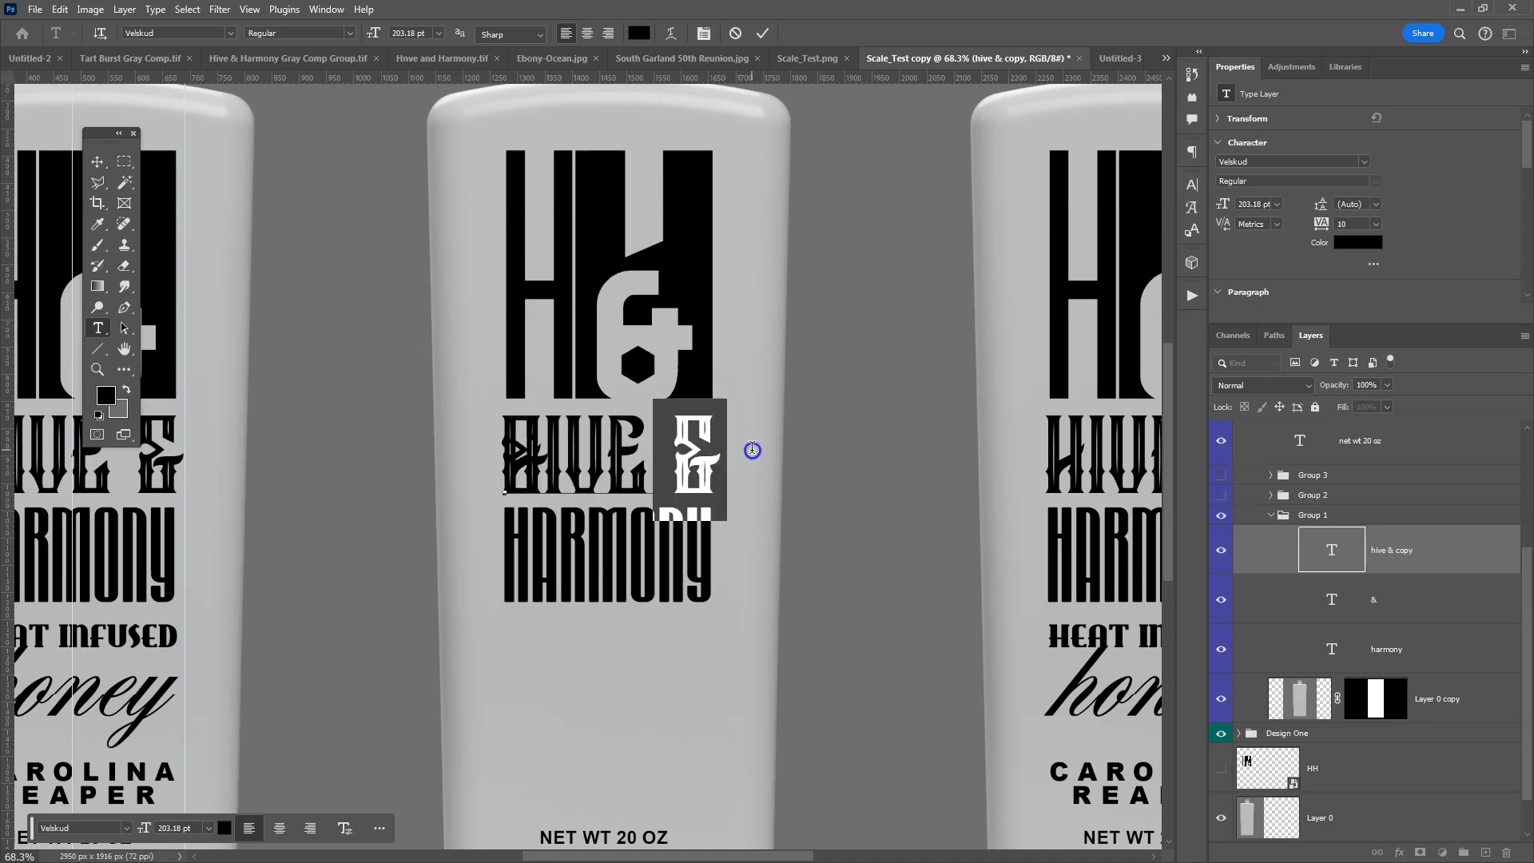
key("BackSpace")
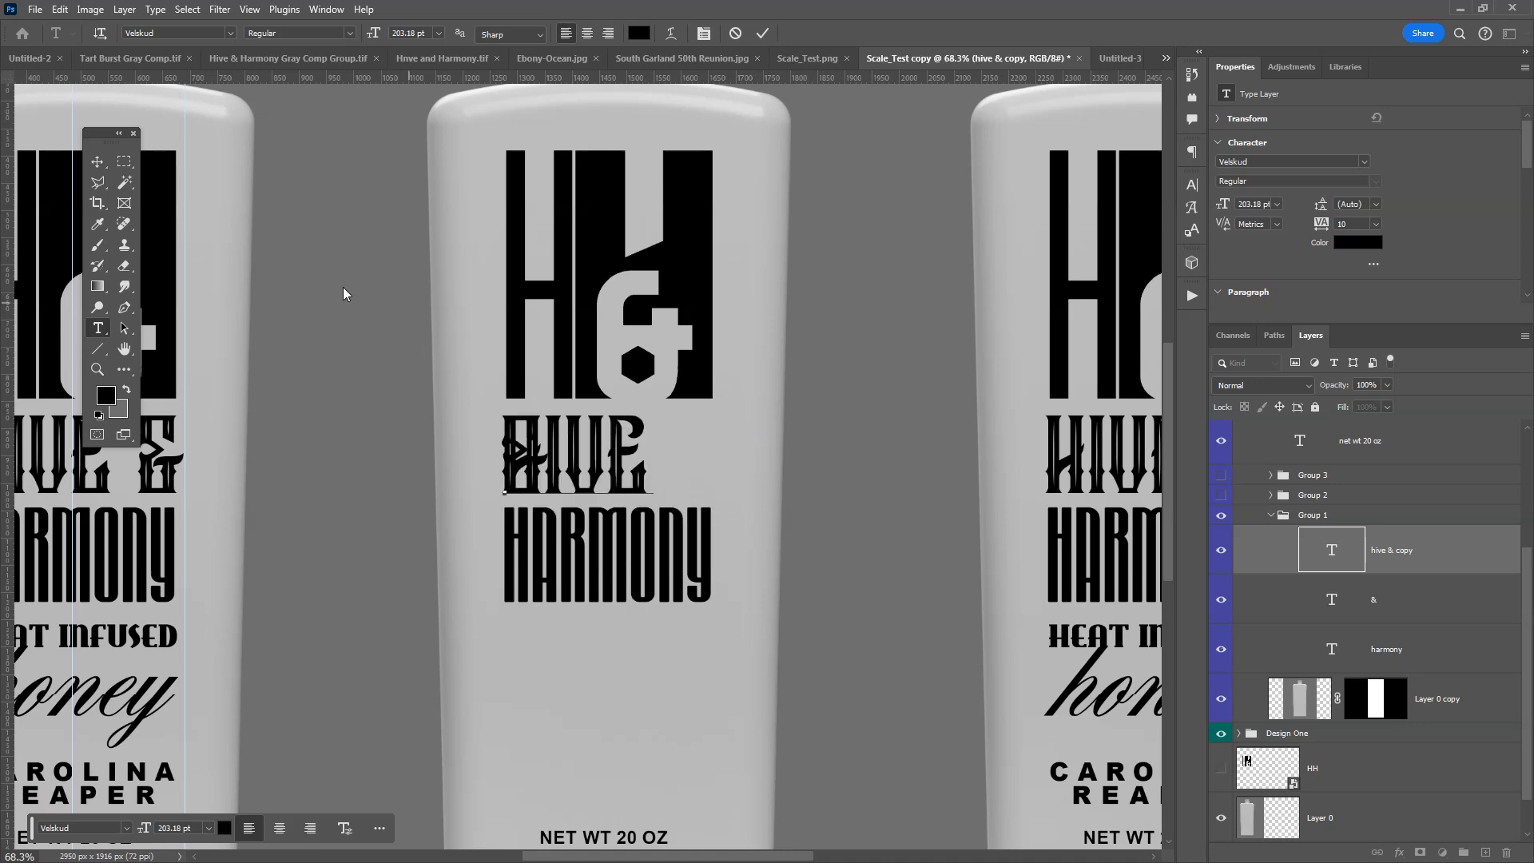
left_click(97, 161)
Hide the "&" and "harmony" text layers in "Group 1"
left_click(1240, 601)
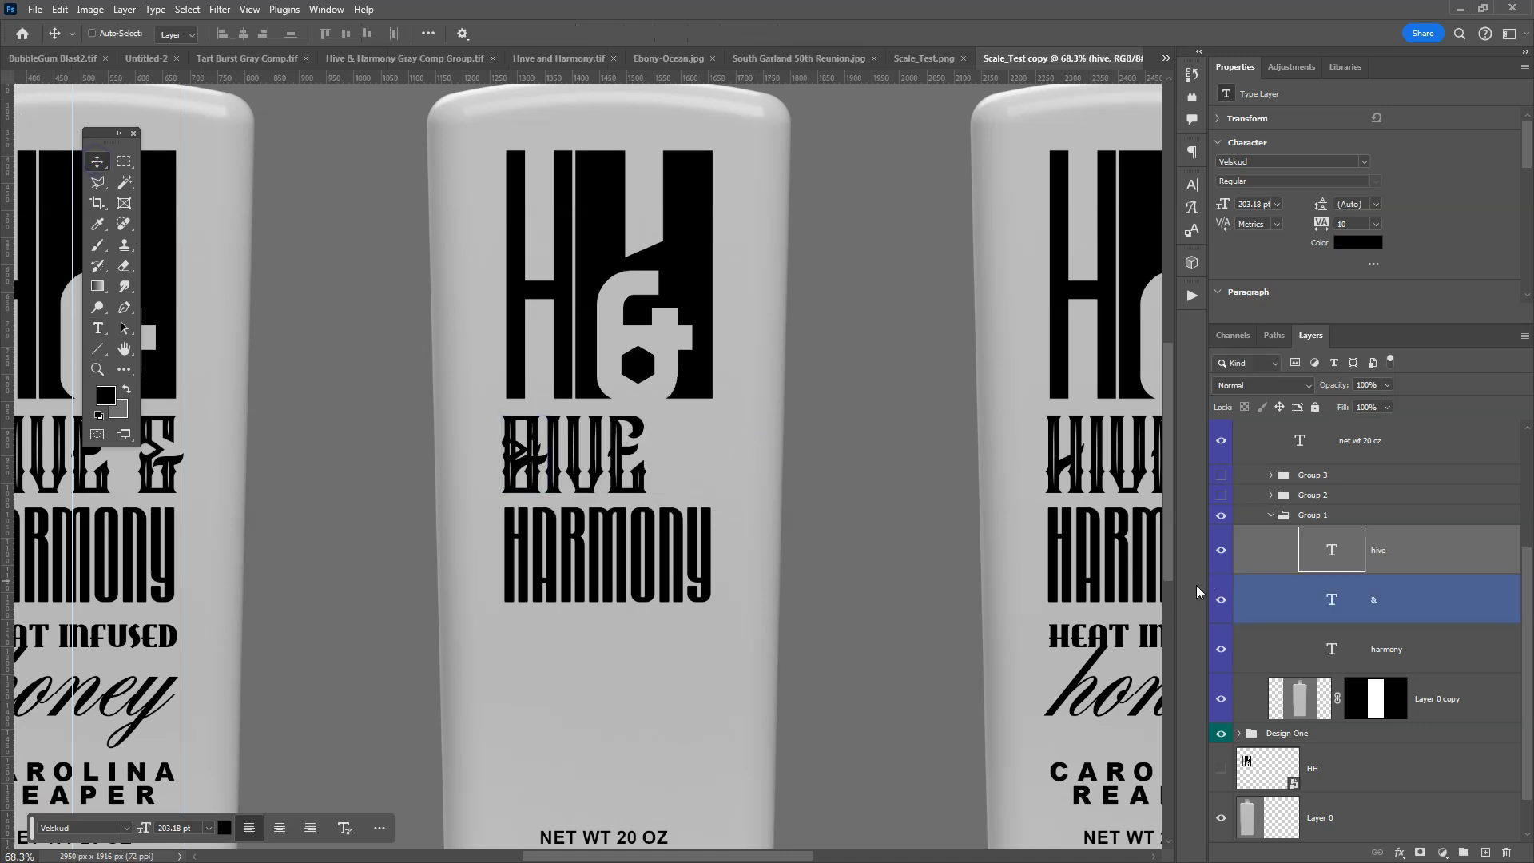
left_click(1221, 610)
left_click(1220, 649)
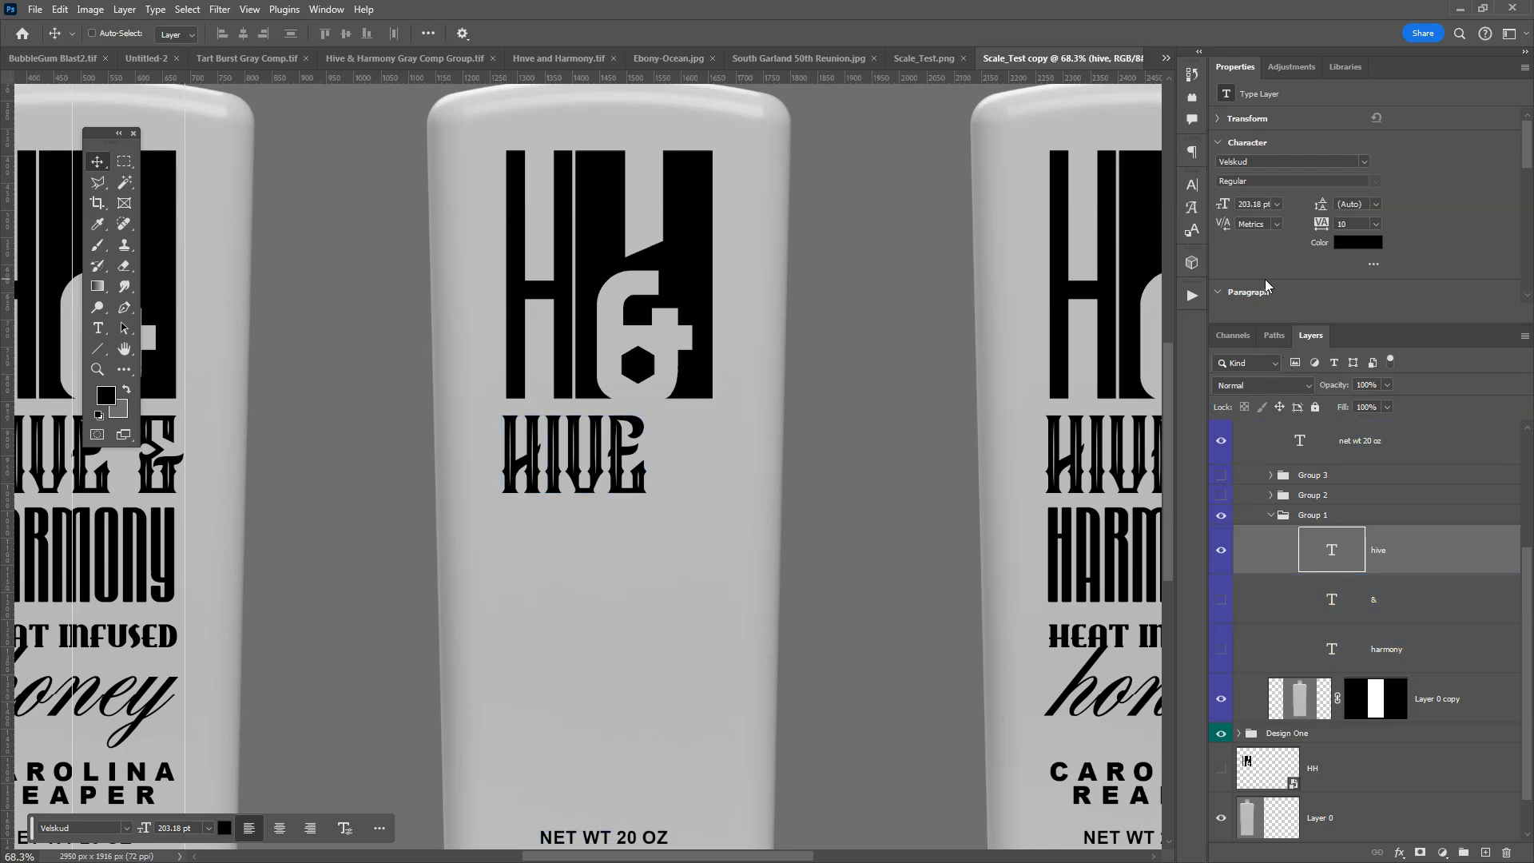
Set the "hive" text's font to Blackentina 4F and nudge it left to align with the monogram's left edge
left_click(1193, 184)
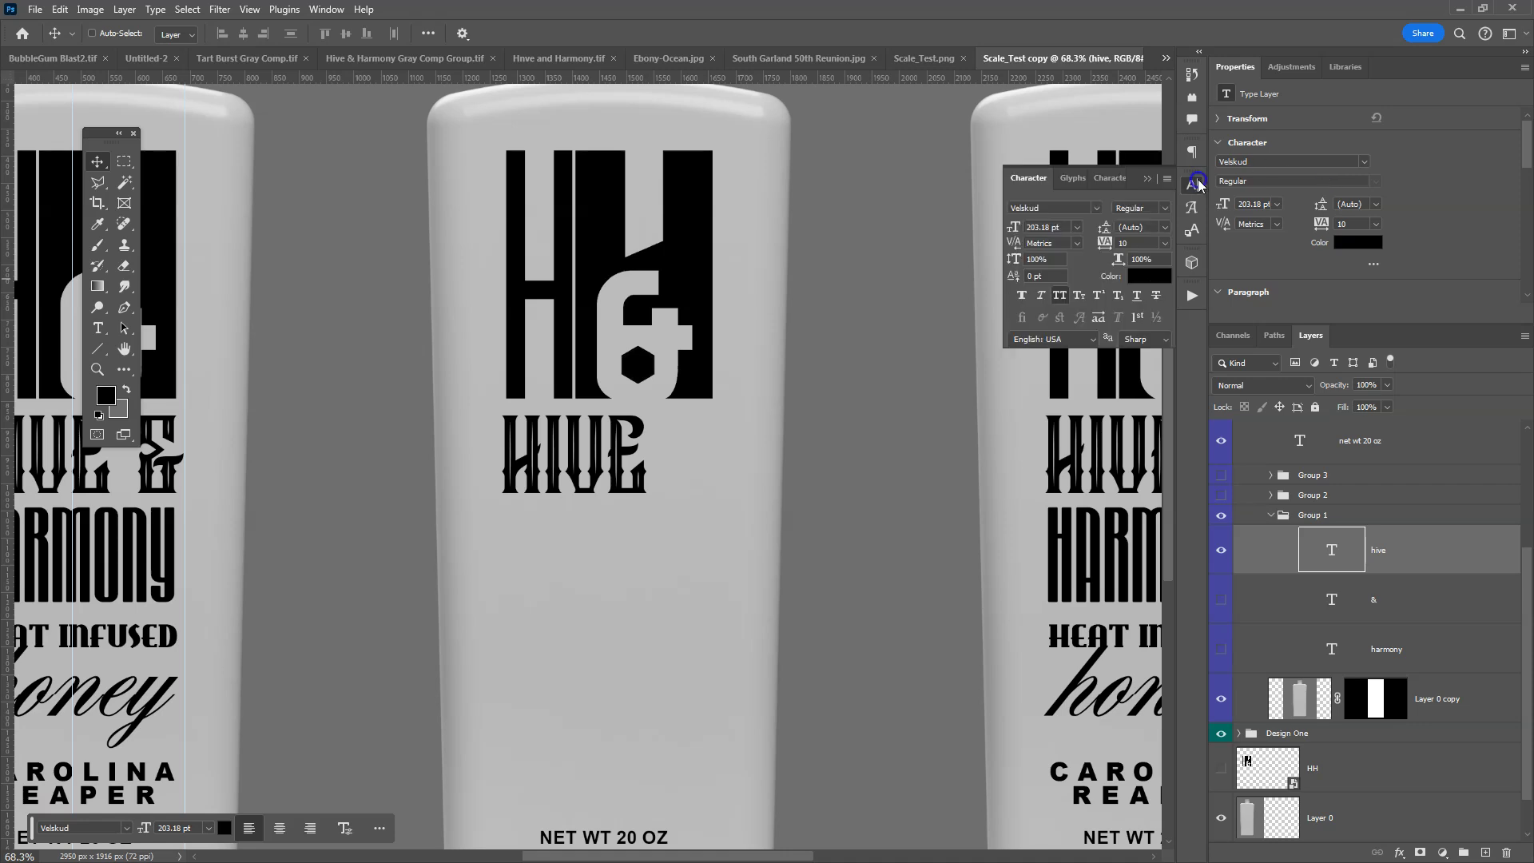
left_click(1095, 208)
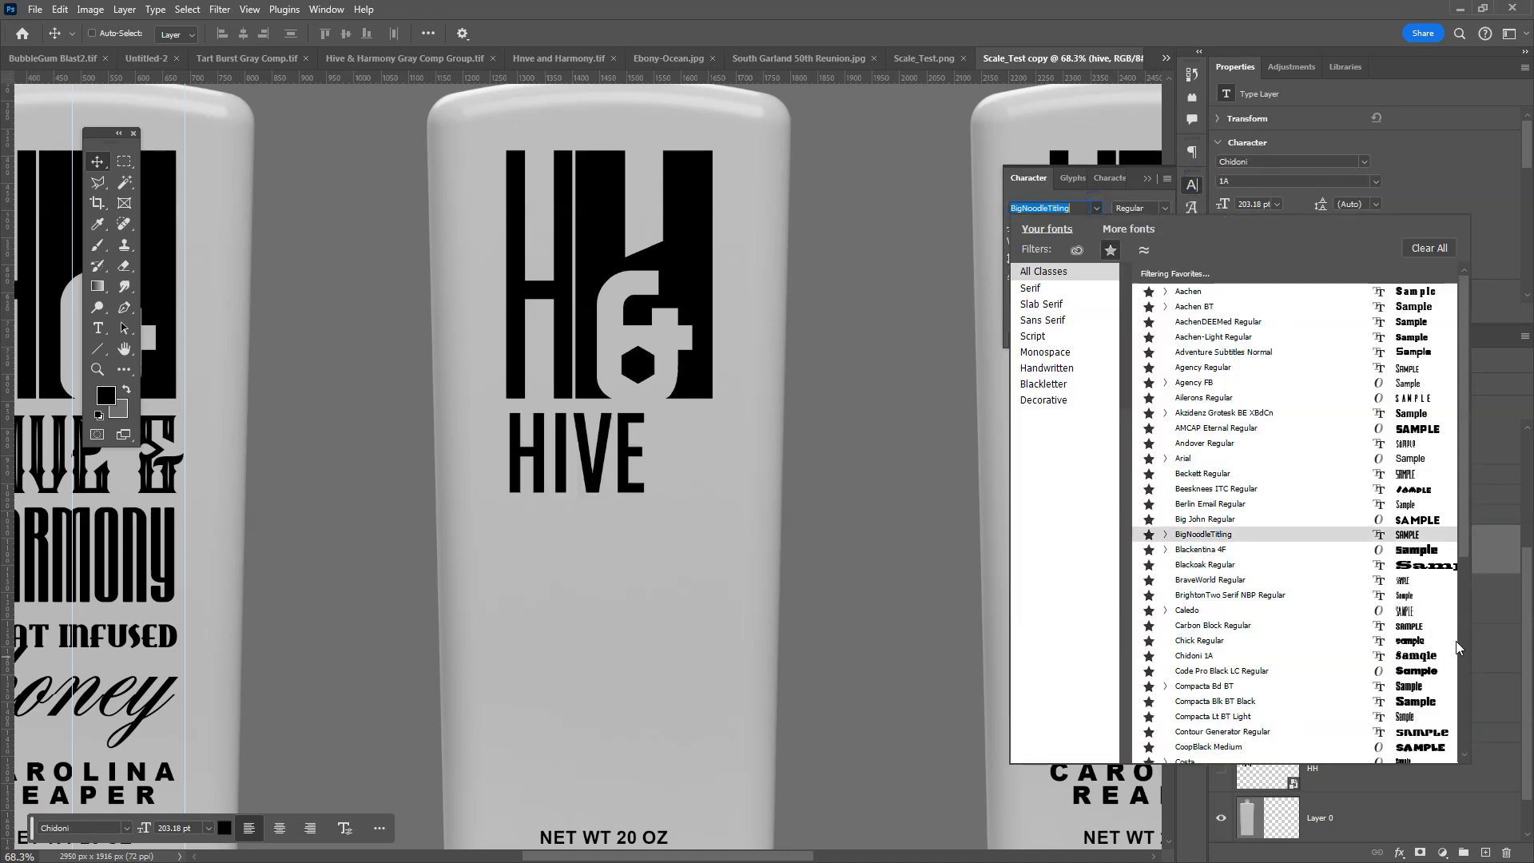
left_click(1419, 551)
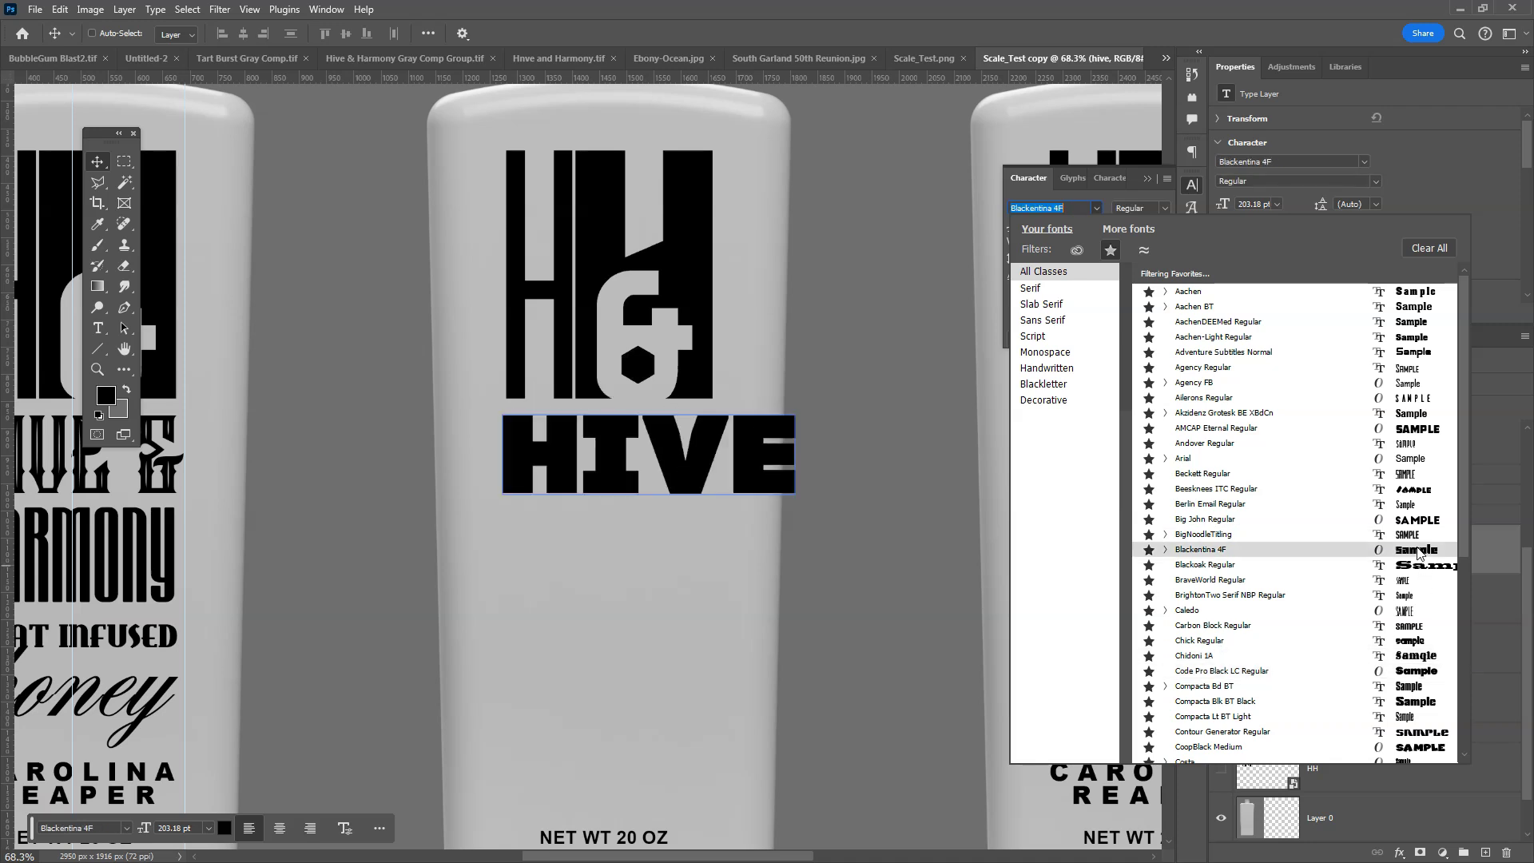
left_click(1419, 550)
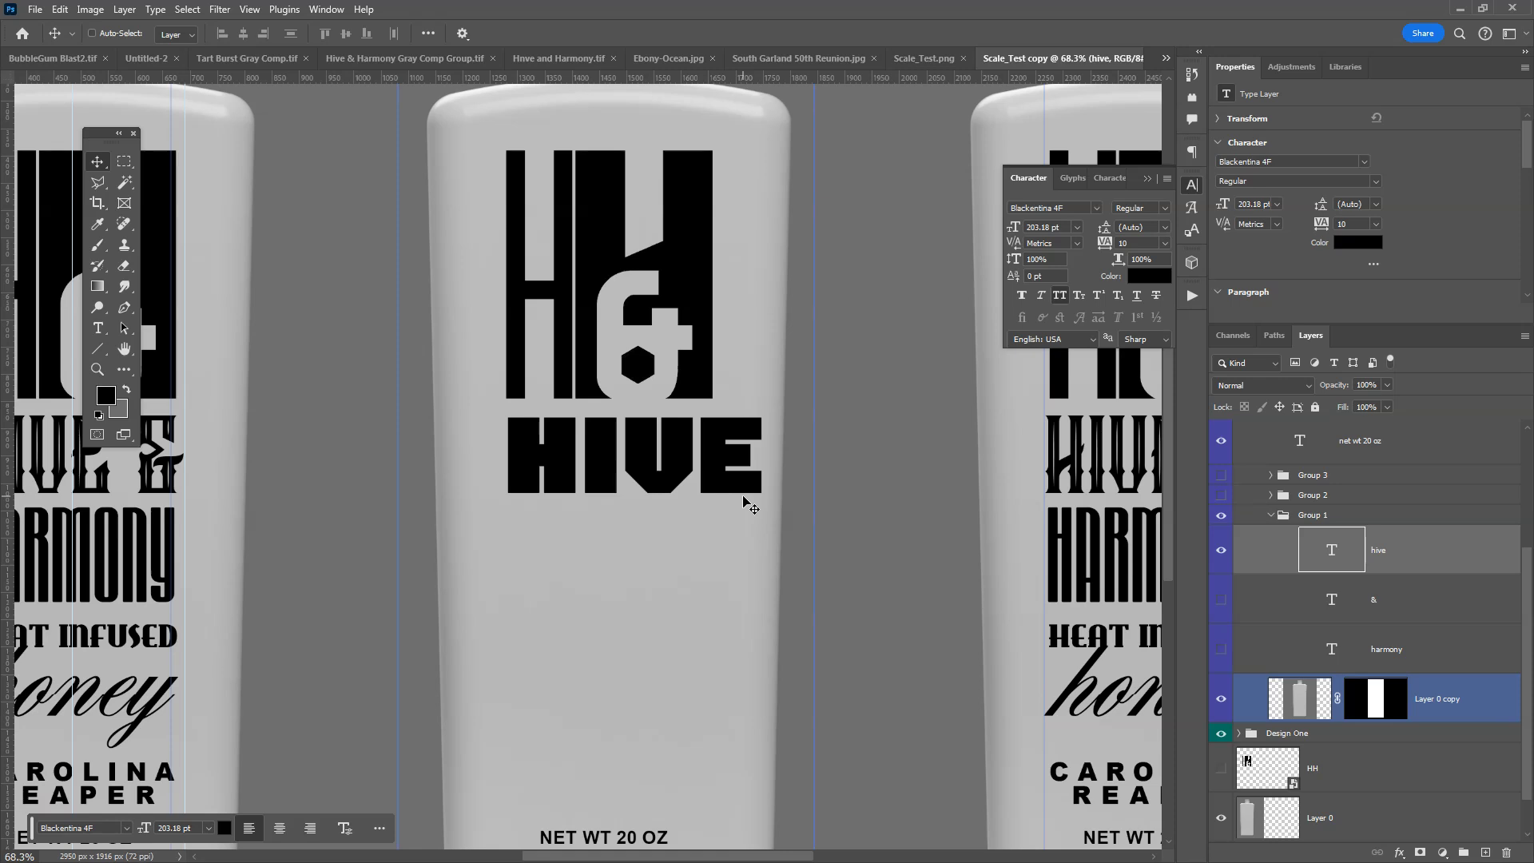
key("Left")
key("Left")
key("Left")
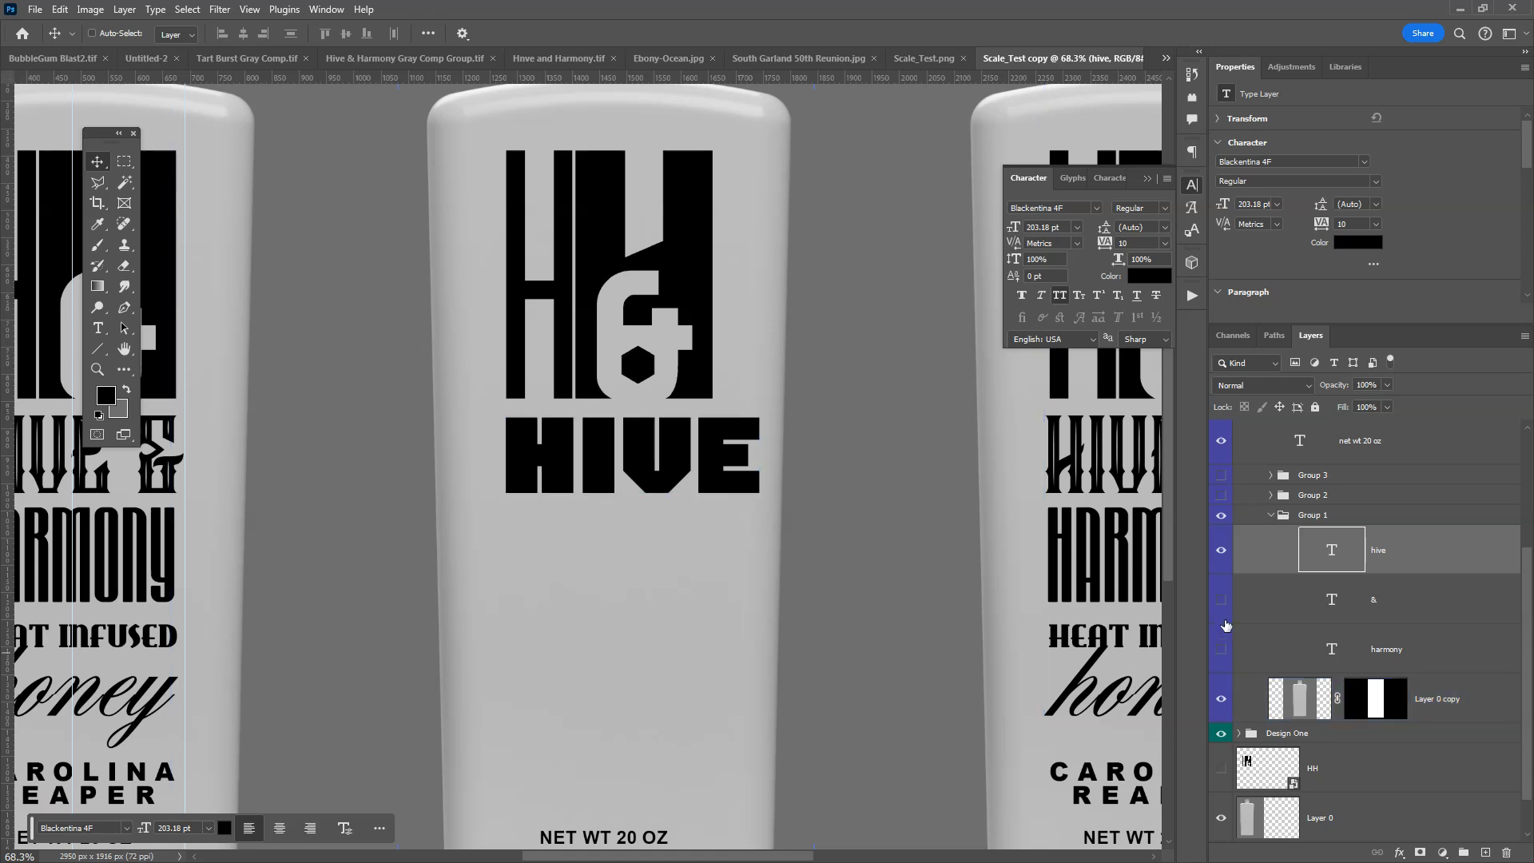
Show the "&" text layer and move it straight down below the word HIVE
left_click(1069, 206)
left_click(1221, 600)
left_click(1331, 603)
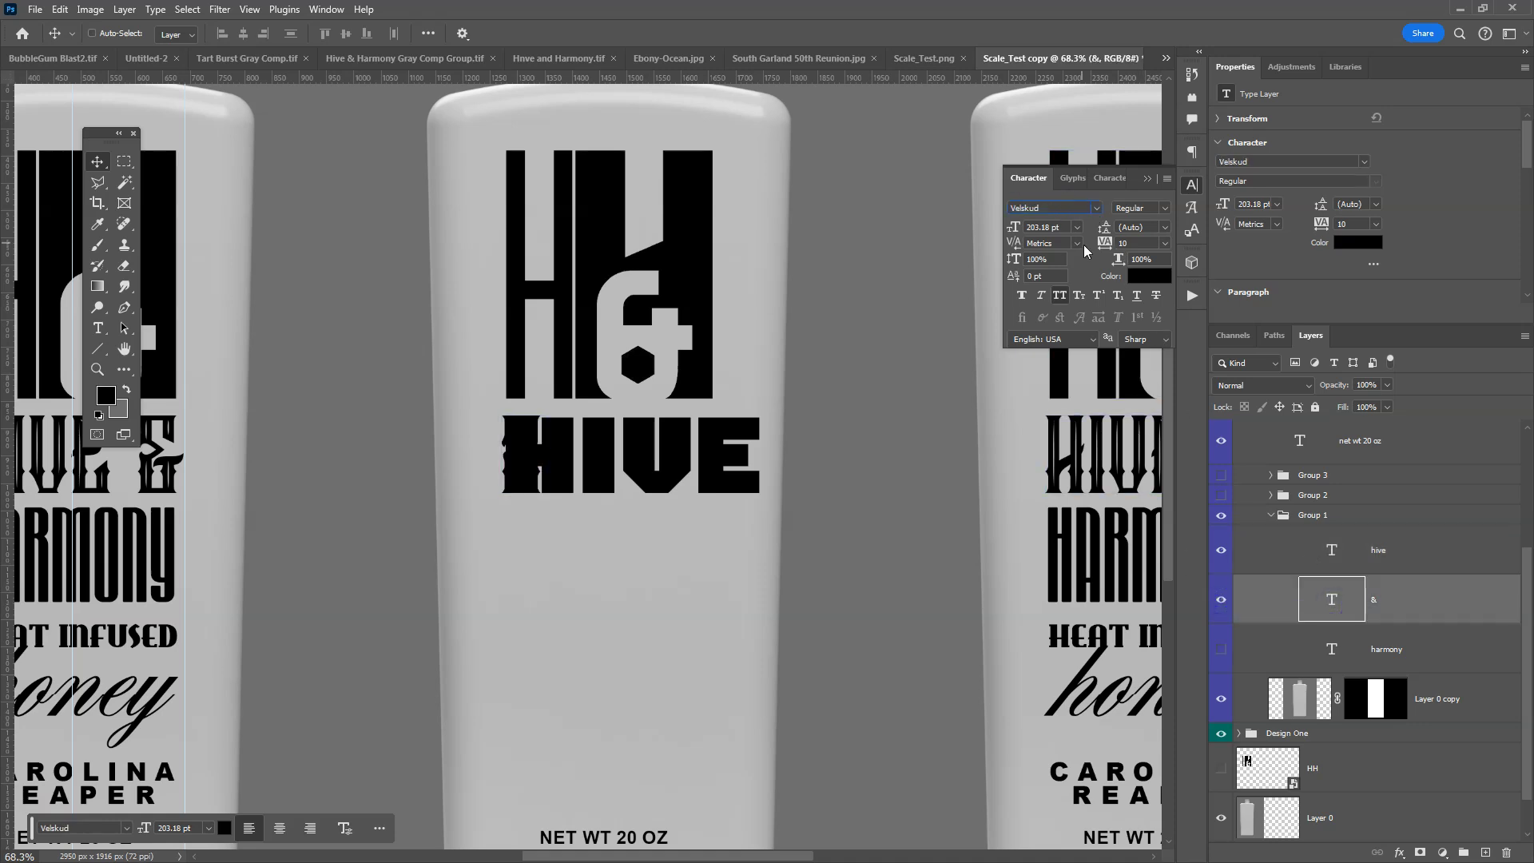
left_click(709, 537, "ctrl")
left_click_drag(678, 513, 675, 616)
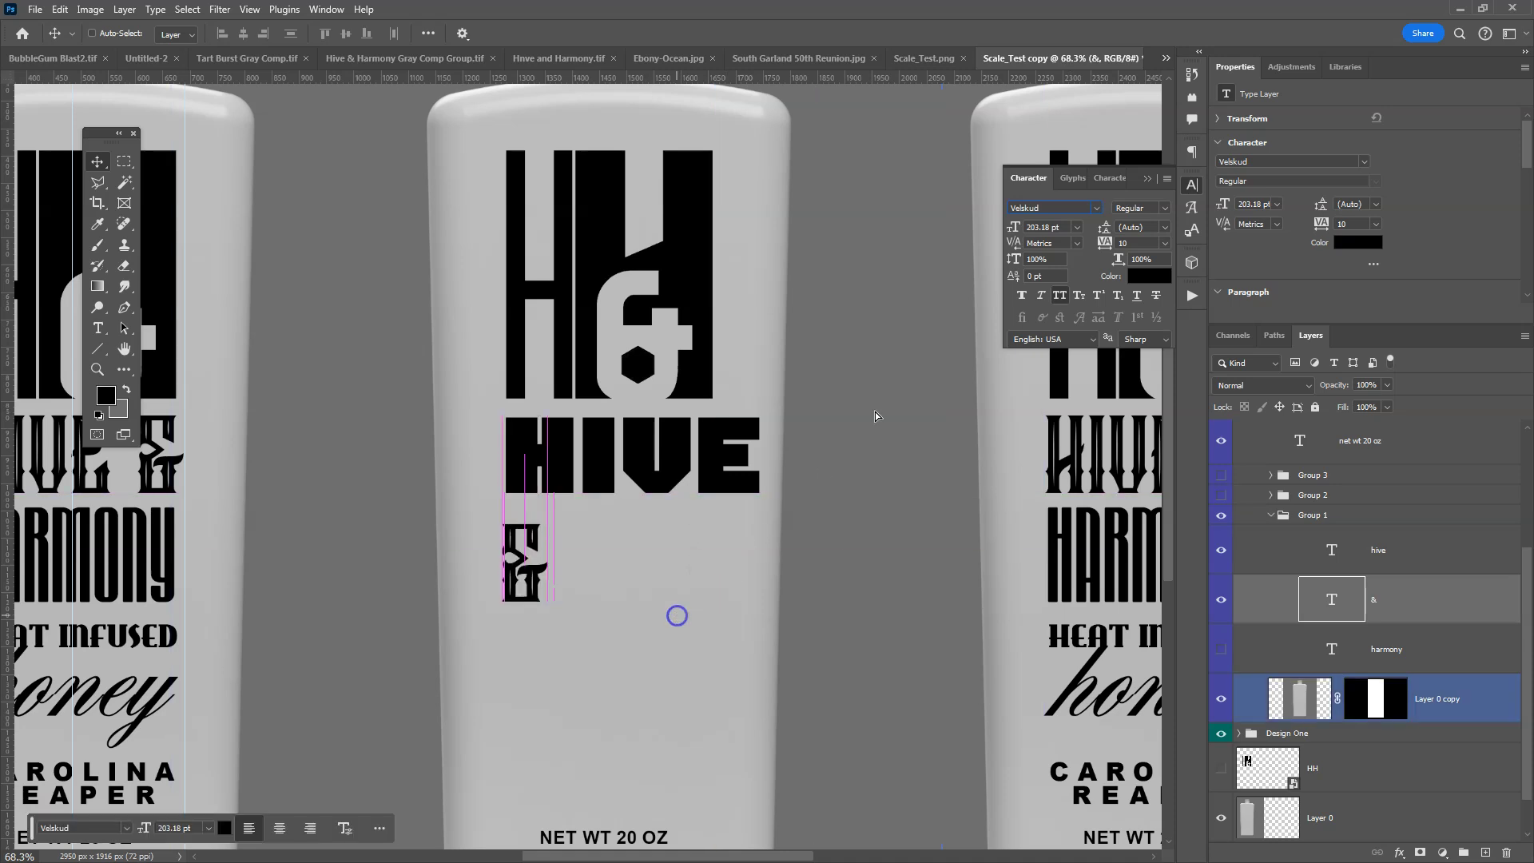
Set the "&" text's font to Blackentina 4F
left_click(1054, 209)
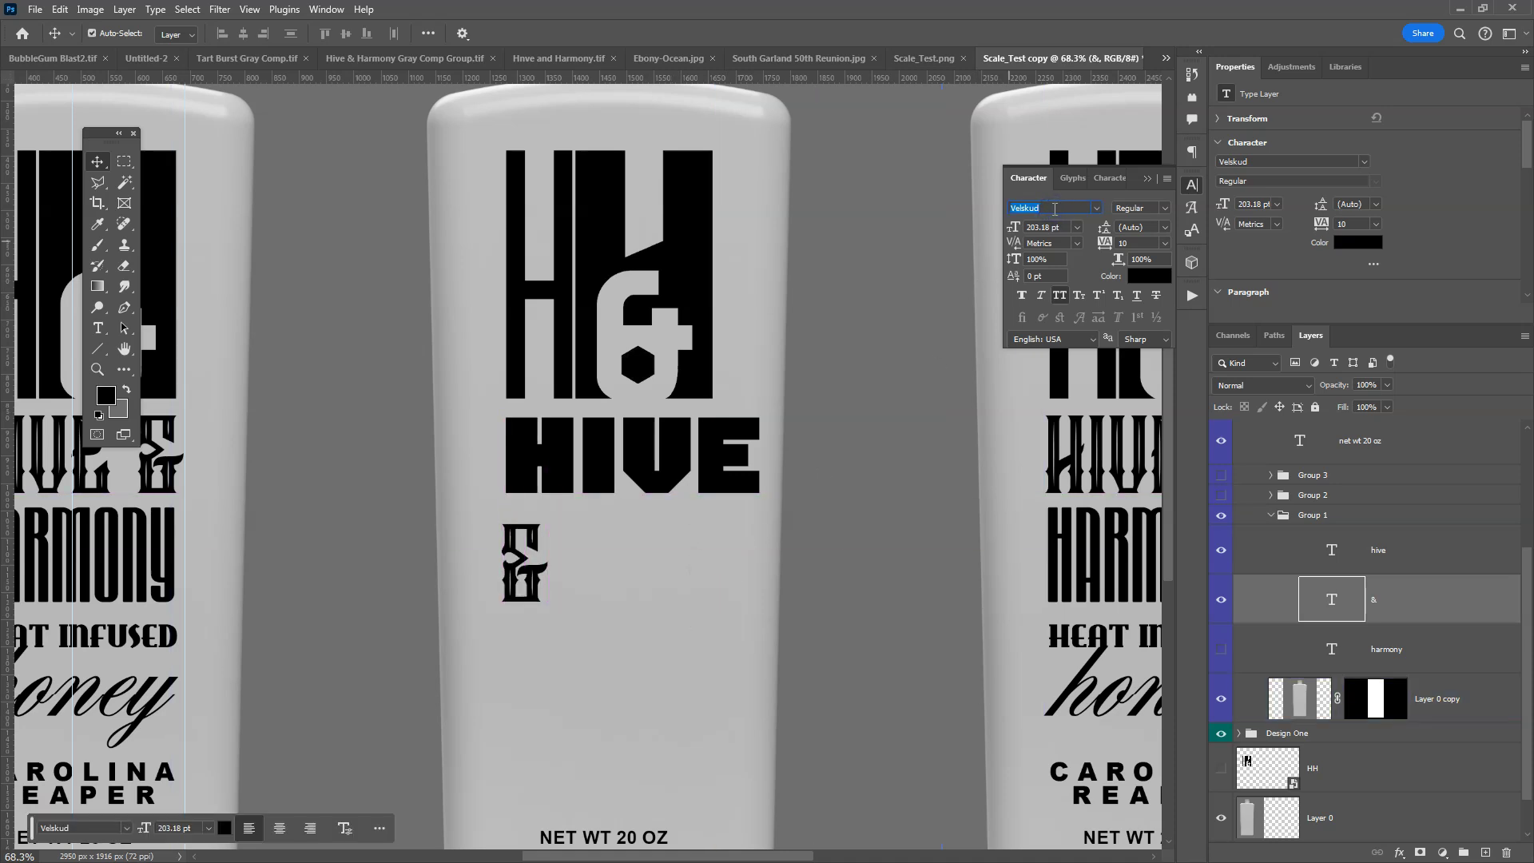
type("Blackentina 4F")
key("Return")
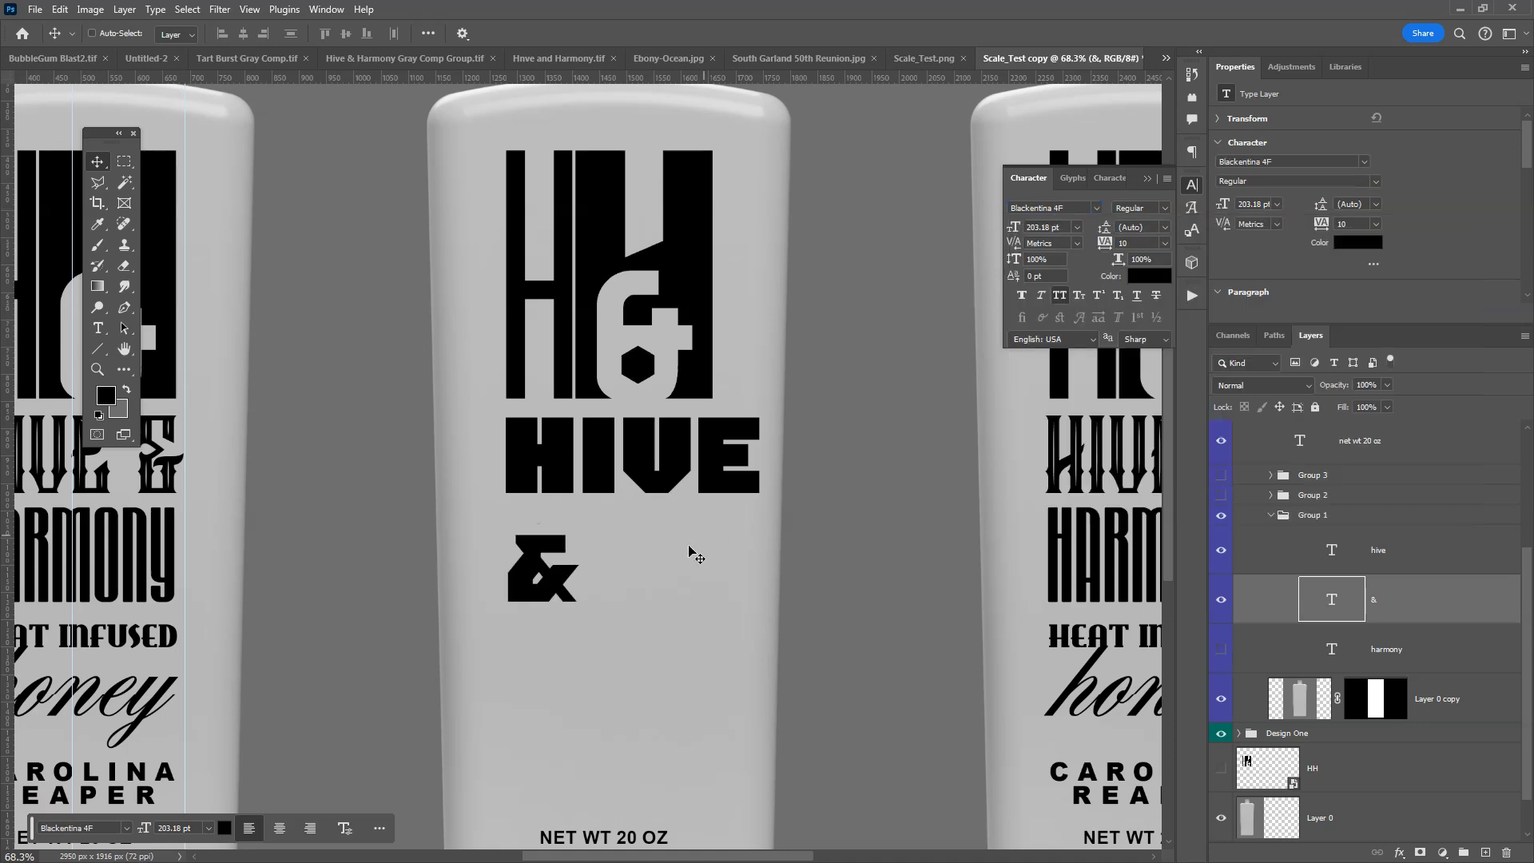
Move the "&" text toward the middle beneath HIVE and set its font to Aachen
left_click_drag(596, 598, 658, 583)
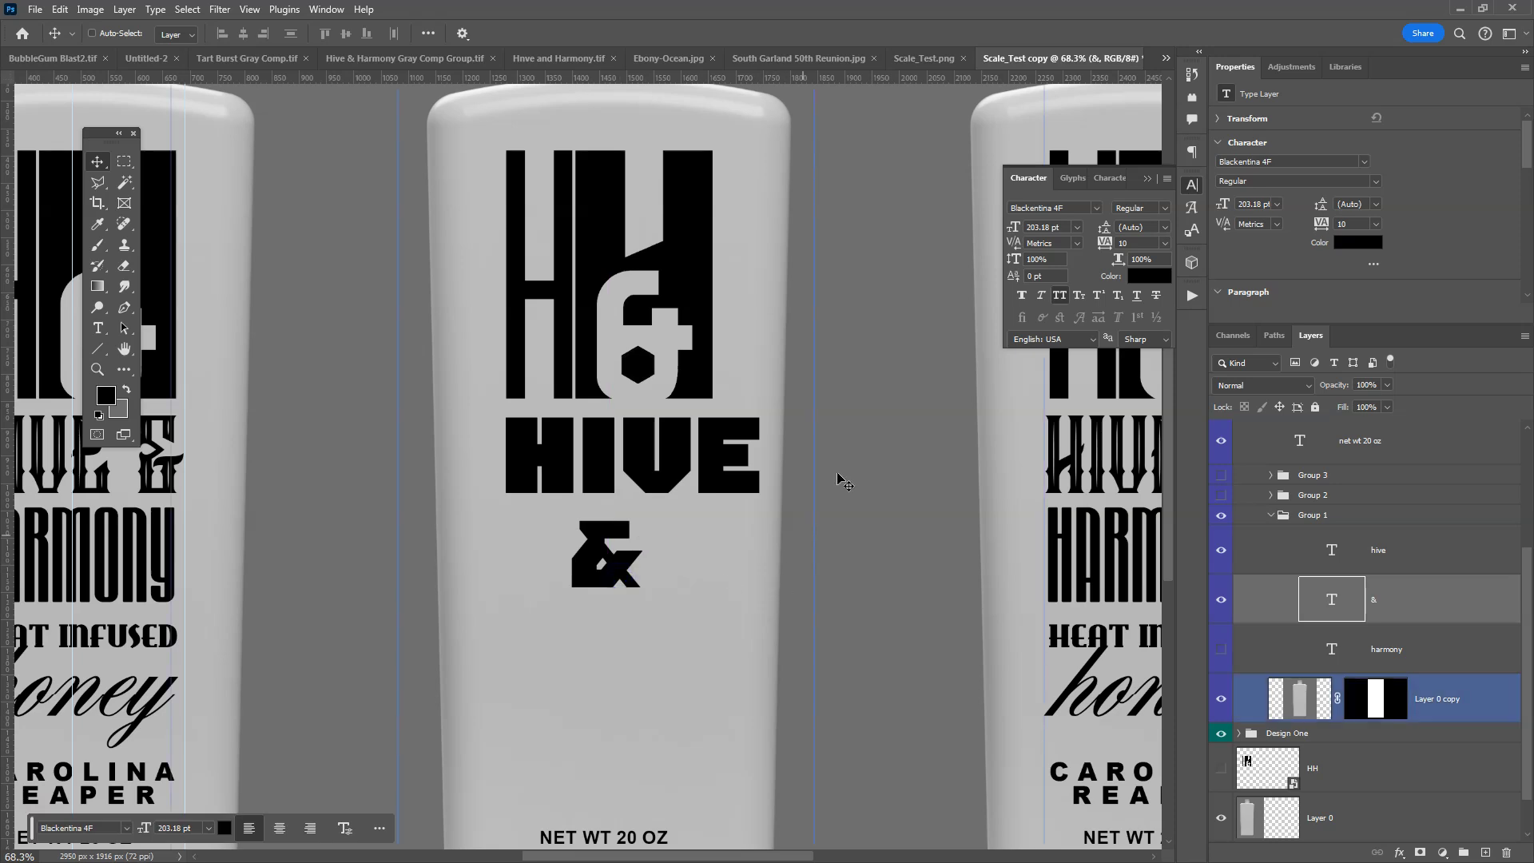
left_click(1077, 207)
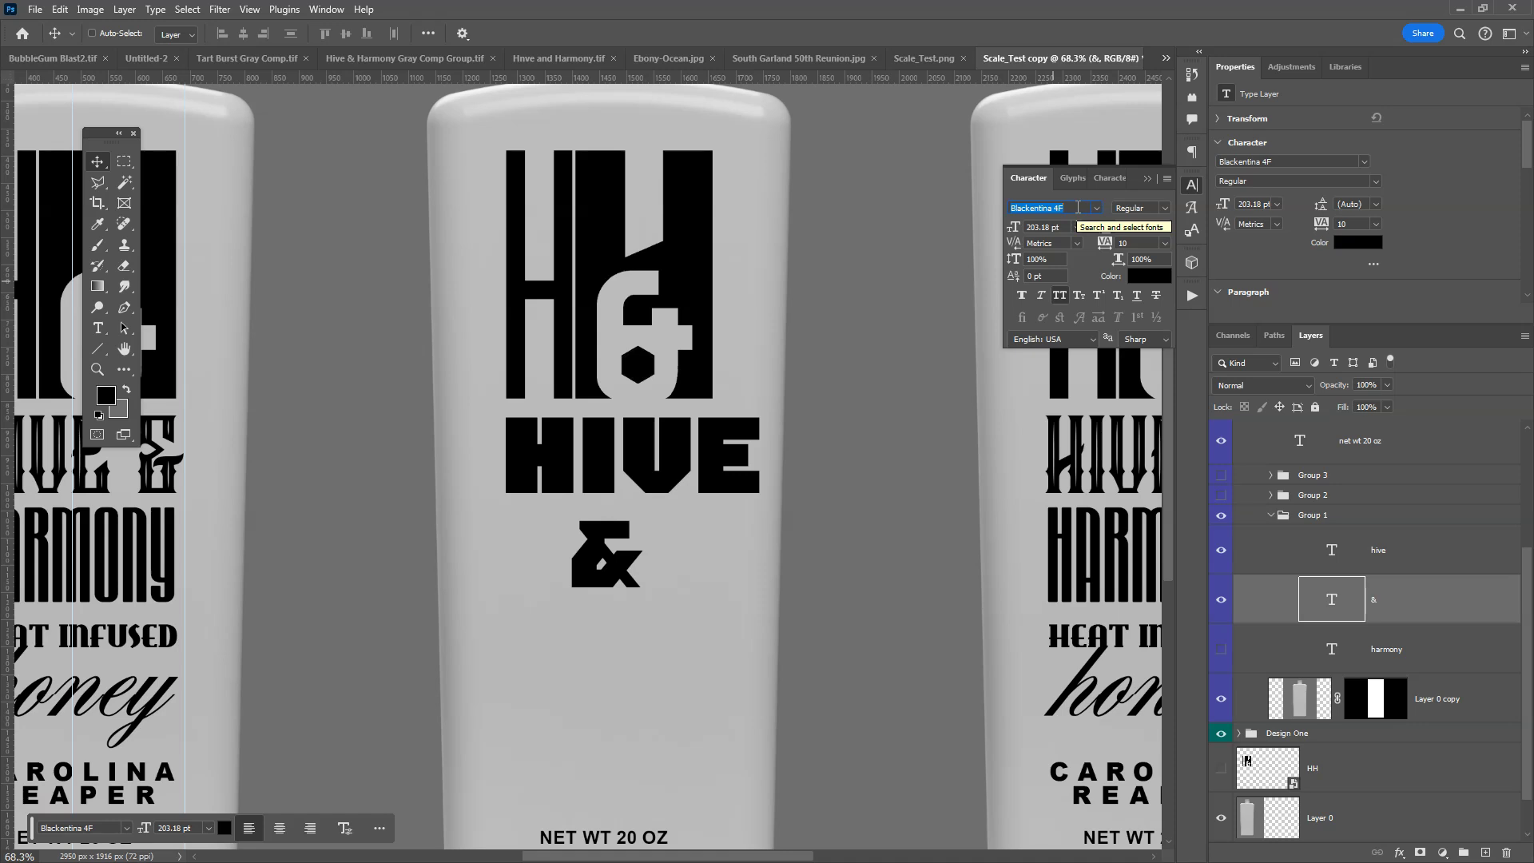
type("28 Days Later")
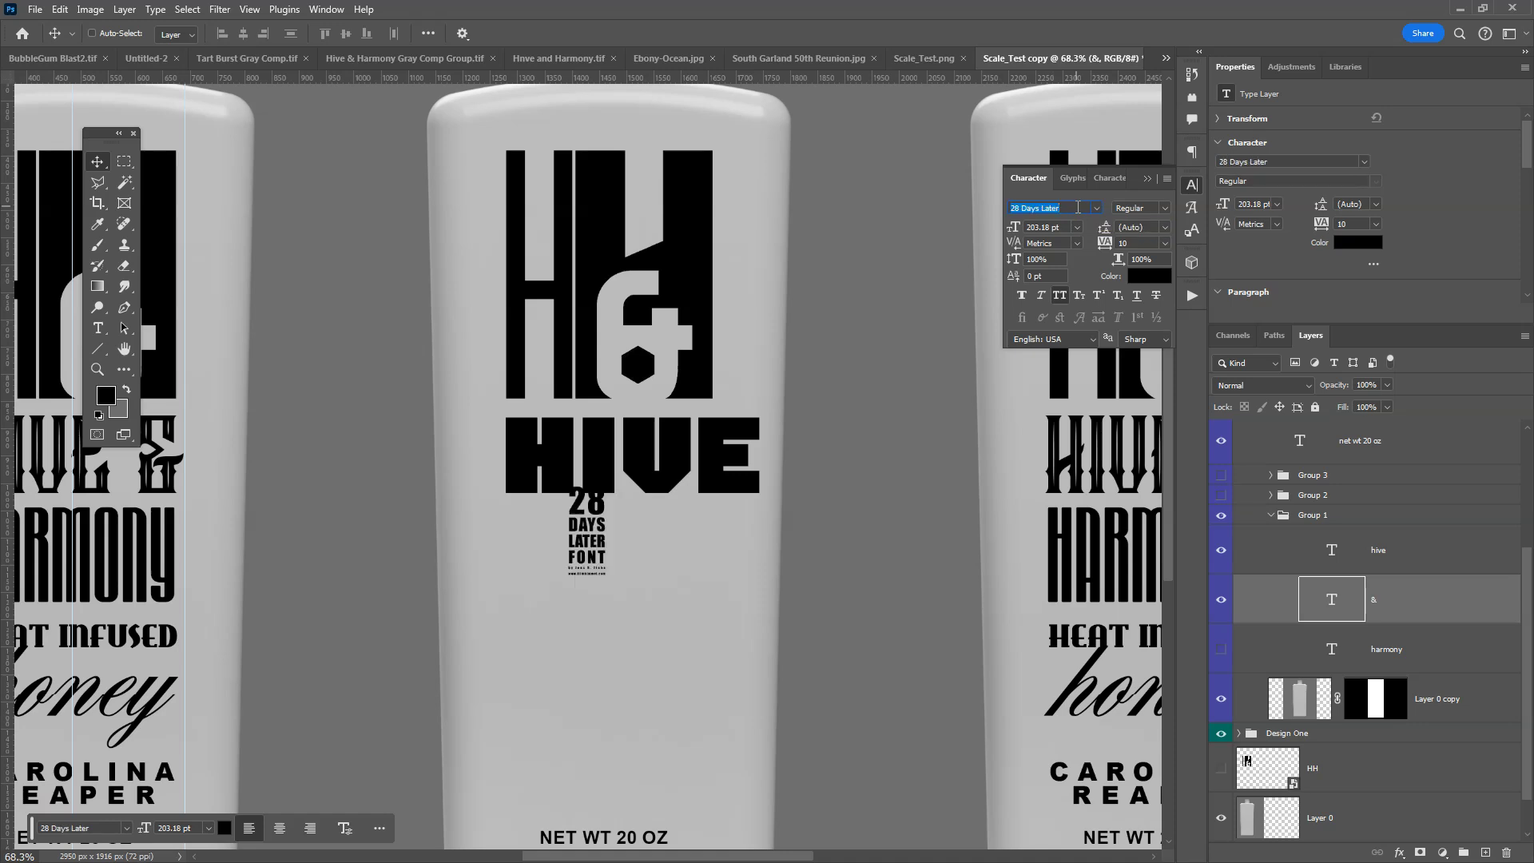
key("Down")
key("Down")
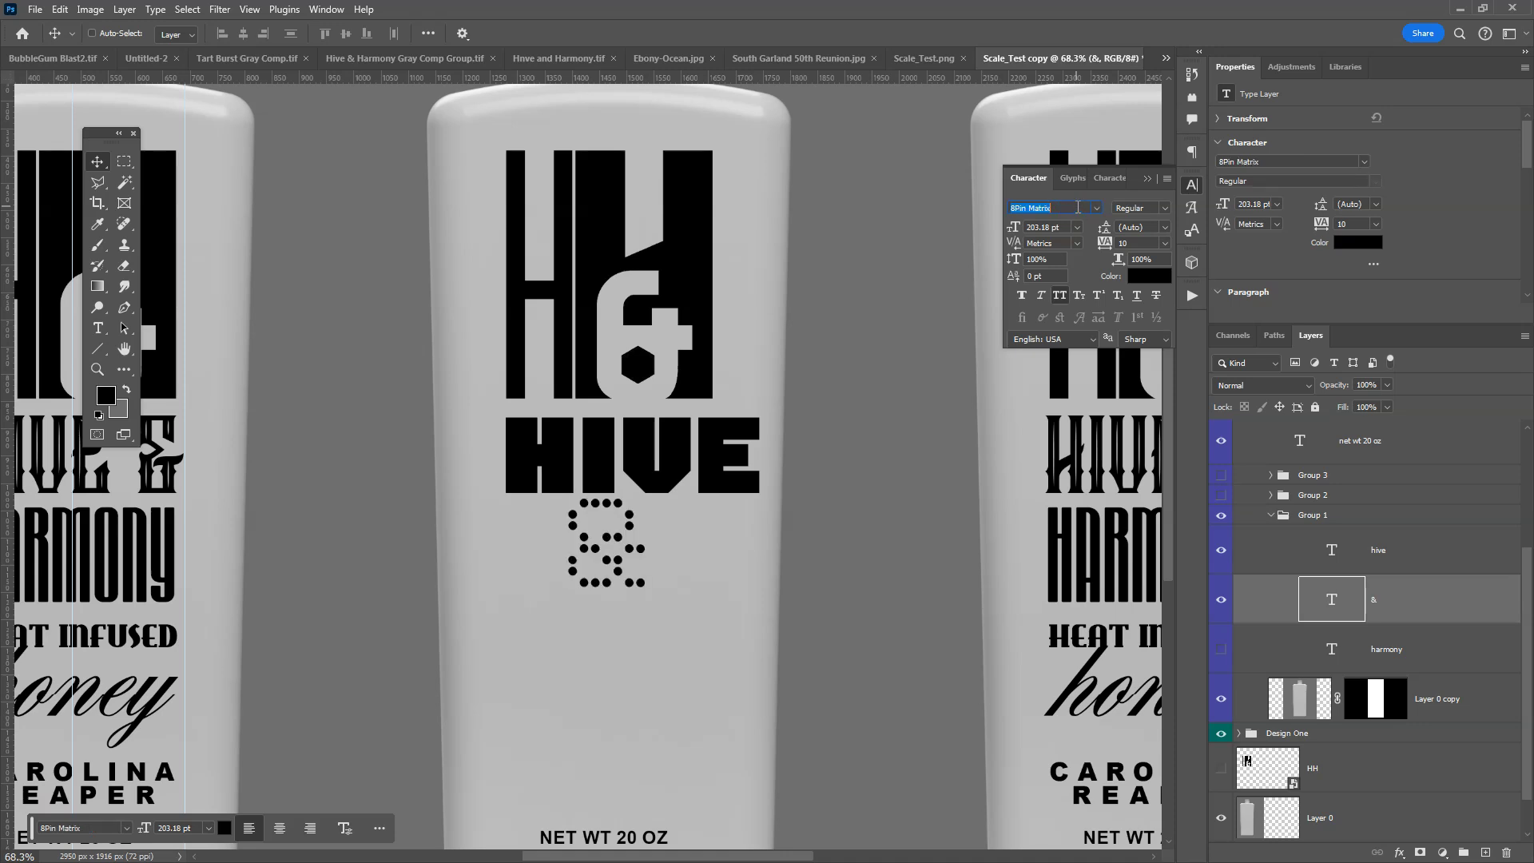
key("Down")
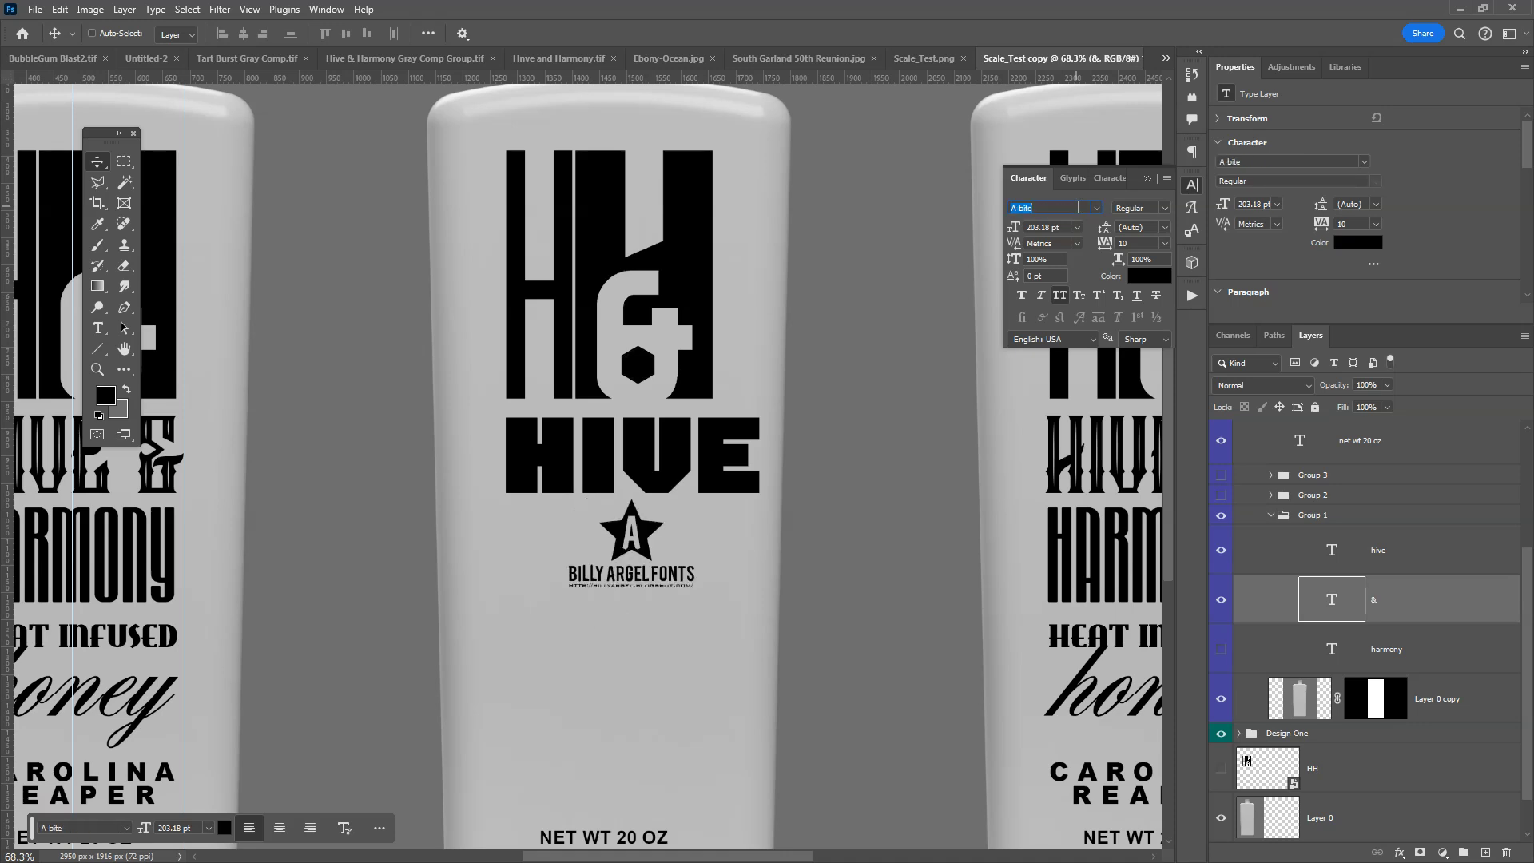
key("Down")
key("Down")
key("Down")
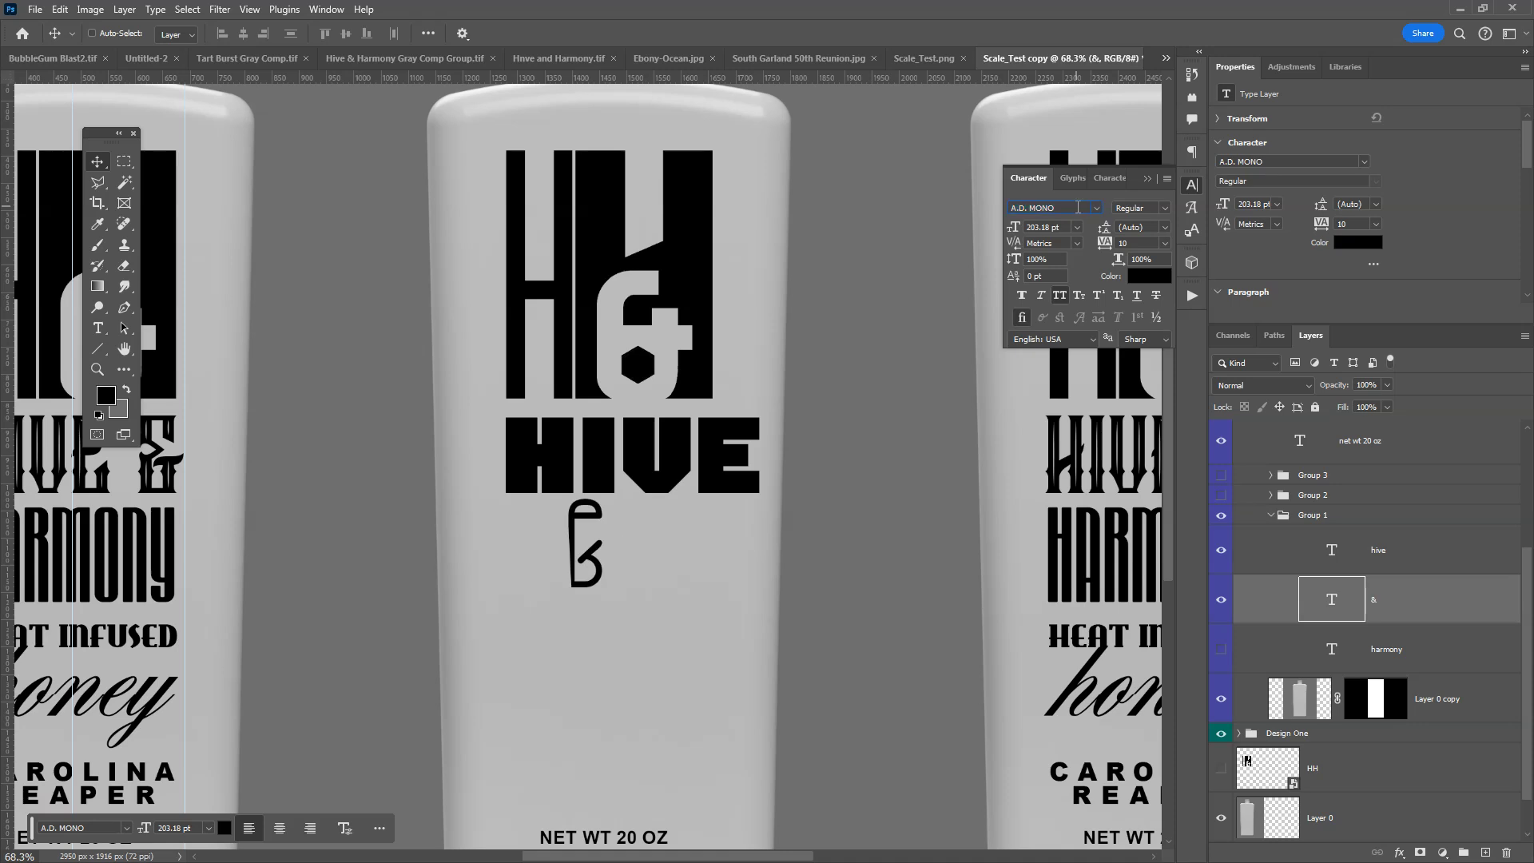
key("Down")
key("Down")
key("Down")
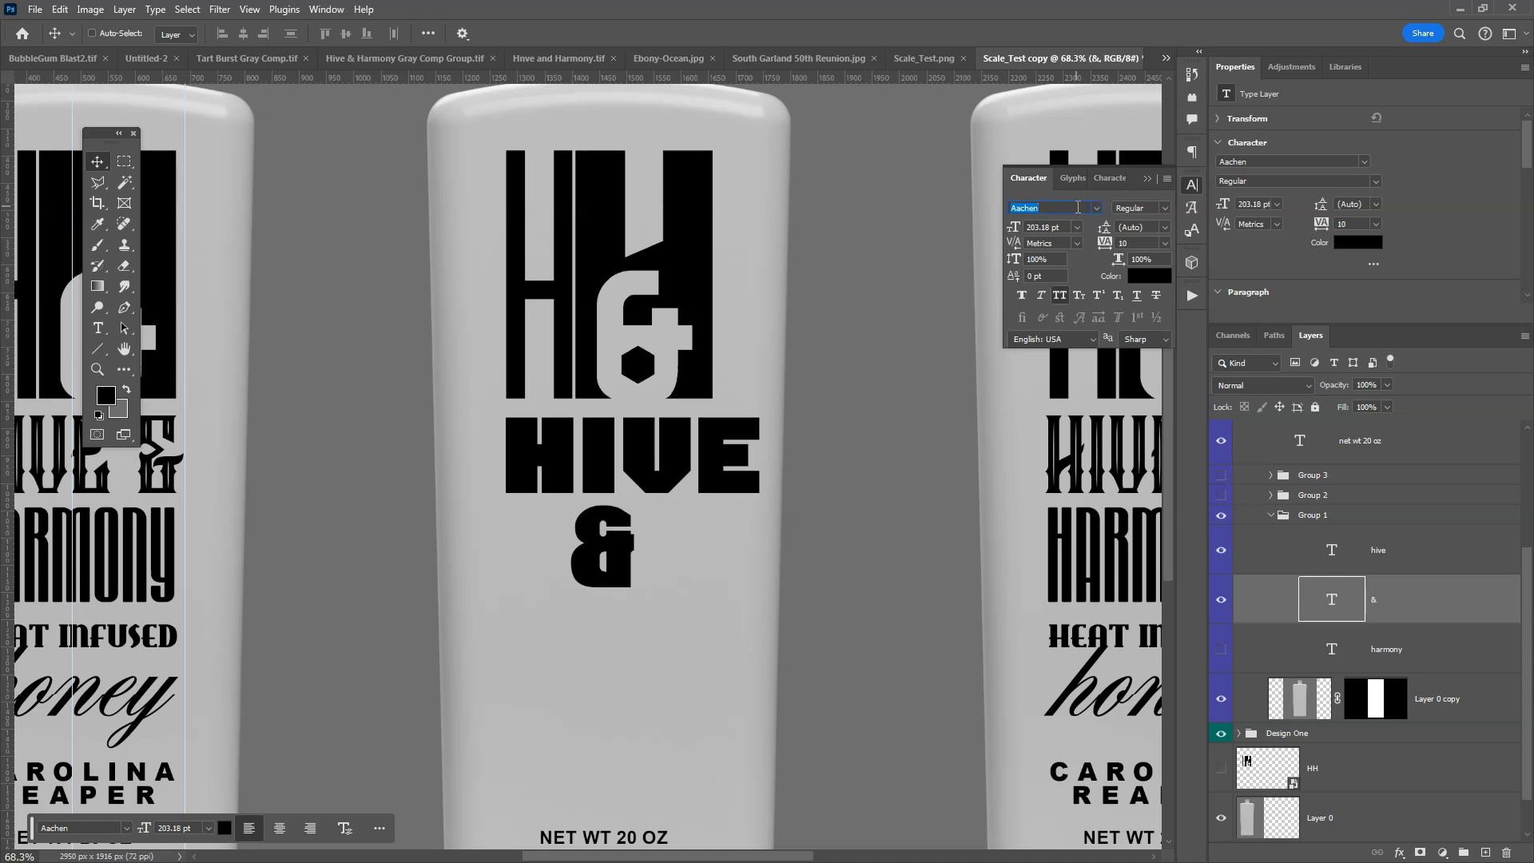
left_click(105, 179)
left_click(96, 162)
left_click(679, 527)
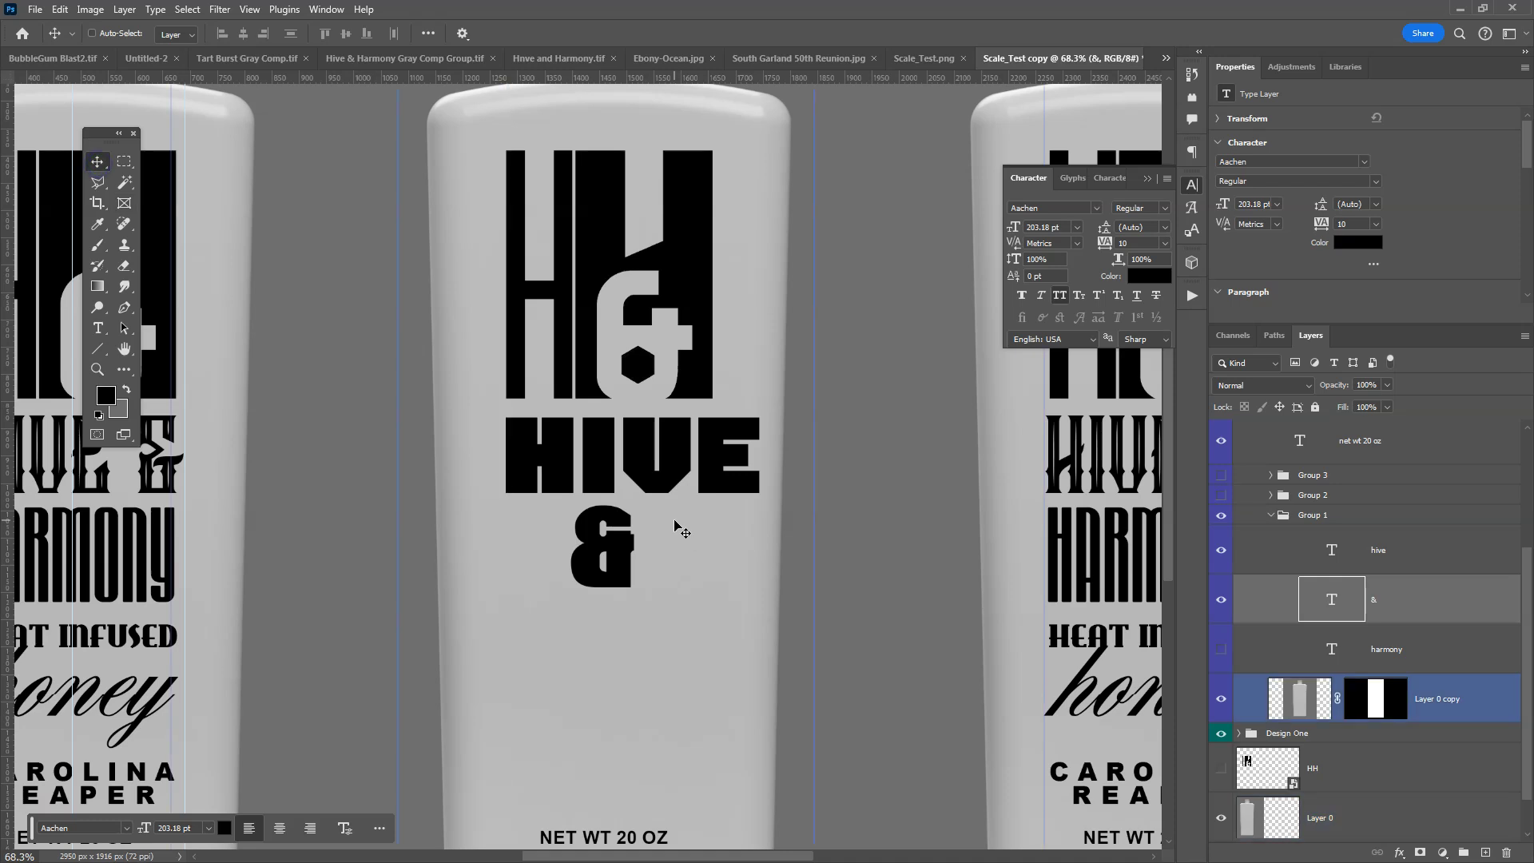
Scale the "hive" text to about 81% to match the monogram's width and move the "&" up closer beneath it
left_click(714, 490)
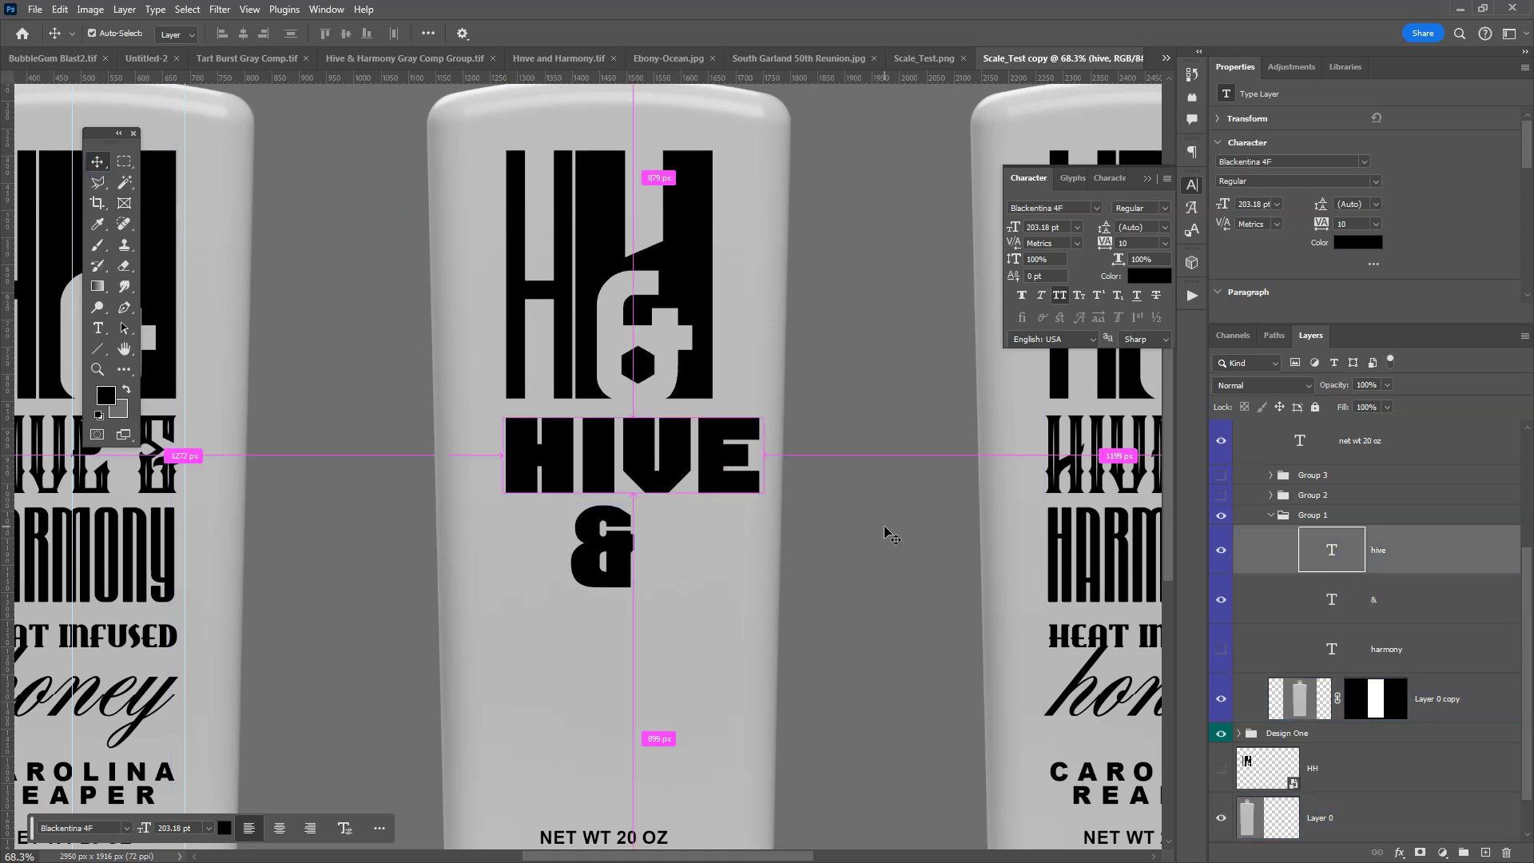
key("ctrl+t")
left_click_drag(763, 526, 715, 501)
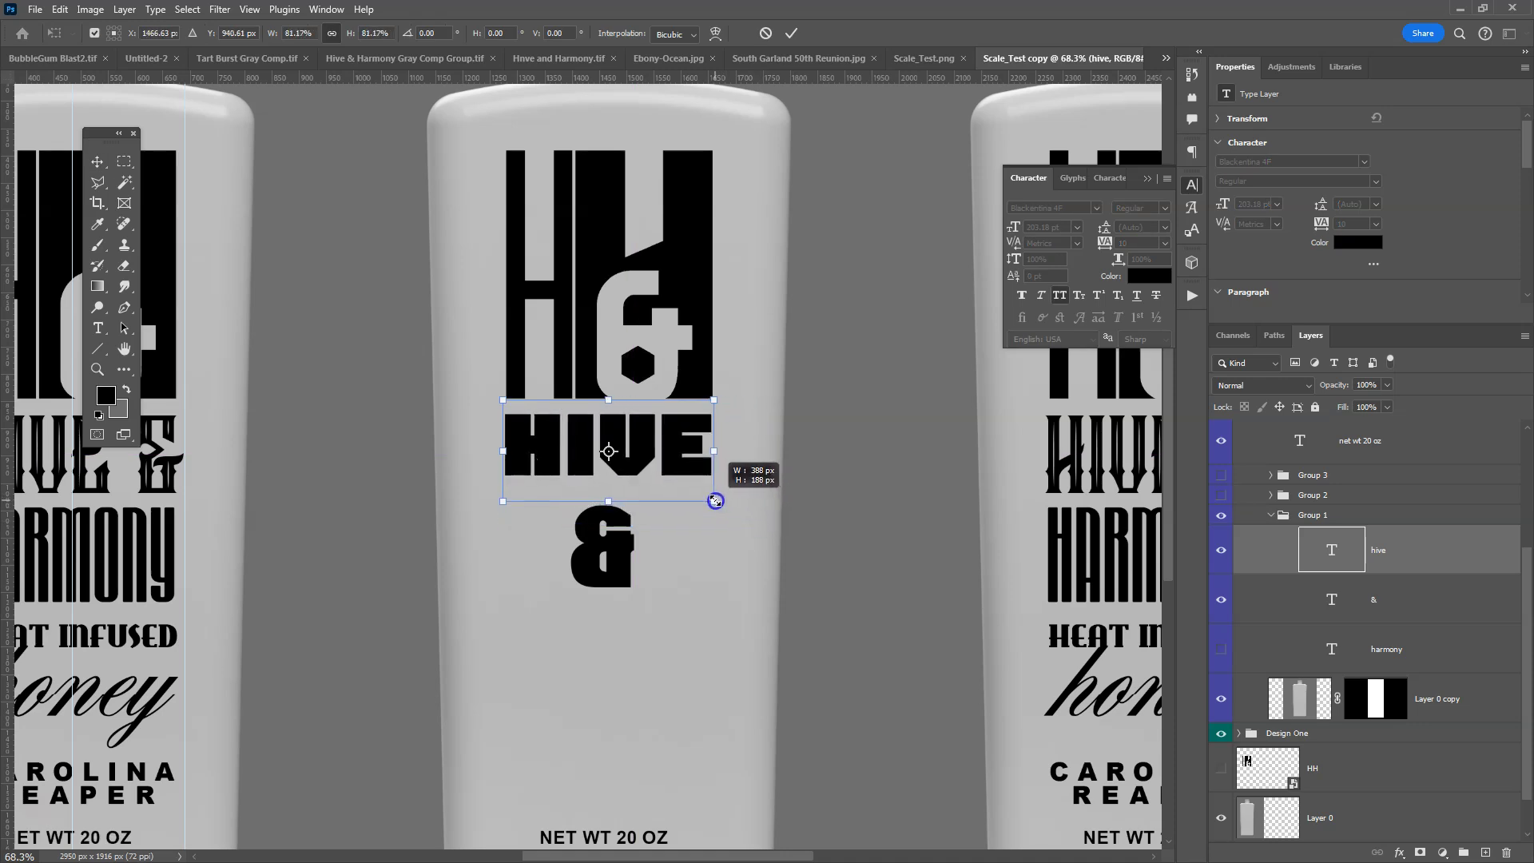
key("Return")
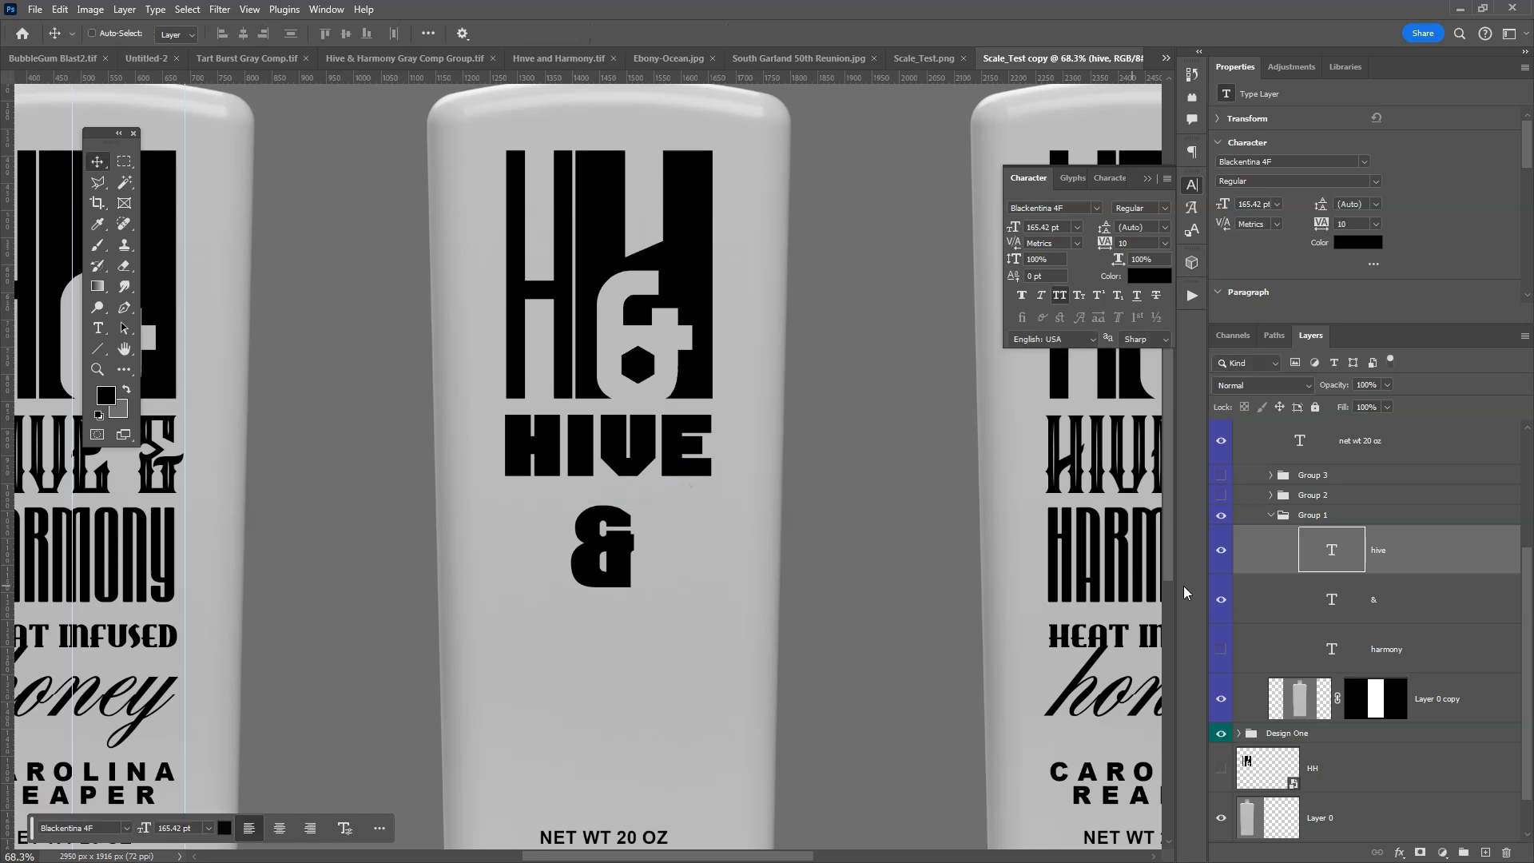
left_click(1318, 596)
left_click_drag(620, 566, 626, 540)
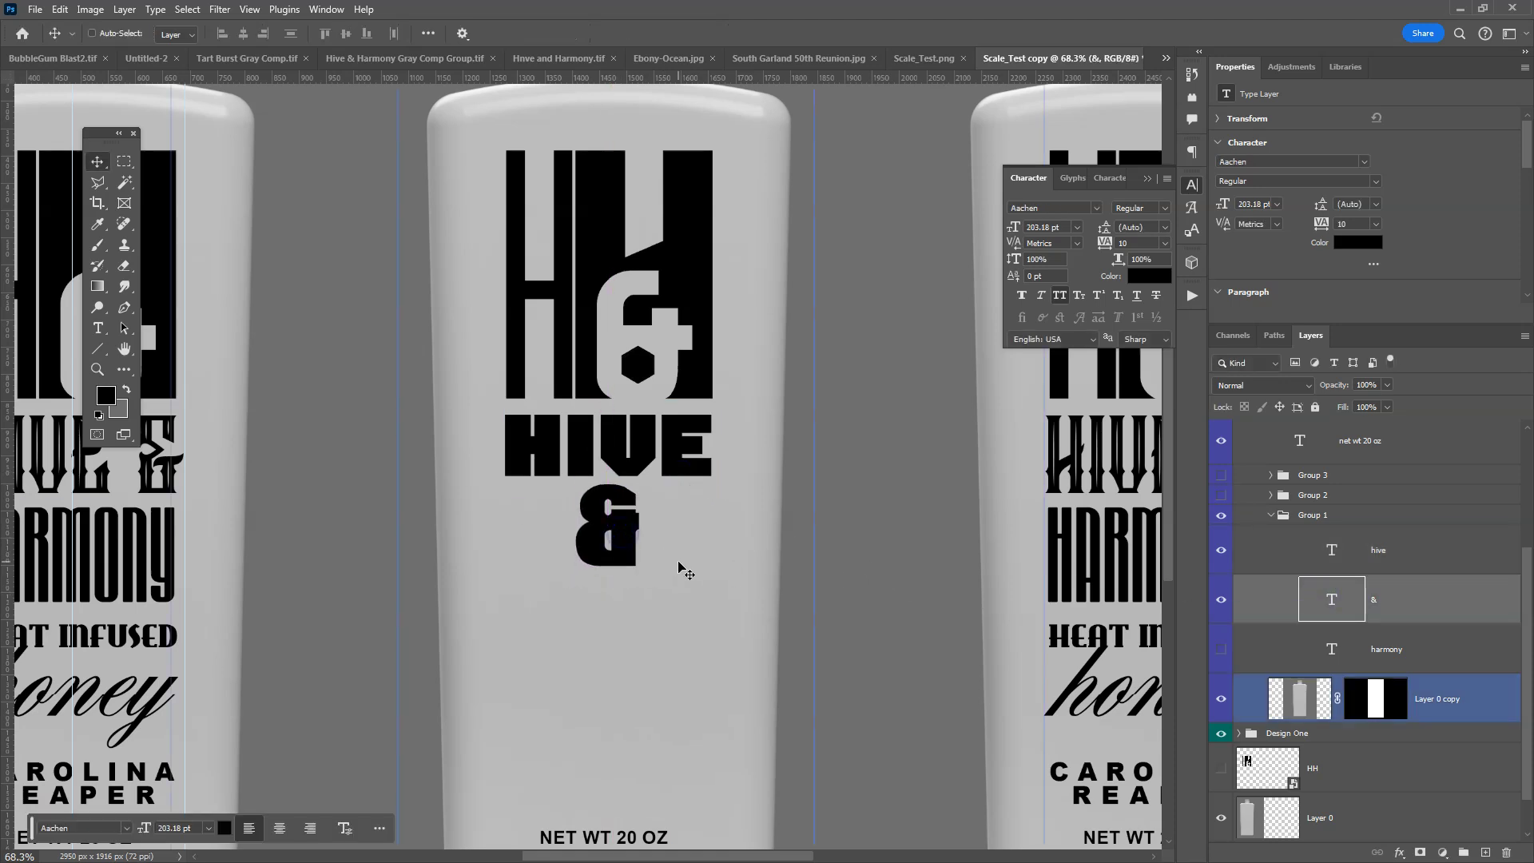
Show the "harmony" text layer and move it straight down below the "&"
left_click(1221, 649)
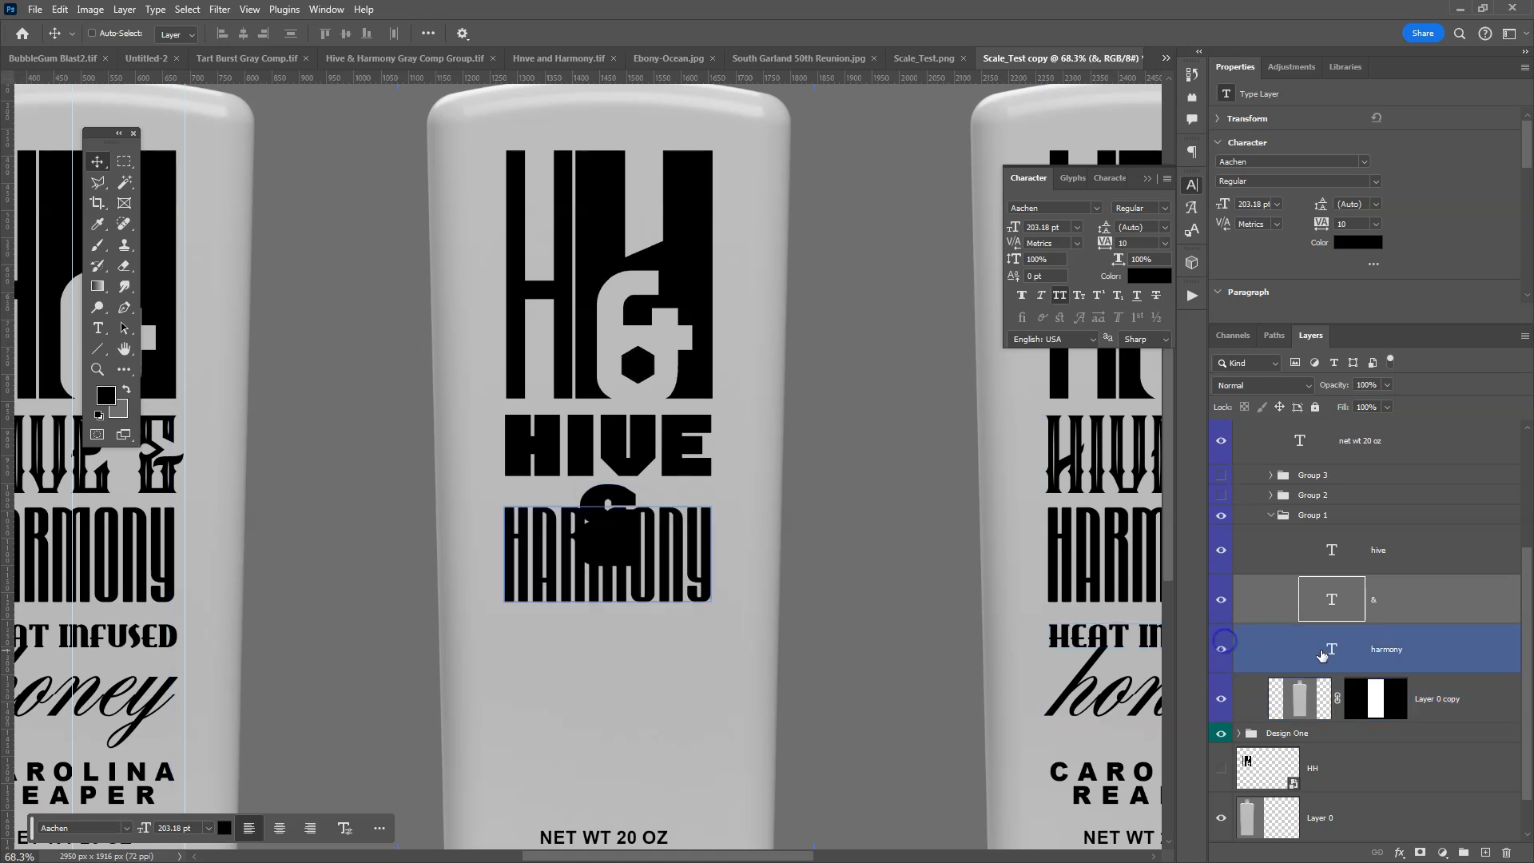
left_click(1359, 649)
left_click_drag(711, 529, 712, 605)
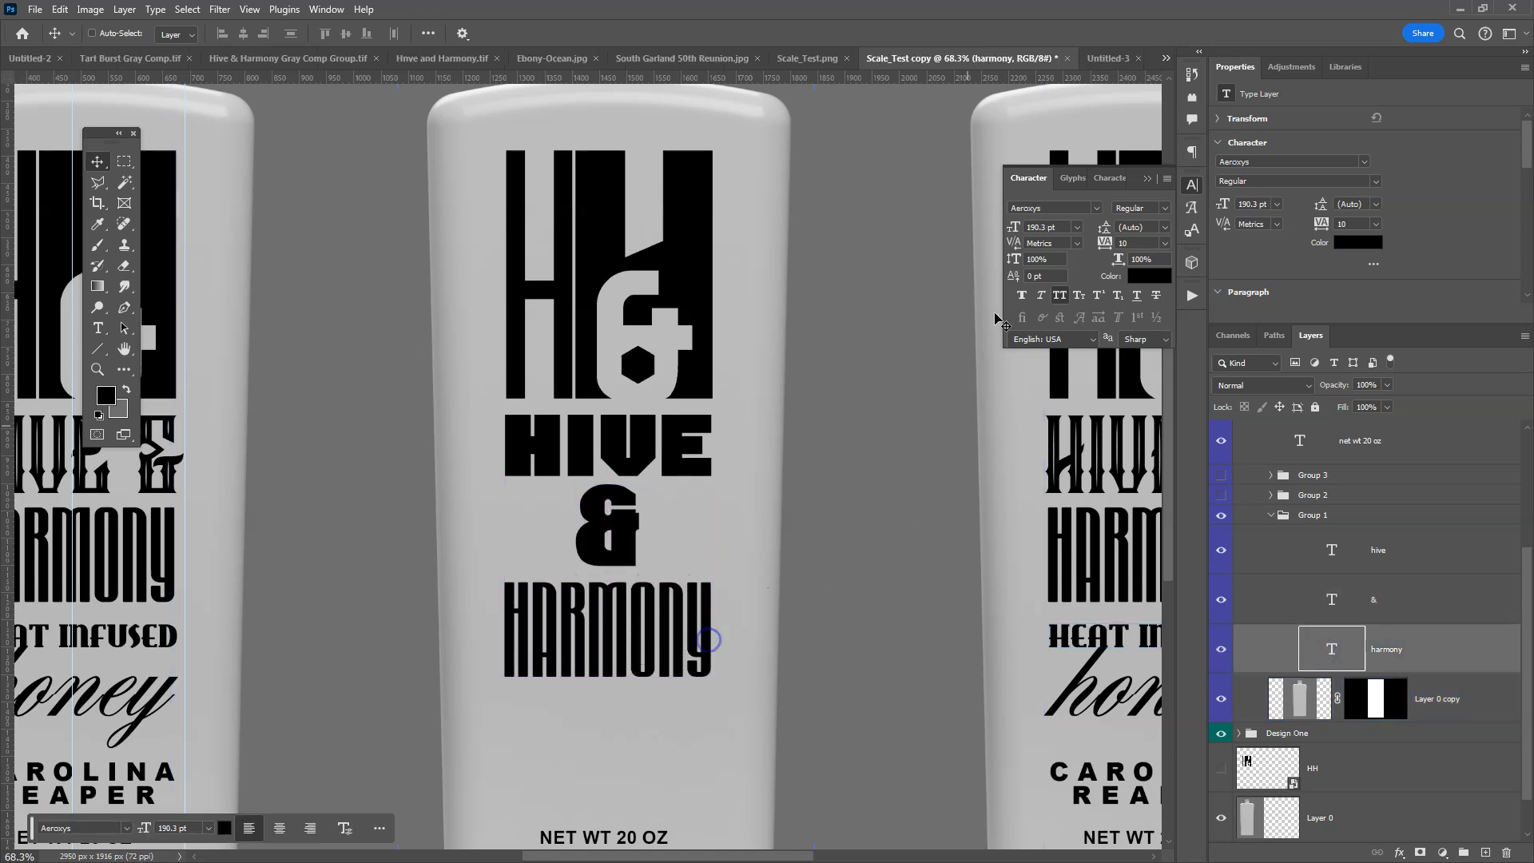
Set the "harmony" text's font to Droid from the favorite fonts
left_click(1096, 205)
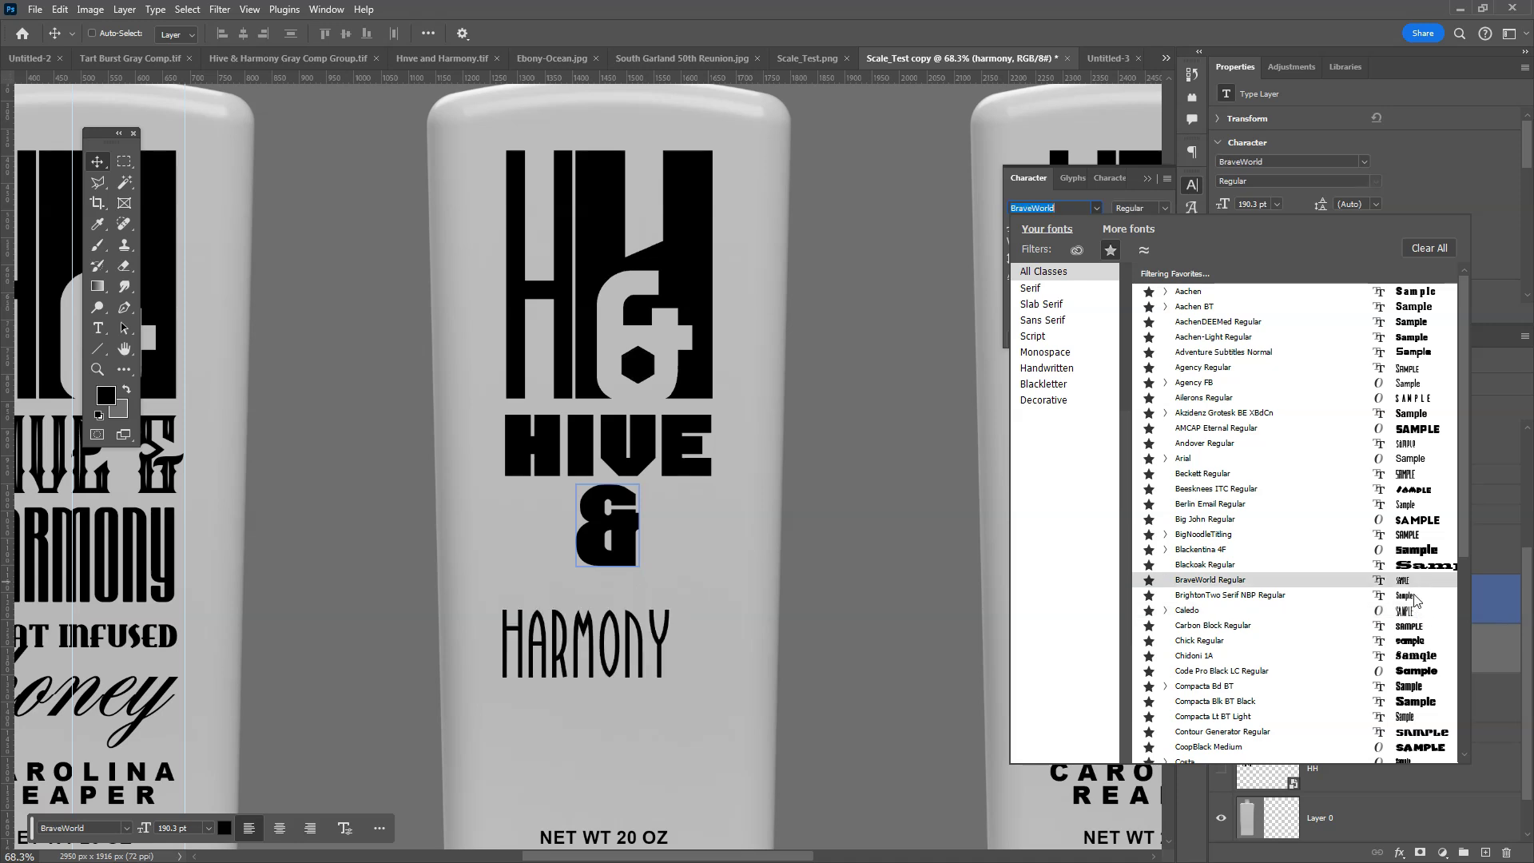
scroll(1460, 665, "down", 4)
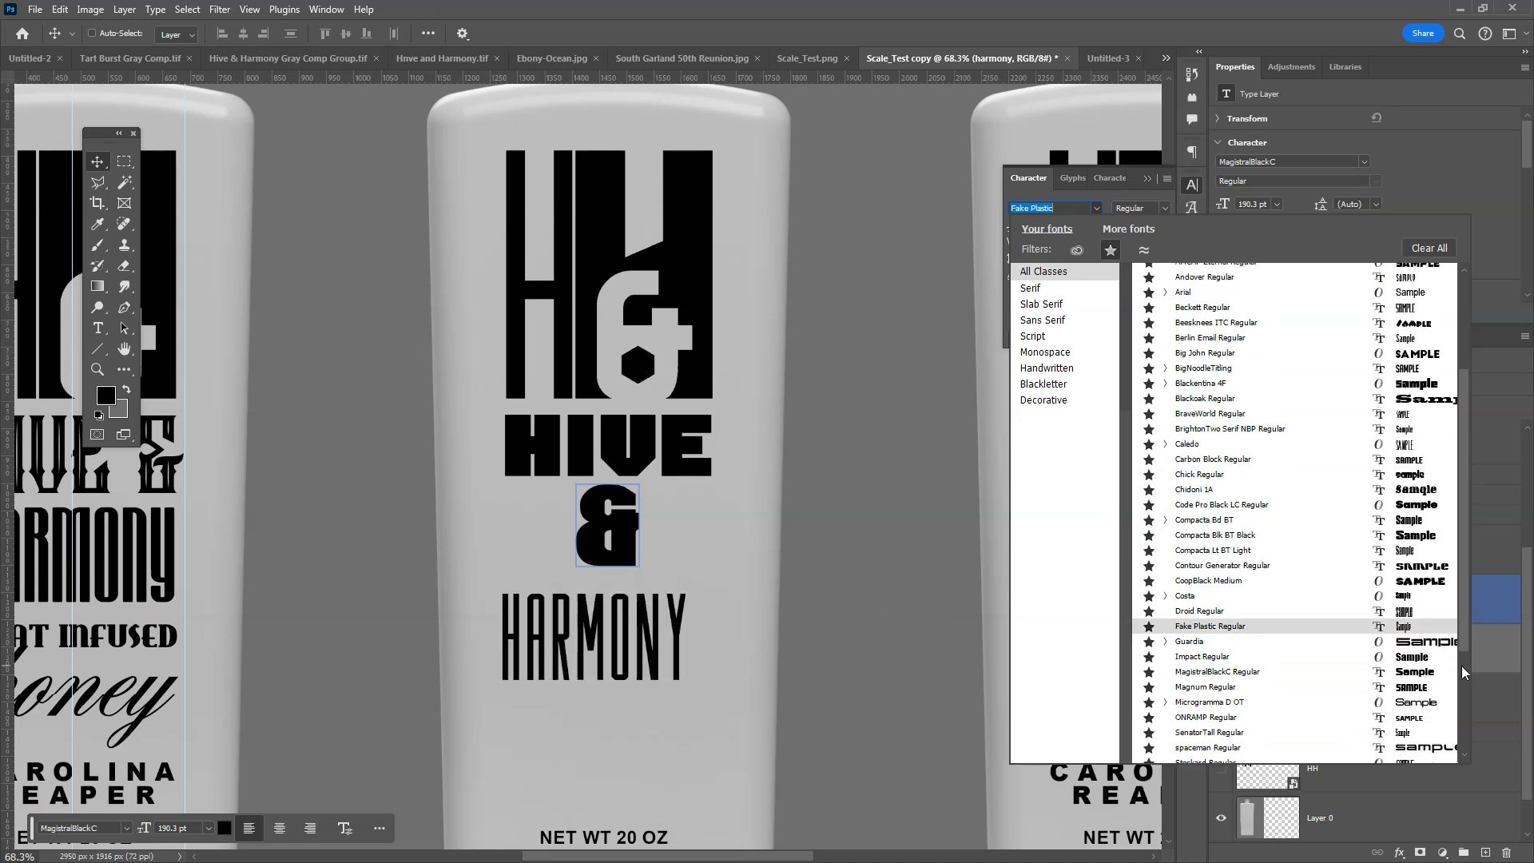
left_click(1409, 615)
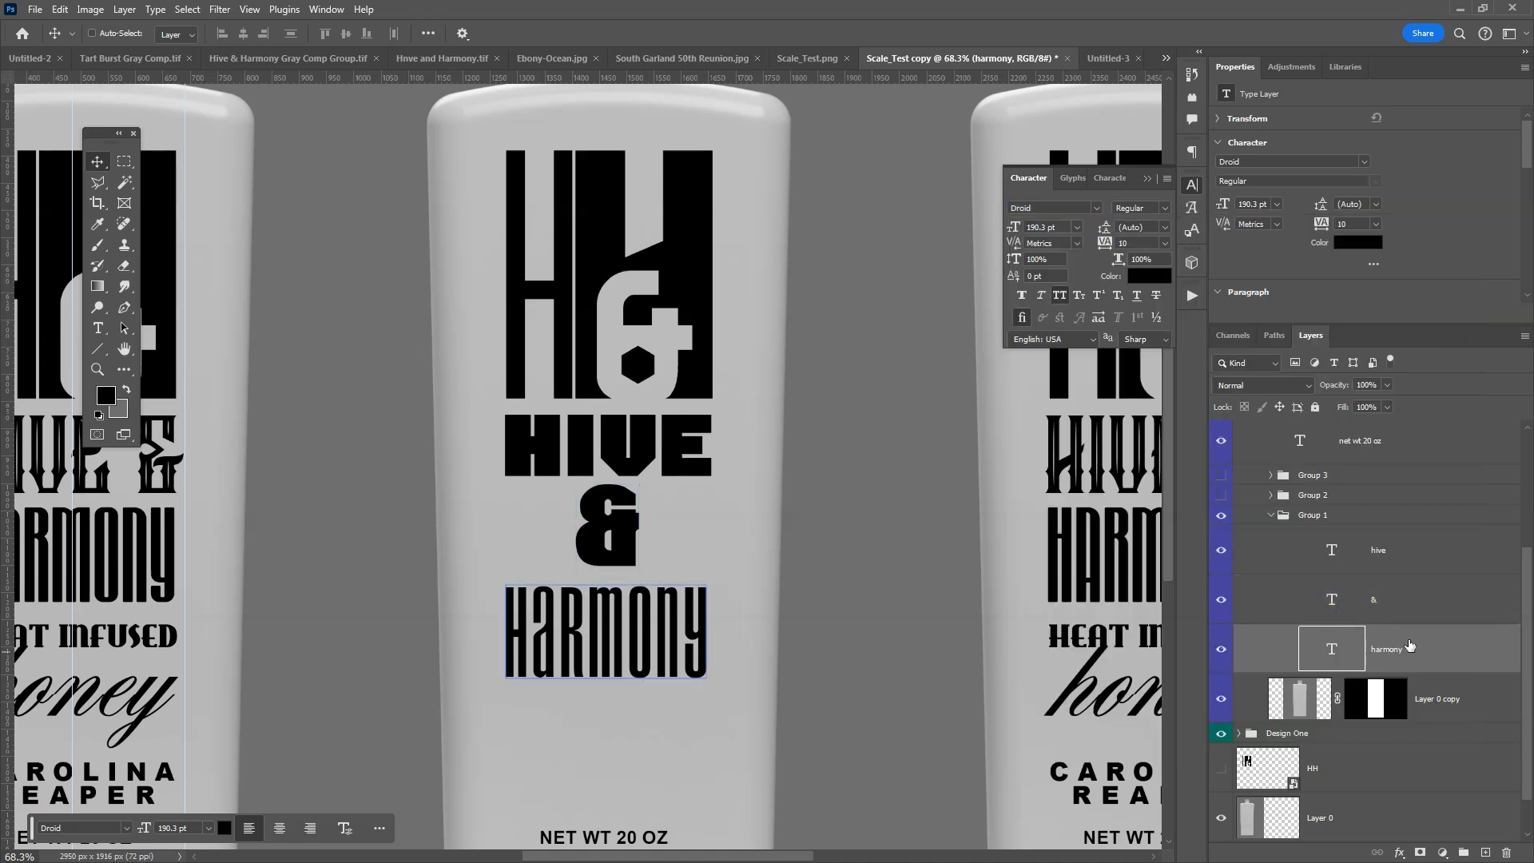
Duplicate the "harmony" text layer and hide the original
left_click_drag(1394, 654, 1397, 639)
left_click(1223, 699)
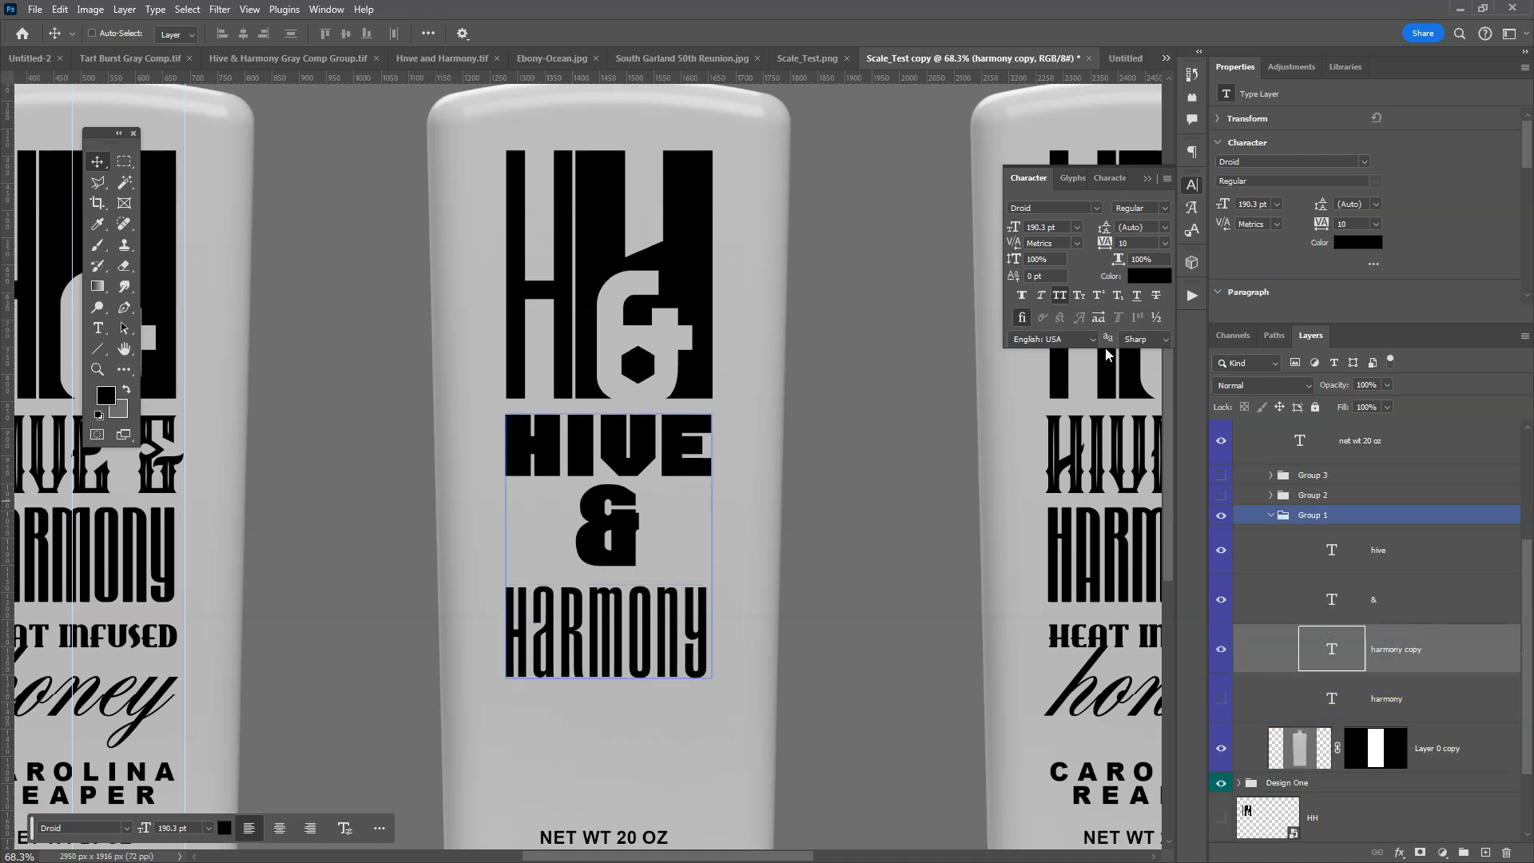
Try several favorite fonts on the duplicated "harmony" text and set it to SenatorTall
left_click(1100, 209)
scroll(1431, 625, "up", 3)
key("Up")
key("Up")
key("Down")
key("Down")
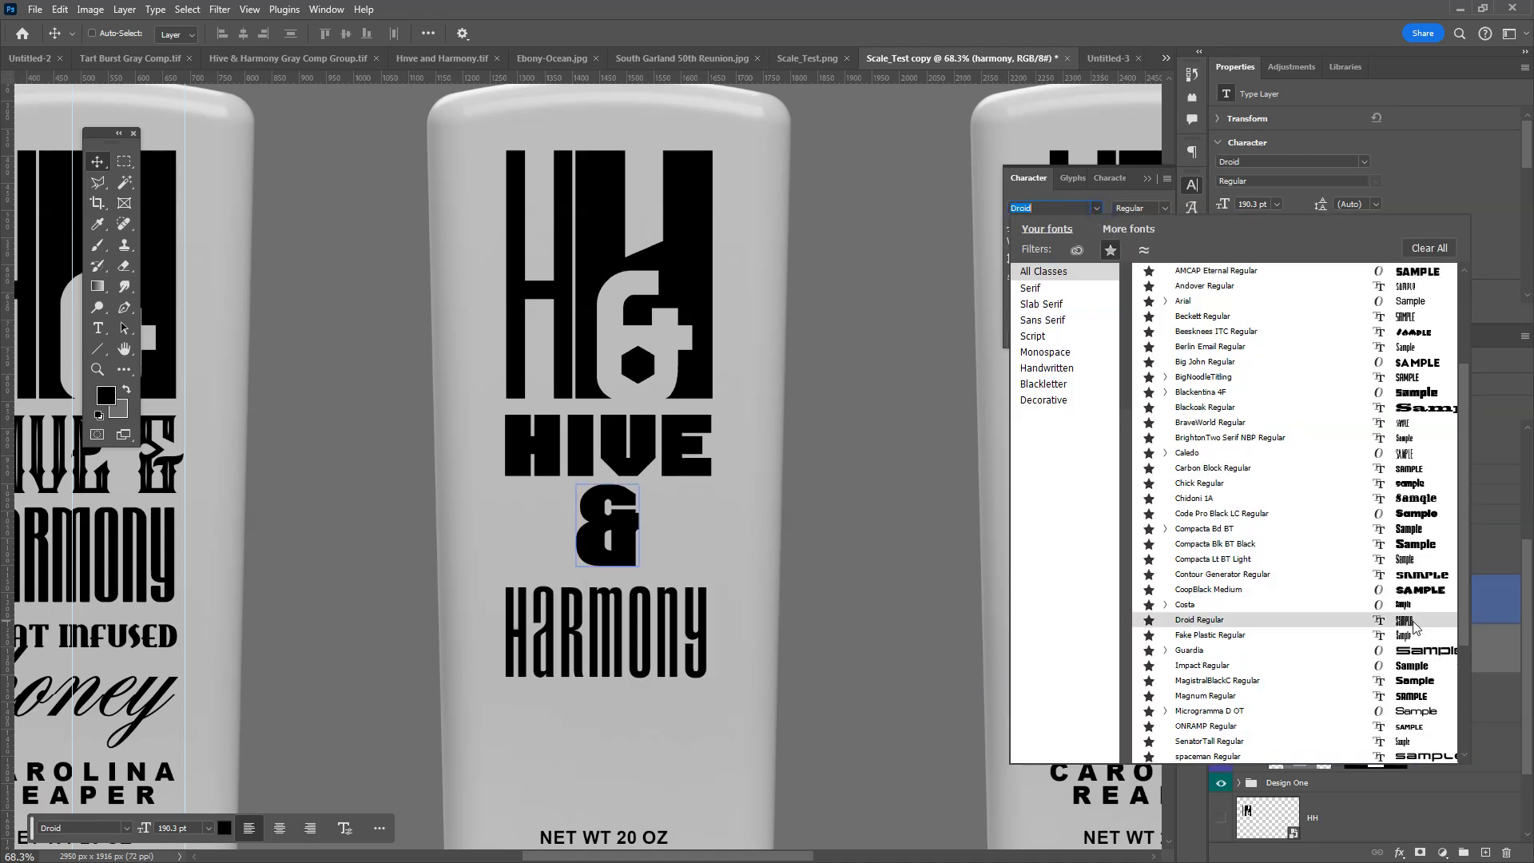
key("Down")
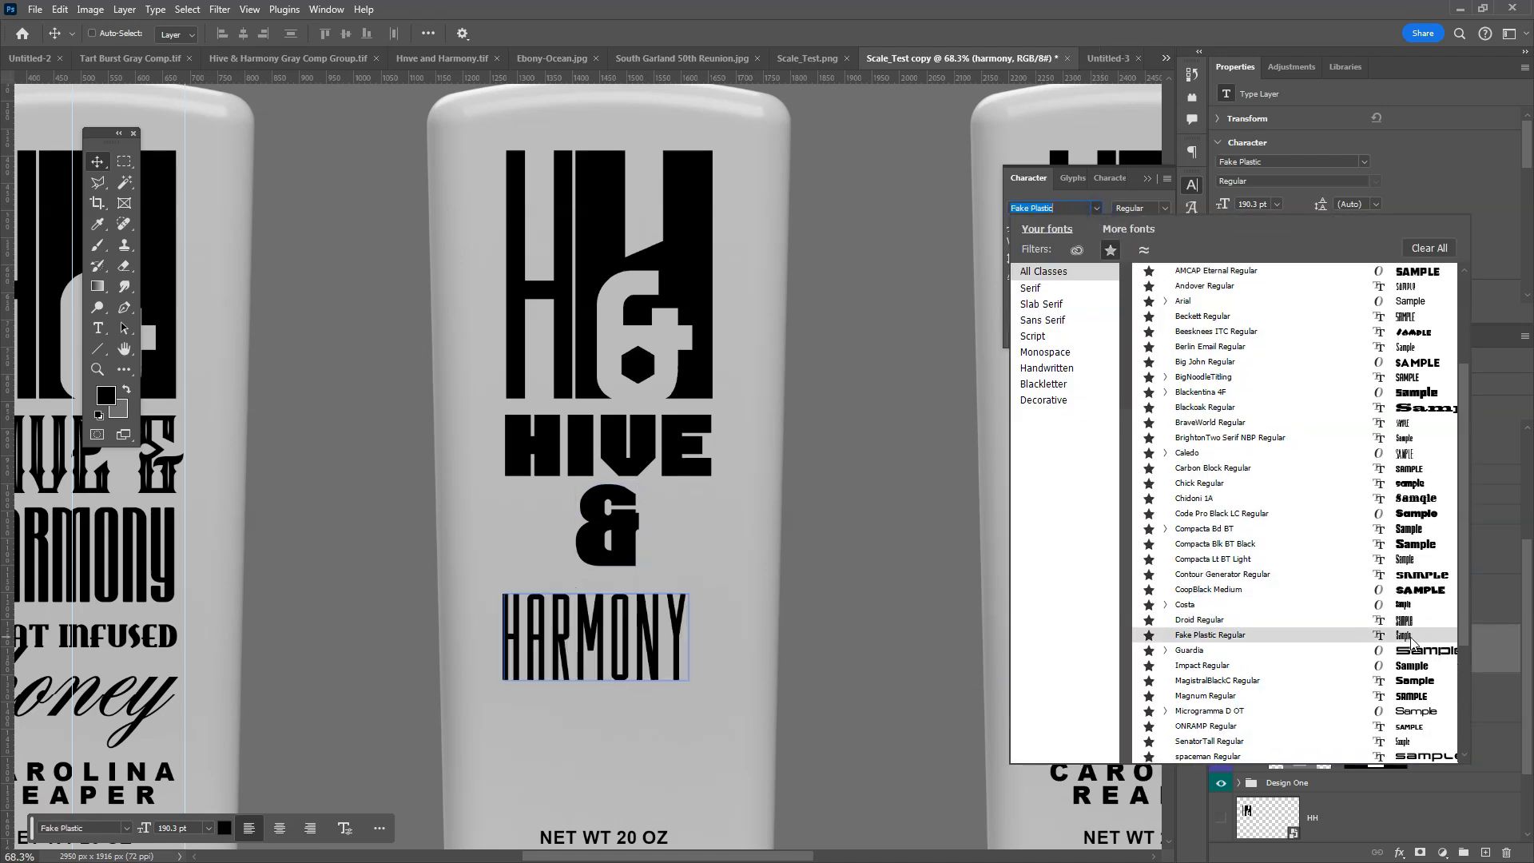
key("Down")
key("Down")
key("Down")
key("Down")
key("Down")
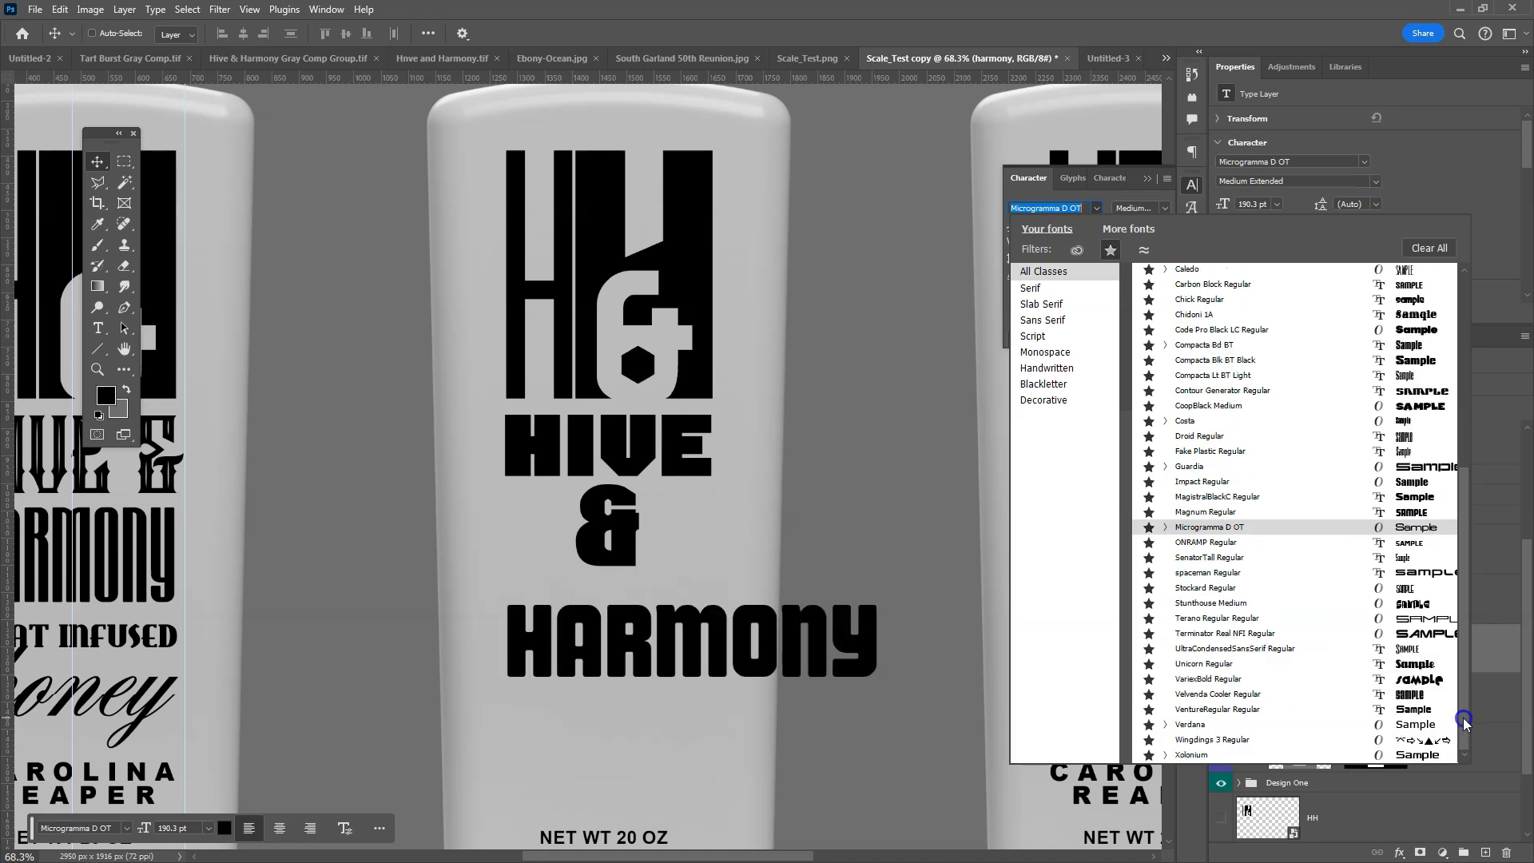
left_click(1413, 438)
left_click(1412, 452)
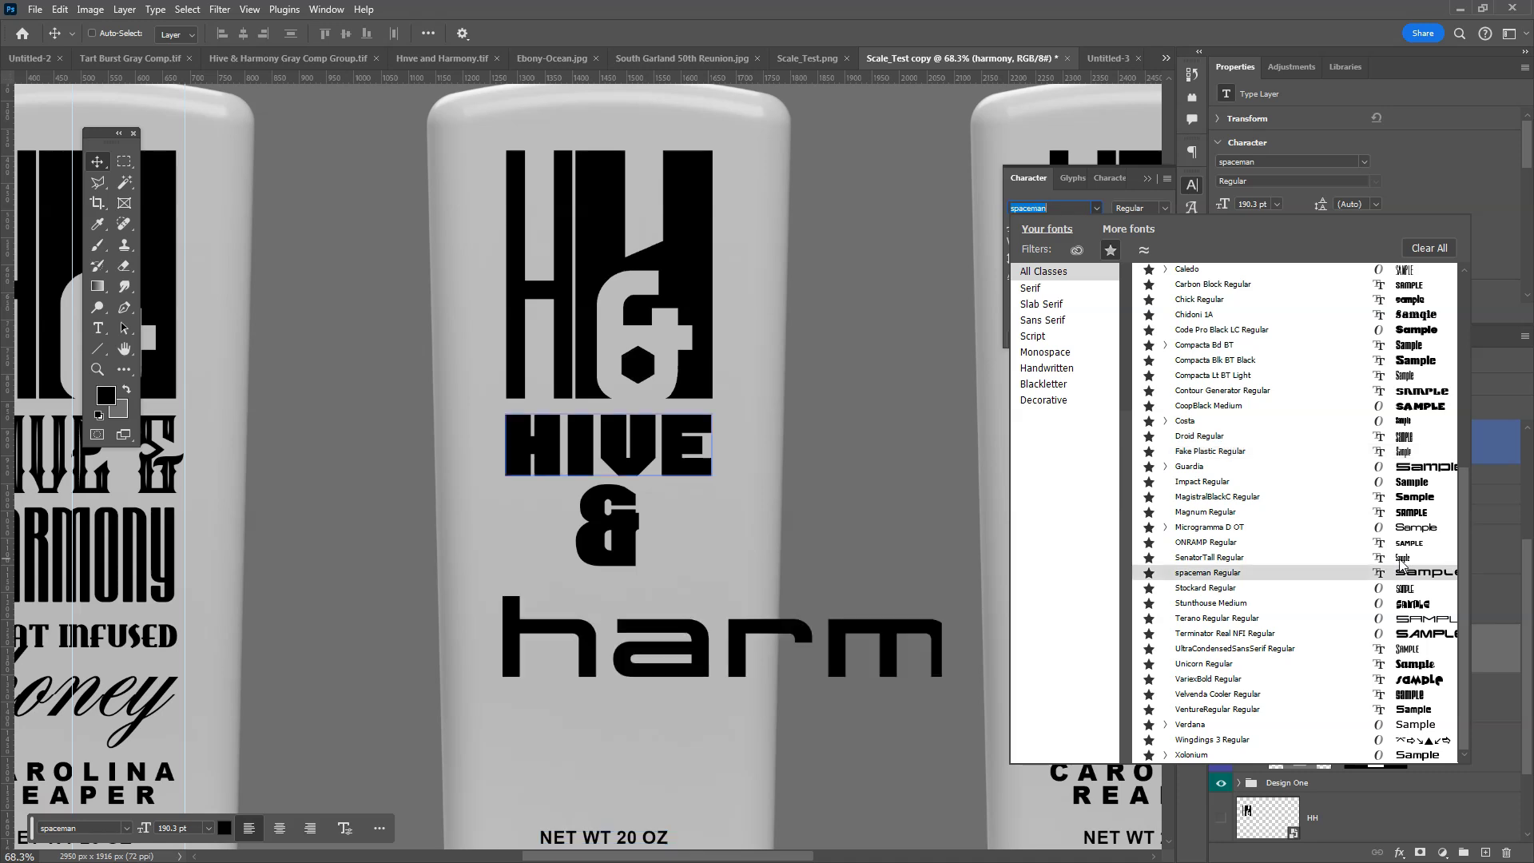
left_click(1402, 559)
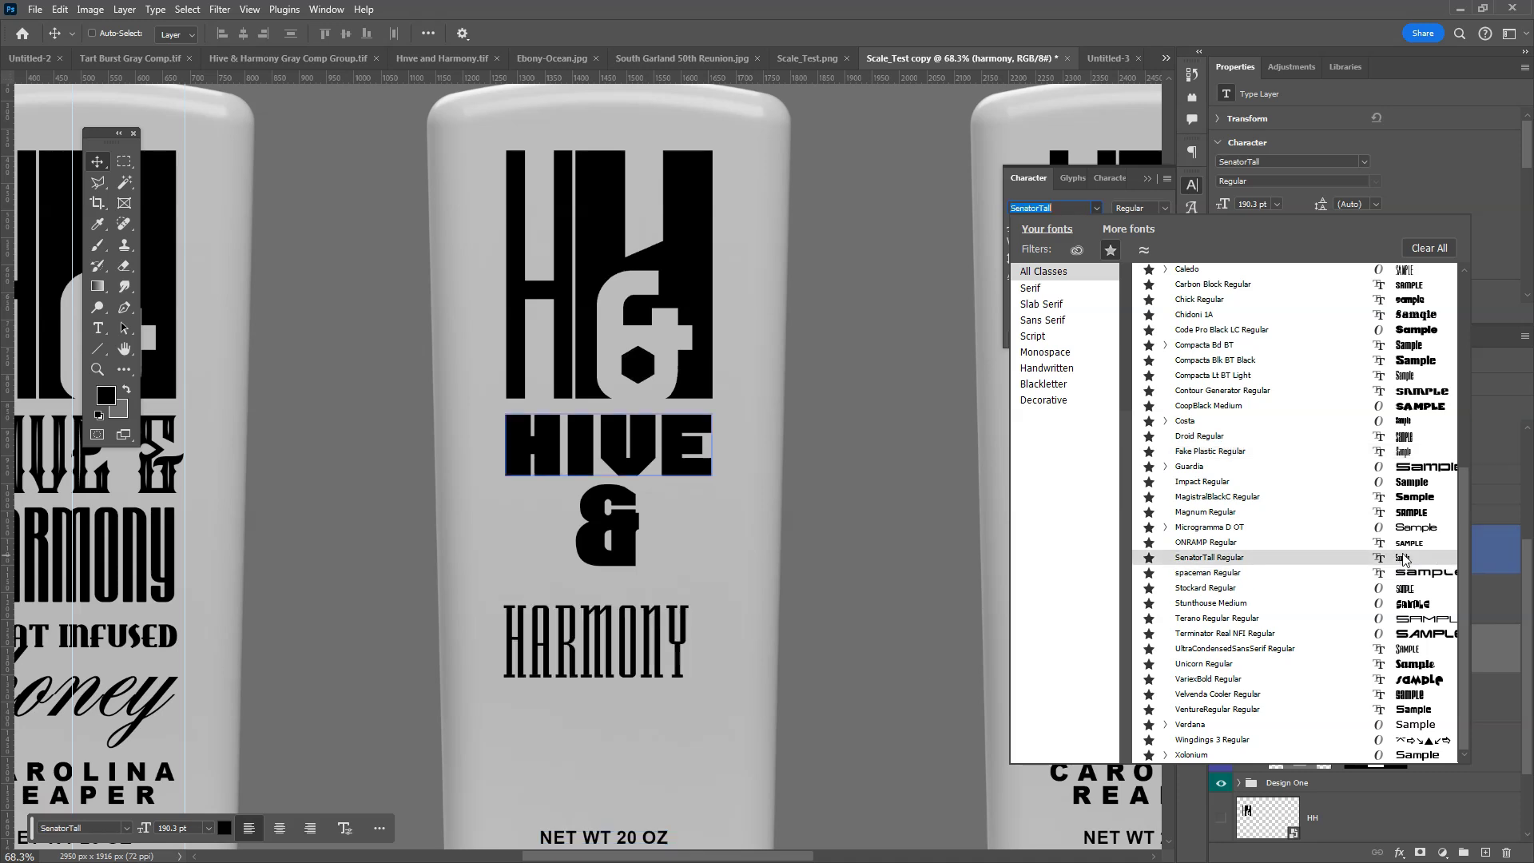
left_click(1404, 558)
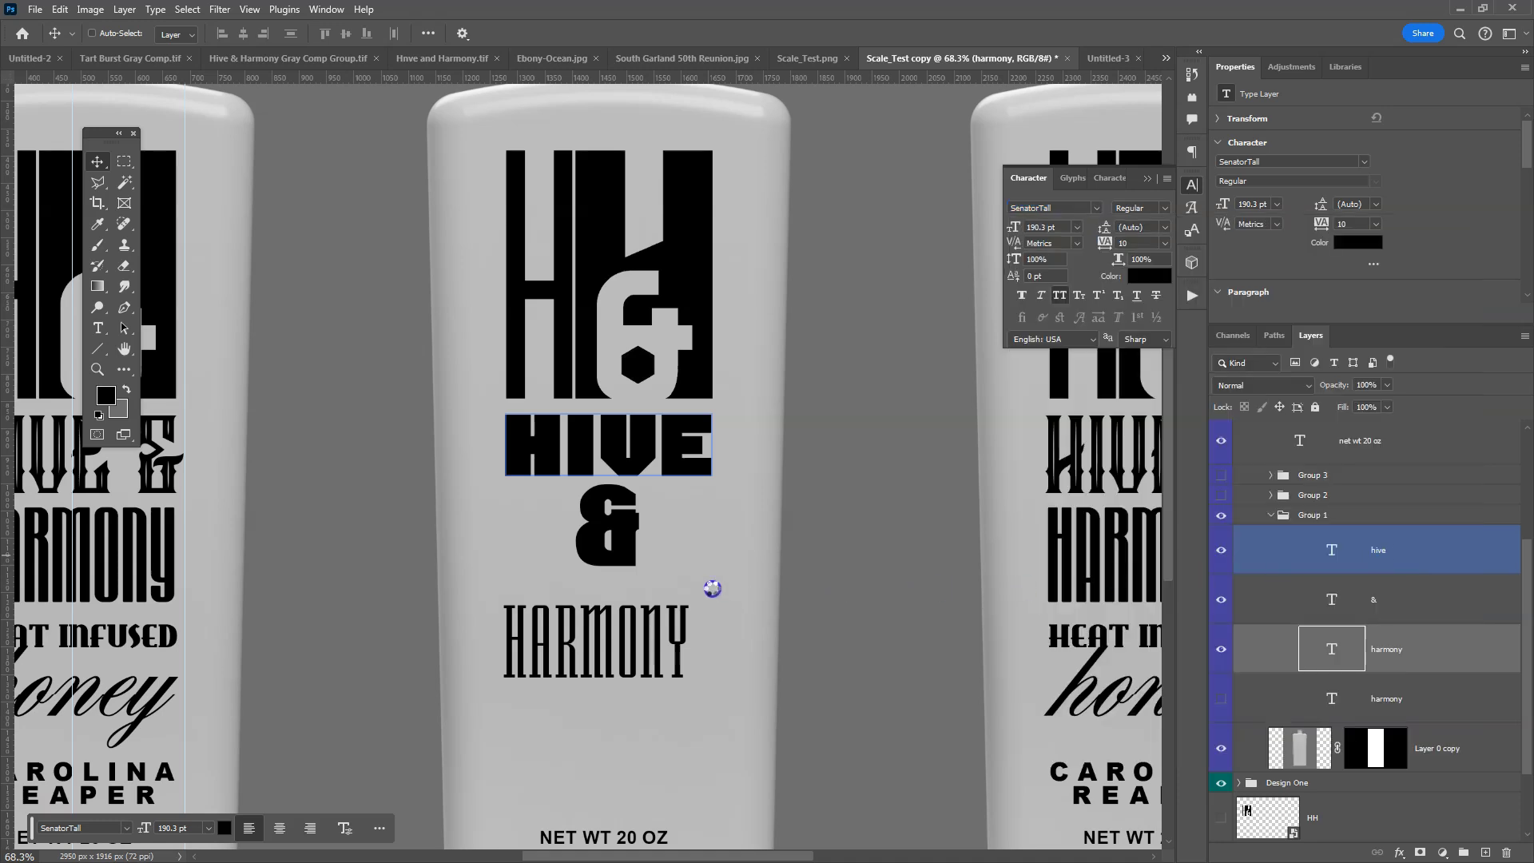
Move the SenatorTall "harmony" text up beneath the "&" and scale it to about 109%
left_click_drag(636, 655, 633, 631)
key("ctrl+t")
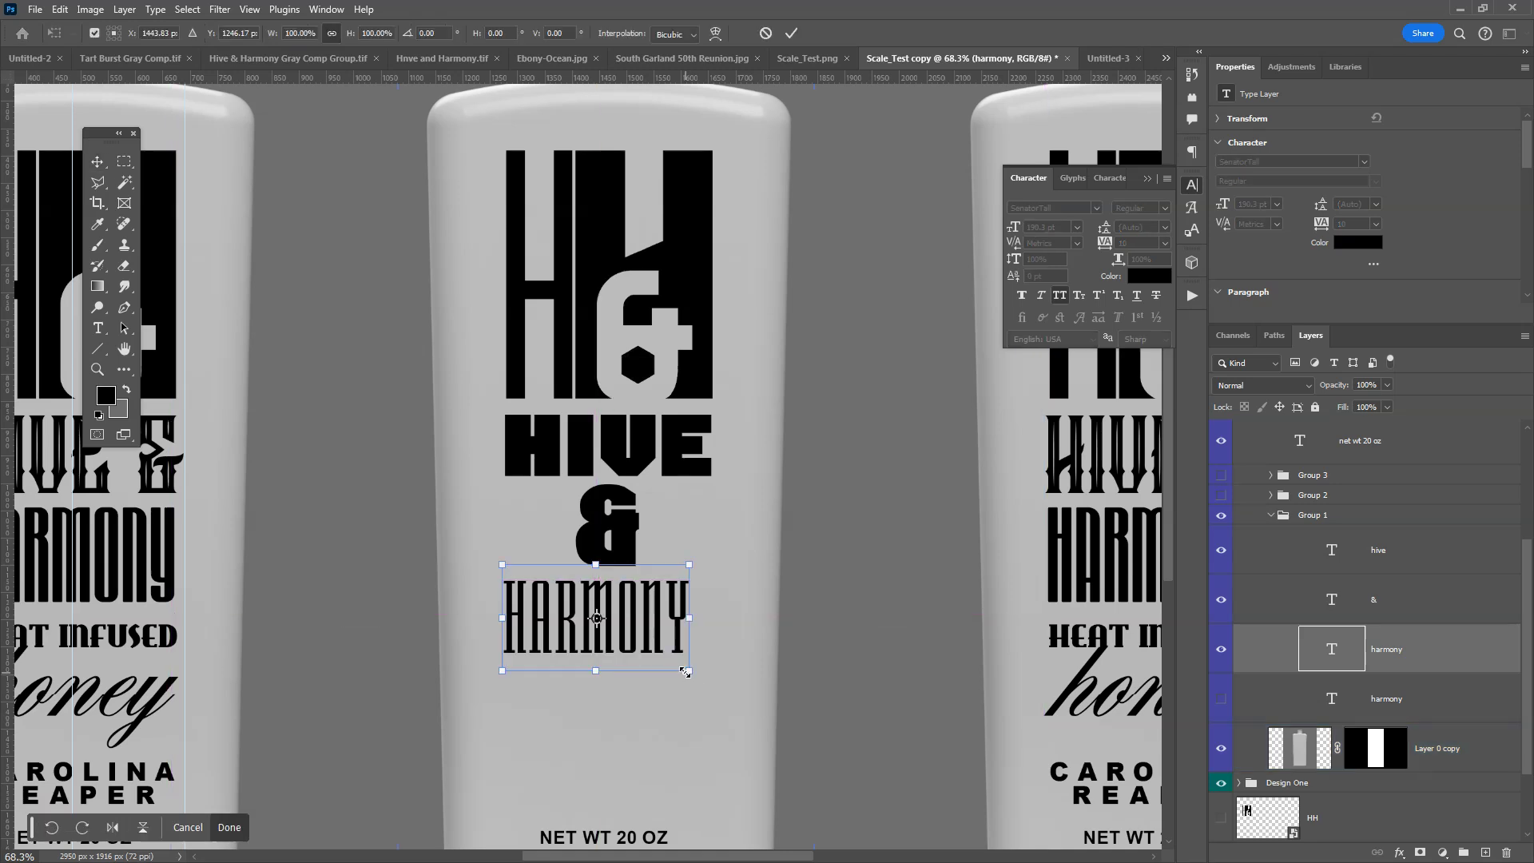
left_click_drag(688, 670, 703, 684)
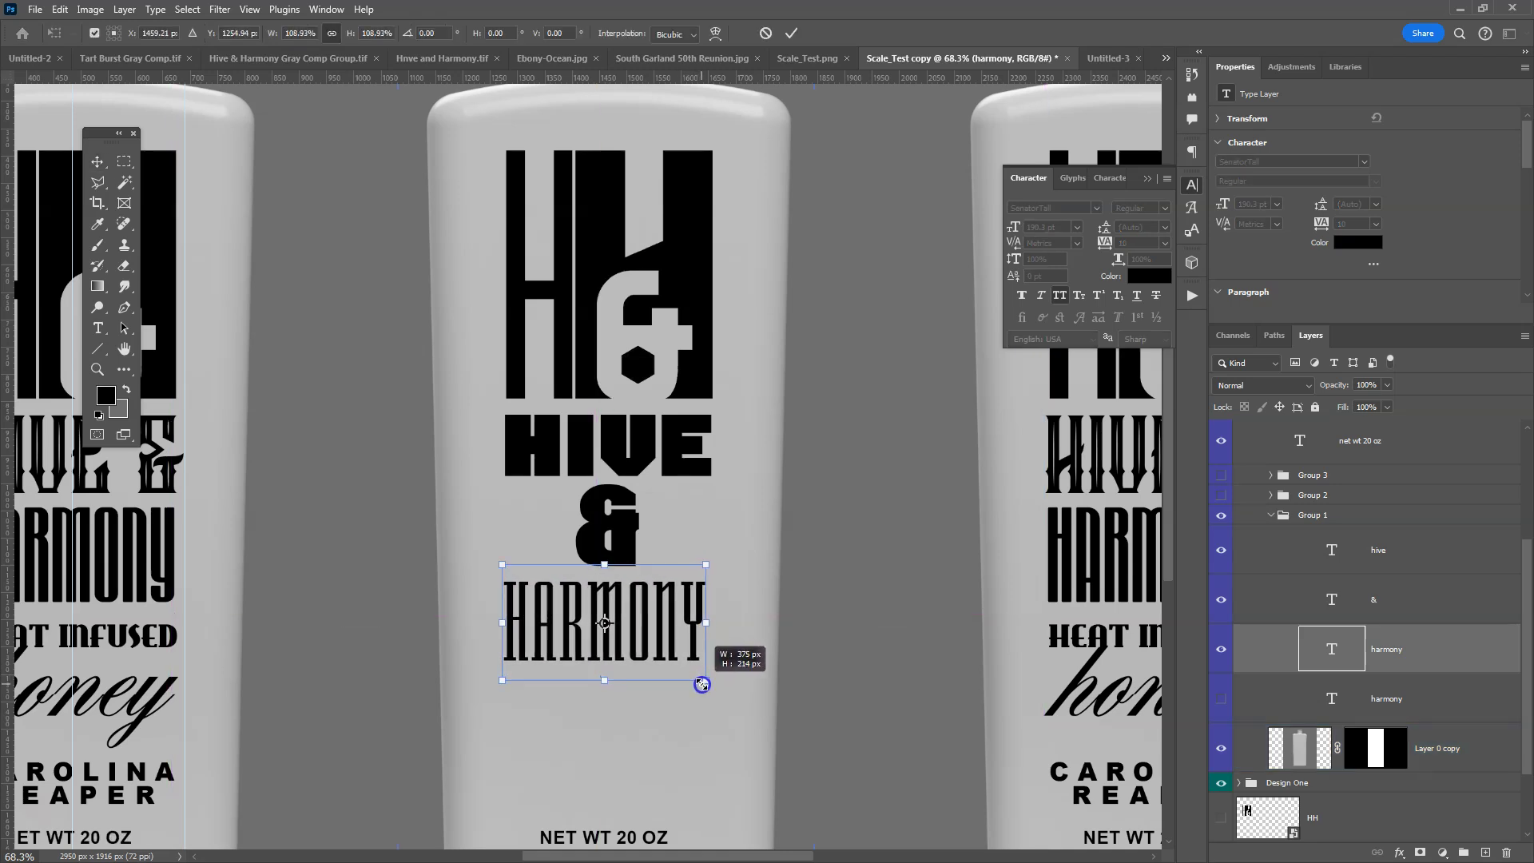
double_click(647, 632)
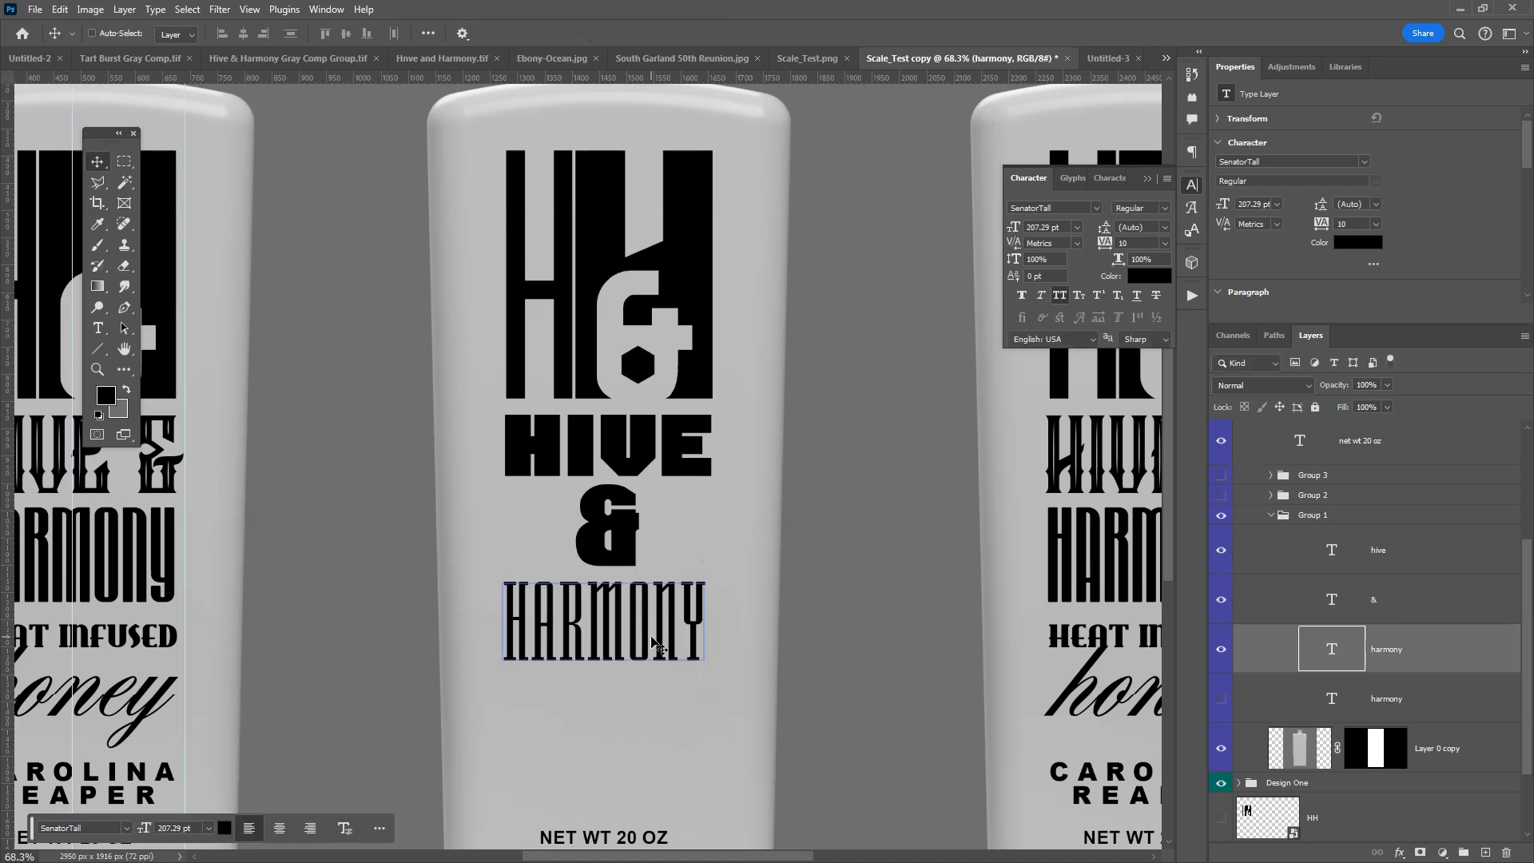
Nudge the "harmony" text slightly upward to tighten the gap below the "&"
key("Up")
key("Up")
key("Up")
key("Up")
key("Up")
key("Up")
key("Up")
key("Up")
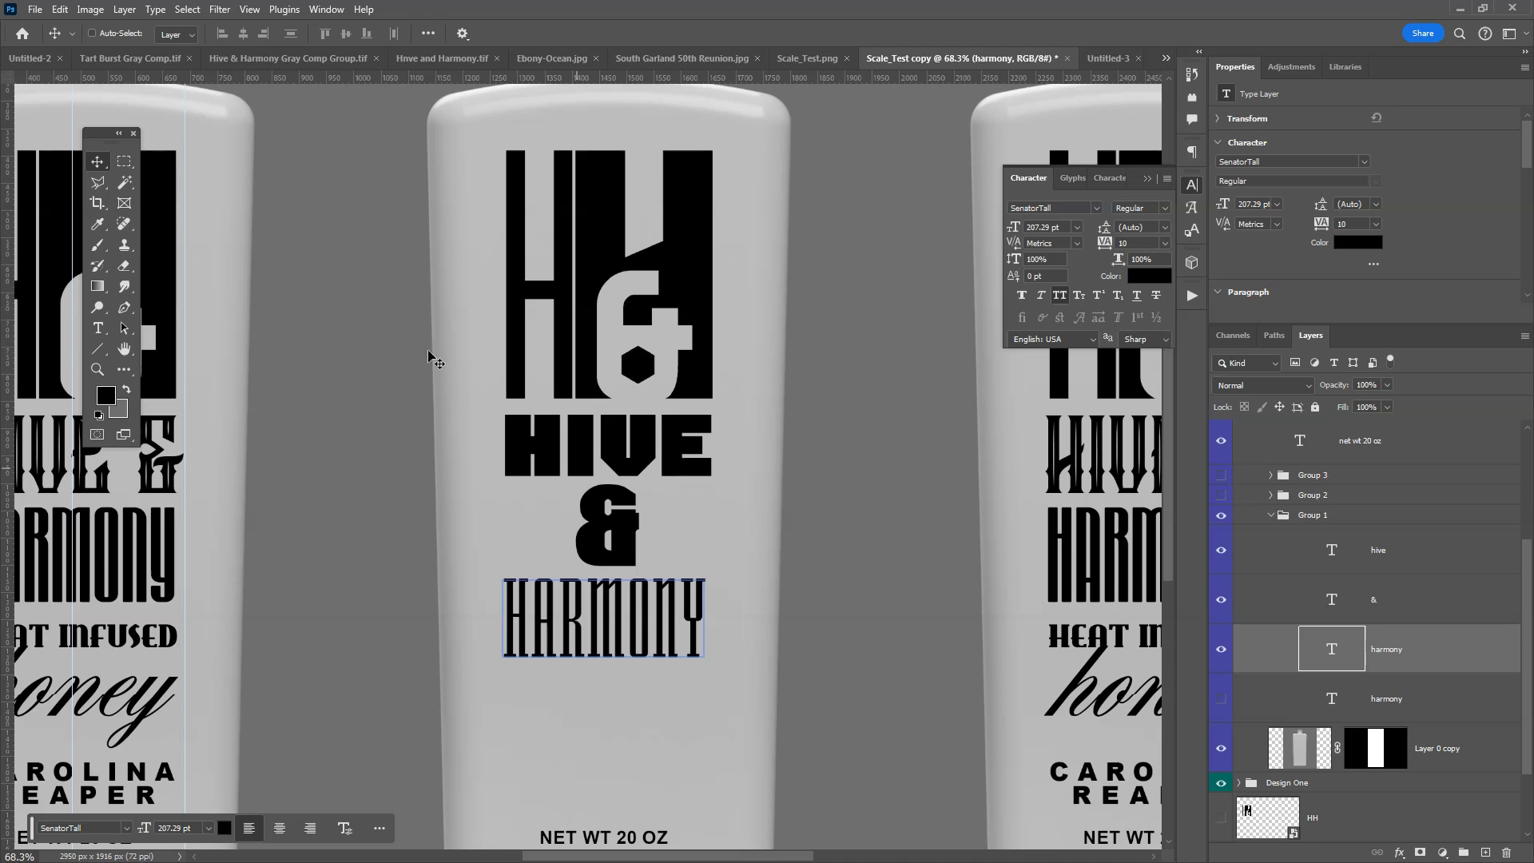
Select the HH monogram on the middle bottle and place vertical guides at its left and right edges
left_click(598, 273, "ctrl")
key("ctrl+j")
left_click_drag(7, 403, 712, 406)
left_click(661, 637, "ctrl")
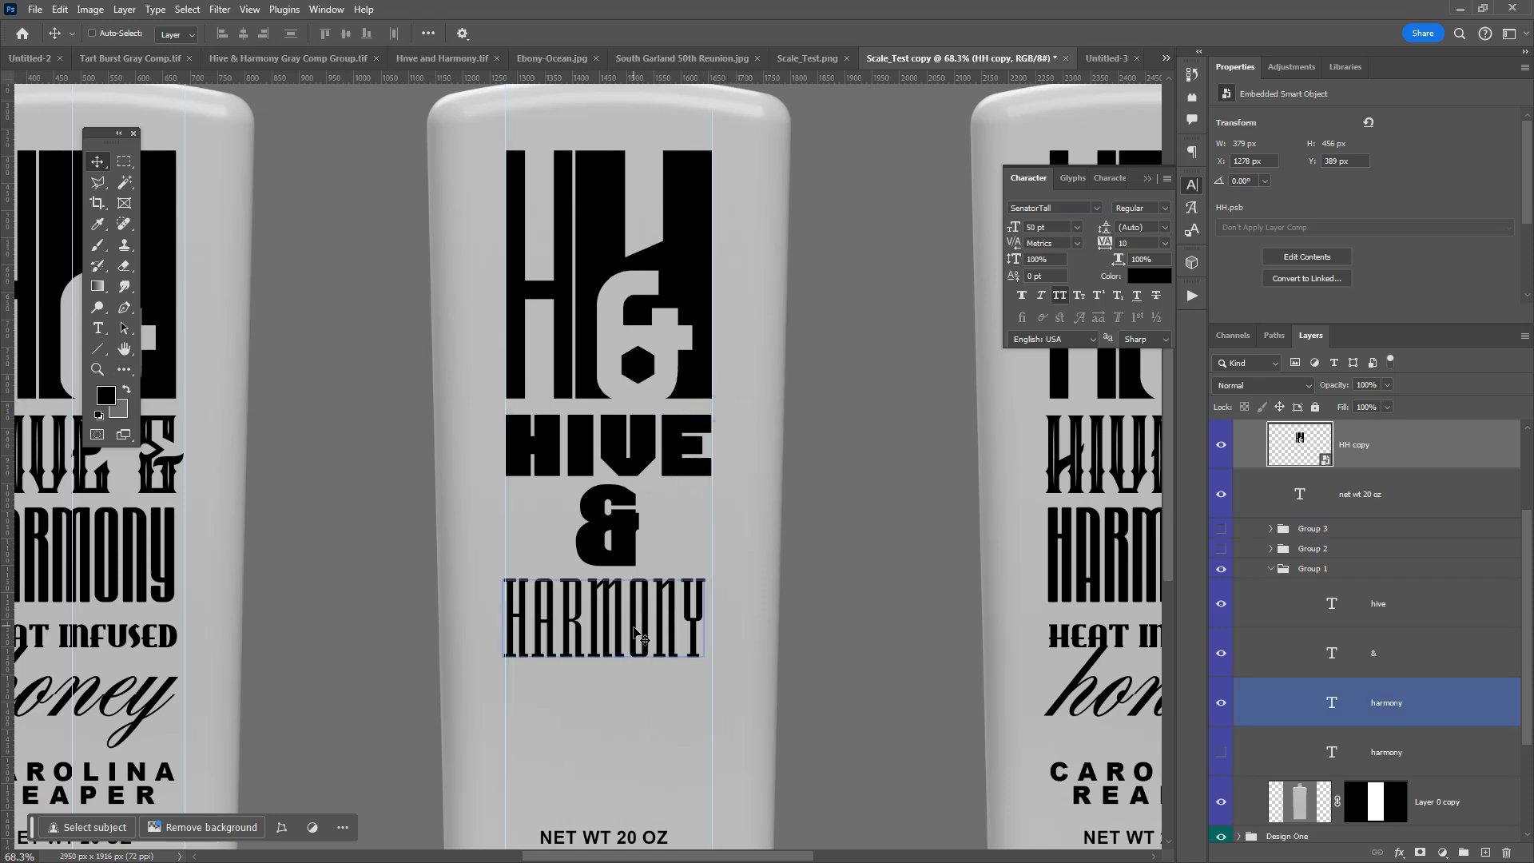
right_click(639, 627)
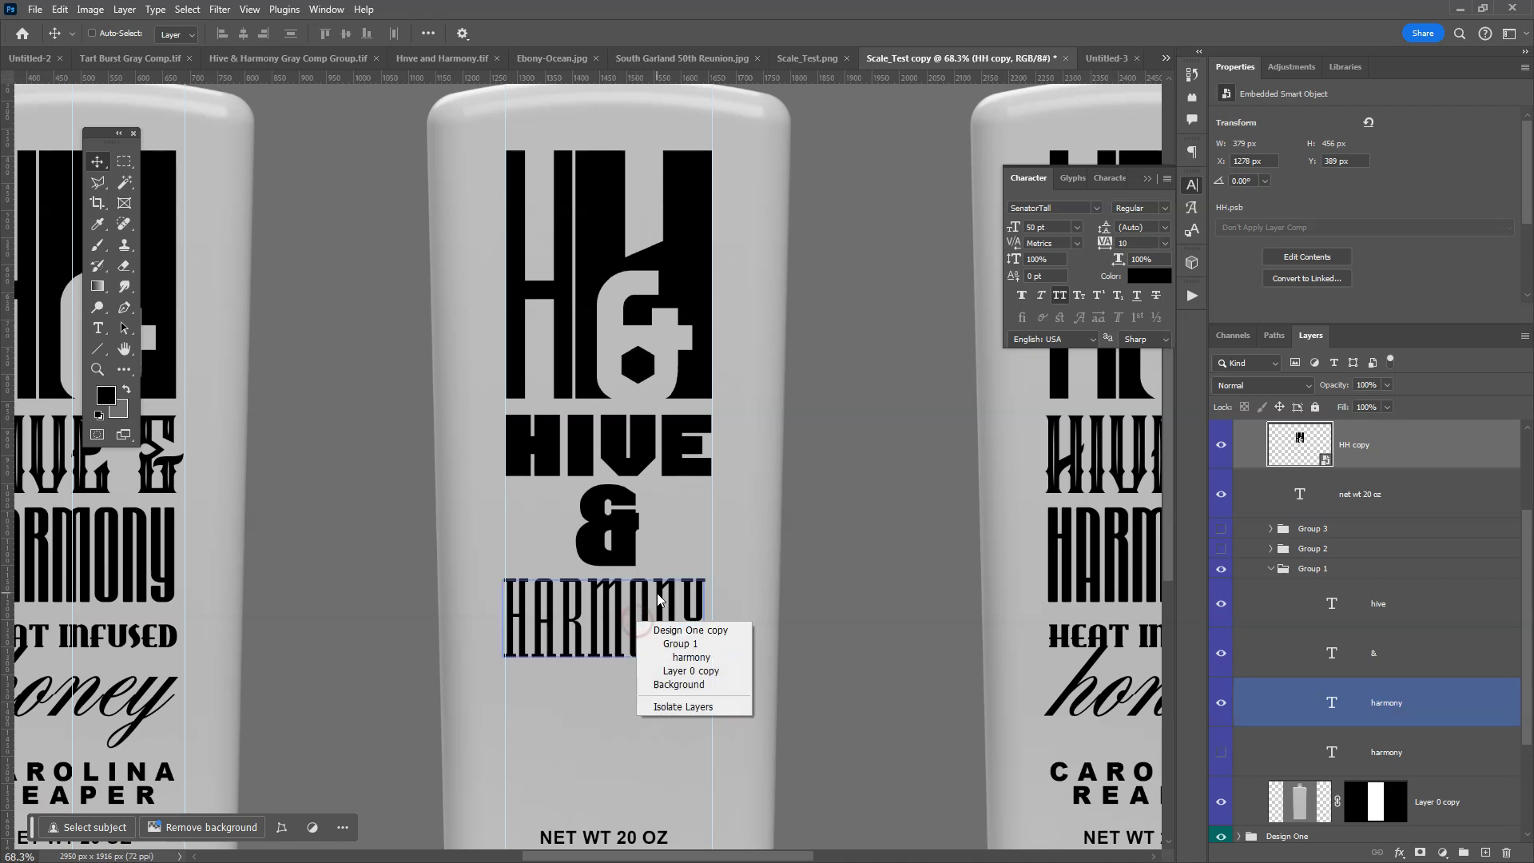
left_click(661, 599)
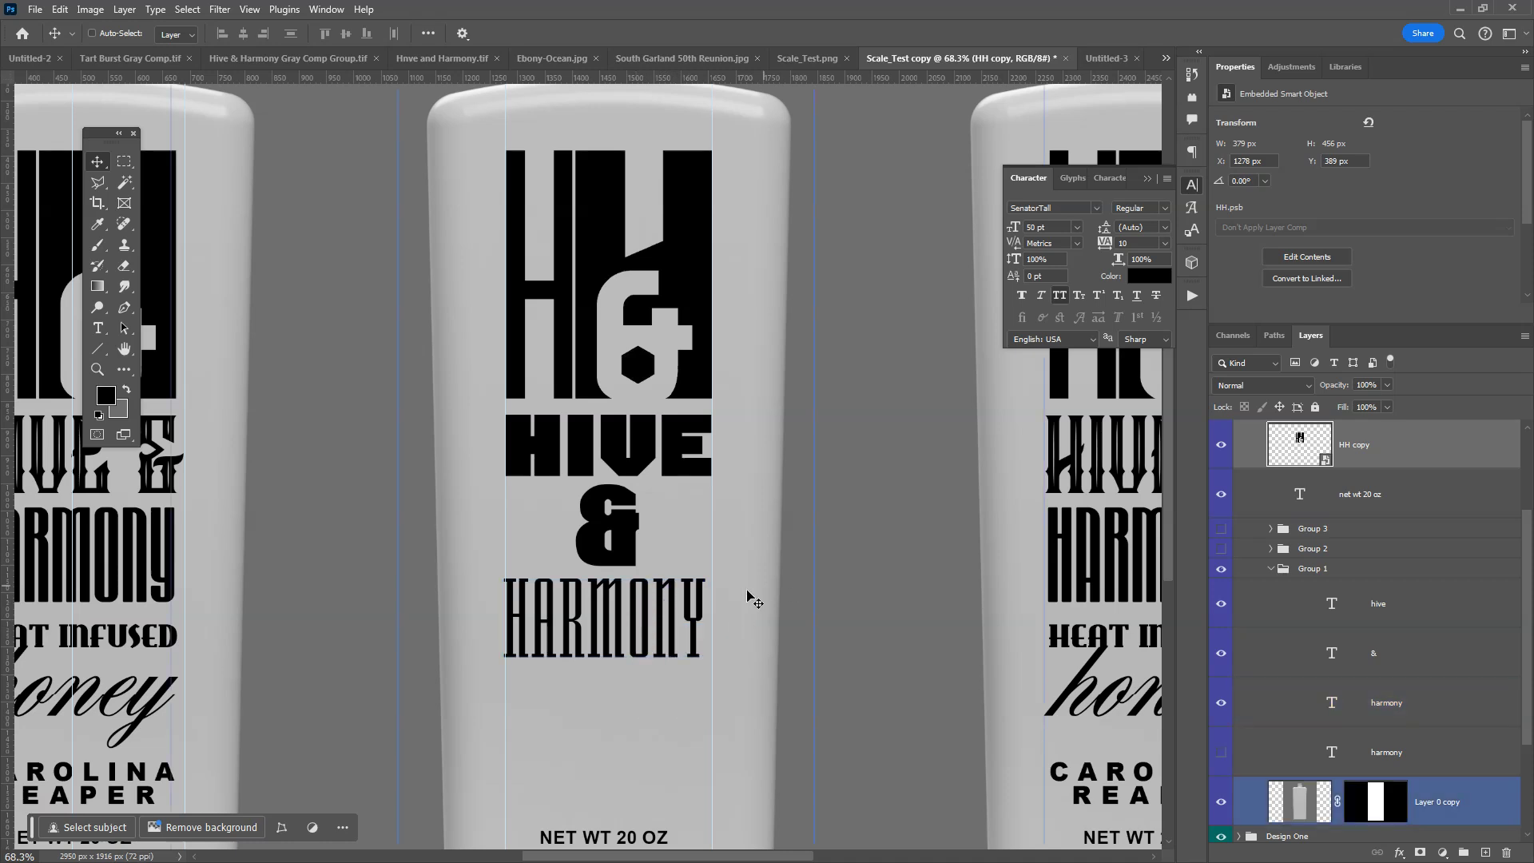
left_click(787, 574, "ctrl")
left_click(787, 574, "ctrl")
left_click(692, 536, "ctrl")
left_click(696, 375, "ctrl")
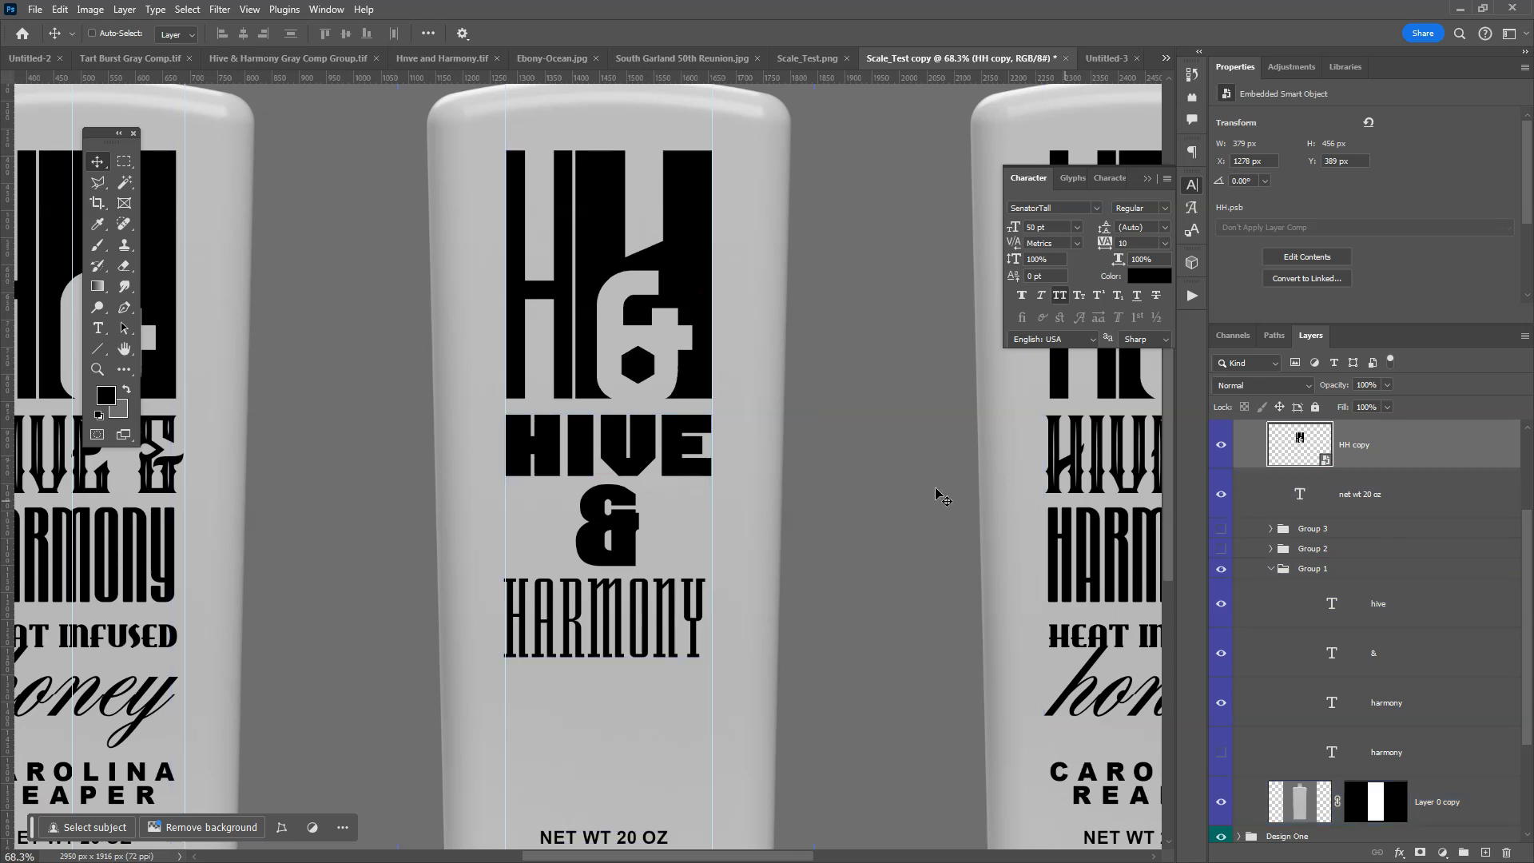
Select the "harmony" text on the middle bottle and scale it to about 214 pt so it spans both monogram guides
left_click(675, 457, "ctrl")
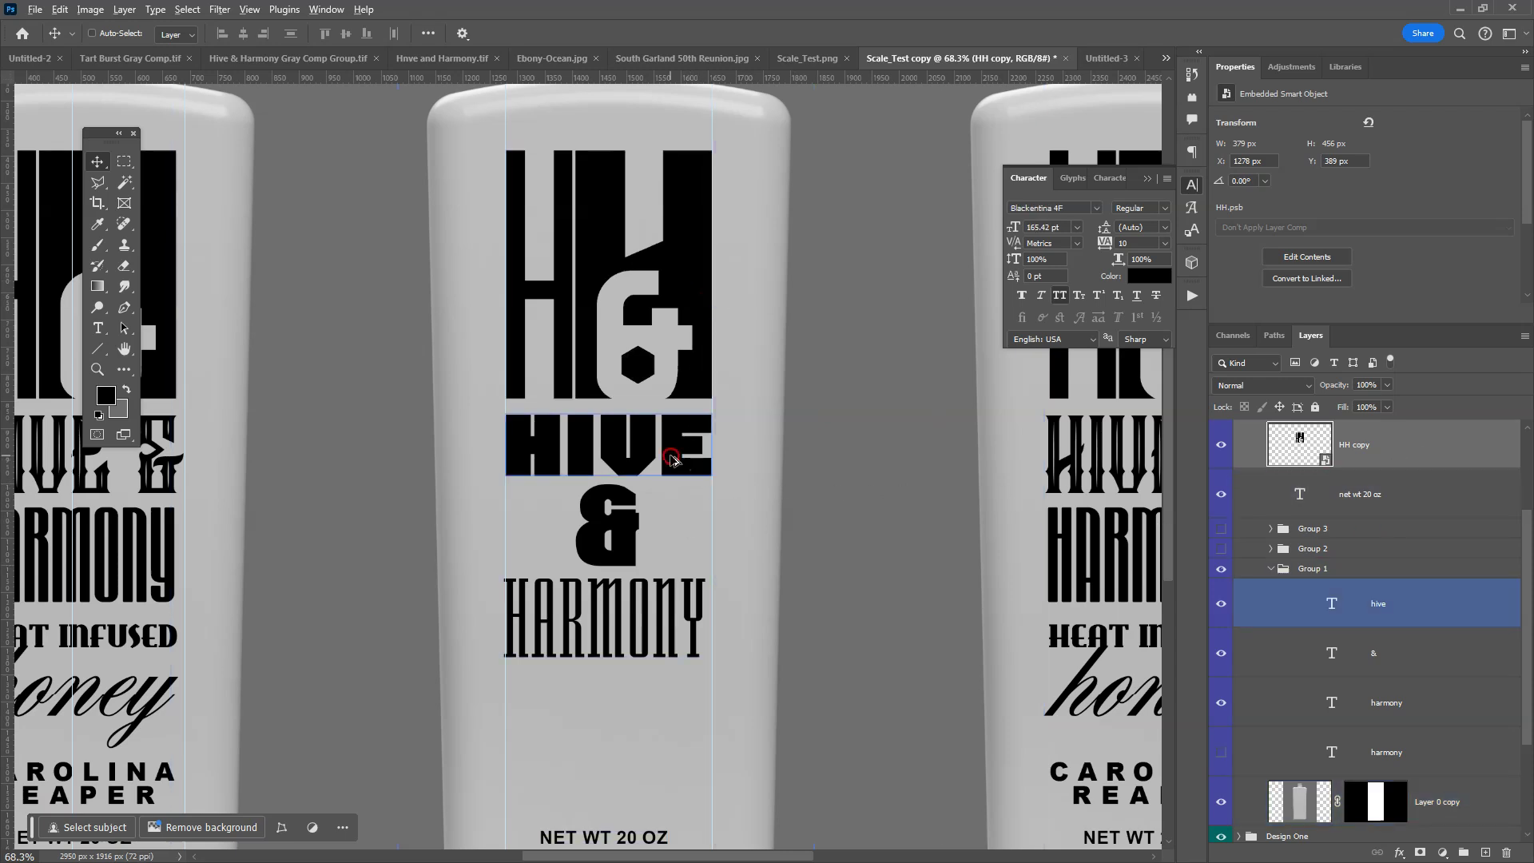
left_click(623, 553, "ctrl")
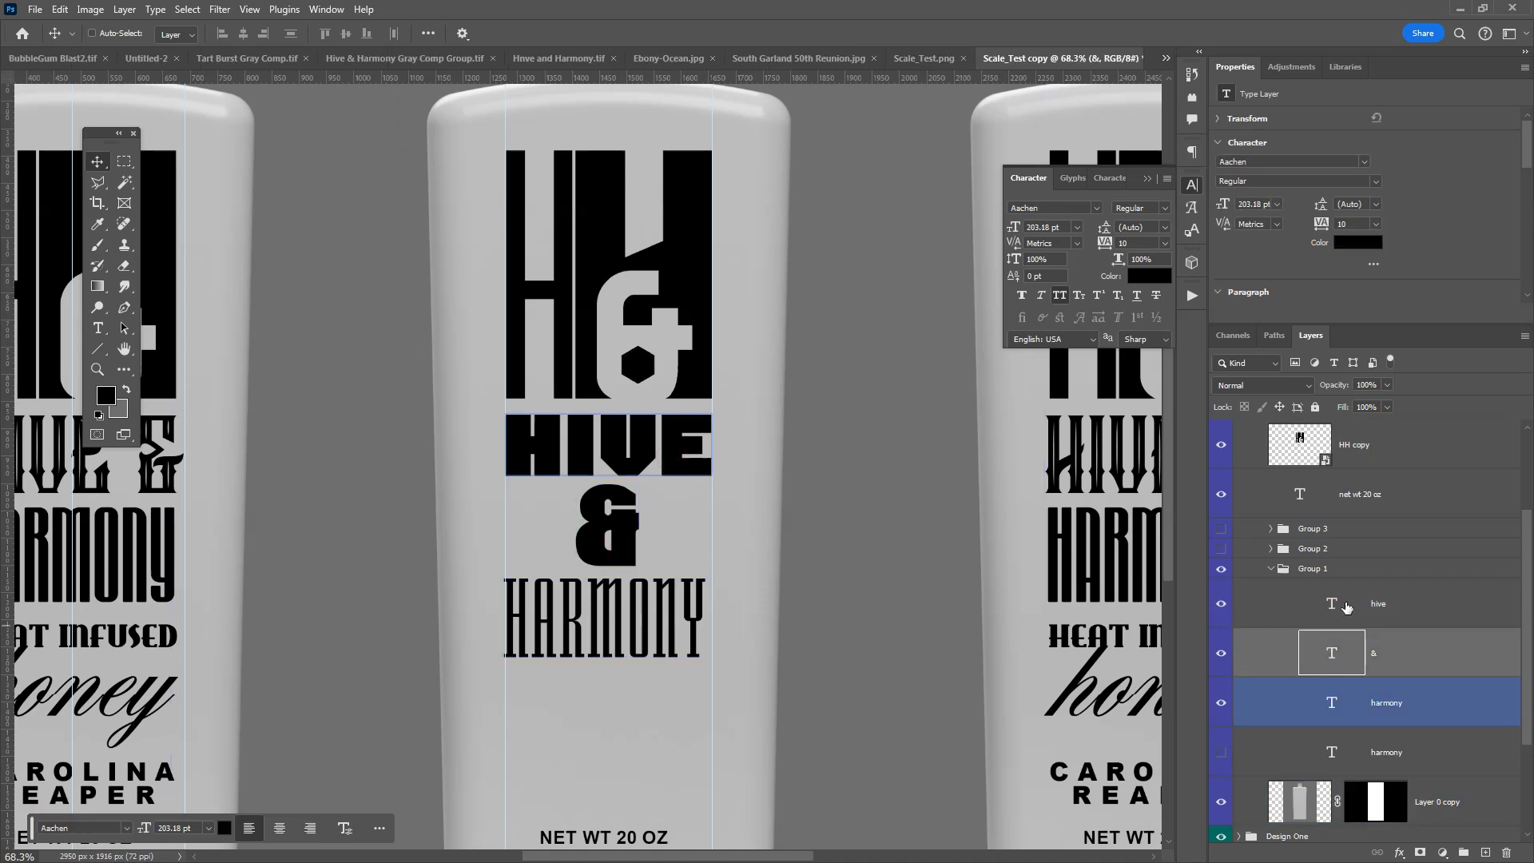
left_click(649, 614, "ctrl")
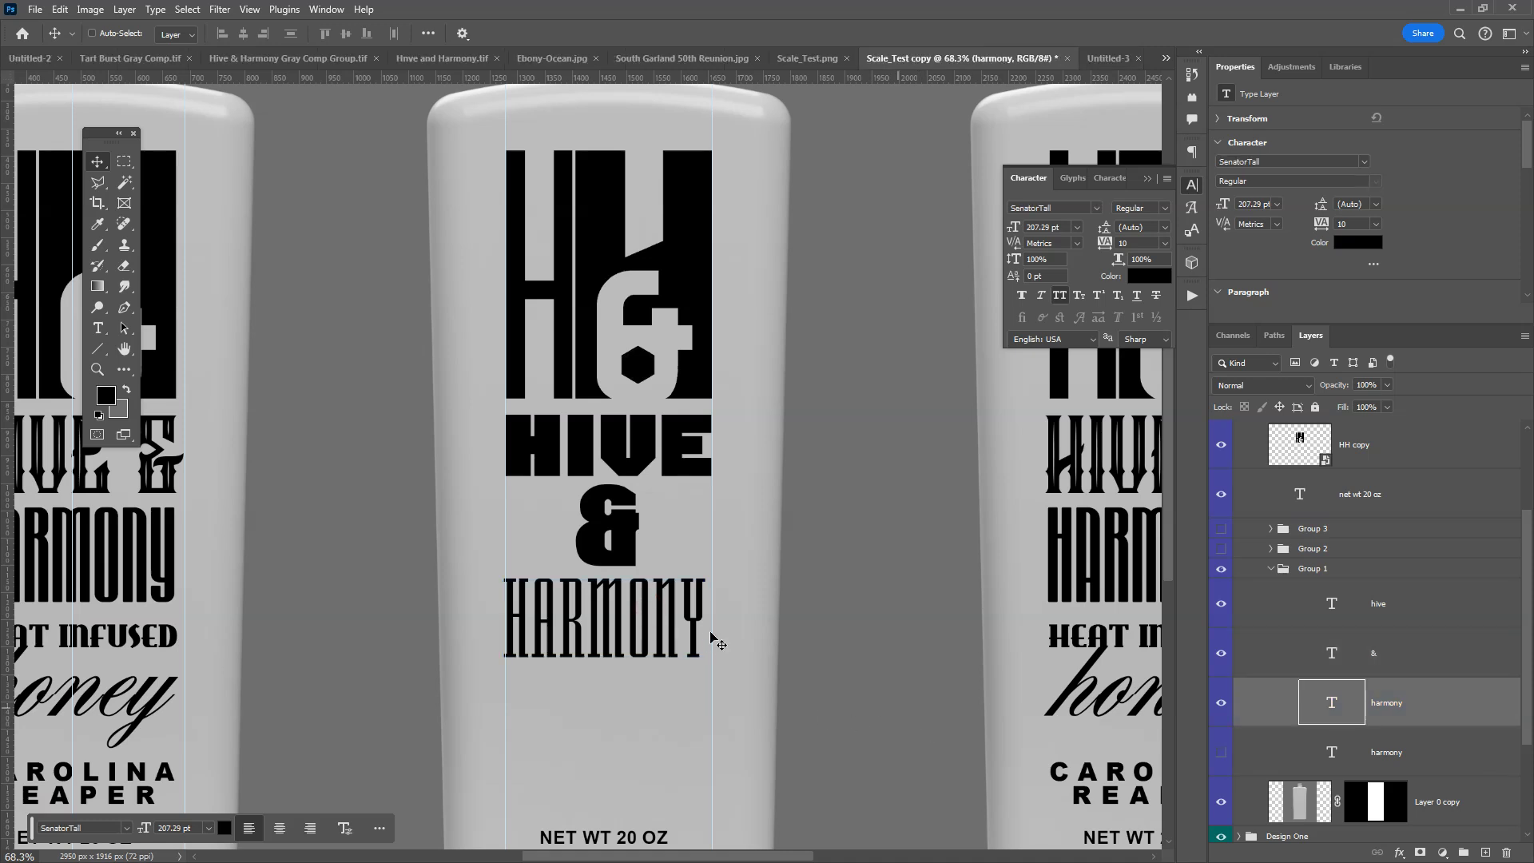
key("ctrl+t")
left_click_drag(706, 681, 713, 682)
key("Return")
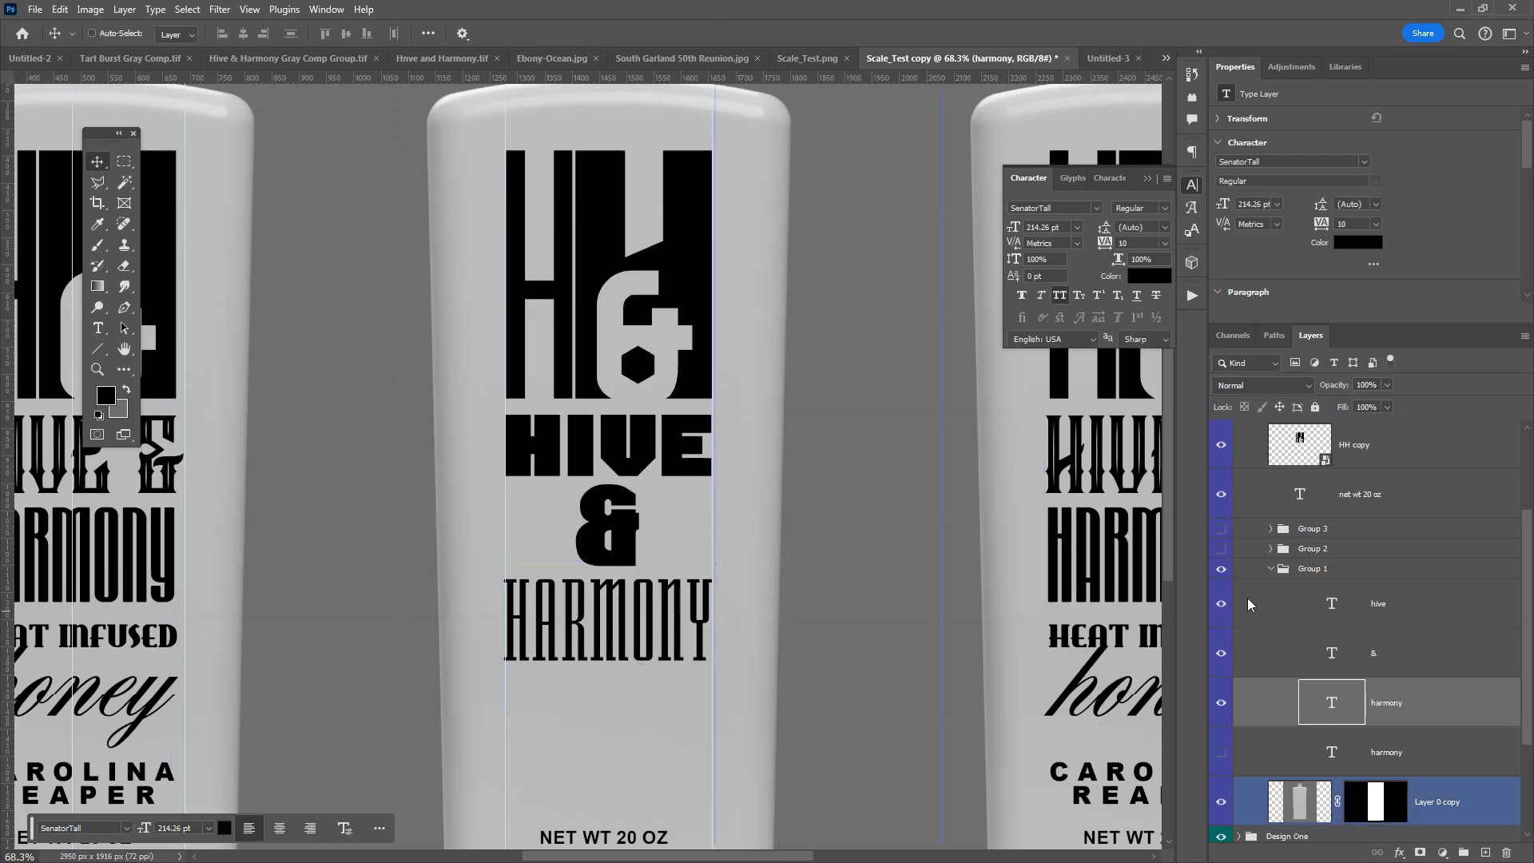
Collapse Group 1, toggle its visibility off and on to check its contents, and rename the group as HH
left_click(1249, 604)
left_click(1247, 568)
left_click(1271, 568)
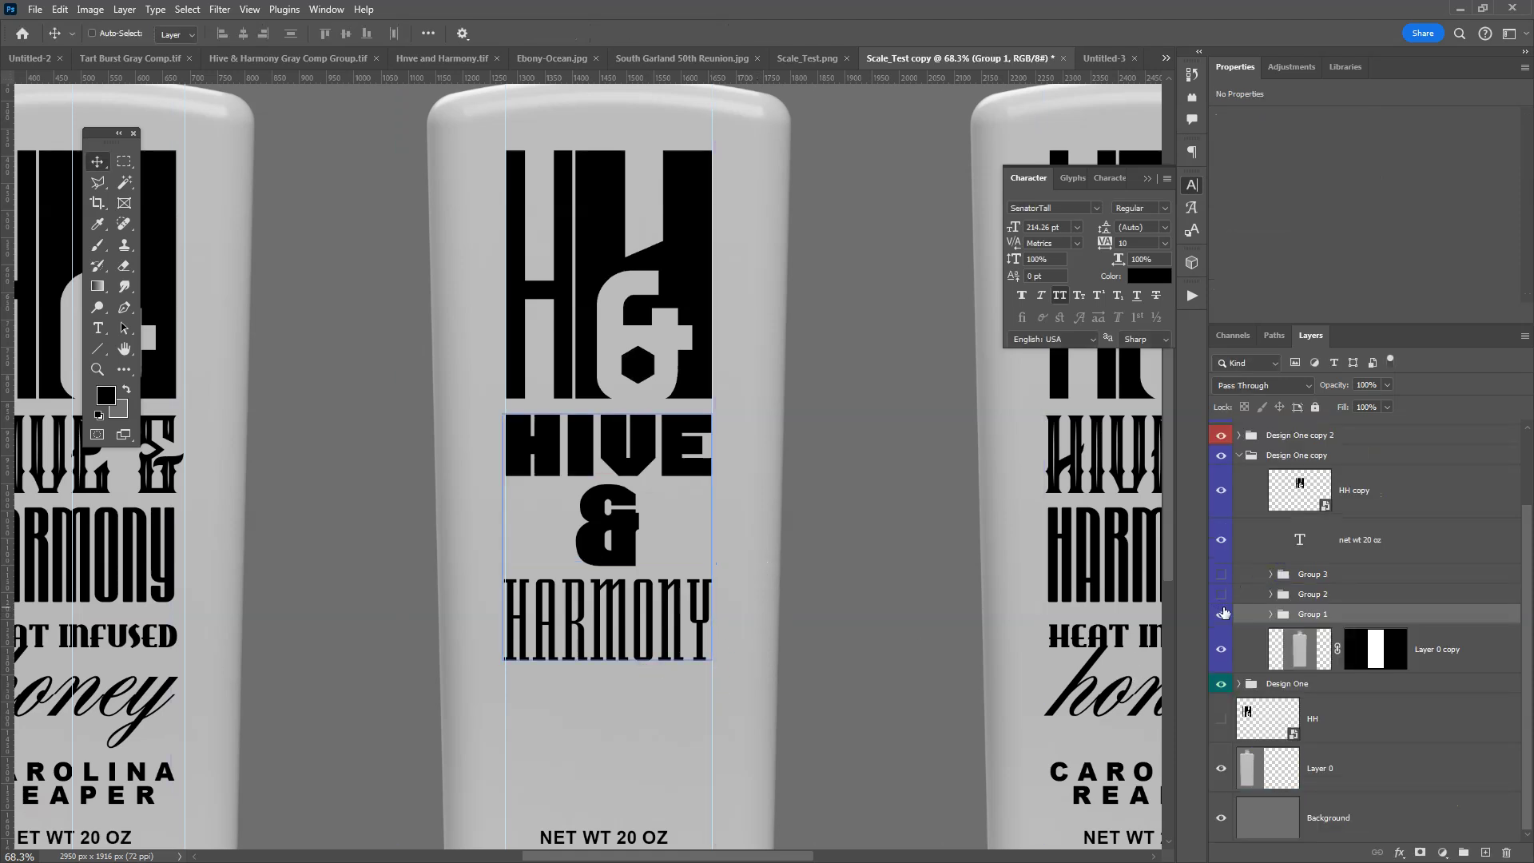
left_click(1222, 614)
left_click(1222, 614)
double_click(1307, 615)
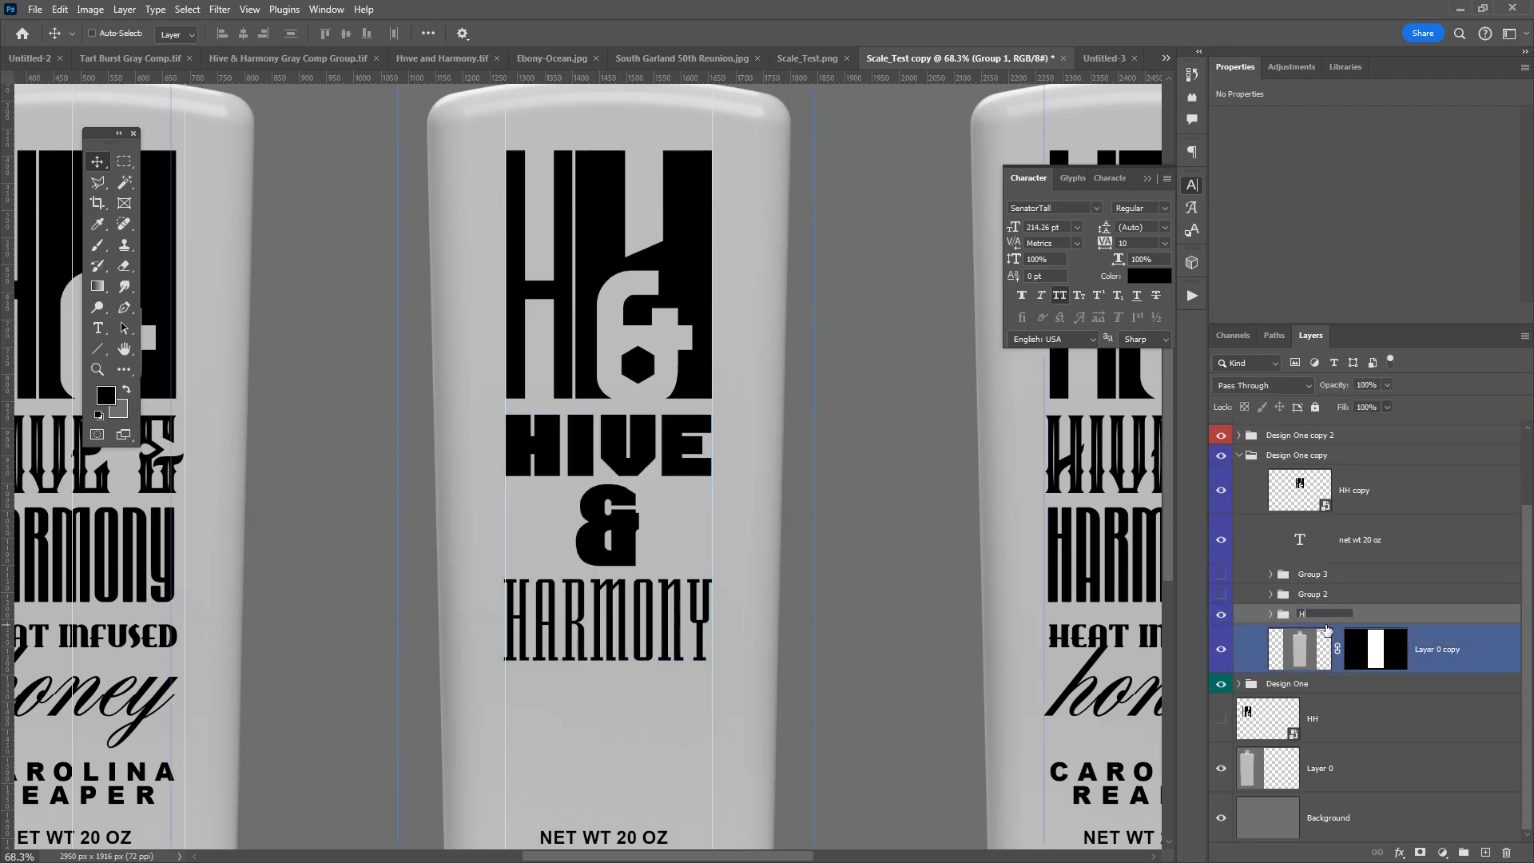
key("Return")
Examine the middle bottle's stacked lettering and the empty label area below it, comparing it with the first bottle's layout
left_click_drag(630, 664, 802, 624)
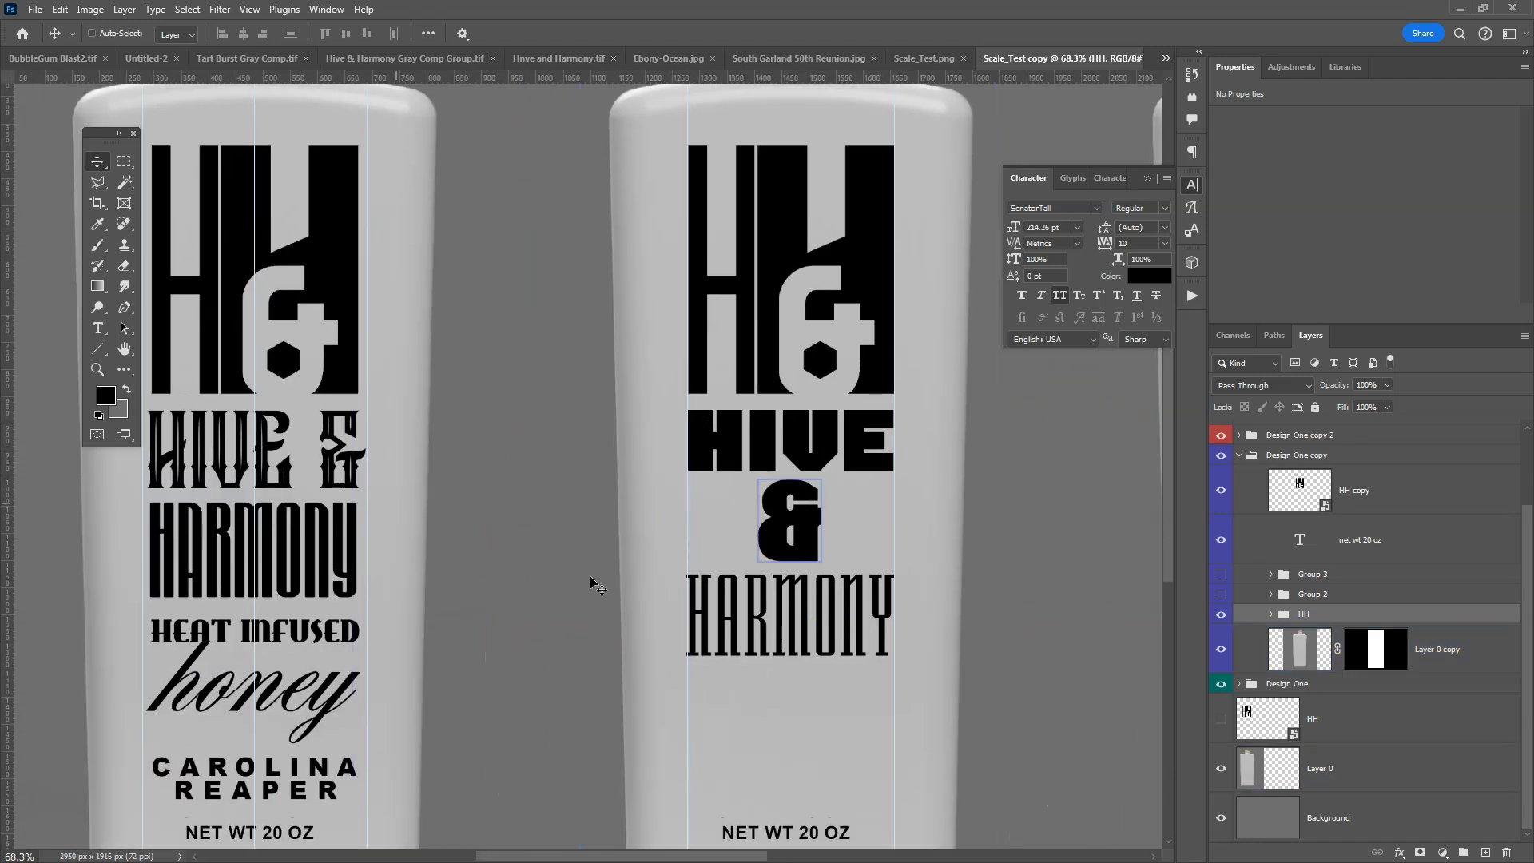
left_click_drag(804, 631, 787, 462)
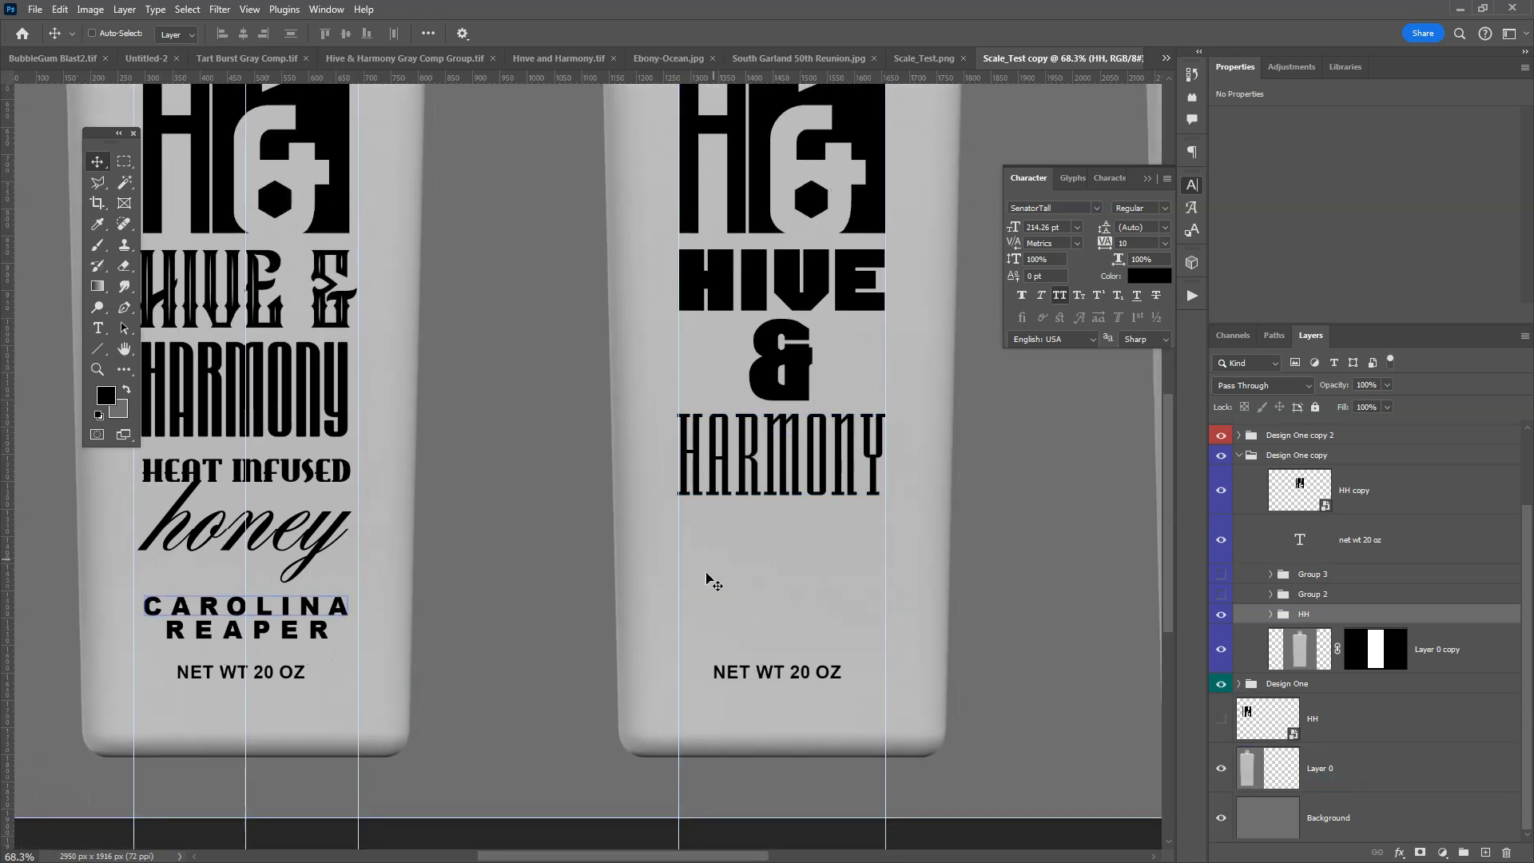
left_click_drag(709, 582, 554, 534)
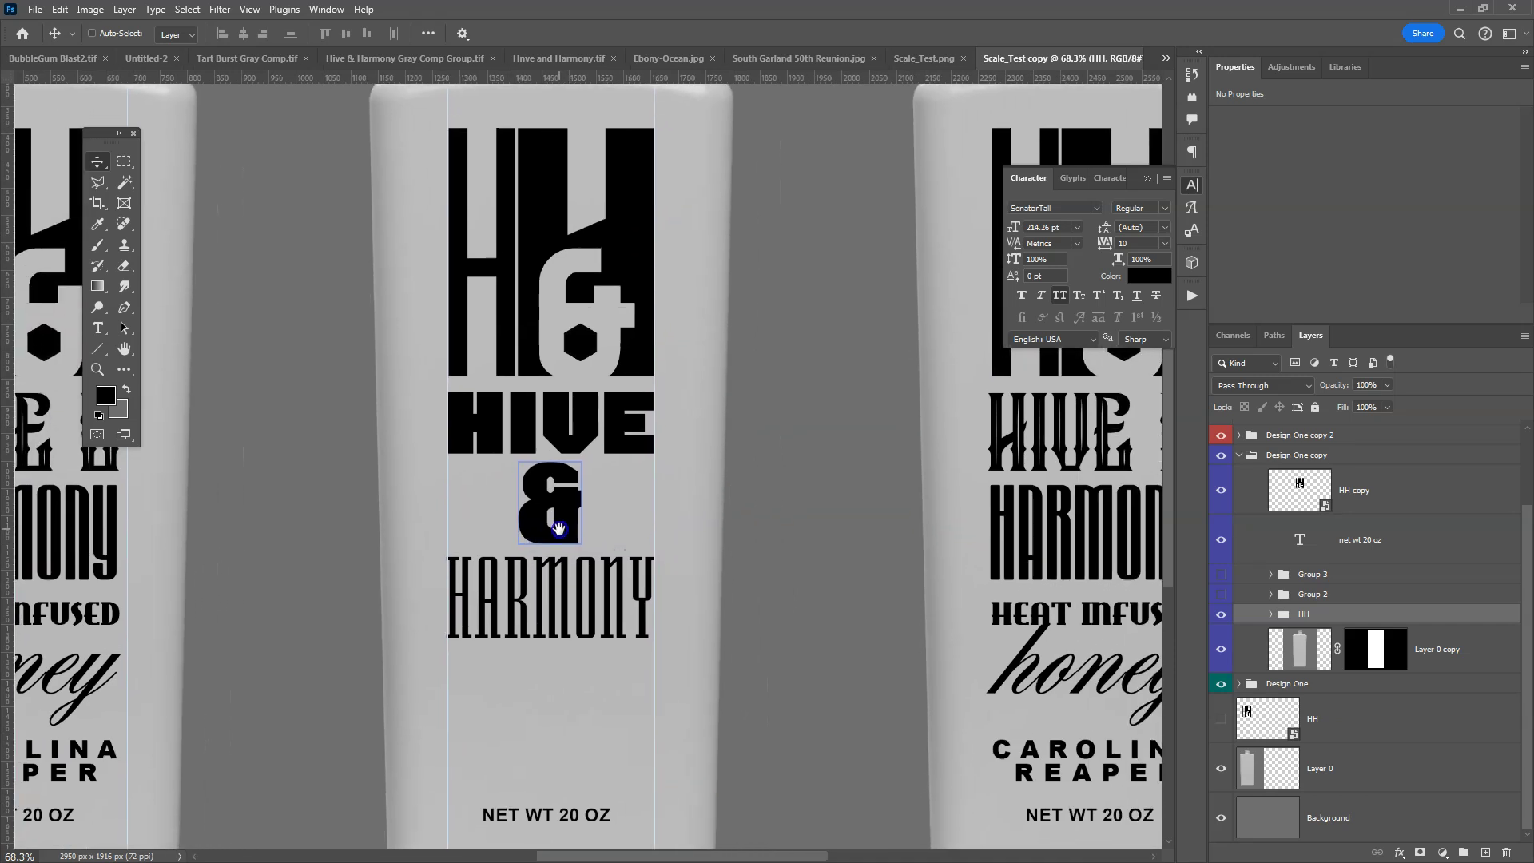
left_click_drag(636, 402, 789, 435)
left_click(661, 717, "ctrl")
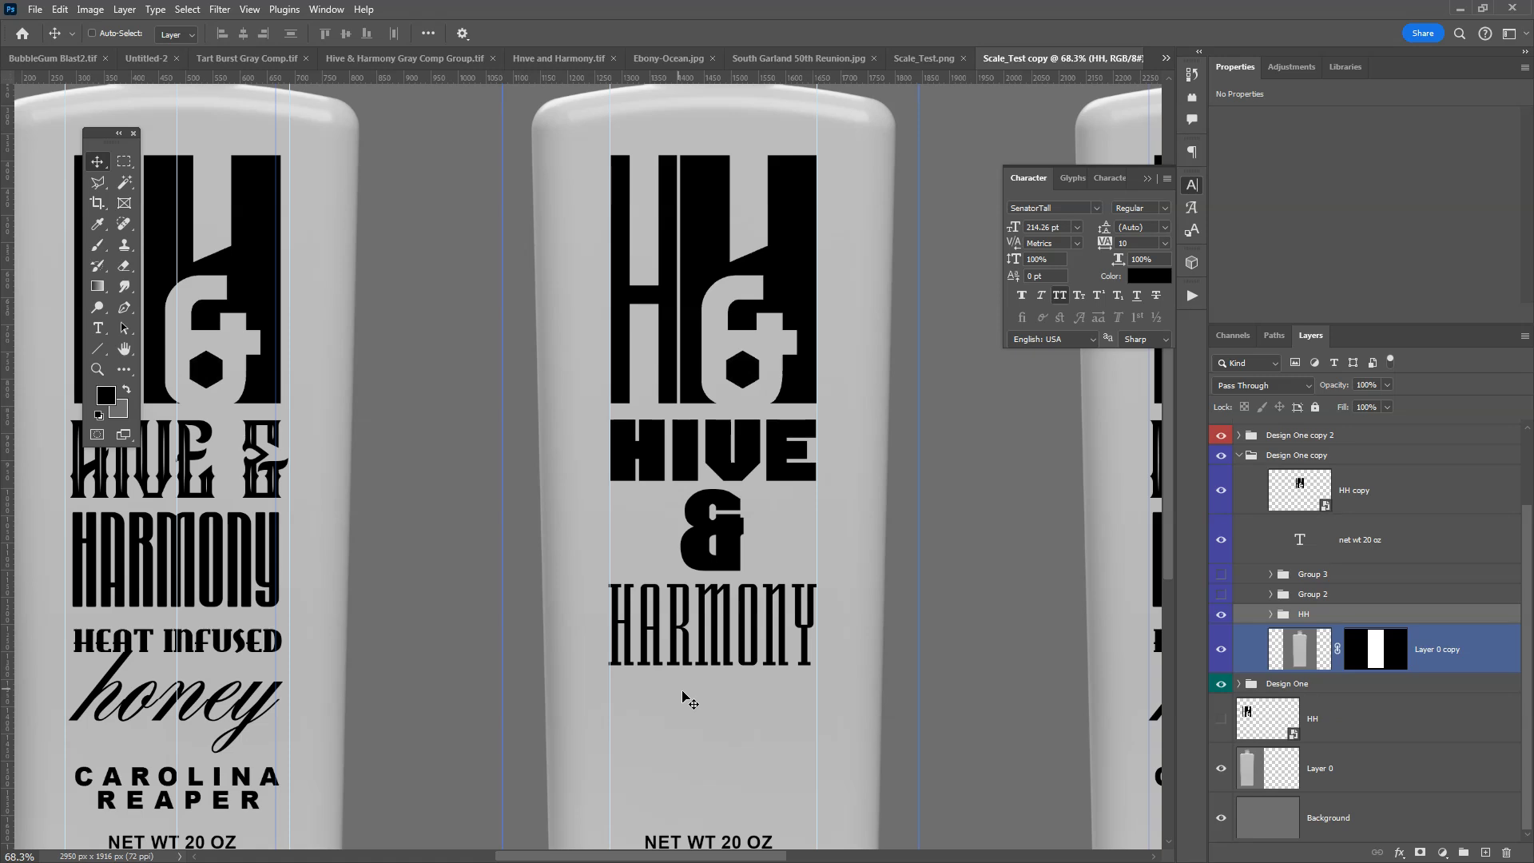
left_click(759, 595, "ctrl")
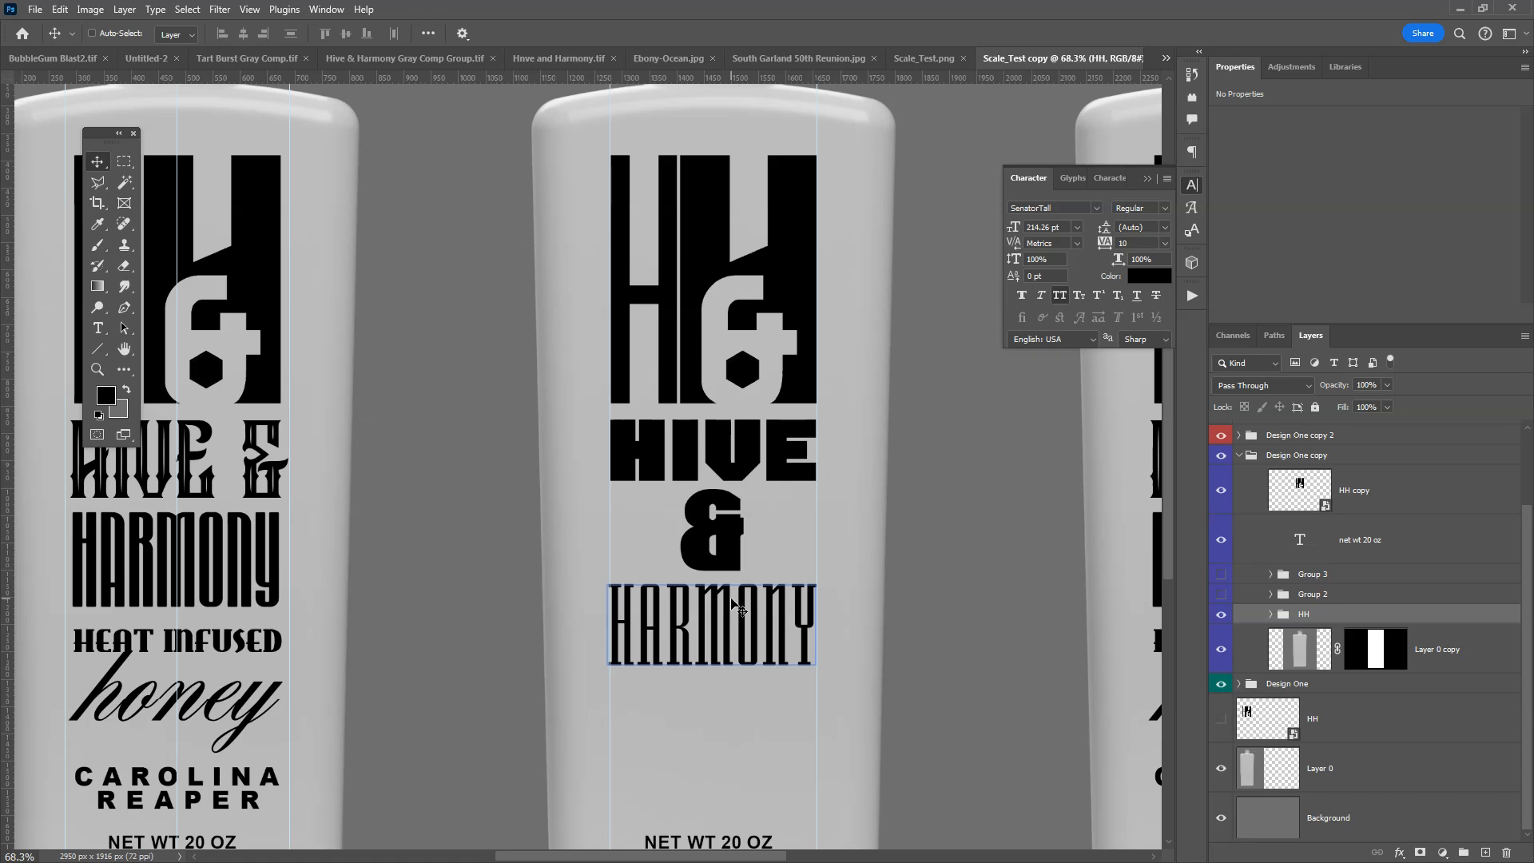
left_click(682, 600, "ctrl")
left_click(576, 554, "ctrl")
Examine the first bottle's text arrangement from monogram to net weight, and compare all three bottles in the full view
left_click(280, 550, "ctrl")
left_click(319, 552, "ctrl")
left_click(320, 552, "ctrl")
left_click_drag(280, 541, 661, 467)
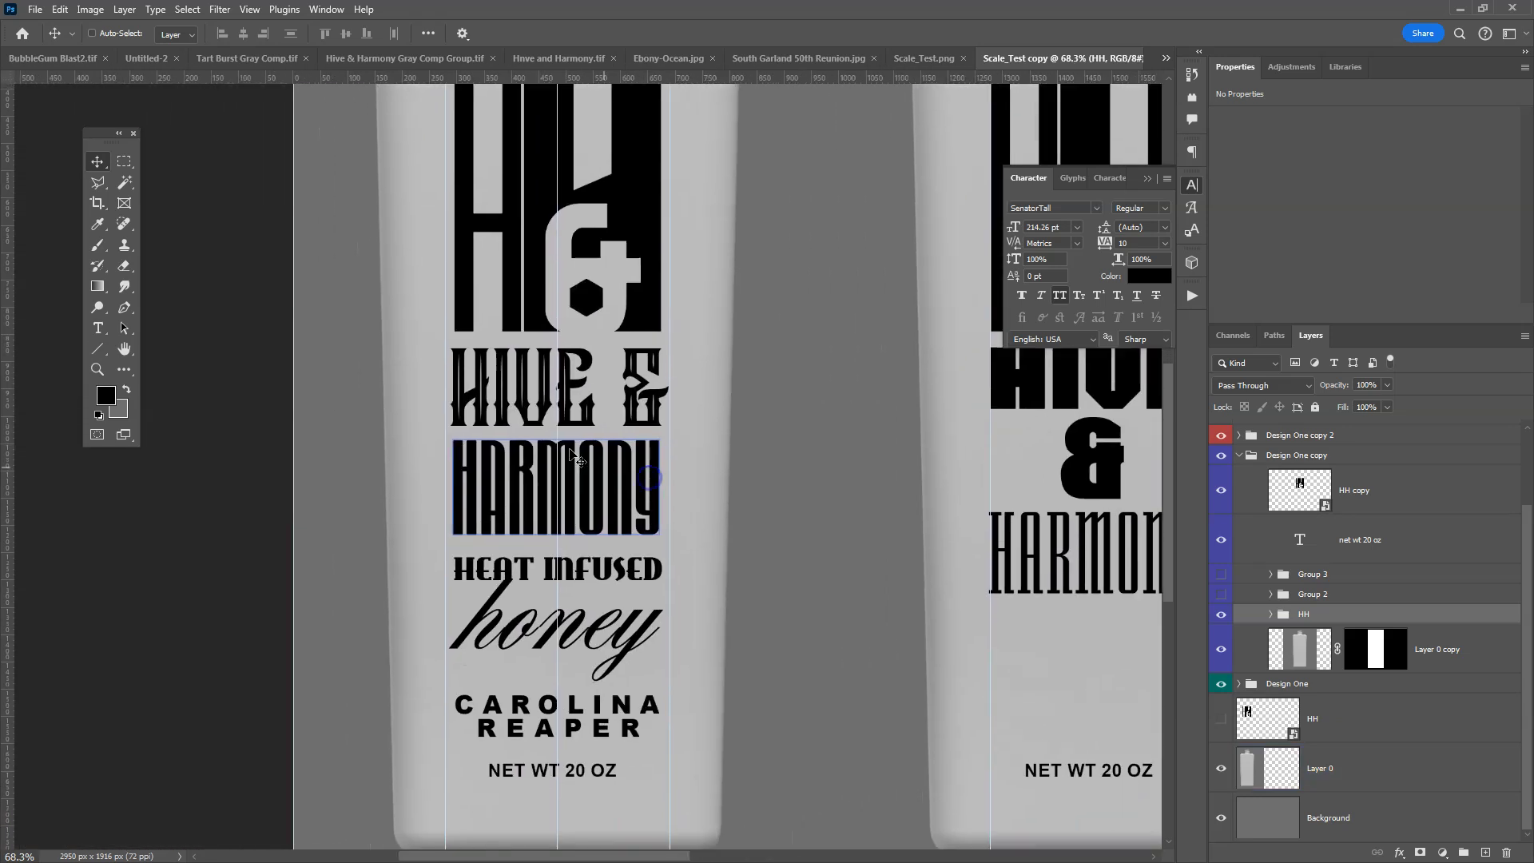
left_click(555, 720, "ctrl")
left_click(555, 467, "ctrl")
left_click(637, 429, "ctrl")
left_click_drag(637, 429, 504, 507)
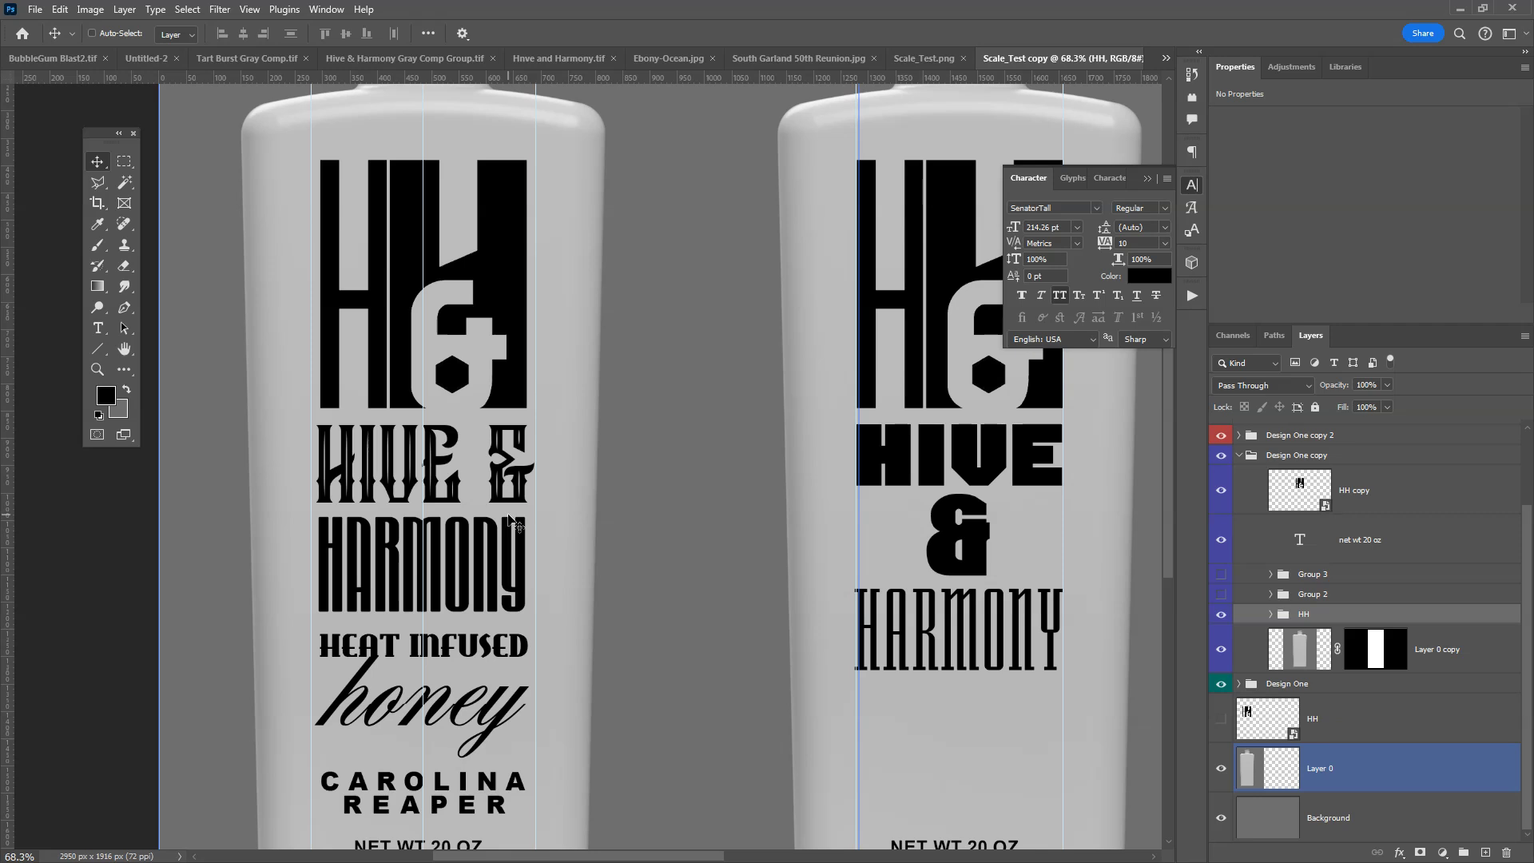
scroll(512, 523, "down", 5)
left_click(919, 514, "ctrl")
left_click_drag(919, 514, 793, 523)
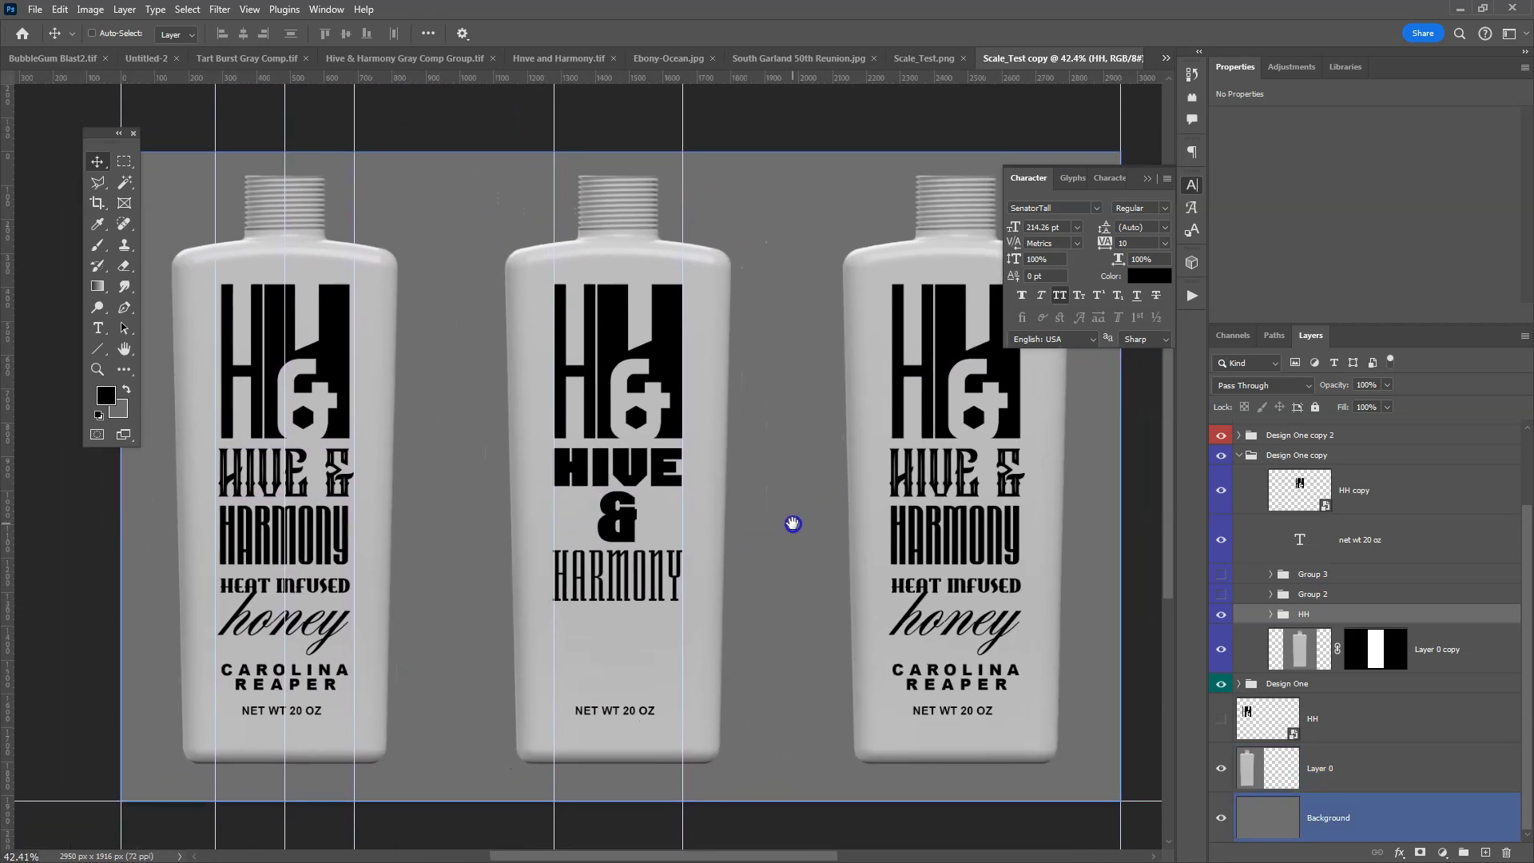
Switch to Chrome, open the Tart Burst three-bottle gray comp in its own tab and examine it at full size
left_click(1460, 8)
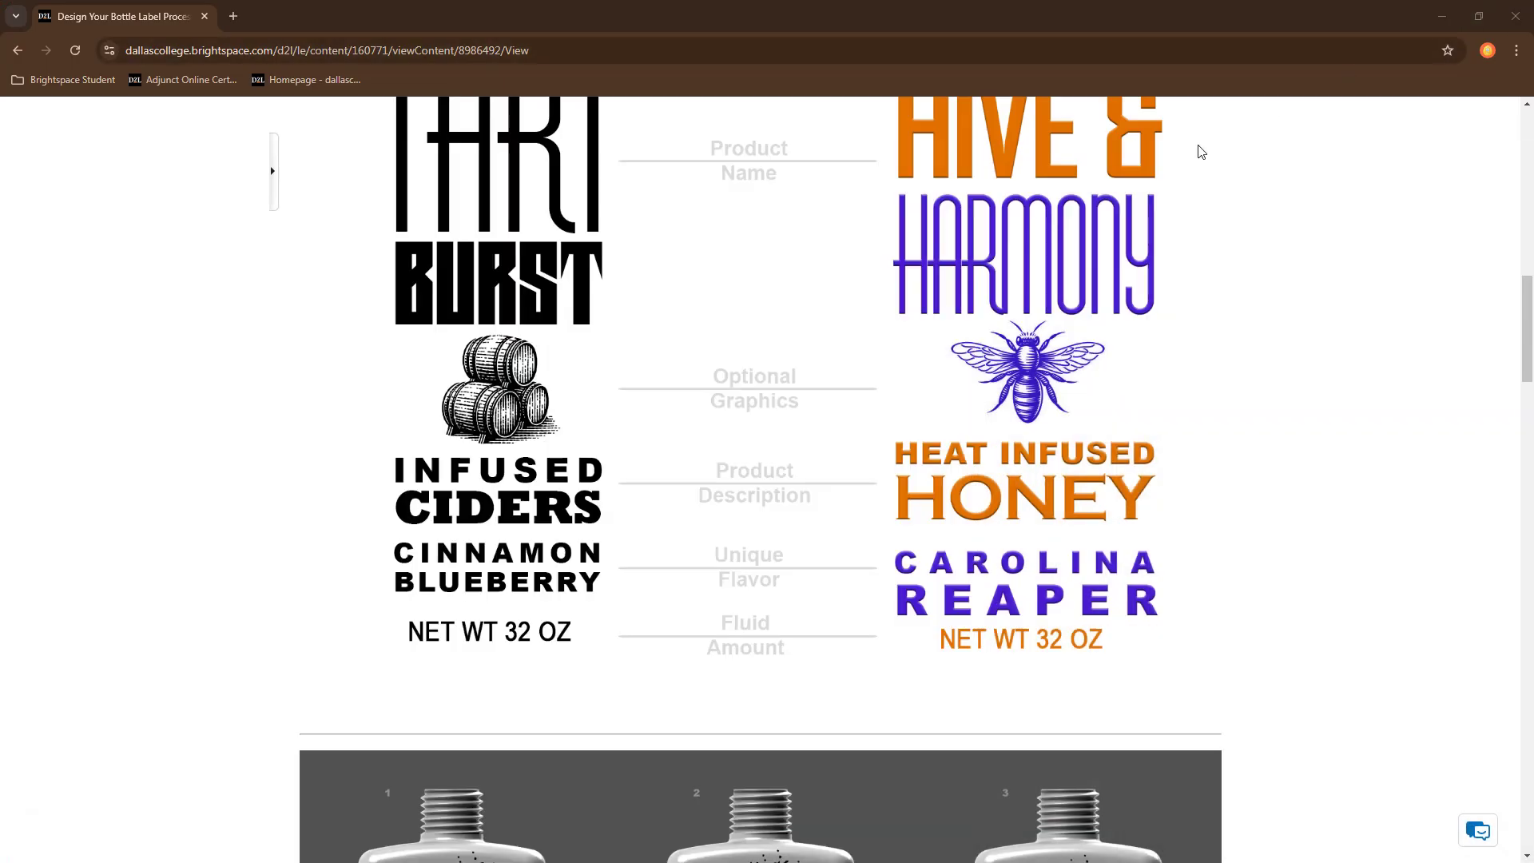
scroll(703, 449, "down", 8)
scroll(706, 447, "up", 1)
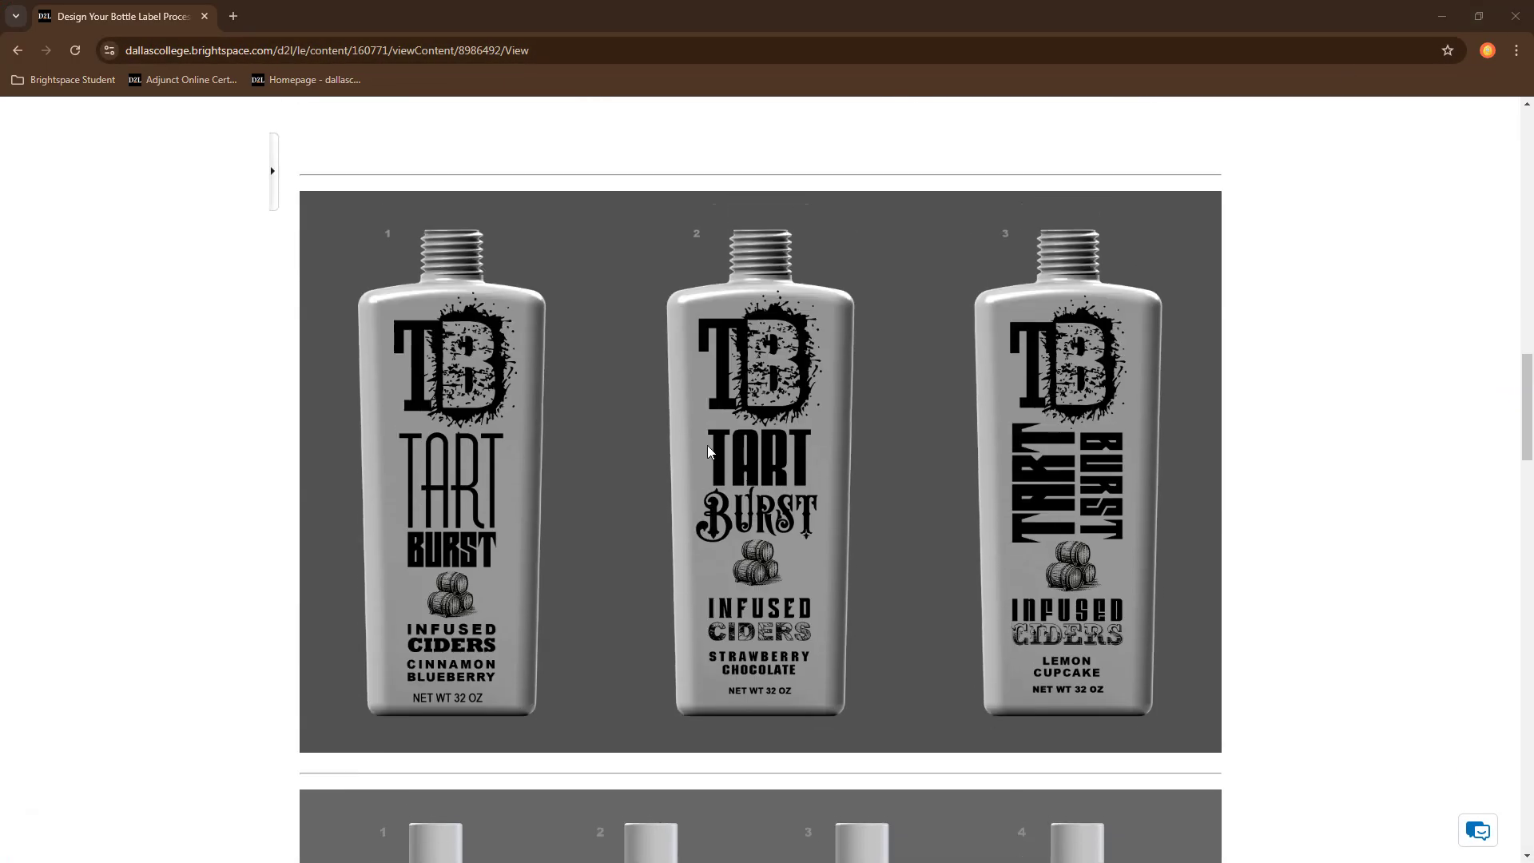
right_click(656, 372)
left_click(708, 392)
left_click(339, 18)
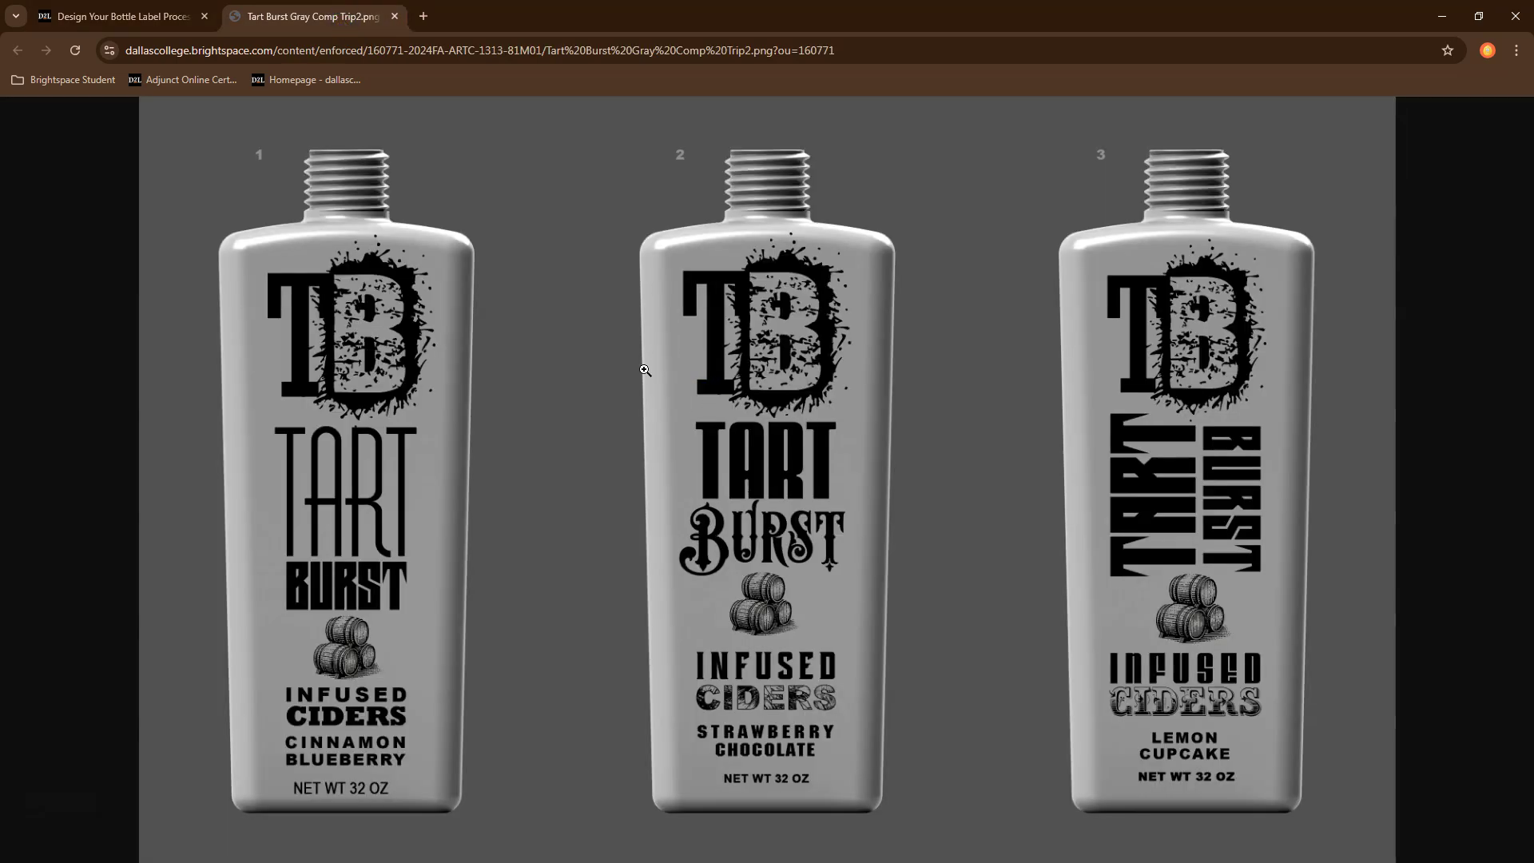
left_click(645, 370)
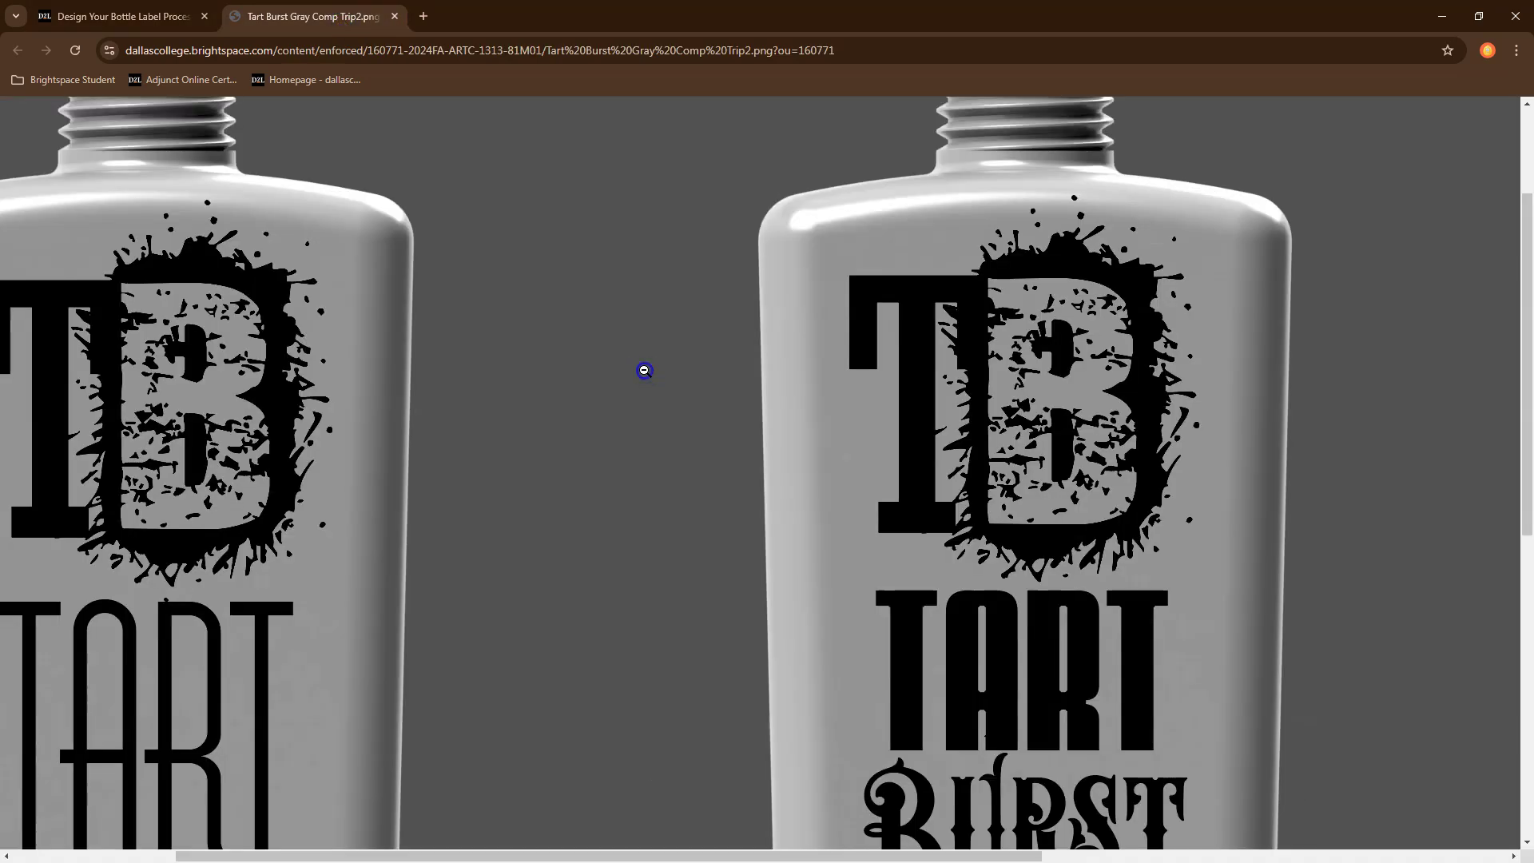
left_click(645, 370)
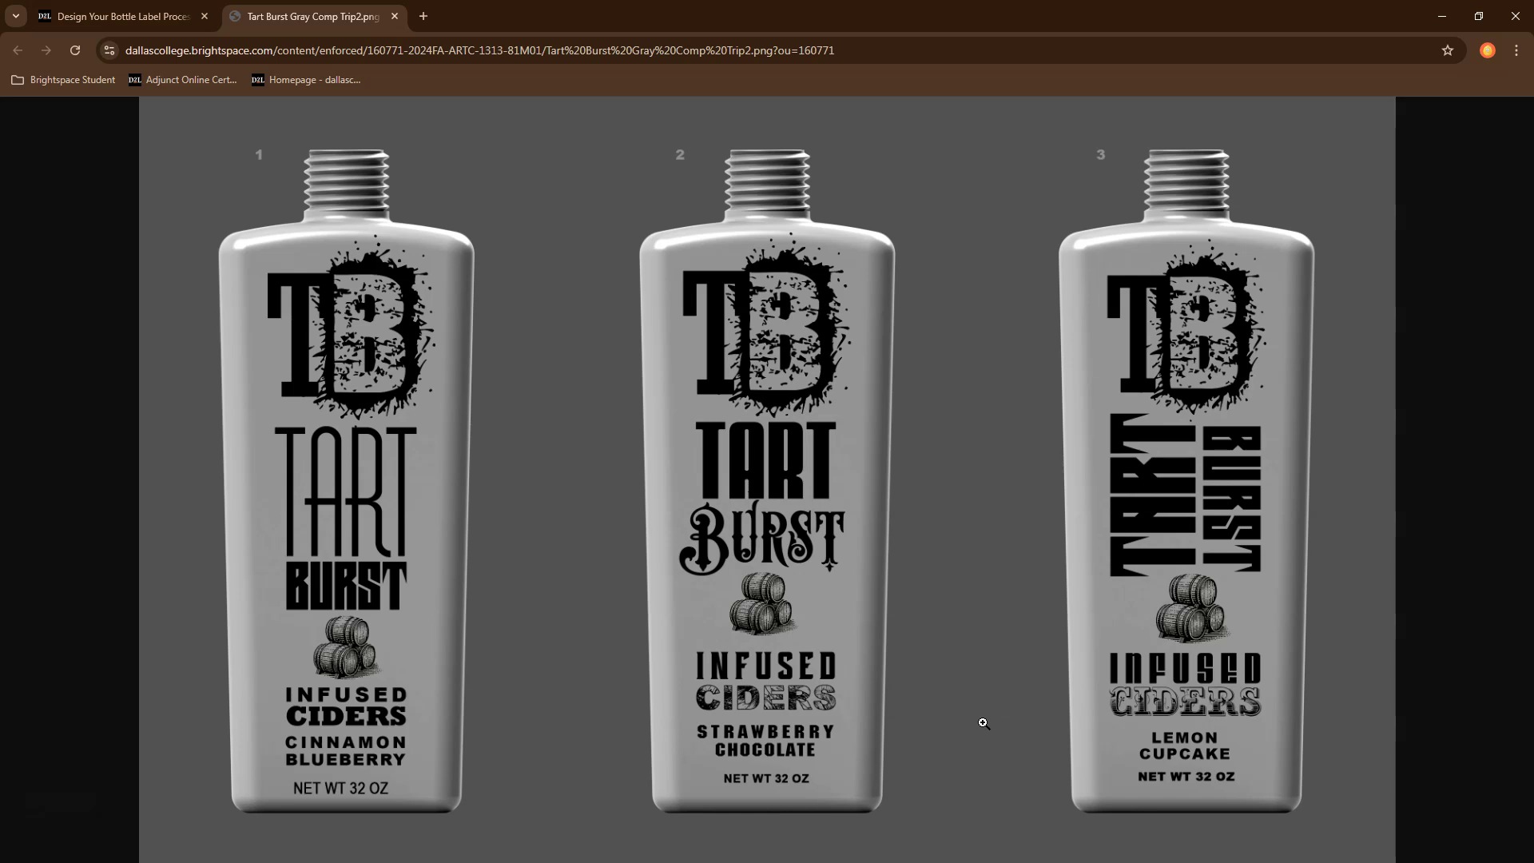
Find the Hive & Harmony gray comp on the course page and open it in its own tab to study the three layouts
left_click(112, 15)
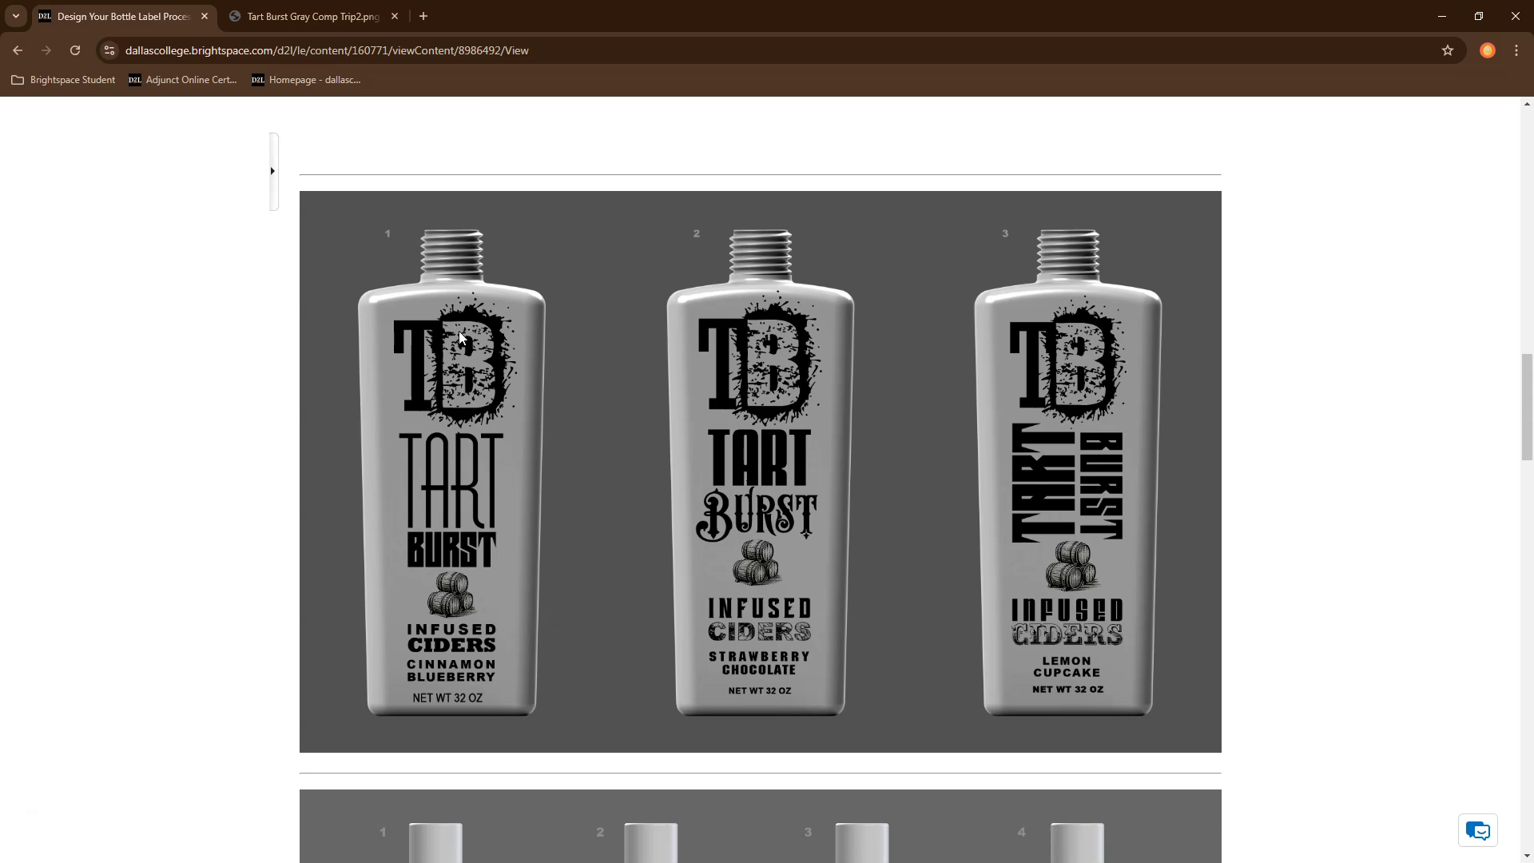
scroll(531, 347, "down", 10)
scroll(543, 364, "down", 10)
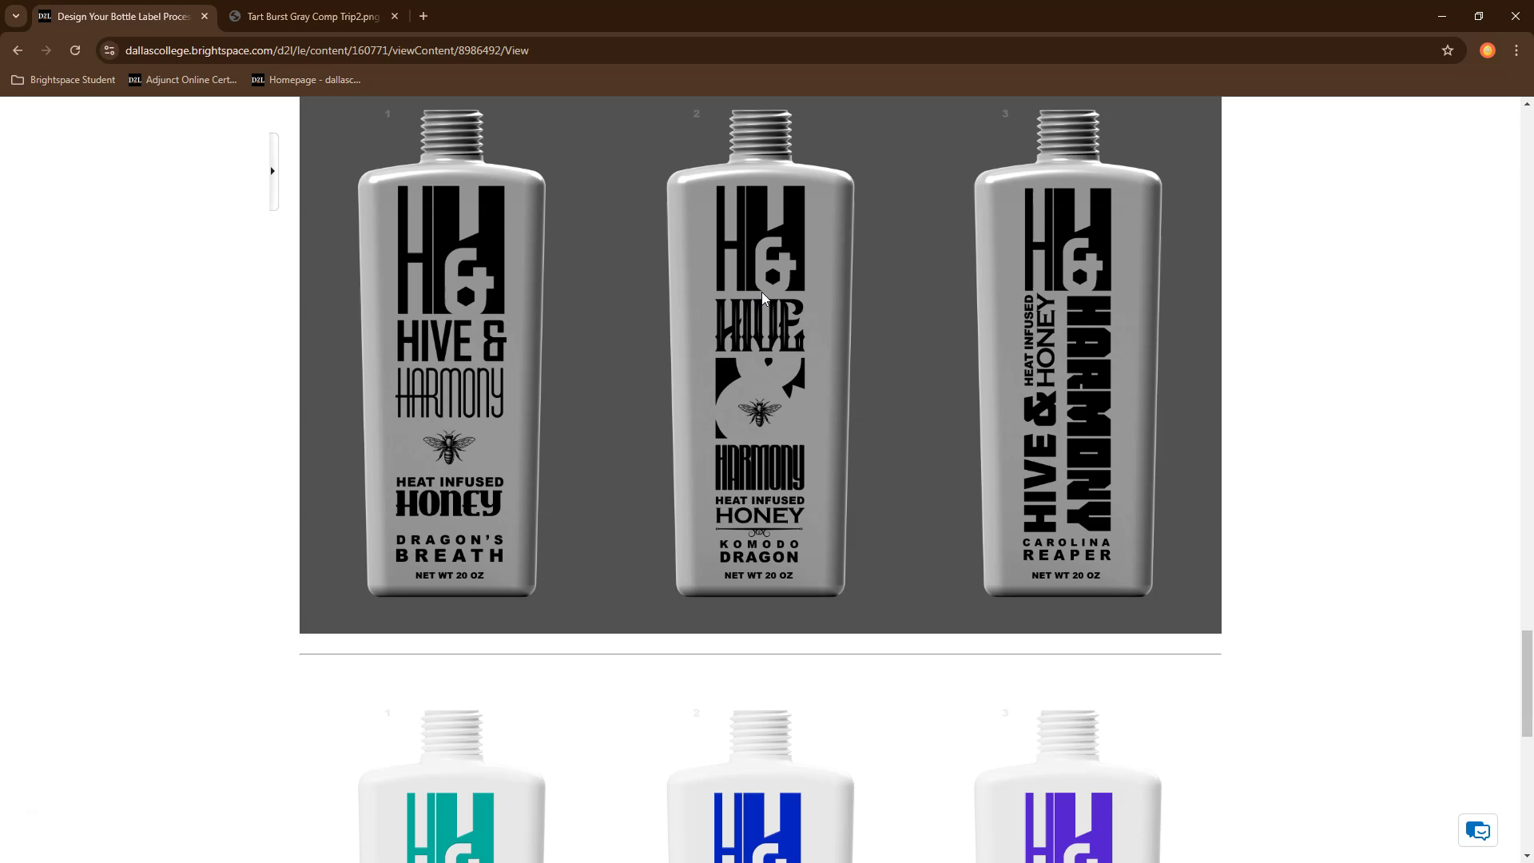
scroll(1043, 478, "up", 2)
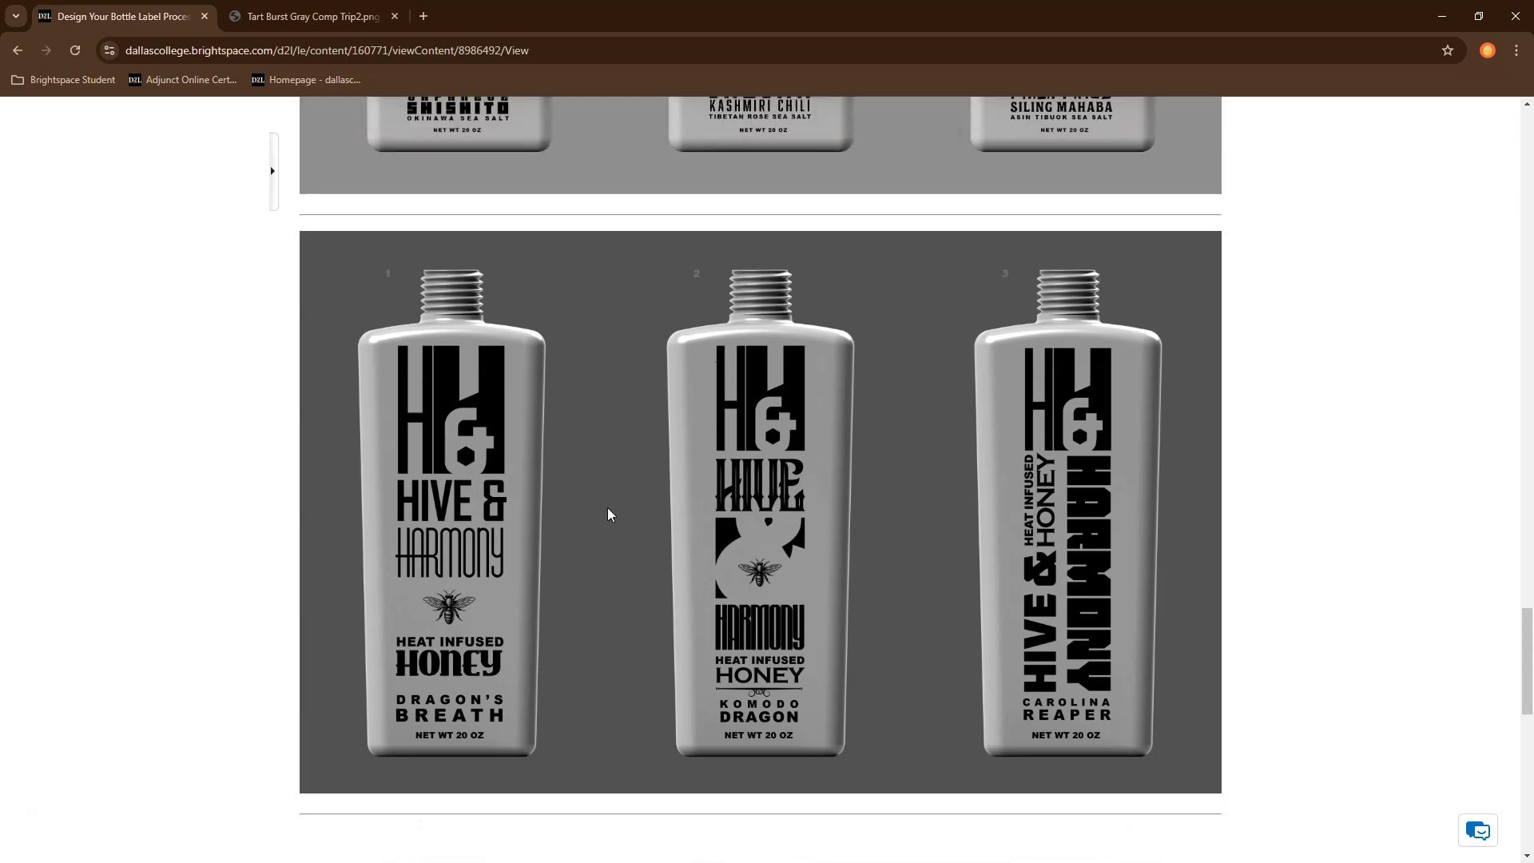
right_click(576, 340)
left_click(611, 355)
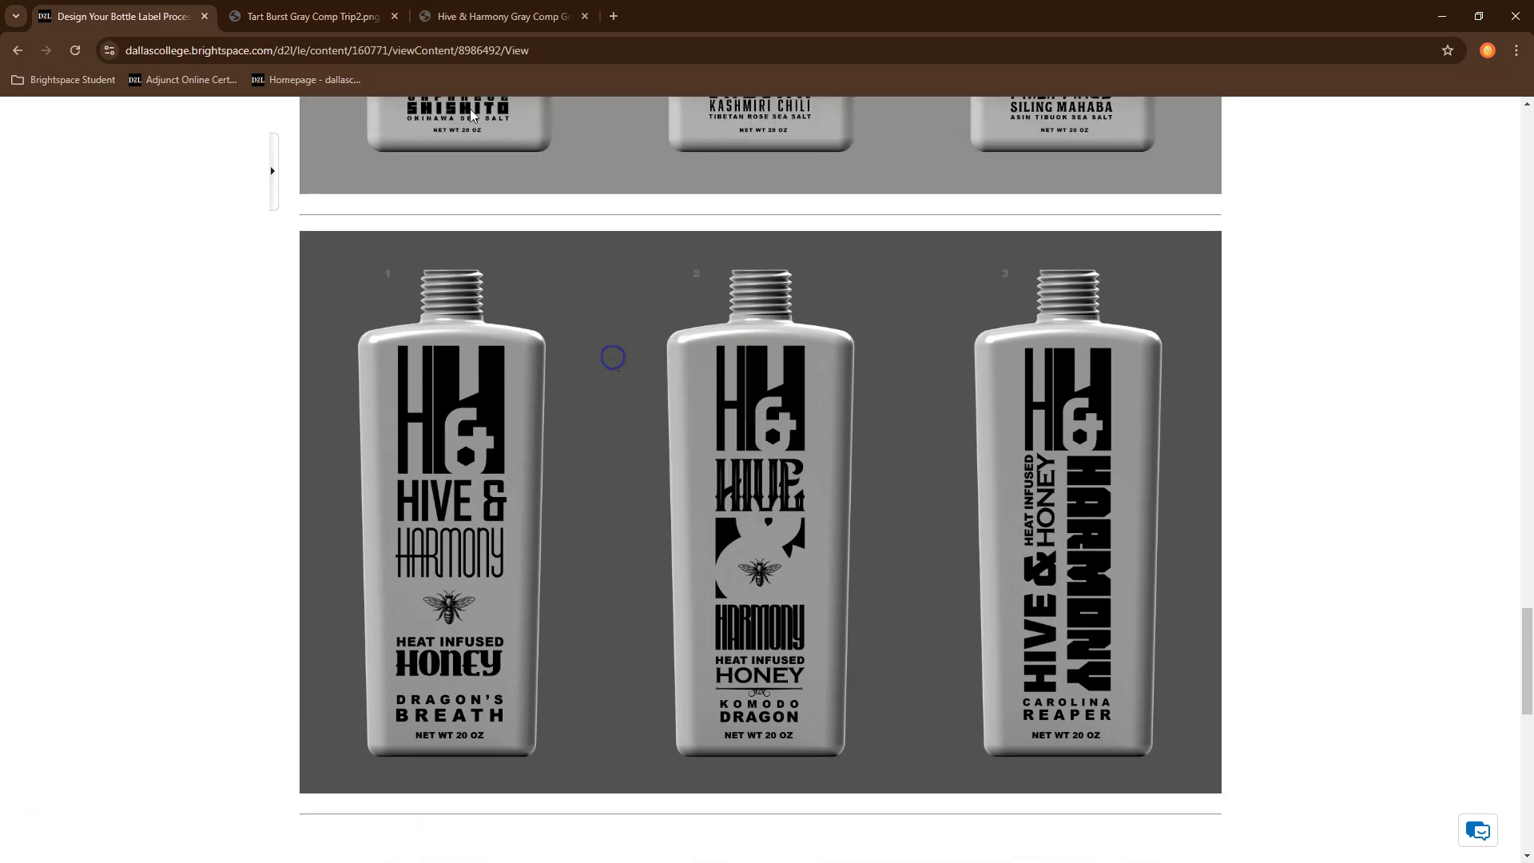
left_click(472, 11)
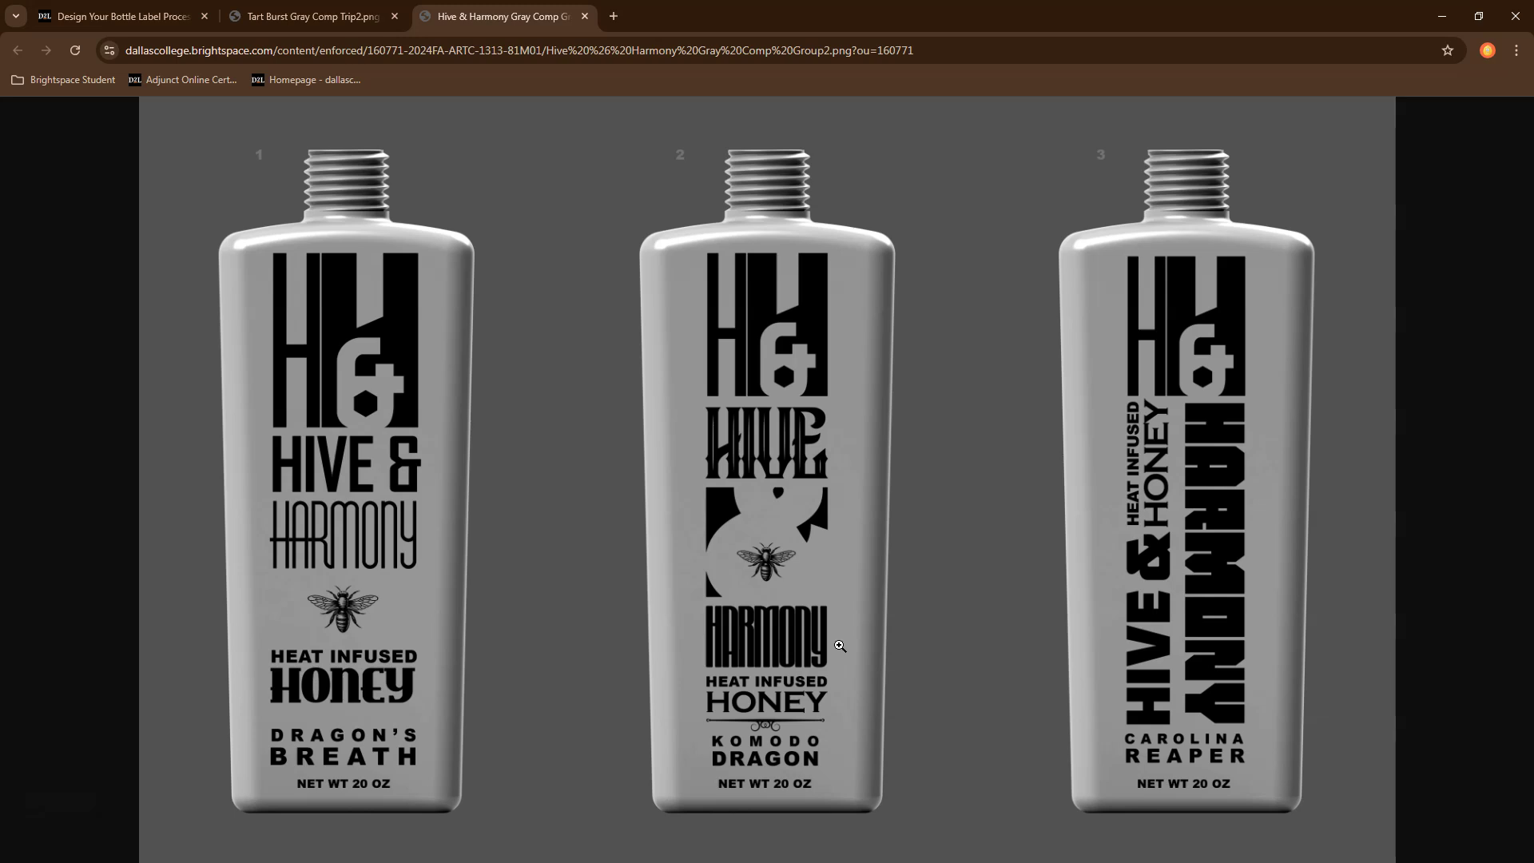
Find the Hive & Harmony color comp on the course page and open it in its own tab to study the color versions
left_click(147, 16)
scroll(809, 453, "down", 7)
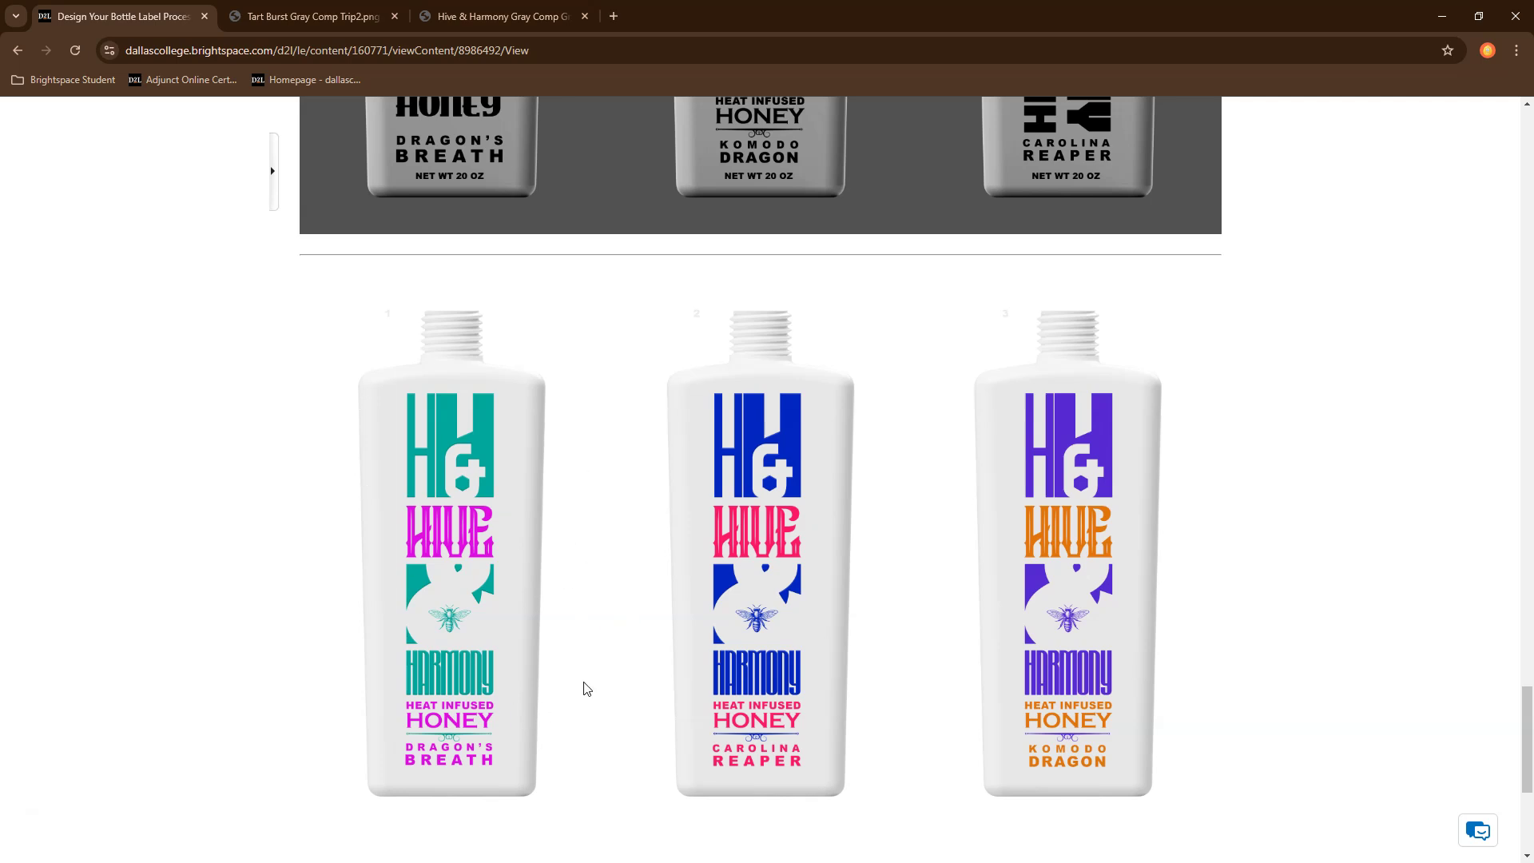
right_click(537, 444)
left_click(568, 459)
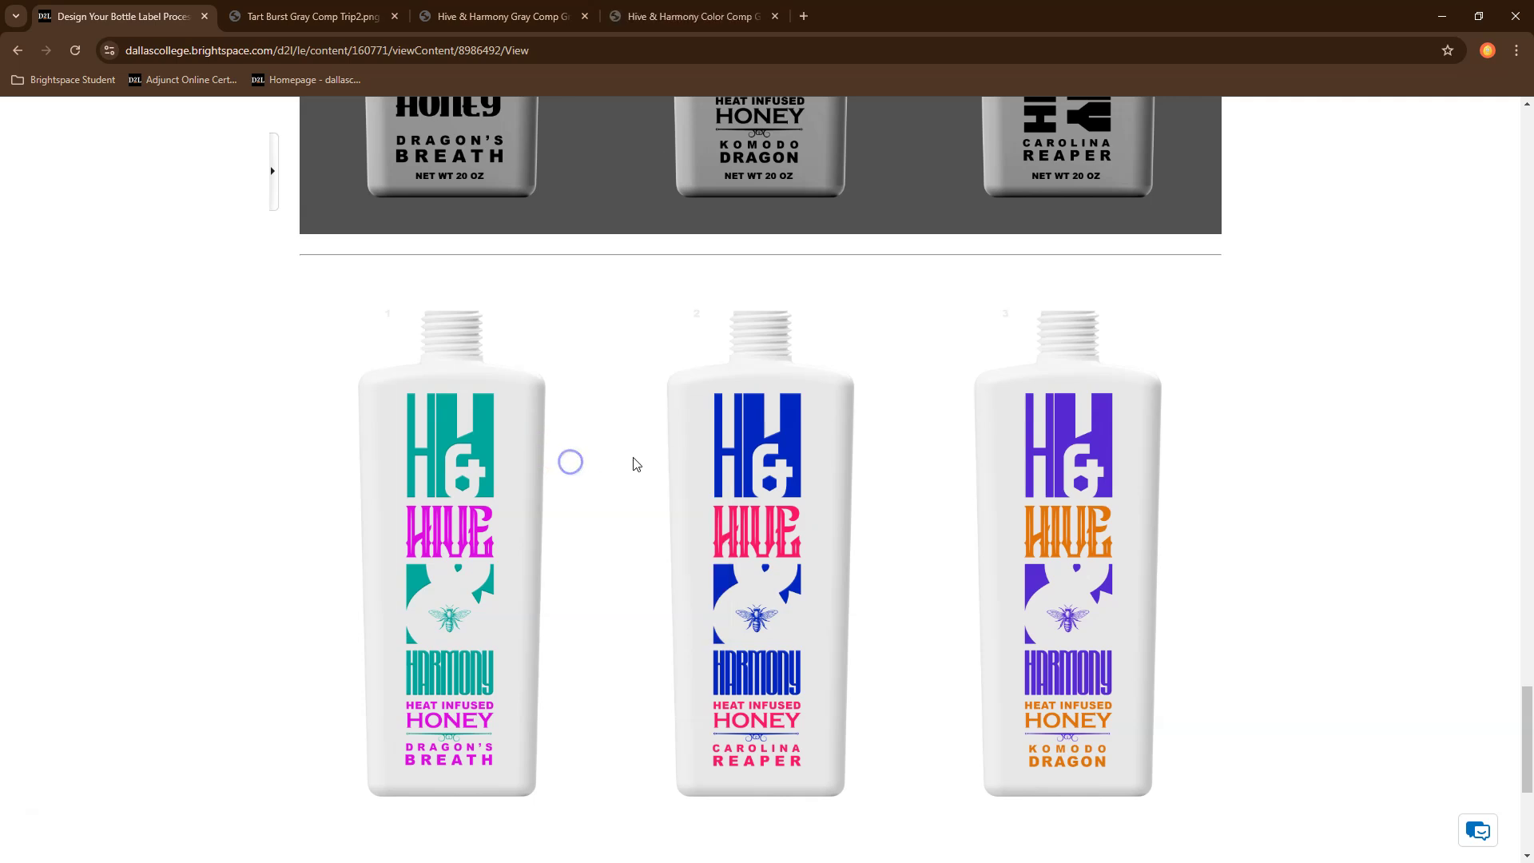
left_click(680, 16)
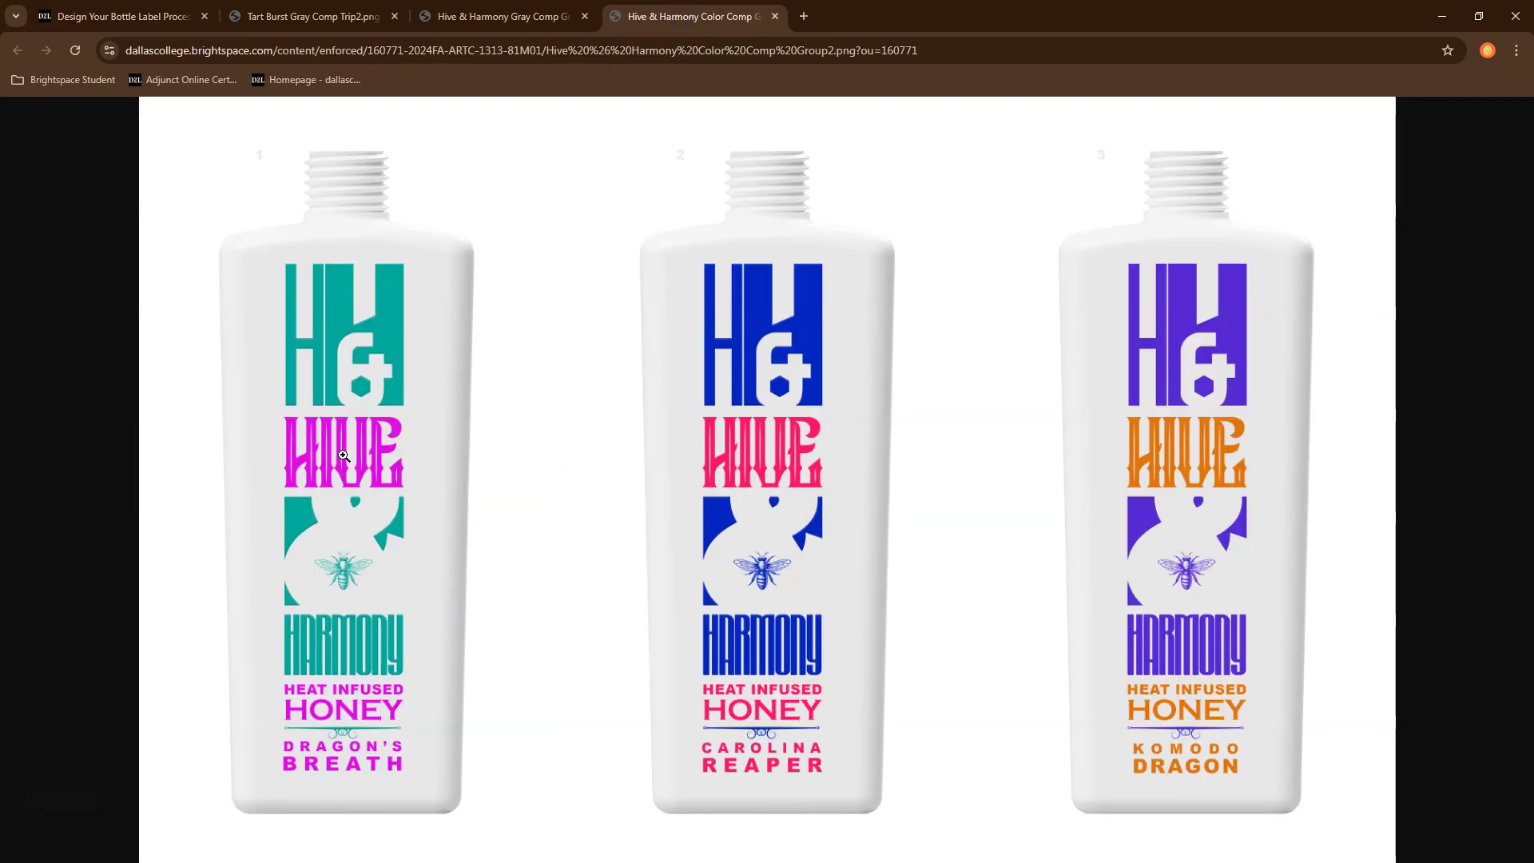